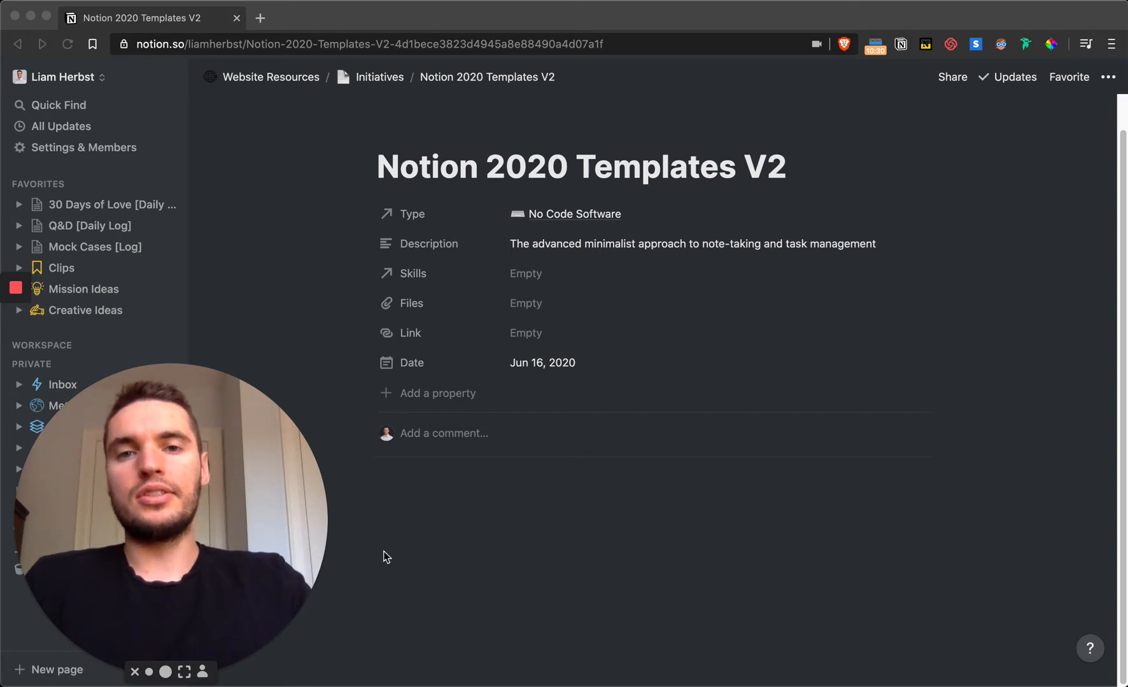
- Embed a sub-page named Inbox as a list database, return to the Notion 2020 Templates V2 page and start a line below it
{"action": "left_click", "coordinate": [150, 673]}
{"action": "left_click", "coordinate": [554, 532]}
{"action": "type", "text": "/page"}
{"action": "left_click", "coordinate": [474, 261]}
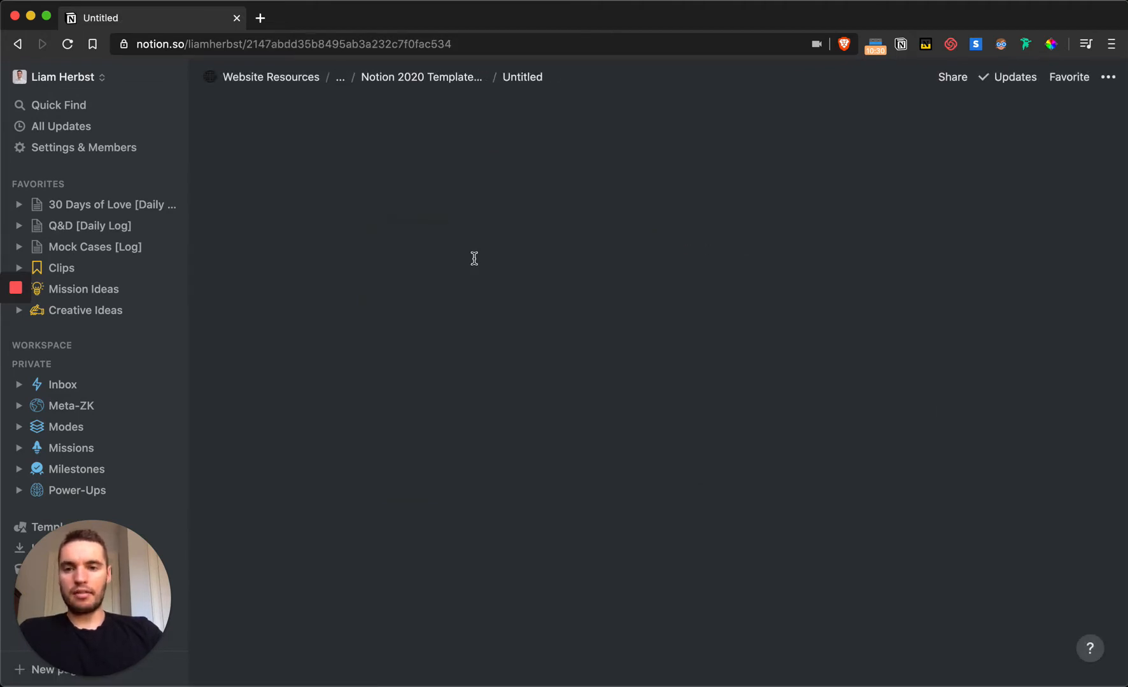
{"action": "type", "text": "In"}
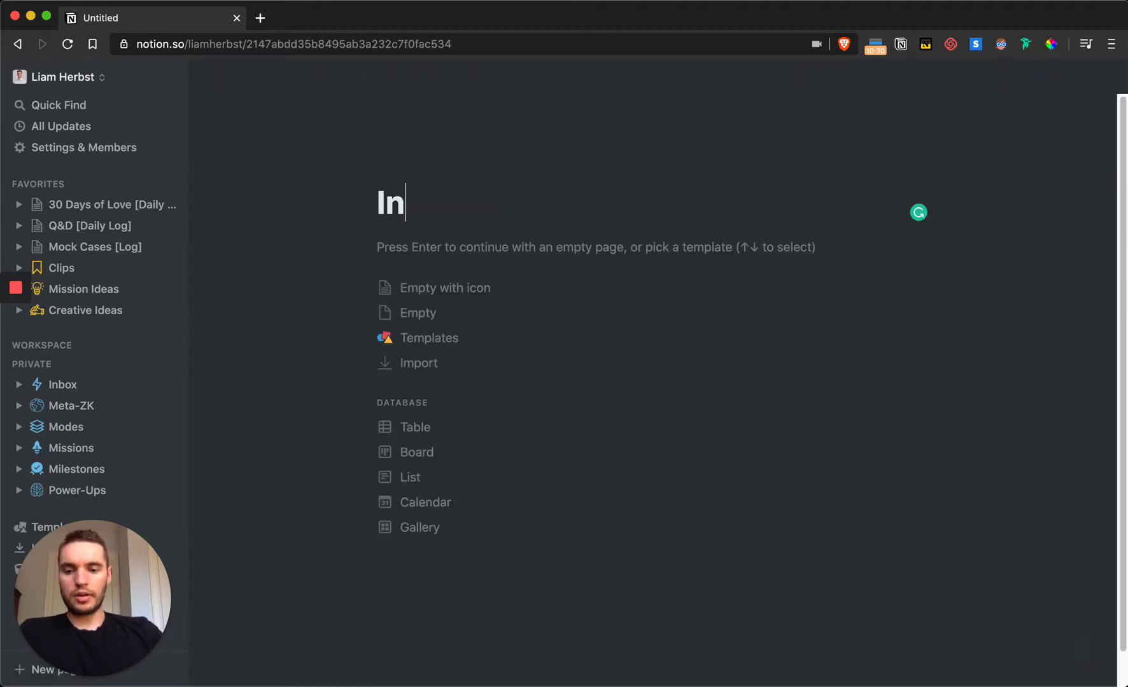
{"action": "type", "text": "box"}
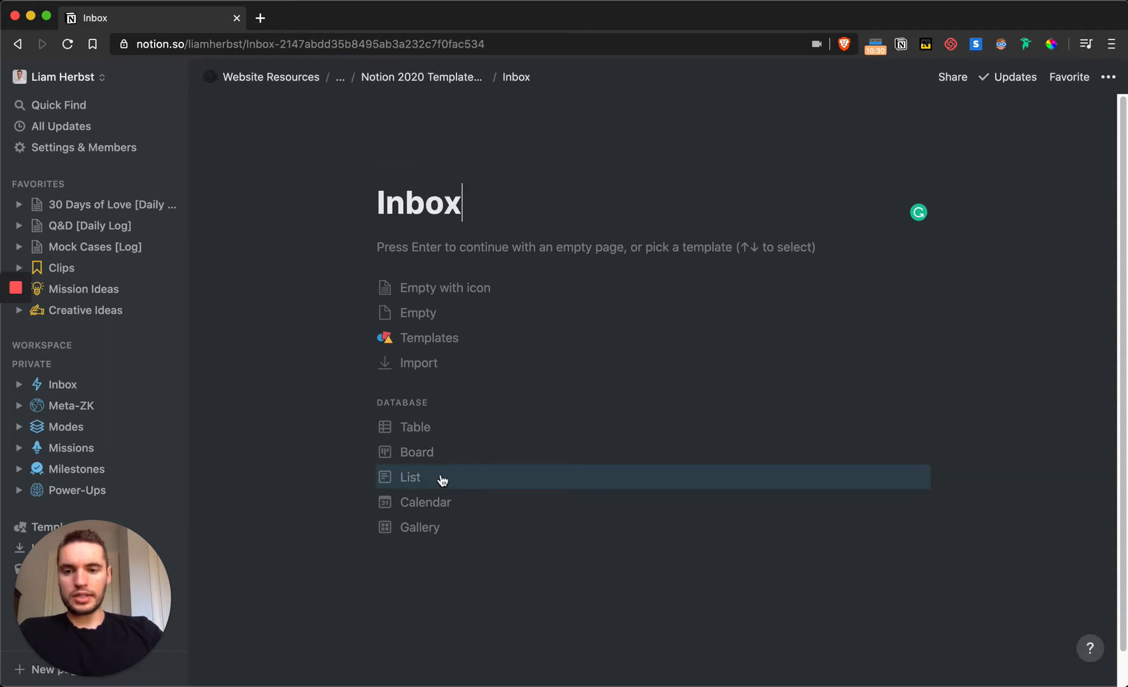
{"action": "left_click", "coordinate": [439, 479]}
{"action": "left_click", "coordinate": [412, 82]}
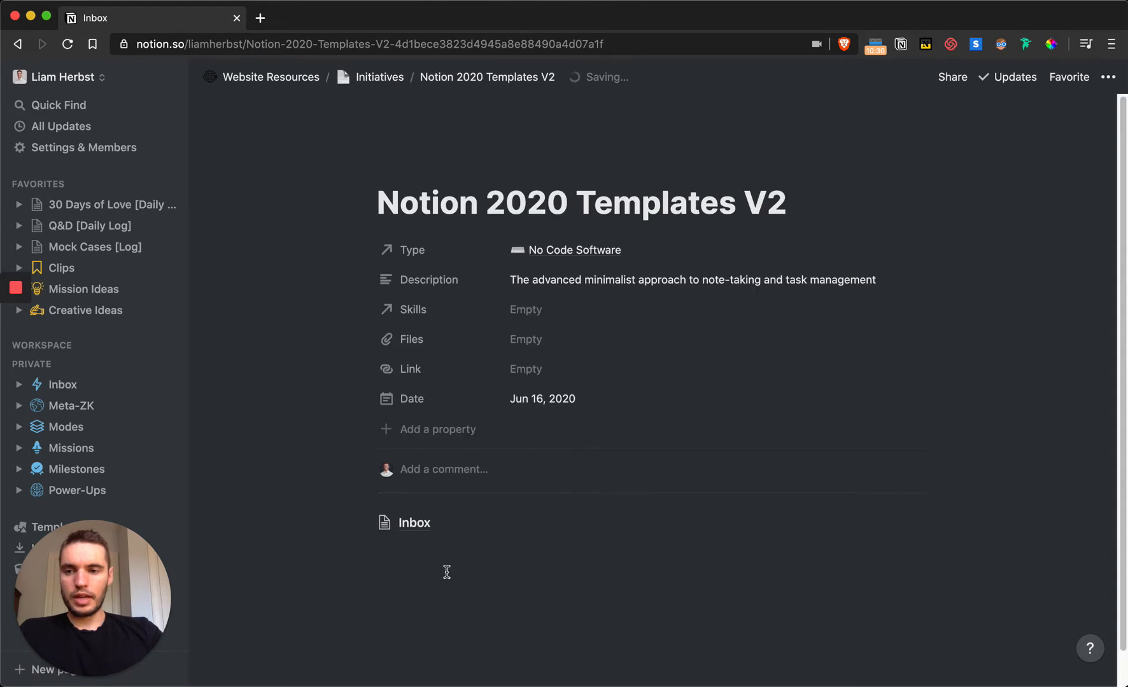
{"action": "left_click", "coordinate": [467, 584]}
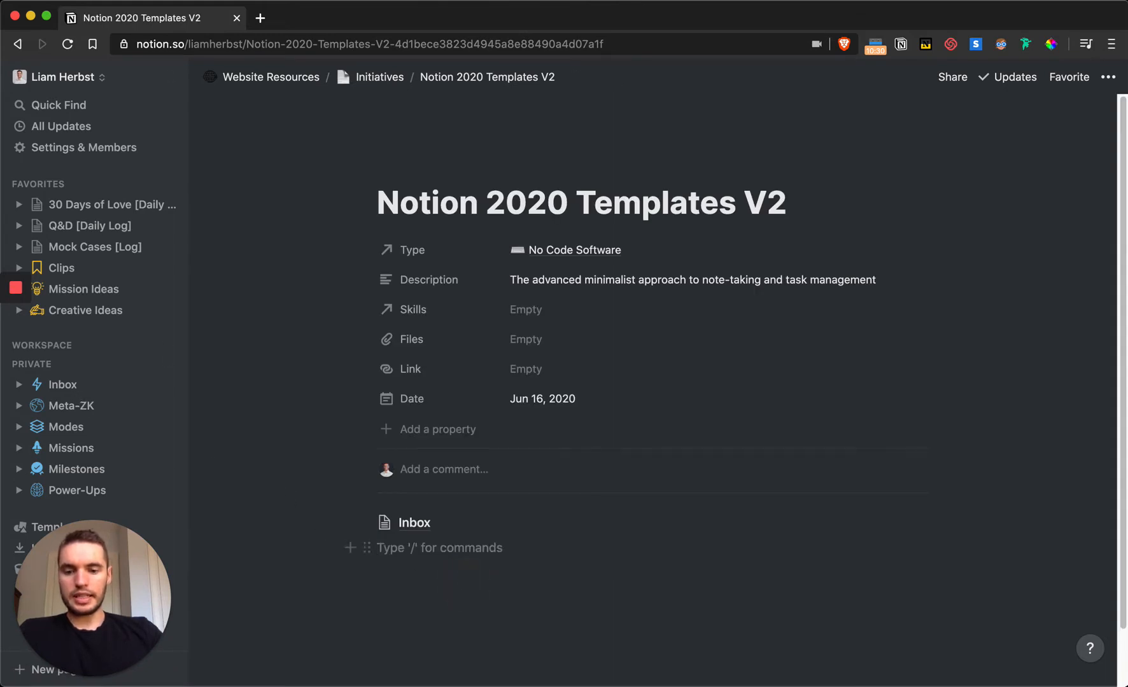
{"action": "type", "text": "/page"}
{"action": "key", "text": "Escape"}
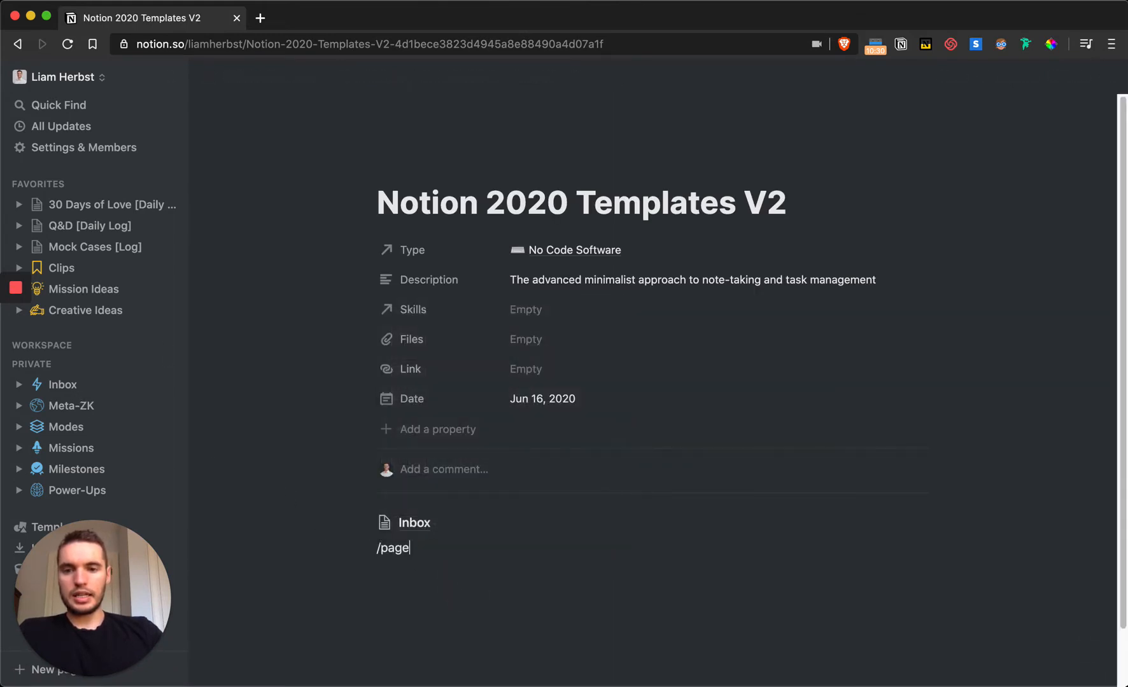
{"action": "key", "text": "BackSpace"}
{"action": "key", "text": "BackSpace"}
{"action": "key", "text": "BackSpace"}
{"action": "key", "text": "BackSpace"}
{"action": "key", "text": "BackSpace"}
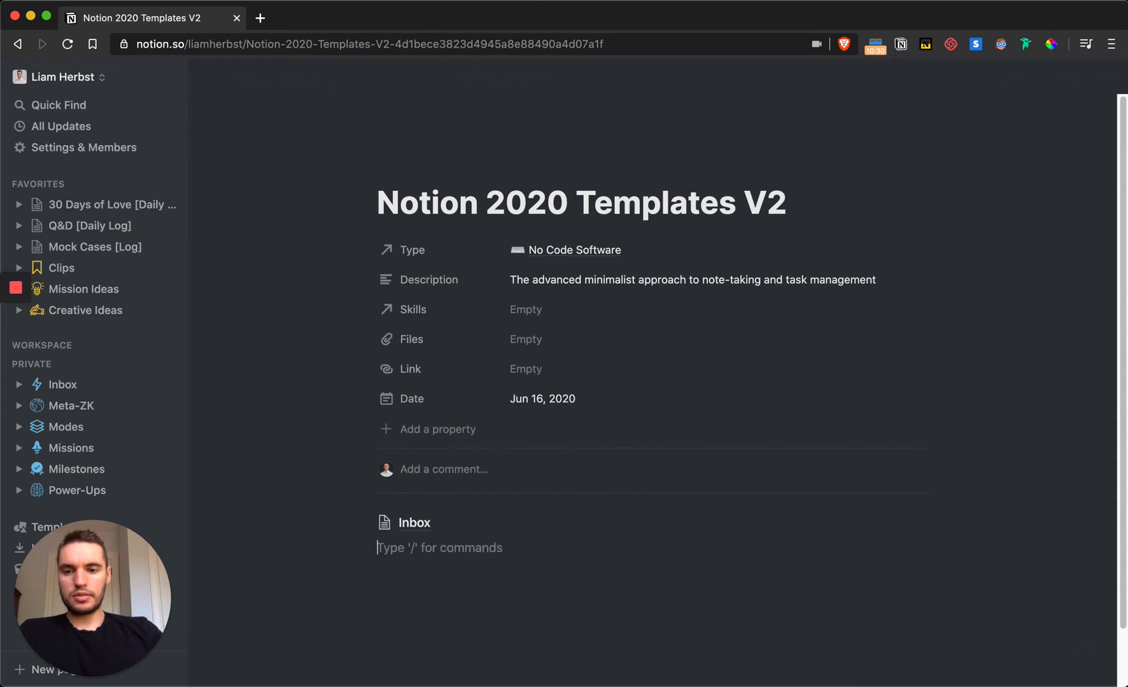
- Embed a sub-page named Zettlekasten as a table database, return to the parent page and start a line below it
{"action": "type", "text": "/page"}
{"action": "key", "text": "Return"}
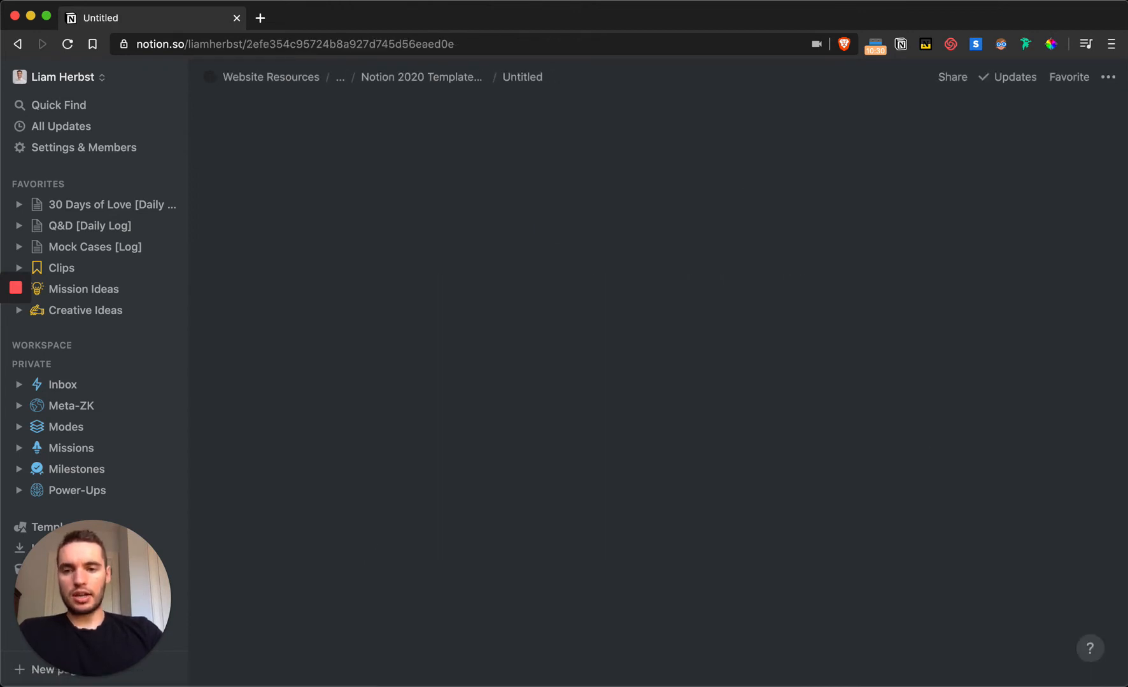
{"action": "type", "text": "Zettlekasten"}
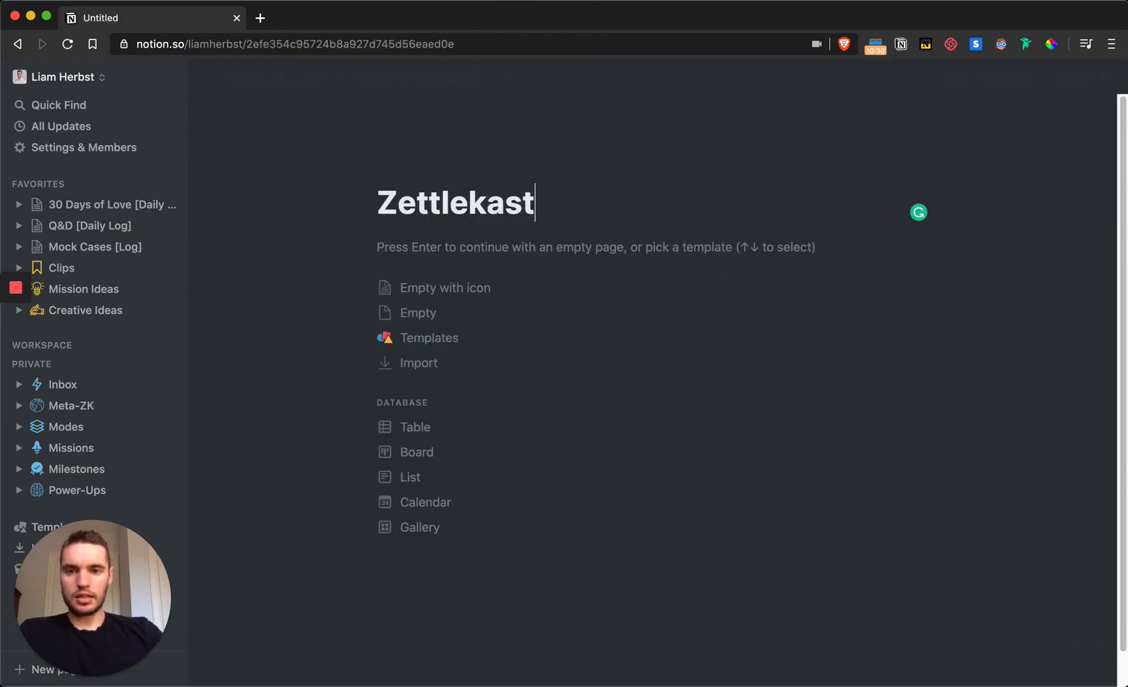
{"action": "left_click", "coordinate": [432, 434]}
{"action": "left_click", "coordinate": [428, 78]}
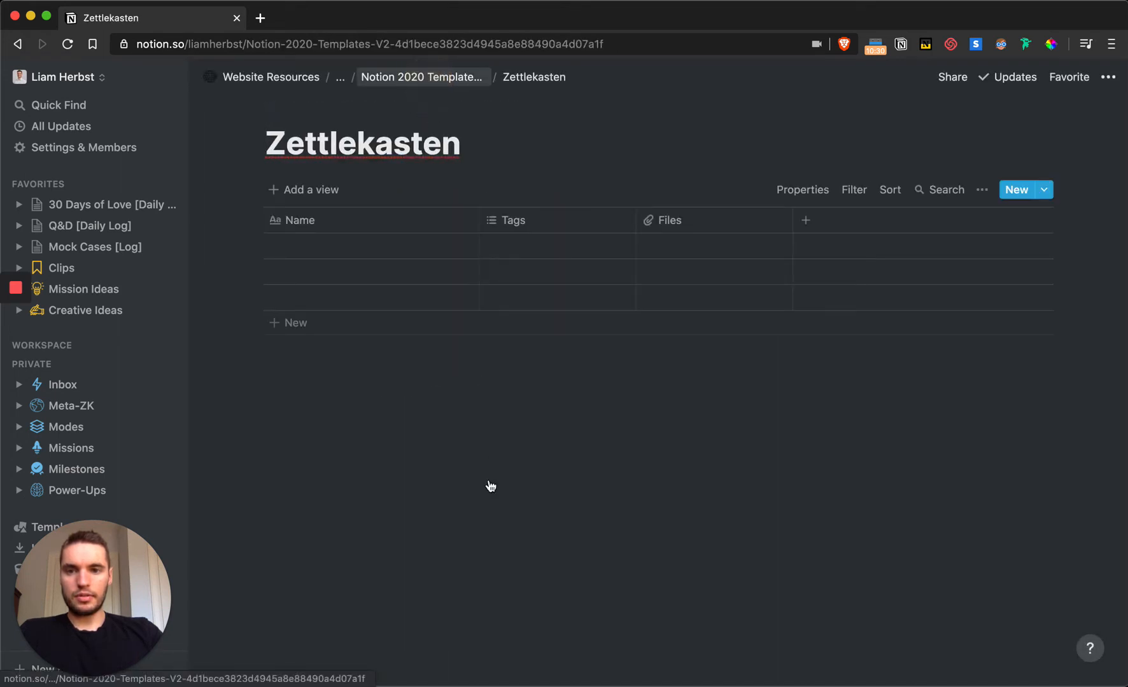
{"action": "left_click", "coordinate": [441, 585]}
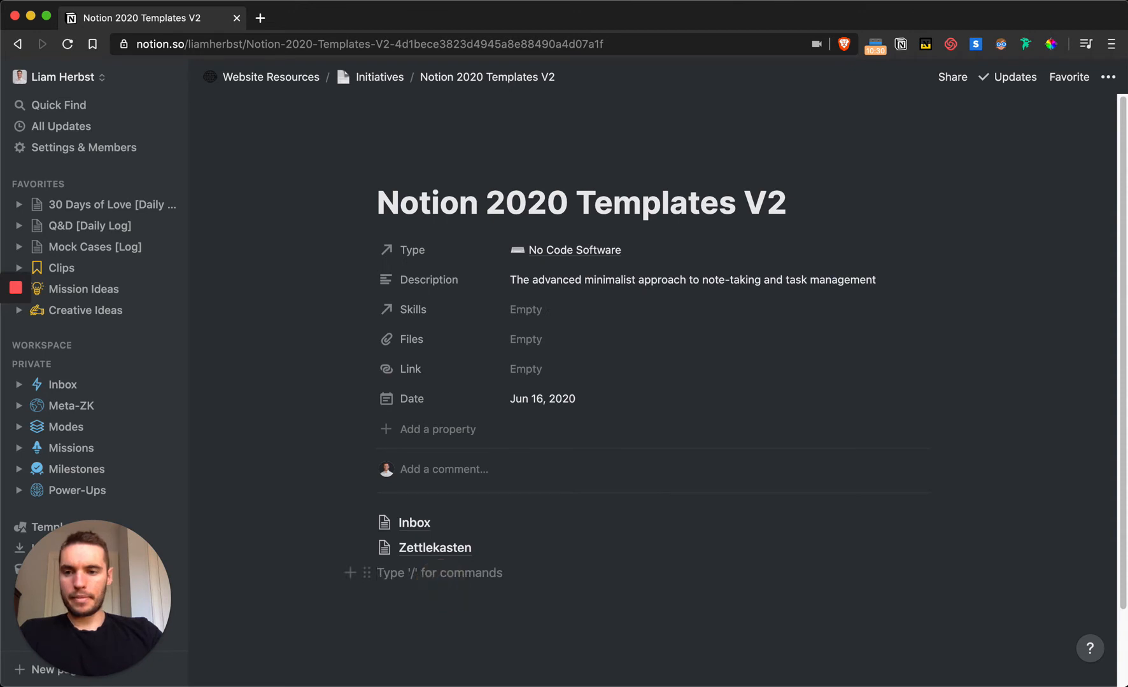
{"action": "type", "text": "/"}
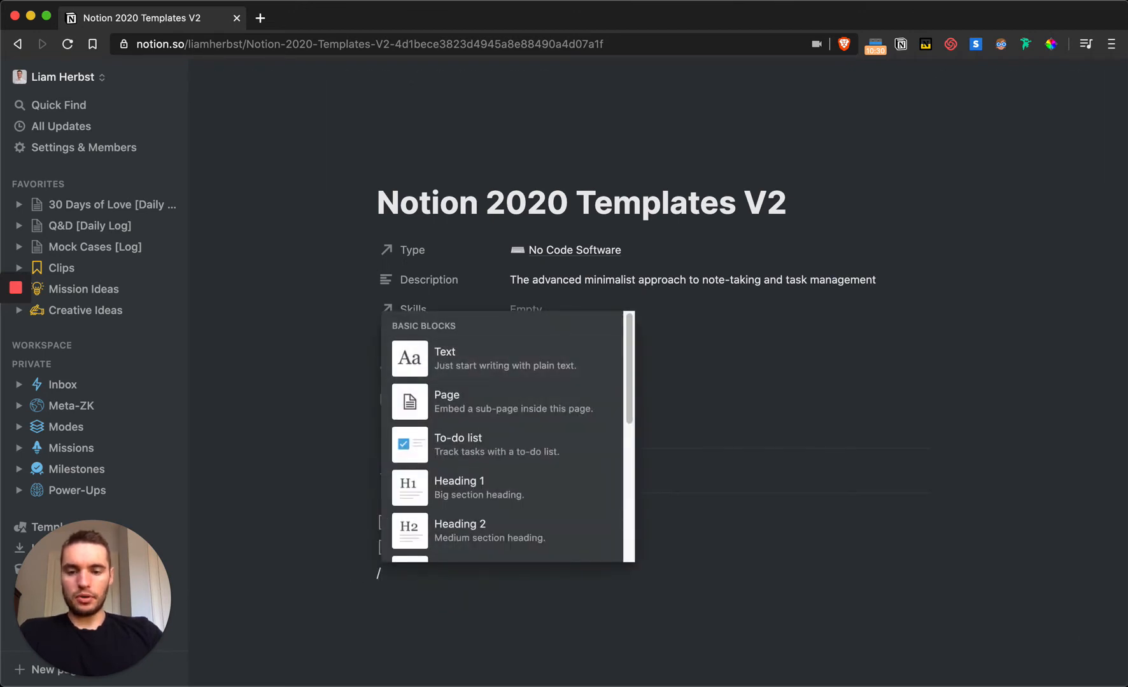
{"action": "type", "text": "page"}
{"action": "key", "text": "Escape"}
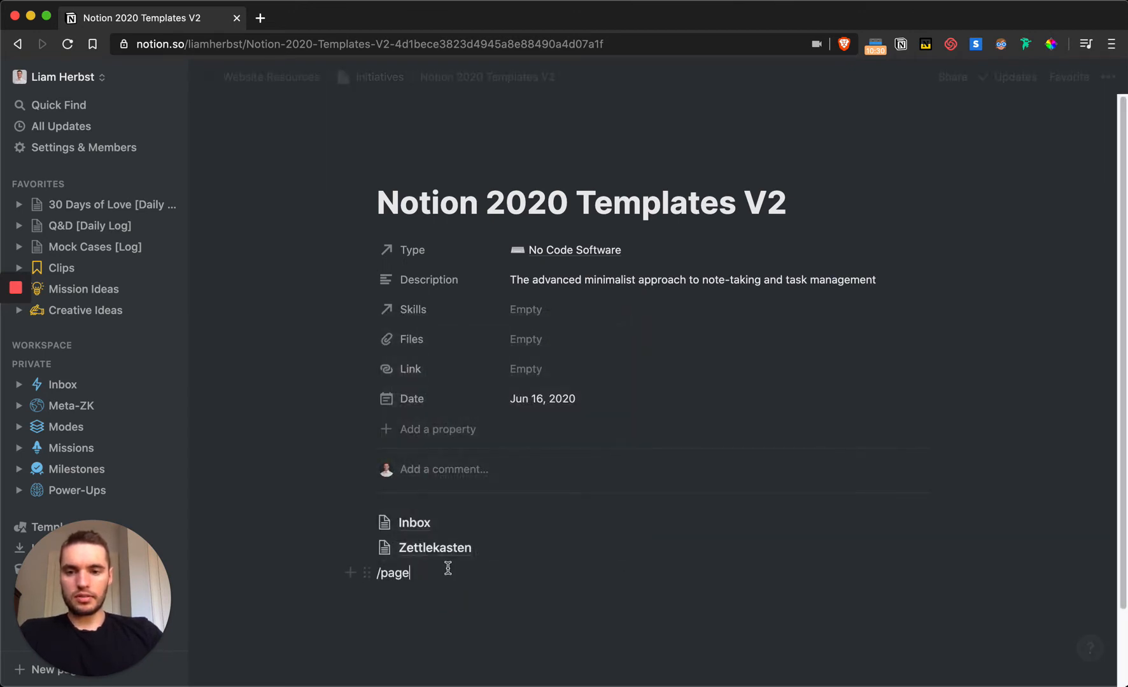
{"action": "key", "text": "BackSpace"}
{"action": "key", "text": "BackSpace"}
{"action": "key", "text": "BackSpace"}
{"action": "key", "text": "BackSpace"}
{"action": "key", "text": "BackSpace"}
- Embed a sub-page named Areas below Zettlekasten as a gallery database and return to the parent page
{"action": "type", "text": "/page"}
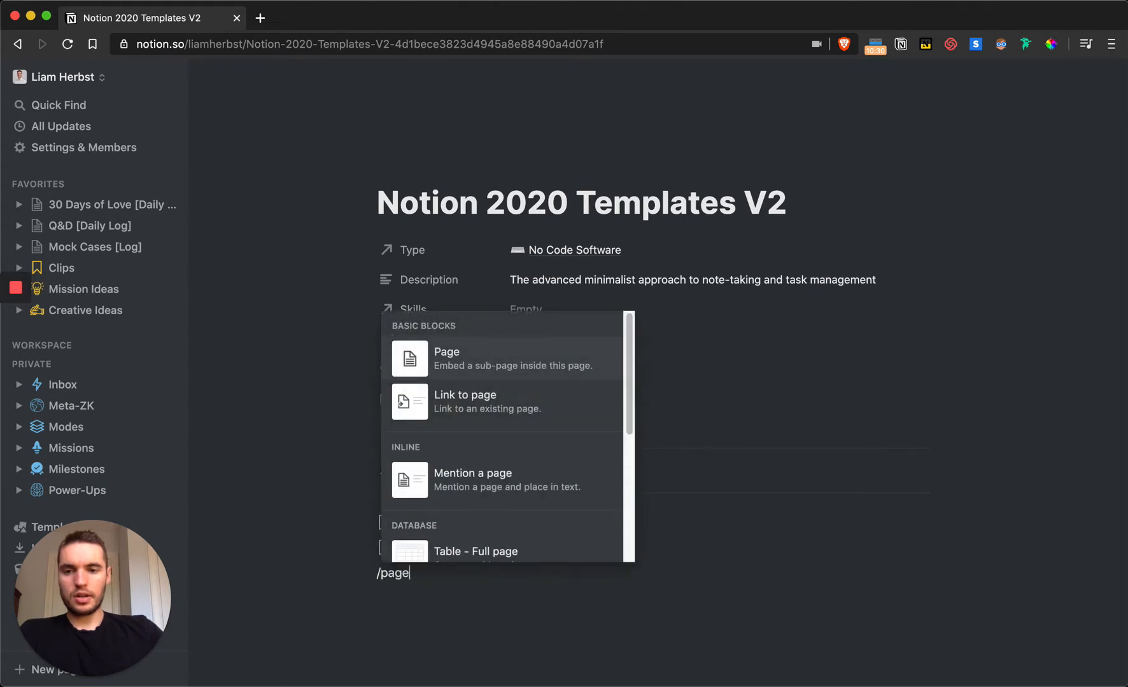
{"action": "key", "text": "Return"}
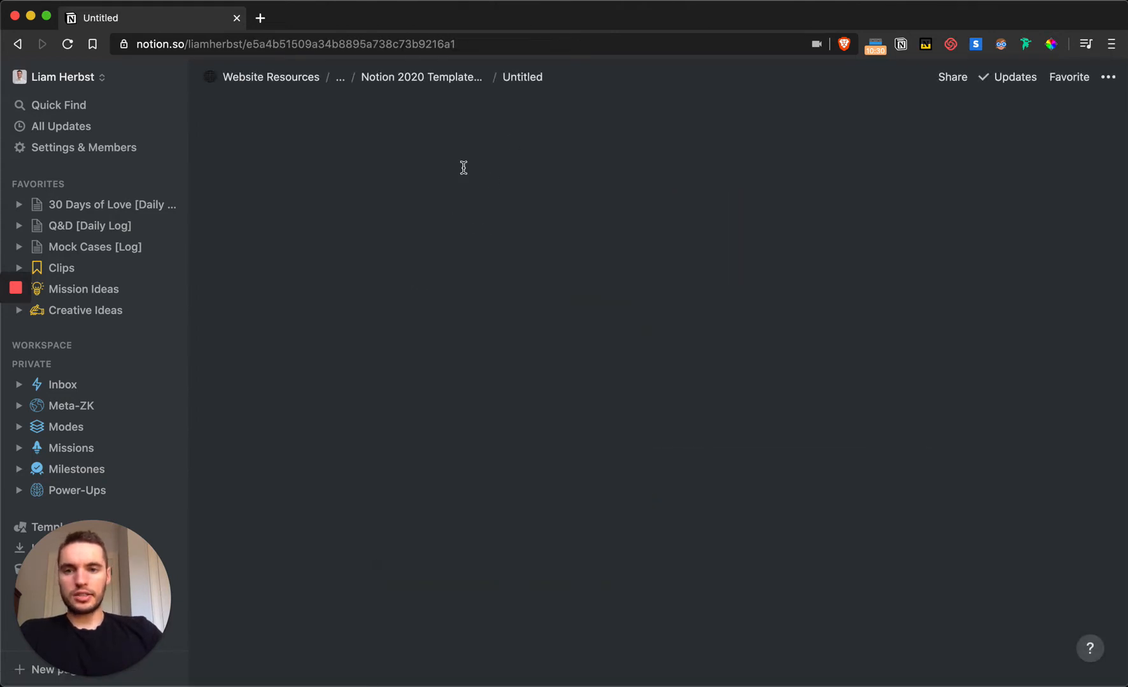
{"action": "type", "text": "Areas"}
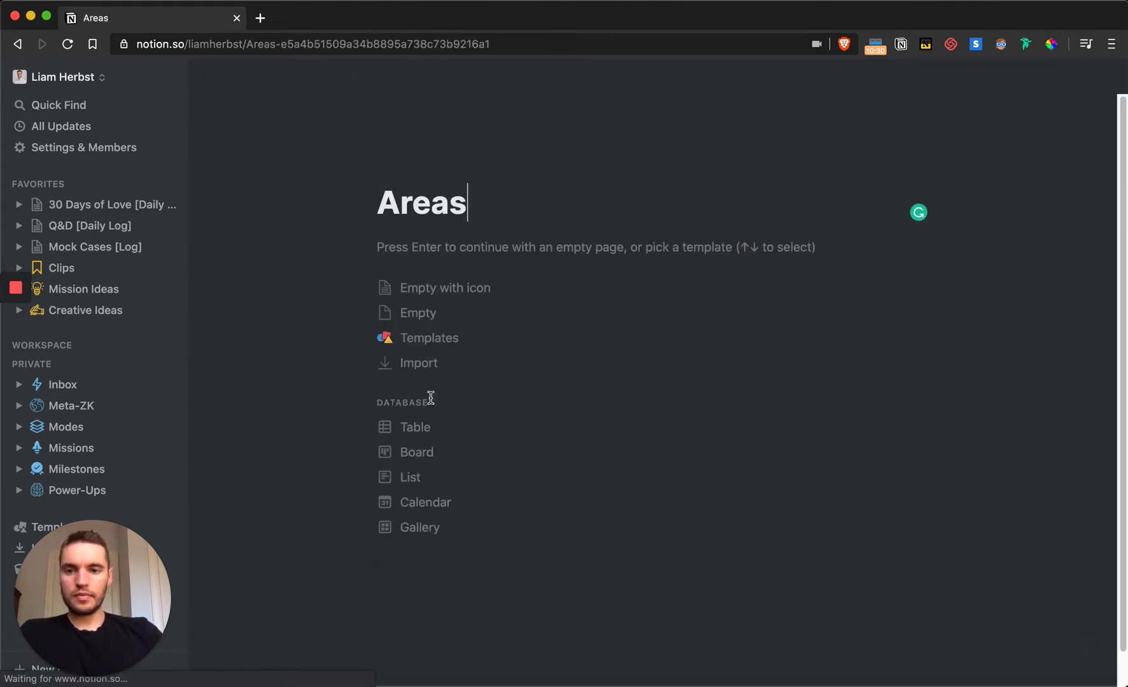
{"action": "left_click", "coordinate": [425, 529]}
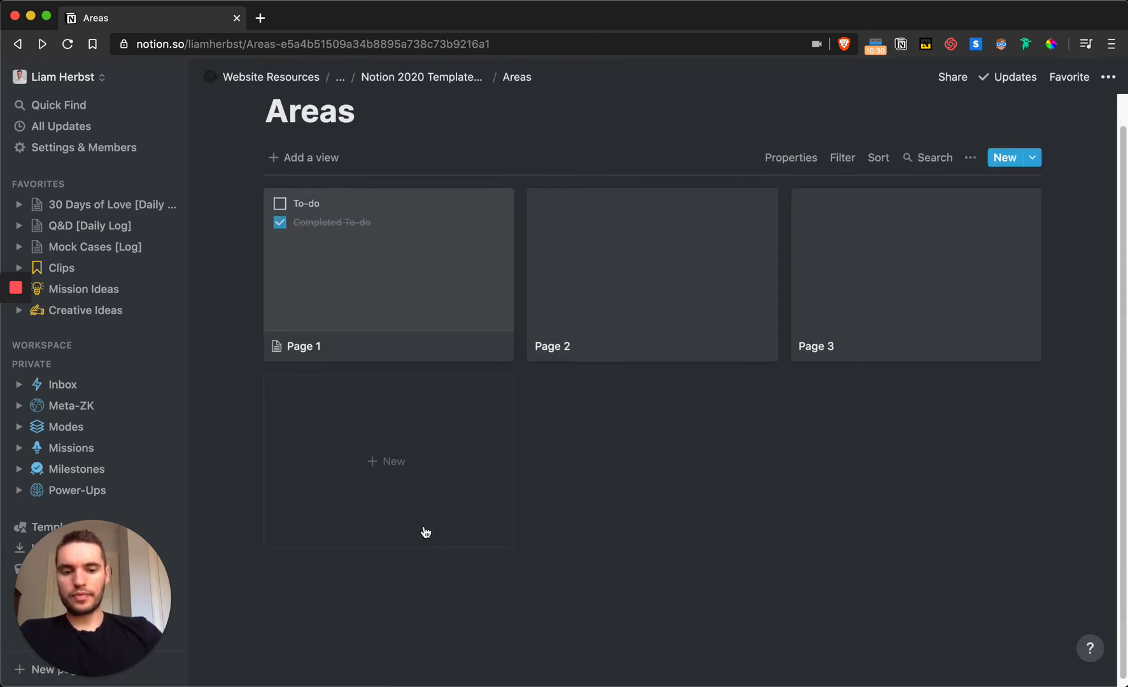
{"action": "key", "text": "super+bracketleft"}
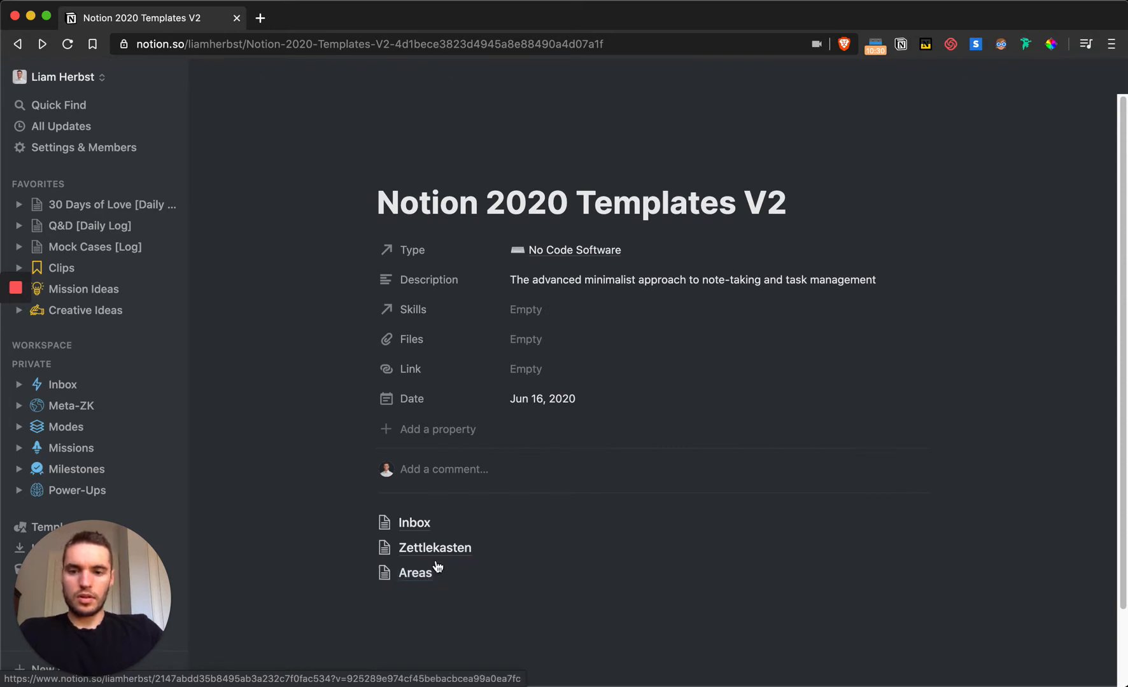
- Embed a sub-page named Projects below Areas as a gallery database and return to the parent page
{"action": "left_click", "coordinate": [442, 618]}
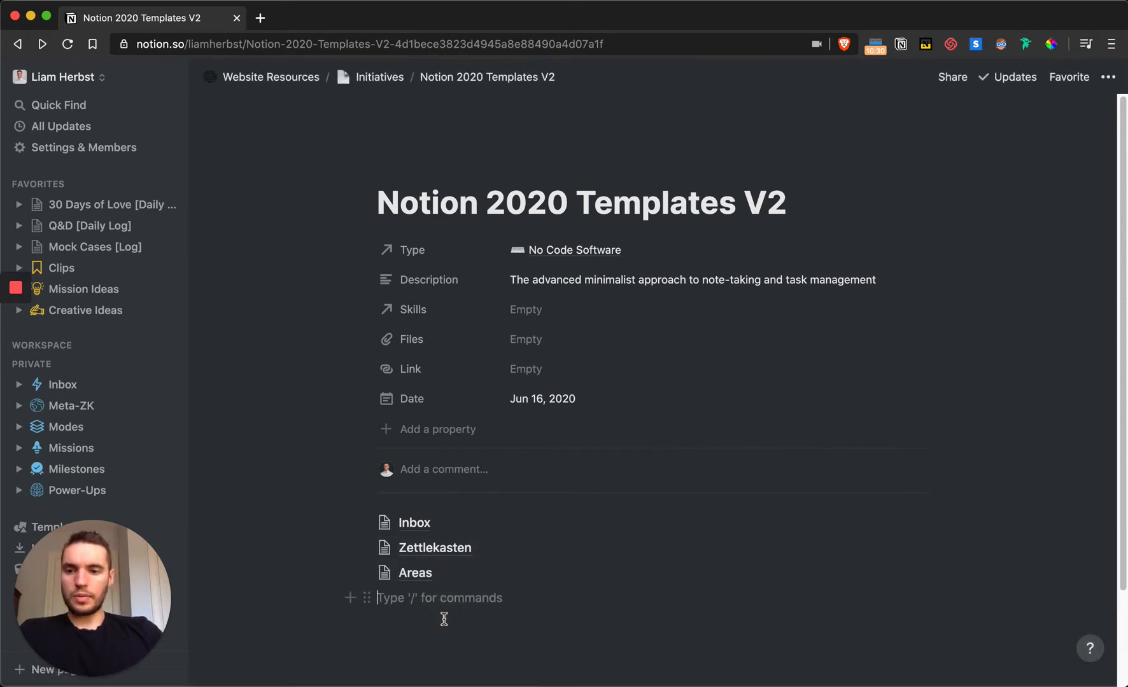
{"action": "type", "text": "/page"}
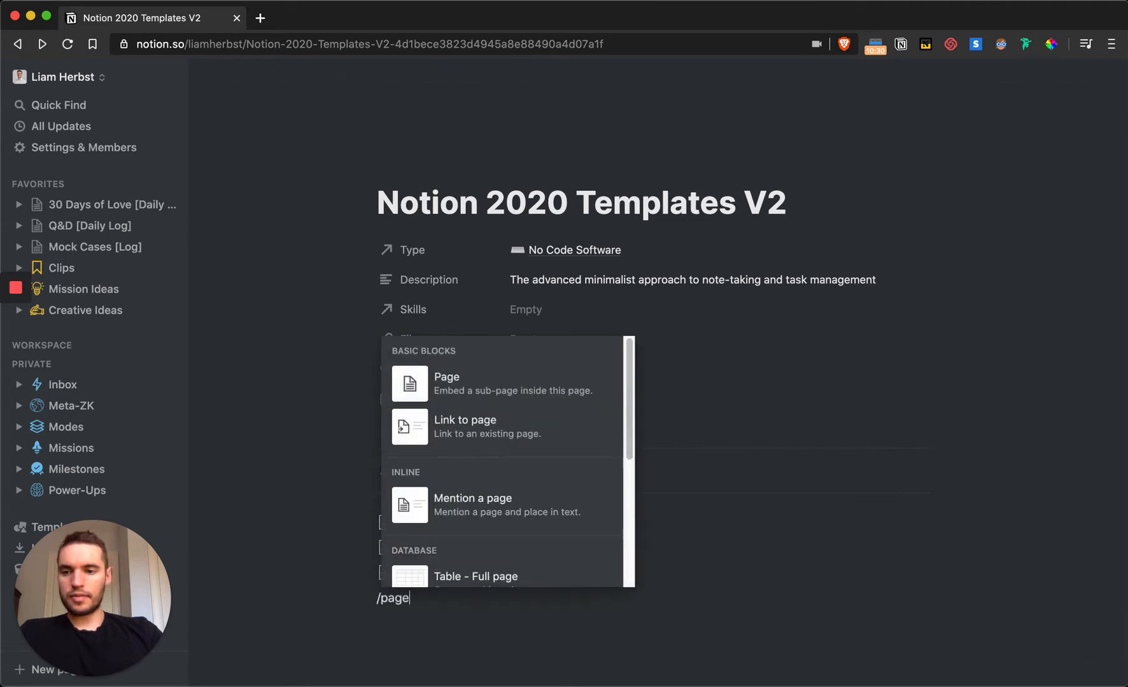
{"action": "left_click", "coordinate": [487, 399]}
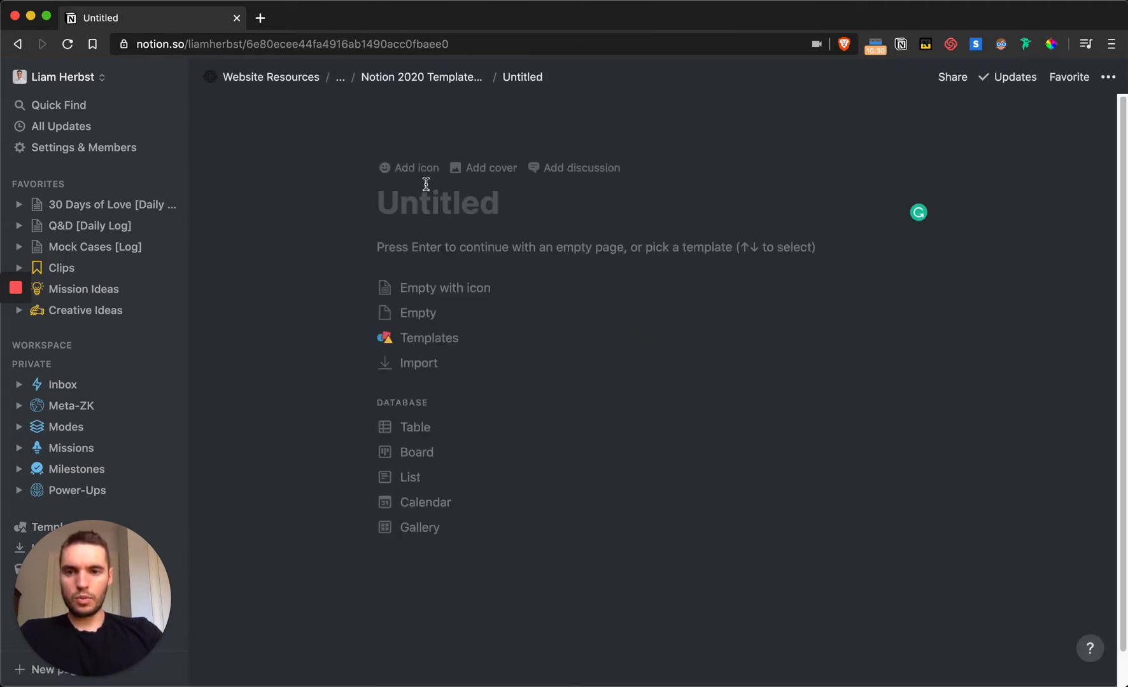
{"action": "type", "text": "Projects"}
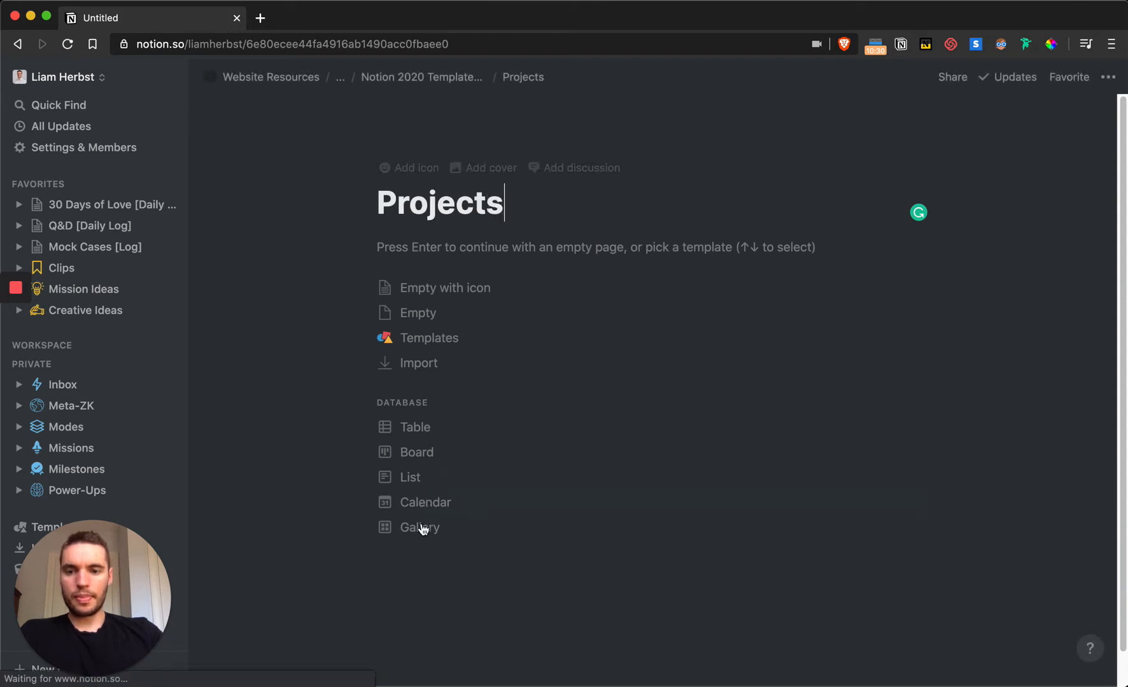
{"action": "key", "text": "Return"}
{"action": "key", "text": "super+bracketleft"}
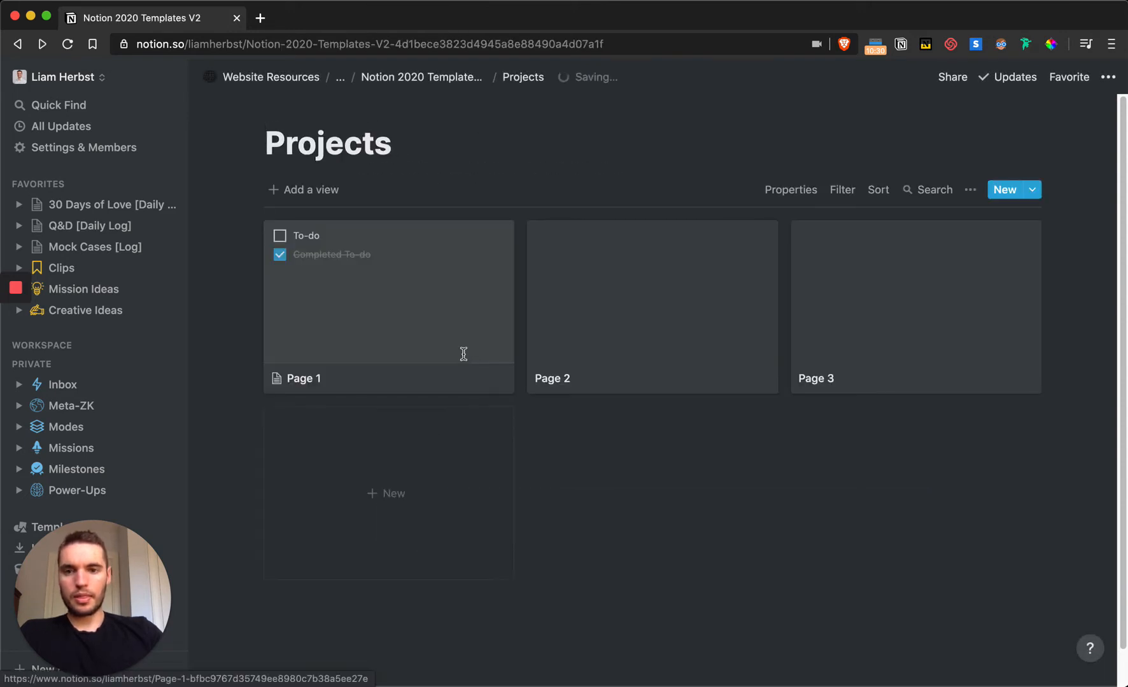
- Embed a sub-page named To-Do's below Projects as a table database and return to the parent page
{"action": "scroll", "coordinate": [464, 579], "scroll_direction": "down", "scroll_amount": 2}
{"action": "left_click", "coordinate": [443, 582]}
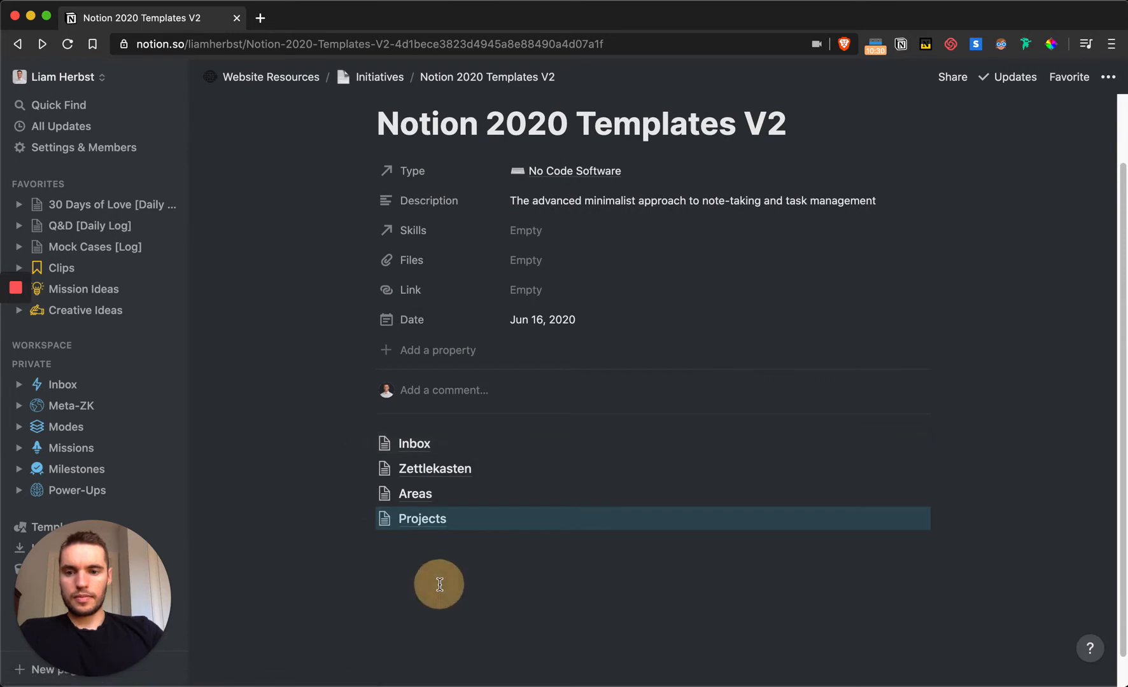
{"action": "type", "text": "/page"}
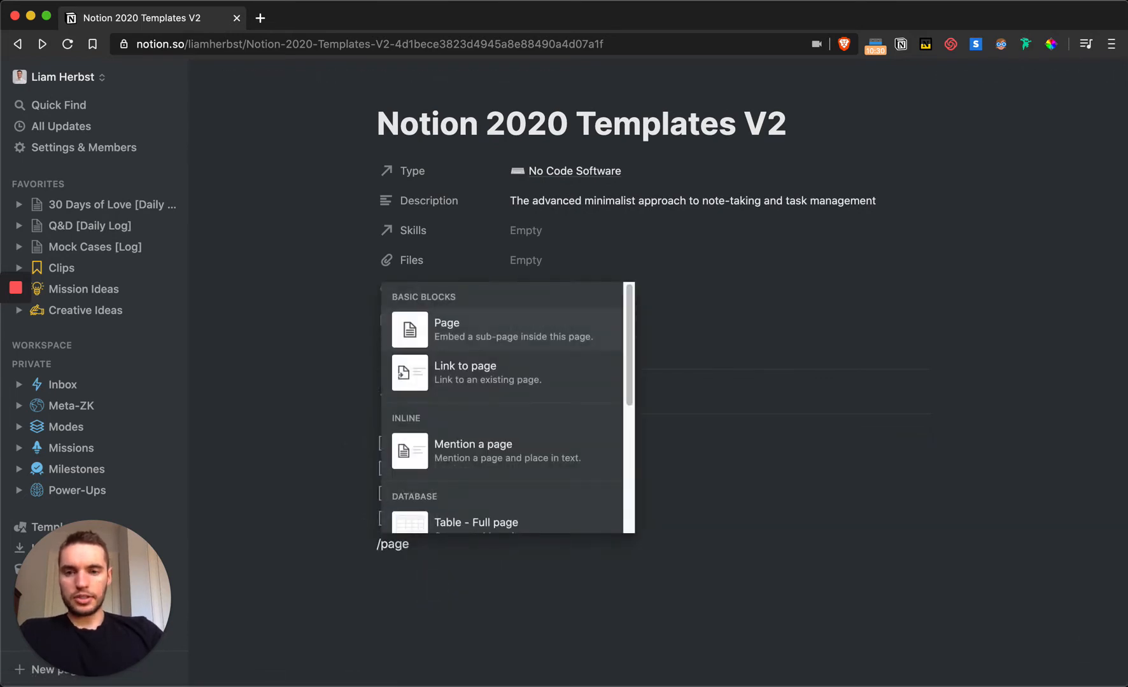
{"action": "key", "text": "Return"}
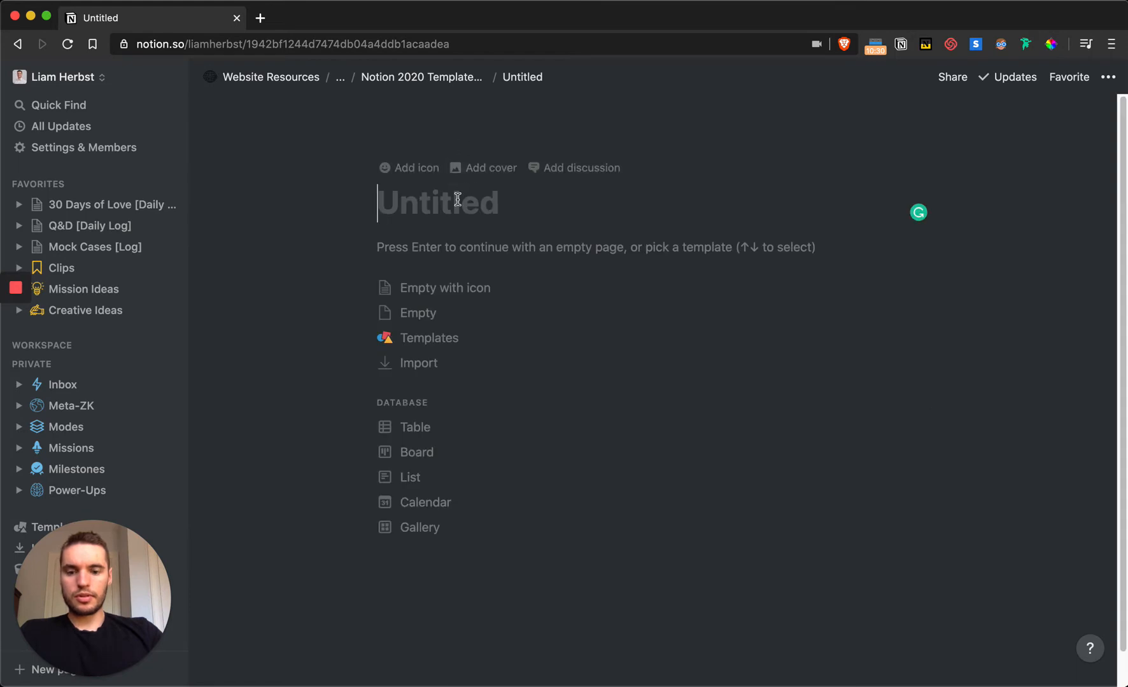
{"action": "type", "text": "To-Do'"}
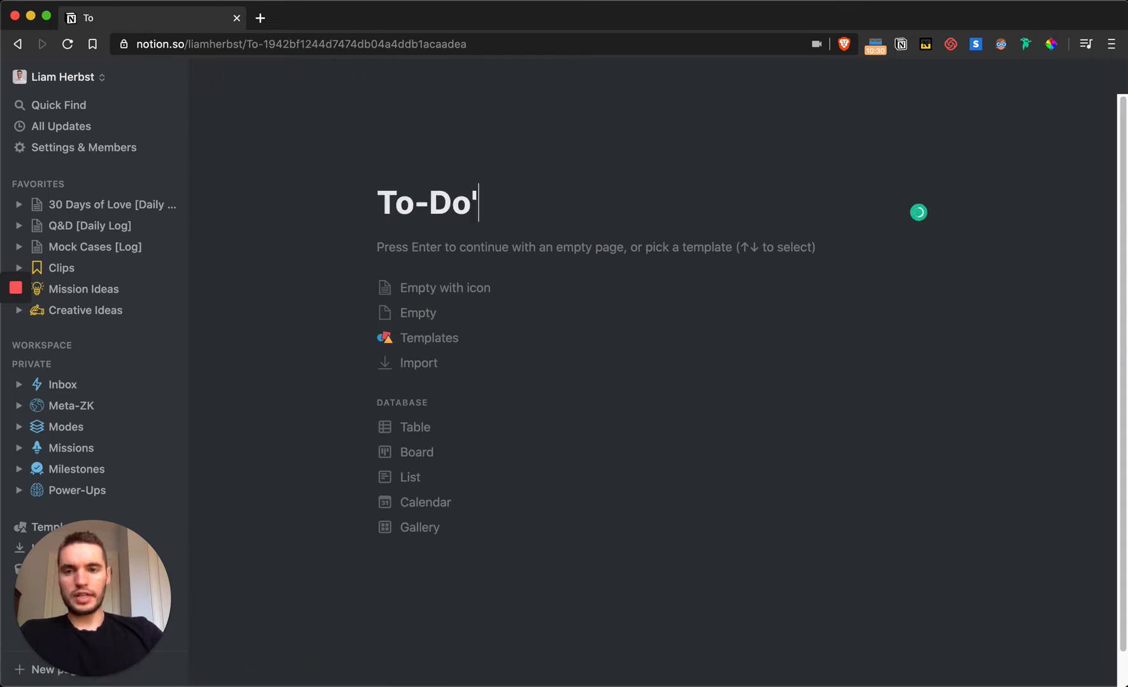
{"action": "type", "text": "s"}
{"action": "key", "text": "BackSpace"}
{"action": "key", "text": "BackSpace"}
{"action": "type", "text": "s"}
{"action": "key", "text": "BackSpace"}
{"action": "type", "text": "'"}
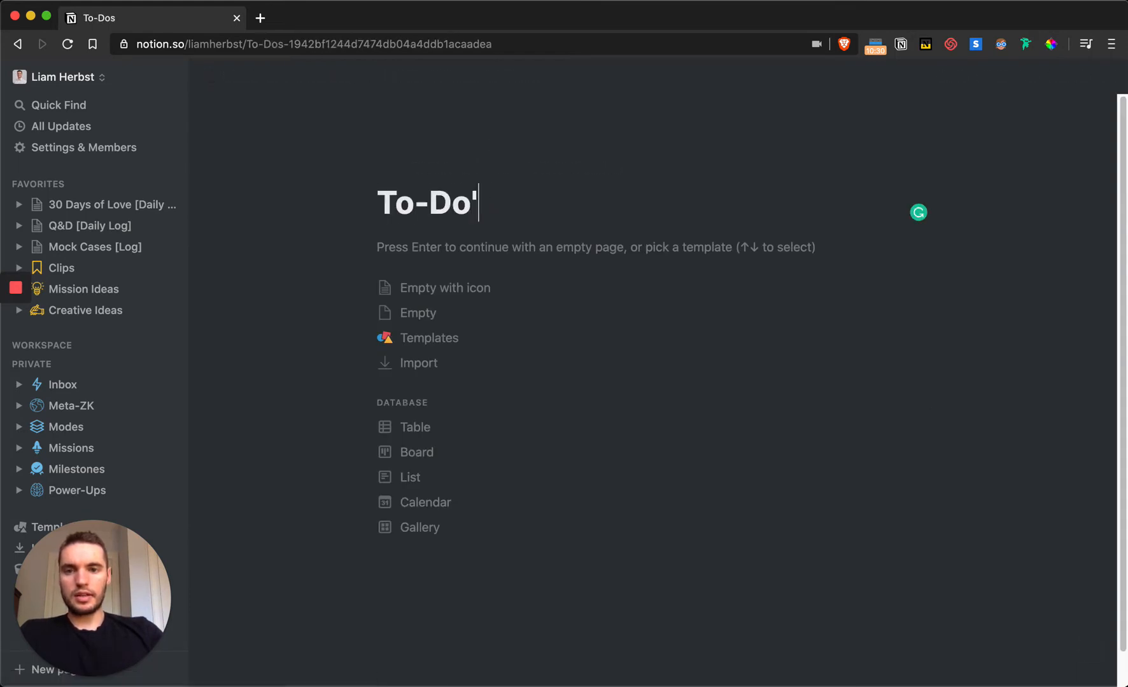
{"action": "type", "text": "s"}
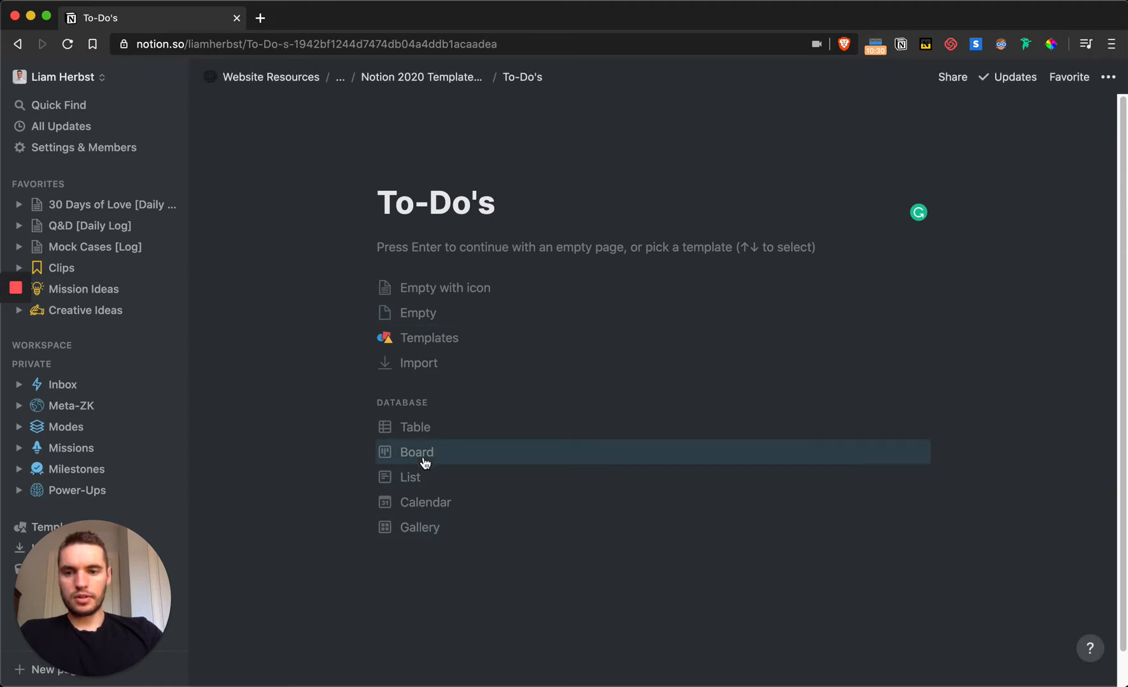
{"action": "left_click", "coordinate": [420, 435]}
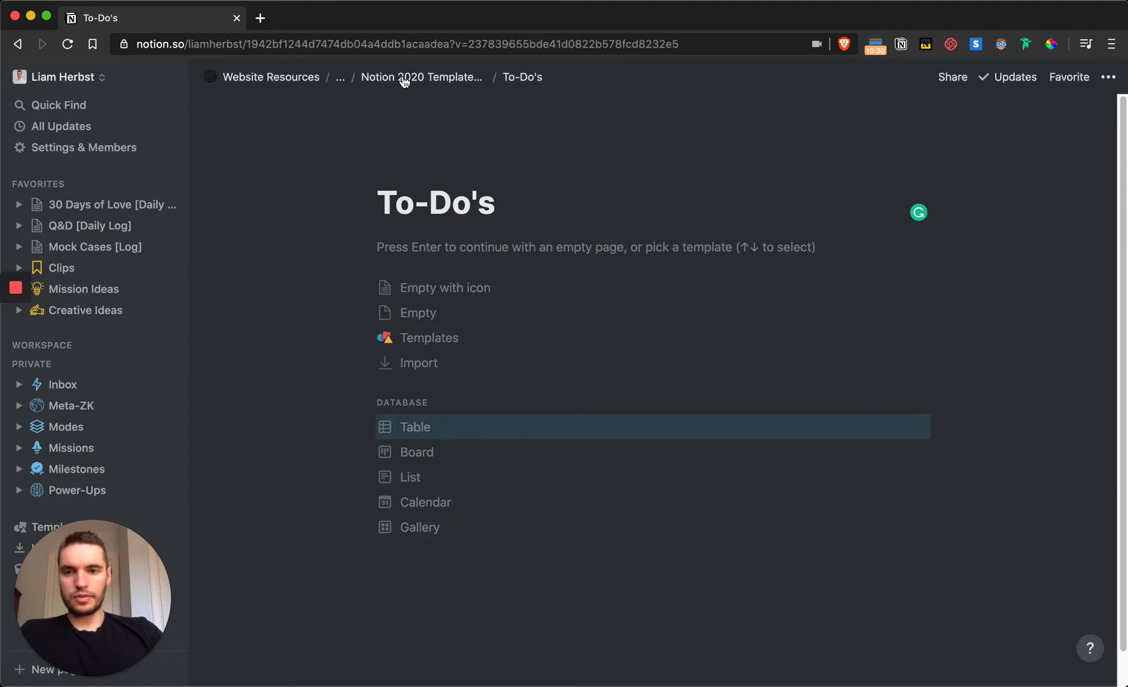
{"action": "left_click", "coordinate": [403, 77]}
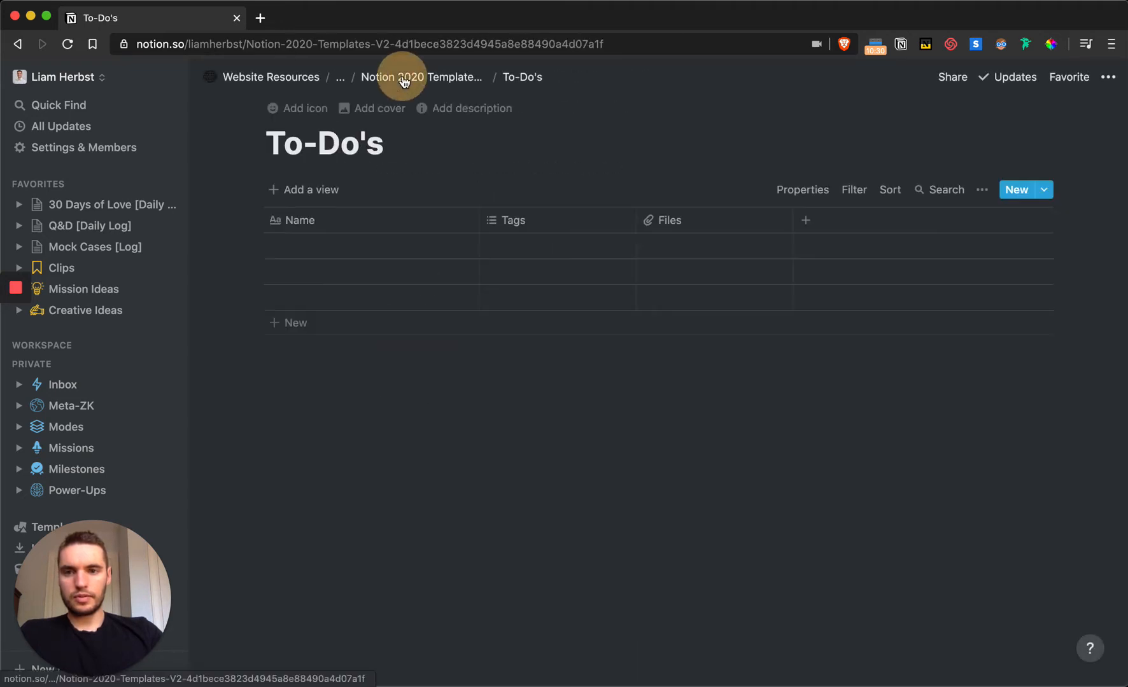
- Embed a sub-page named Resources below To-Do's as a table database and return to the parent page
{"action": "left_click", "coordinate": [453, 649]}
{"action": "type", "text": "/"}
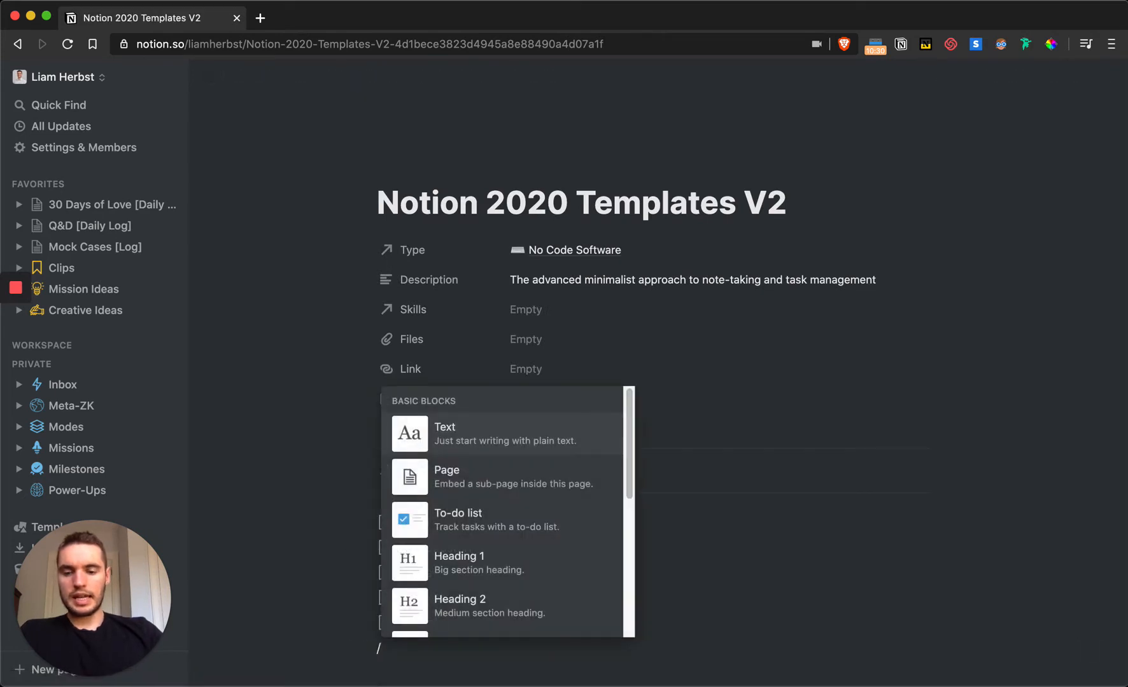
{"action": "type", "text": "page"}
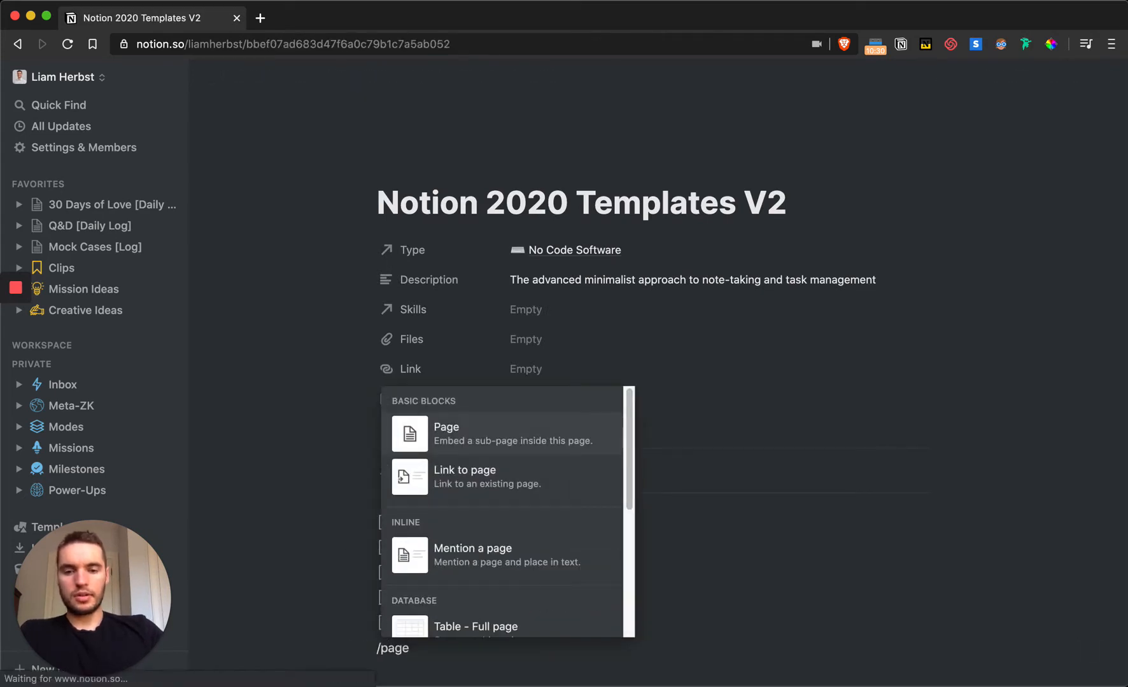
{"action": "key", "text": "Return"}
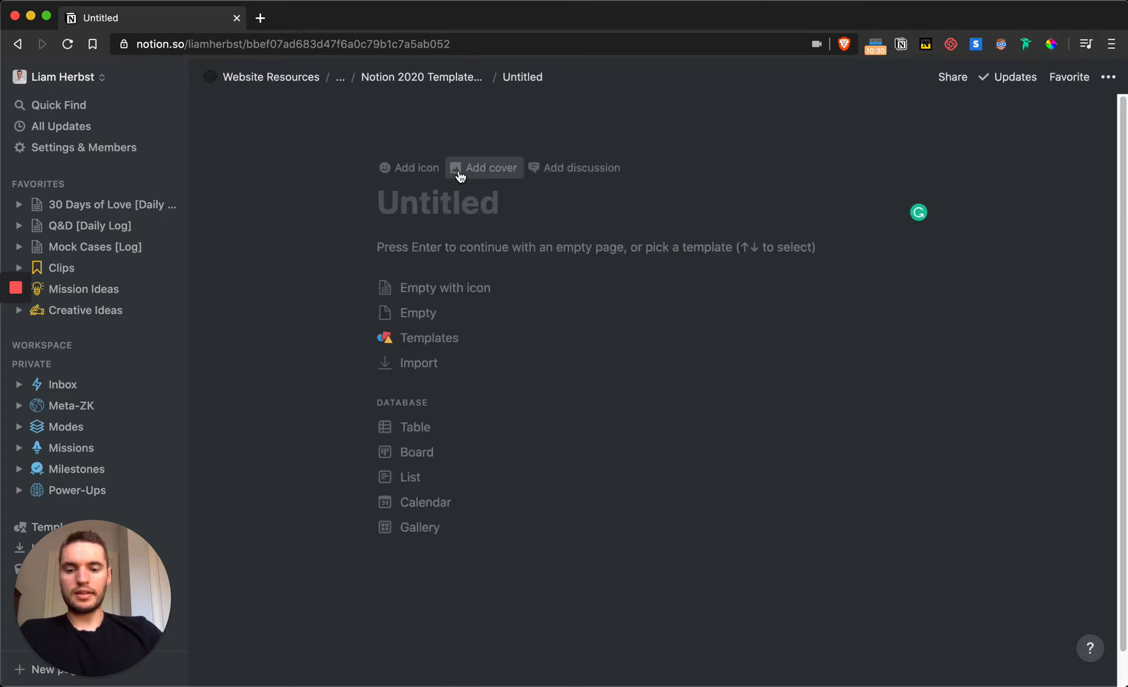
{"action": "type", "text": "Reso"}
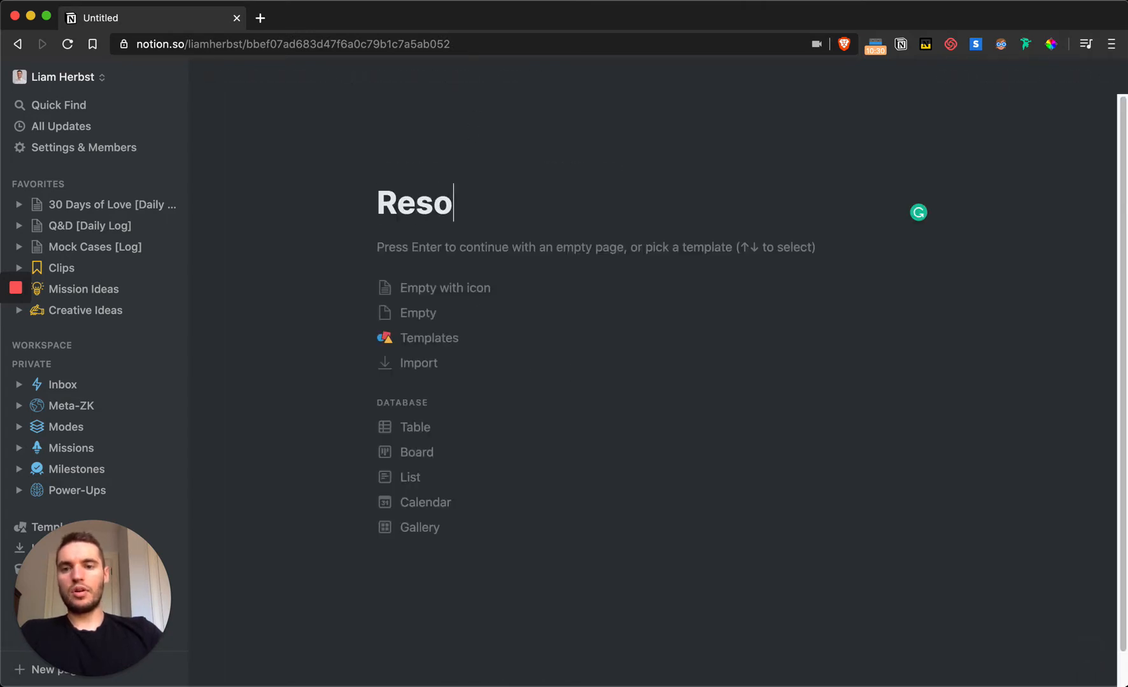
{"action": "type", "text": "urces"}
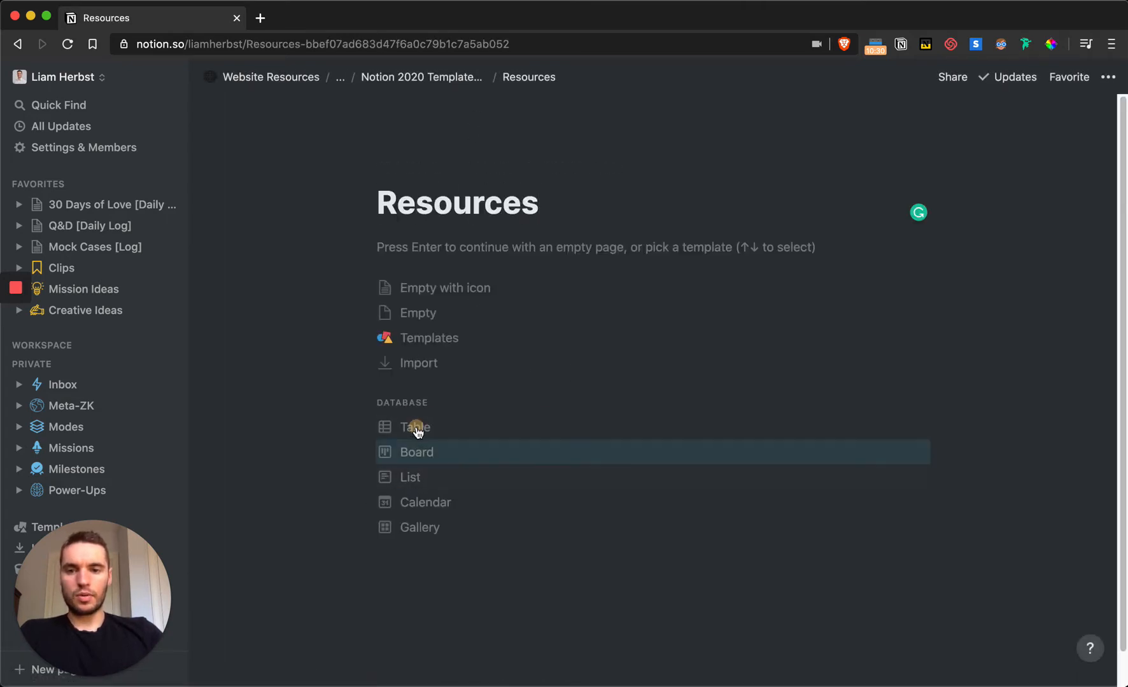
{"action": "left_click", "coordinate": [418, 430]}
{"action": "left_click", "coordinate": [438, 76]}
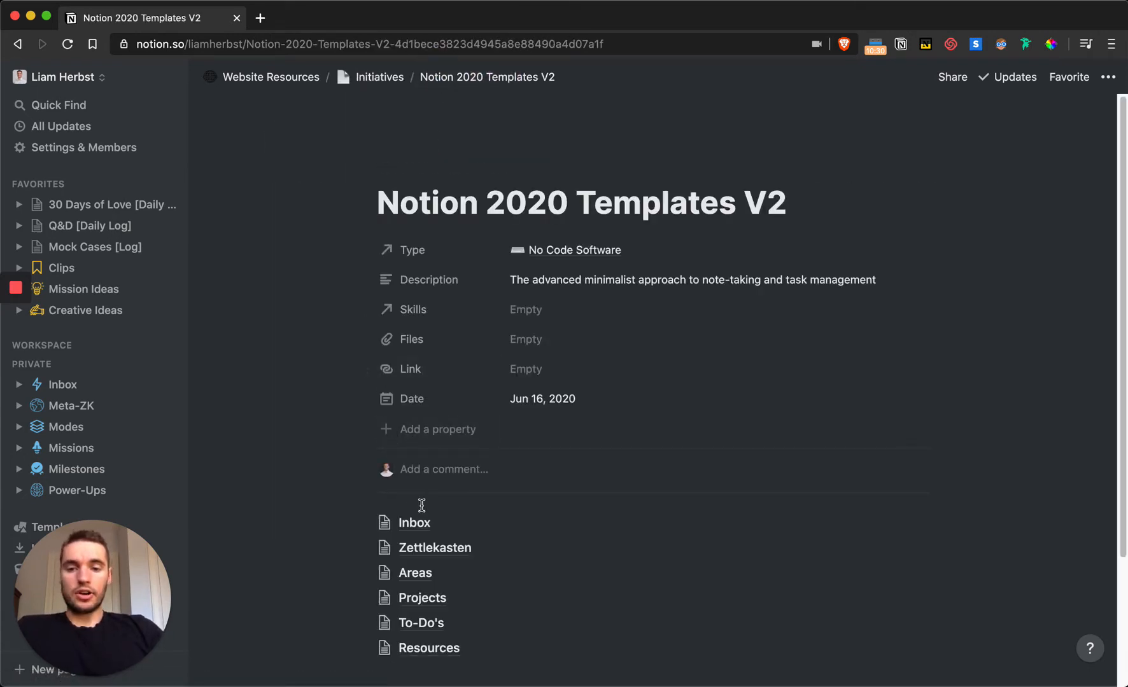
- Open the Inbox database and change its Tags property type to Checkbox
{"action": "left_click", "coordinate": [428, 527]}
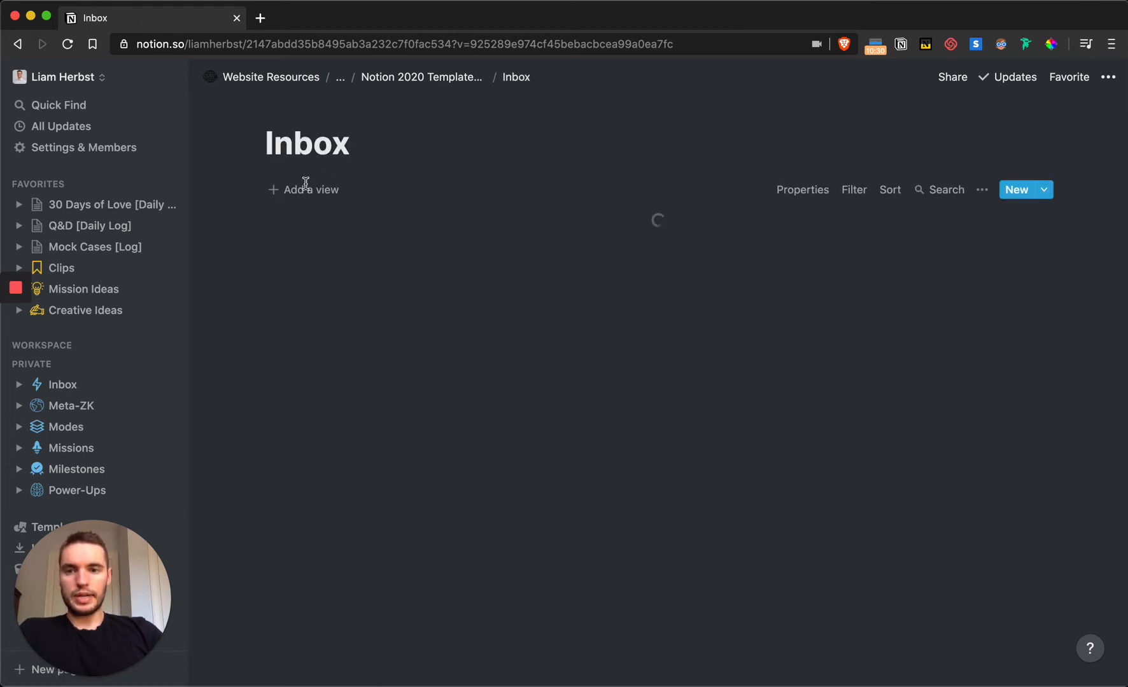
{"action": "left_click", "coordinate": [822, 192]}
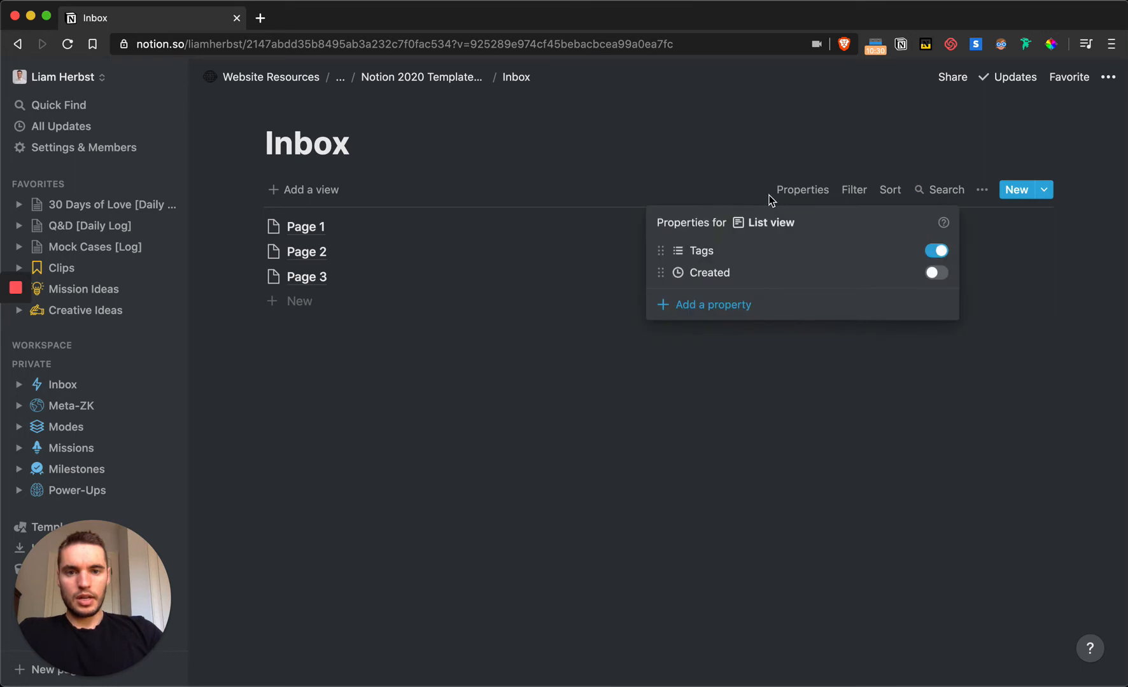
{"action": "left_click", "coordinate": [661, 254]}
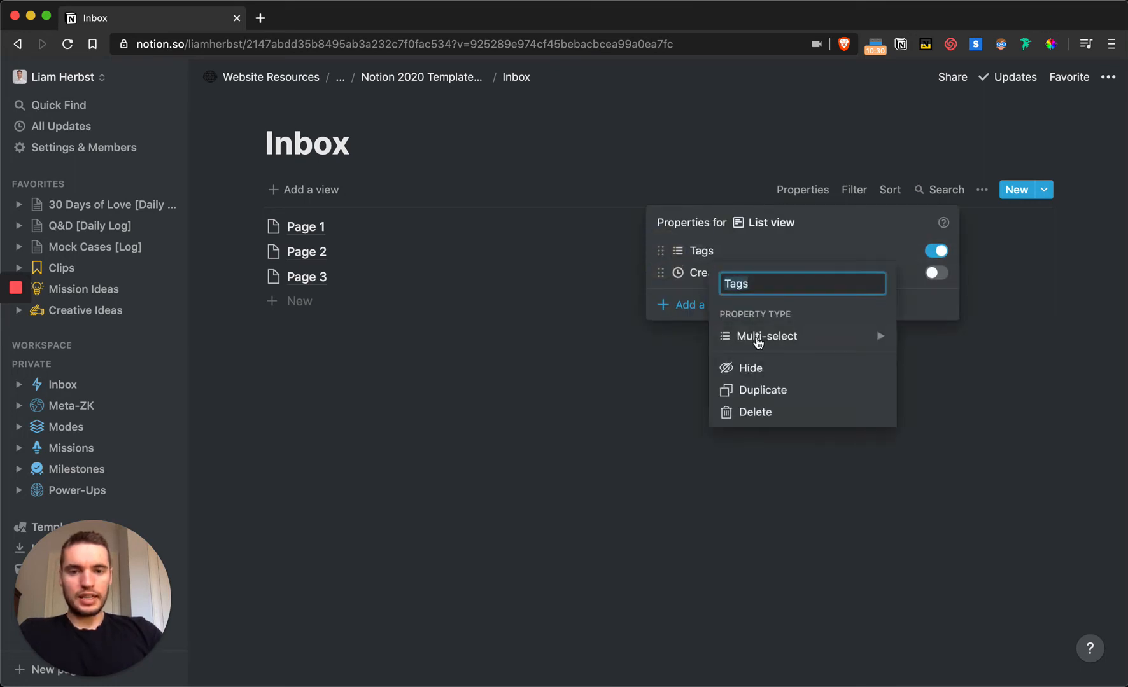
{"action": "mouse_move", "coordinate": [759, 343]}
{"action": "scroll", "coordinate": [929, 324], "scroll_direction": "down", "scroll_amount": 2}
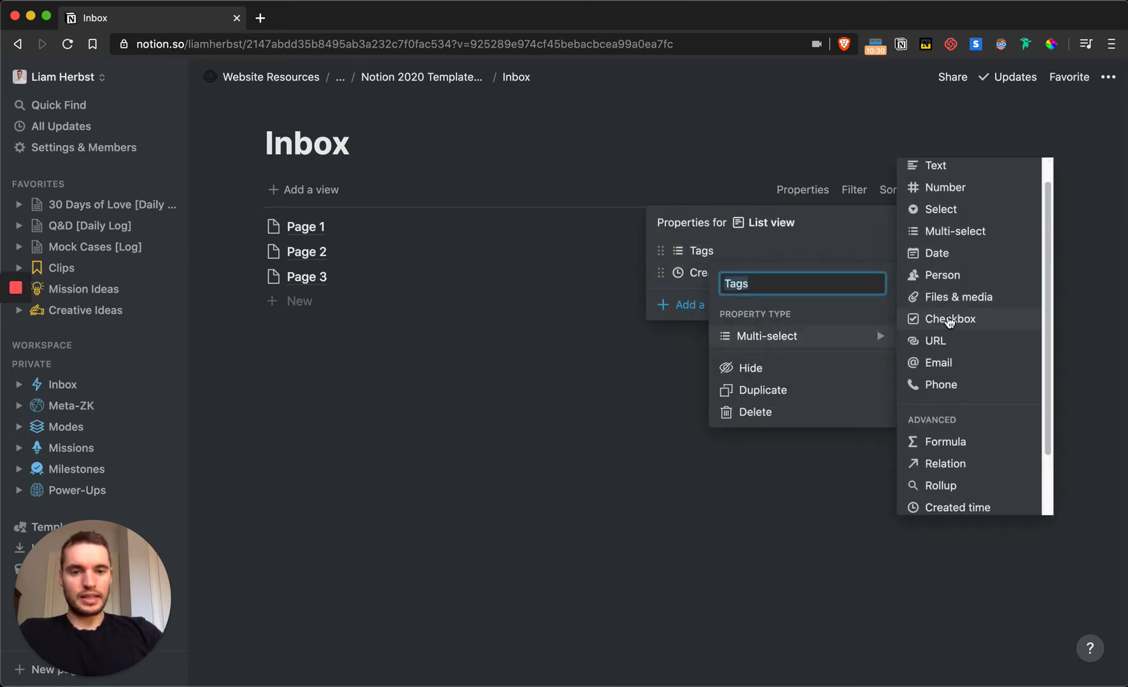
{"action": "left_click", "coordinate": [932, 319]}
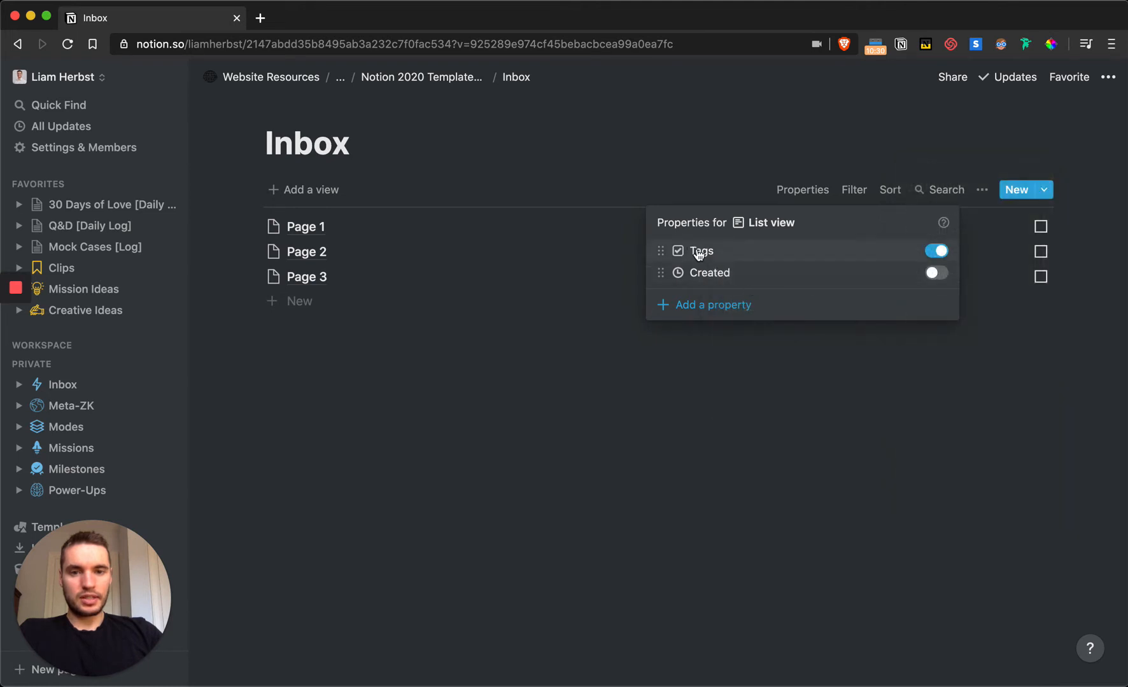
- Rename the Inbox checkbox property as Active and show the Created property in the list view
{"action": "left_click", "coordinate": [663, 249]}
{"action": "mouse_move", "coordinate": [753, 341]}
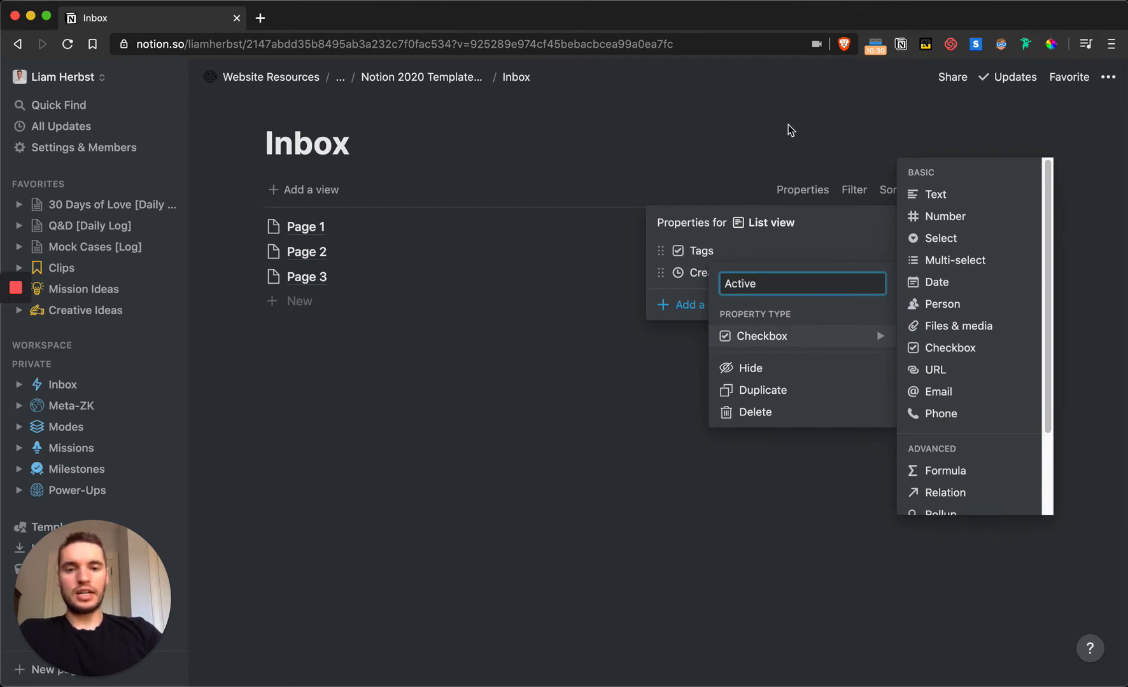
{"action": "left_click", "coordinate": [761, 225]}
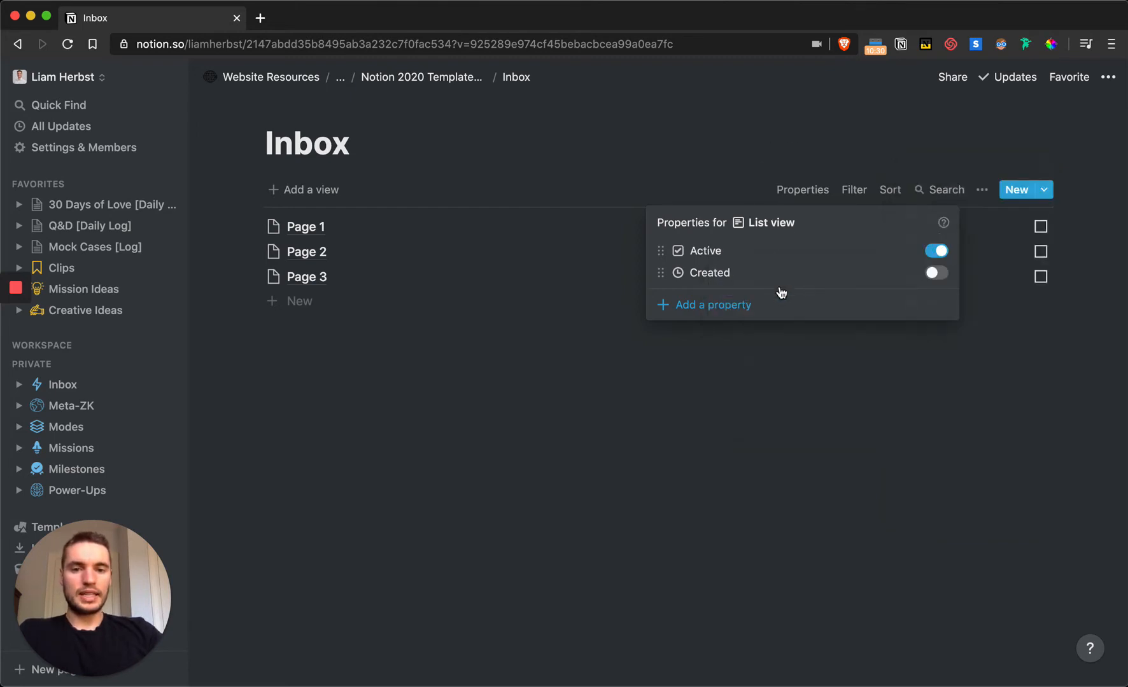
{"action": "left_click", "coordinate": [933, 275]}
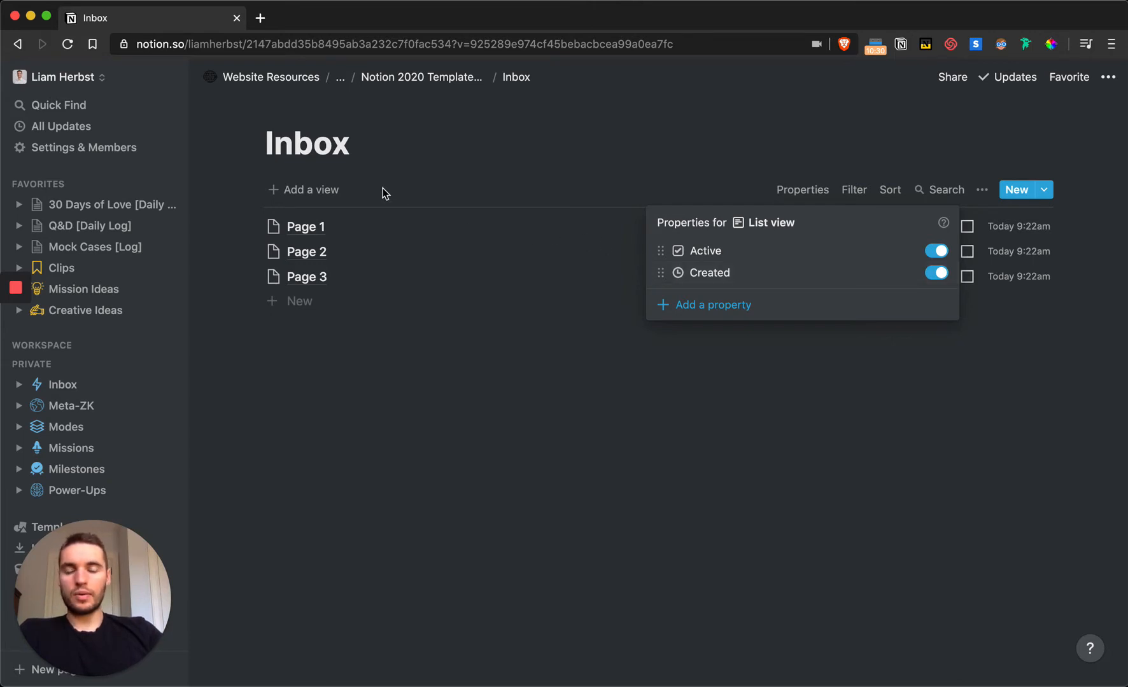
{"action": "left_click", "coordinate": [415, 172]}
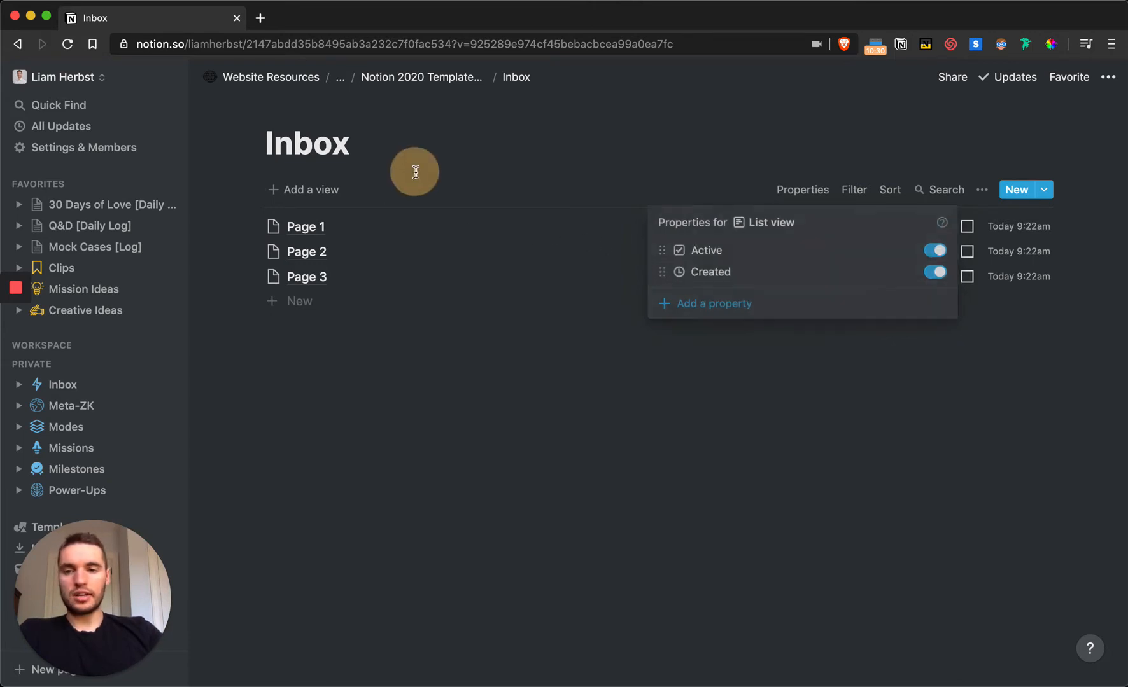
{"action": "left_click", "coordinate": [318, 198]}
{"action": "left_click", "coordinate": [589, 164]}
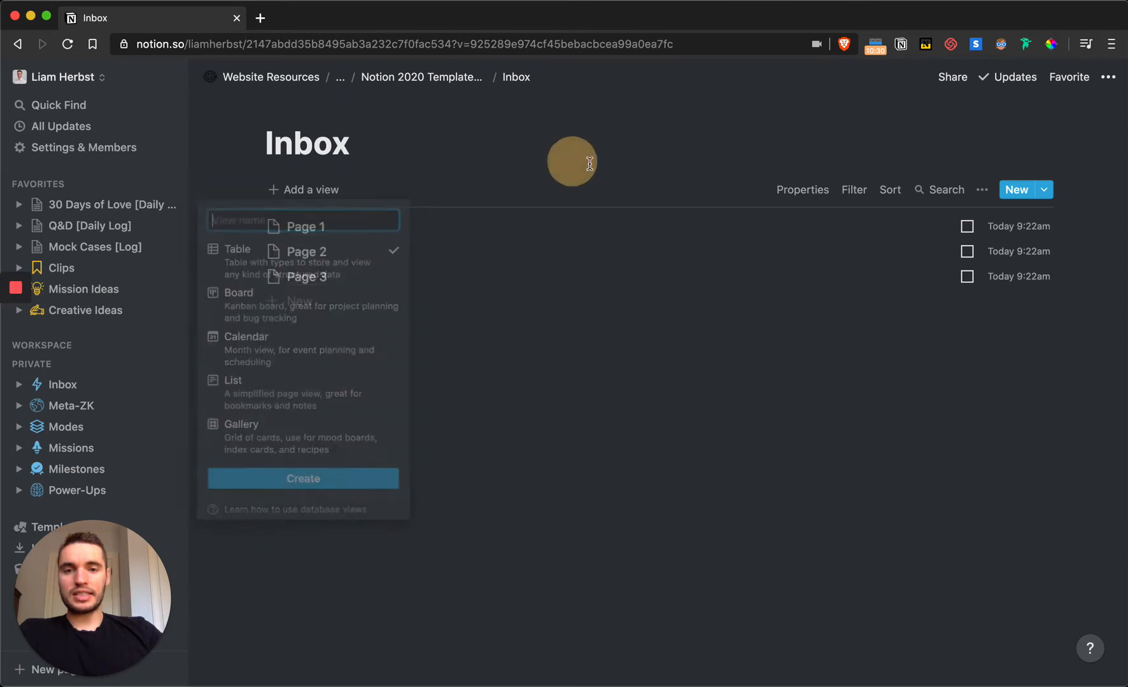
- Filter the Inbox list view to show only entries where Active is unchecked
{"action": "left_click", "coordinate": [853, 189]}
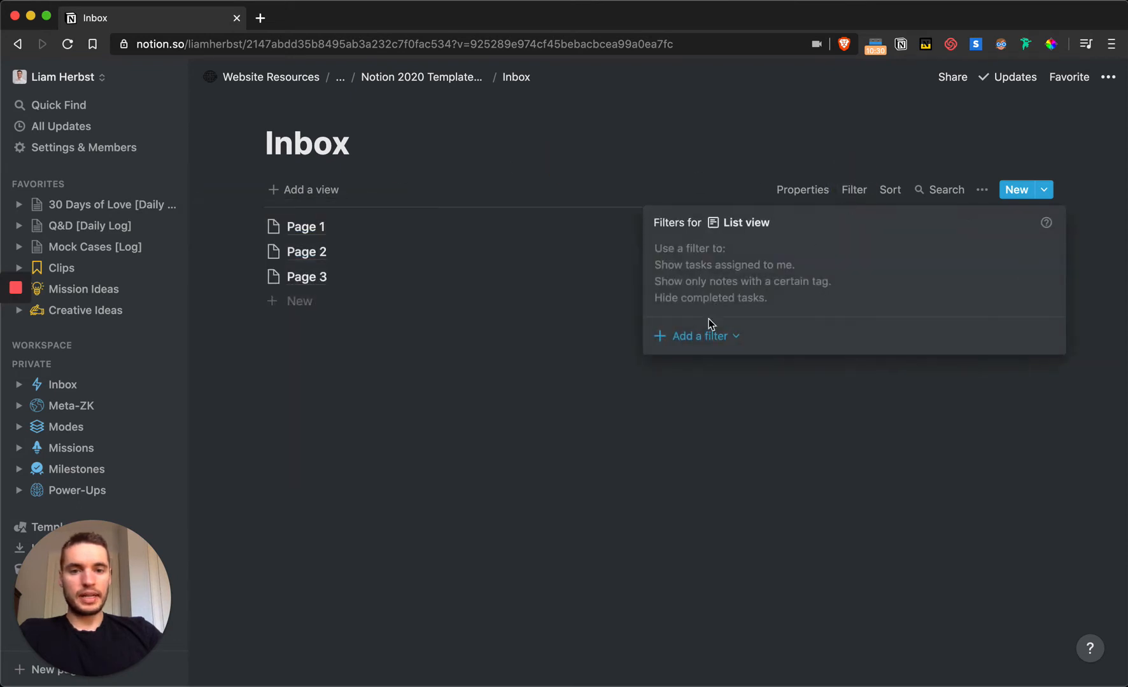
{"action": "left_click", "coordinate": [713, 344]}
{"action": "left_click", "coordinate": [691, 363]}
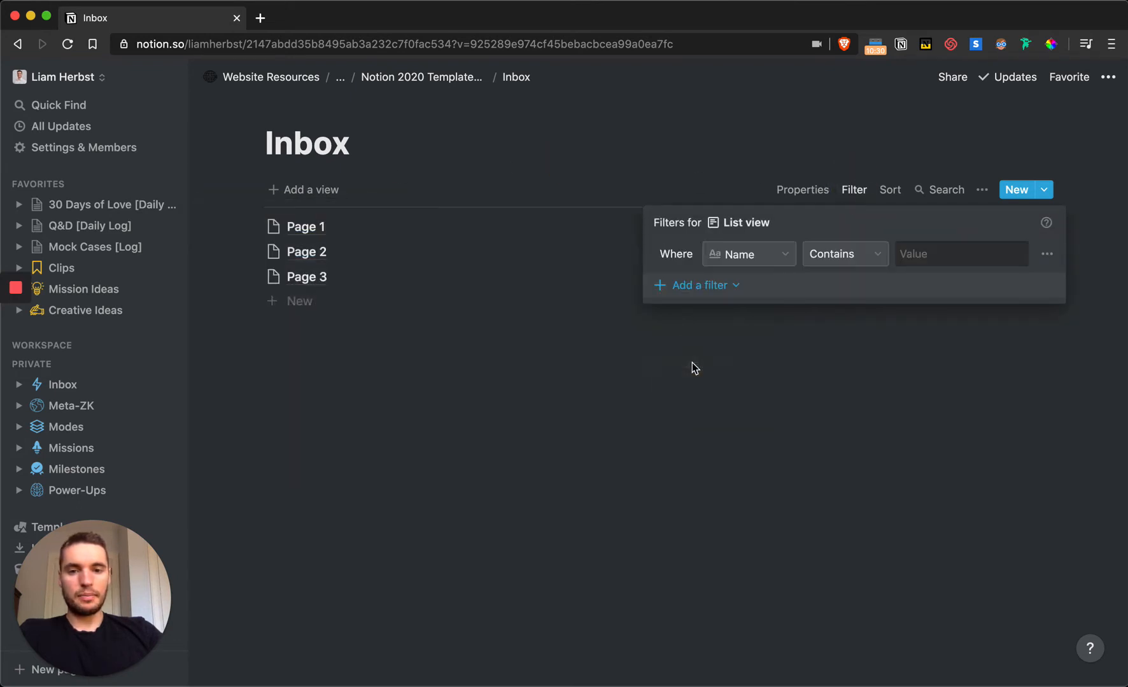
{"action": "left_click", "coordinate": [778, 260]}
{"action": "left_click", "coordinate": [735, 350]}
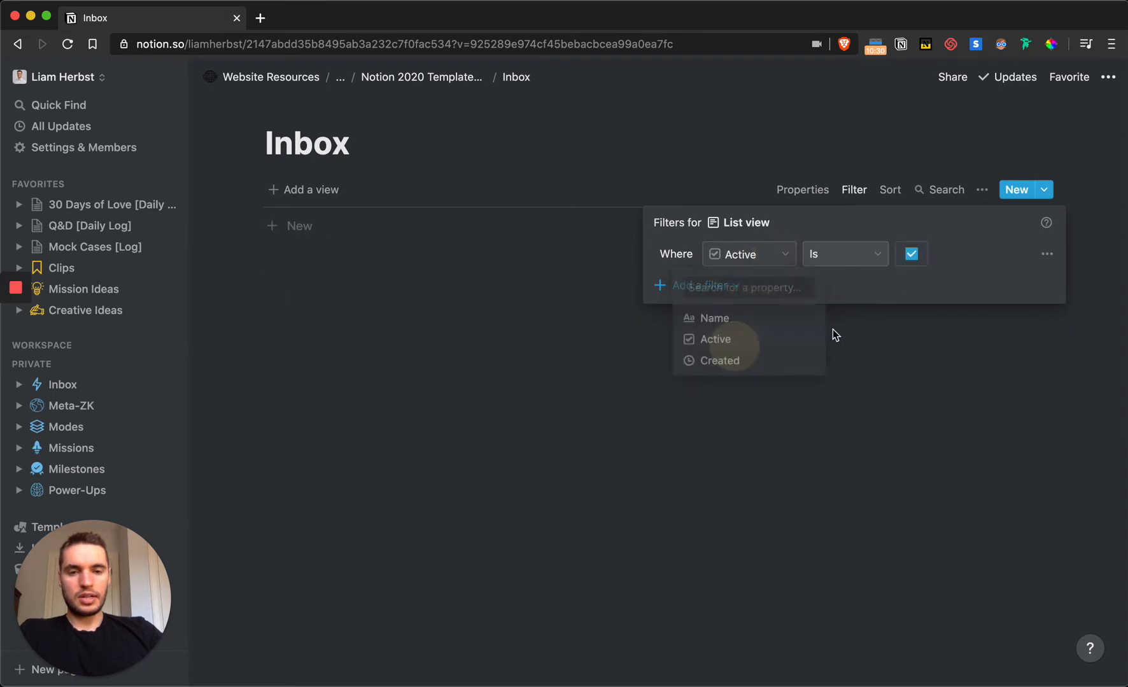
{"action": "left_click", "coordinate": [912, 254]}
{"action": "left_click", "coordinate": [477, 163]}
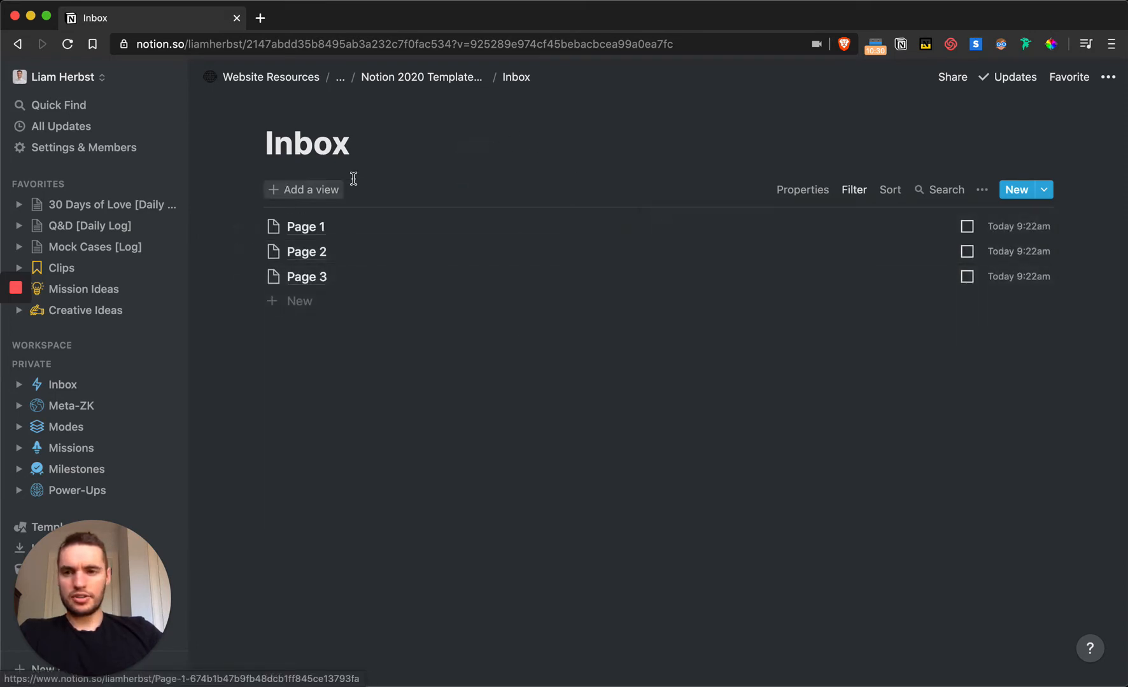
- Add a second list view named Archive to the Inbox database
{"action": "left_click", "coordinate": [333, 190]}
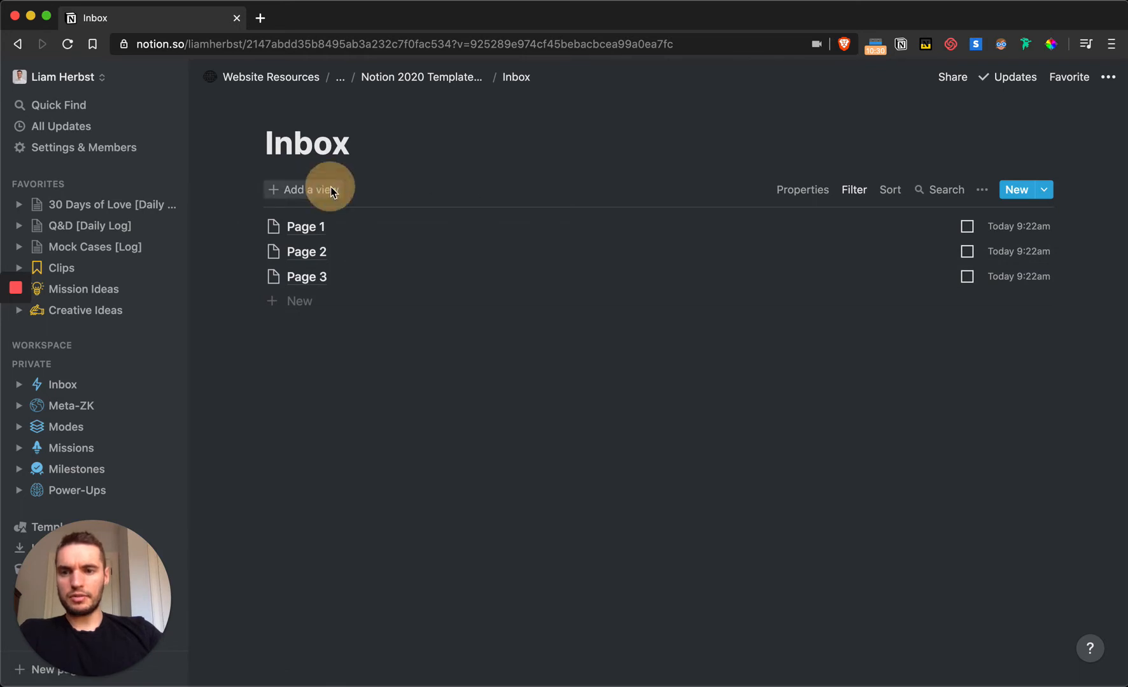
{"action": "left_click", "coordinate": [273, 413]}
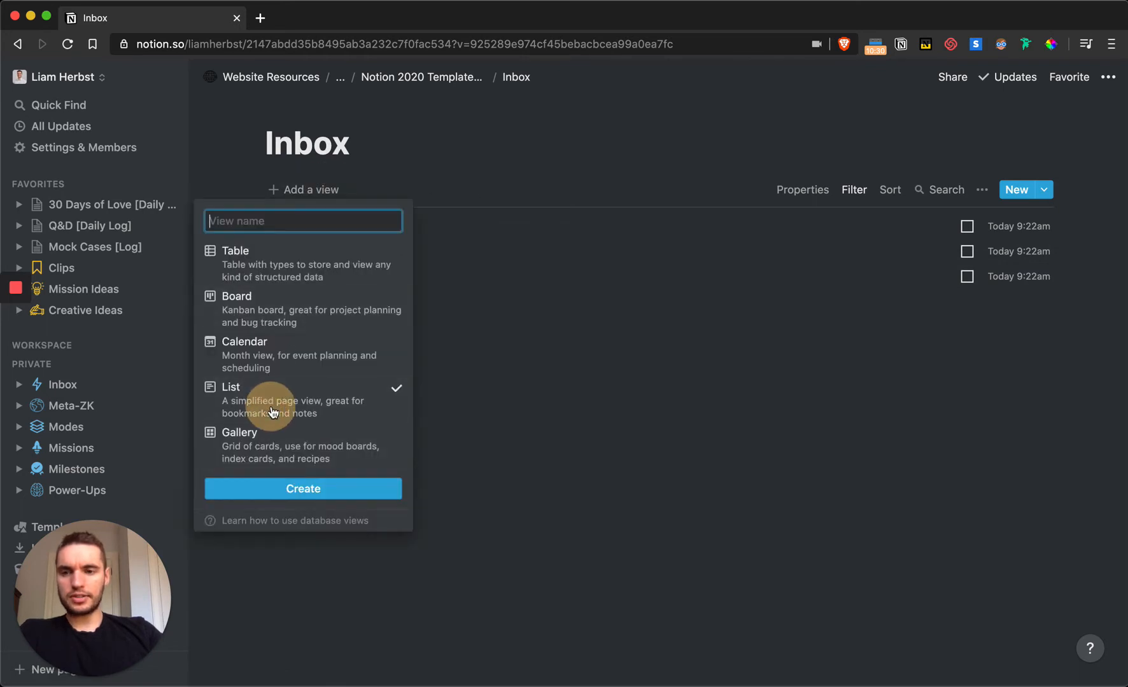
{"action": "type", "text": "Archive"}
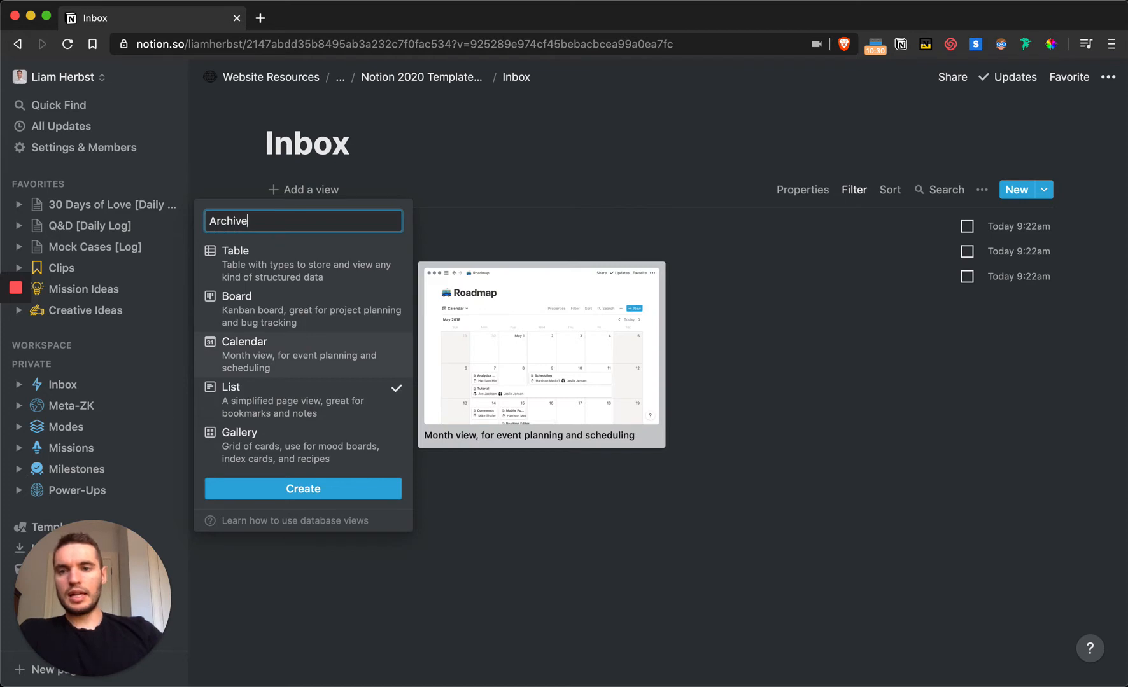
{"action": "key", "text": "Return"}
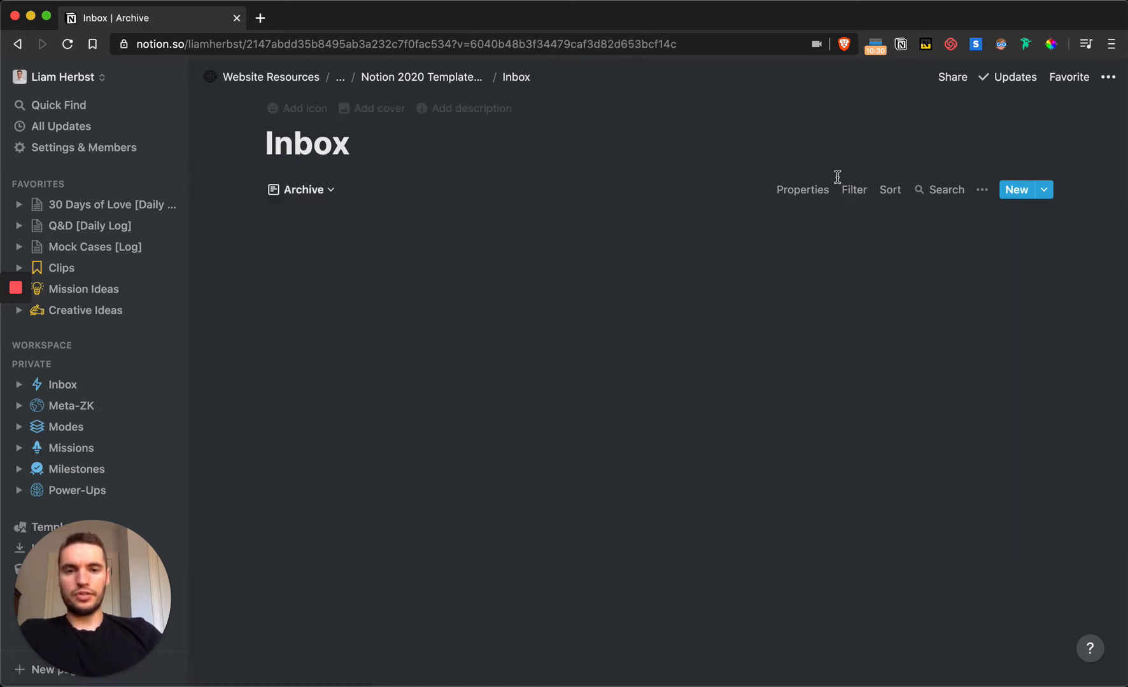
- Filter the Archive view to show only entries where Active is checked
{"action": "left_click", "coordinate": [855, 191]}
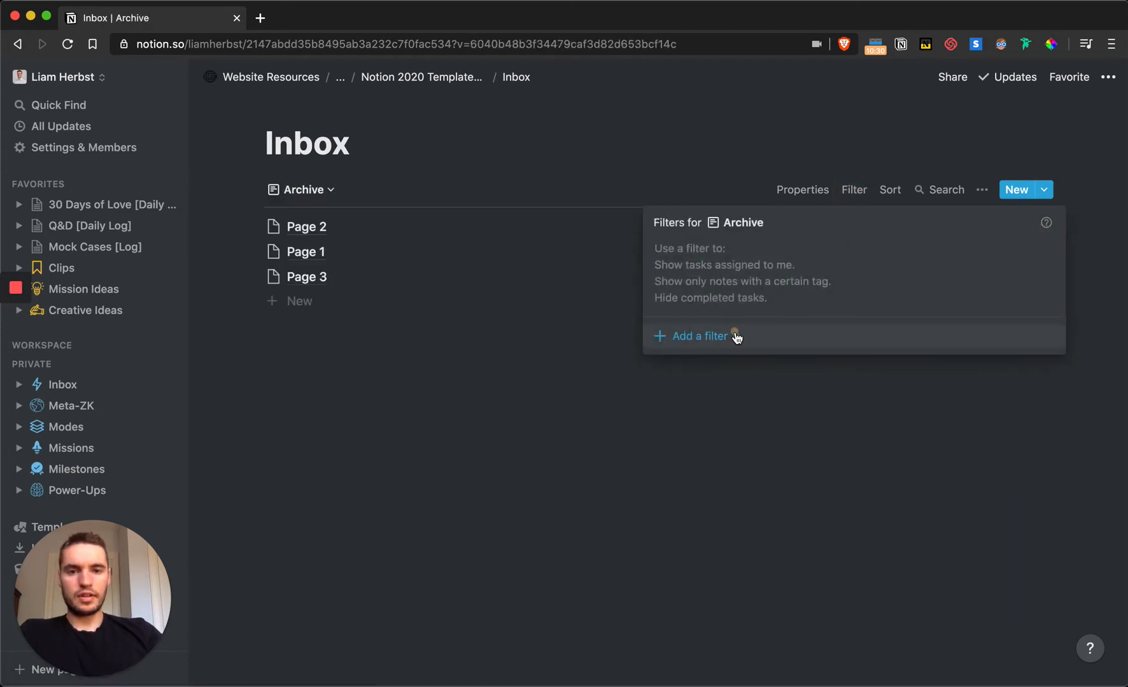
{"action": "left_click", "coordinate": [736, 337]}
{"action": "left_click", "coordinate": [708, 367]}
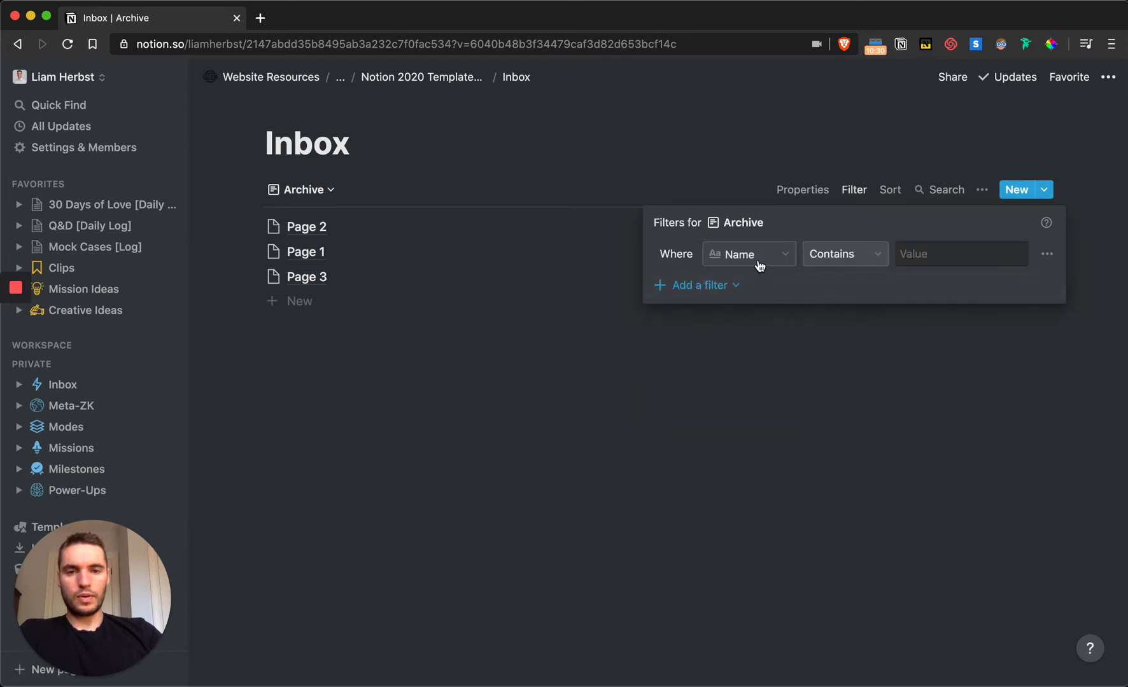
{"action": "left_click", "coordinate": [760, 265]}
{"action": "left_click", "coordinate": [745, 345]}
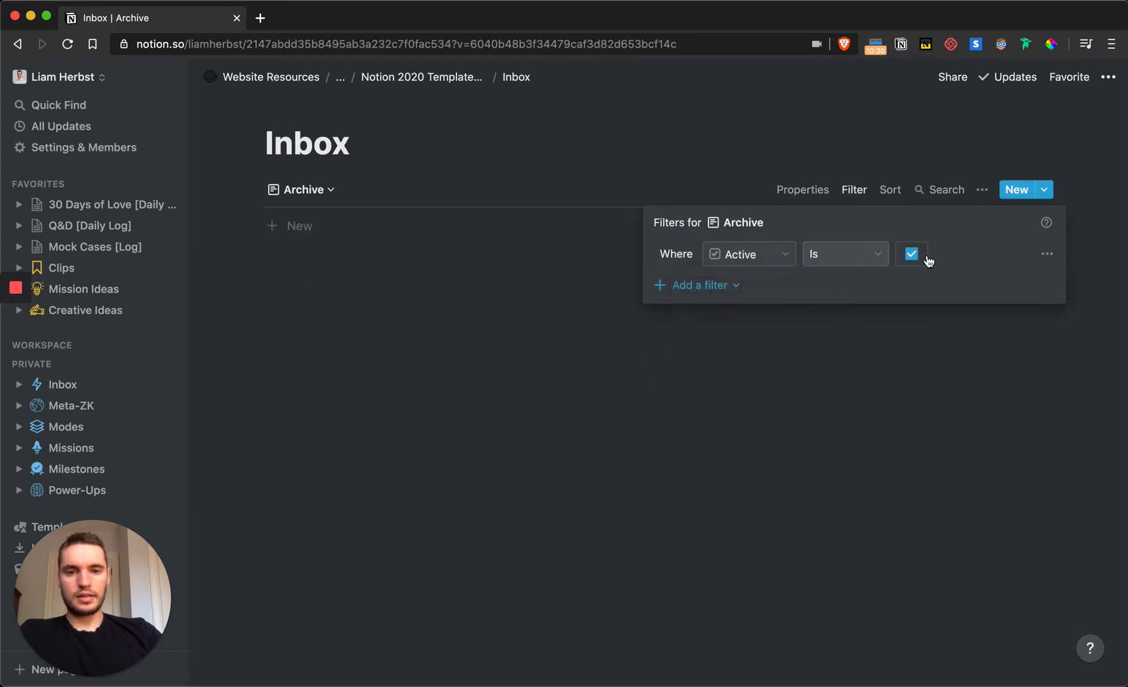
{"action": "left_click", "coordinate": [630, 140]}
- Switch the Inbox back to its original list view and return to the Notion 2020 Templates V2 page
{"action": "left_click", "coordinate": [324, 189]}
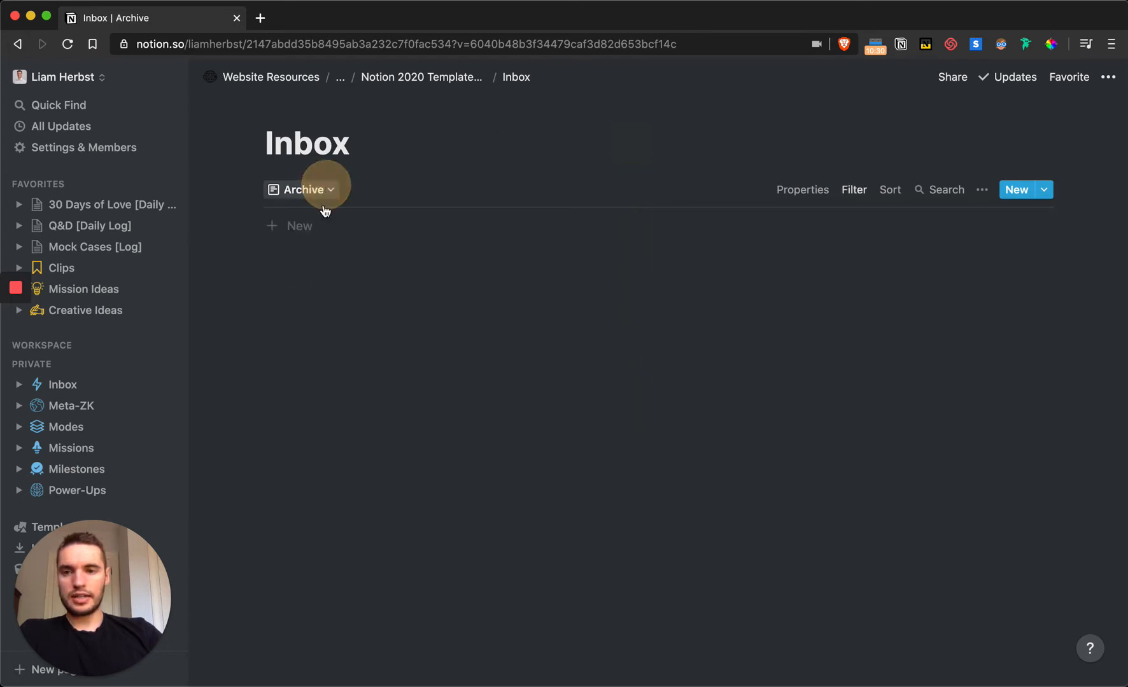
{"action": "left_click", "coordinate": [252, 247]}
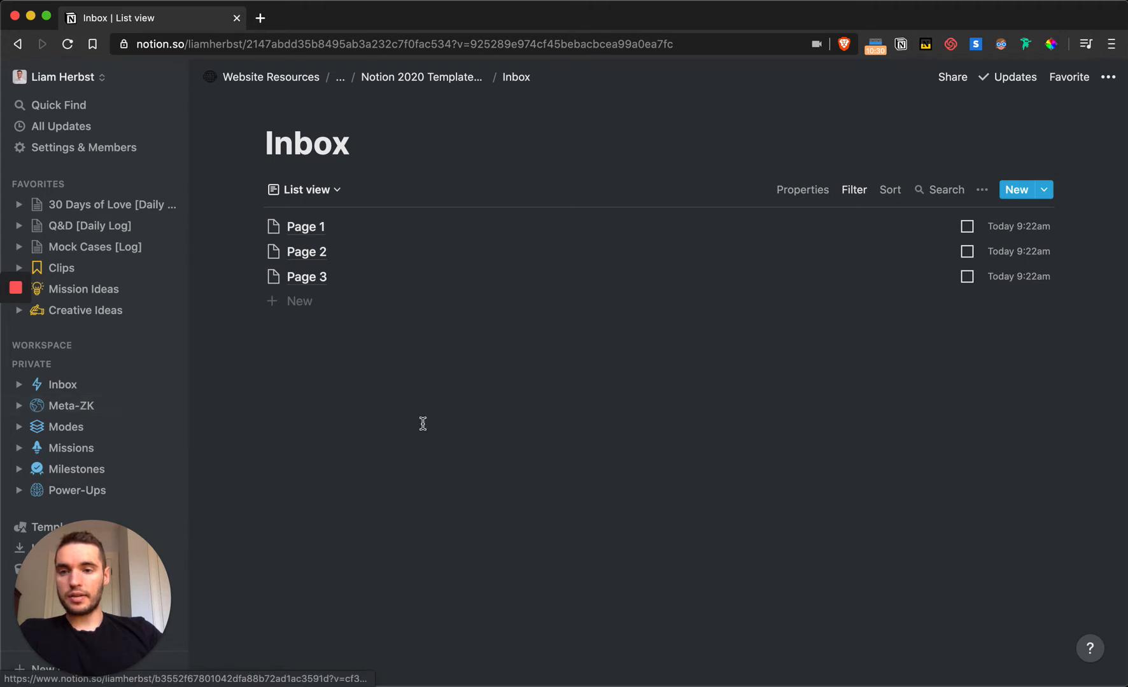
{"action": "left_click", "coordinate": [417, 78]}
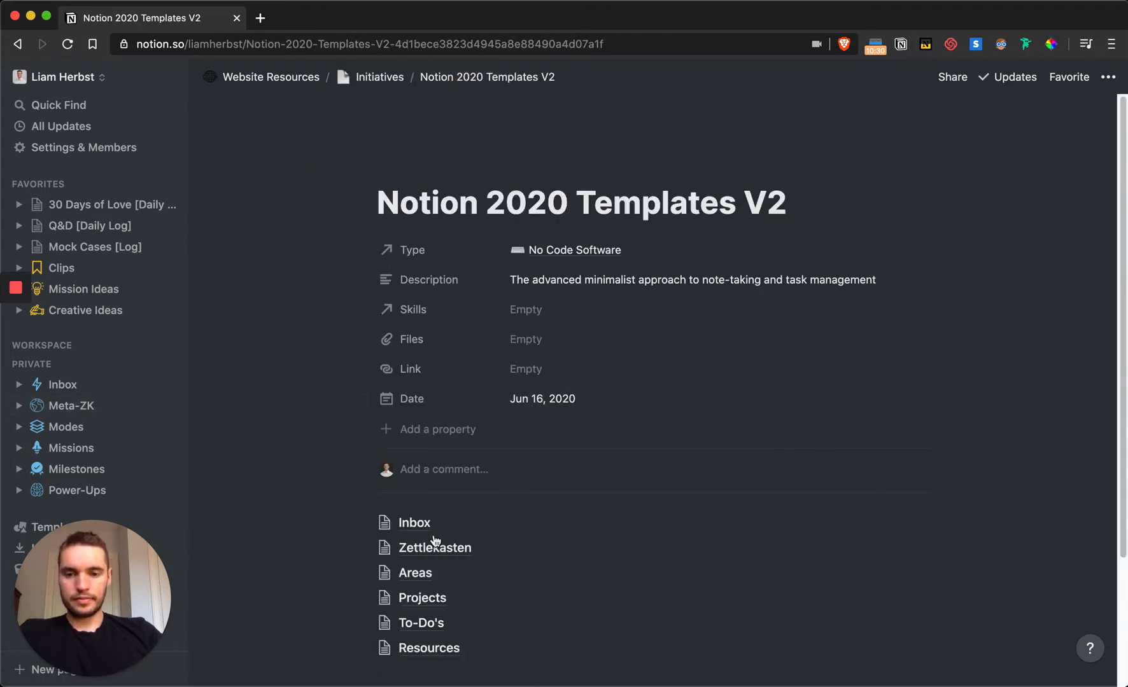
- Open the Zettlekasten database and name its first two entries ZK 1 and ZK 2
{"action": "left_click", "coordinate": [435, 546]}
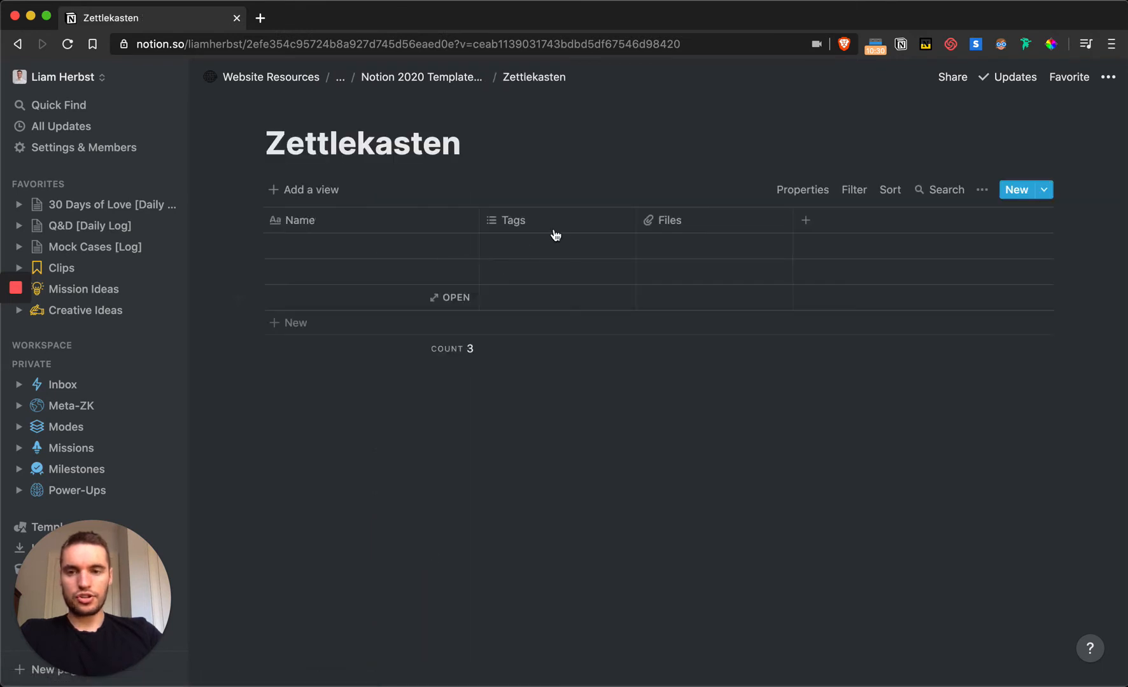
{"action": "left_click", "coordinate": [321, 248]}
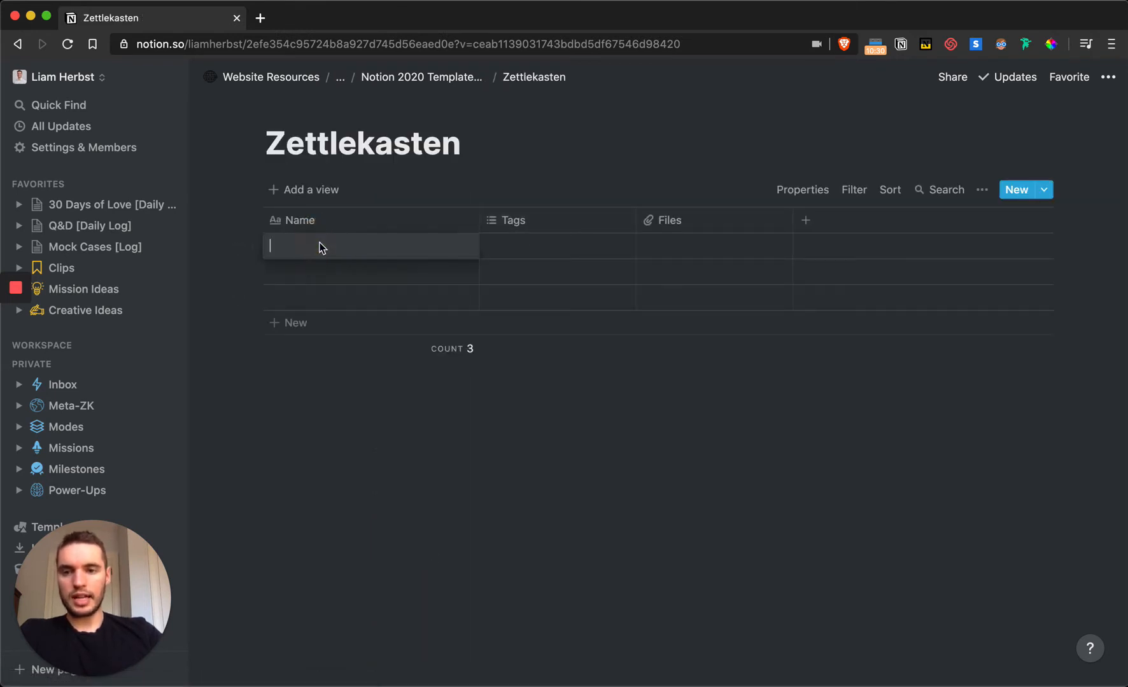
{"action": "type", "text": "ZK 1"}
{"action": "key", "text": "Return"}
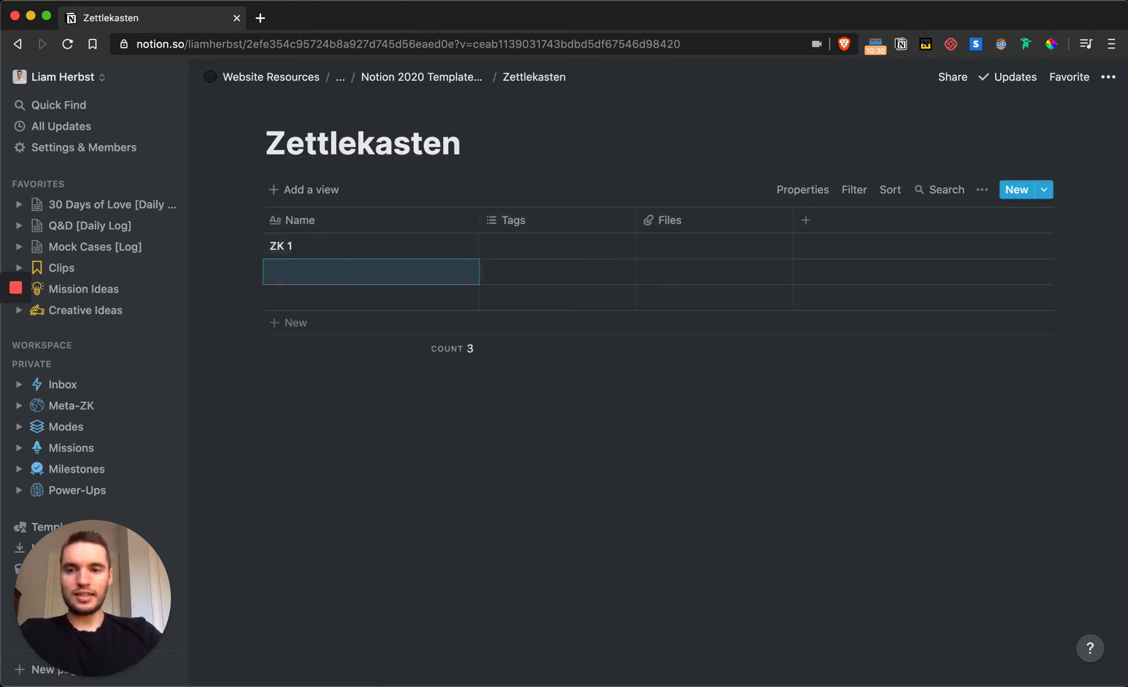
{"action": "type", "text": "X"}
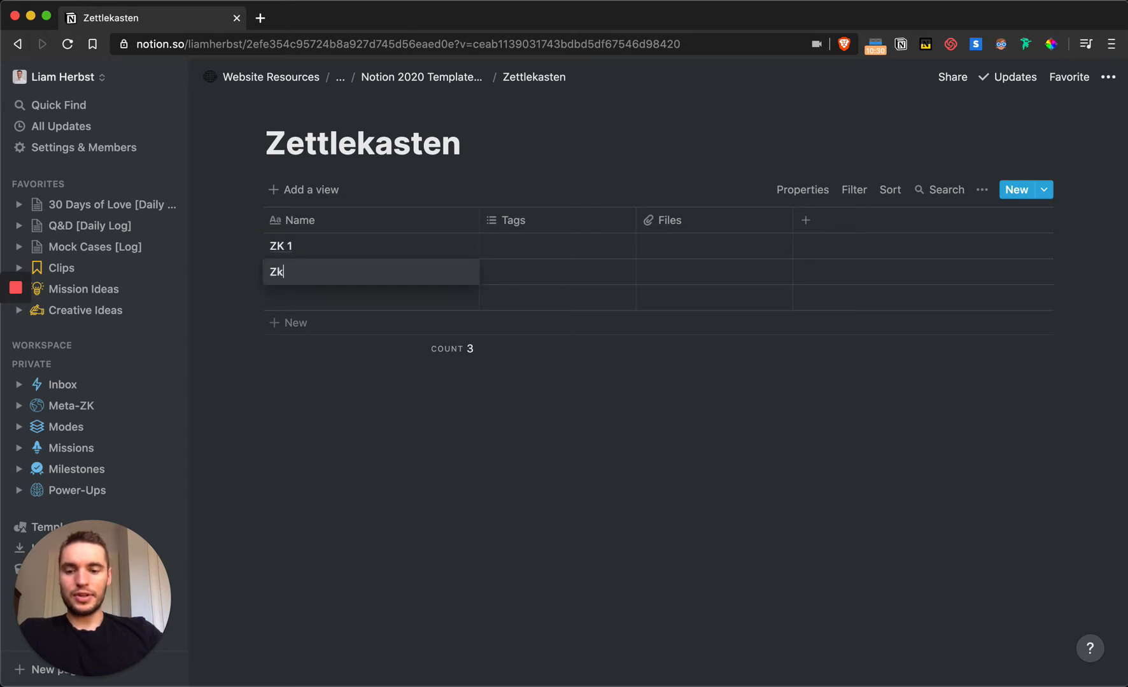
{"action": "type", "text": "K 2"}
{"action": "key", "text": "Return"}
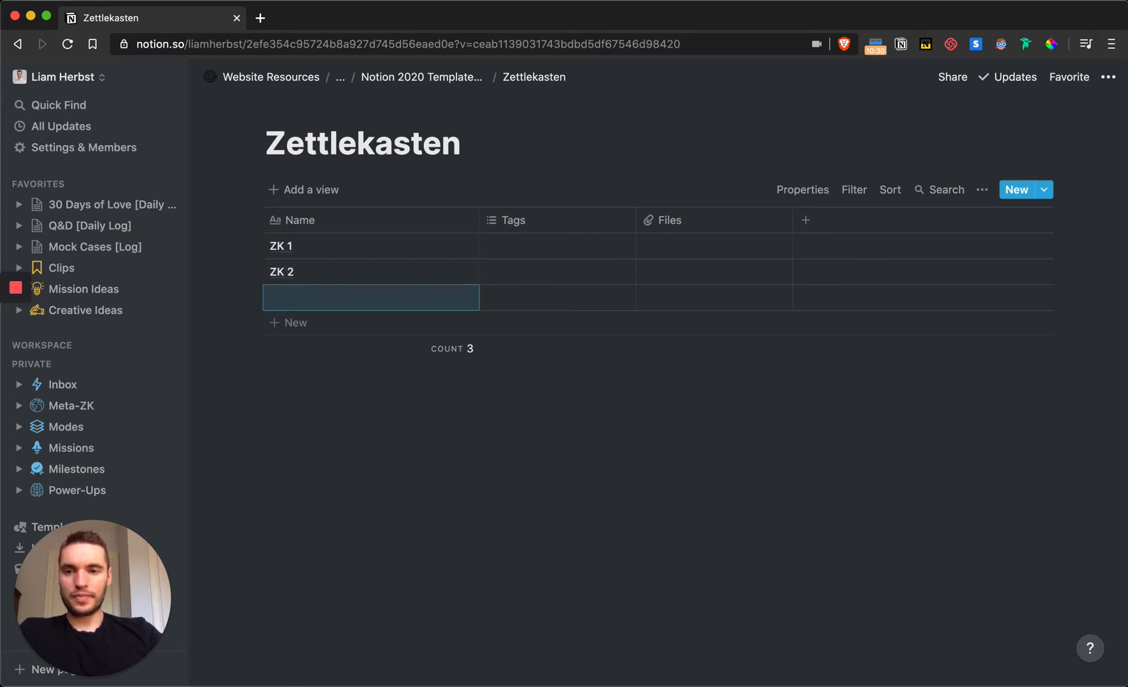
- Name the third Zettlekasten entry ZK 3
{"action": "type", "text": "ZK"}
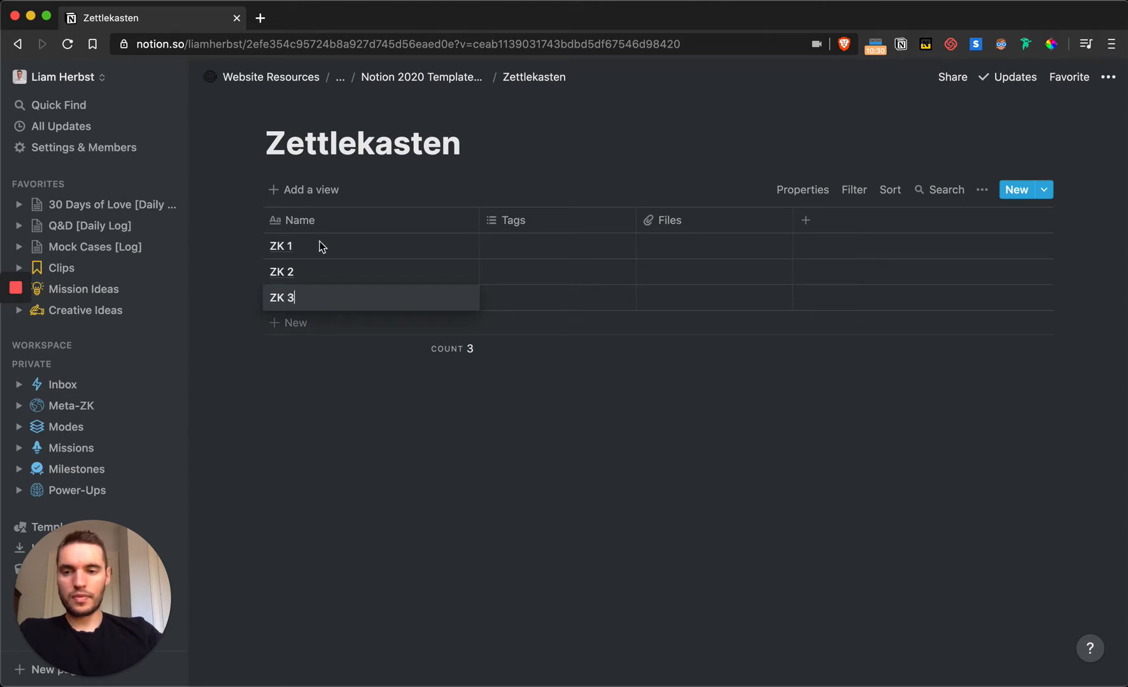
{"action": "type", "text": " 3"}
{"action": "left_click", "coordinate": [570, 162]}
- Convert the Tags property of the Zettlekasten database into a relation to the Resources database
{"action": "left_click", "coordinate": [804, 190]}
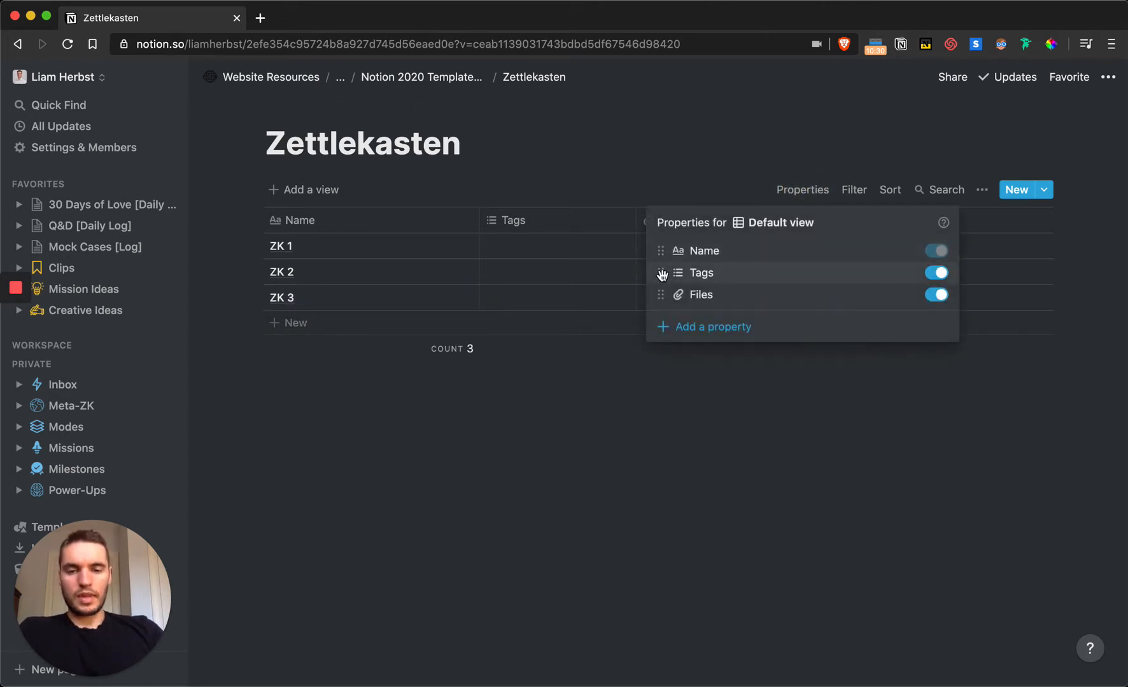
{"action": "left_click", "coordinate": [661, 274]}
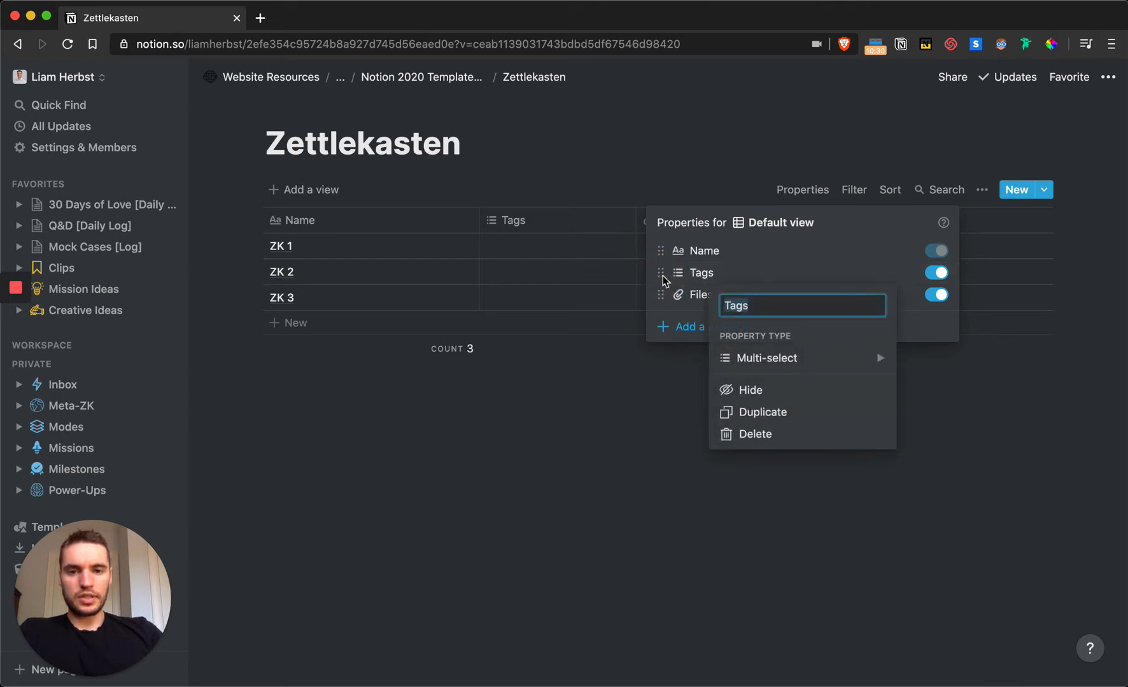
{"action": "mouse_move", "coordinate": [797, 361]}
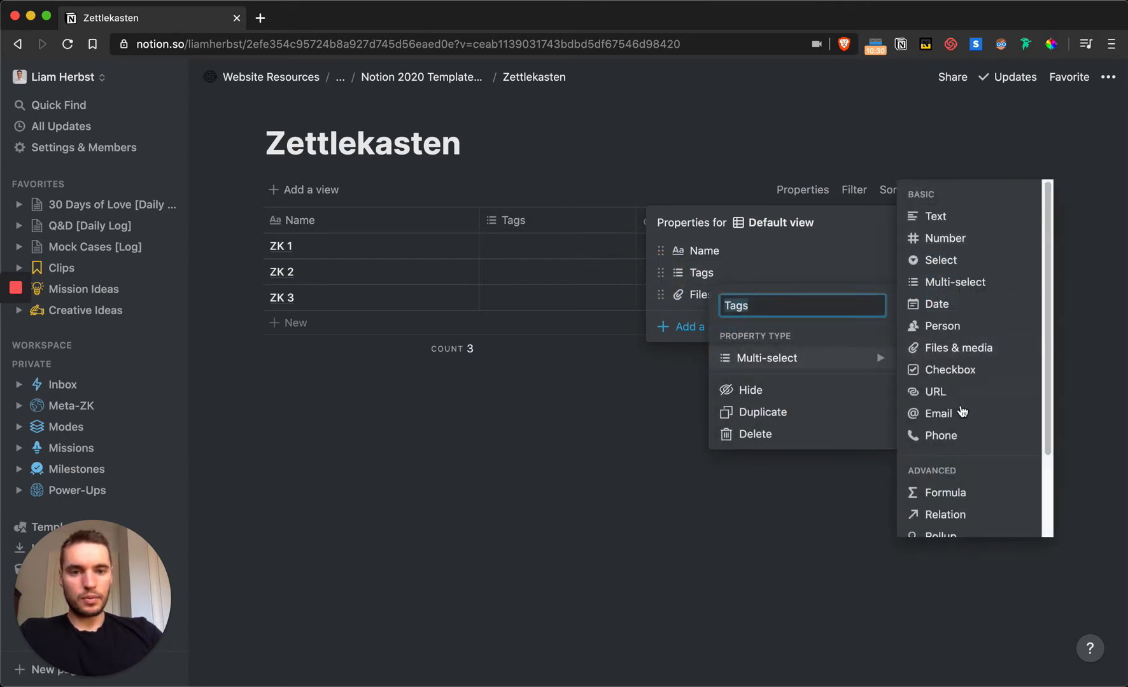
{"action": "scroll", "coordinate": [961, 439], "scroll_direction": "down", "scroll_amount": 2}
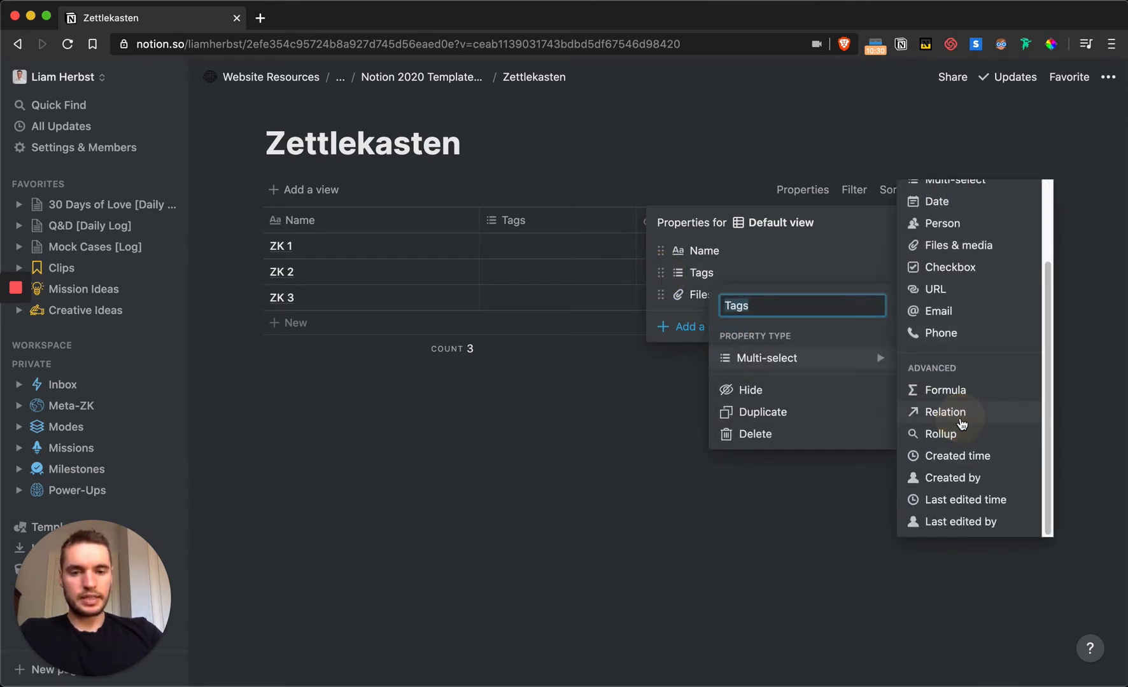
{"action": "left_click", "coordinate": [961, 421]}
{"action": "left_click", "coordinate": [613, 377]}
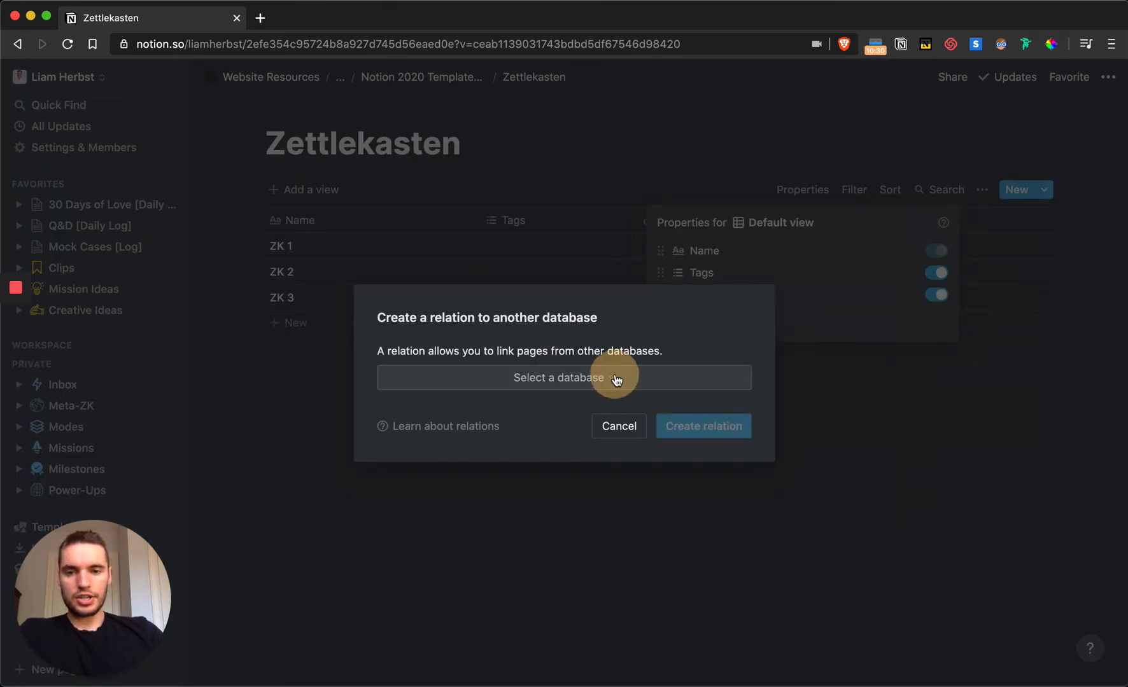
{"action": "type", "text": "resources"}
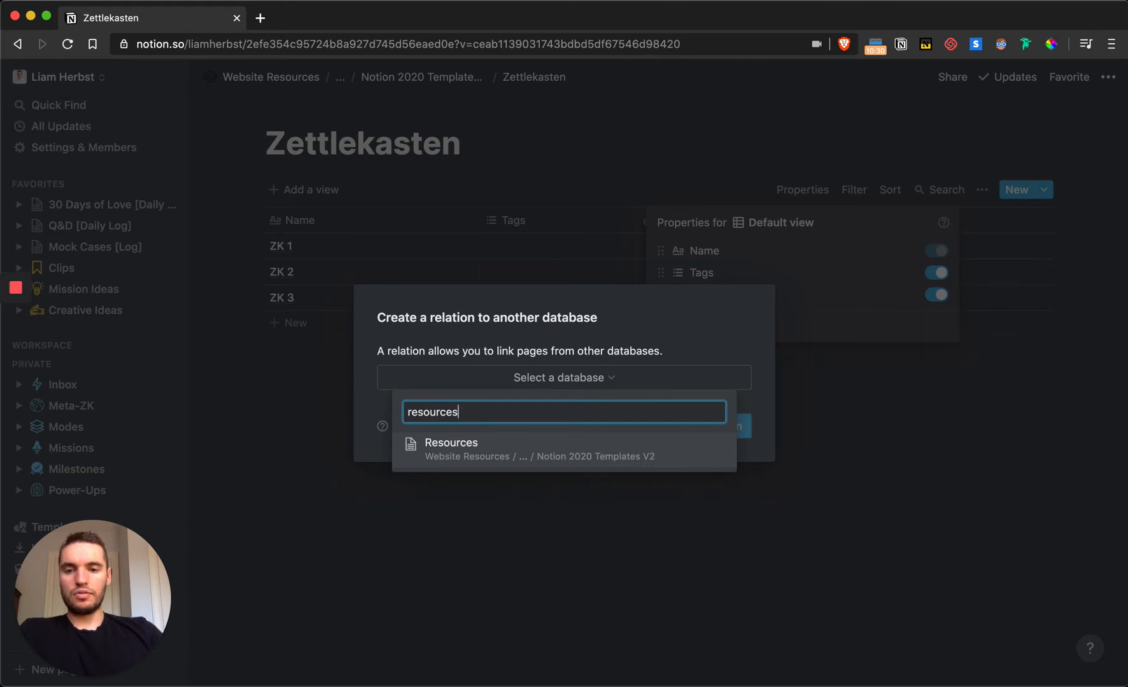
{"action": "left_click", "coordinate": [482, 457]}
{"action": "left_click", "coordinate": [681, 430]}
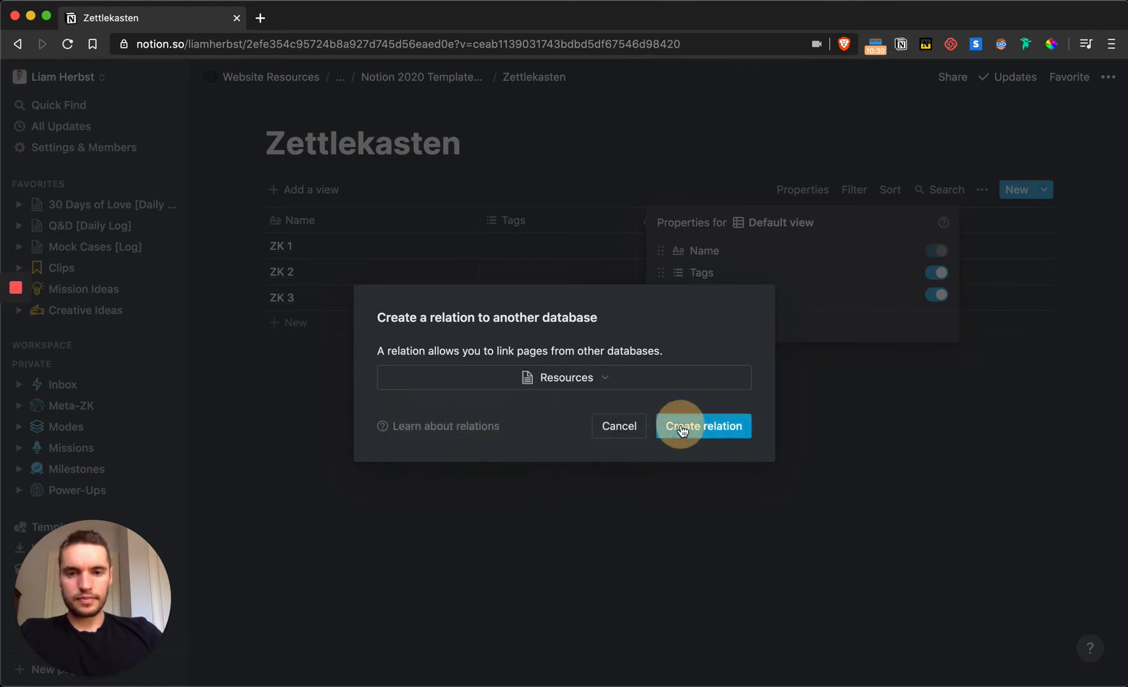
- Rename the Tags relation property to Resources and keep Name ahead of it in the property order
{"action": "left_click_drag", "start_coordinate": [664, 273], "coordinate": [668, 251]}
{"action": "left_click", "coordinate": [710, 254]}
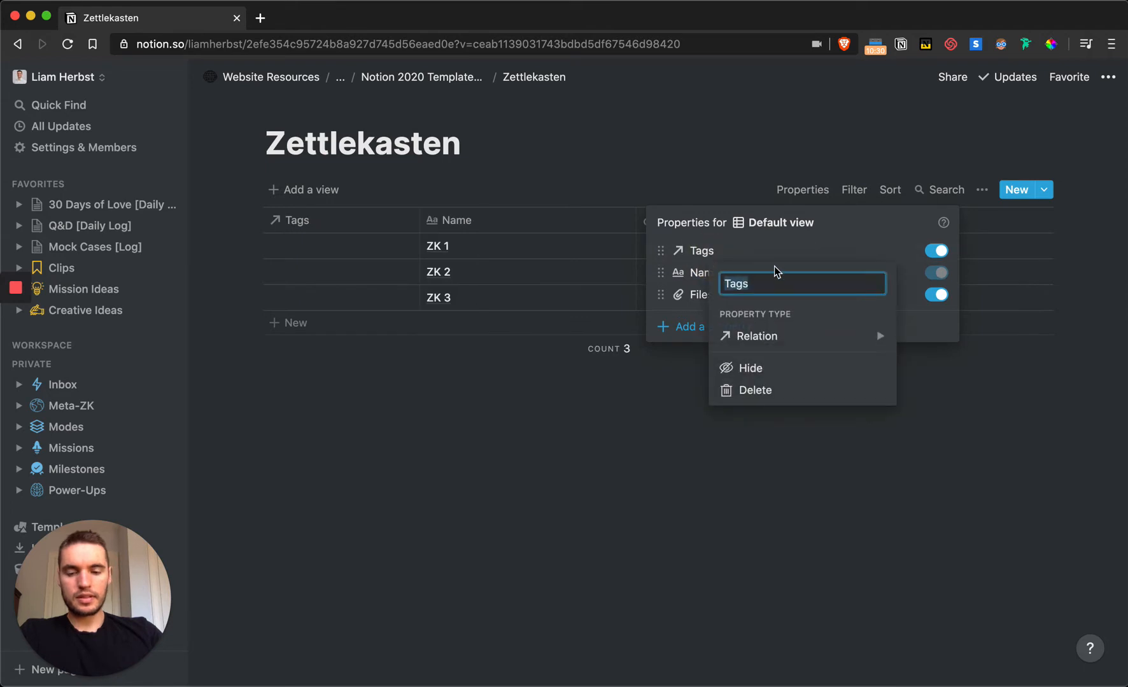
{"action": "type", "text": "Resources"}
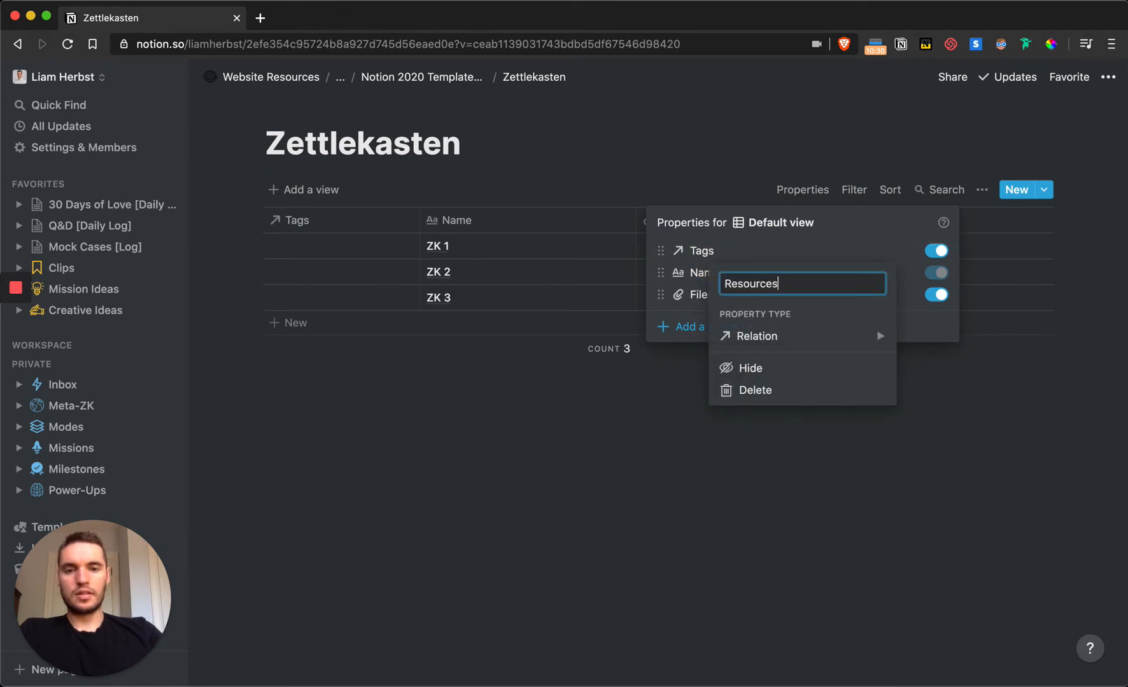
{"action": "key", "text": "Return"}
{"action": "left_click_drag", "start_coordinate": [660, 273], "coordinate": [662, 252]}
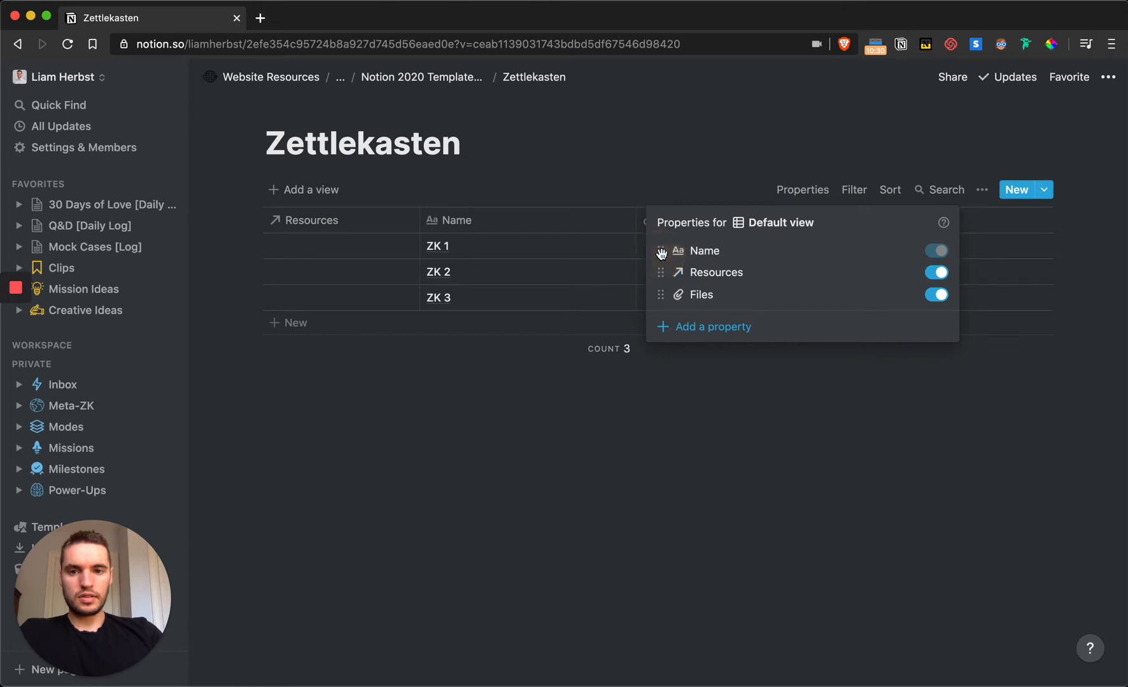
- Convert the Files property into a relation to the Zettlekasten database itself, creating a new property that syncs both ways
{"action": "left_click", "coordinate": [660, 296]}
{"action": "mouse_move", "coordinate": [786, 387]}
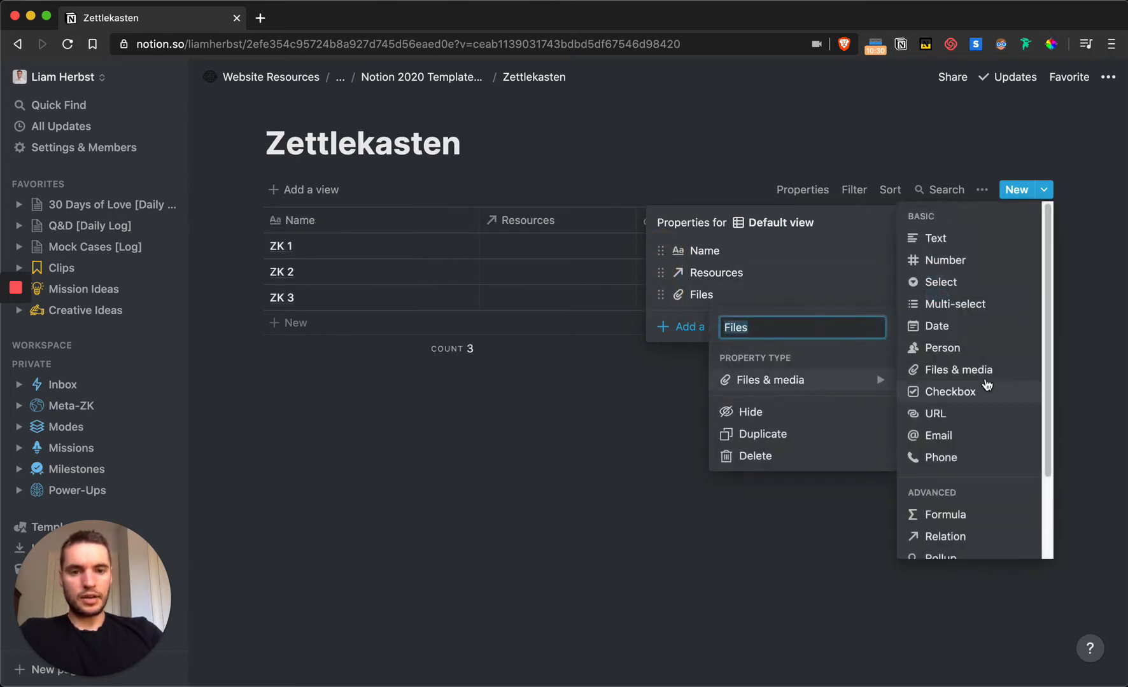
{"action": "scroll", "coordinate": [971, 443], "scroll_direction": "down", "scroll_amount": 3}
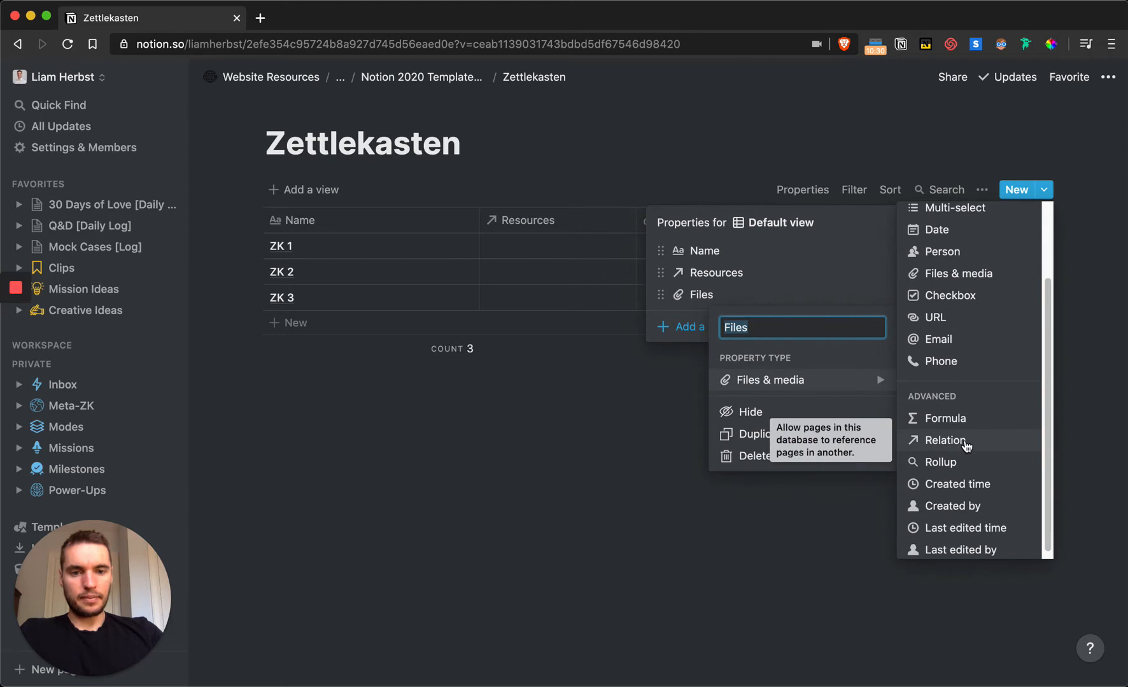
{"action": "left_click", "coordinate": [966, 441]}
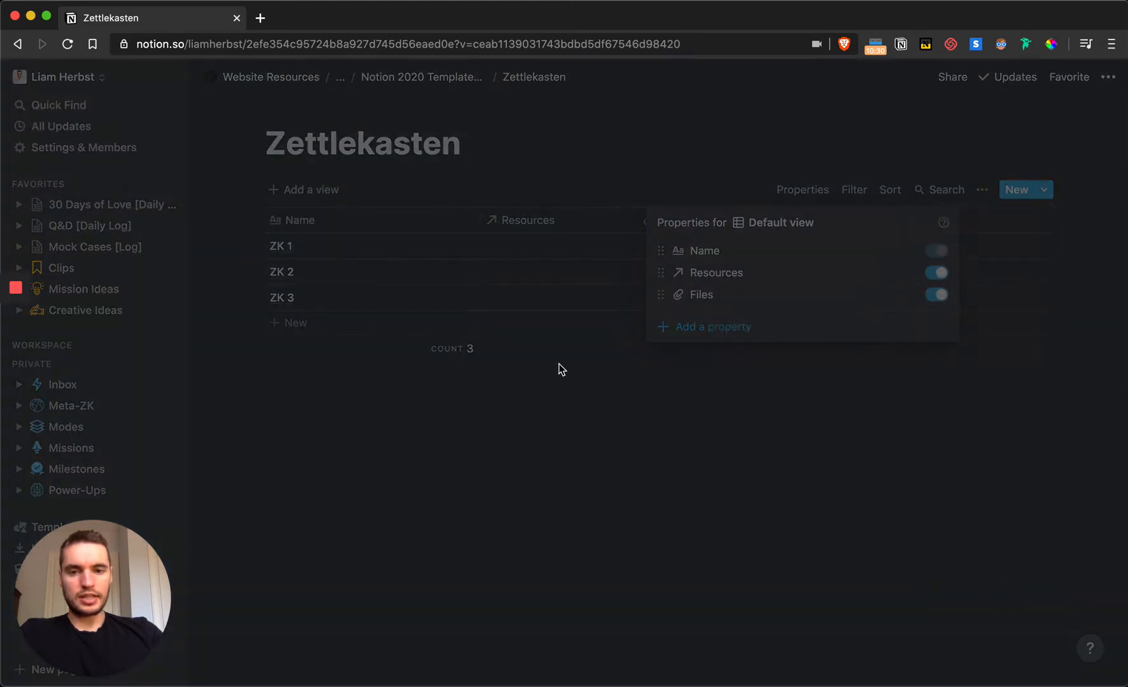
{"action": "left_click", "coordinate": [553, 378]}
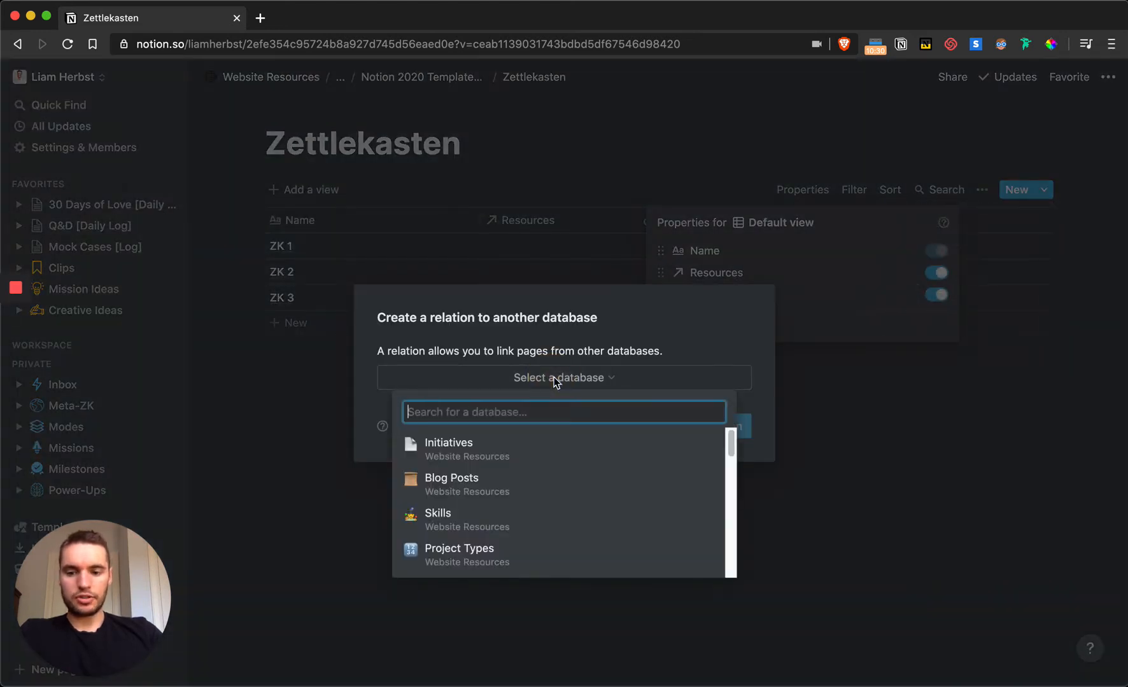
{"action": "type", "text": "zettlekas"}
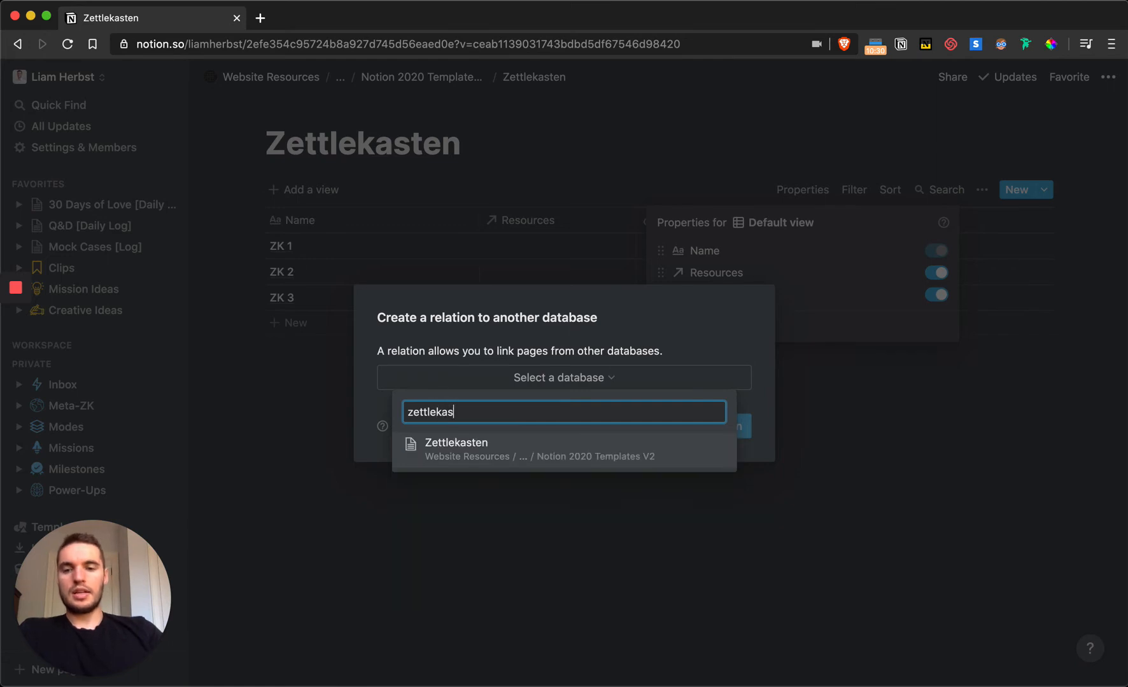
{"action": "type", "text": "ten"}
{"action": "left_click", "coordinate": [508, 453]}
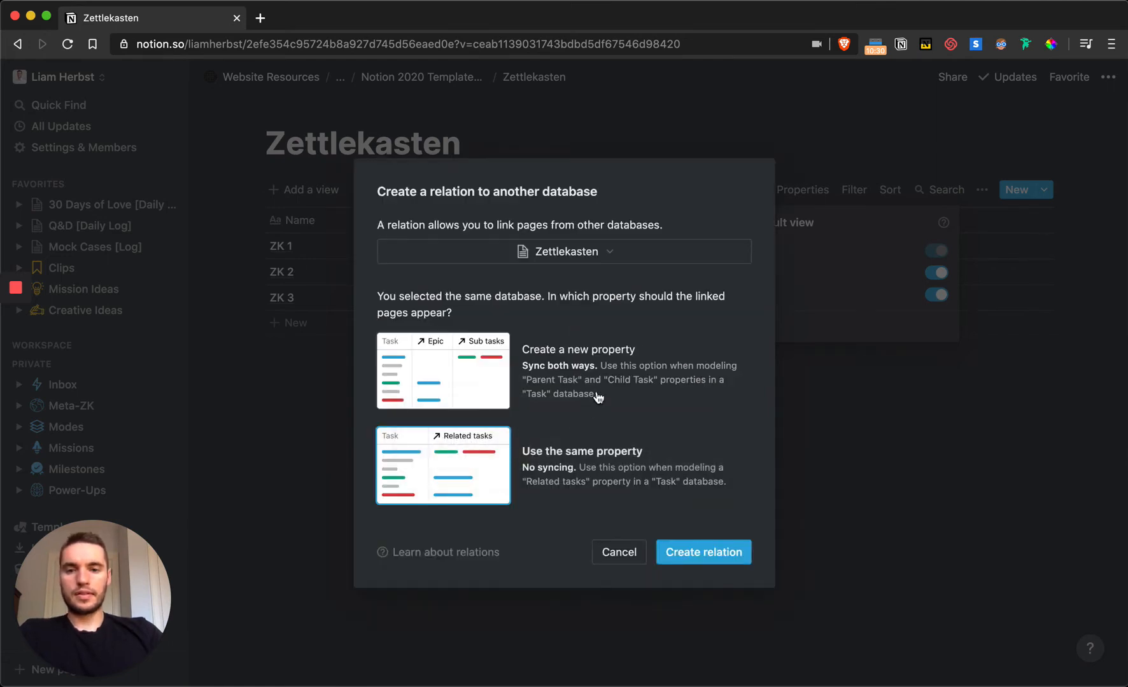
{"action": "left_click", "coordinate": [463, 373]}
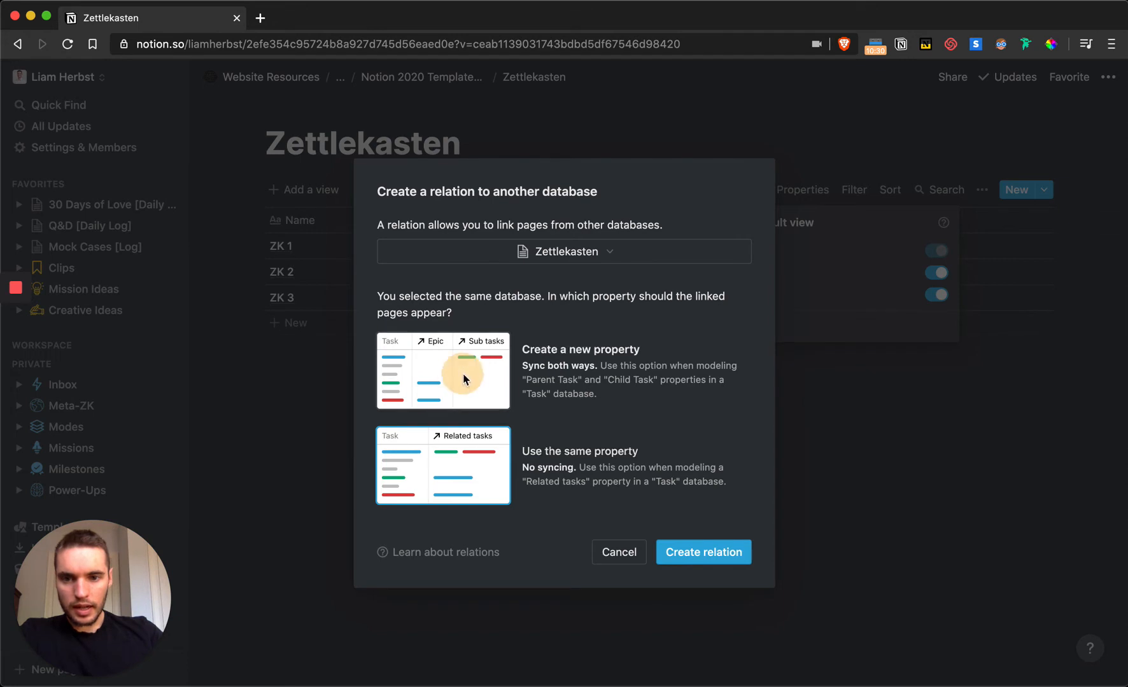
{"action": "left_click", "coordinate": [693, 554]}
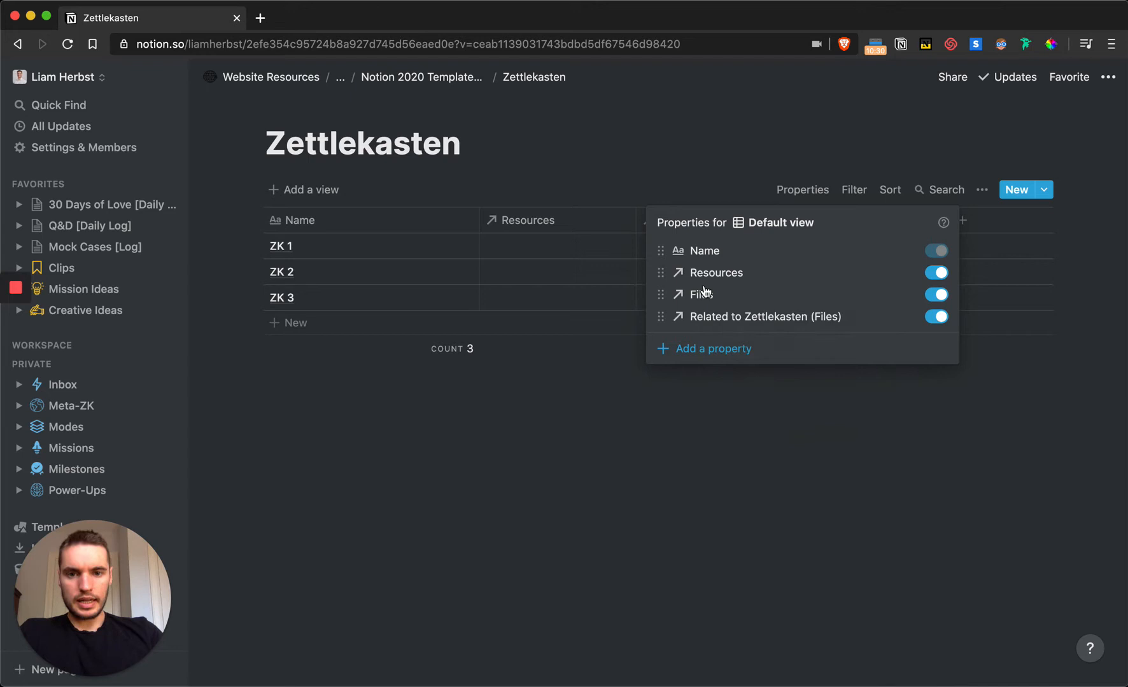
- Open the ZK 2 entry and link ZK 1 in its Files relation
{"action": "left_click", "coordinate": [441, 239]}
{"action": "left_click", "coordinate": [455, 273]}
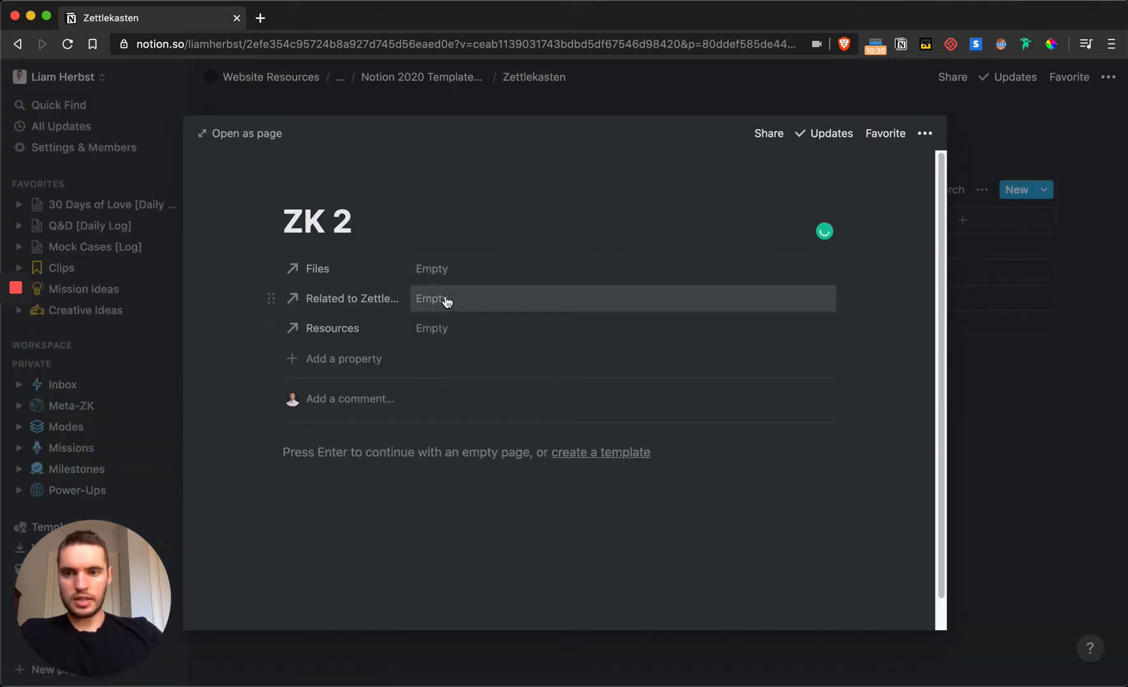
{"action": "left_click", "coordinate": [448, 302]}
{"action": "type", "text": "ZK1"}
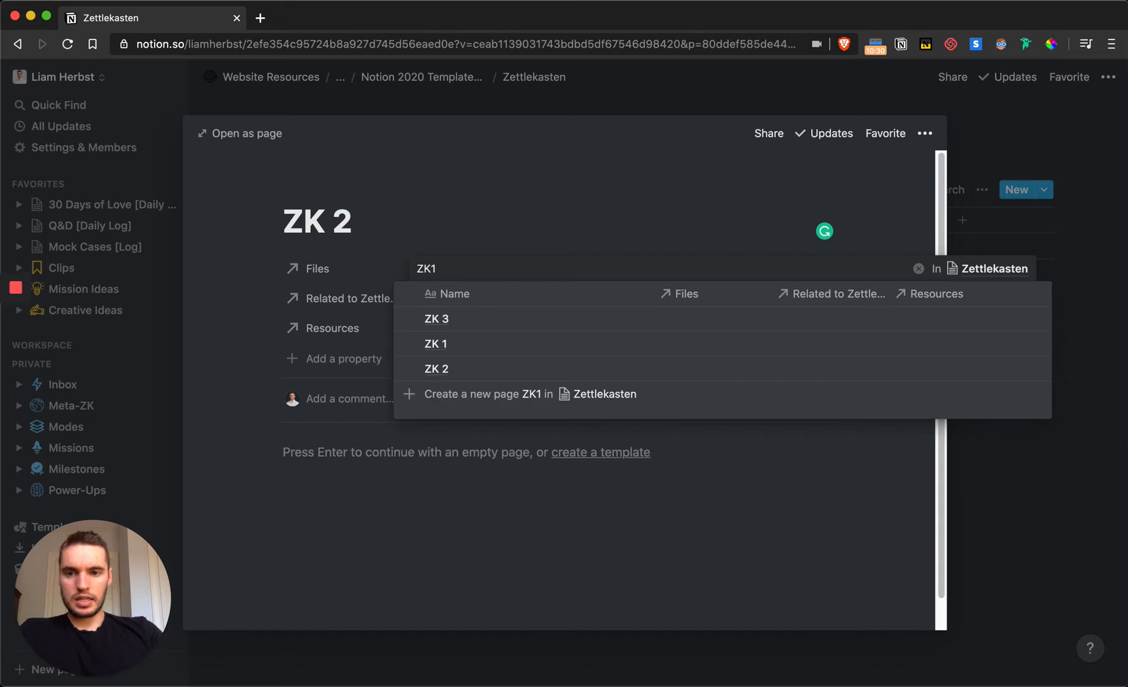
{"action": "left_click", "coordinate": [436, 348]}
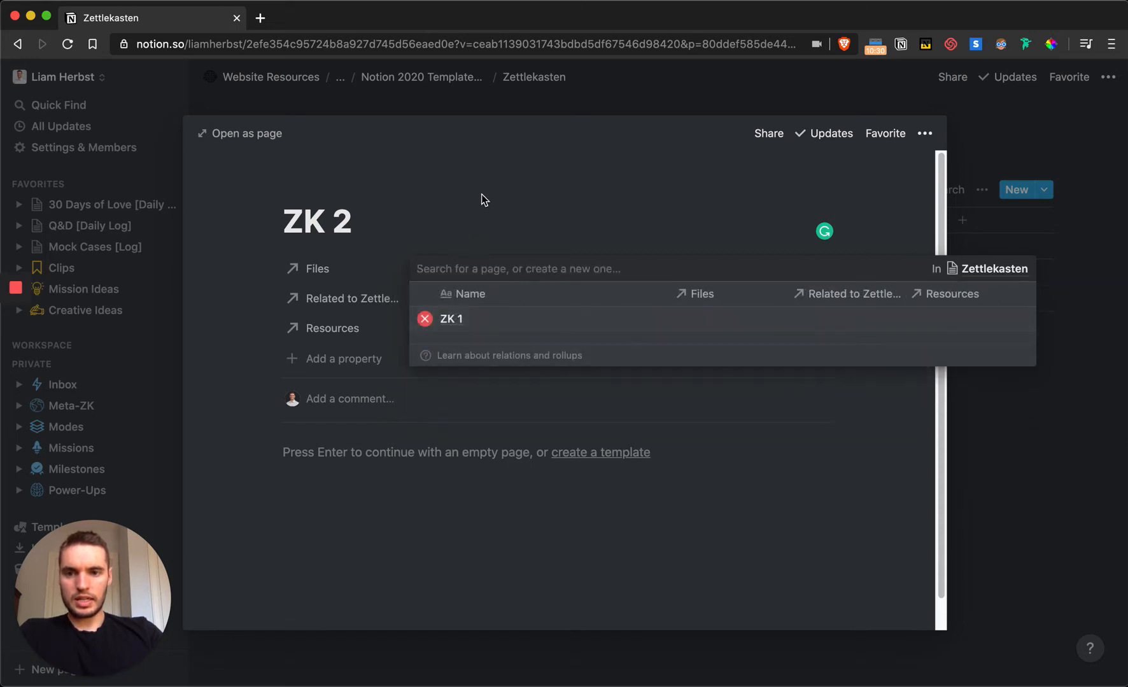
{"action": "left_click", "coordinate": [481, 194]}
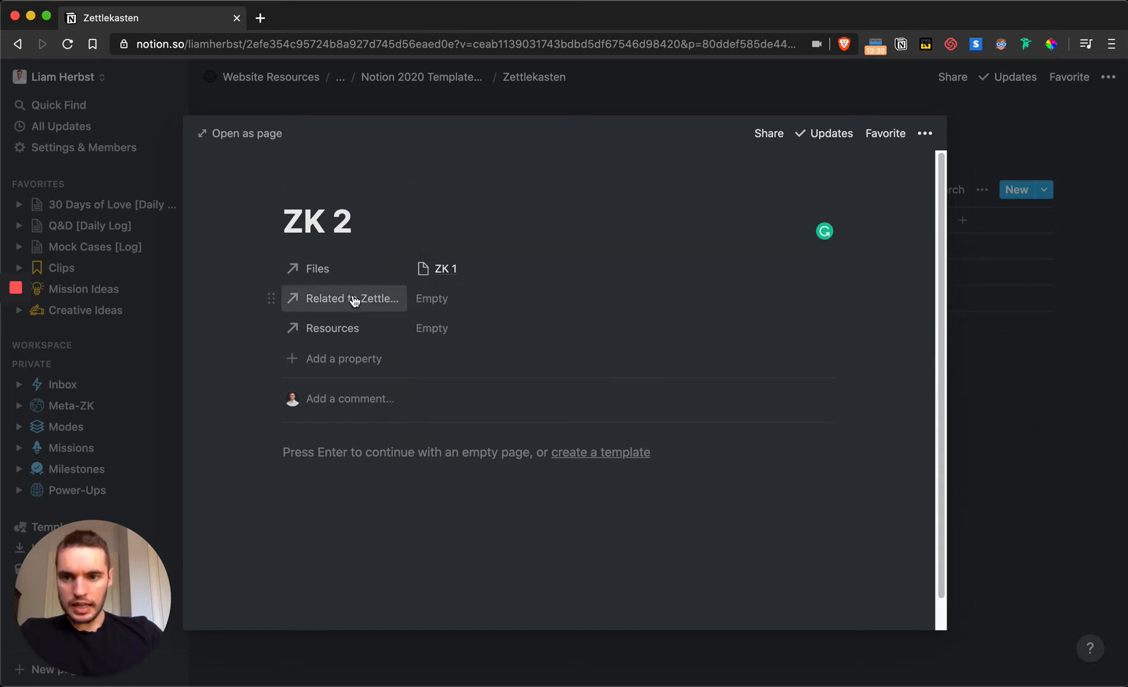
- Link ZK 3 in the Related to Zettlekasten property of ZK 2 and start an empty page body
{"action": "left_click", "coordinate": [474, 297]}
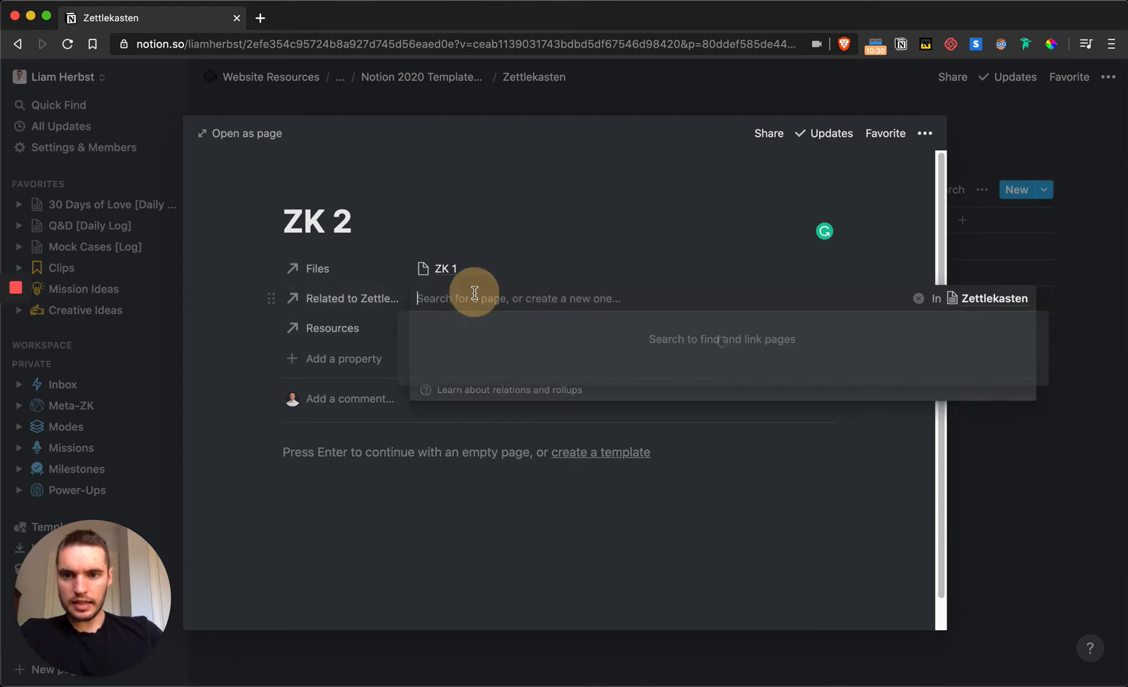
{"action": "type", "text": "ZK 3"}
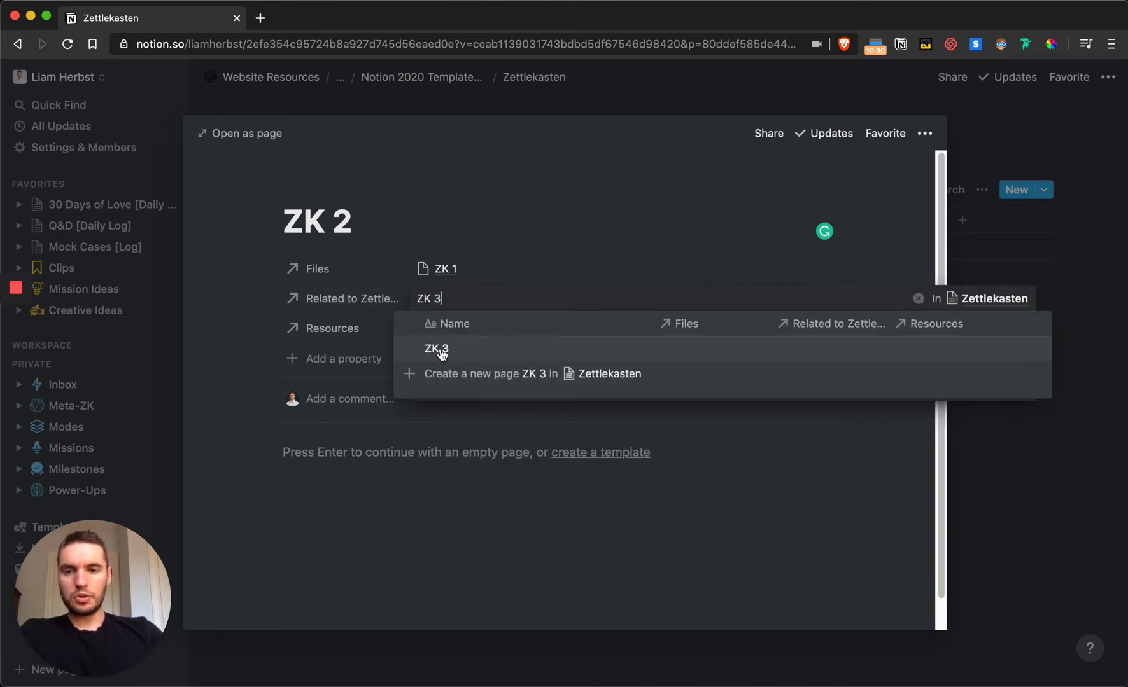
{"action": "key", "text": "Return"}
{"action": "left_click", "coordinate": [337, 461]}
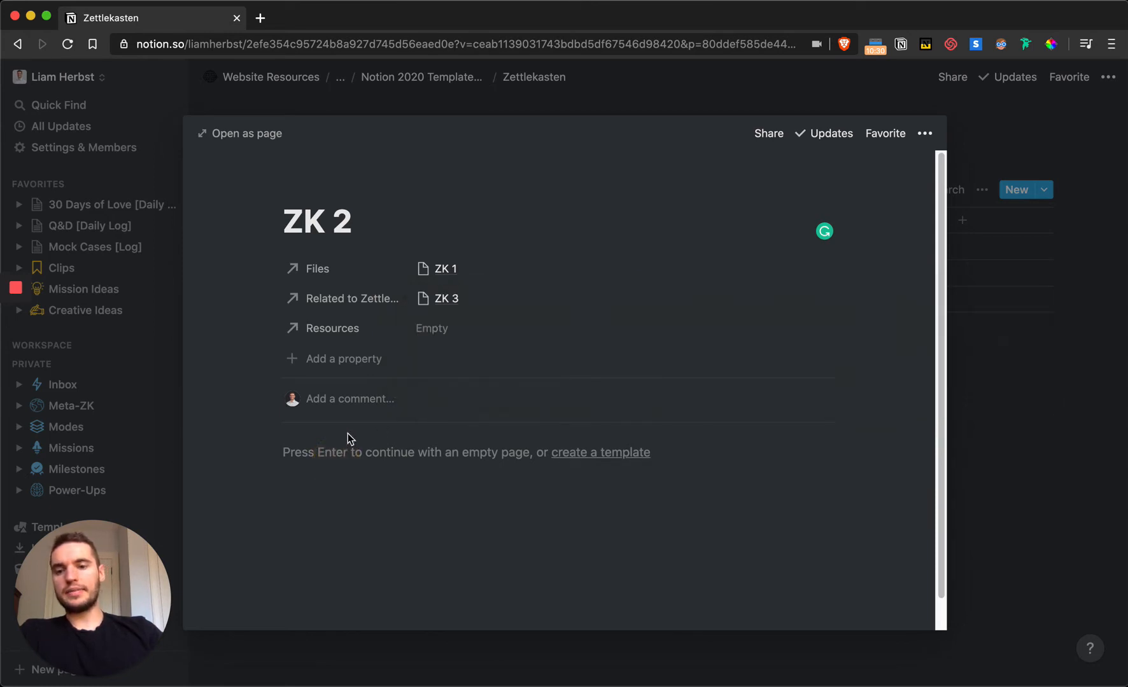
{"action": "left_click", "coordinate": [329, 442]}
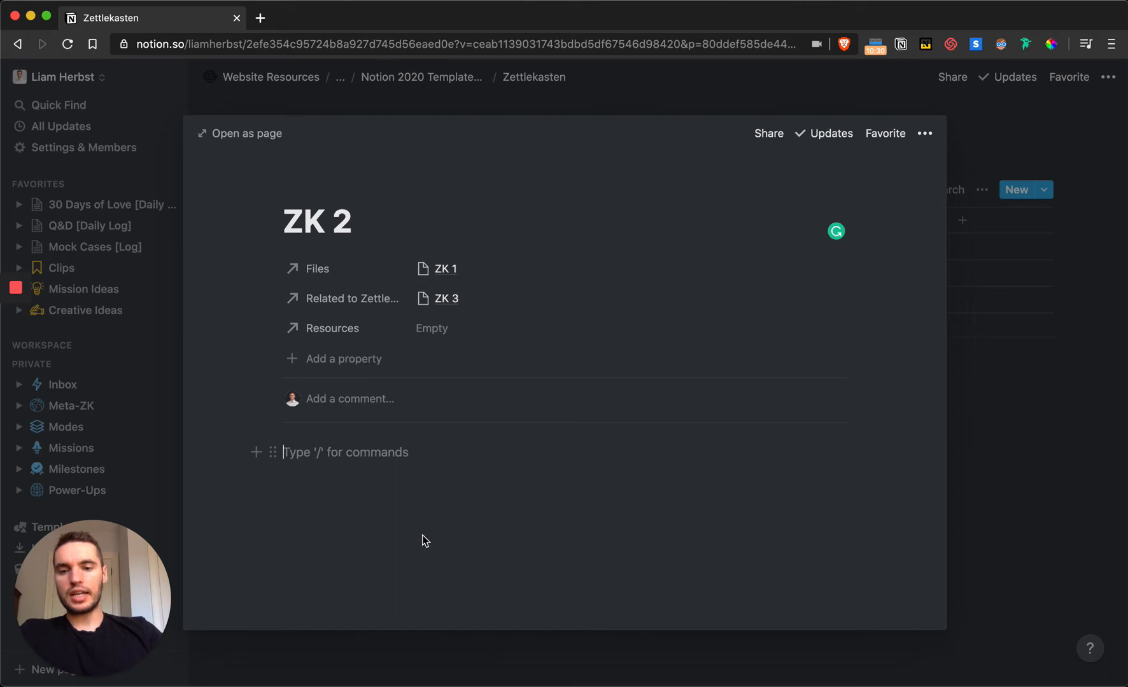
{"action": "type", "text": "Z"}
{"action": "key", "text": "BackSpace"}
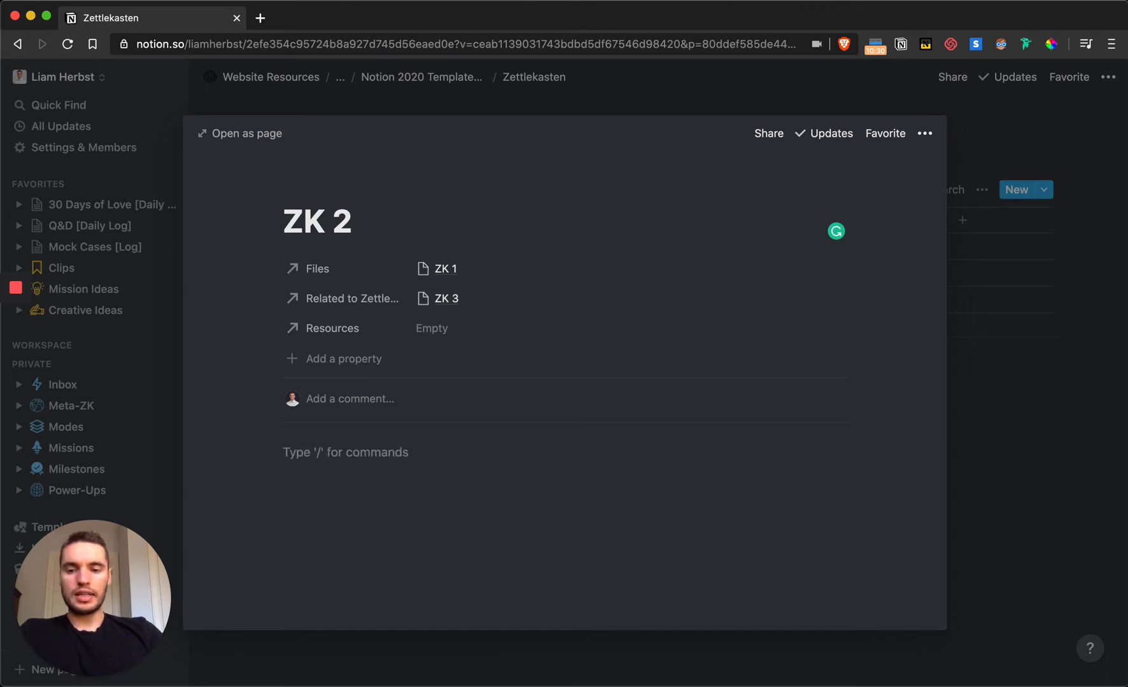
{"action": "type", "text": "@ZK "}
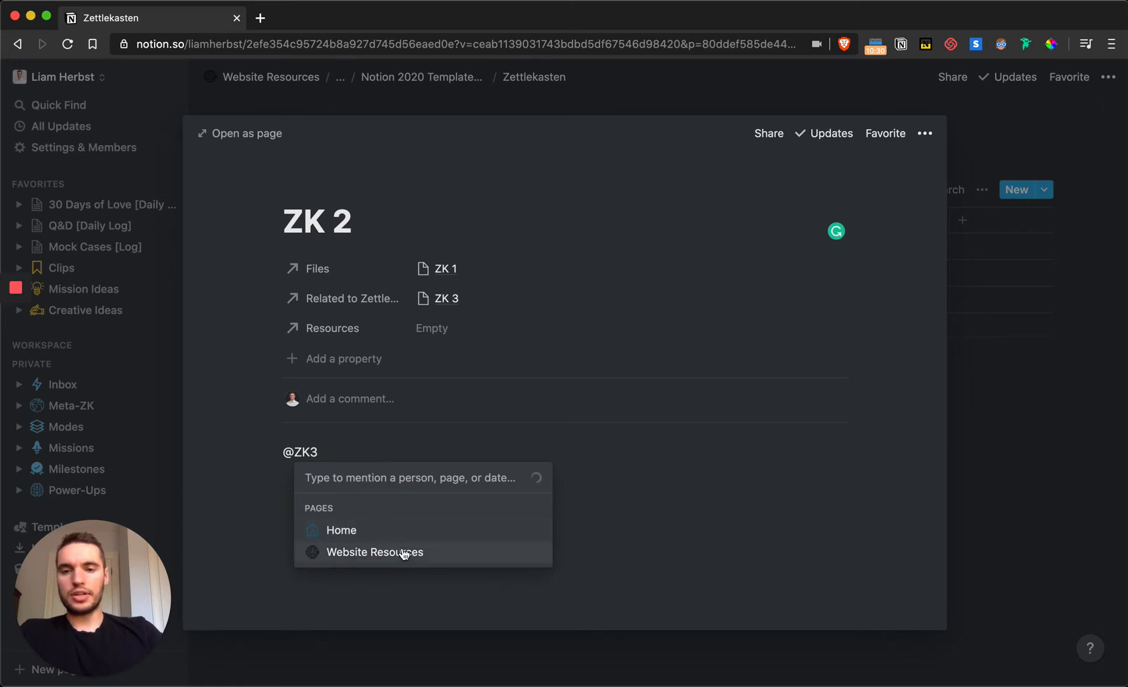
{"action": "type", "text": "3"}
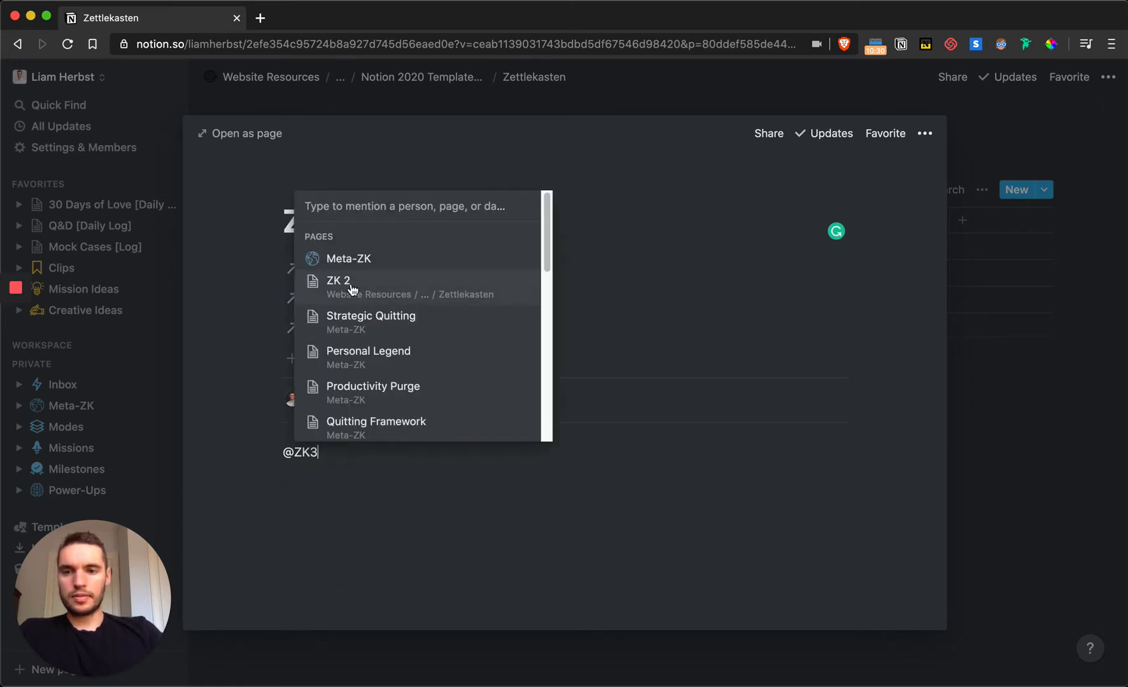
{"action": "left_click", "coordinate": [310, 454]}
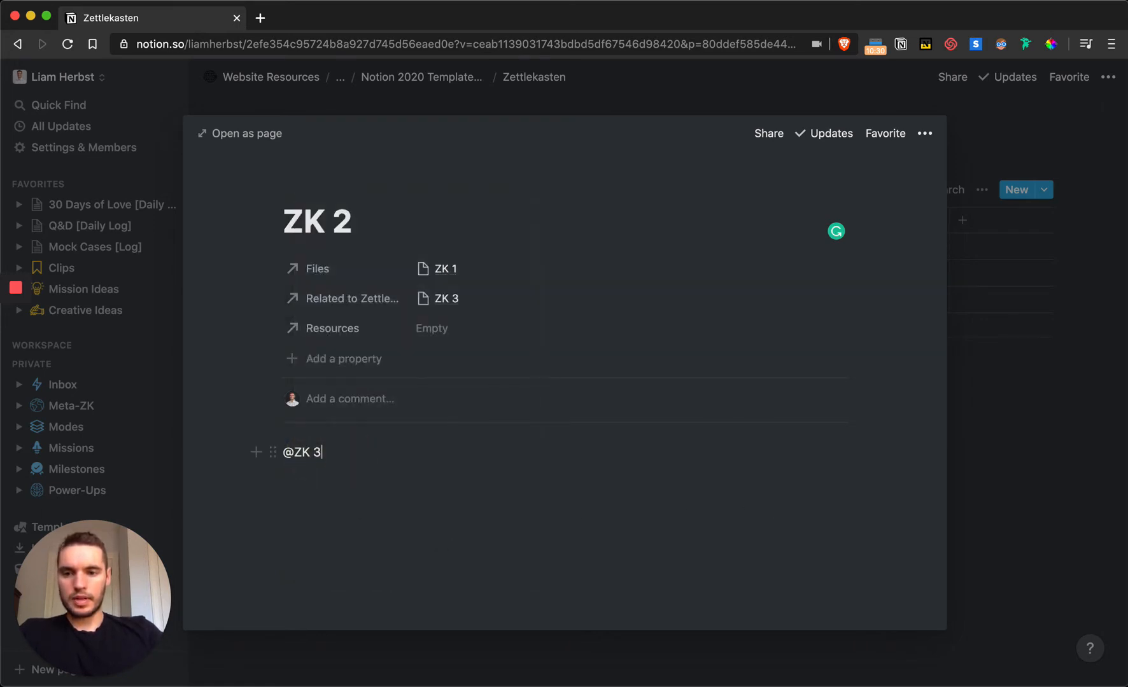
{"action": "key", "text": "BackSpace"}
{"action": "key", "text": "BackSpace"}
{"action": "key", "text": "BackSpace"}
{"action": "key", "text": "Delete"}
{"action": "key", "text": "BackSpace"}
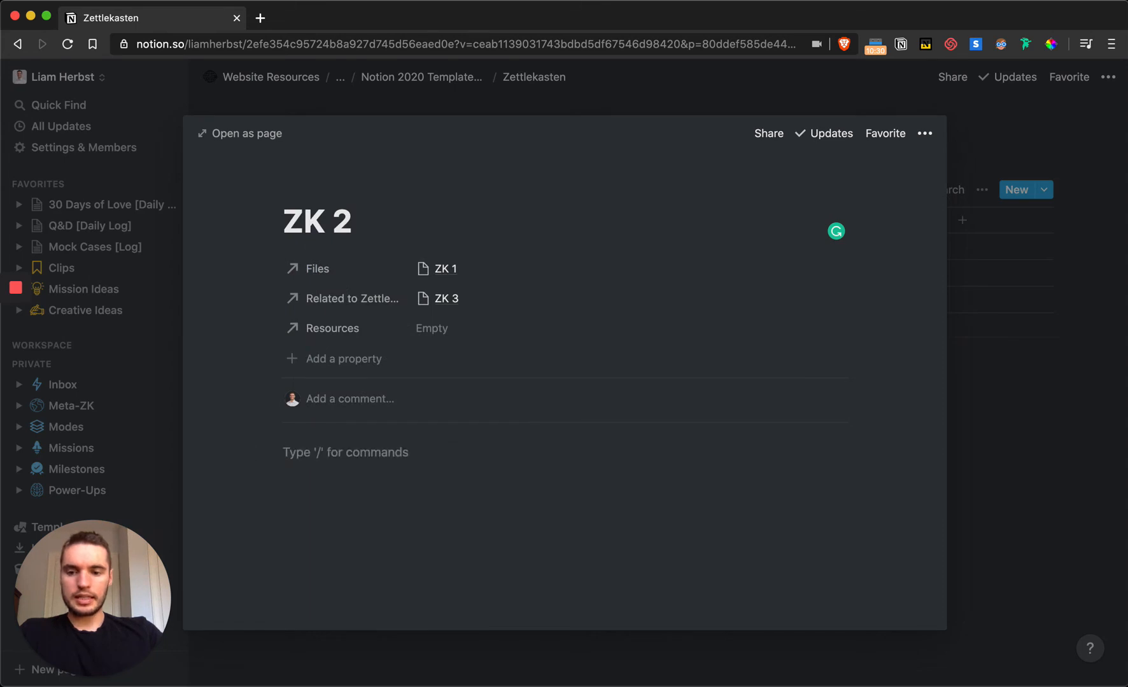
- Insert a page mention of ZK 3 in the body of ZK 2
{"action": "type", "text": "@ZK 3"}
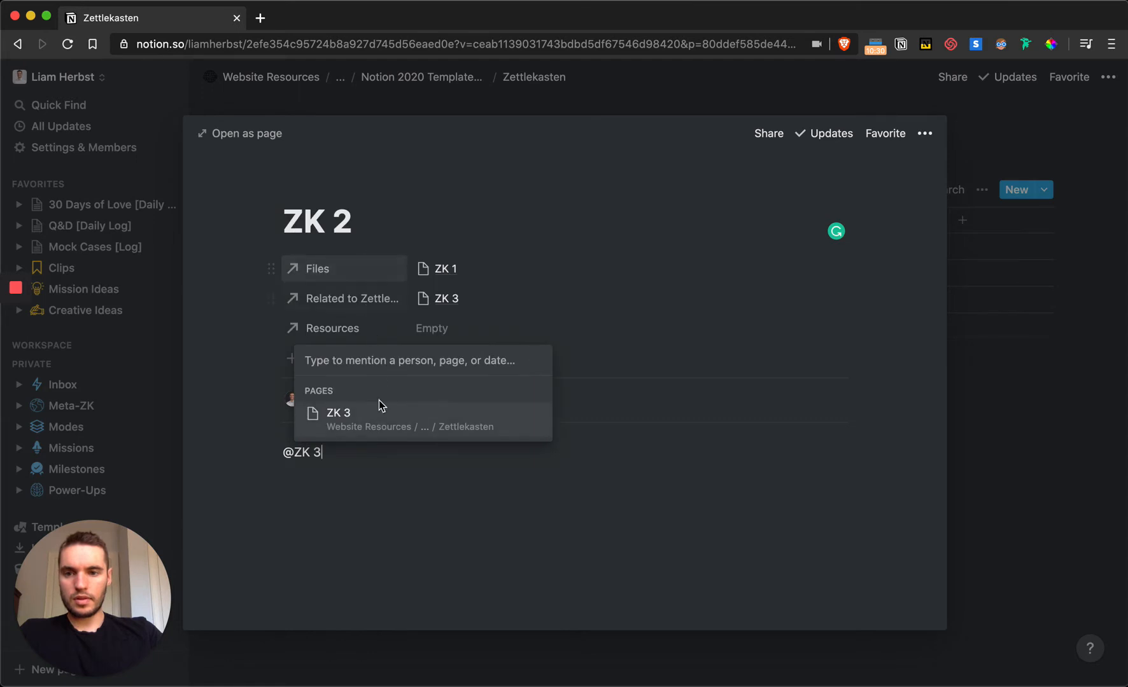
{"action": "left_click", "coordinate": [369, 430]}
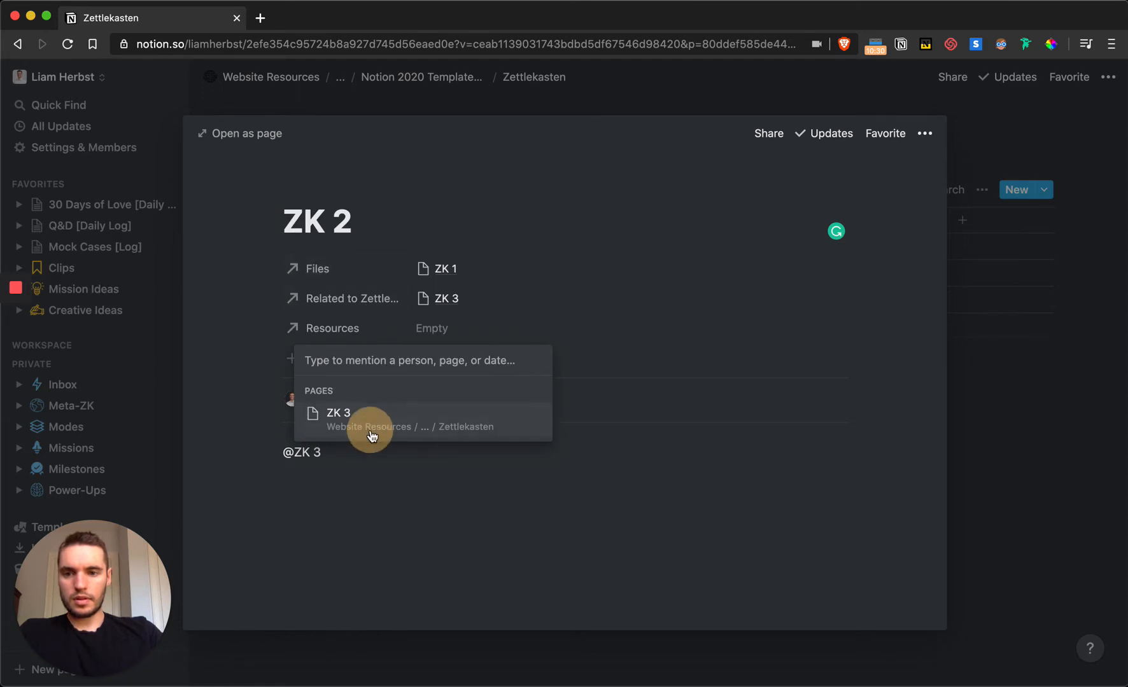
- Rename the Files relation property of the ZK 2 entry as Linked From
{"action": "left_click", "coordinate": [353, 279]}
{"action": "type", "text": "Linfr"}
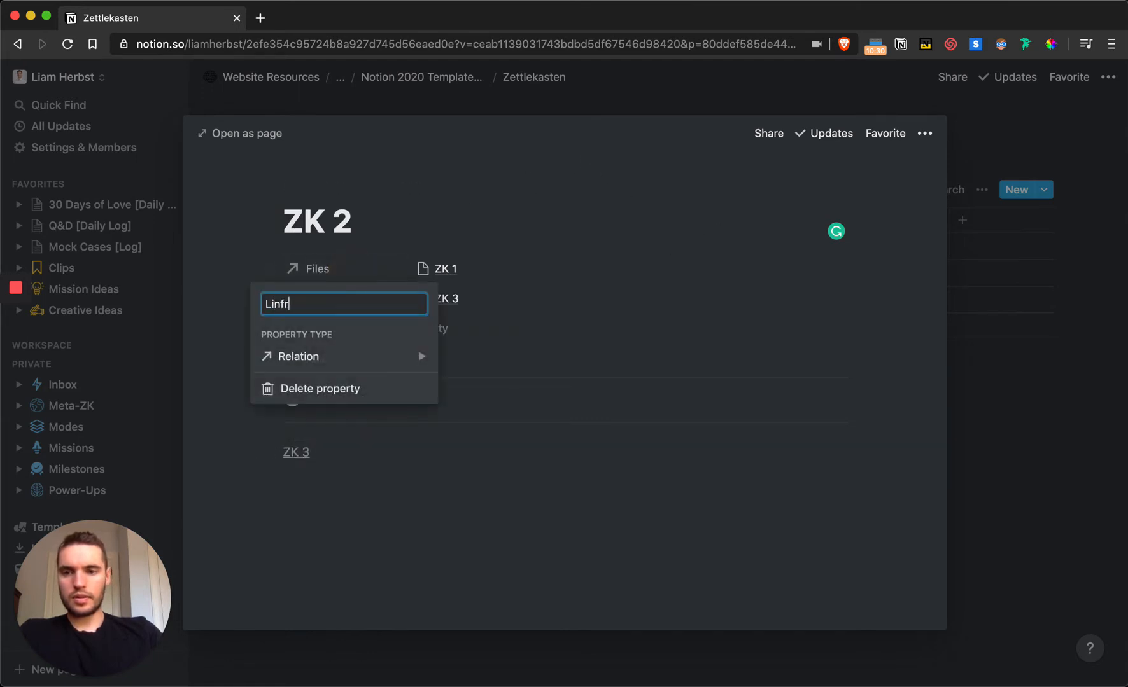
{"action": "key", "text": "BackSpace"}
{"action": "key", "text": "BackSpace"}
{"action": "key", "text": "BackSpace"}
{"action": "key", "text": "BackSpace"}
{"action": "type", "text": "ed From"}
{"action": "key", "text": "Return"}
- Rename the Related to Zettlekasten property as Linking To and reorder the properties so that Resources comes first
{"action": "left_click", "coordinate": [353, 298]}
{"action": "type", "text": "Linking"}
{"action": "key", "text": "BackSpace"}
{"action": "key", "text": "BackSpace"}
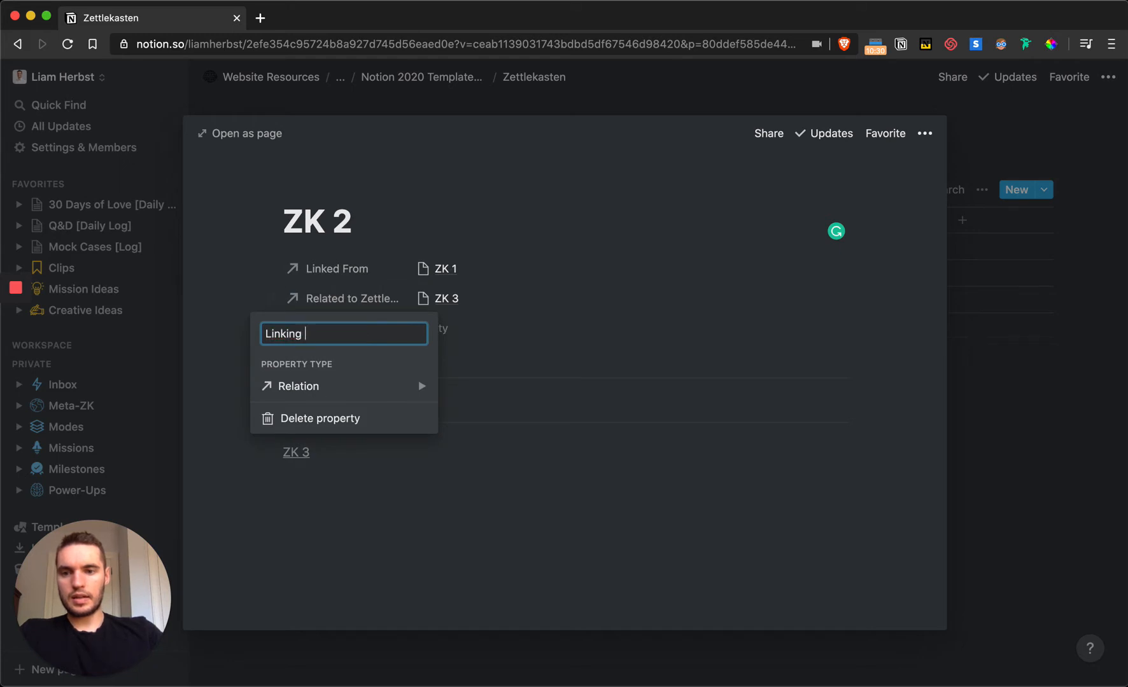
{"action": "type", "text": "To"}
{"action": "key", "text": "Return"}
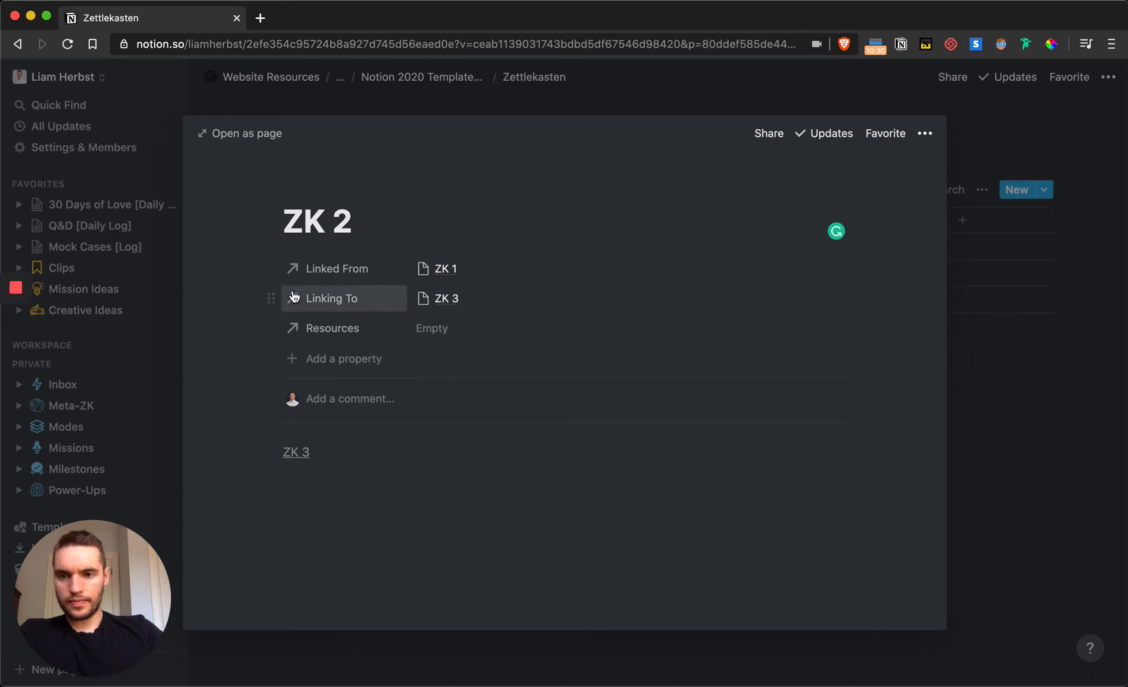
{"action": "left_click_drag", "start_coordinate": [274, 299], "coordinate": [269, 268]}
- Open ZK 3 through the Linking To relation of ZK 2 to check its links, and return to the Zettlekasten table
{"action": "left_click", "coordinate": [443, 331]}
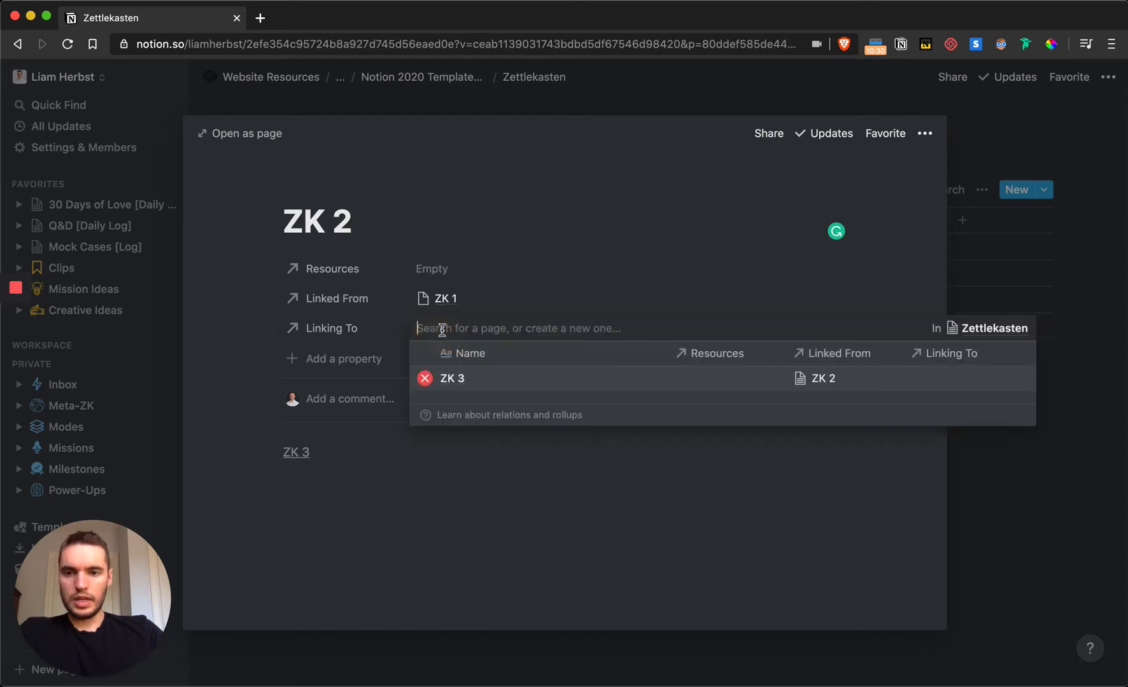
{"action": "left_click", "coordinate": [454, 379]}
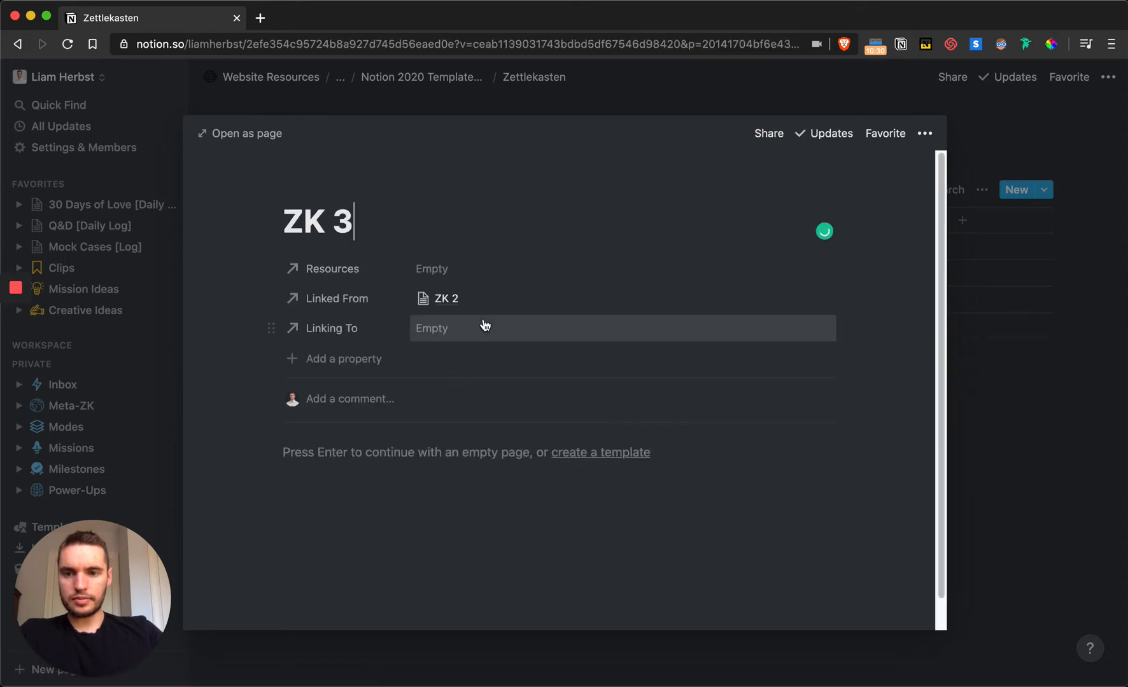
{"action": "left_click", "coordinate": [588, 85]}
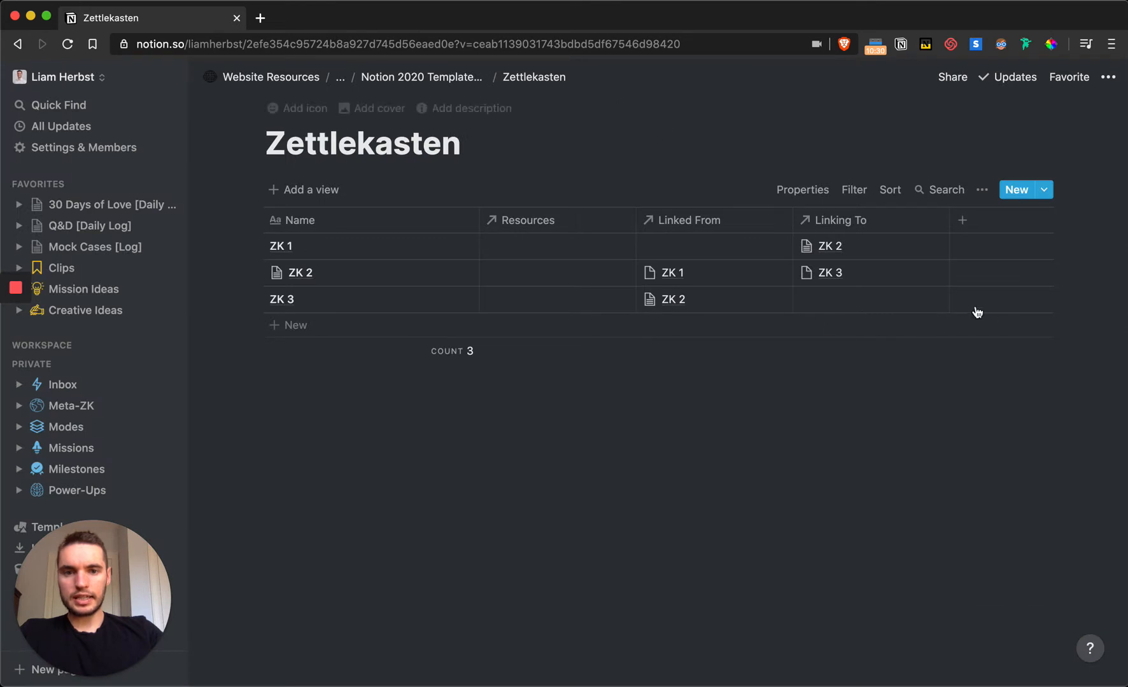
- Add a new property of type Created time to the Zettlekasten database
{"action": "left_click", "coordinate": [810, 190]}
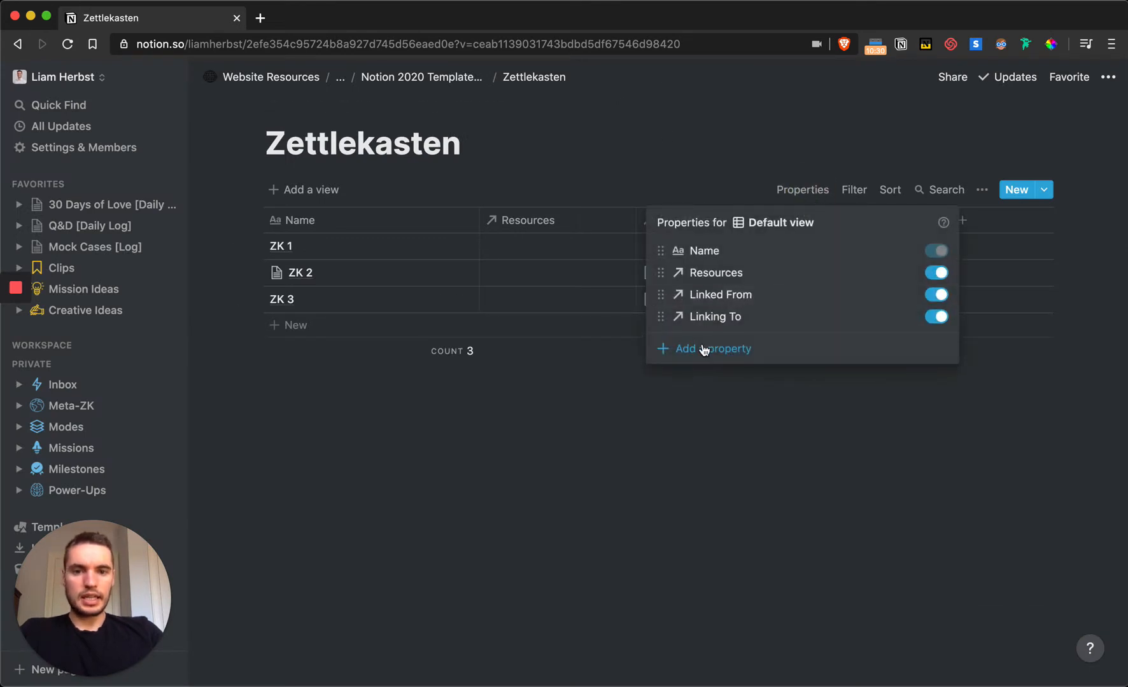
{"action": "left_click", "coordinate": [703, 349]}
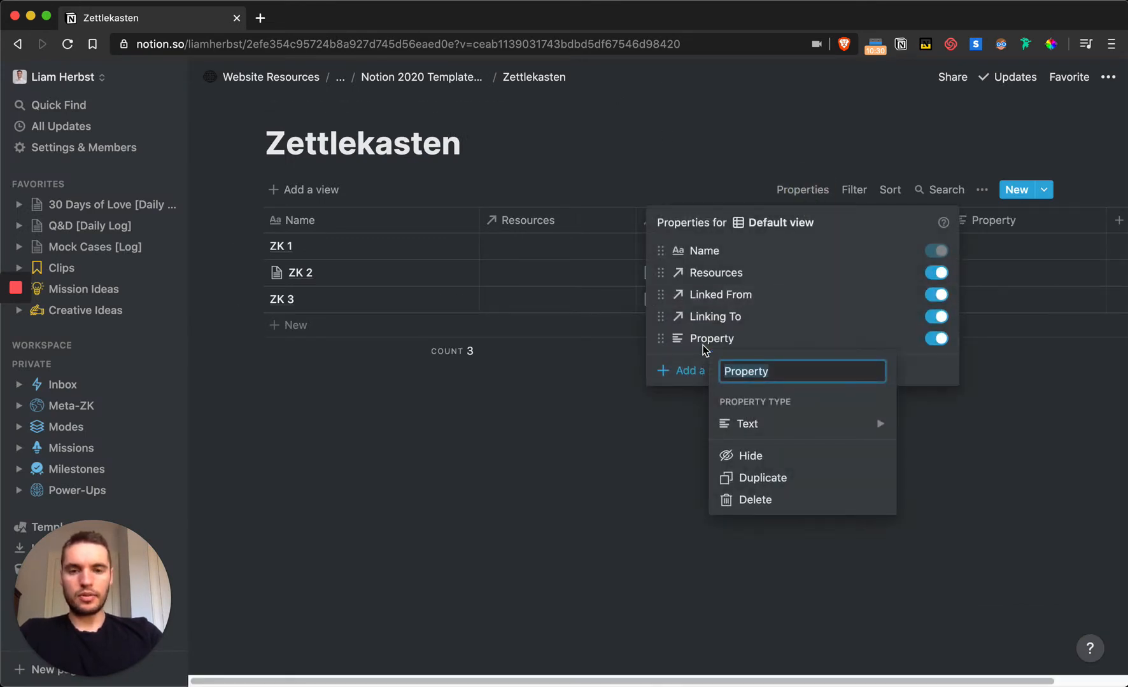
{"action": "mouse_move", "coordinate": [788, 419]}
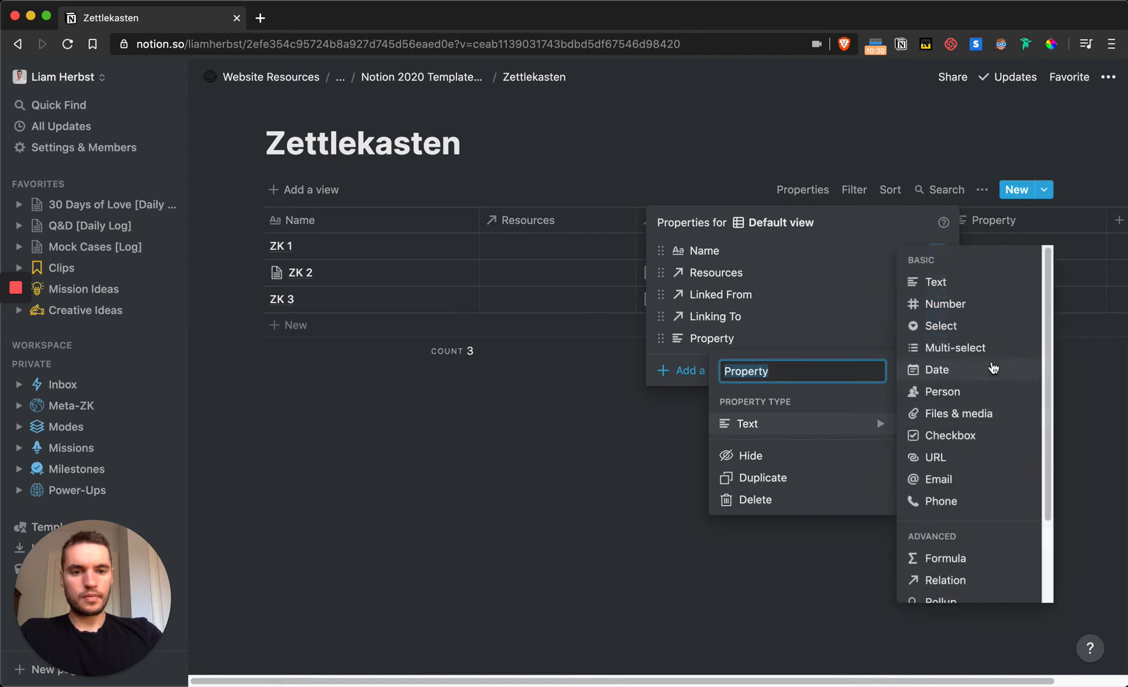
{"action": "scroll", "coordinate": [987, 428], "scroll_direction": "down", "scroll_amount": 3}
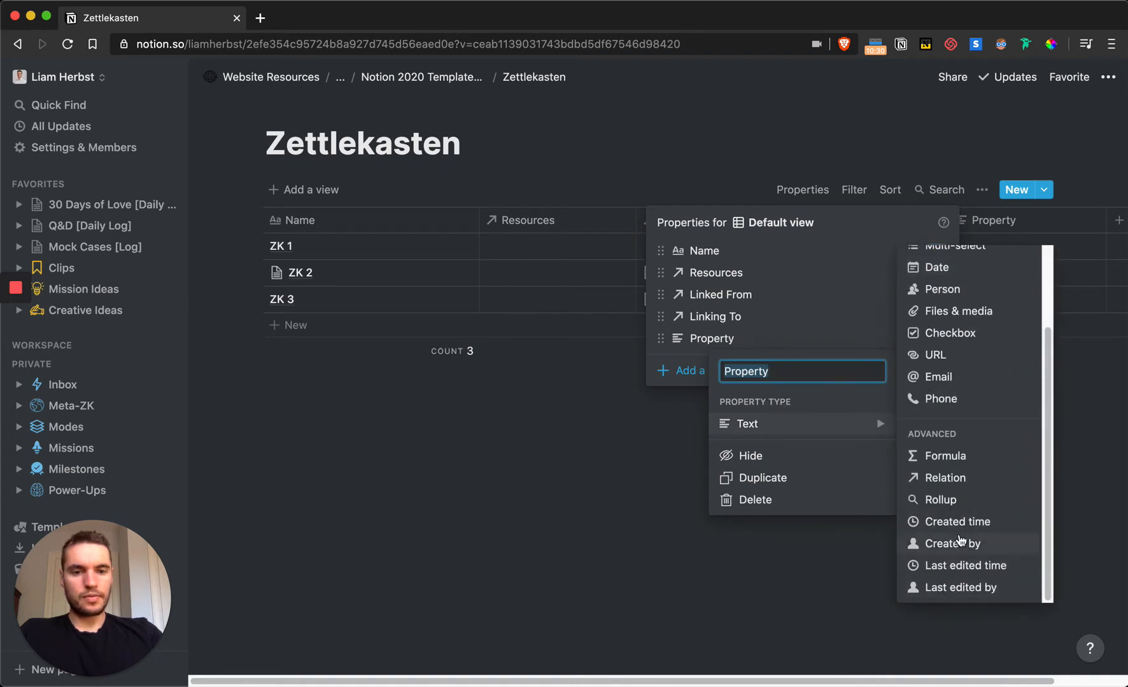
{"action": "key", "text": "Return"}
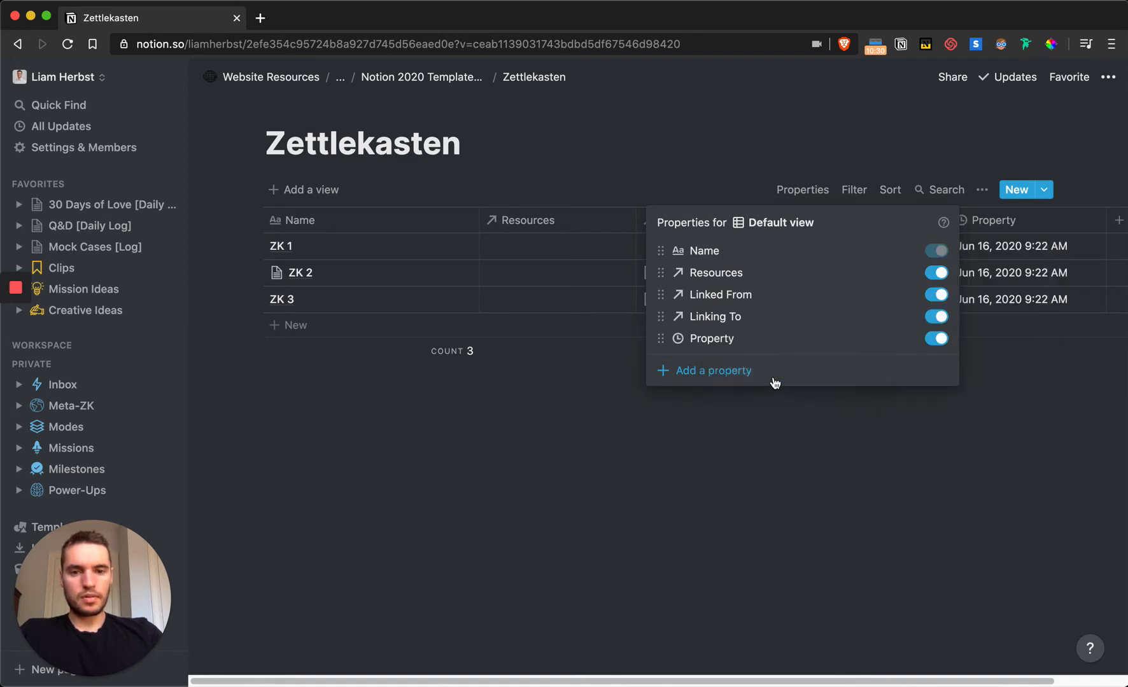
- Rename the new created-time property as Created and place it last, after Linking To
{"action": "left_click", "coordinate": [720, 344]}
{"action": "type", "text": "Creat"}
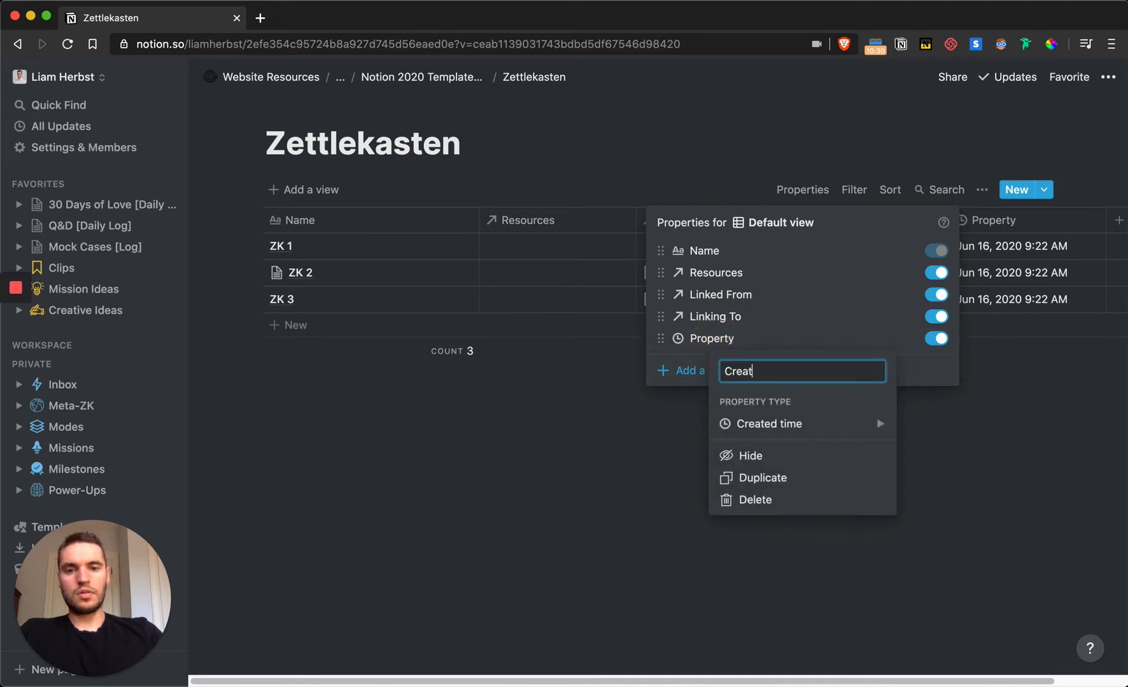
{"action": "type", "text": "ed"}
{"action": "key", "text": "Return"}
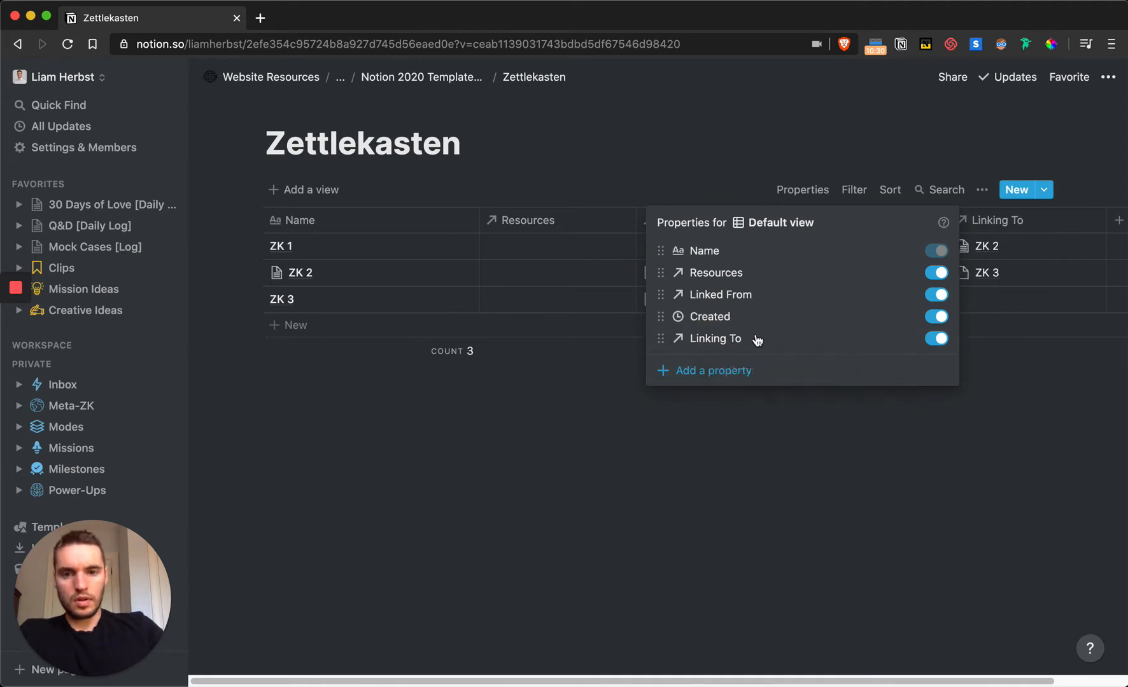
{"action": "left_click_drag", "start_coordinate": [656, 312], "coordinate": [656, 337]}
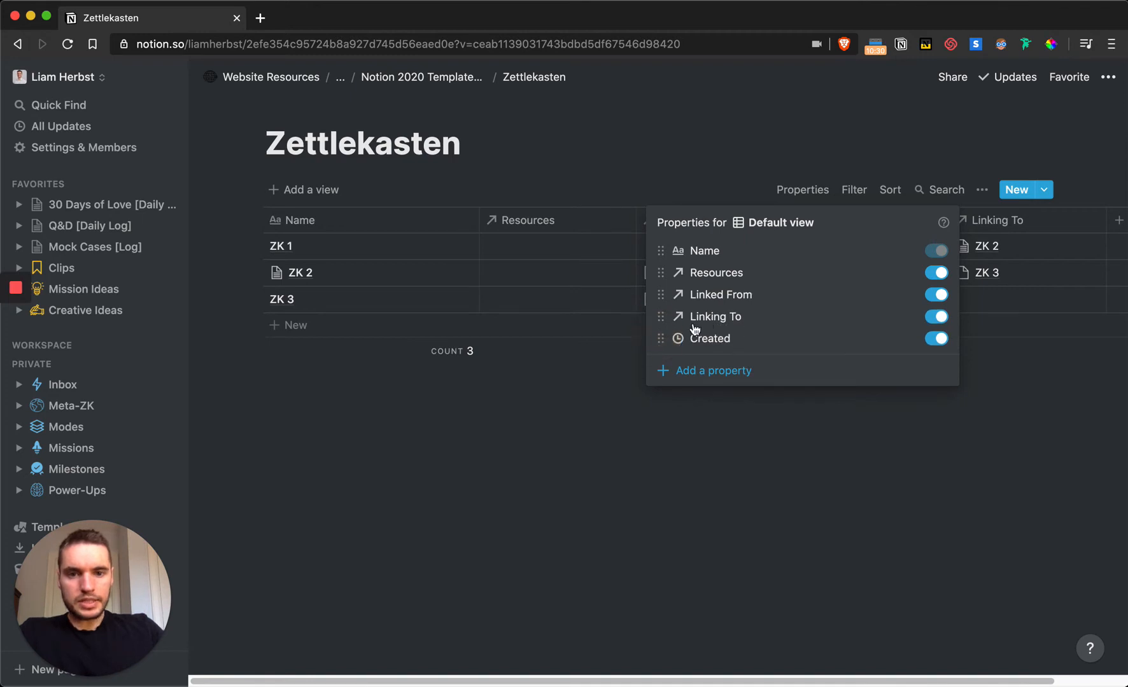
{"action": "left_click", "coordinate": [680, 168]}
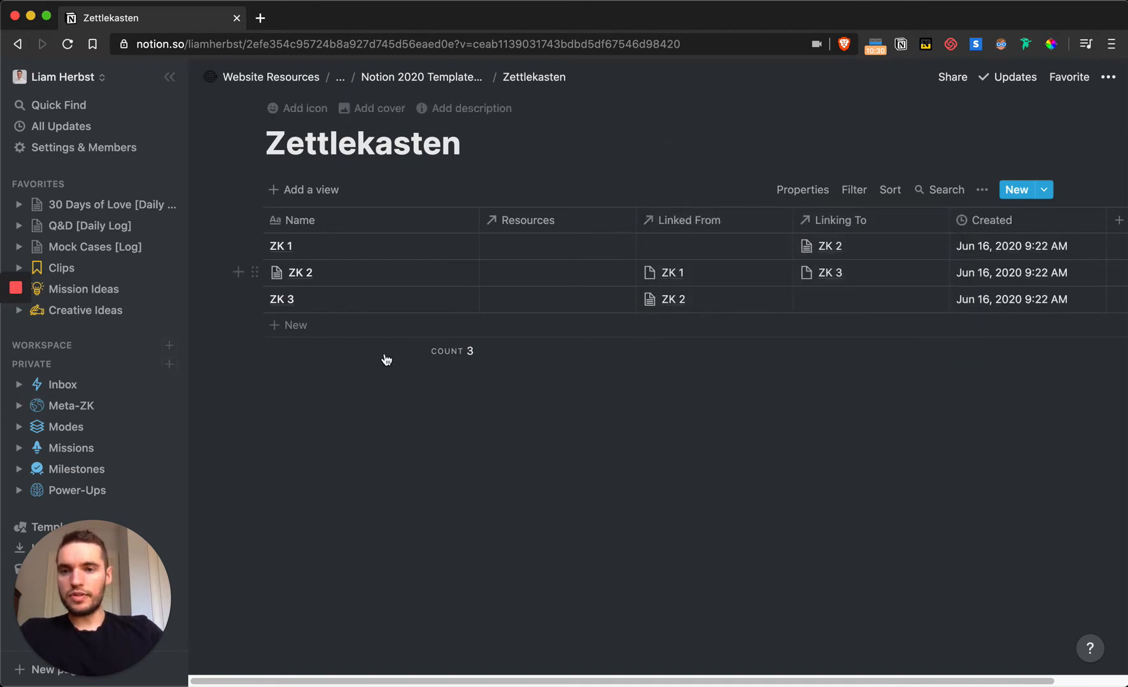
- Open Page 1 in the Areas database of Notion 2020 Templates V2 and delete its Created property
{"action": "left_click", "coordinate": [422, 77]}
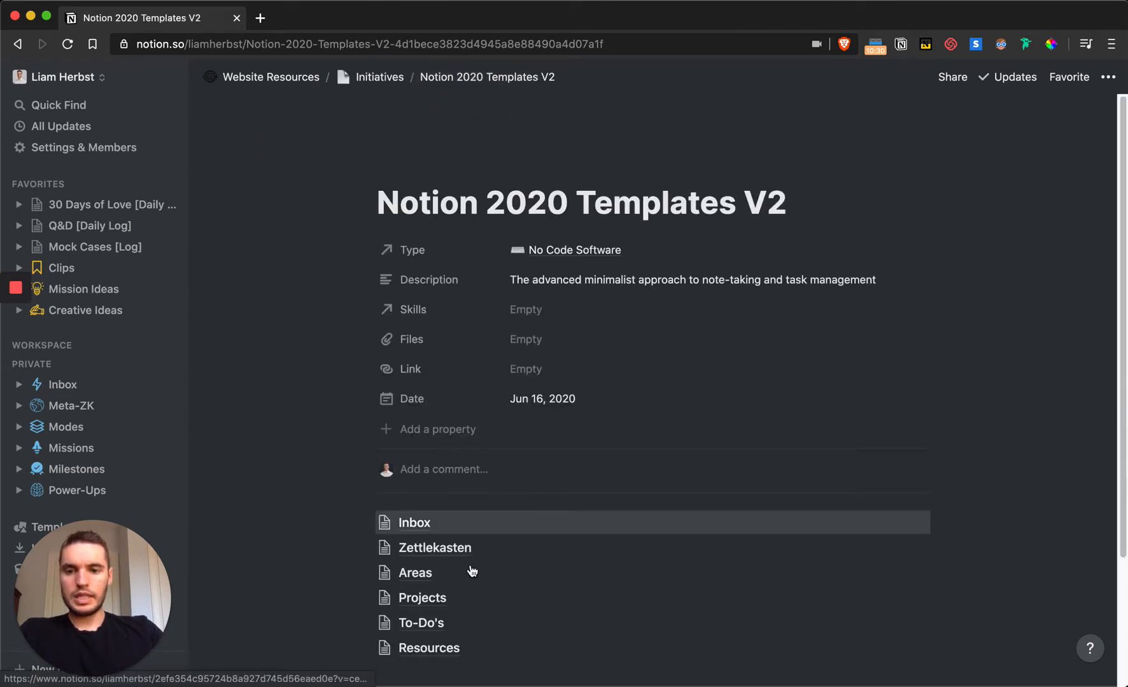
{"action": "left_click", "coordinate": [417, 573]}
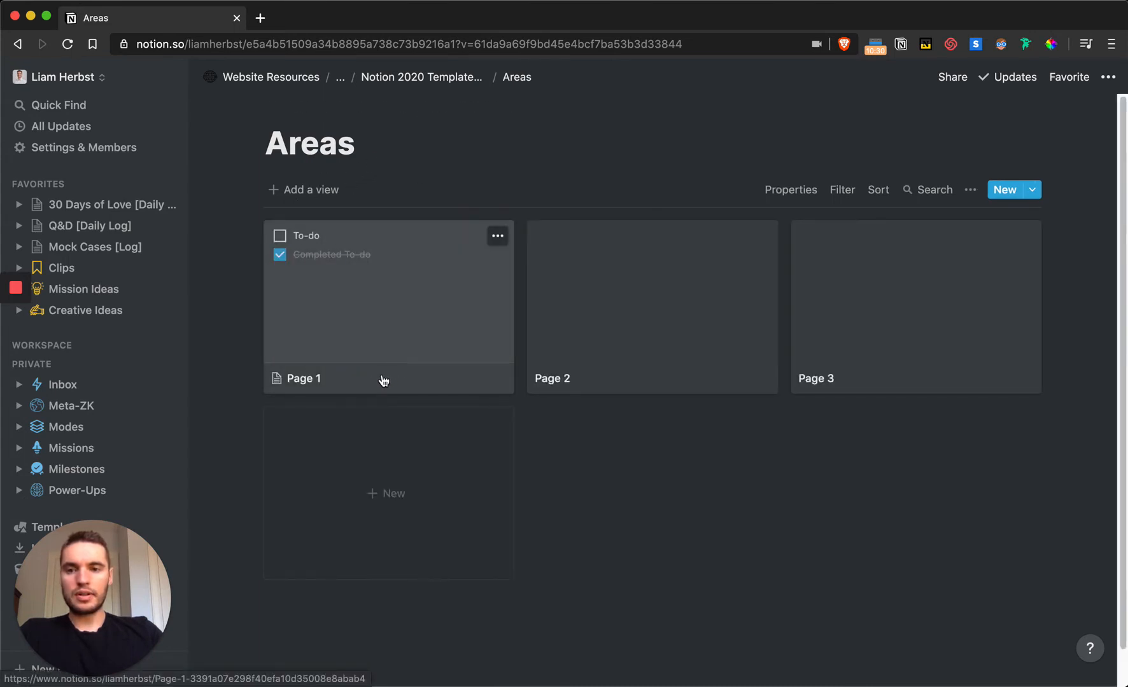
{"action": "left_click", "coordinate": [381, 374]}
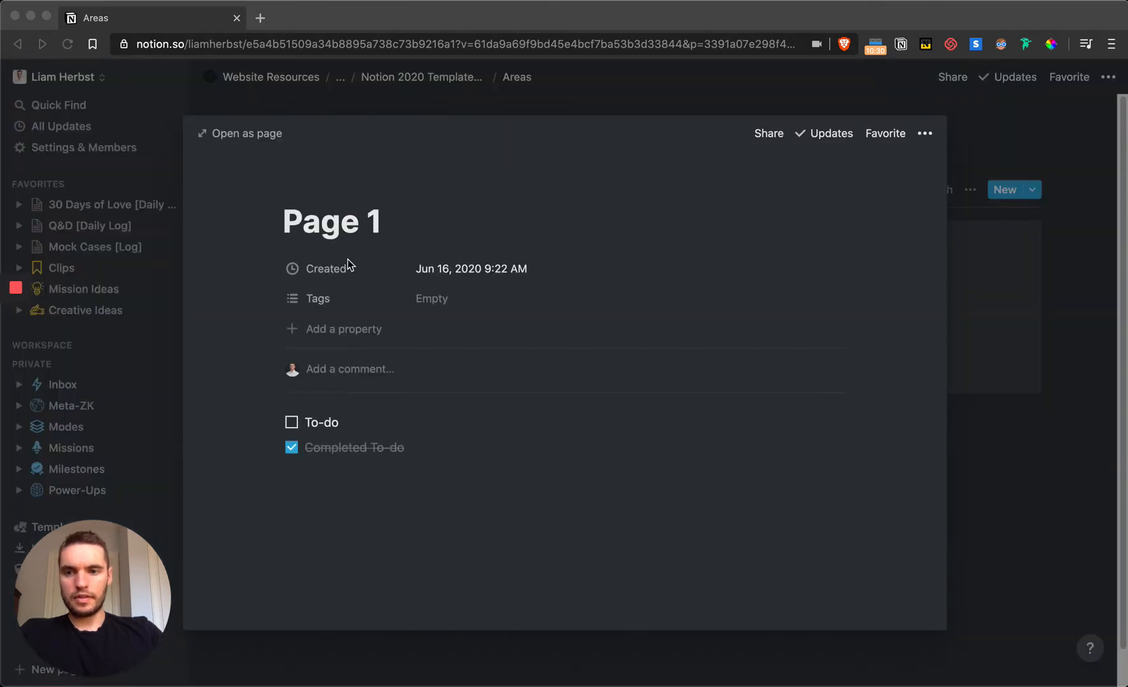
{"action": "left_click", "coordinate": [293, 275]}
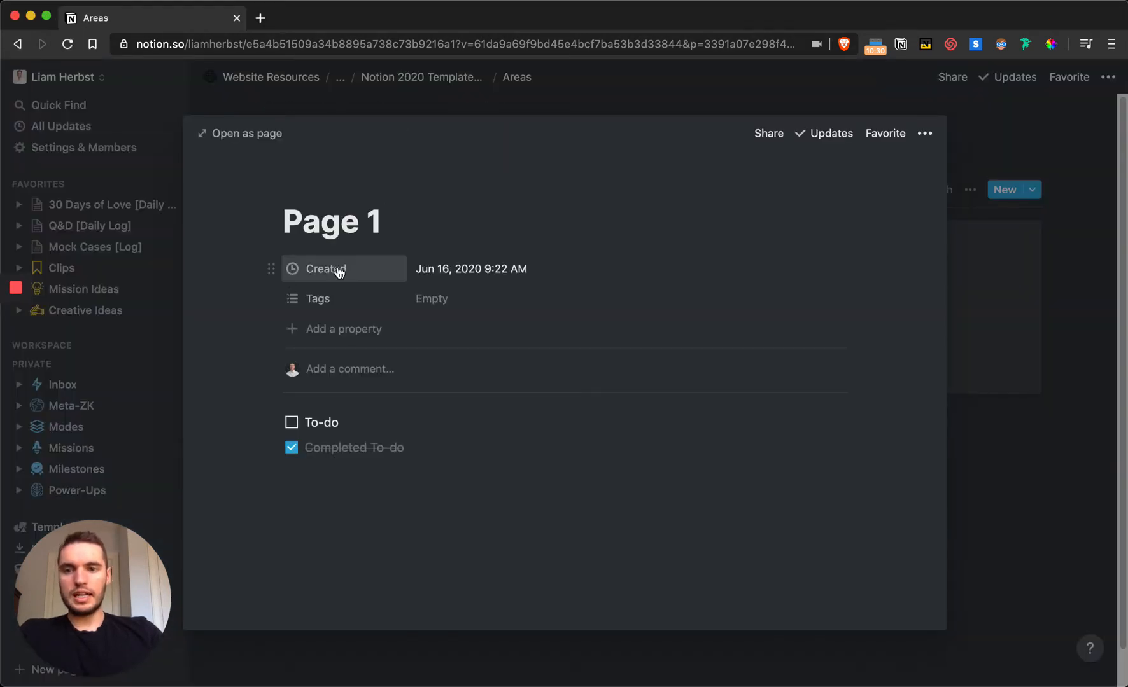
{"action": "left_click", "coordinate": [271, 270]}
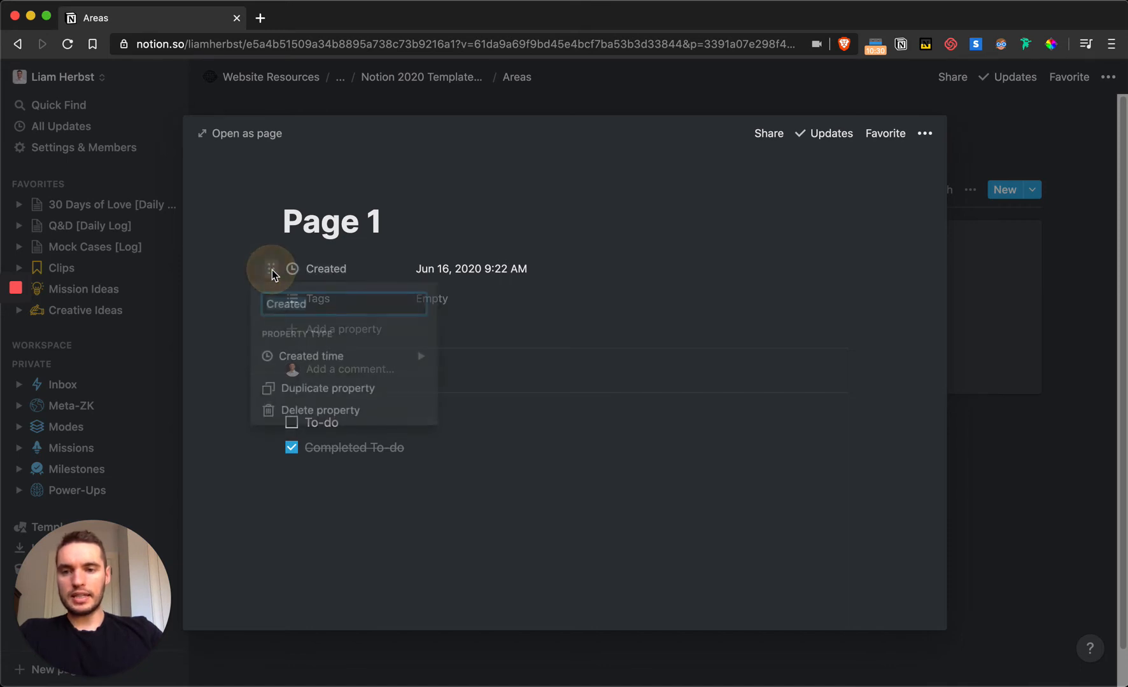
{"action": "left_click", "coordinate": [331, 410]}
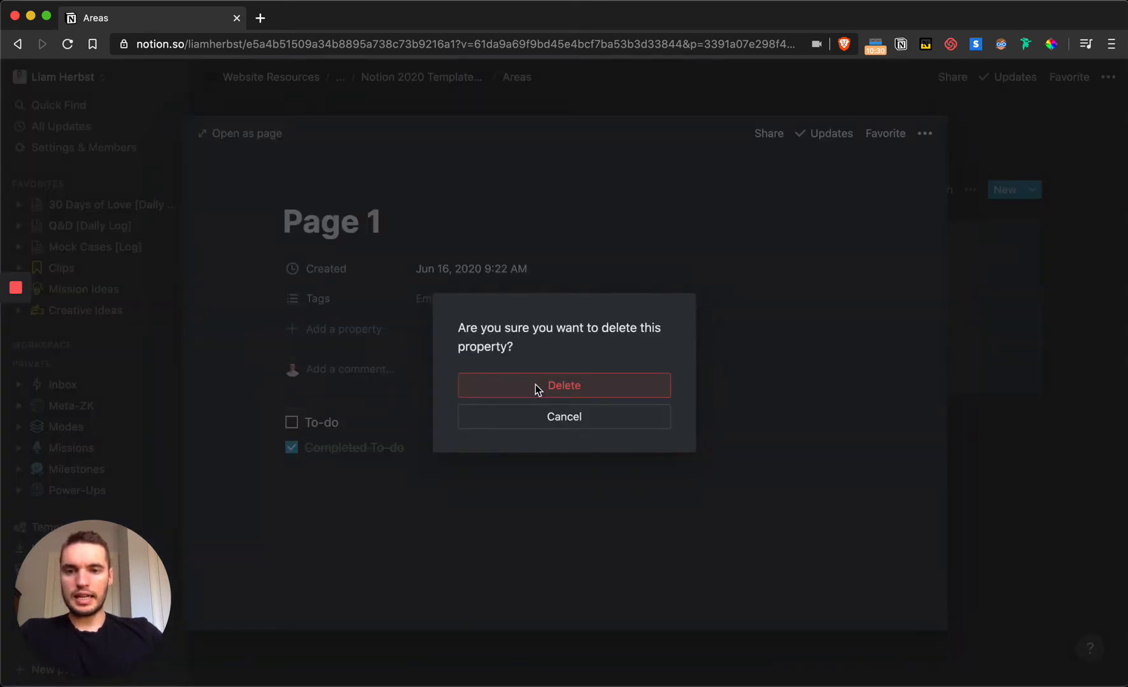
{"action": "left_click", "coordinate": [534, 385]}
- Rename the Tags property of Page 1 as Projects and choose Relation as its property type
{"action": "left_click", "coordinate": [320, 267]}
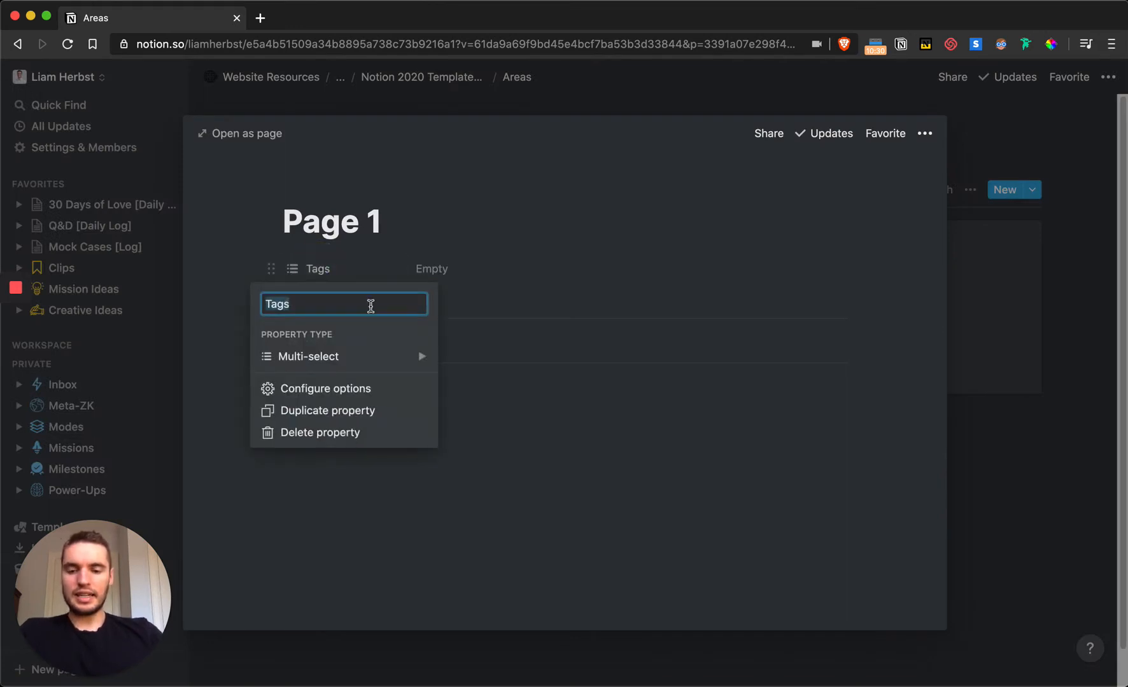
{"action": "type", "text": "Projects"}
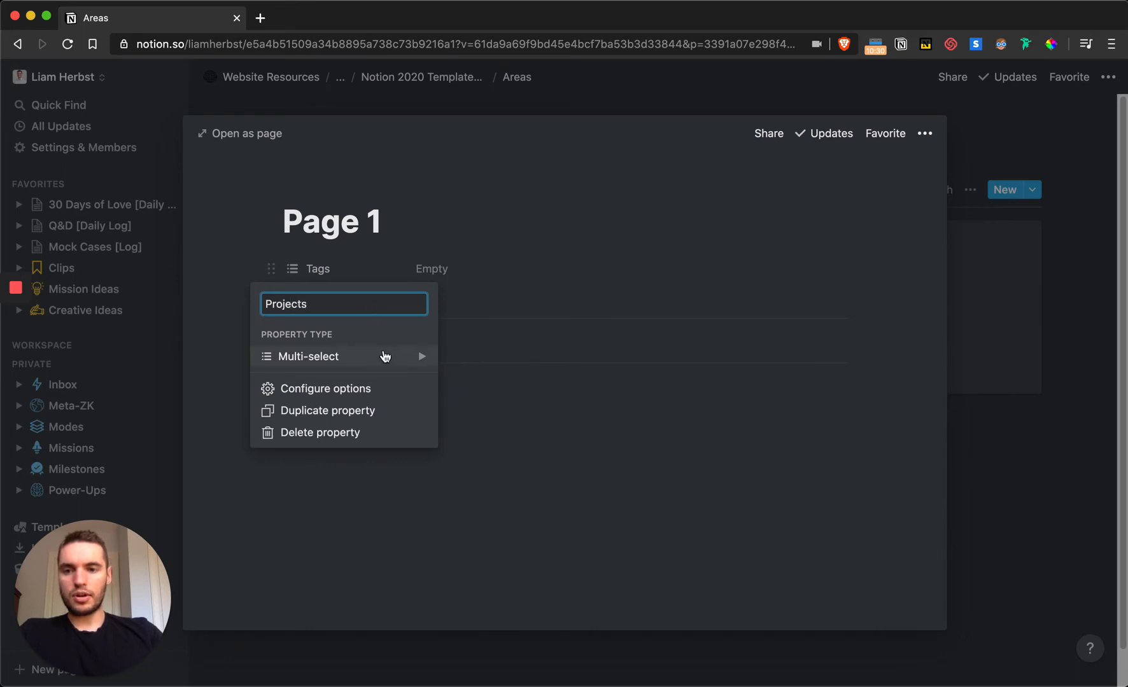
{"action": "left_click", "coordinate": [385, 356]}
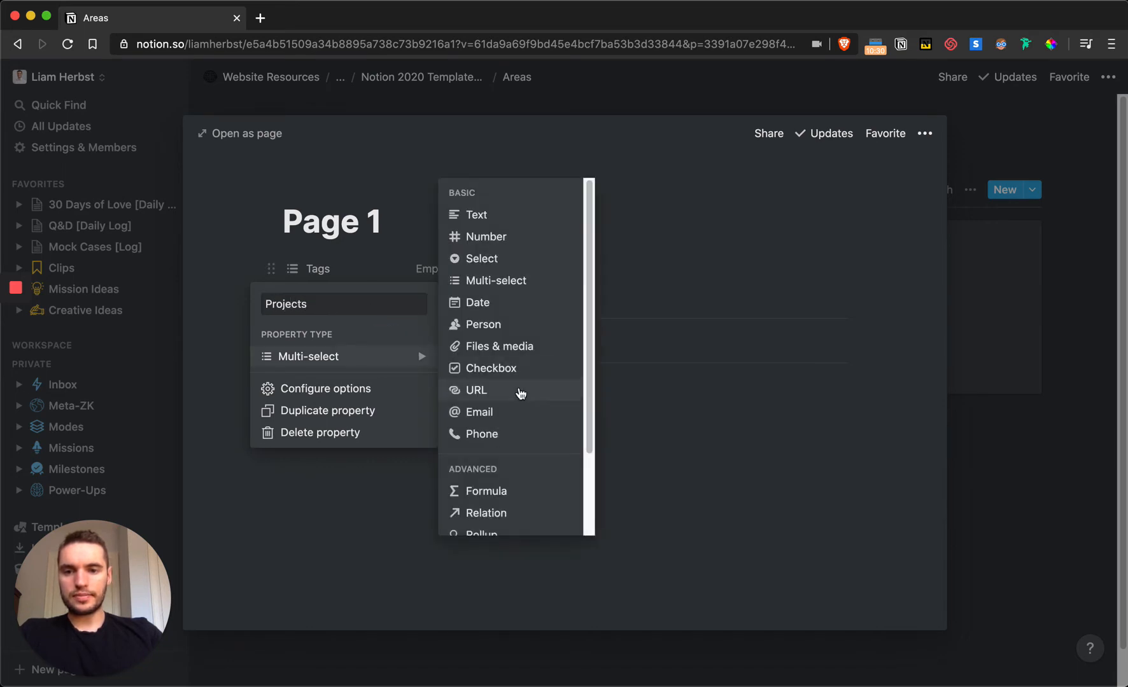
{"action": "scroll", "coordinate": [517, 389], "scroll_direction": "down", "scroll_amount": 2}
{"action": "left_click", "coordinate": [486, 410]}
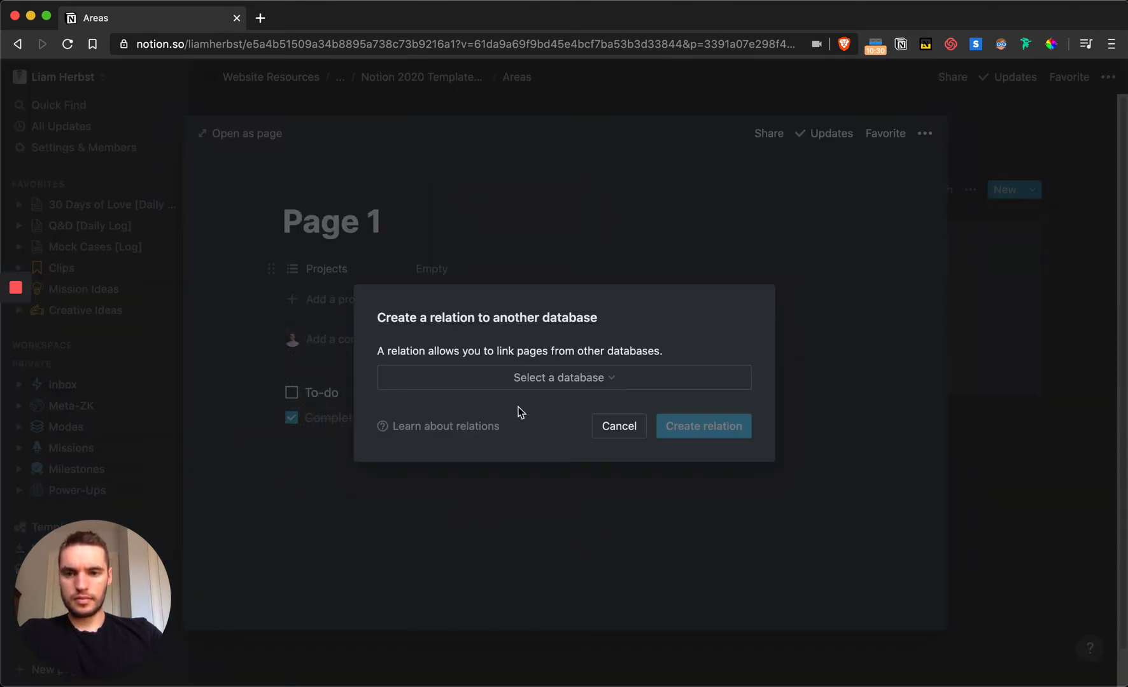
- Create the relation to the Projects database located in Notion 2020 Templates V2
{"action": "left_click", "coordinate": [563, 371]}
{"action": "type", "text": "projlec"}
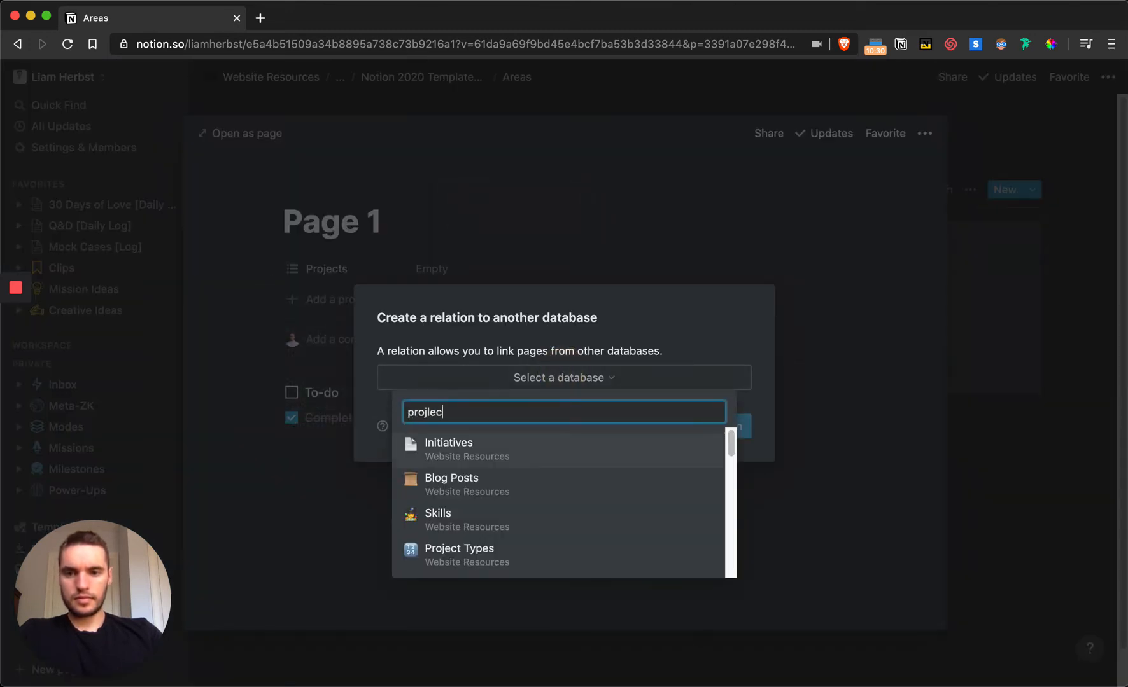
{"action": "key", "text": "BackSpace"}
{"action": "key", "text": "BackSpace"}
{"action": "key", "text": "BackSpace"}
{"action": "type", "text": "ec"}
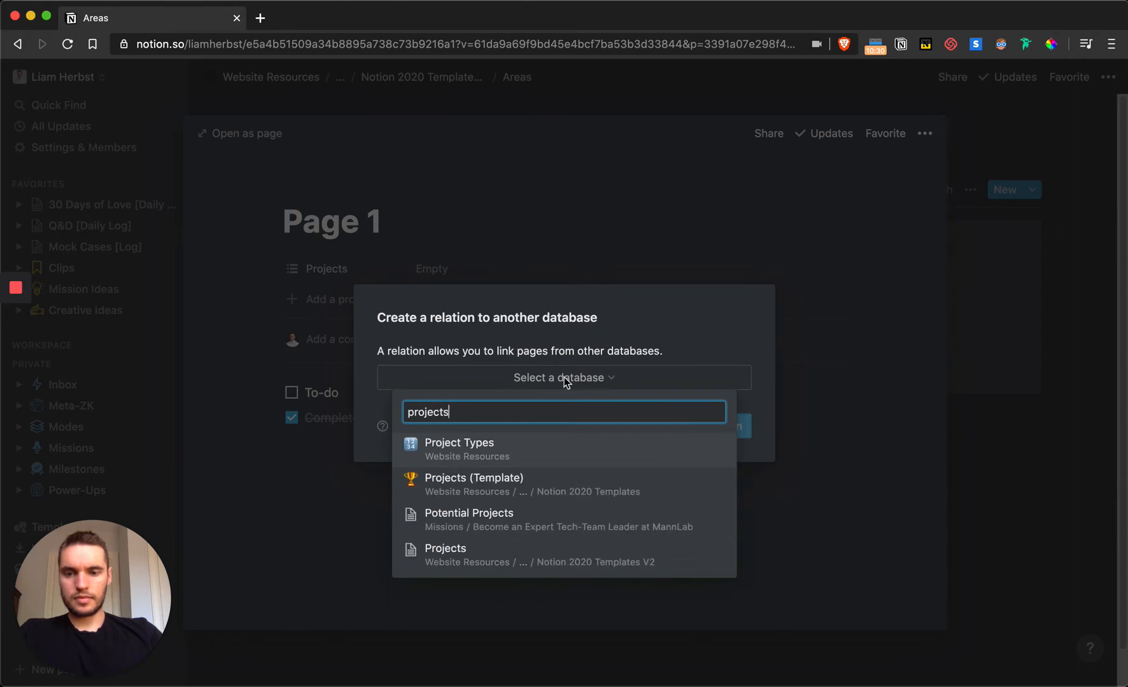
{"action": "left_click", "coordinate": [585, 450]}
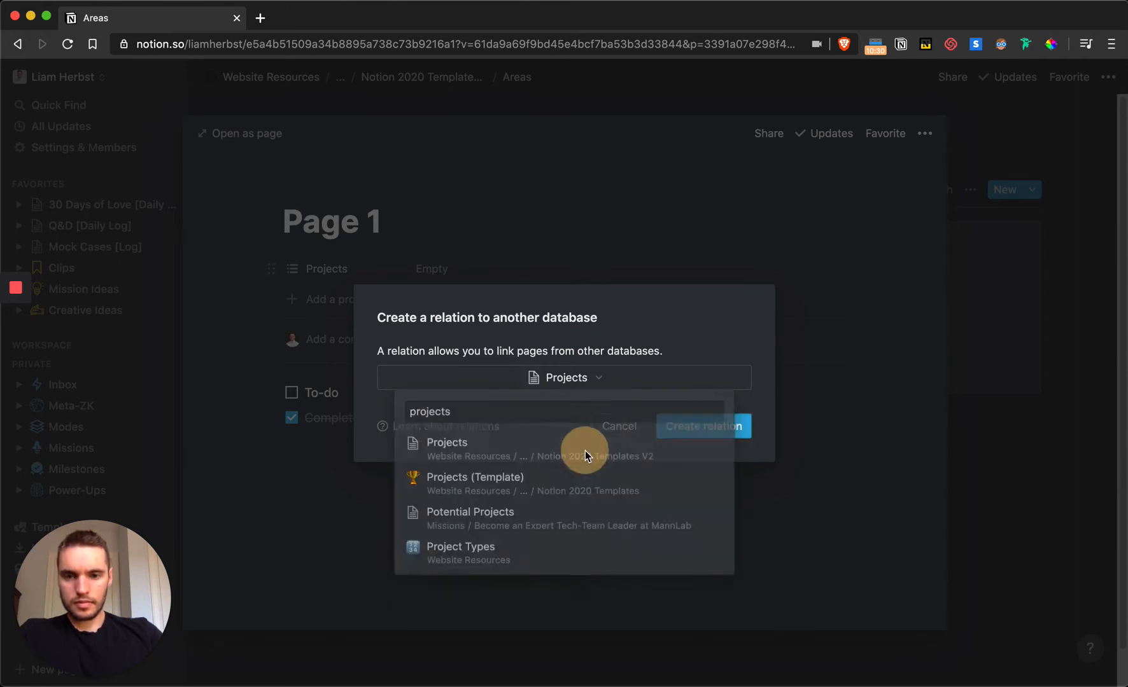
{"action": "left_click", "coordinate": [681, 427]}
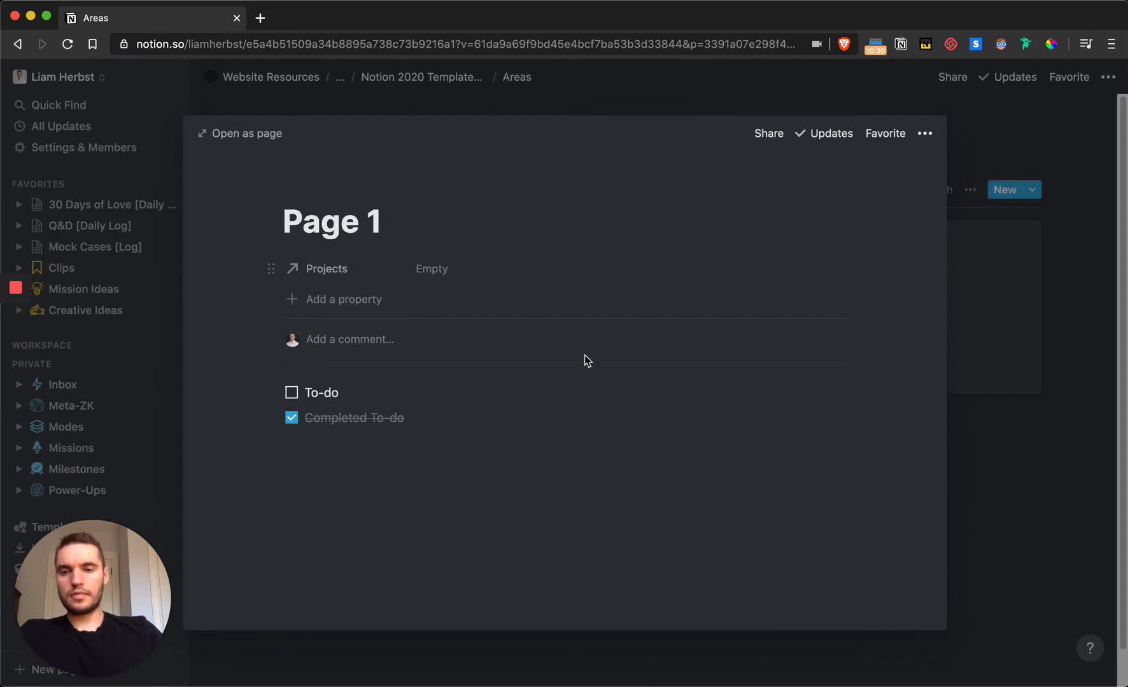
- Create a new page named Project 1 in the Projects relation of Page 1 and link it
{"action": "left_click", "coordinate": [424, 268]}
{"action": "type", "text": "Pro"}
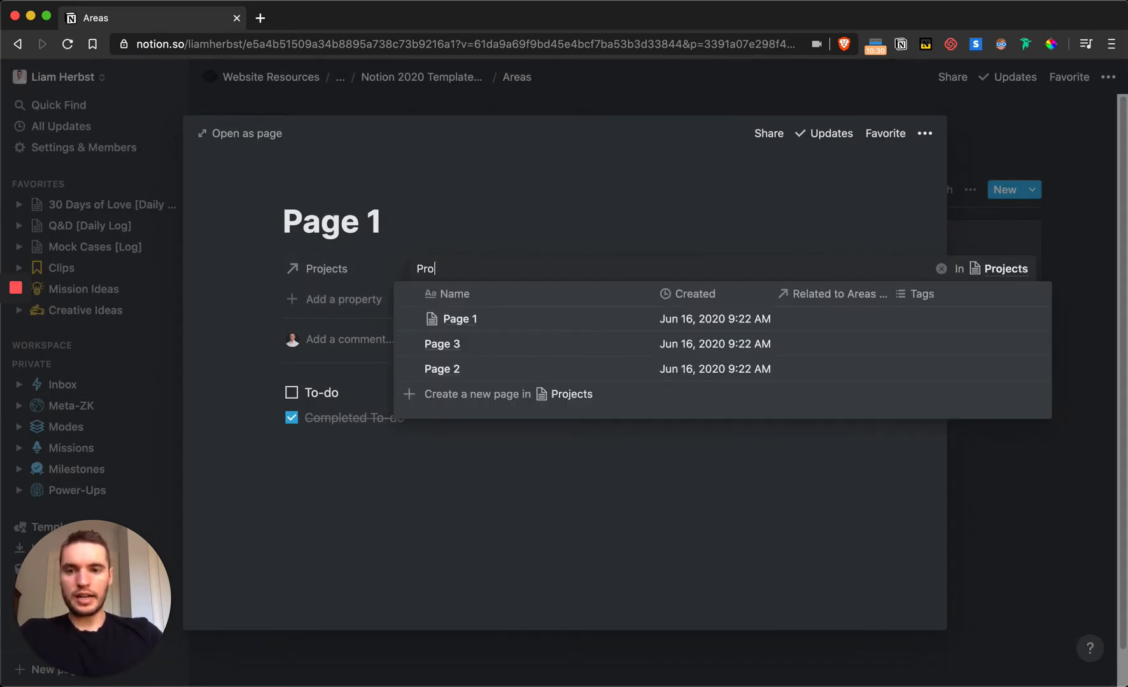
{"action": "type", "text": "ject 1"}
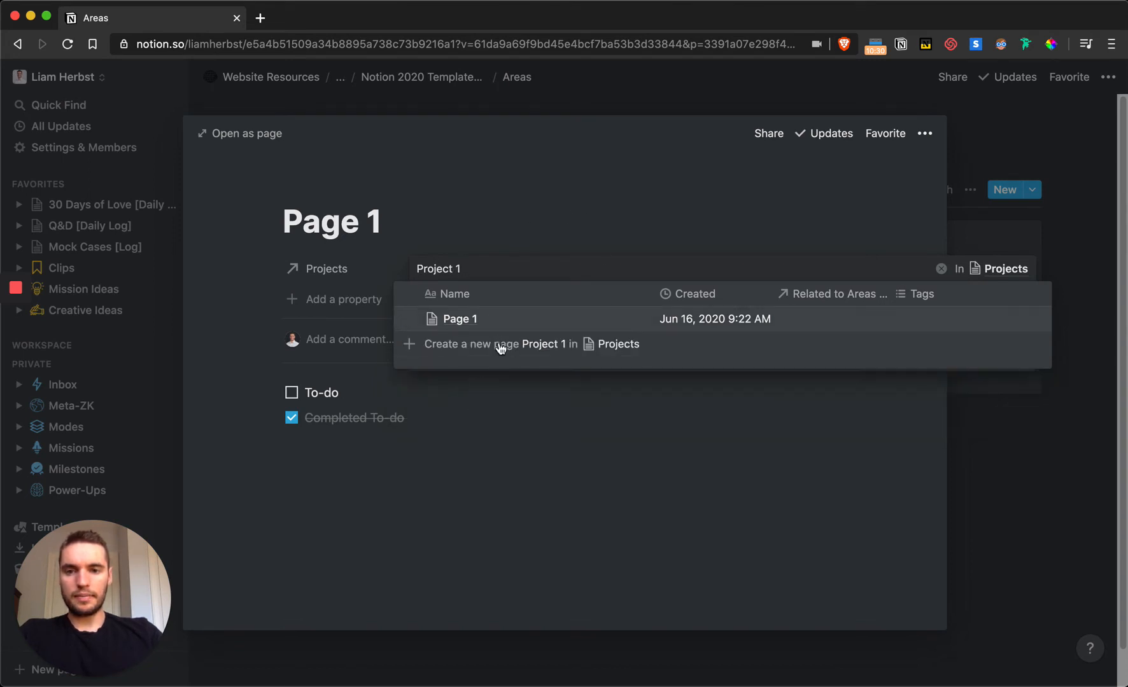
{"action": "left_click", "coordinate": [466, 350]}
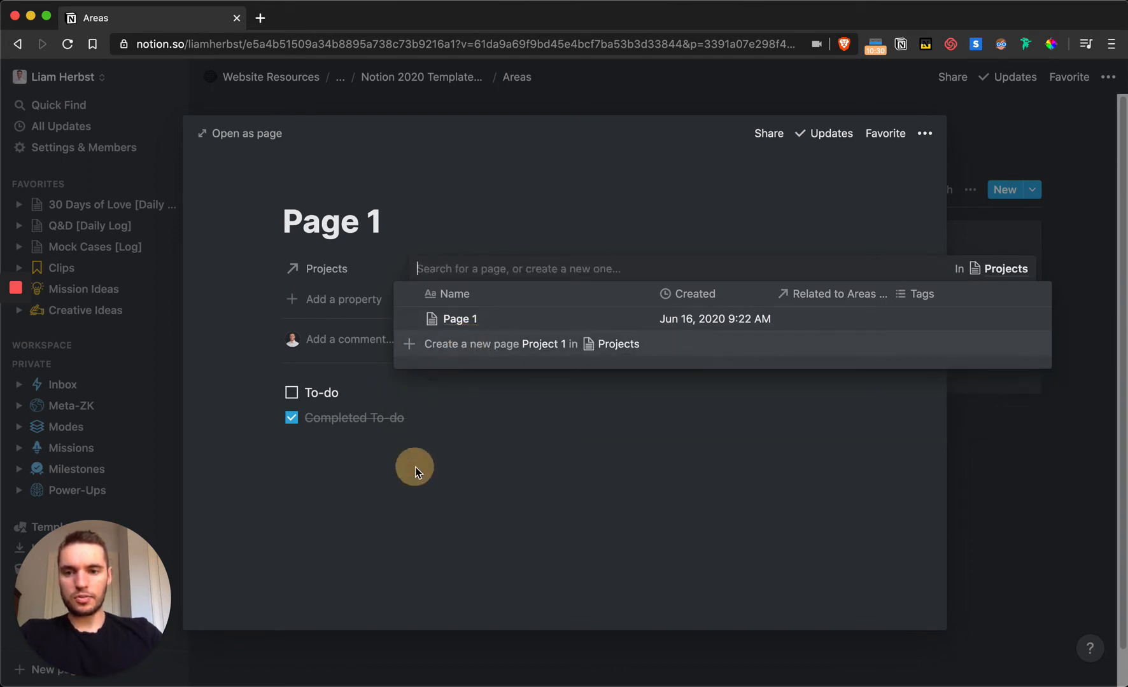
{"action": "left_click", "coordinate": [364, 490]}
- Delete the to-do placeholder content of Page 1 in Areas and rename the page as Area 1
{"action": "left_click_drag", "start_coordinate": [376, 483], "coordinate": [297, 390]}
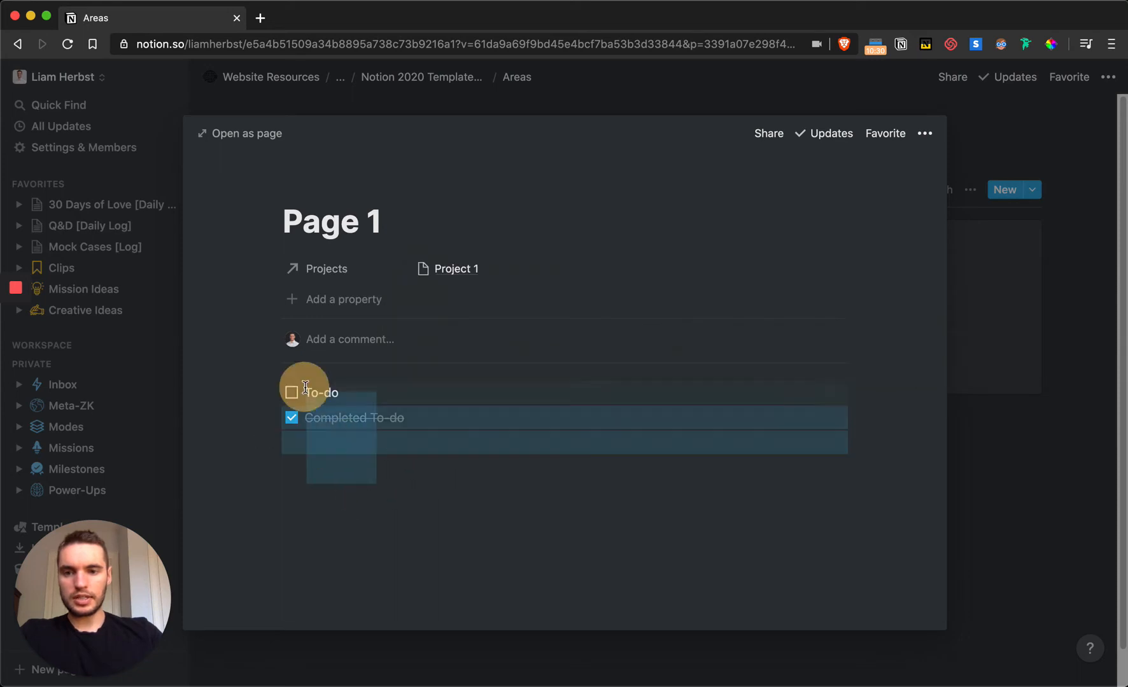
{"action": "key", "text": "BackSpace"}
{"action": "left_click", "coordinate": [352, 219]}
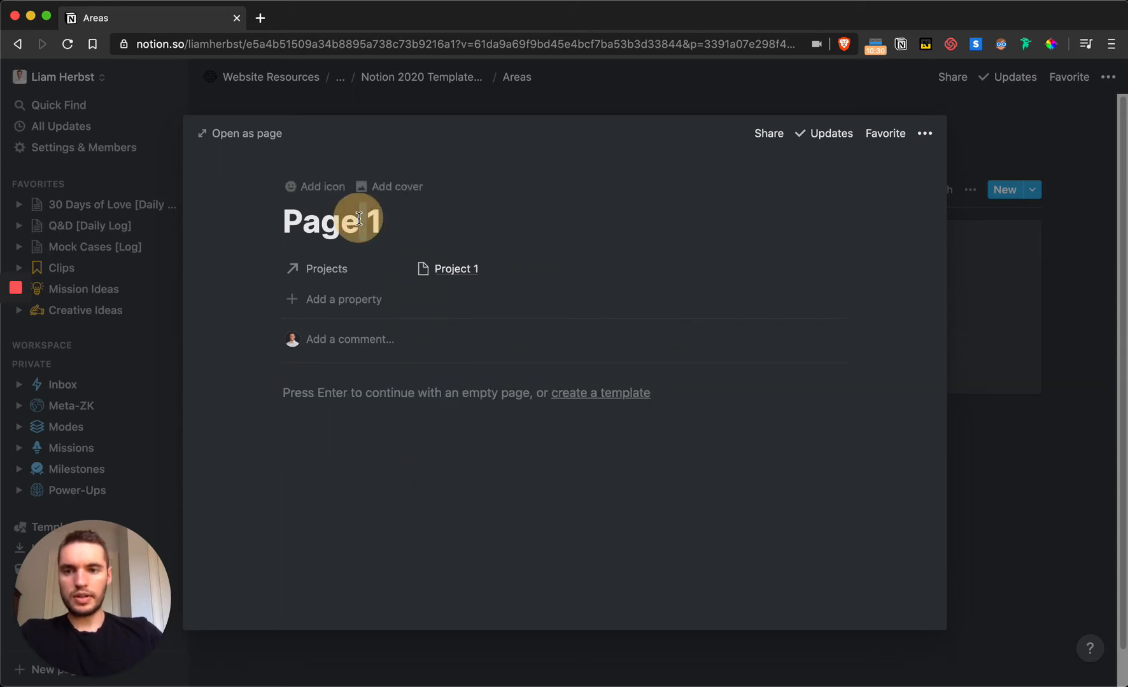
{"action": "triple_click", "coordinate": [359, 219]}
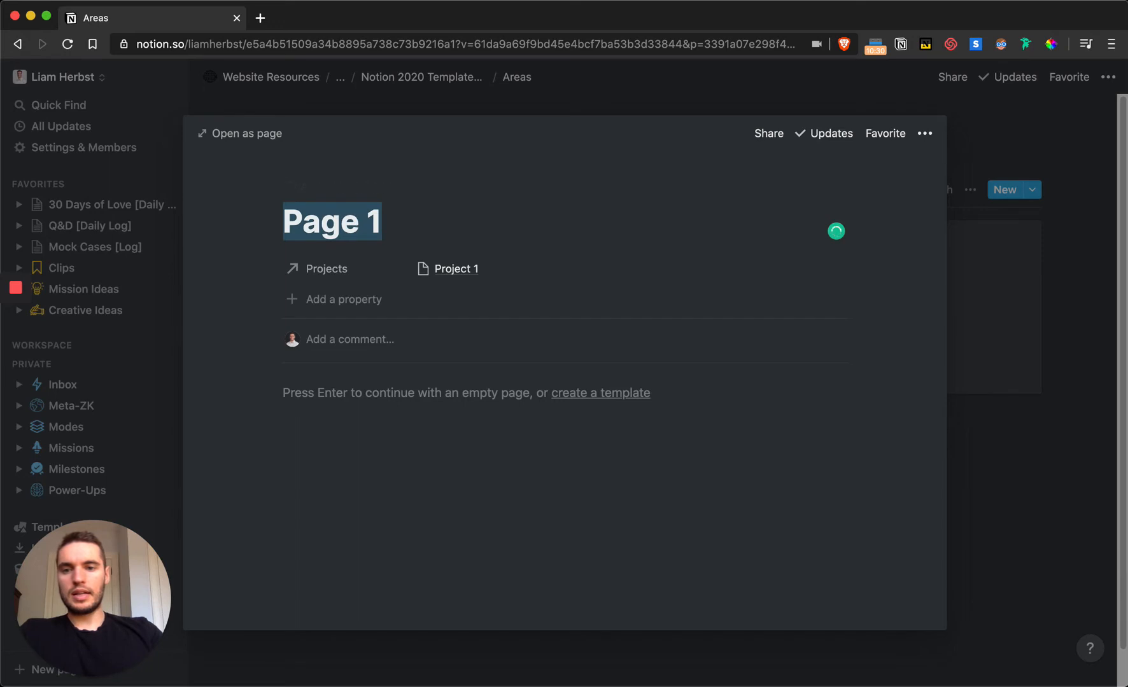
{"action": "key", "text": "BackSpace"}
{"action": "type", "text": "Area 1"}
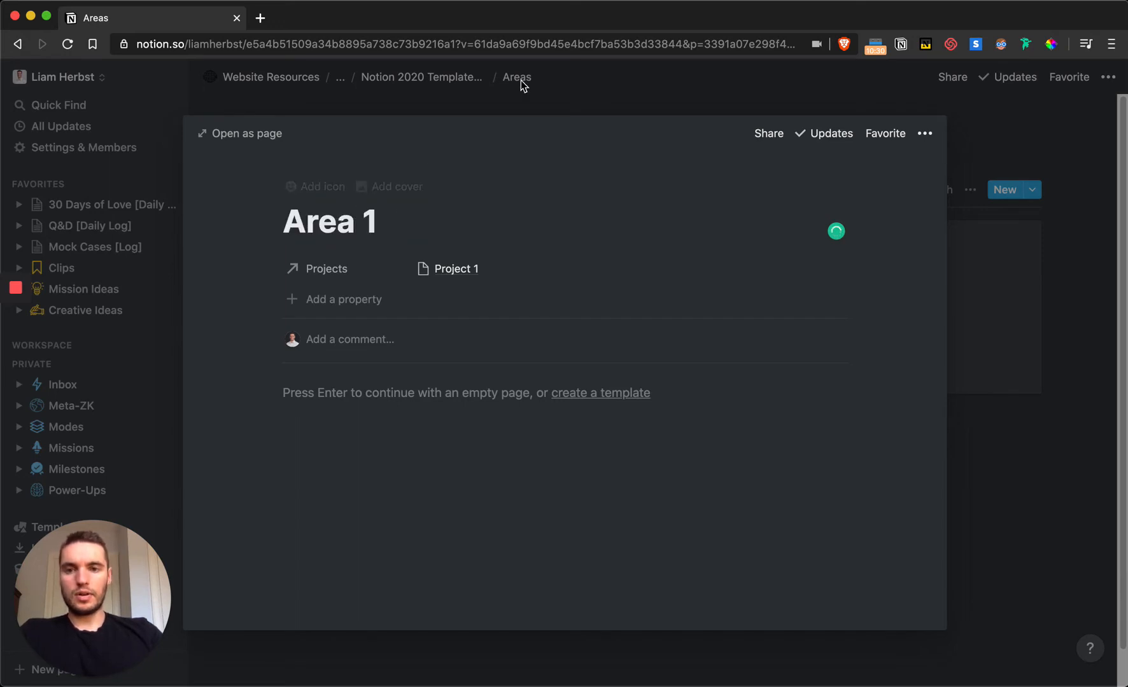
{"action": "left_click", "coordinate": [555, 92]}
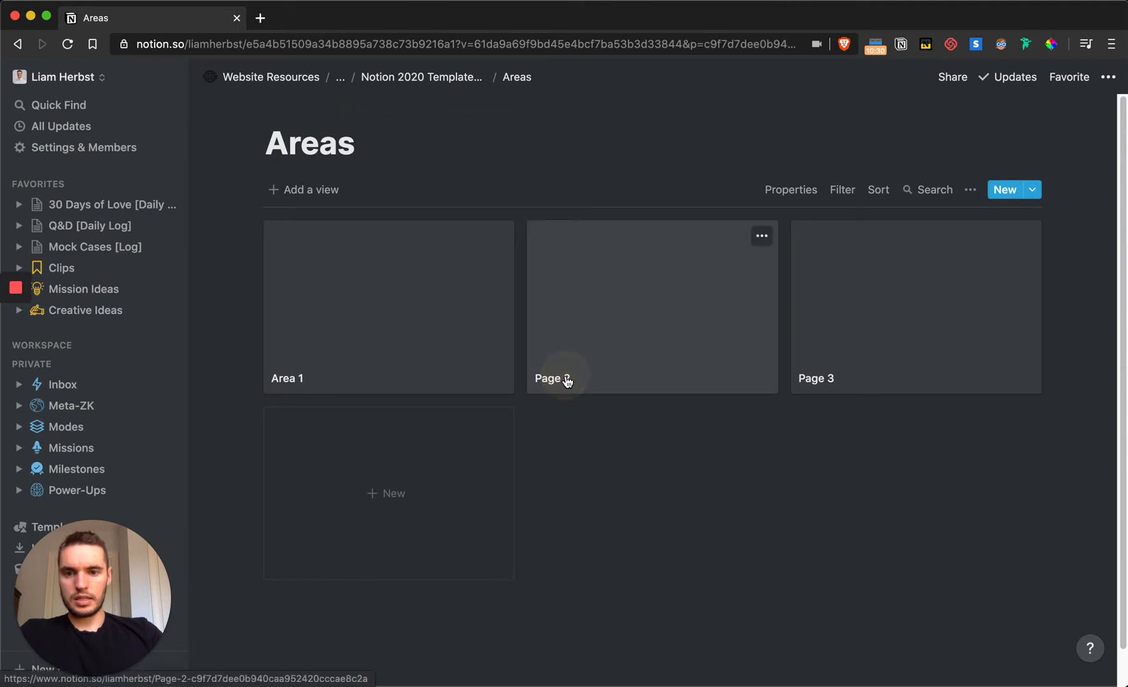
- Open Page 2 in the Areas gallery and rename it as Area 2
{"action": "left_click", "coordinate": [528, 318]}
{"action": "triple_click", "coordinate": [322, 224]}
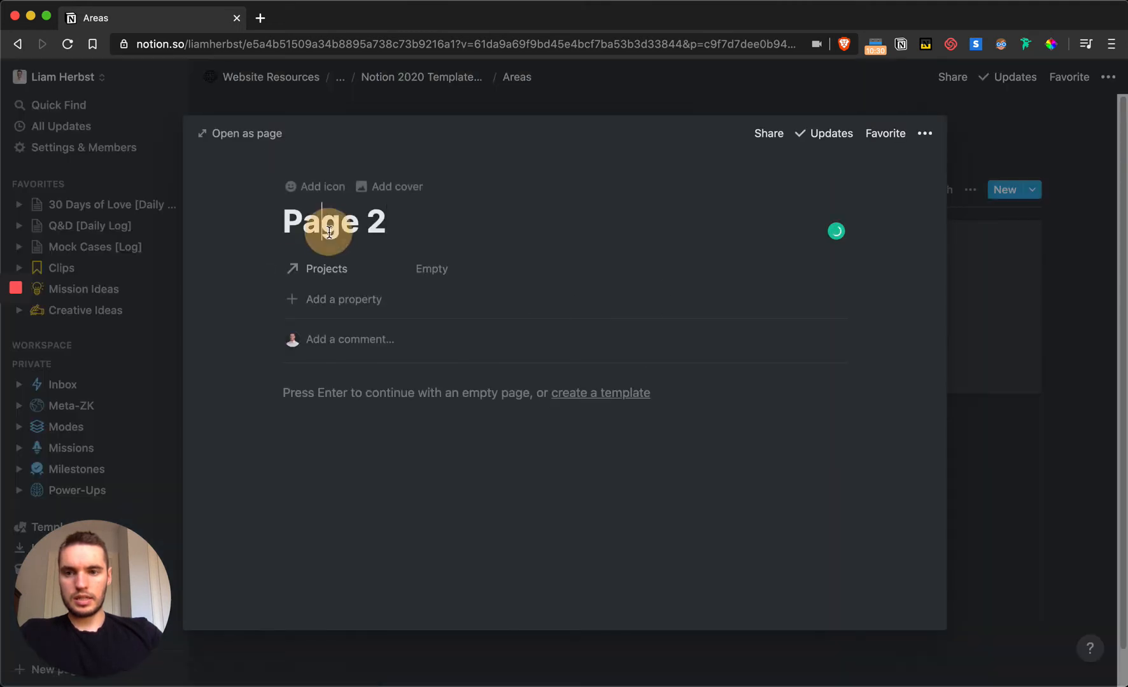
{"action": "type", "text": "Area 2"}
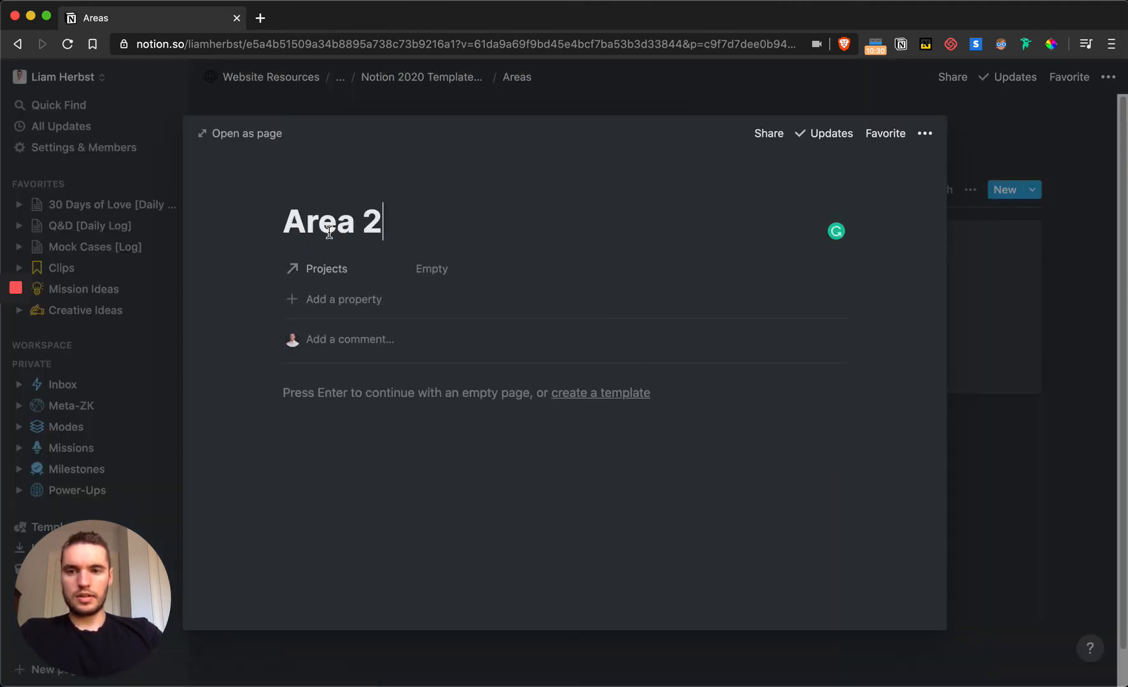
{"action": "left_click", "coordinate": [634, 69]}
- Open Page 3 in the Areas gallery and rename it as Area 3
{"action": "left_click", "coordinate": [880, 364]}
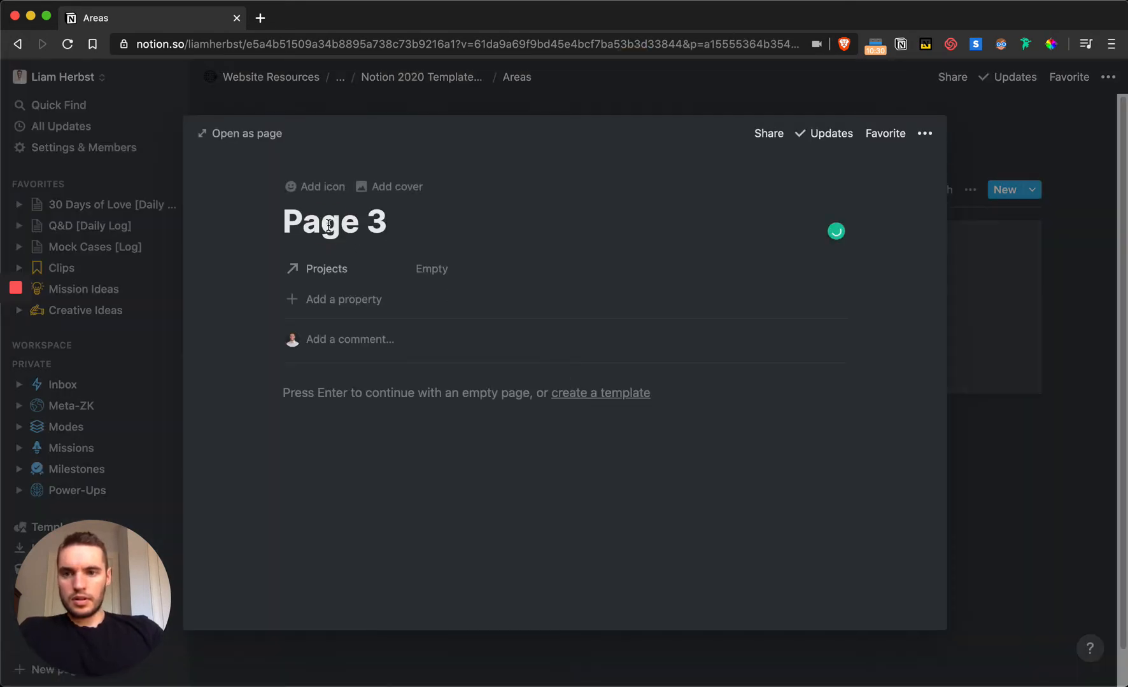
{"action": "triple_click", "coordinate": [322, 221]}
{"action": "type", "text": "Area 3"}
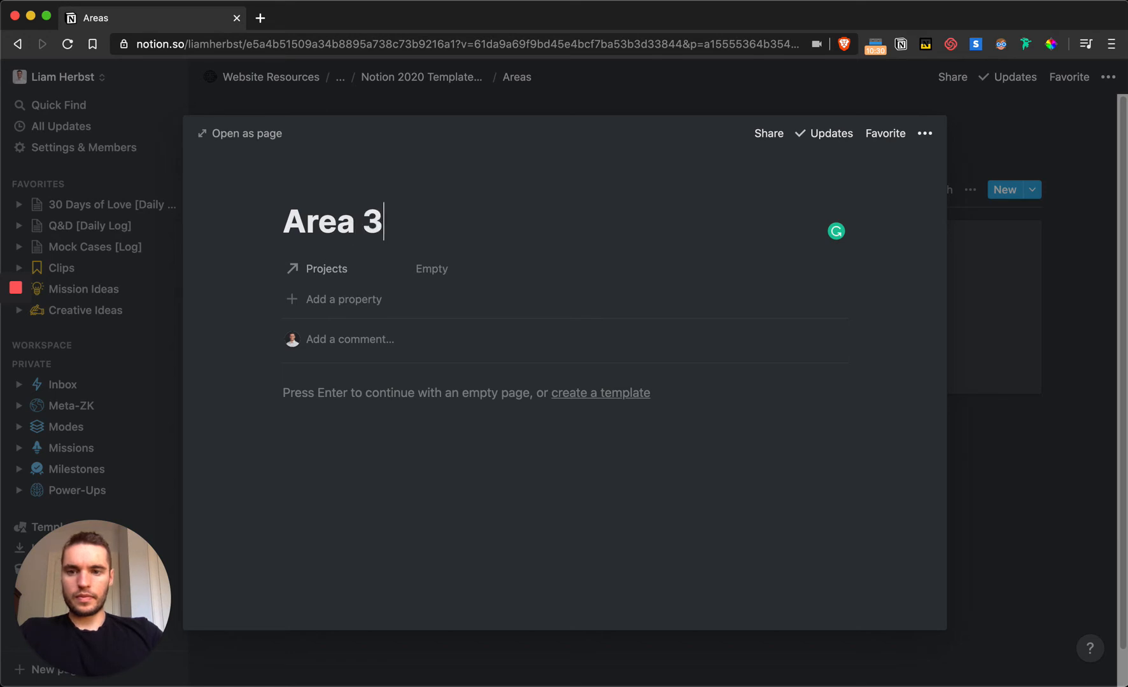
{"action": "key", "text": "Return"}
{"action": "left_click", "coordinate": [649, 99]}
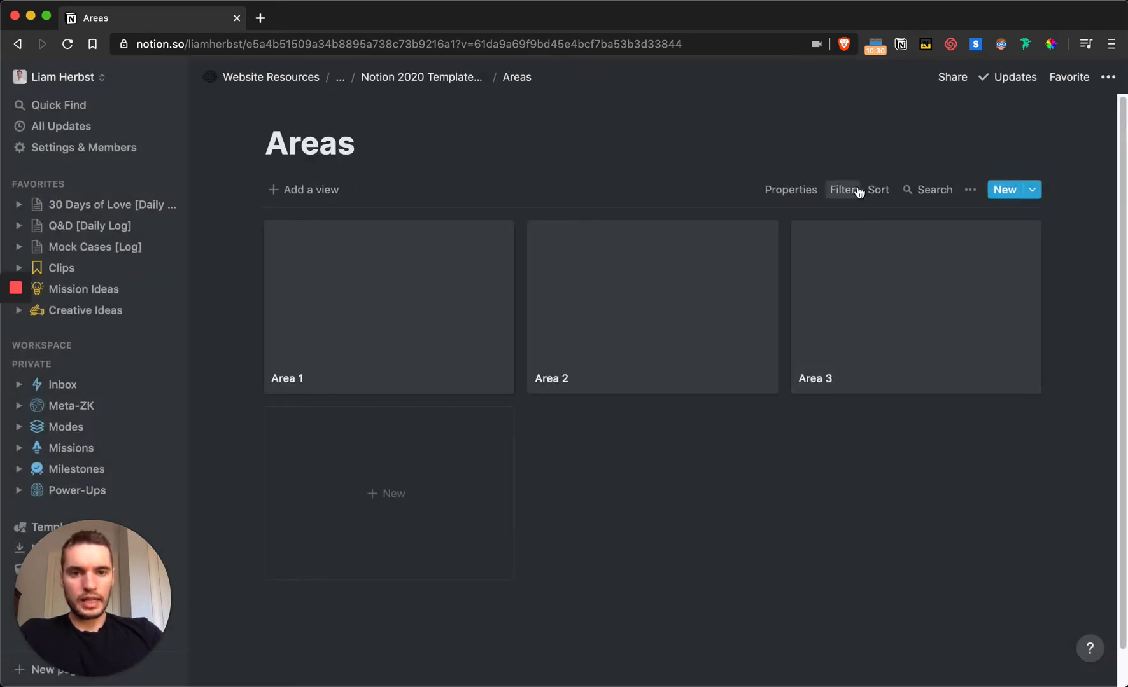
- Set the Areas gallery view's card preview to None and its card size to Large, leaving Projects hidden on the cards
{"action": "left_click", "coordinate": [806, 191]}
{"action": "left_click", "coordinate": [894, 250]}
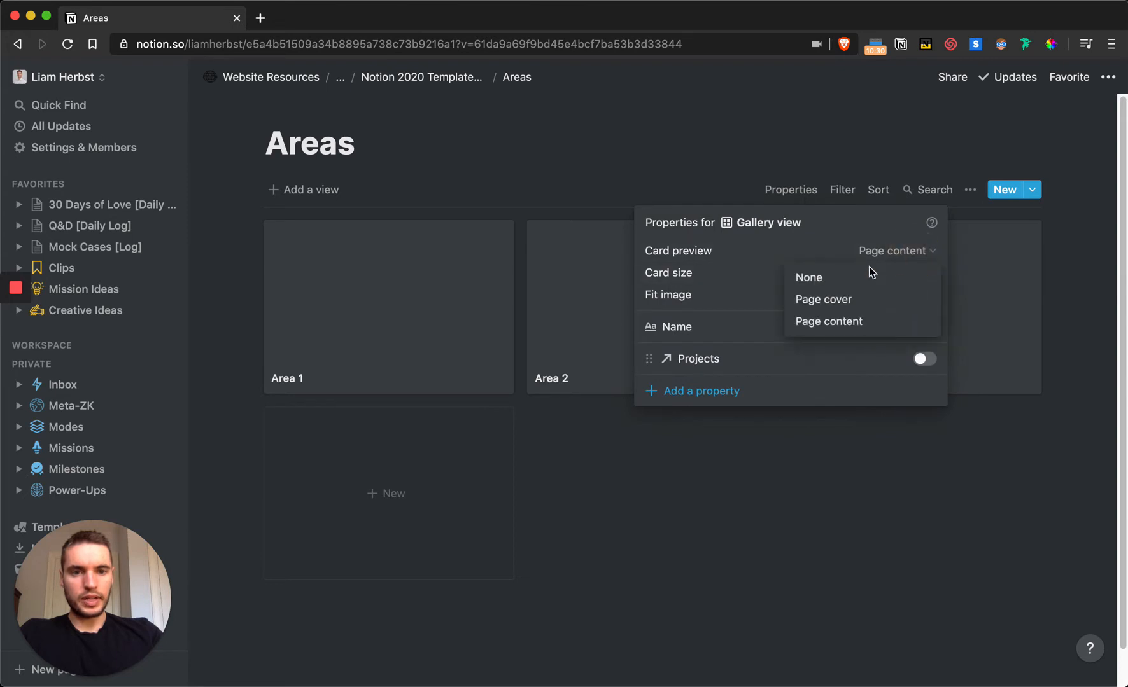
{"action": "left_click", "coordinate": [844, 278]}
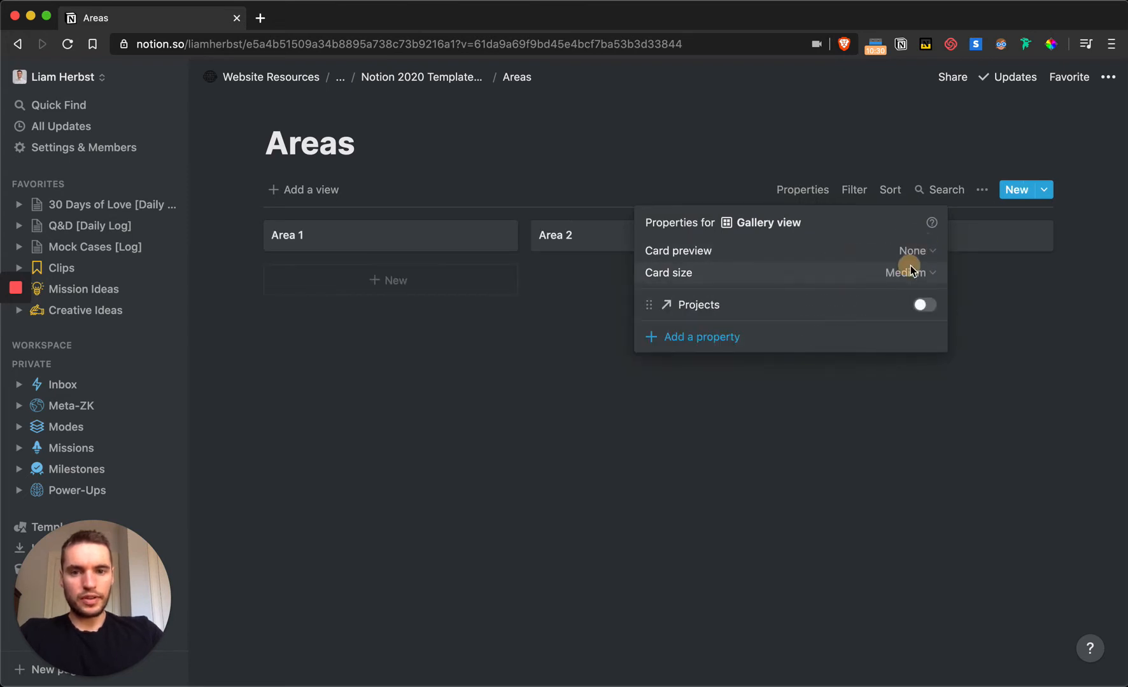
{"action": "left_click", "coordinate": [910, 273]}
{"action": "left_click", "coordinate": [826, 343]}
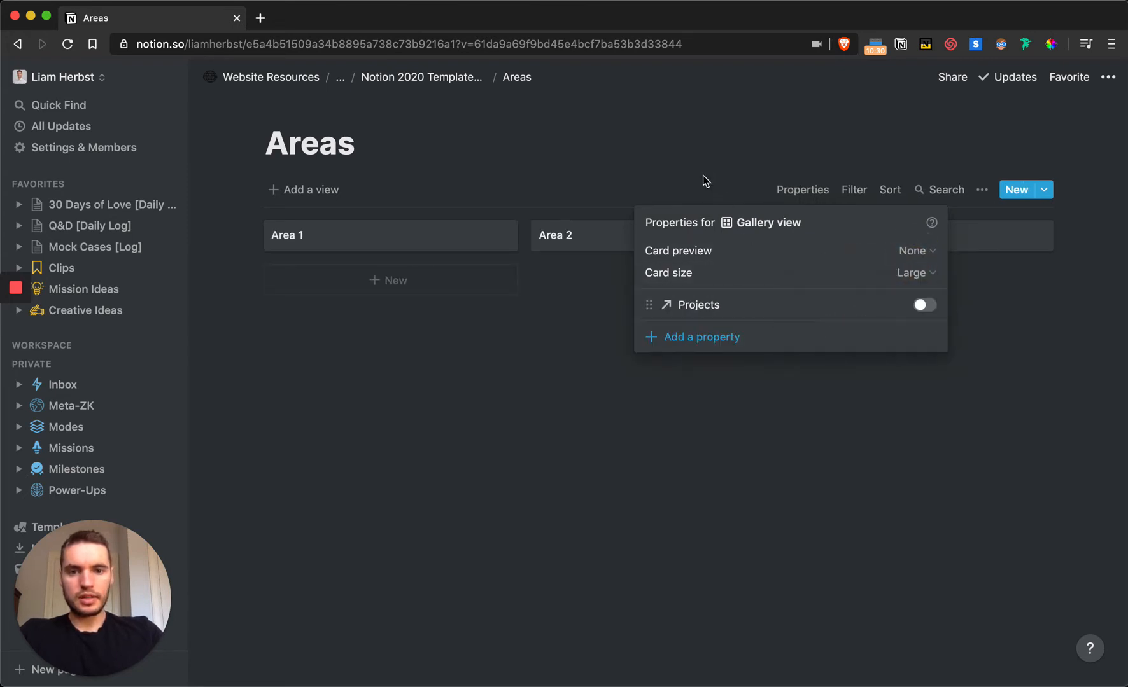
{"action": "left_click", "coordinate": [926, 305]}
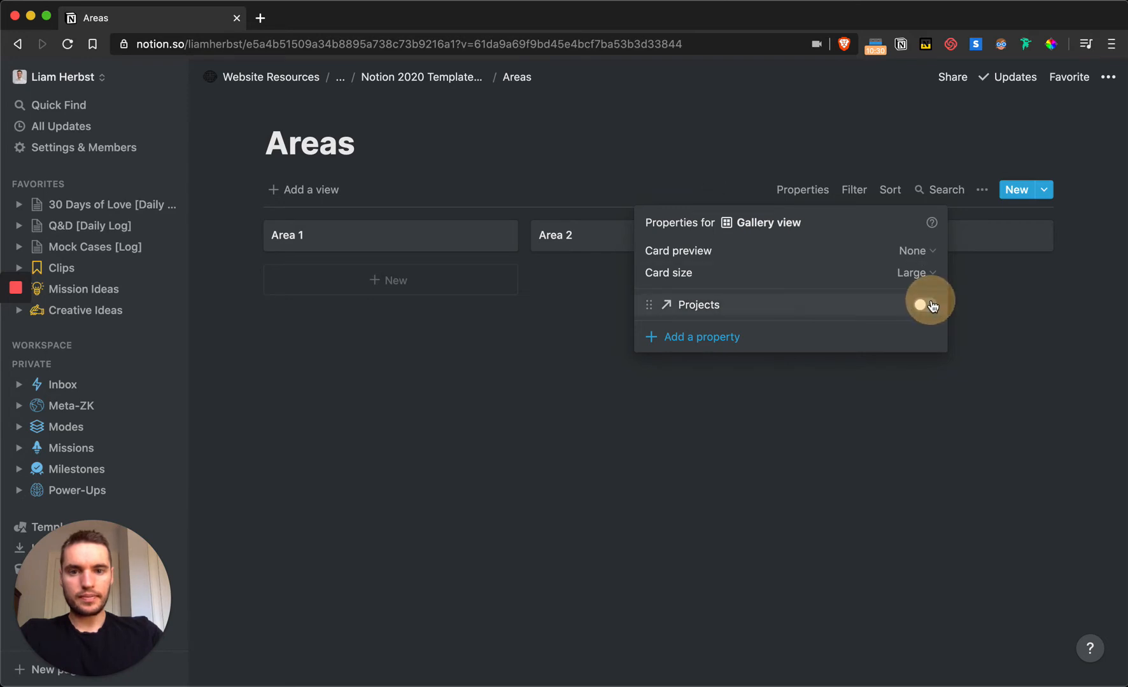
{"action": "left_click", "coordinate": [927, 306]}
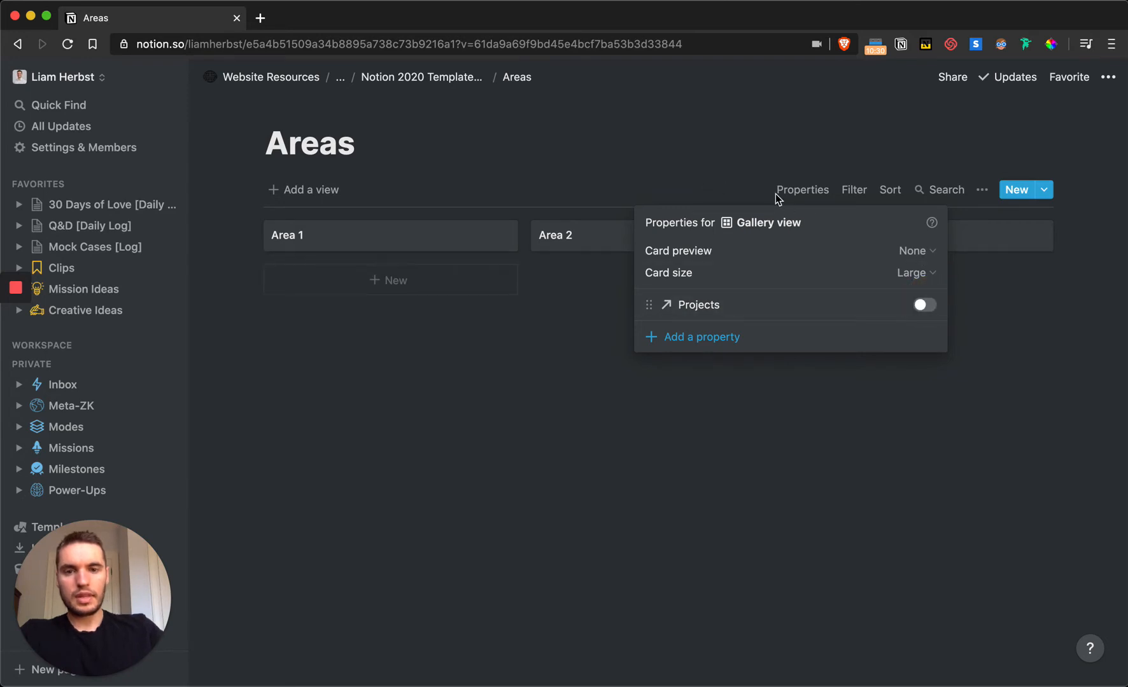
{"action": "left_click", "coordinate": [637, 125]}
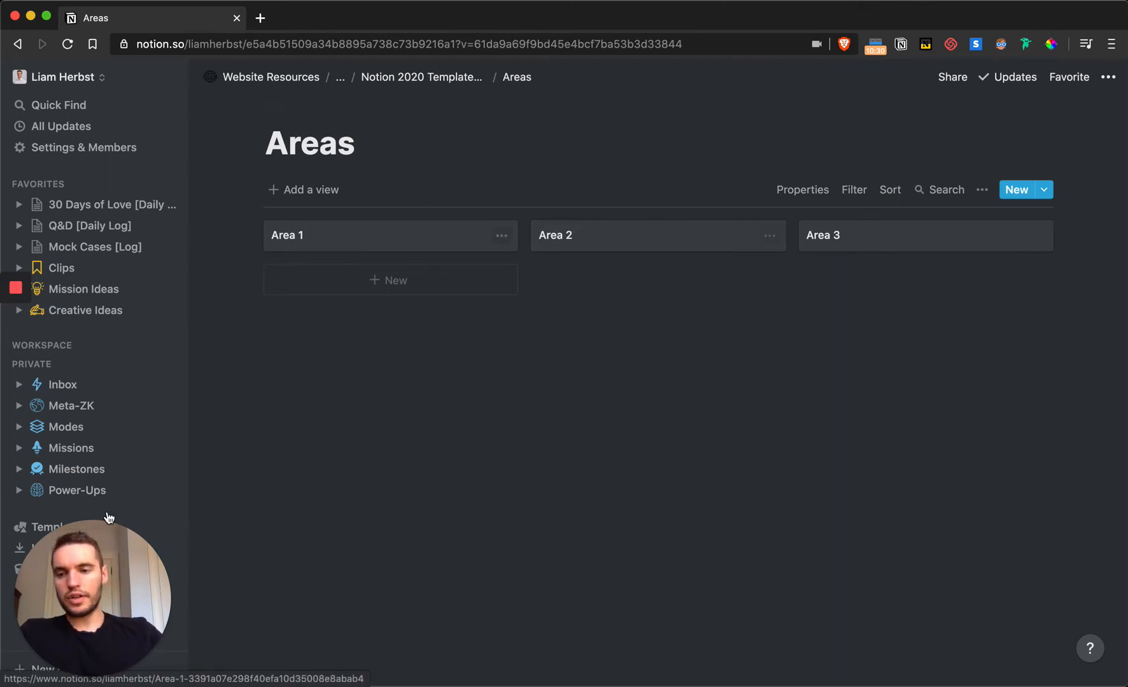
- Add the description "The key areas of life to focus on" to the Areas database
{"action": "left_click", "coordinate": [435, 112]}
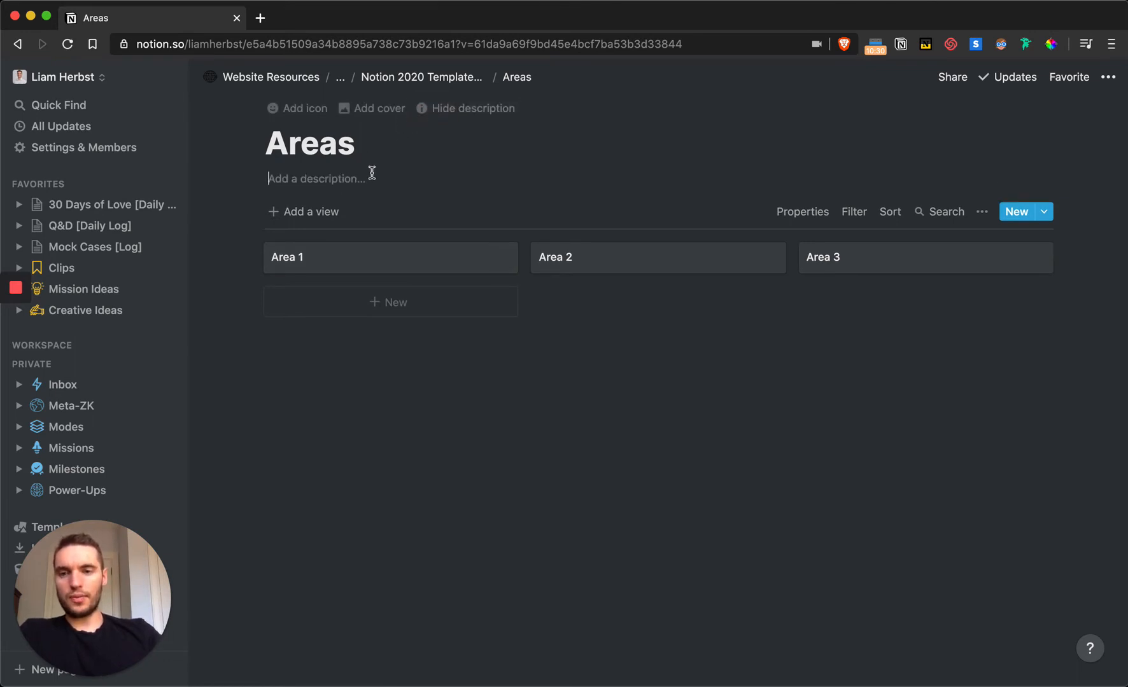
{"action": "type", "text": "This"}
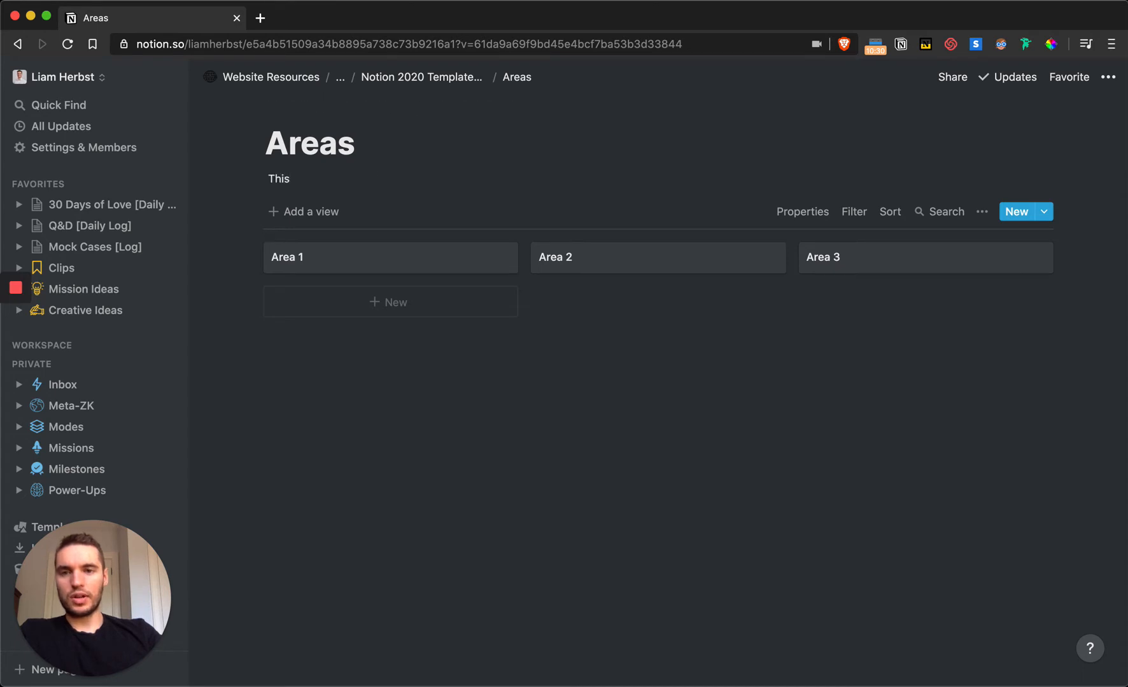
{"action": "key", "text": "BackSpace"}
{"action": "key", "text": "BackSpace"}
{"action": "key", "text": "BackSpace"}
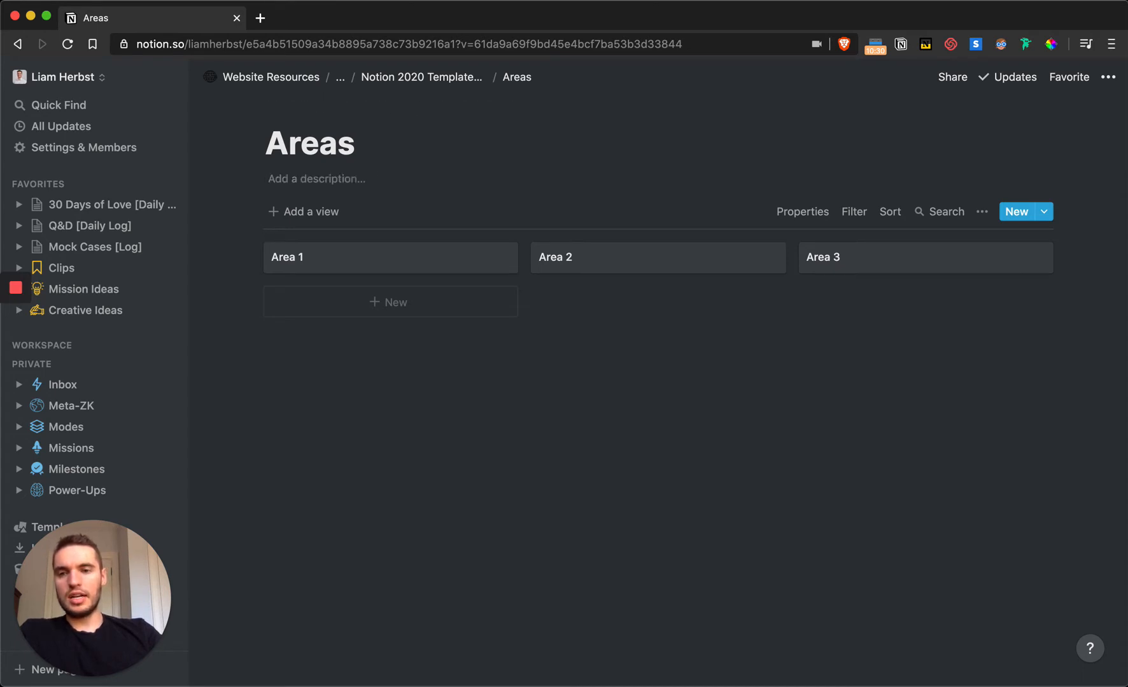
{"action": "type", "text": "The key areas of life to focus on"}
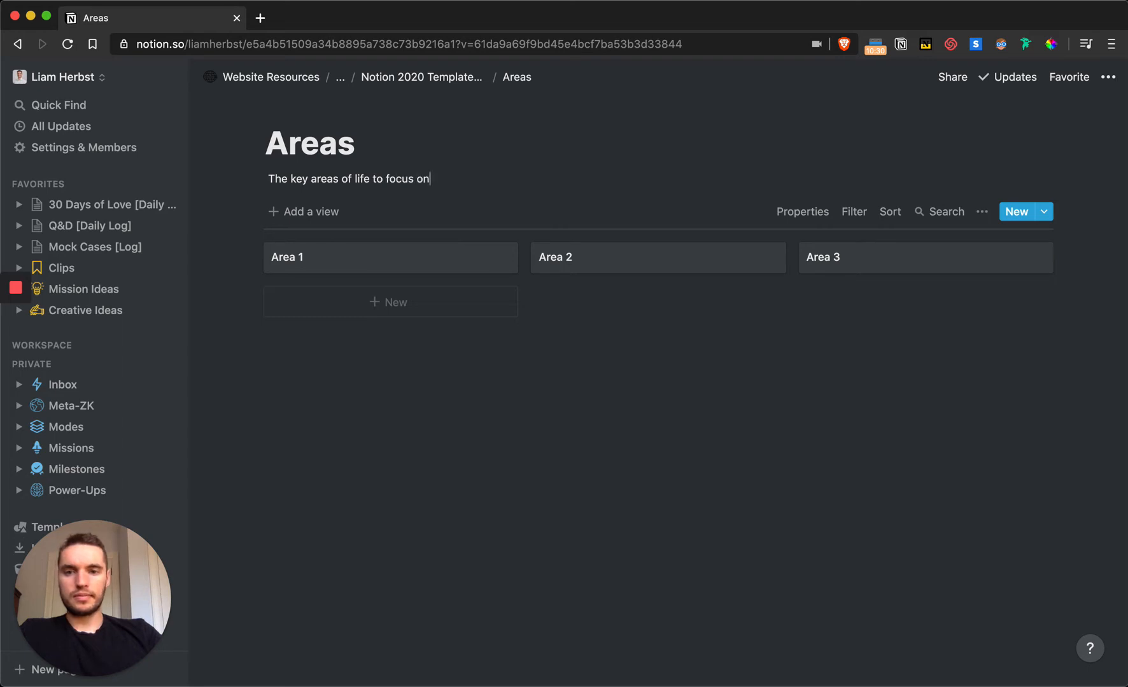
{"action": "type", "text": "sr"}
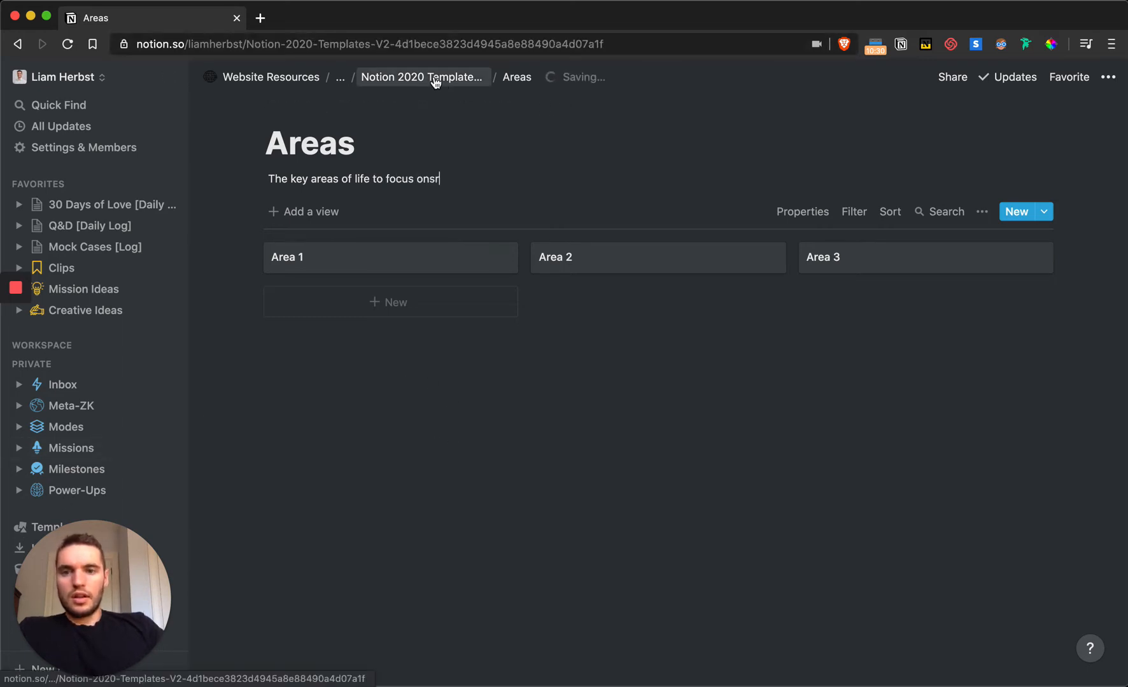
- Open the Projects database from Notion 2020 Templates V2 and delete its Page 1 card
{"action": "left_click", "coordinate": [434, 78]}
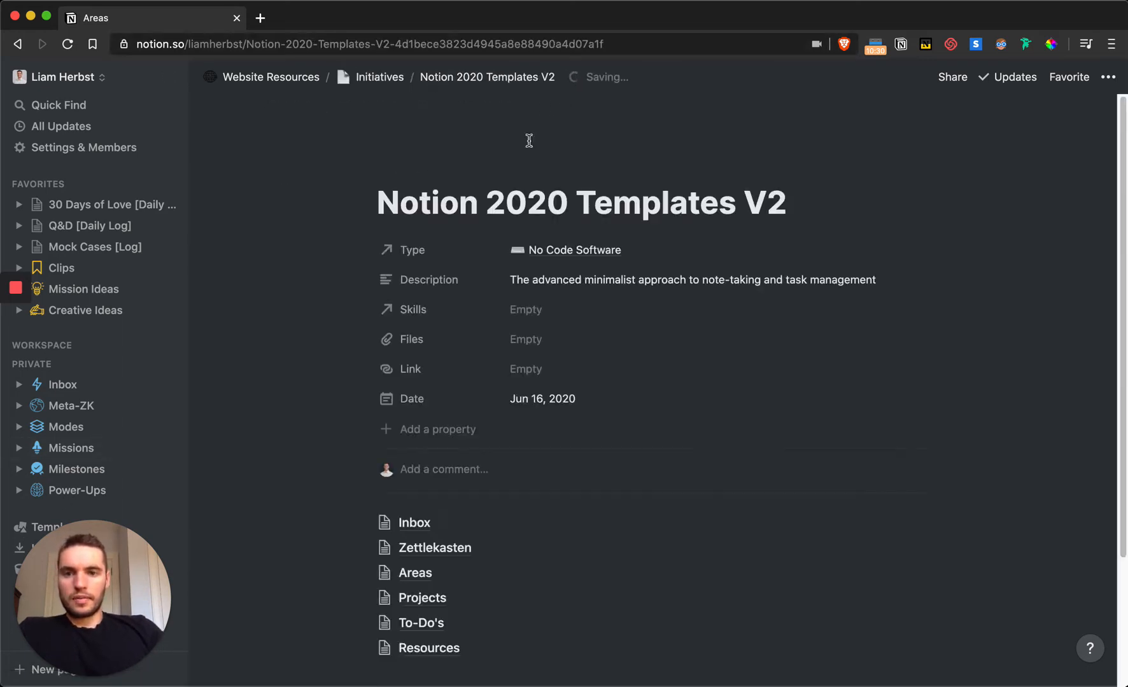
{"action": "scroll", "coordinate": [542, 501], "scroll_direction": "down", "scroll_amount": 1}
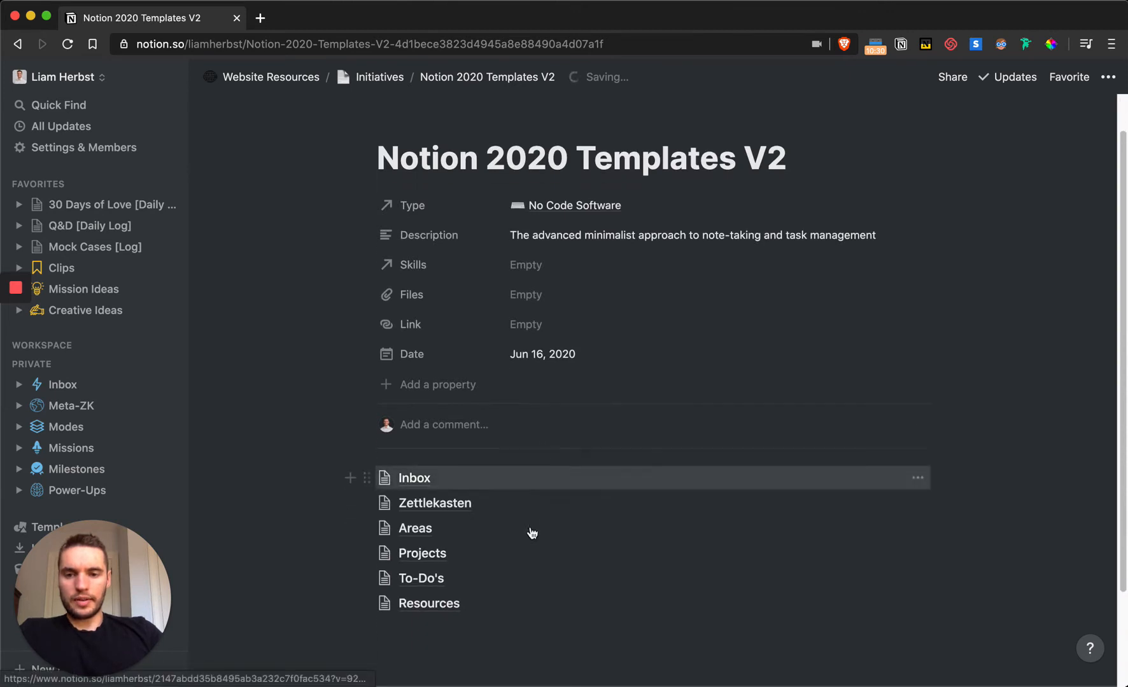
{"action": "left_click", "coordinate": [422, 544]}
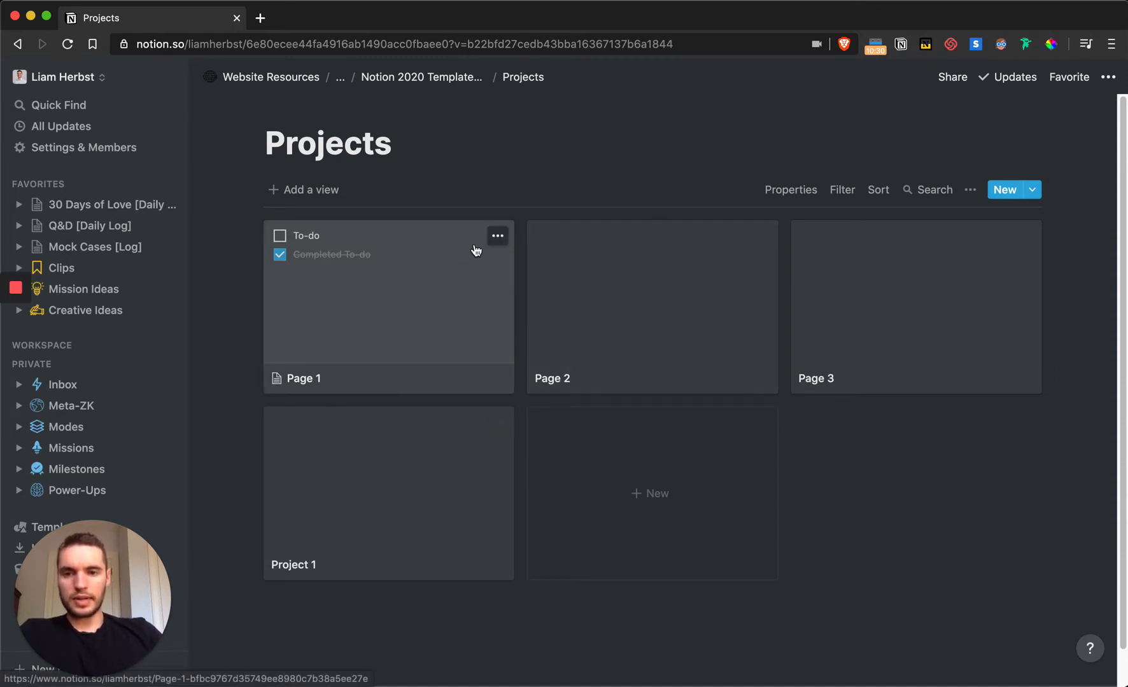
{"action": "left_click", "coordinate": [494, 237]}
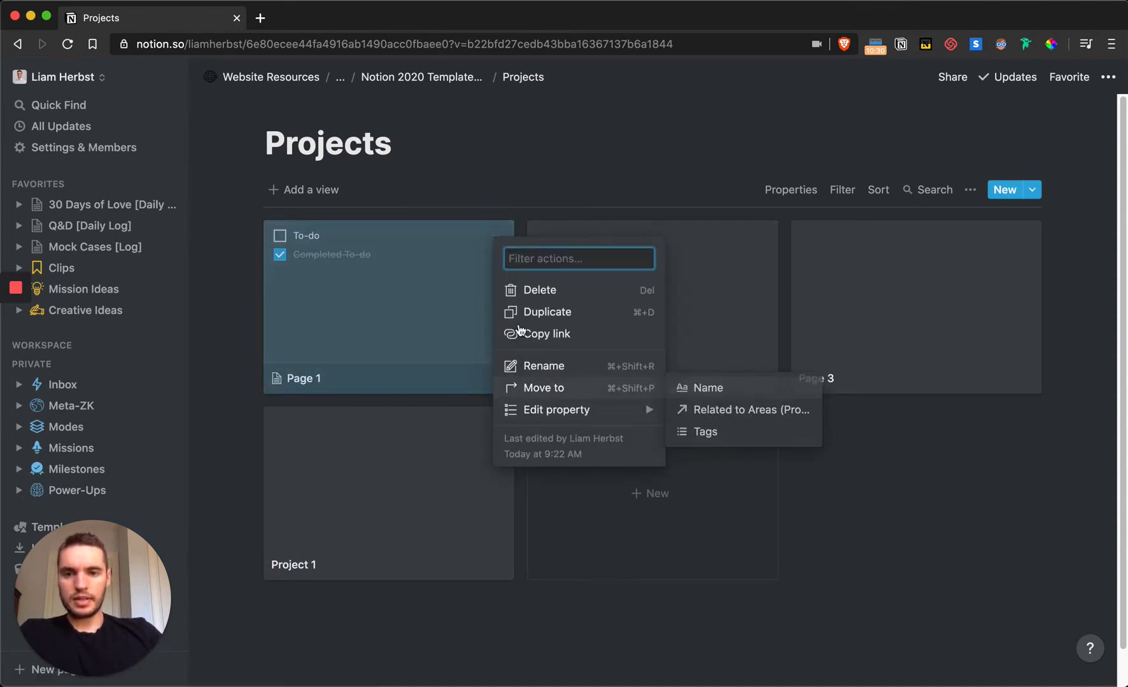
{"action": "left_click", "coordinate": [538, 291]}
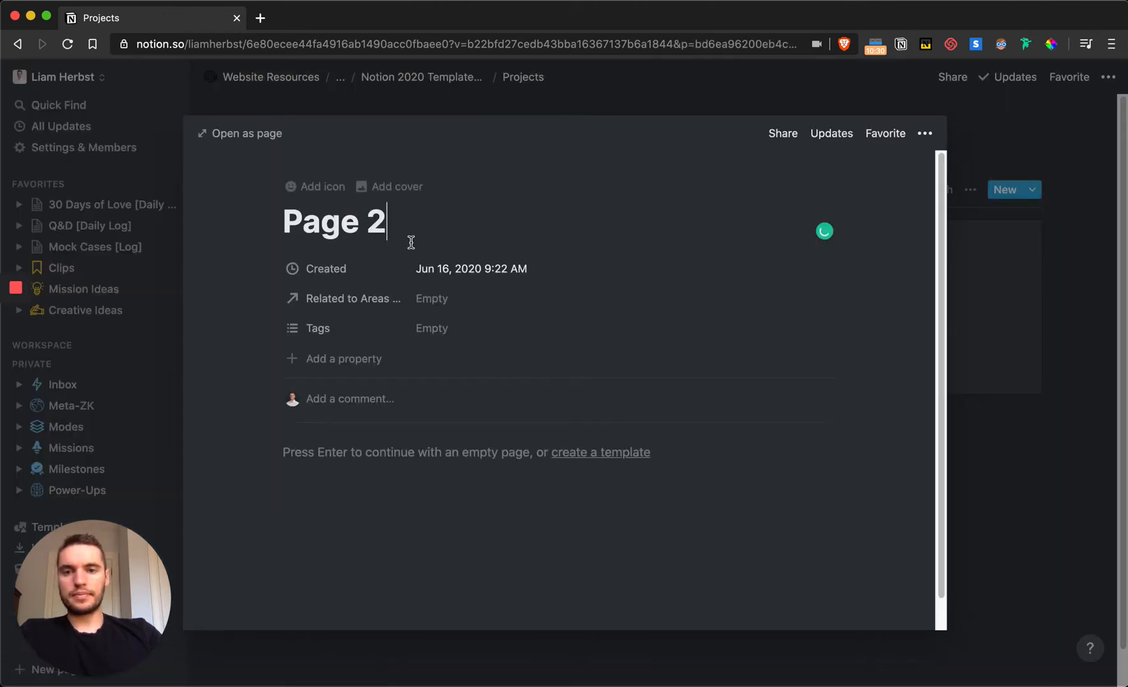
- Rename Page 2 in the Projects database as Project 2 and close it
{"action": "triple_click", "coordinate": [380, 223]}
{"action": "type", "text": "Pr/j"}
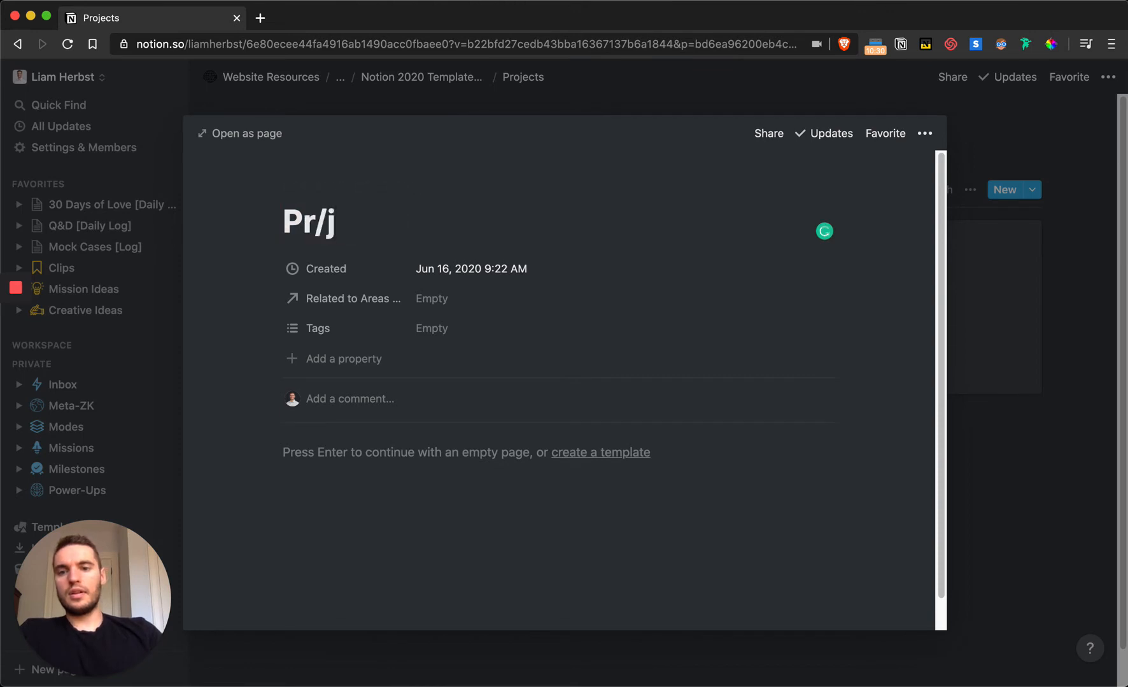
{"action": "key", "text": "BackSpace"}
{"action": "key", "text": "BackSpace"}
{"action": "type", "text": "oject 2"}
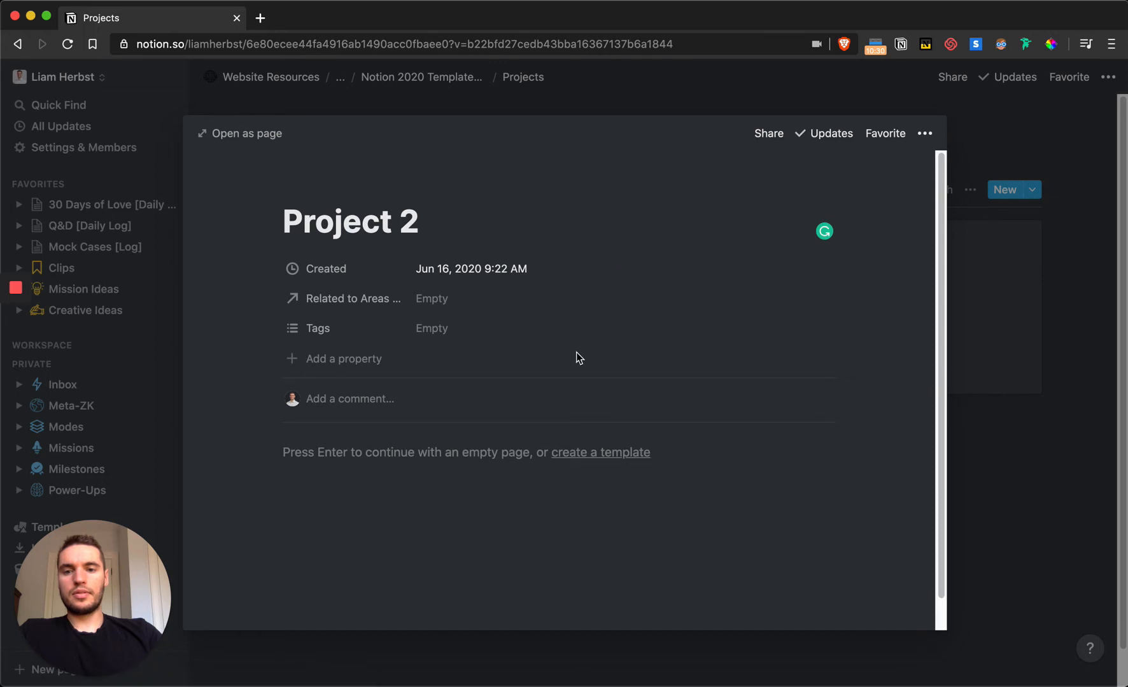
{"action": "key", "text": "Escape"}
- Open Page 3 in the Projects database, rename it as Project 3 and start its empty page body
{"action": "left_click", "coordinate": [597, 377]}
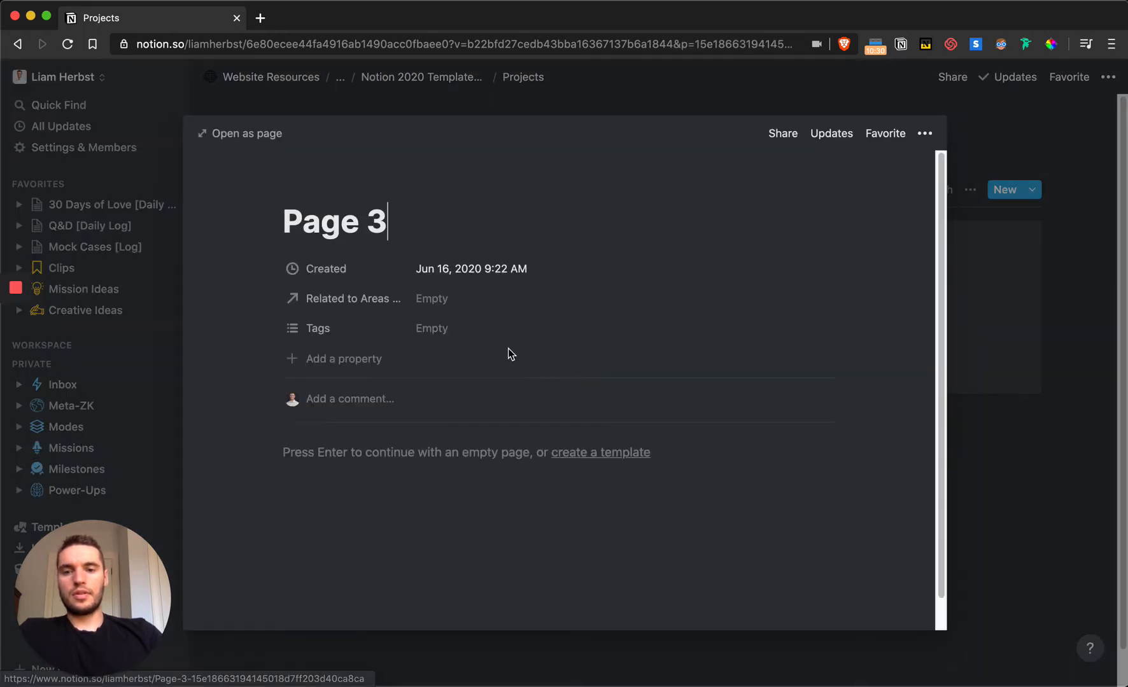
{"action": "key", "text": "BackSpace"}
{"action": "key", "text": "BackSpace"}
{"action": "key", "text": "BackSpace"}
{"action": "key", "text": "BackSpace"}
{"action": "key", "text": "BackSpace"}
{"action": "key", "text": "BackSpace"}
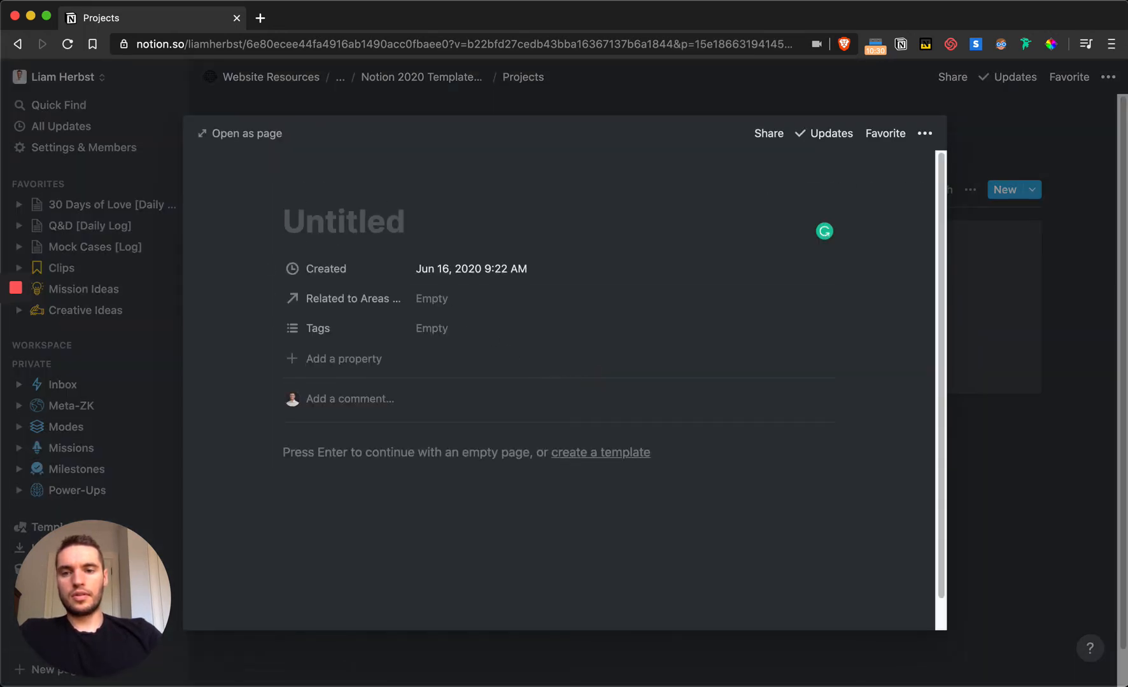
{"action": "type", "text": "Project 3"}
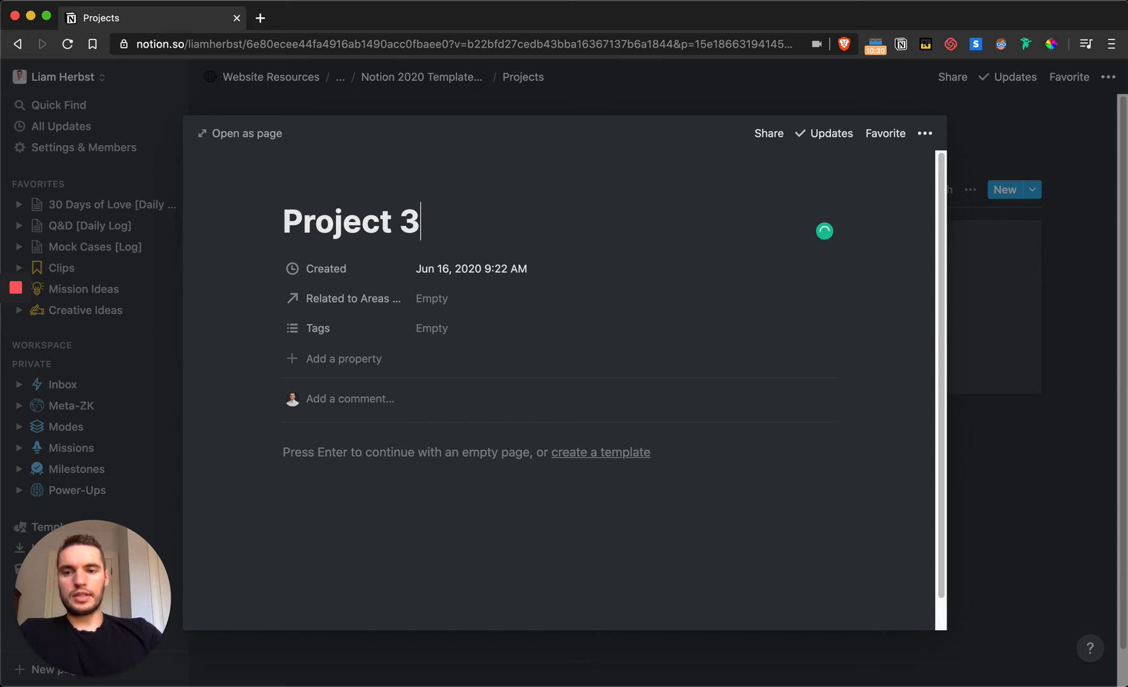
{"action": "key", "text": "Return"}
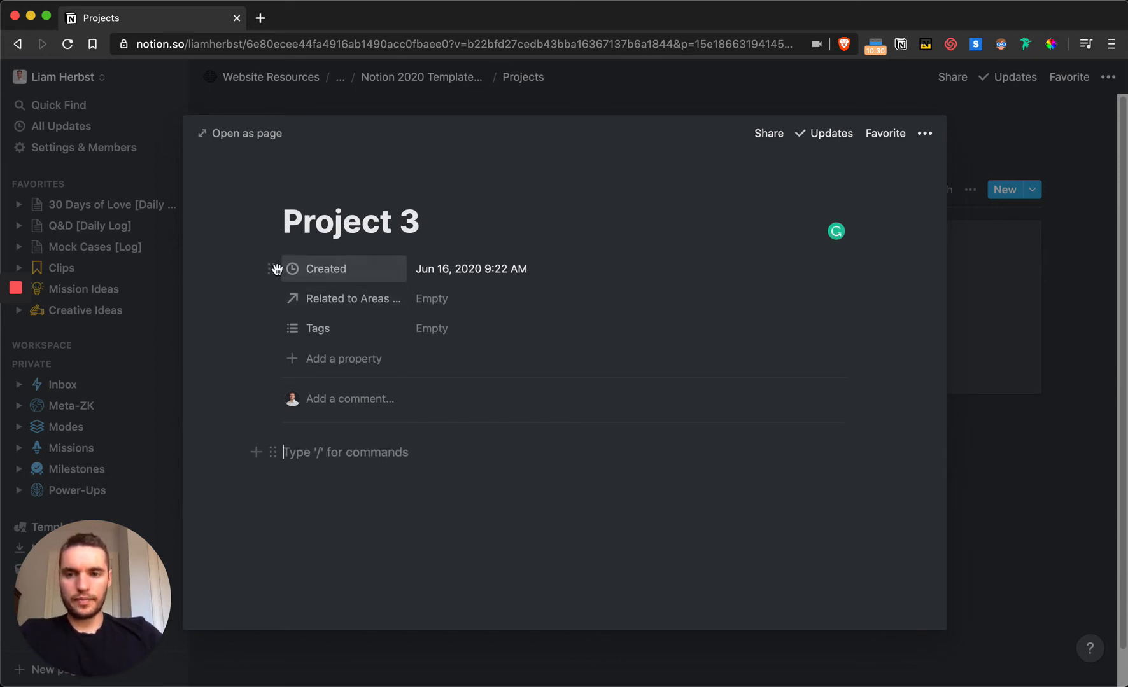
- Rename the Related to Areas property of Project 3 as Area and reorder the properties to Tags, Area, Created
{"action": "left_click", "coordinate": [274, 288]}
{"action": "left_click_drag", "start_coordinate": [273, 328], "coordinate": [274, 329]}
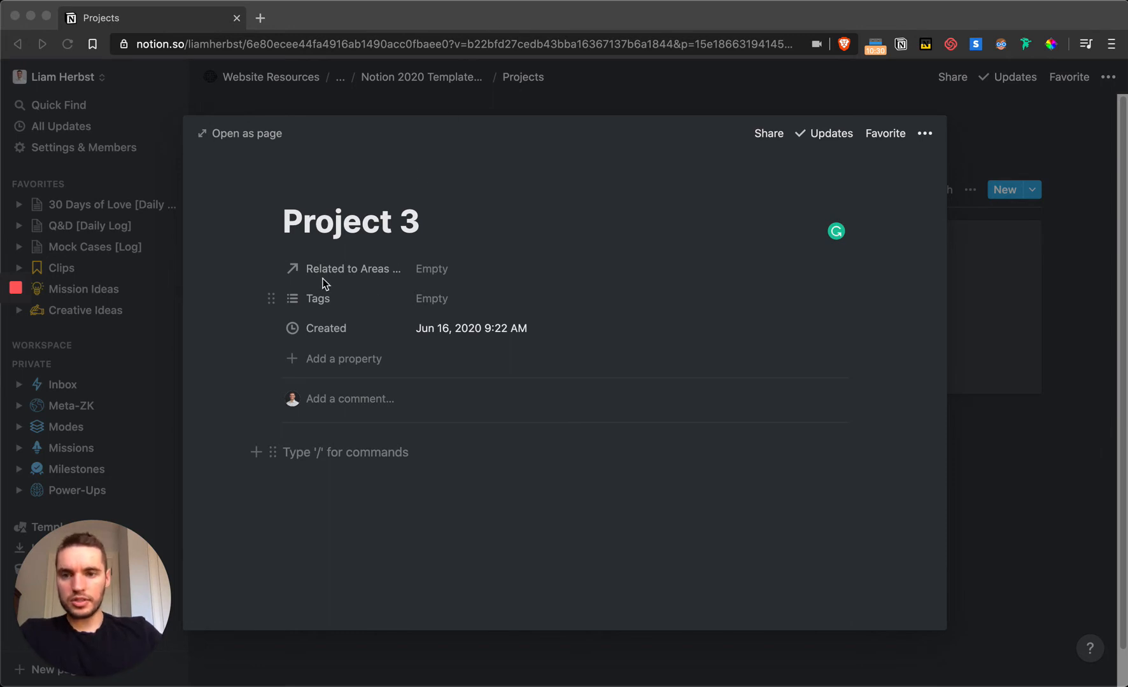
{"action": "left_click", "coordinate": [368, 270]}
{"action": "type", "text": "Area"}
{"action": "key", "text": "Return"}
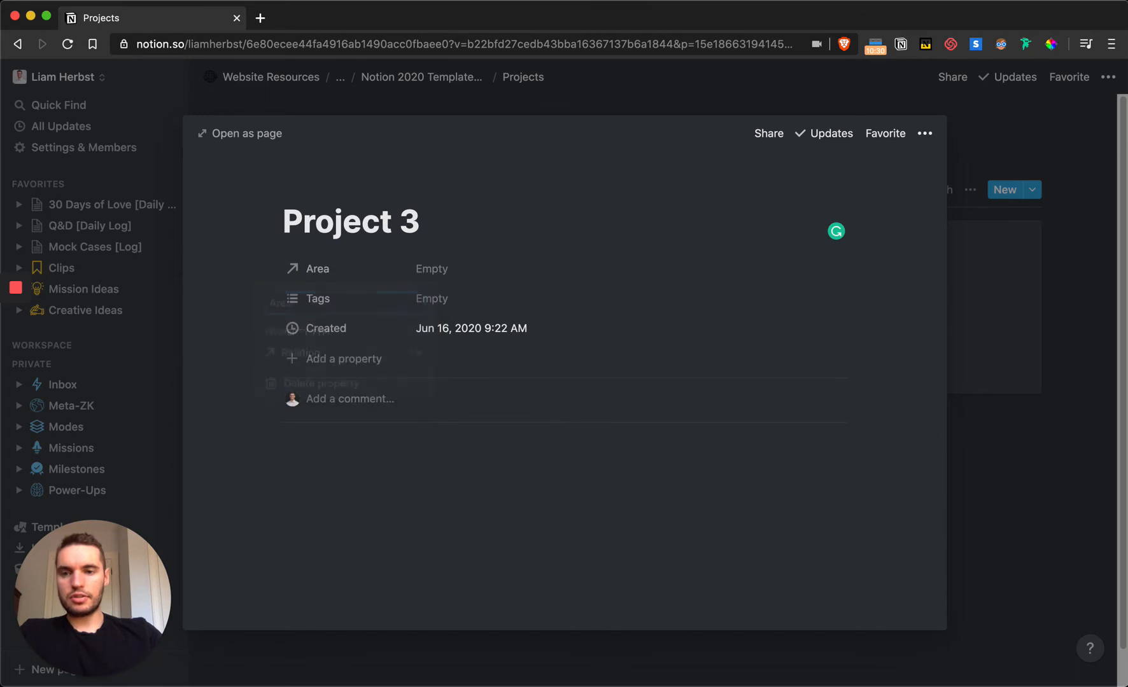
{"action": "left_click_drag", "start_coordinate": [270, 268], "coordinate": [274, 312]}
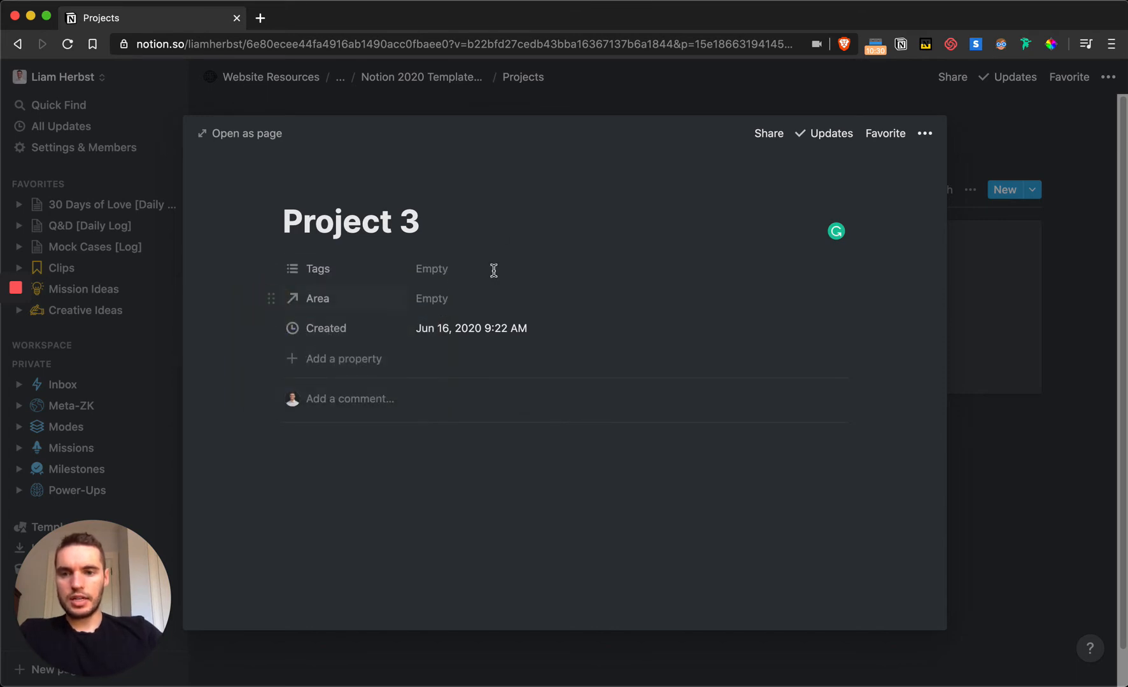
- Change the type of Project 3's Created property to Date
{"action": "left_click", "coordinate": [312, 331]}
{"action": "left_click", "coordinate": [325, 417]}
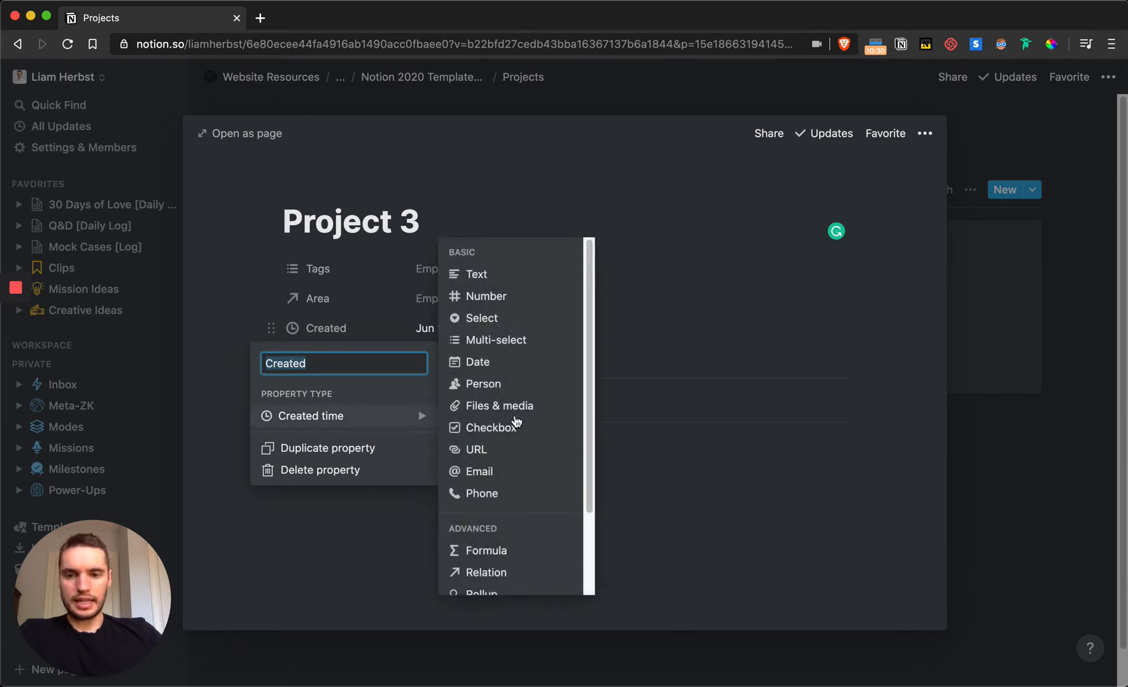
{"action": "scroll", "coordinate": [516, 427], "scroll_direction": "down", "scroll_amount": 3}
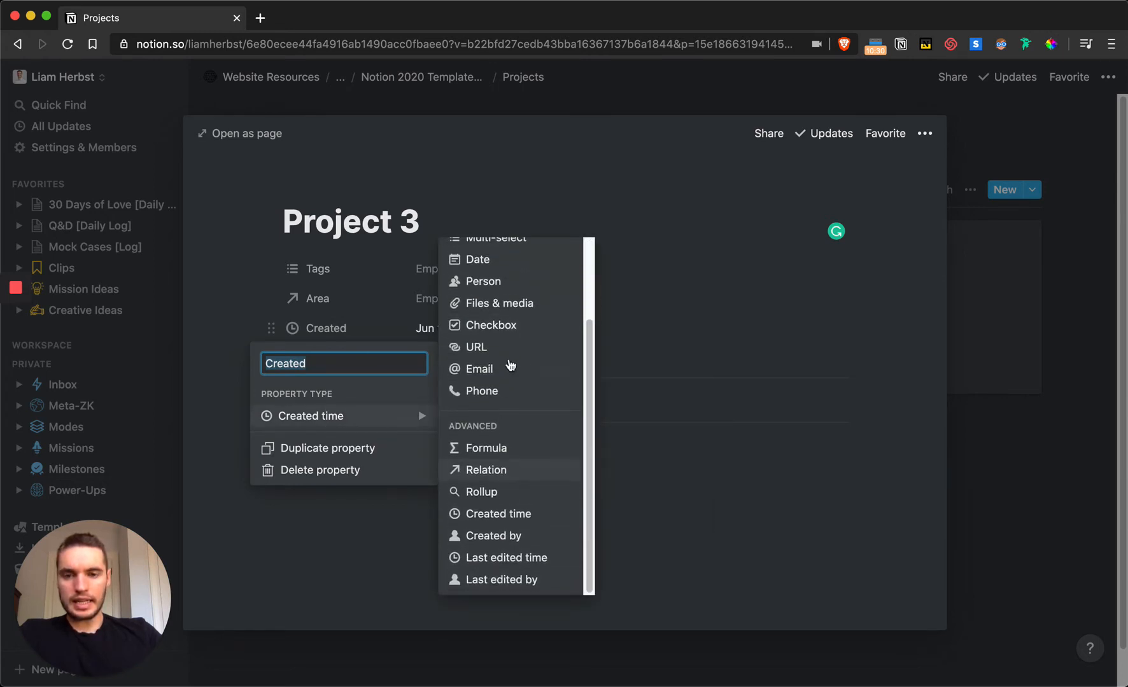
{"action": "scroll", "coordinate": [515, 395], "scroll_direction": "up", "scroll_amount": 3}
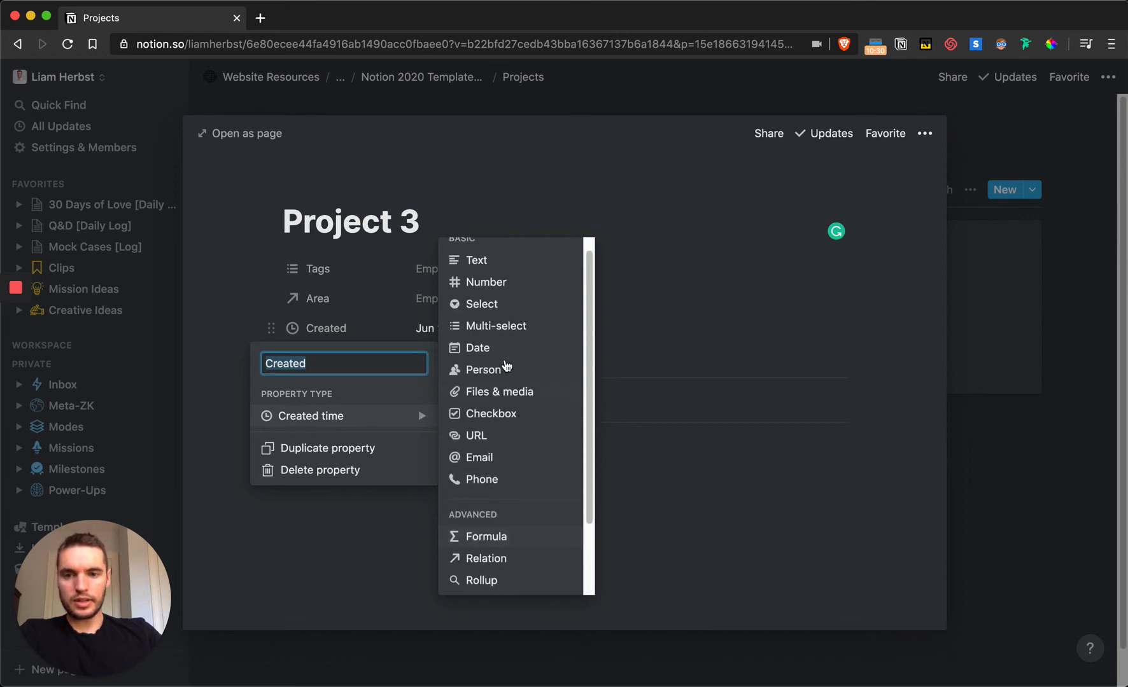
{"action": "left_click", "coordinate": [491, 349]}
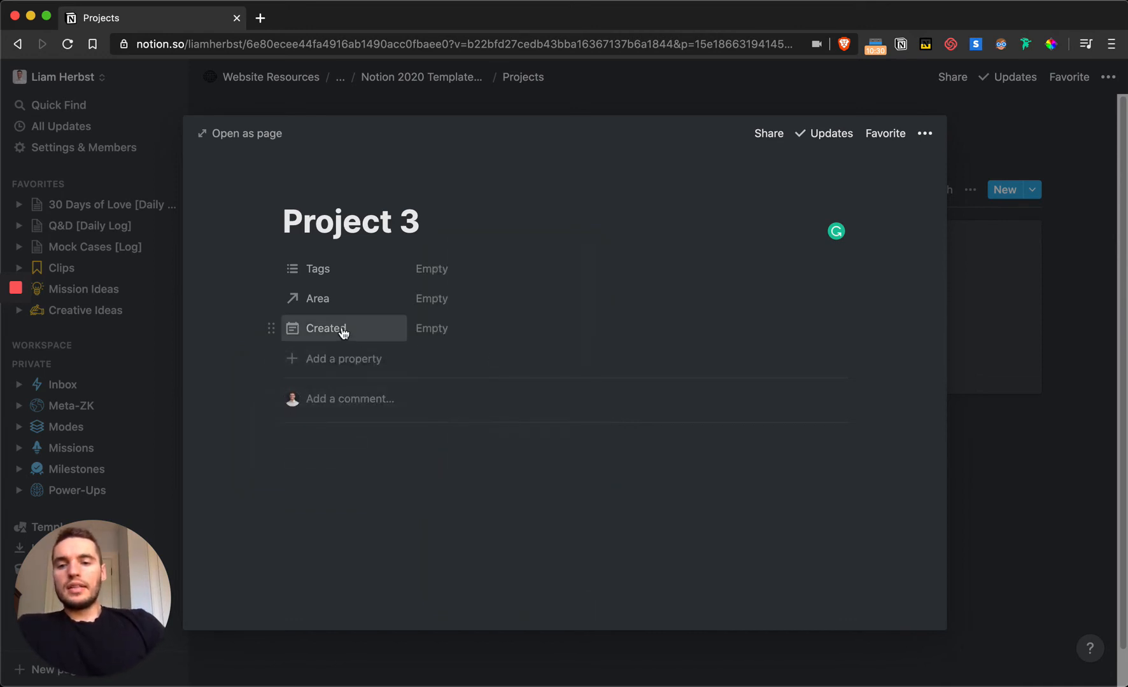
- Rename the Created date property of Project 3 as Duration
{"action": "left_click", "coordinate": [343, 330]}
{"action": "type", "text": "dura"}
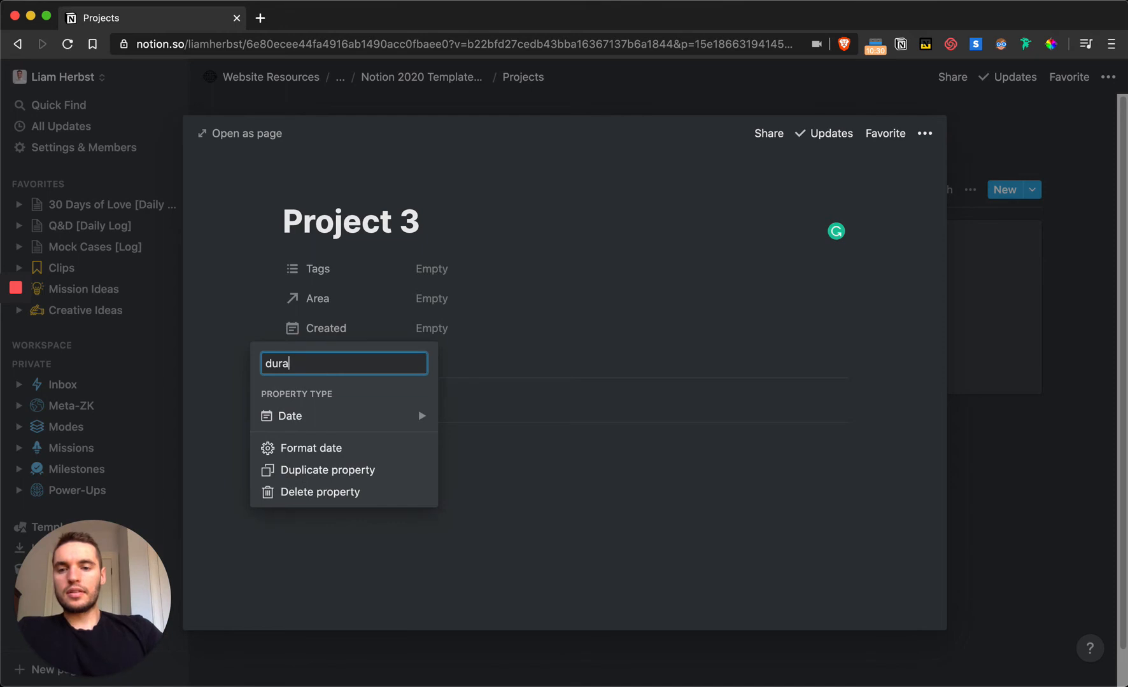
{"action": "key", "text": "BackSpace"}
{"action": "type", "text": "Du"}
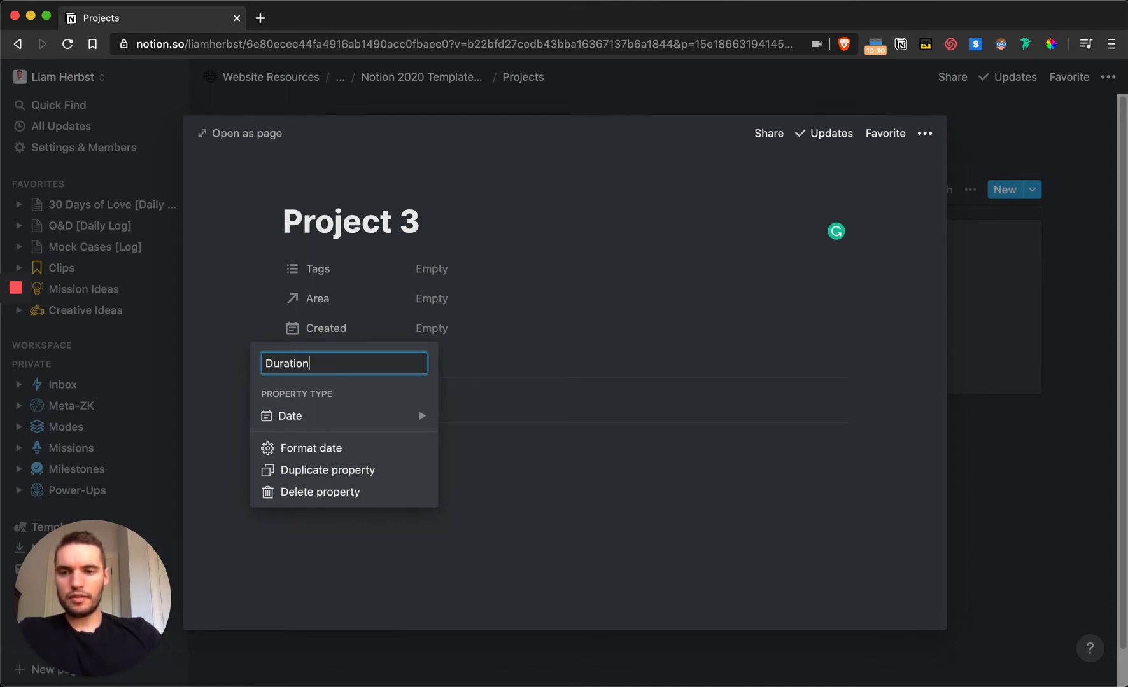
{"action": "key", "text": "Return"}
{"action": "key", "text": "super+Tab"}
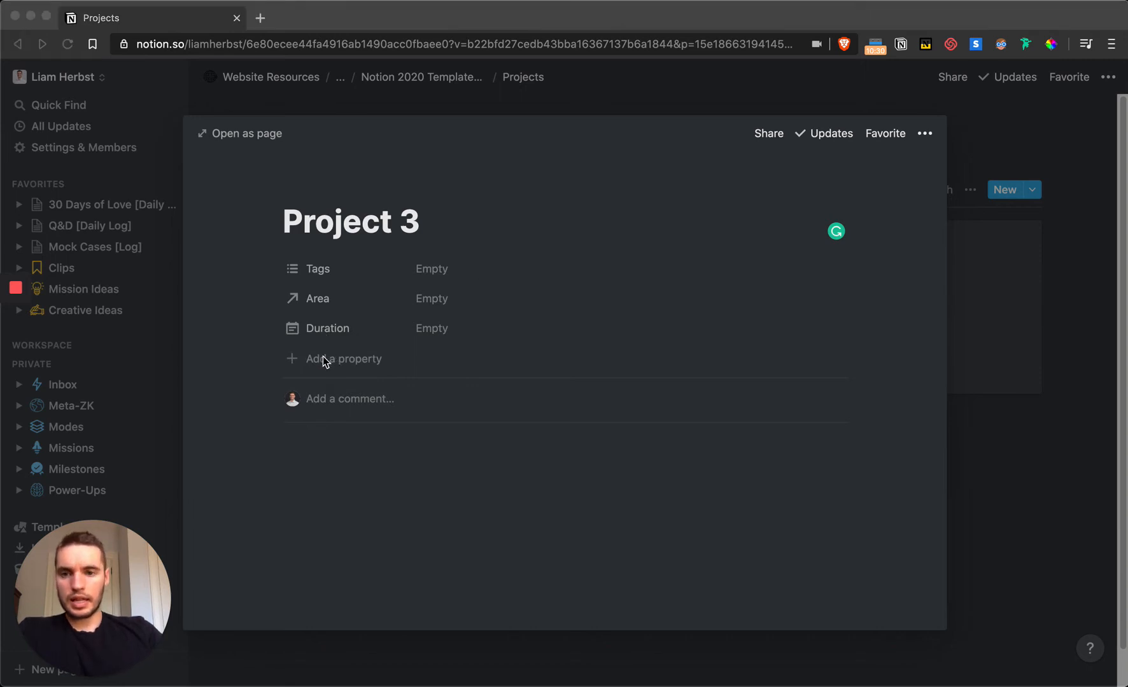
- Rename the Tags property as Status and change its type to Select
{"action": "left_click", "coordinate": [324, 270]}
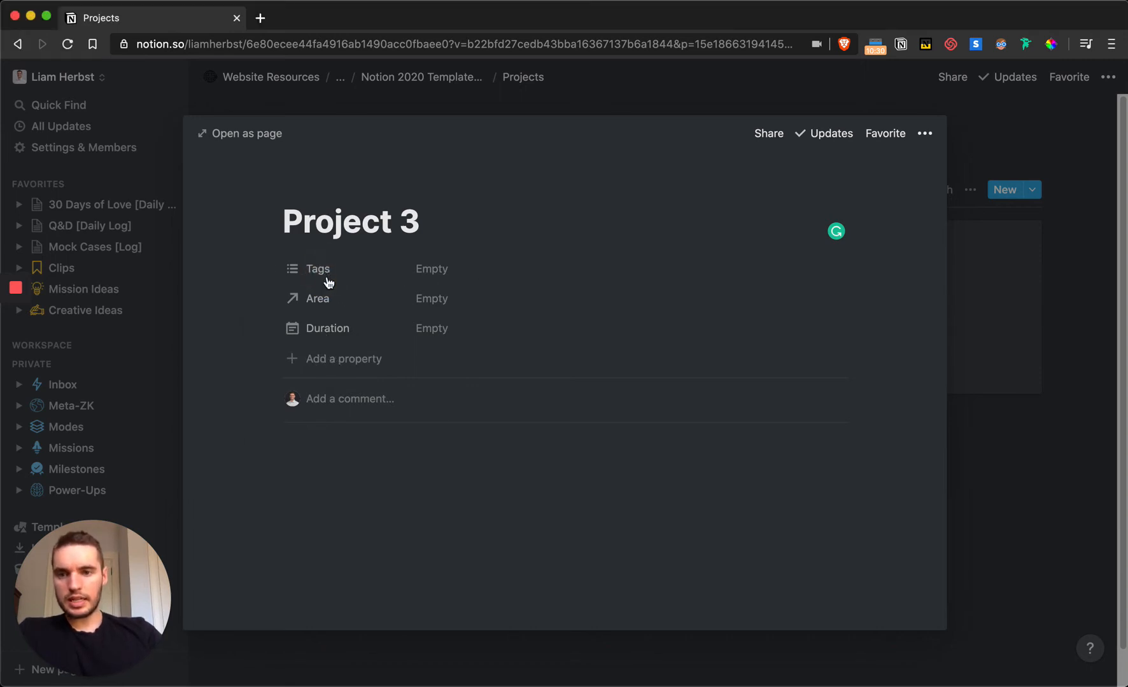
{"action": "type", "text": "Status"}
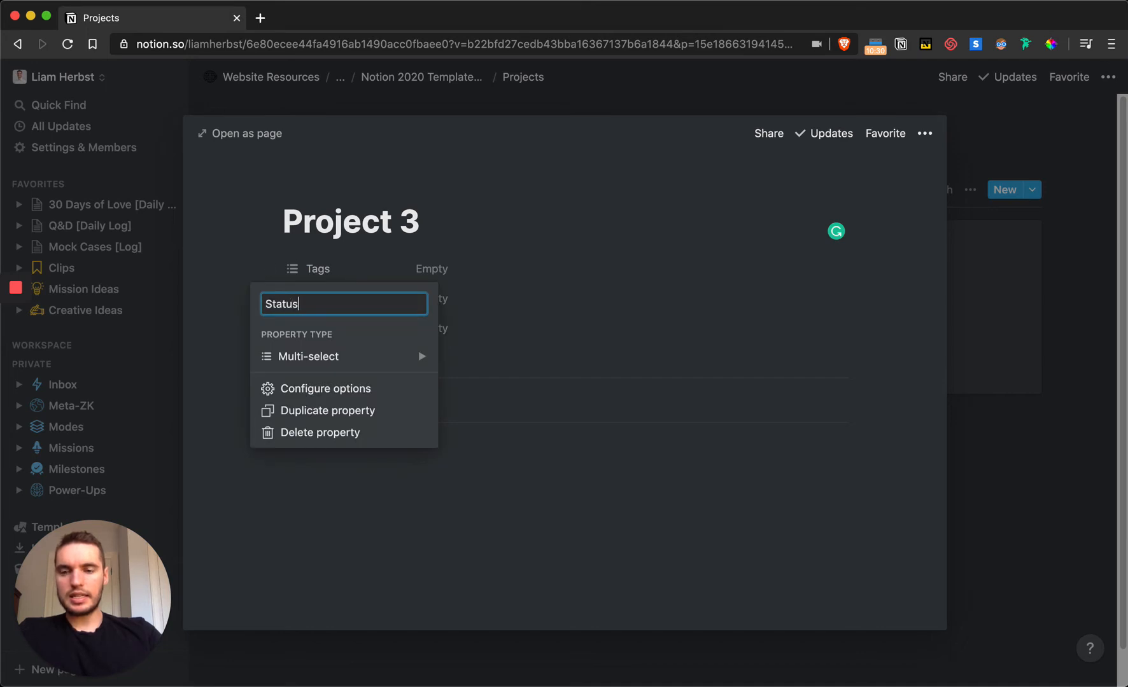
{"action": "key", "text": "Return"}
{"action": "left_click", "coordinate": [353, 269]}
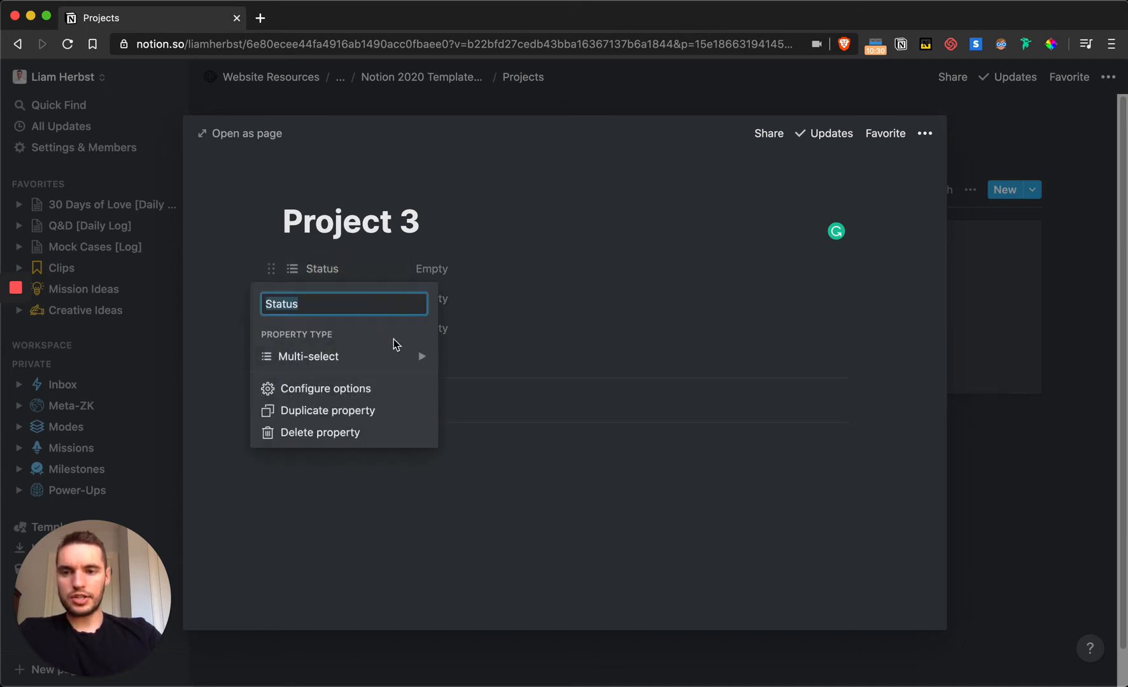
{"action": "mouse_move", "coordinate": [410, 359]}
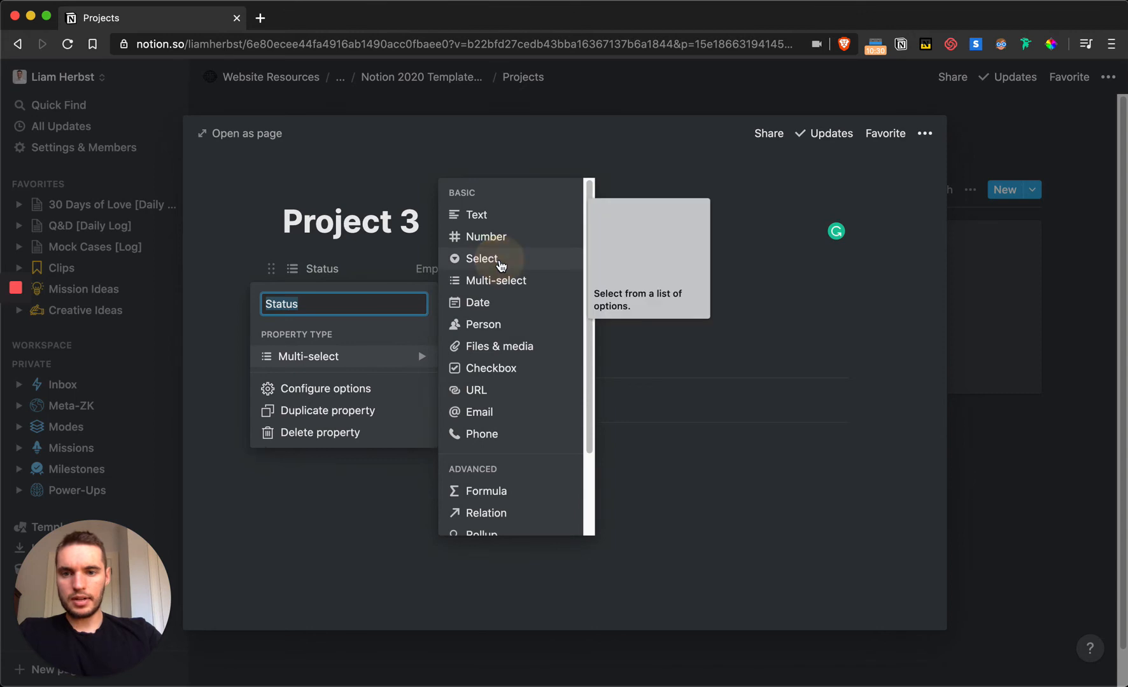
{"action": "left_click", "coordinate": [501, 260]}
- Create the Status option In Progress and assign it to Project 3
{"action": "left_click", "coordinate": [457, 267]}
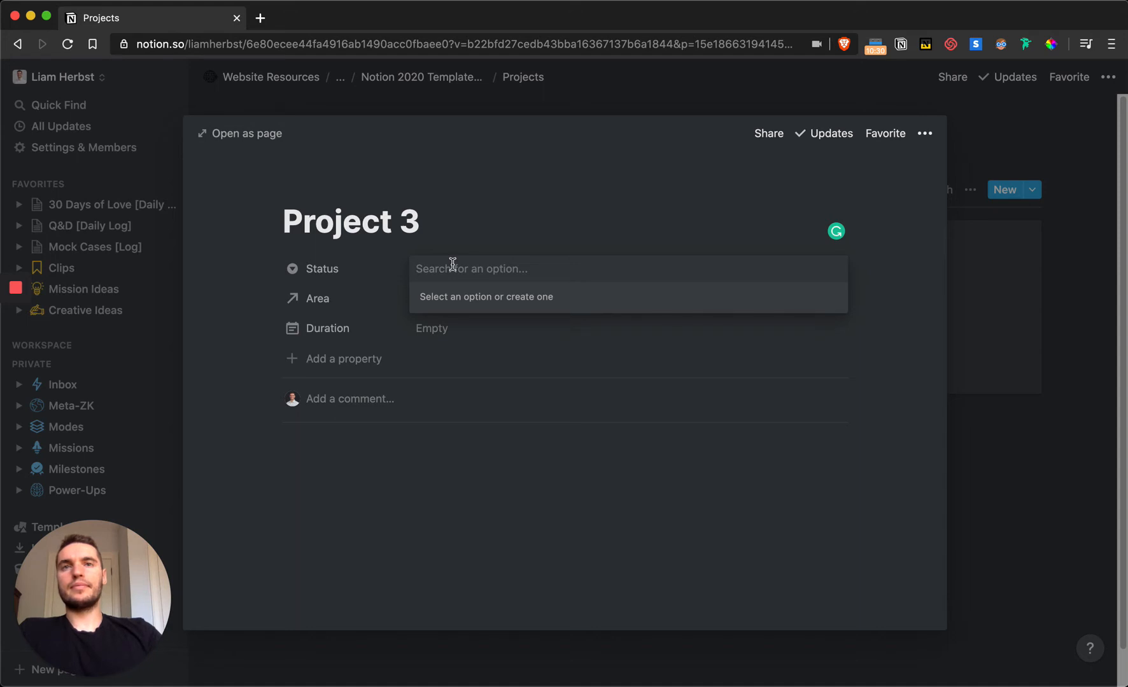
{"action": "type", "text": "In"}
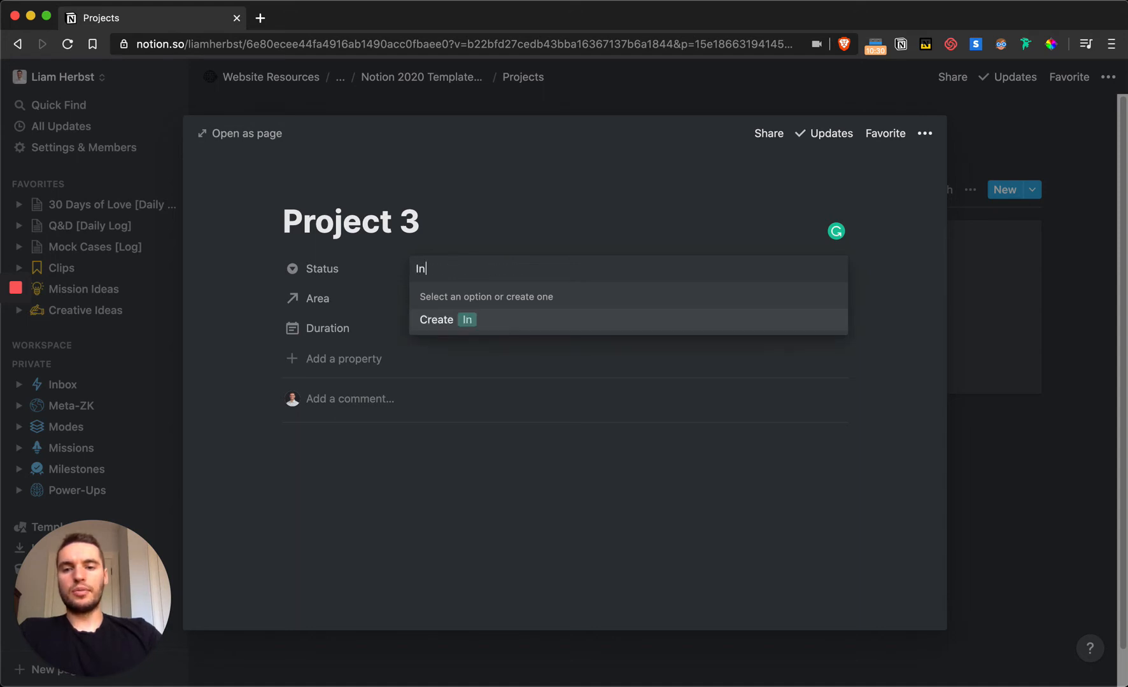
{"action": "type", "text": " Progr"}
{"action": "key", "text": "BackSpace"}
{"action": "key", "text": "BackSpace"}
{"action": "key", "text": "BackSpace"}
{"action": "key", "text": "BackSpace"}
{"action": "key", "text": "BackSpace"}
{"action": "key", "text": "BackSpace"}
{"action": "key", "text": "BackSpace"}
{"action": "key", "text": "BackSpace"}
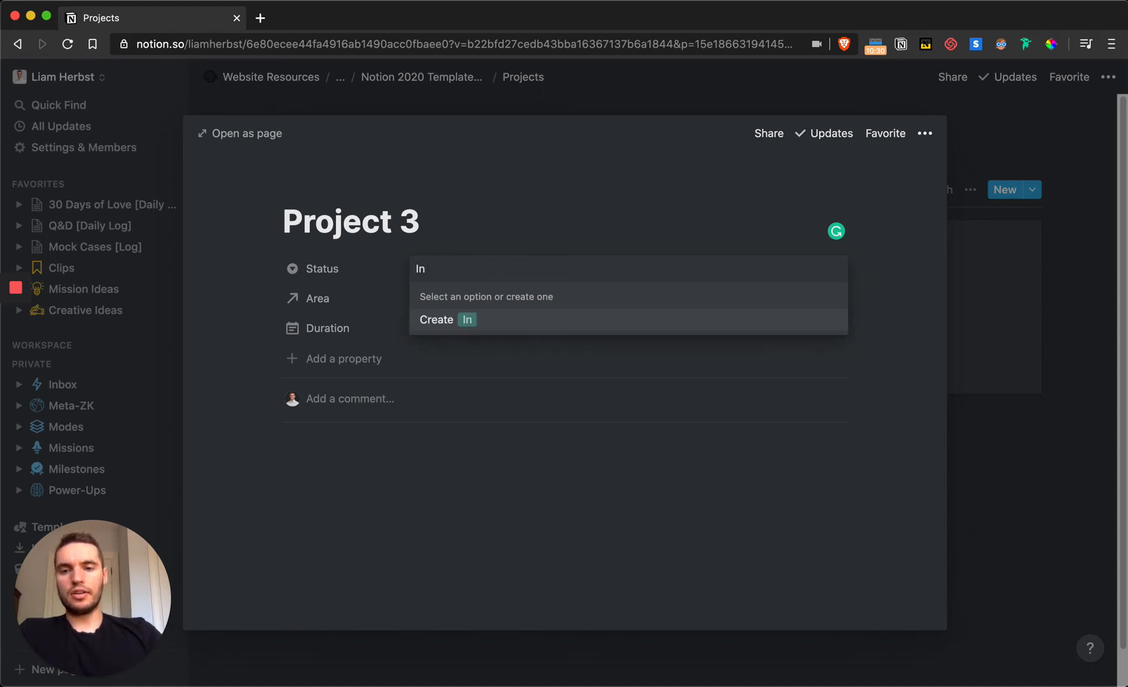
{"action": "type", "text": "In Prog"}
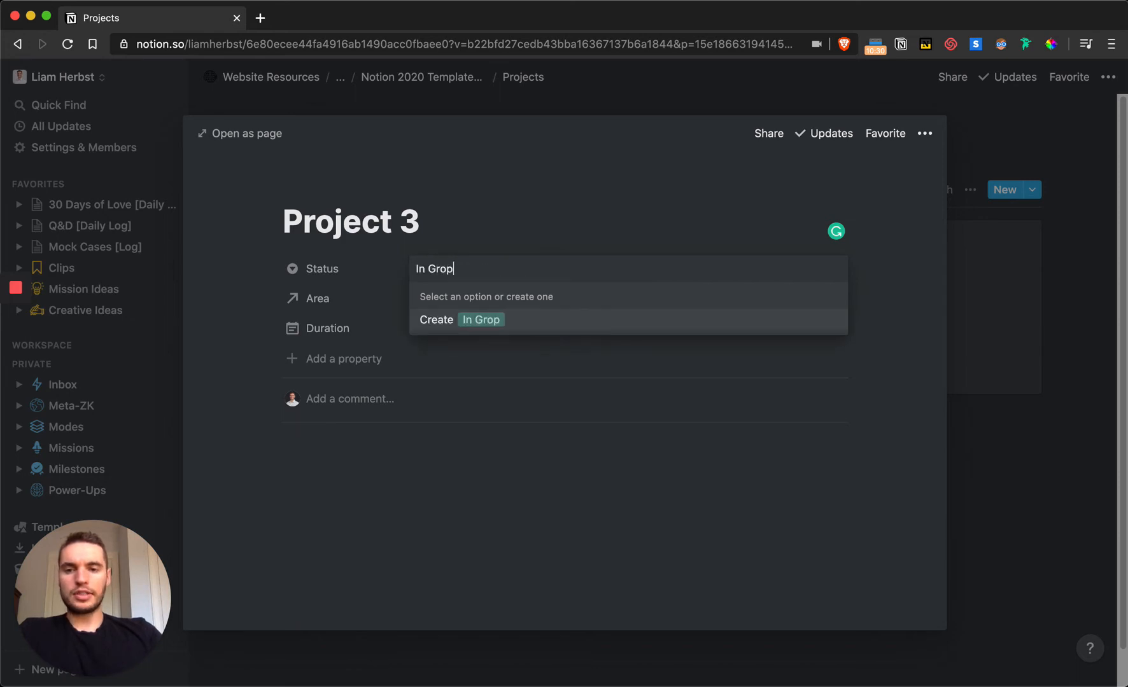
{"action": "key", "text": "BackSpace"}
{"action": "key", "text": "BackSpace"}
{"action": "key", "text": "BackSpace"}
{"action": "key", "text": "BackSpace"}
{"action": "type", "text": "Pro"}
{"action": "key", "text": "BackSpace"}
{"action": "key", "text": "BackSpace"}
{"action": "key", "text": "BackSpace"}
{"action": "key", "text": "BackSpace"}
{"action": "type", "text": "Pr"}
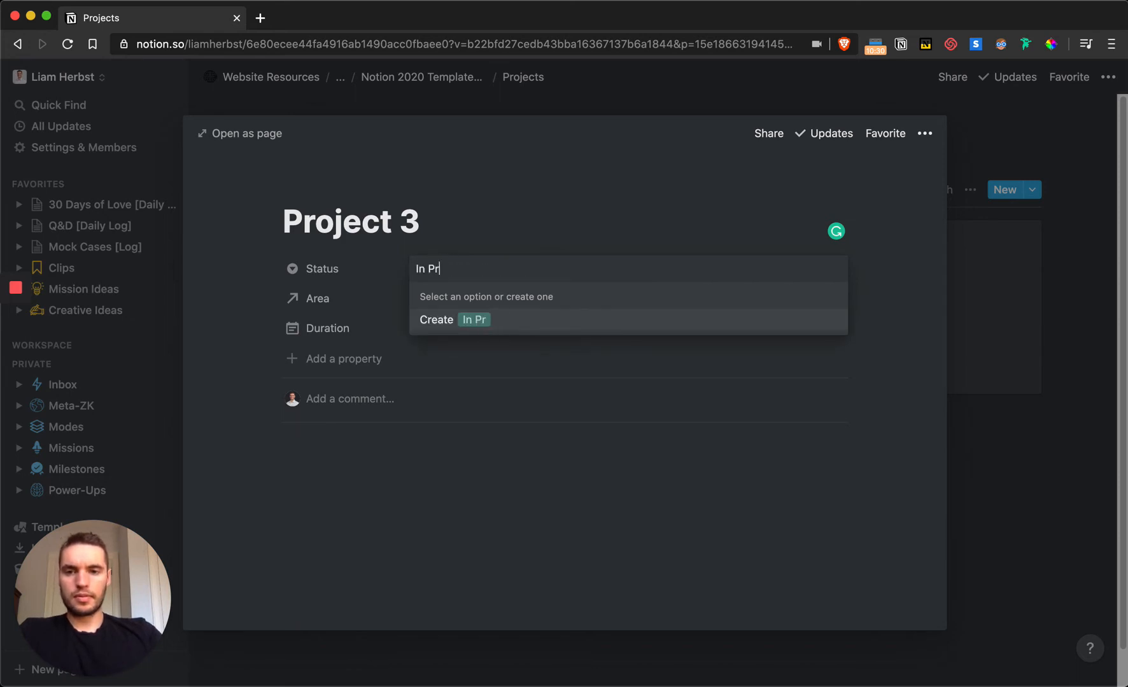
{"action": "type", "text": "ogress"}
{"action": "key", "text": "Return"}
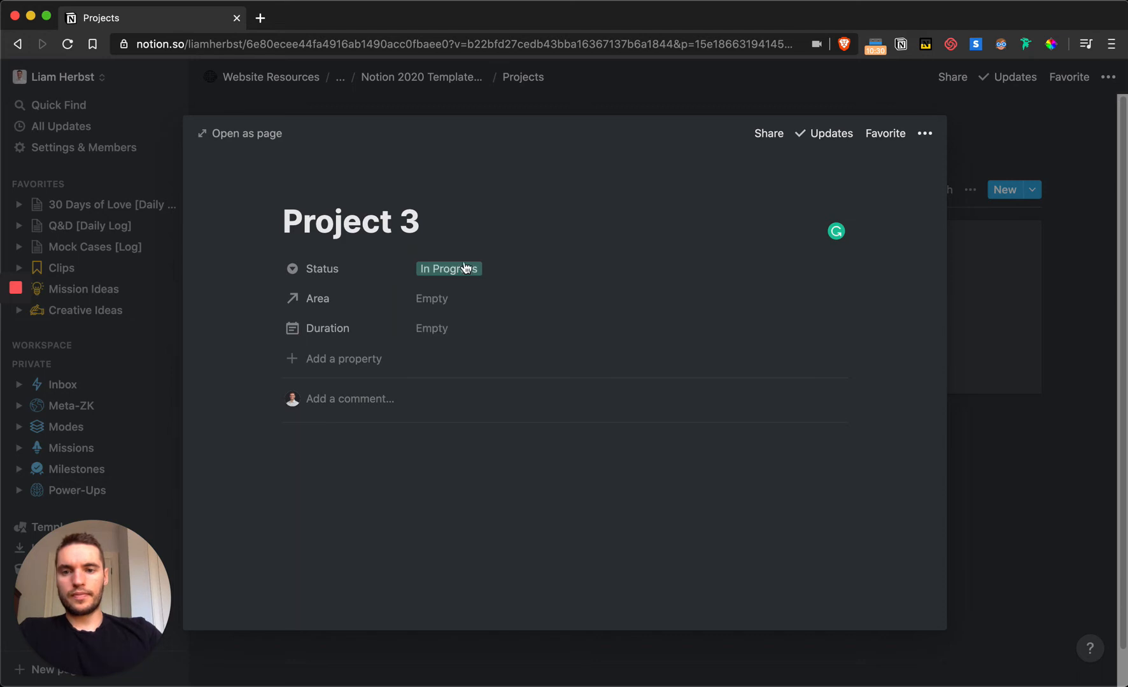
- Create two more Status options named Completed and Unsuccessful
{"action": "left_click", "coordinate": [499, 264]}
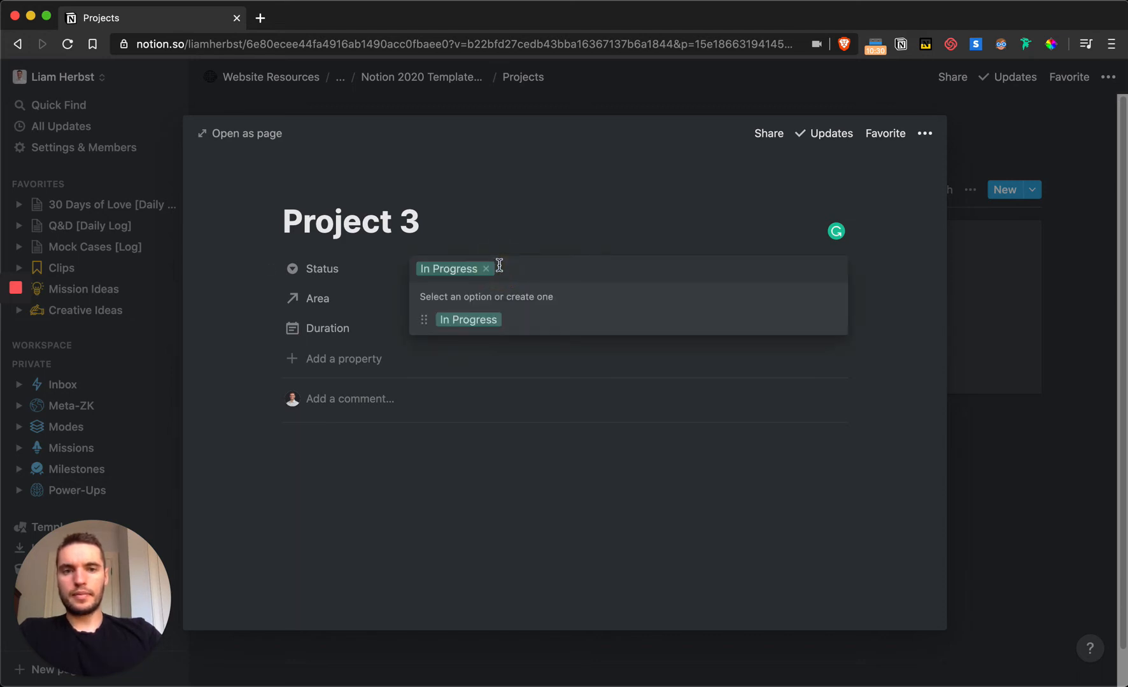
{"action": "type", "text": "Completed"}
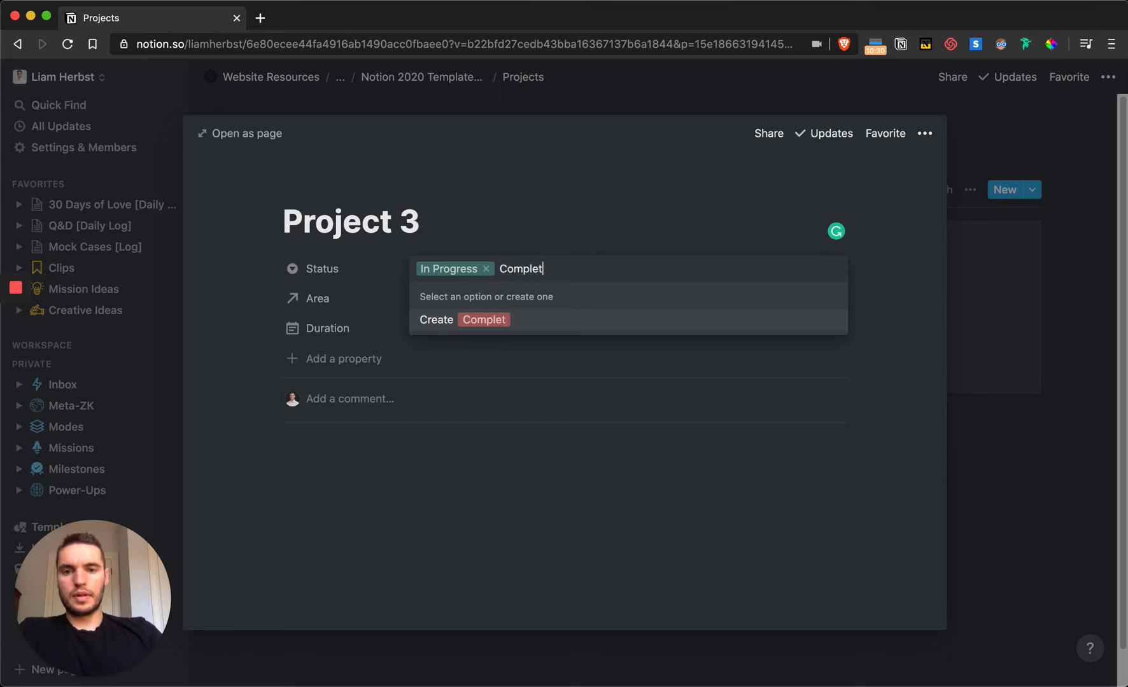
{"action": "left_click", "coordinate": [495, 321]}
{"action": "left_click", "coordinate": [515, 271]}
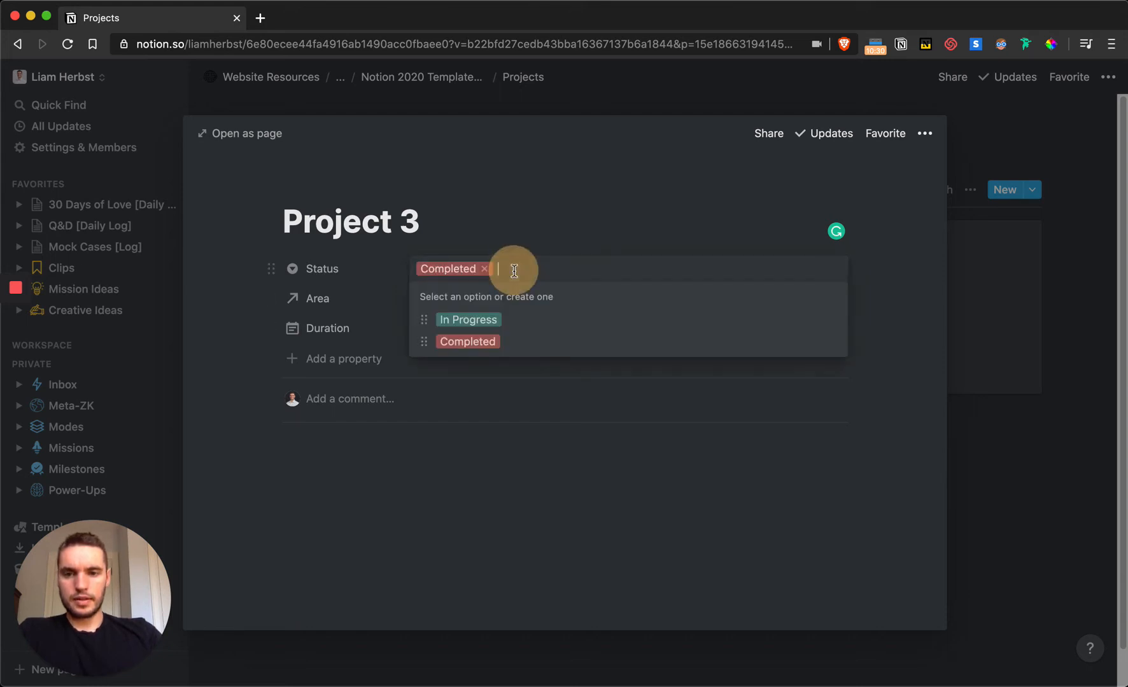
{"action": "type", "text": "Unsuccessful"}
{"action": "left_click", "coordinate": [497, 323]}
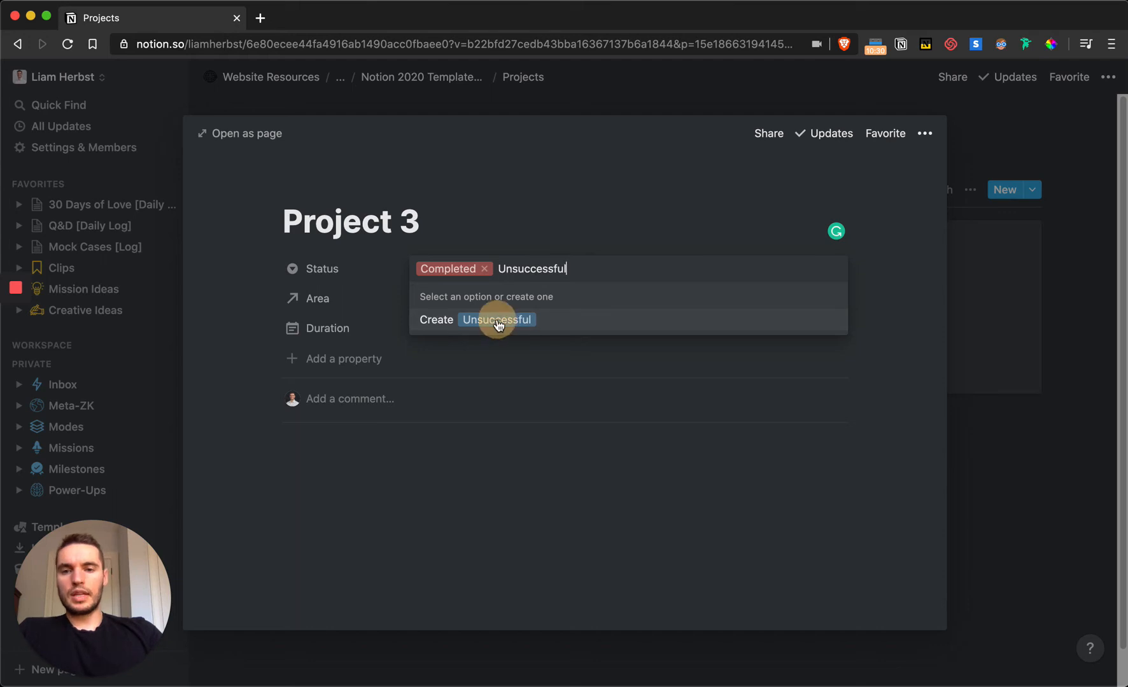
- Set Project 3's Status back to In Progress and place the Area property above Status
{"action": "left_click", "coordinate": [482, 272]}
{"action": "left_click", "coordinate": [468, 319]}
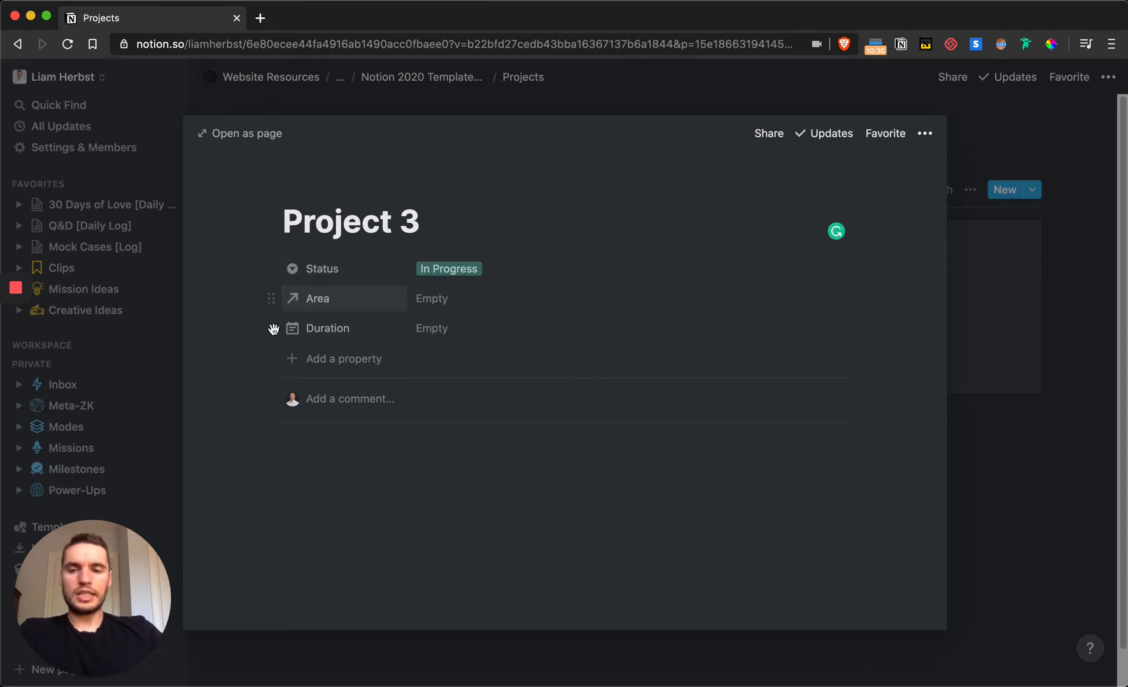
{"action": "left_click_drag", "start_coordinate": [274, 269], "coordinate": [266, 262]}
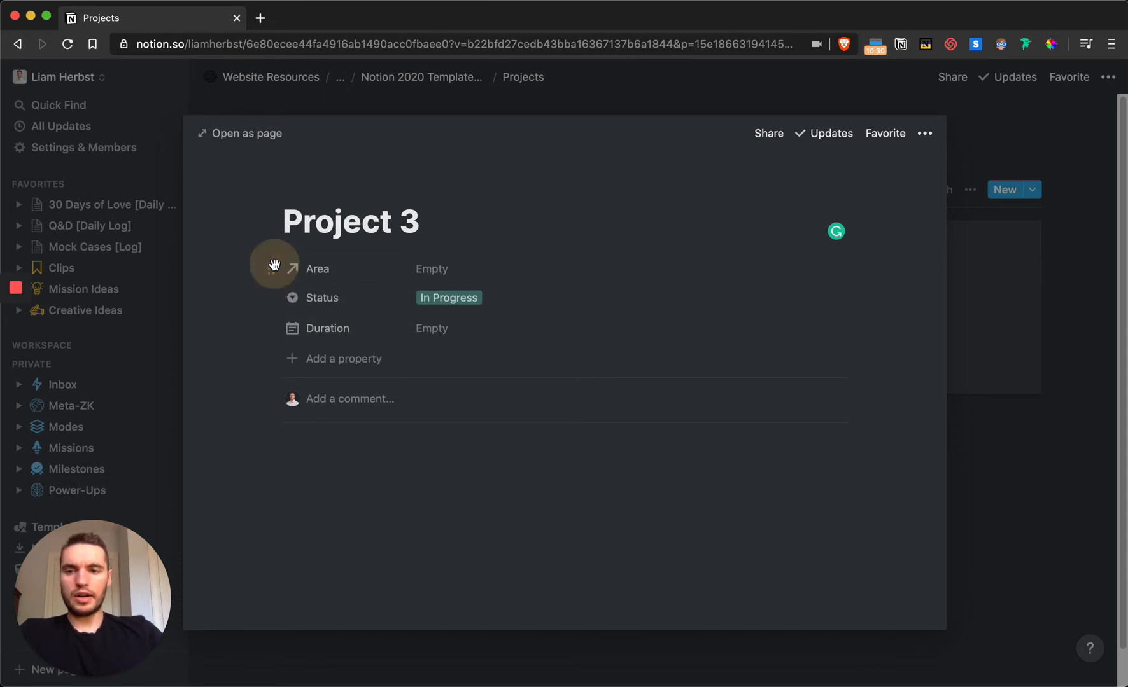
- Add a property named Resources to Project 3 and choose Relation as its type
{"action": "left_click", "coordinate": [331, 360]}
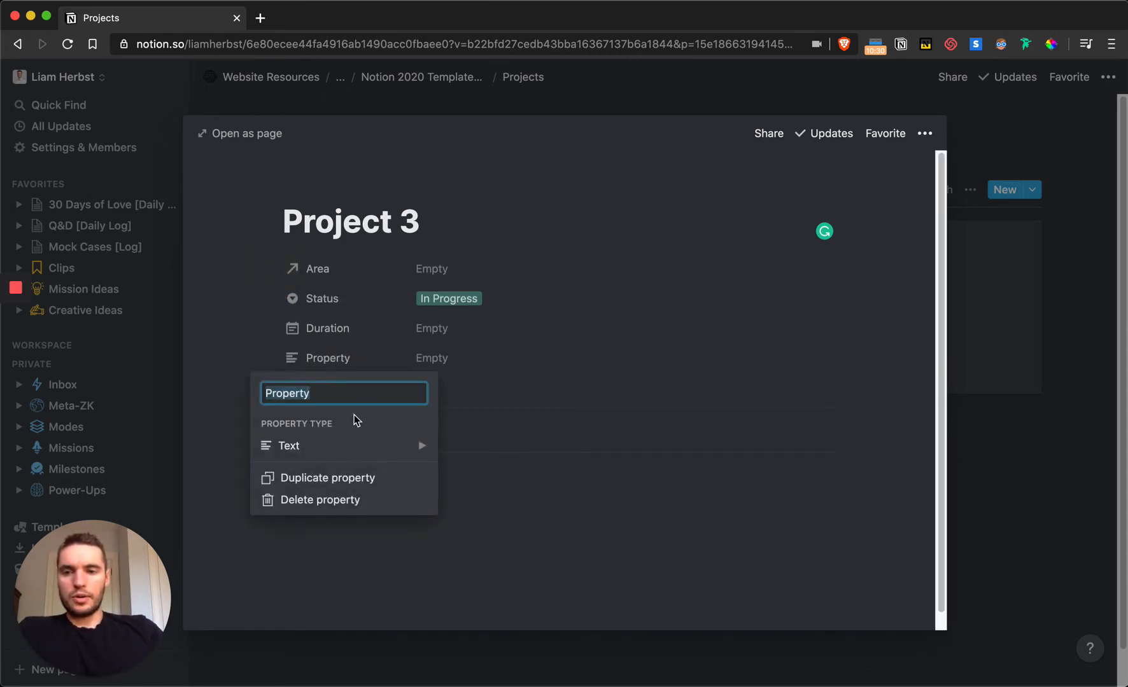
{"action": "type", "text": "Resources"}
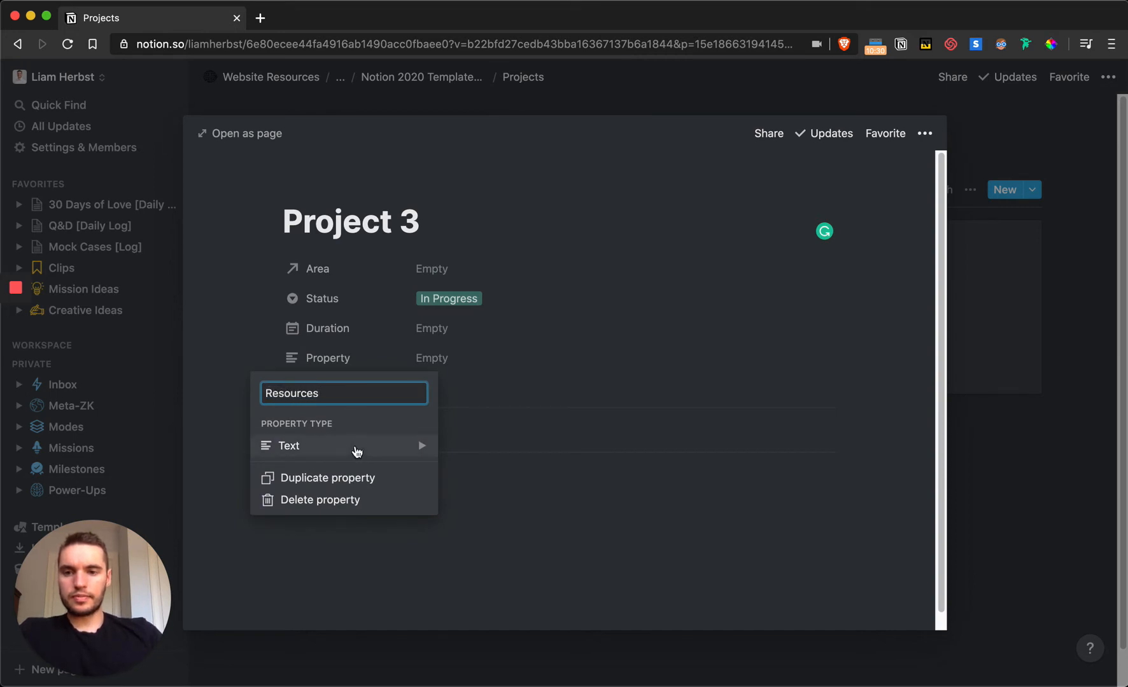
{"action": "left_click", "coordinate": [356, 452]}
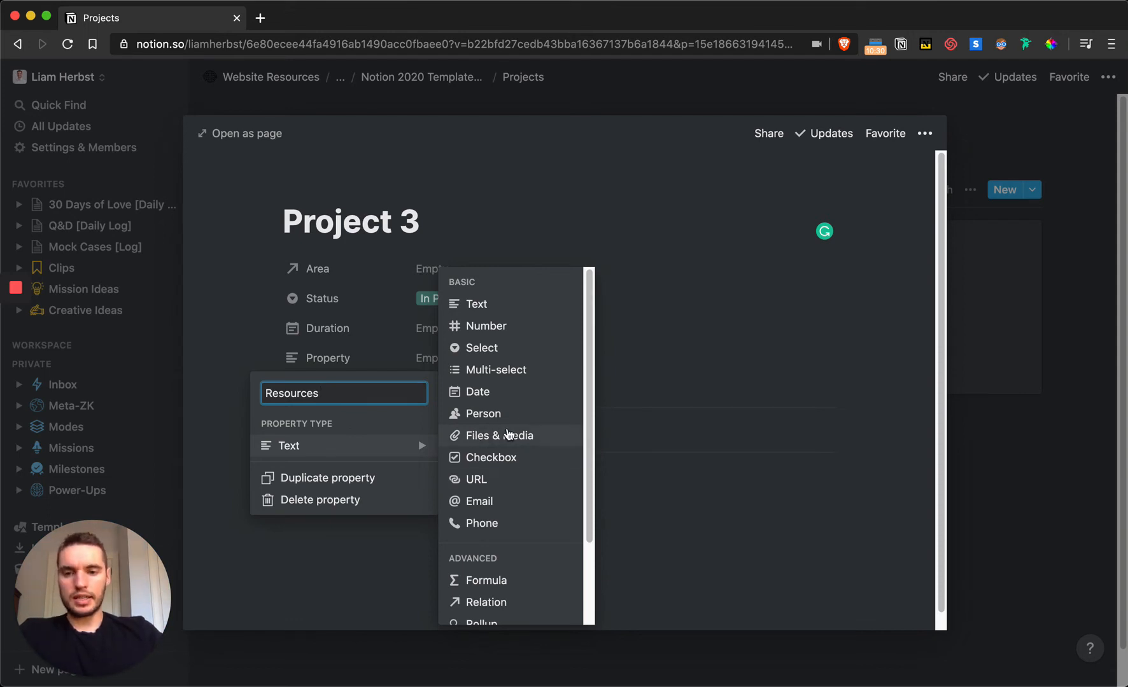
{"action": "scroll", "coordinate": [506, 433], "scroll_direction": "down", "scroll_amount": 1}
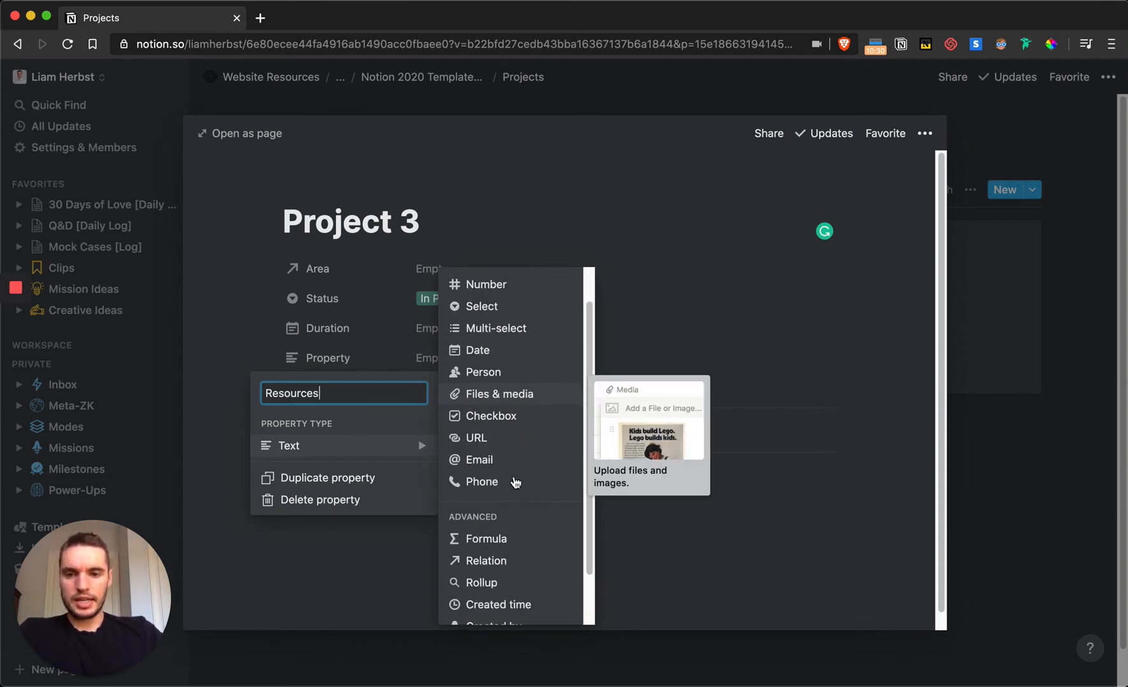
{"action": "scroll", "coordinate": [503, 533], "scroll_direction": "down", "scroll_amount": 1}
{"action": "left_click", "coordinate": [487, 525]}
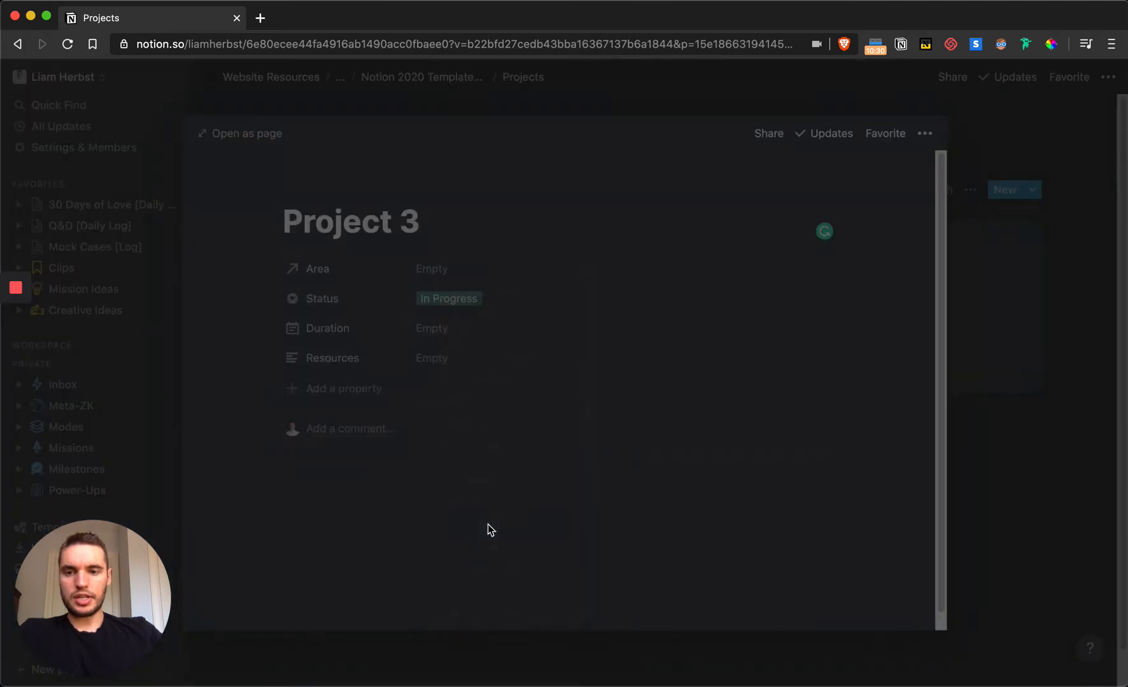
- Link the new relation to the Resources database in Notion 2020 Templates V2 and move the Resources property above Duration
{"action": "left_click", "coordinate": [588, 378]}
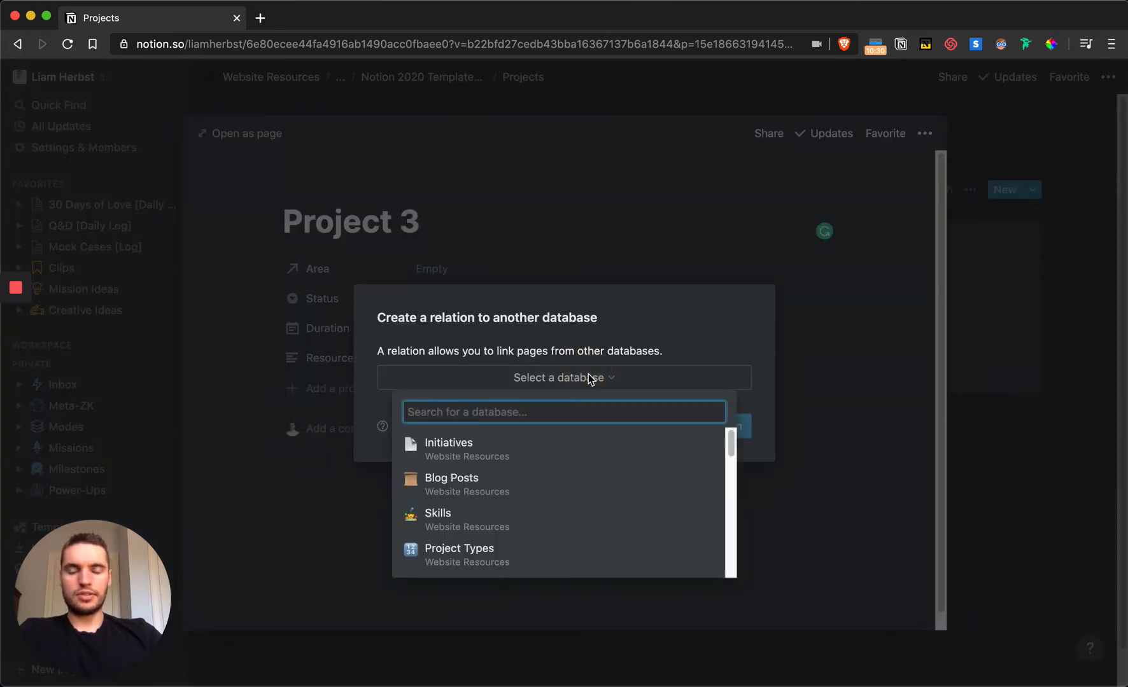
{"action": "type", "text": "resources"}
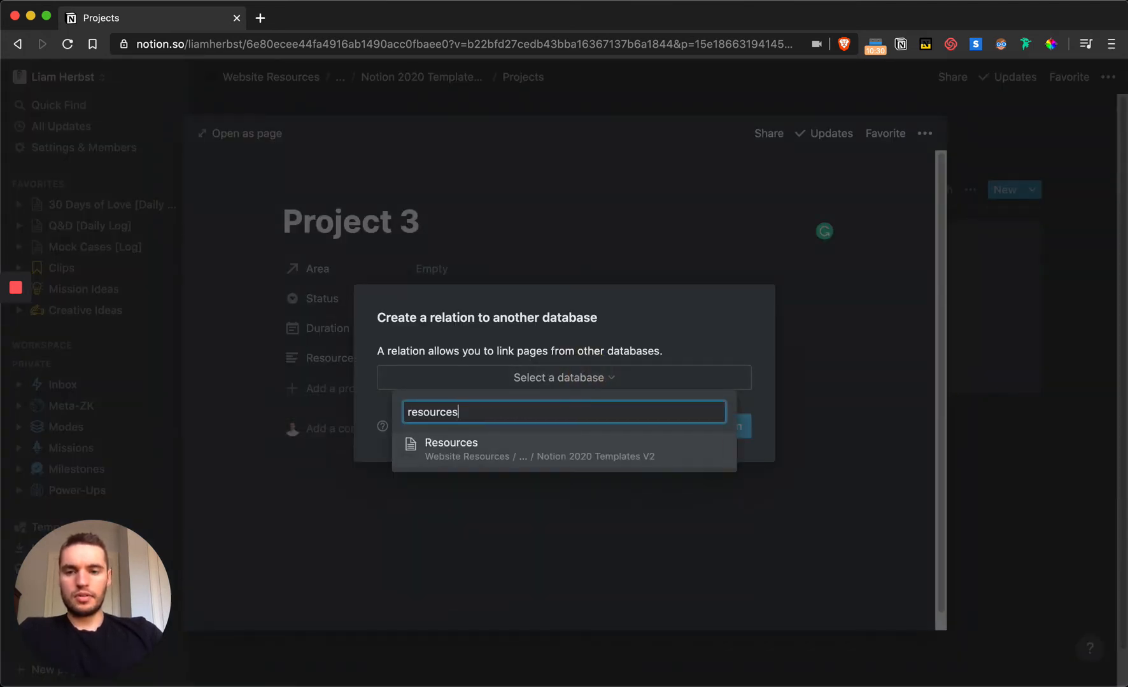
{"action": "left_click", "coordinate": [586, 439]}
{"action": "left_click", "coordinate": [675, 427]}
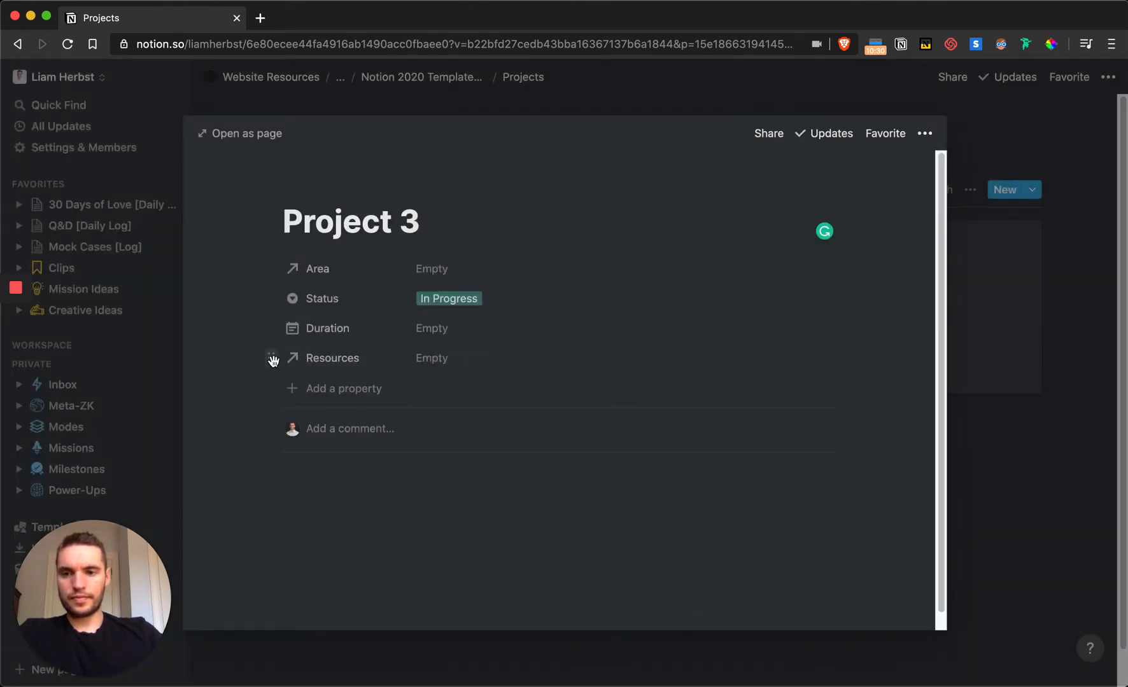
{"action": "left_click_drag", "start_coordinate": [272, 357], "coordinate": [273, 325]}
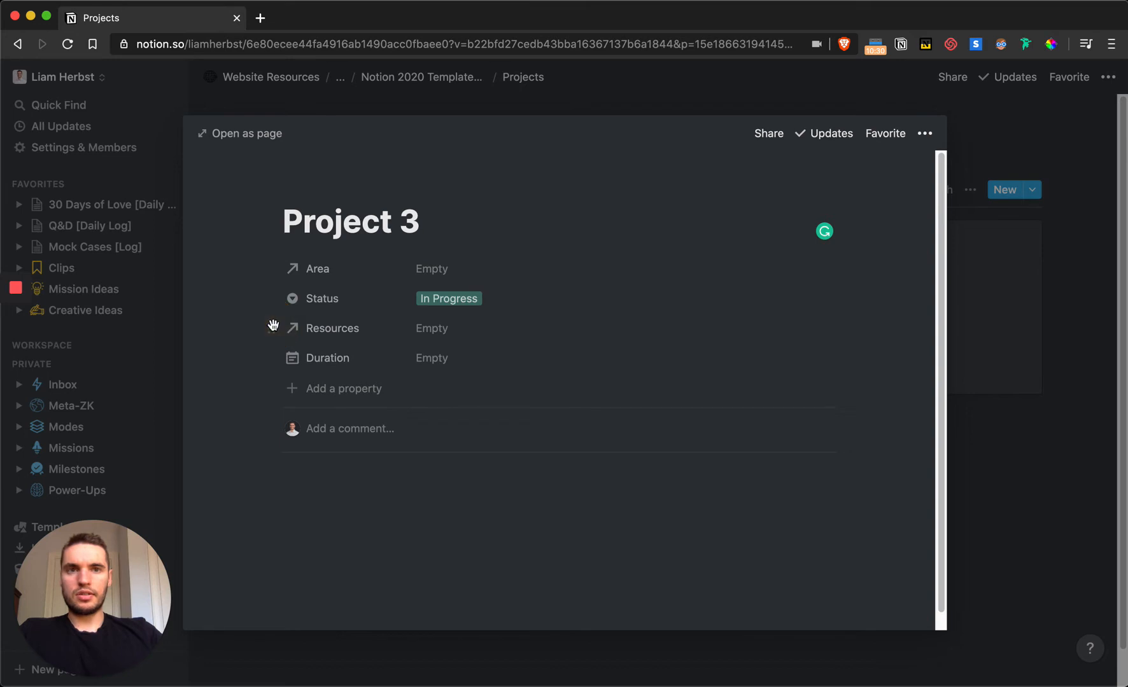
- Add a property named To-Do's to Project 3 and choose Relation as its type
{"action": "scroll", "coordinate": [421, 314], "scroll_direction": "down", "scroll_amount": 1}
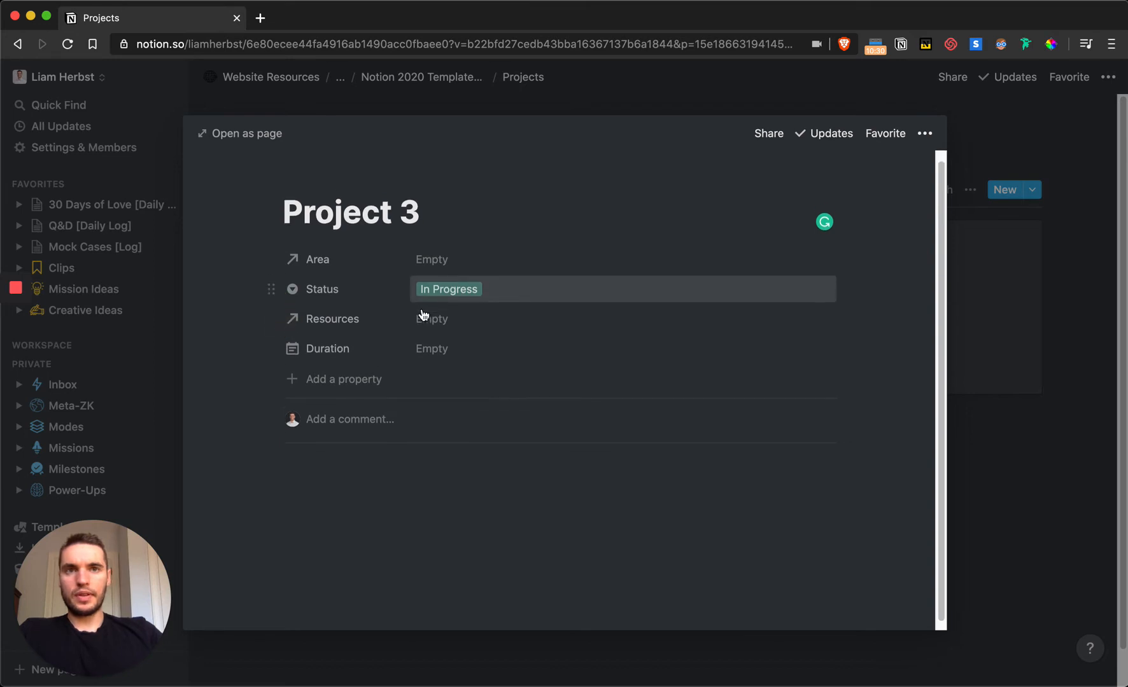
{"action": "left_click", "coordinate": [323, 382]}
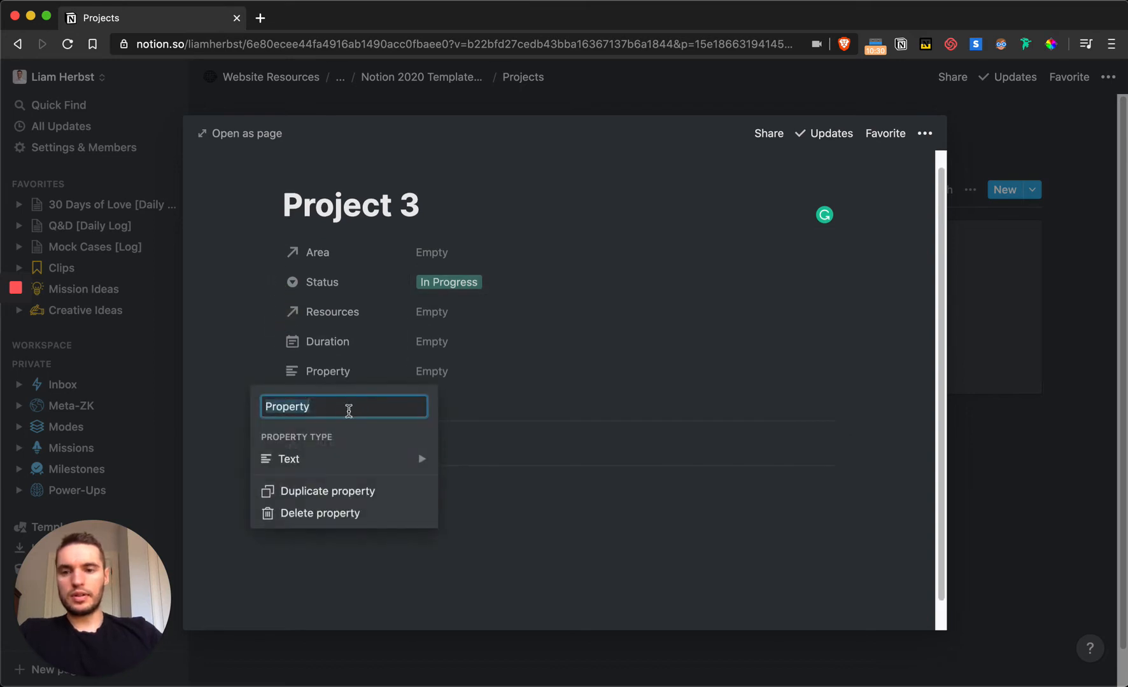
{"action": "type", "text": "To-Do's"}
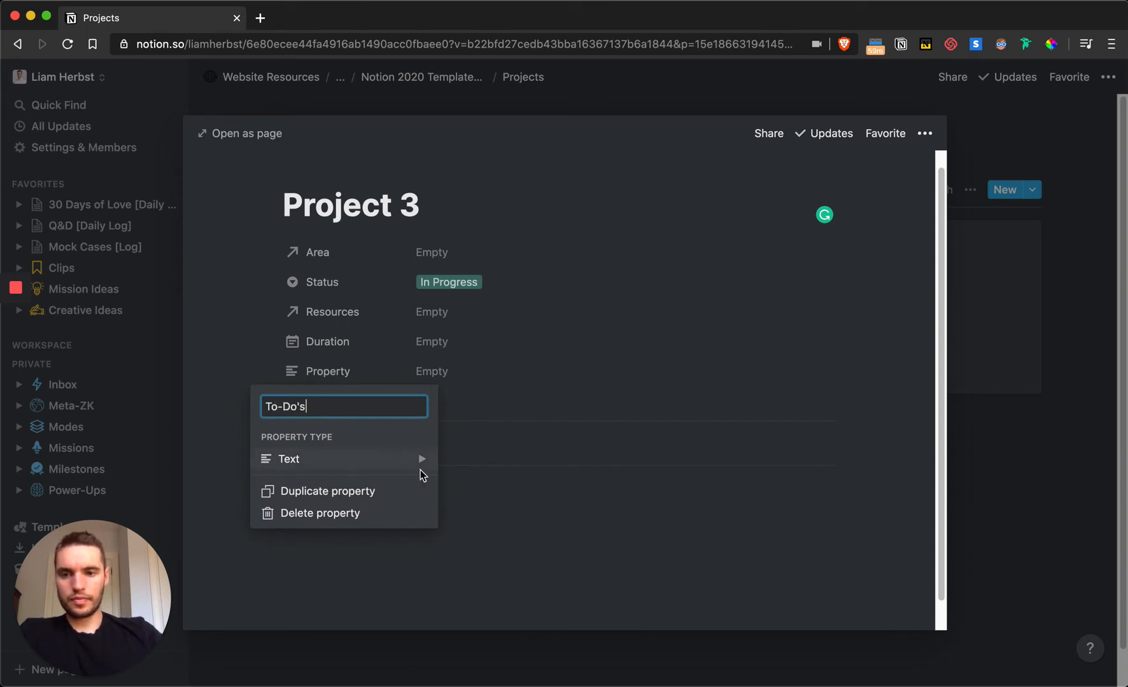
{"action": "left_click", "coordinate": [420, 468]}
{"action": "scroll", "coordinate": [497, 509], "scroll_direction": "down", "scroll_amount": 1}
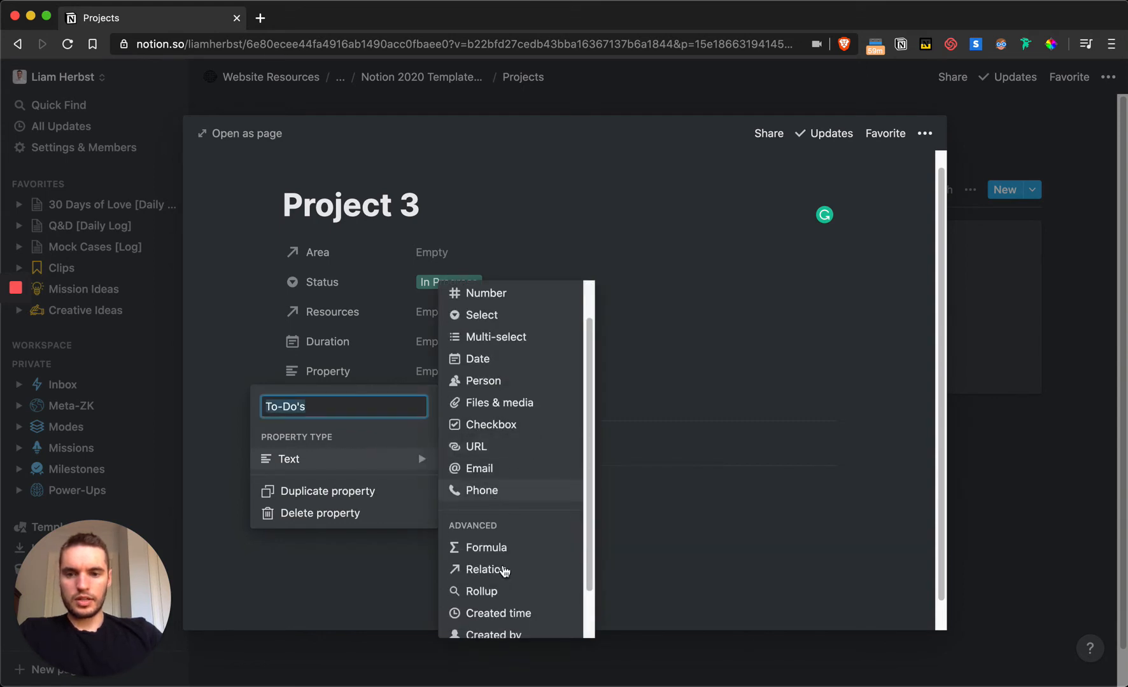
{"action": "left_click", "coordinate": [498, 570]}
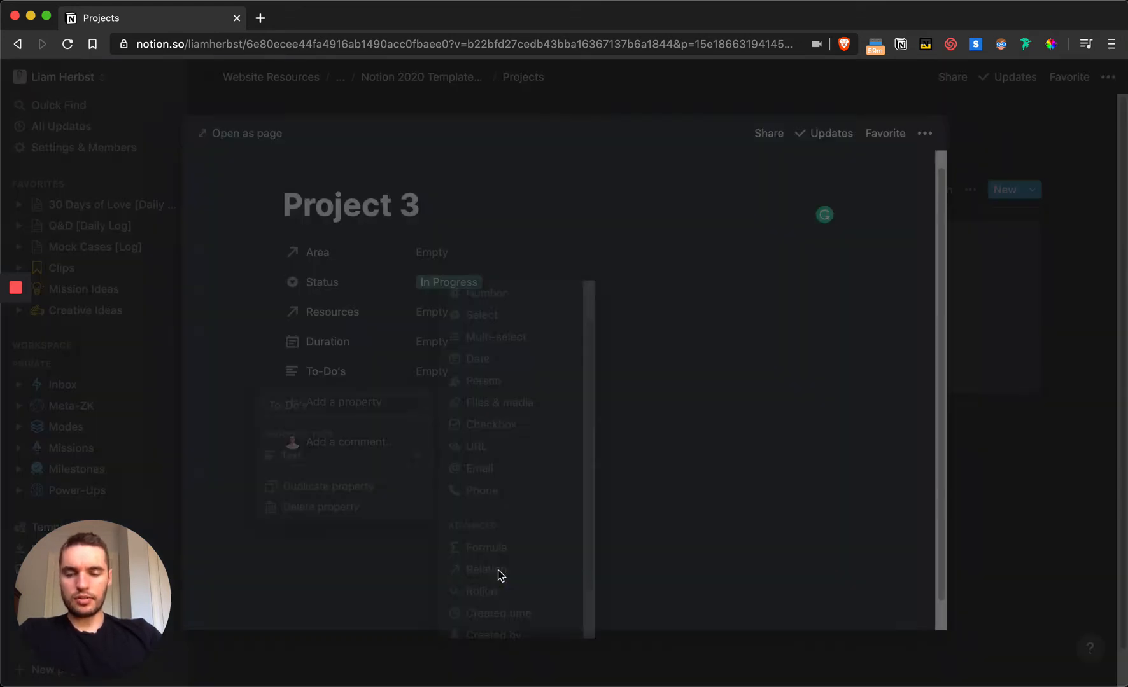
- Link the new relation to the To-Do's database in Notion 2020 Templates V2 and move the To-Do's property above Resources
{"action": "left_click", "coordinate": [560, 376]}
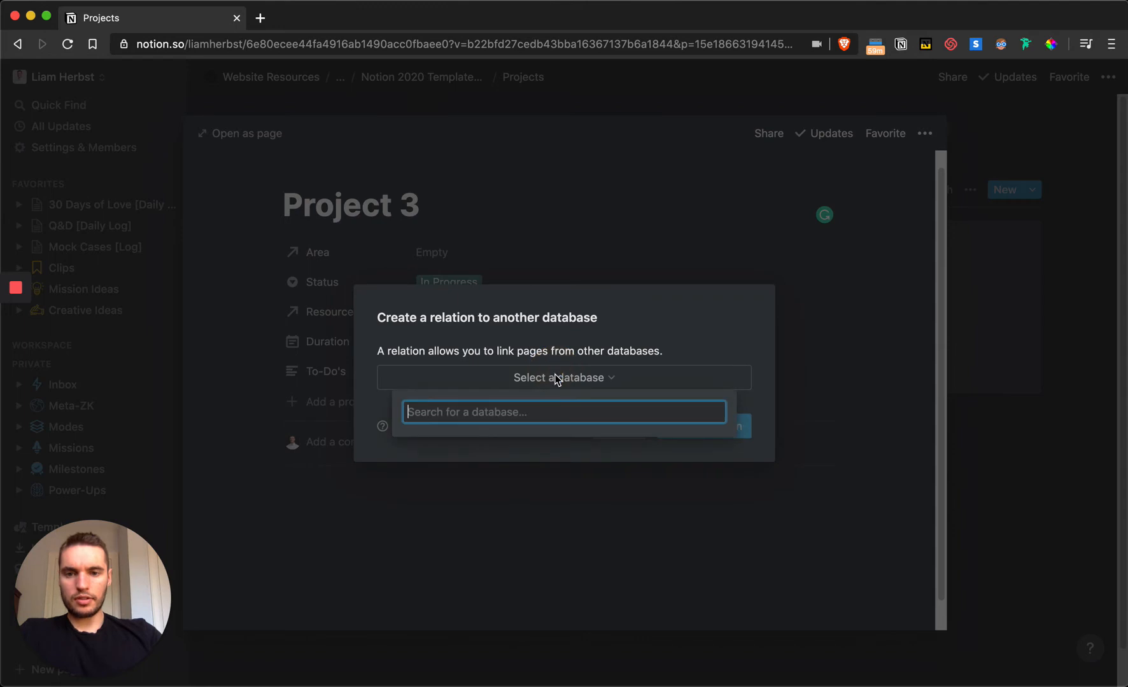
{"action": "type", "text": "to-do"}
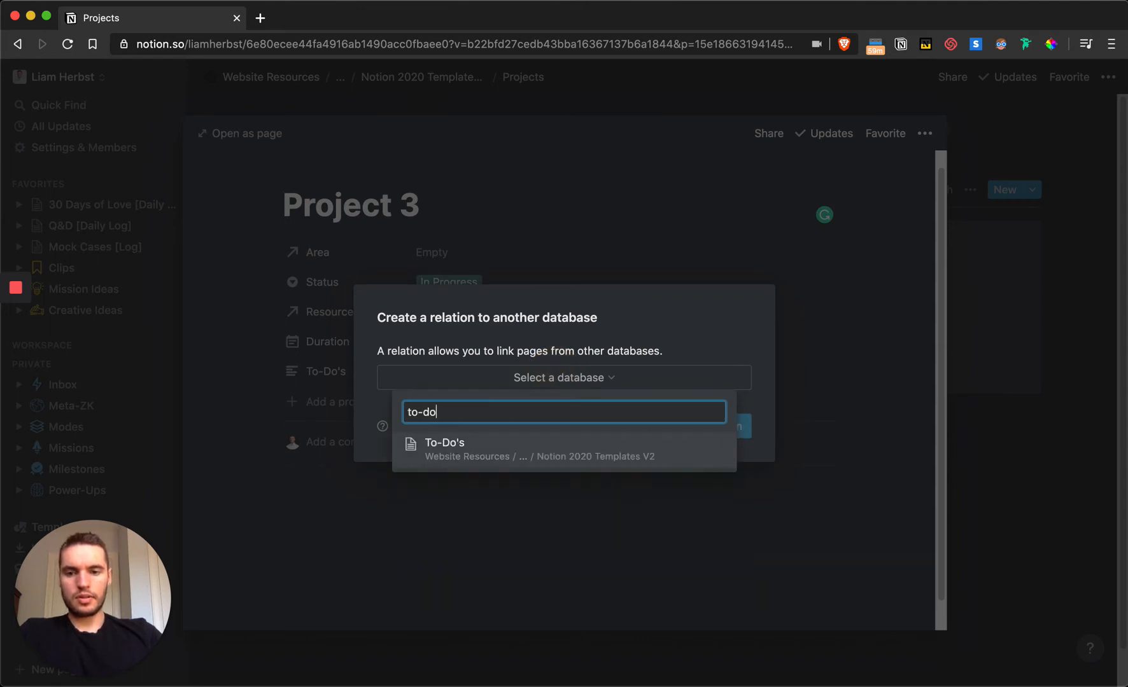
{"action": "left_click", "coordinate": [522, 460]}
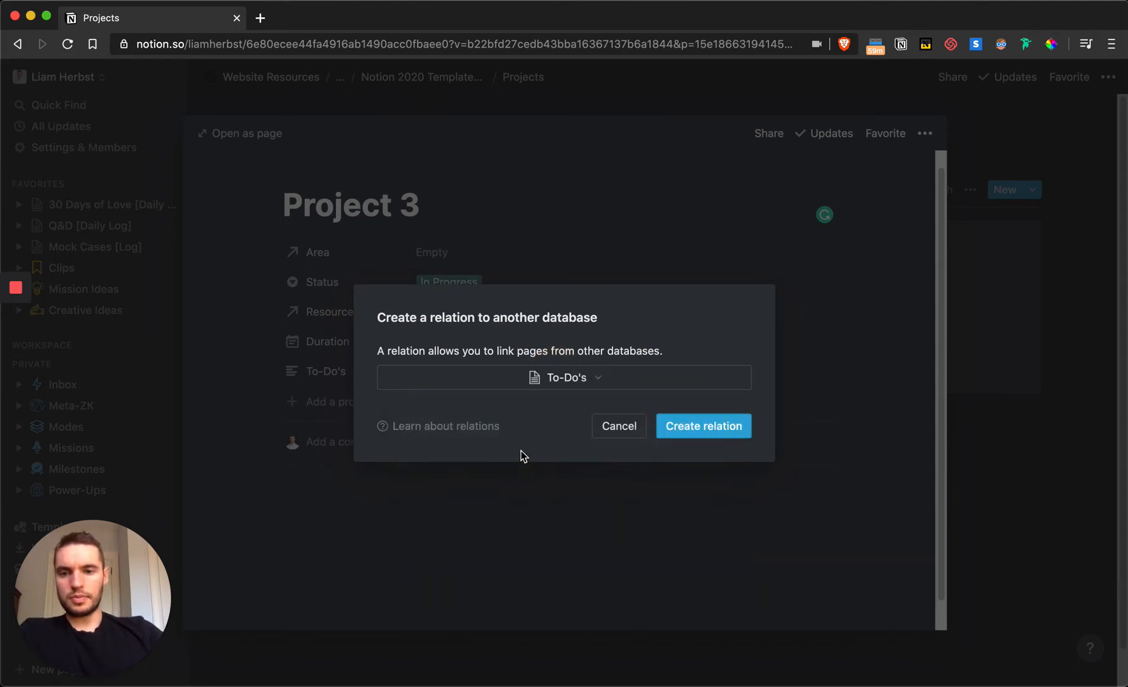
{"action": "left_click", "coordinate": [738, 439]}
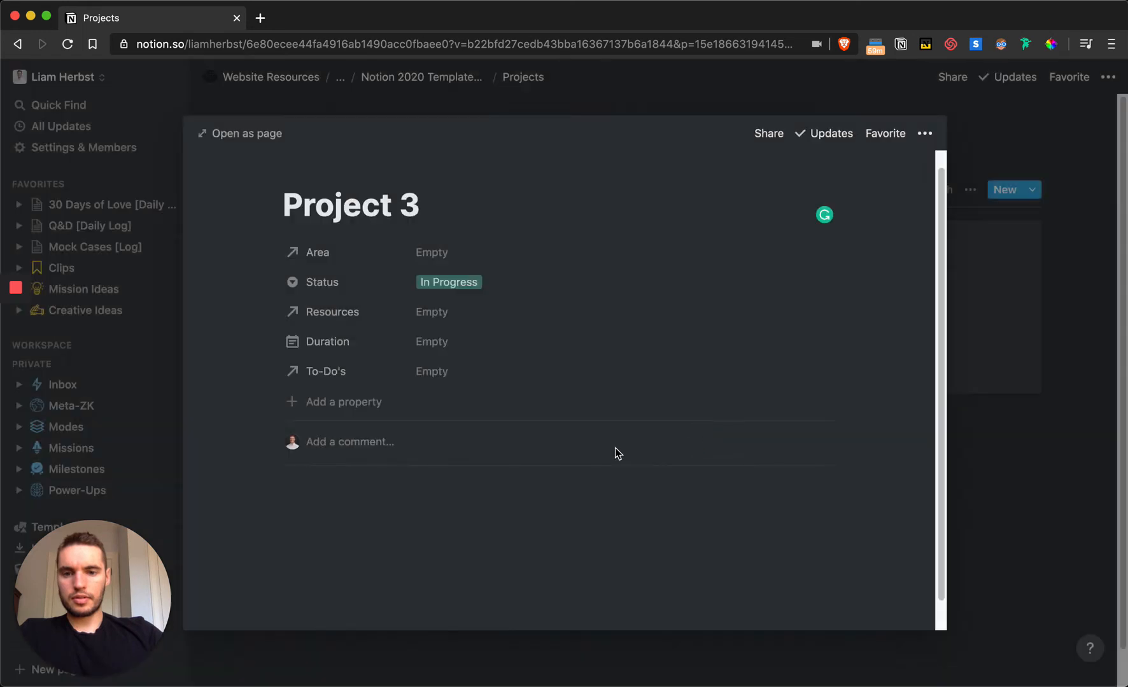
{"action": "left_click_drag", "start_coordinate": [266, 366], "coordinate": [269, 317]}
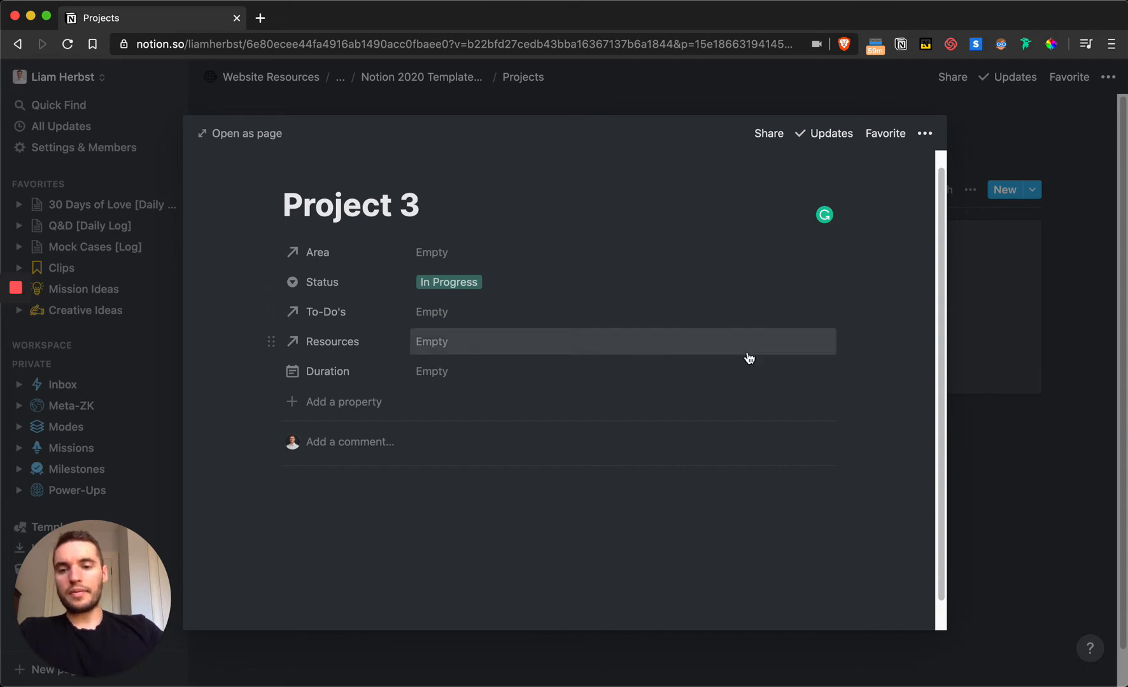
- Close Project 3 and set the Projects gallery's card preview to None
{"action": "left_click", "coordinate": [1057, 441]}
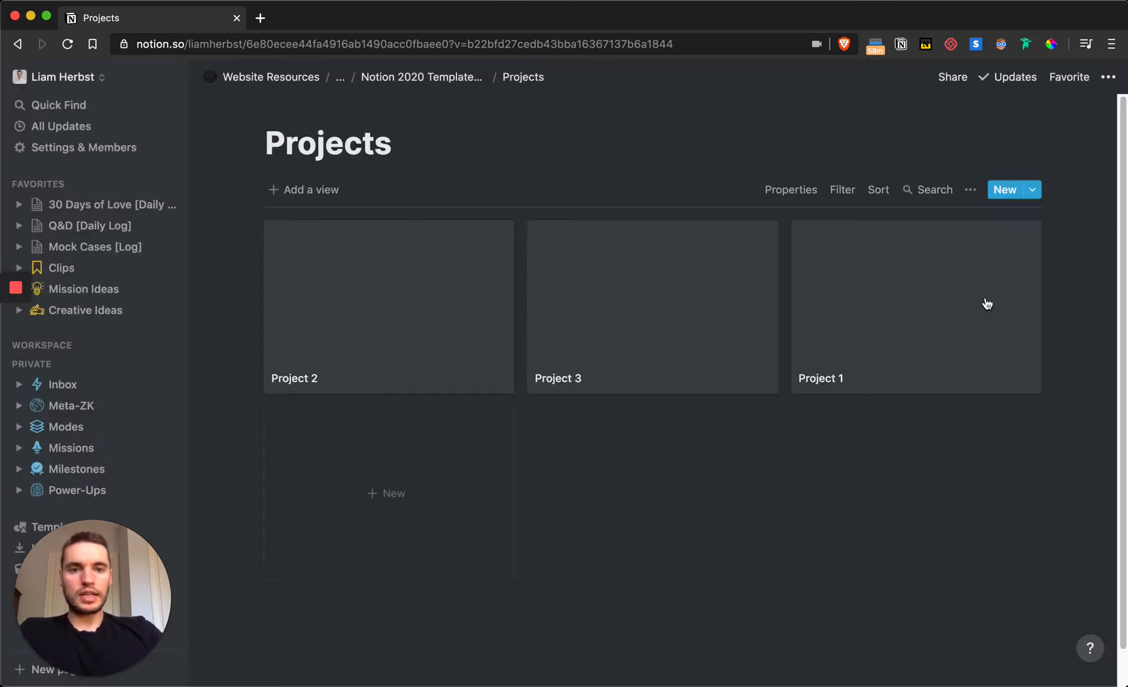
{"action": "left_click", "coordinate": [801, 195]}
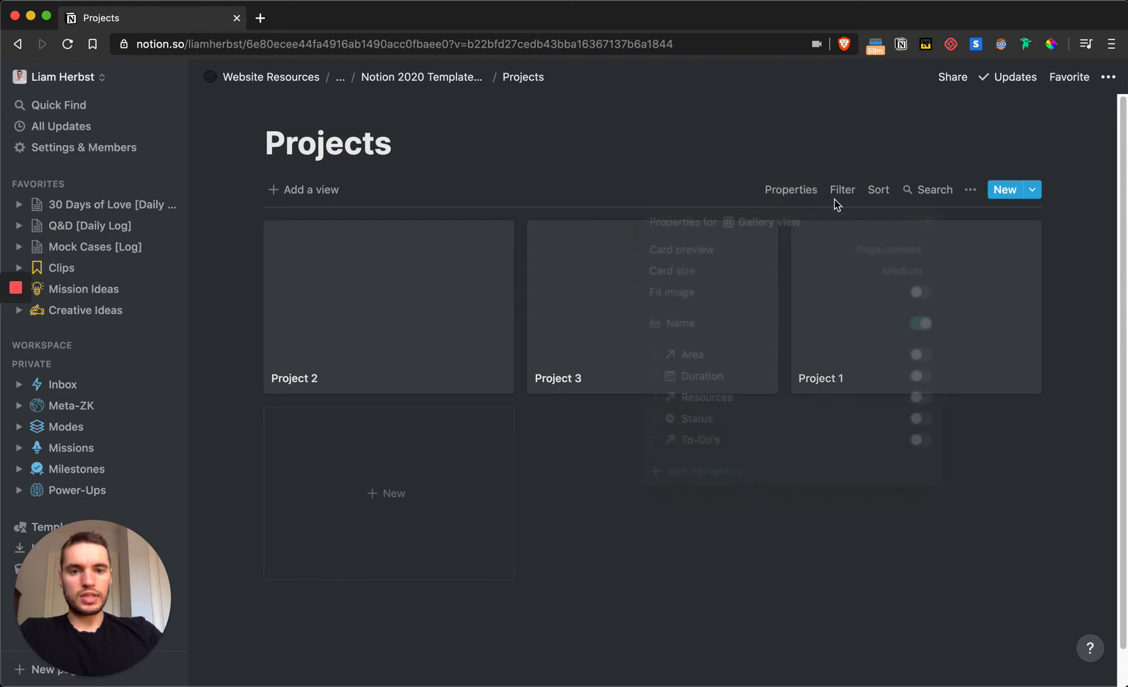
{"action": "left_click", "coordinate": [916, 250]}
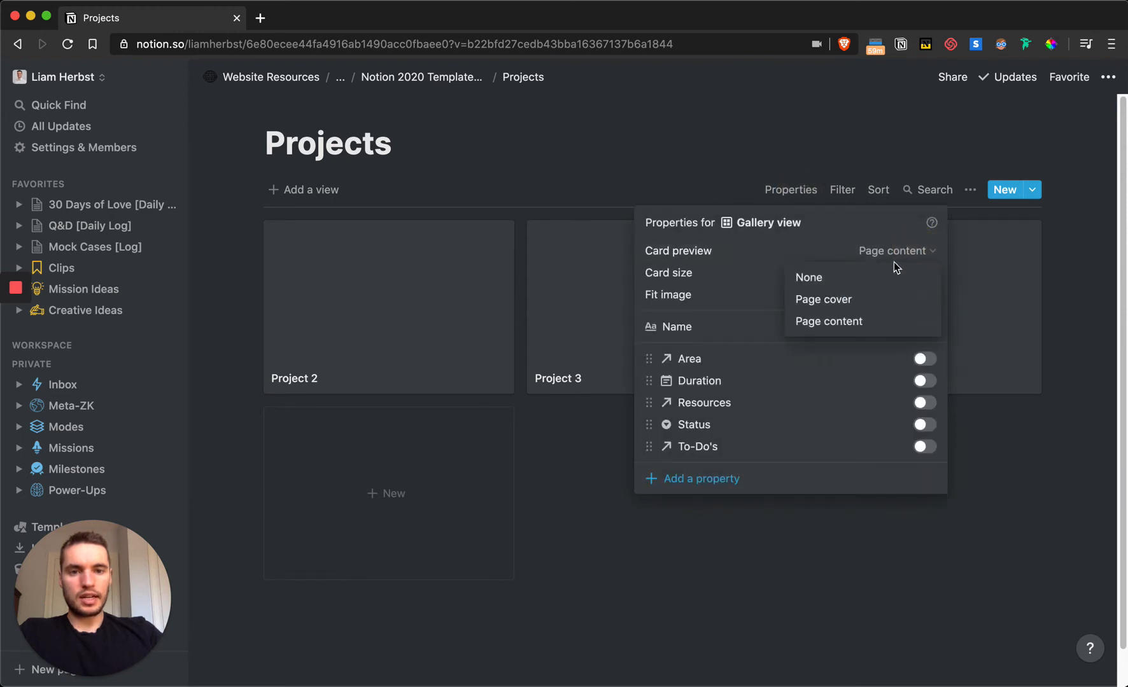
{"action": "left_click", "coordinate": [836, 277]}
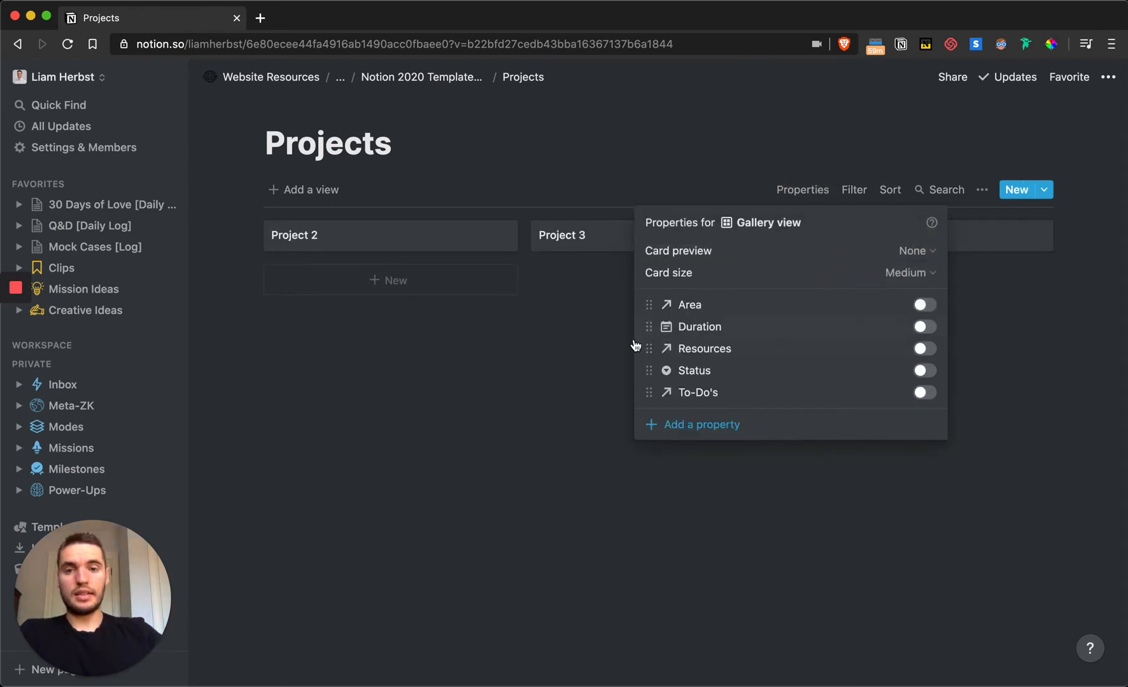
{"action": "left_click", "coordinate": [596, 326]}
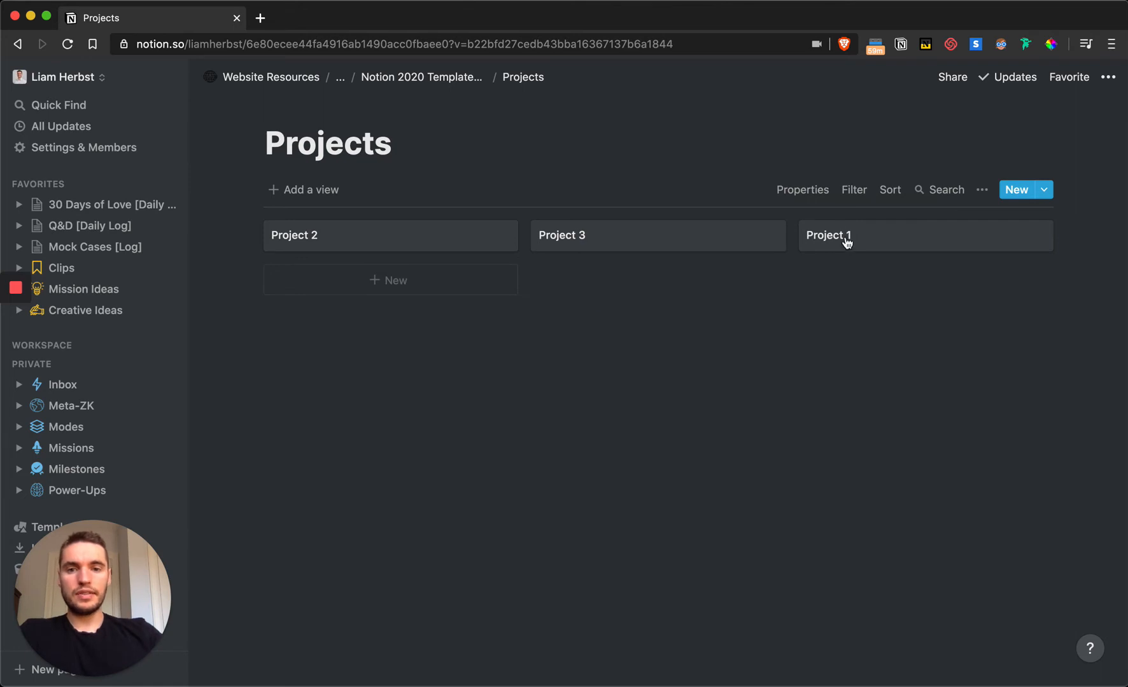
- Show the Area and Duration properties on the project cards, switching Status on and back off
{"action": "left_click", "coordinate": [823, 194]}
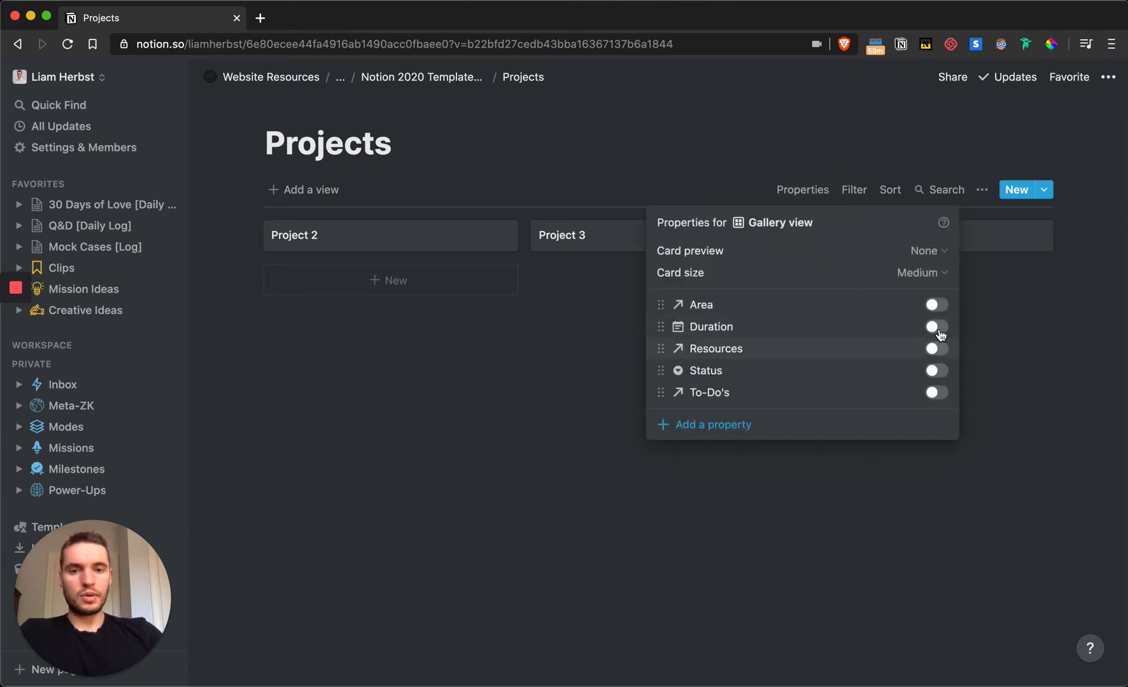
{"action": "left_click", "coordinate": [937, 305]}
{"action": "left_click", "coordinate": [937, 326]}
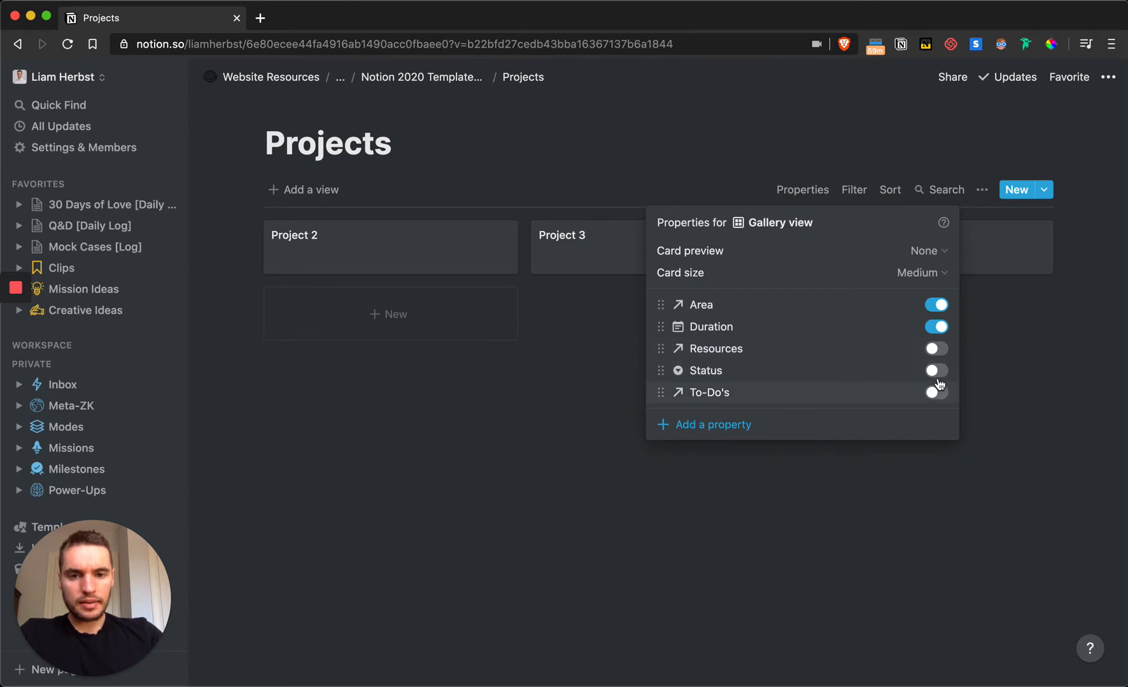
{"action": "left_click", "coordinate": [938, 373]}
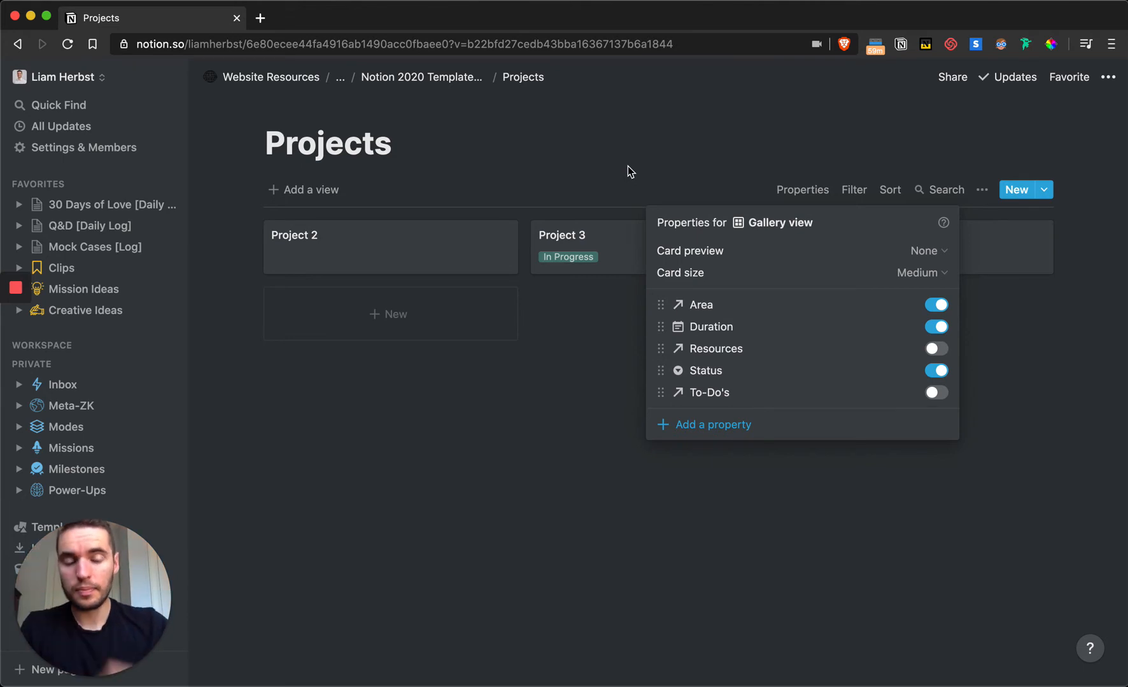
{"action": "left_click", "coordinate": [935, 370]}
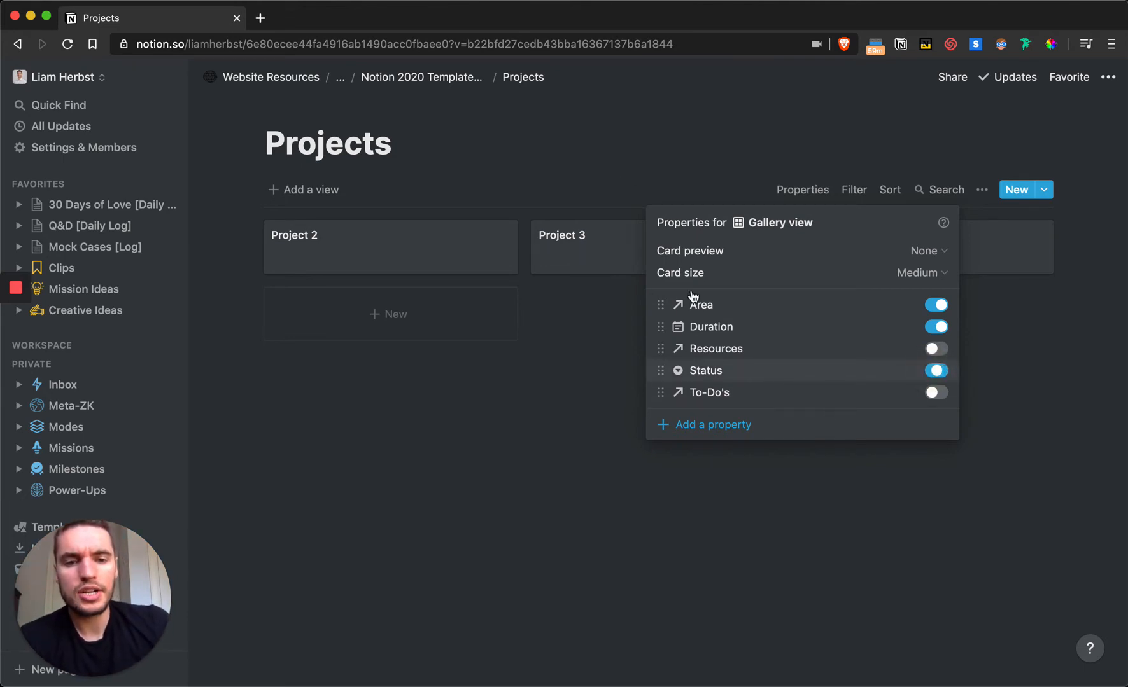
- Create a new Gallery view of the Projects database named Archive
{"action": "left_click", "coordinate": [311, 191]}
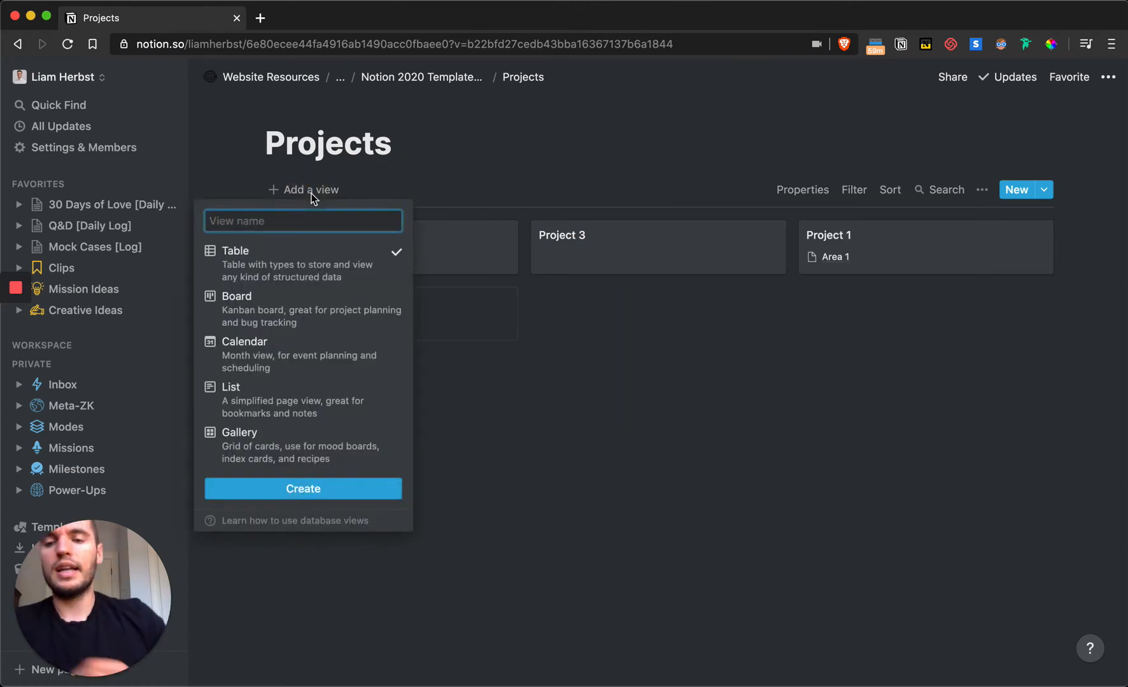
{"action": "type", "text": "Archive"}
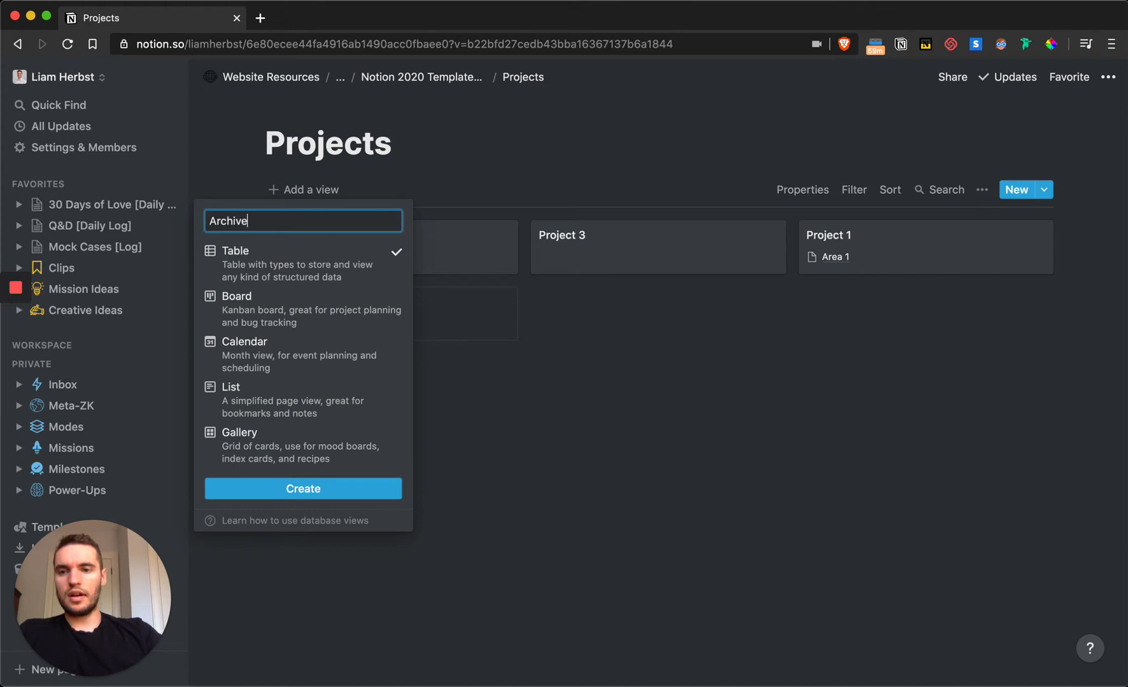
{"action": "left_click", "coordinate": [272, 435]}
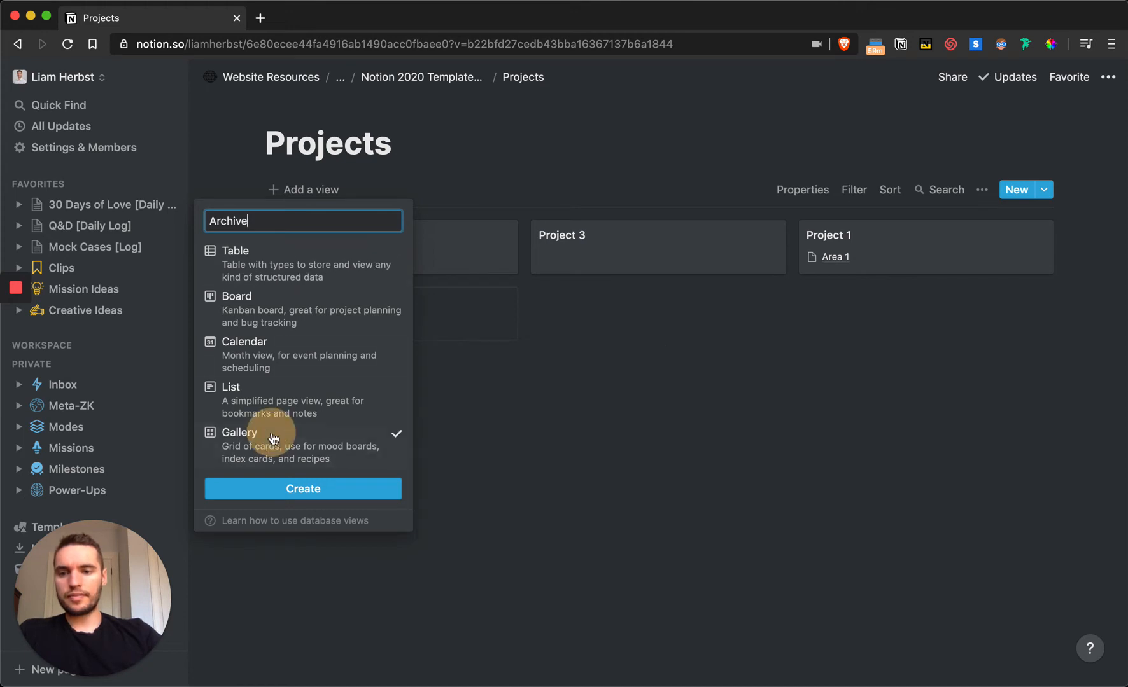
{"action": "left_click", "coordinate": [298, 490]}
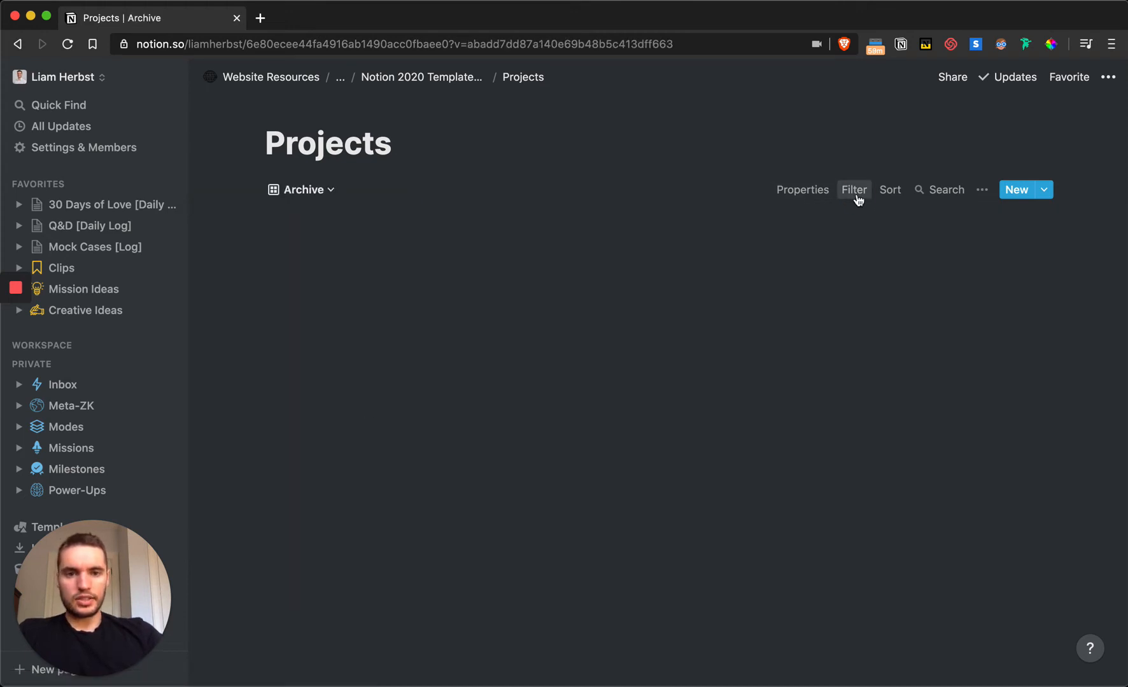
- Add a filter to the Archive view where Status is Completed
{"action": "left_click", "coordinate": [857, 198]}
{"action": "left_click", "coordinate": [717, 336]}
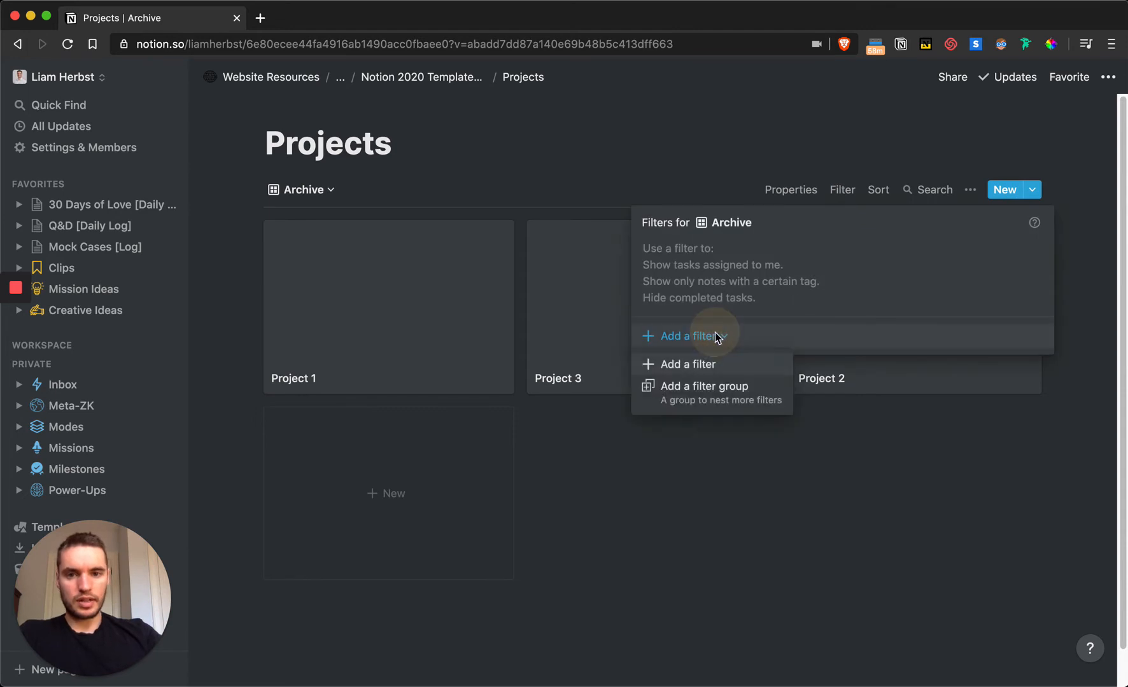
{"action": "left_click", "coordinate": [700, 362]}
{"action": "left_click", "coordinate": [756, 254]}
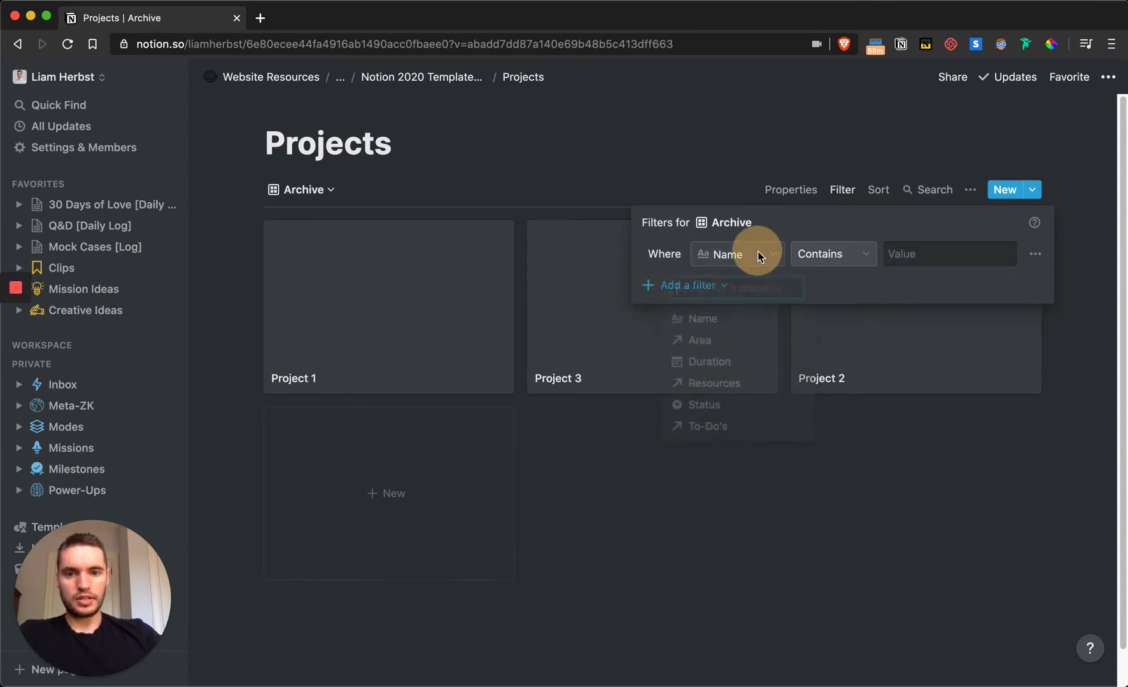
{"action": "left_click", "coordinate": [703, 407]}
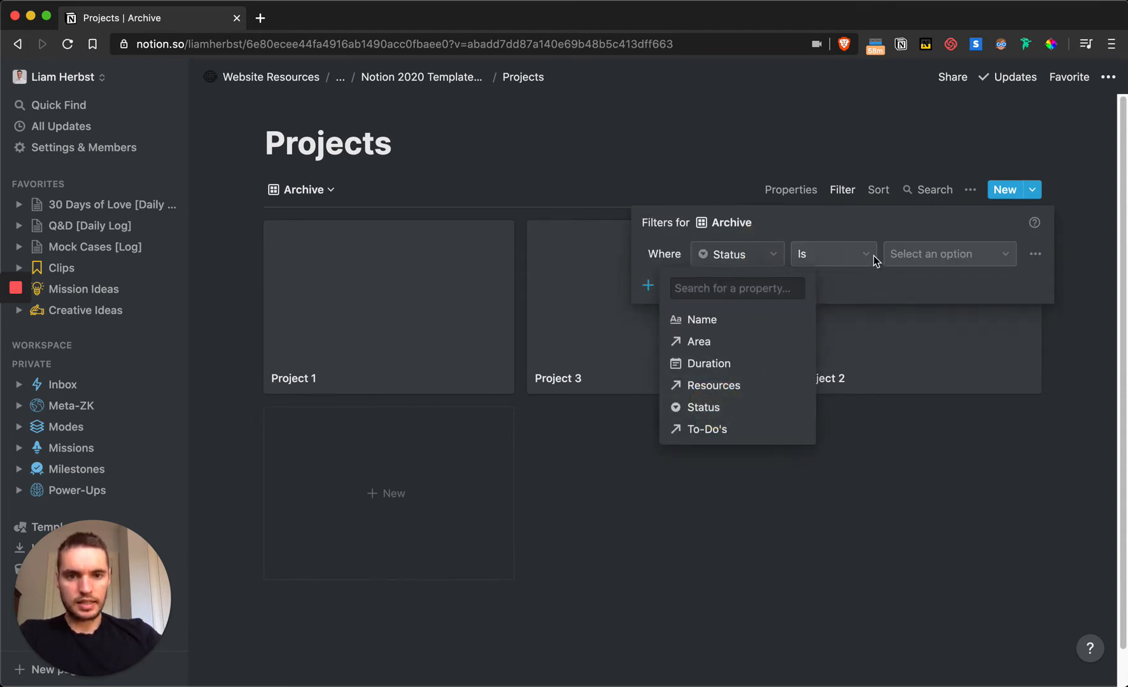
{"action": "left_click", "coordinate": [898, 255]}
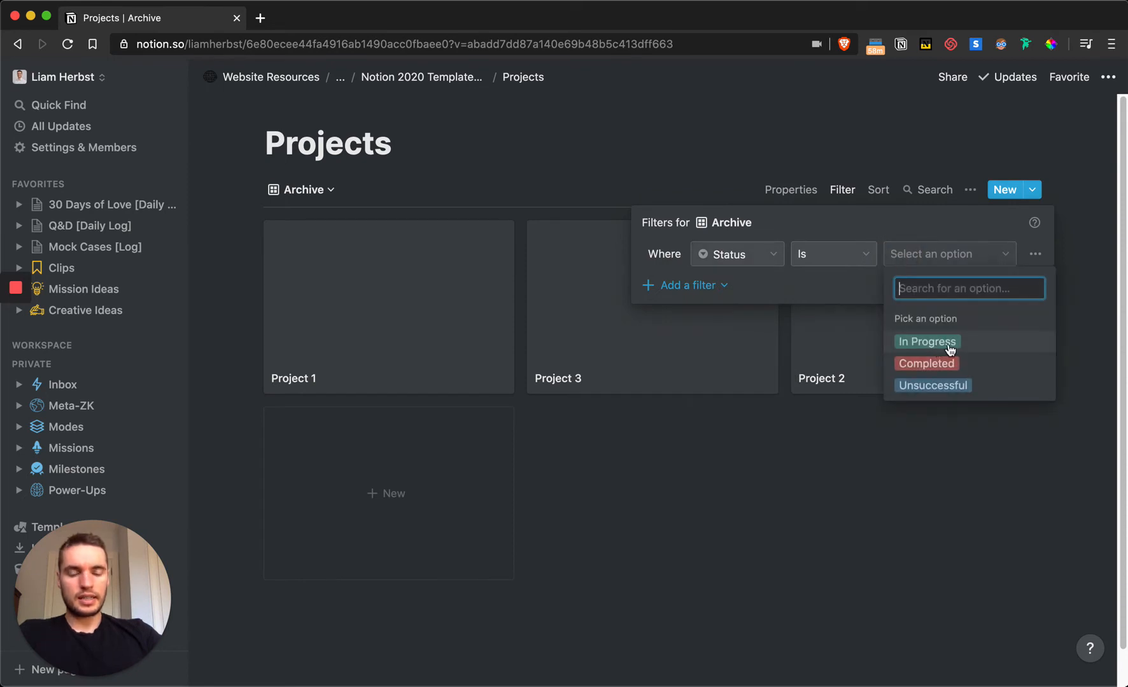
{"action": "left_click", "coordinate": [945, 364]}
- Add a second Archive filter joined with Or where Status is Unsuccessful
{"action": "left_click", "coordinate": [707, 294]}
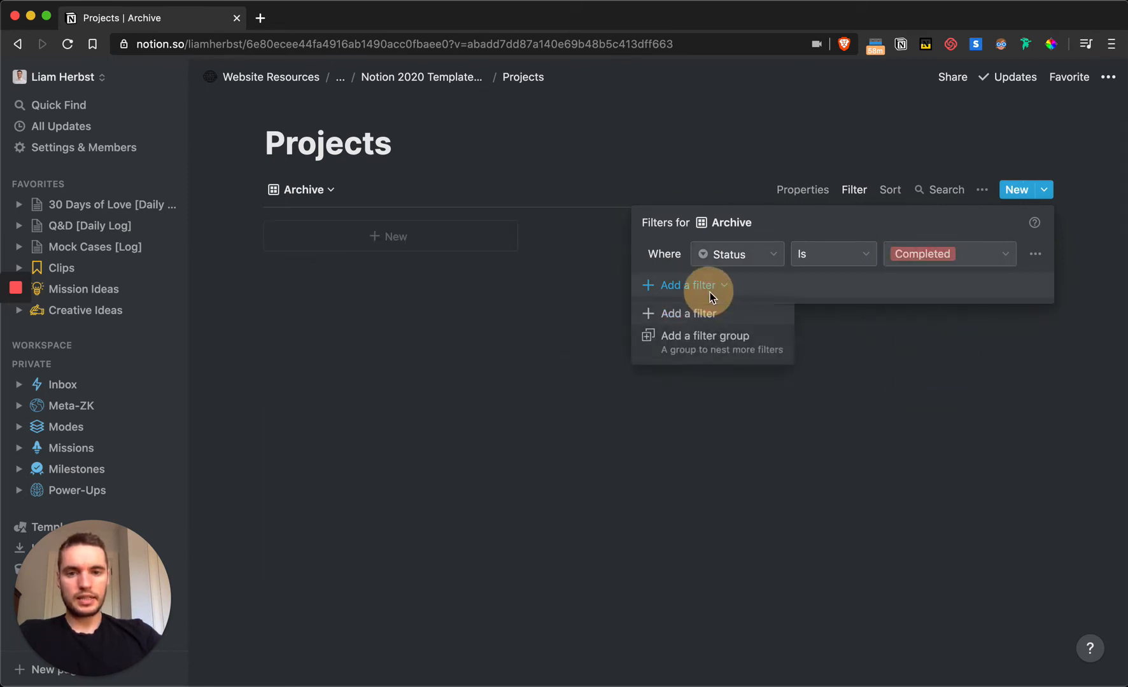
{"action": "left_click", "coordinate": [693, 323]}
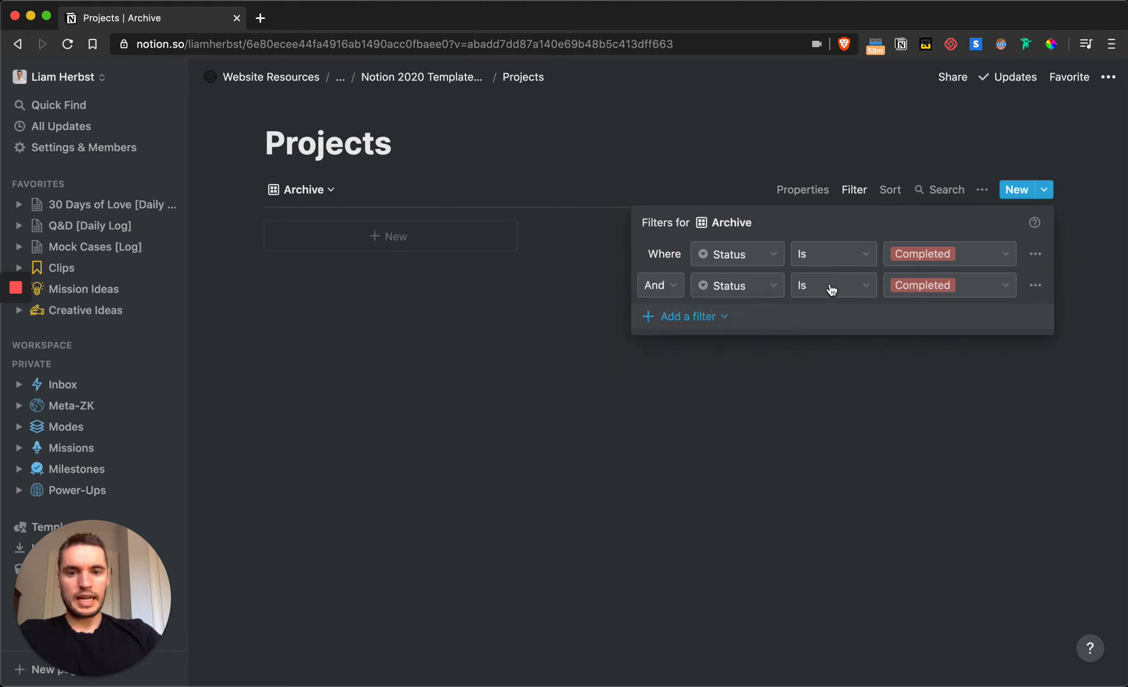
{"action": "left_click", "coordinate": [657, 295]}
{"action": "left_click", "coordinate": [650, 357]}
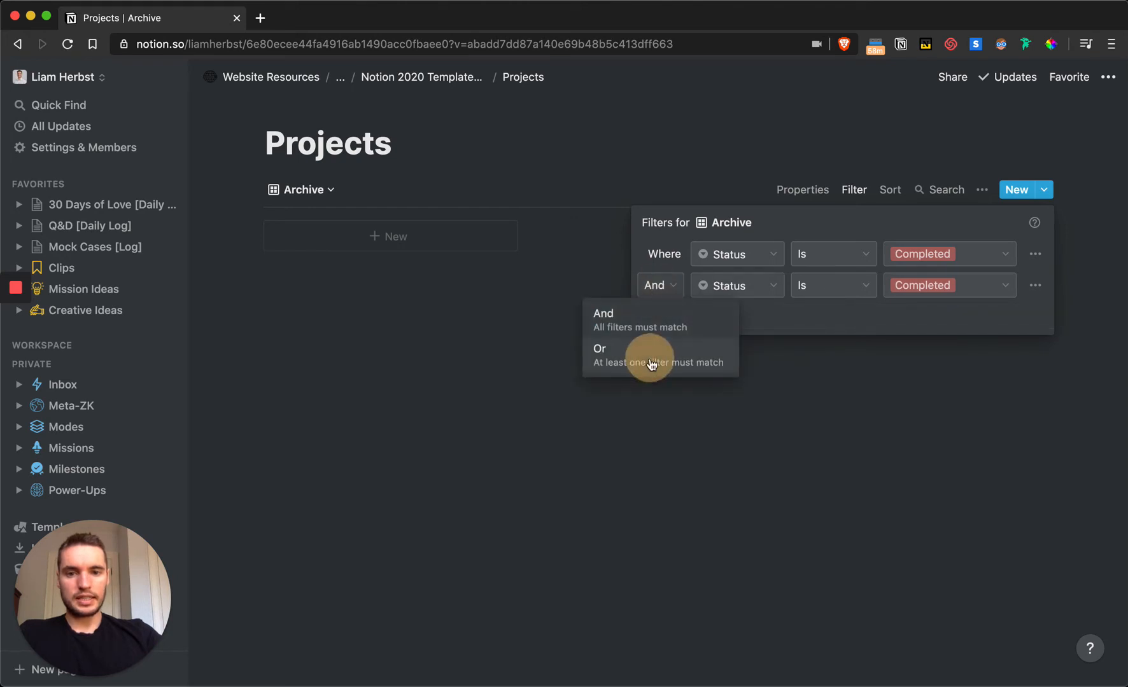
{"action": "left_click", "coordinate": [955, 288]}
{"action": "left_click", "coordinate": [942, 416]}
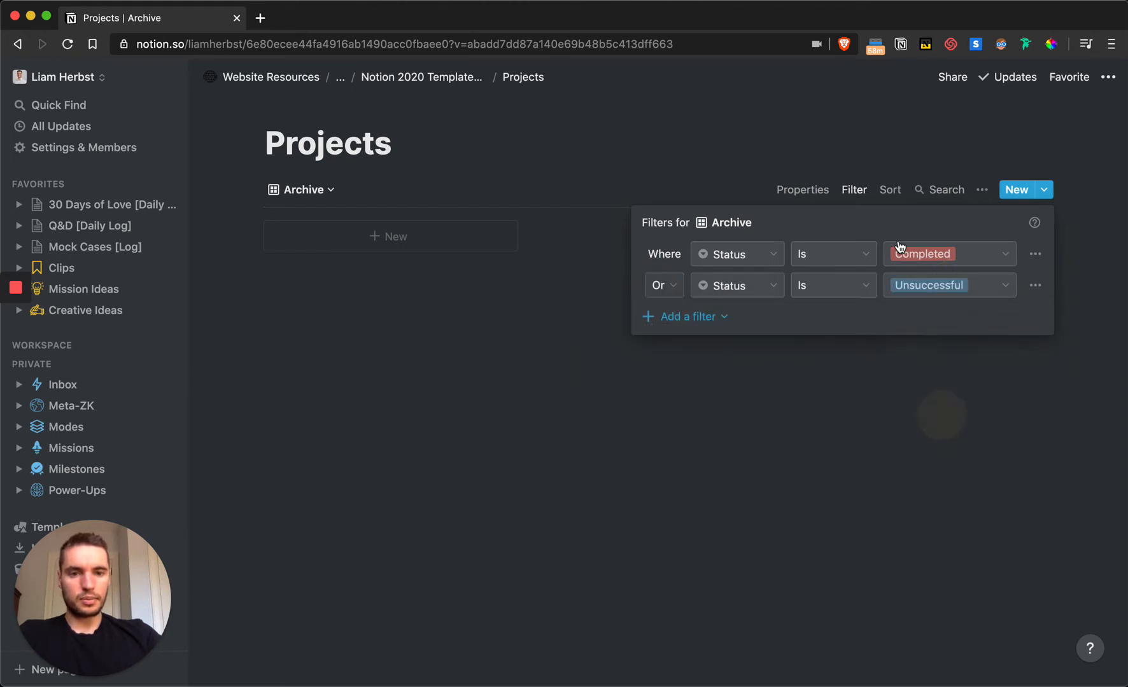
{"action": "left_click", "coordinate": [770, 131]}
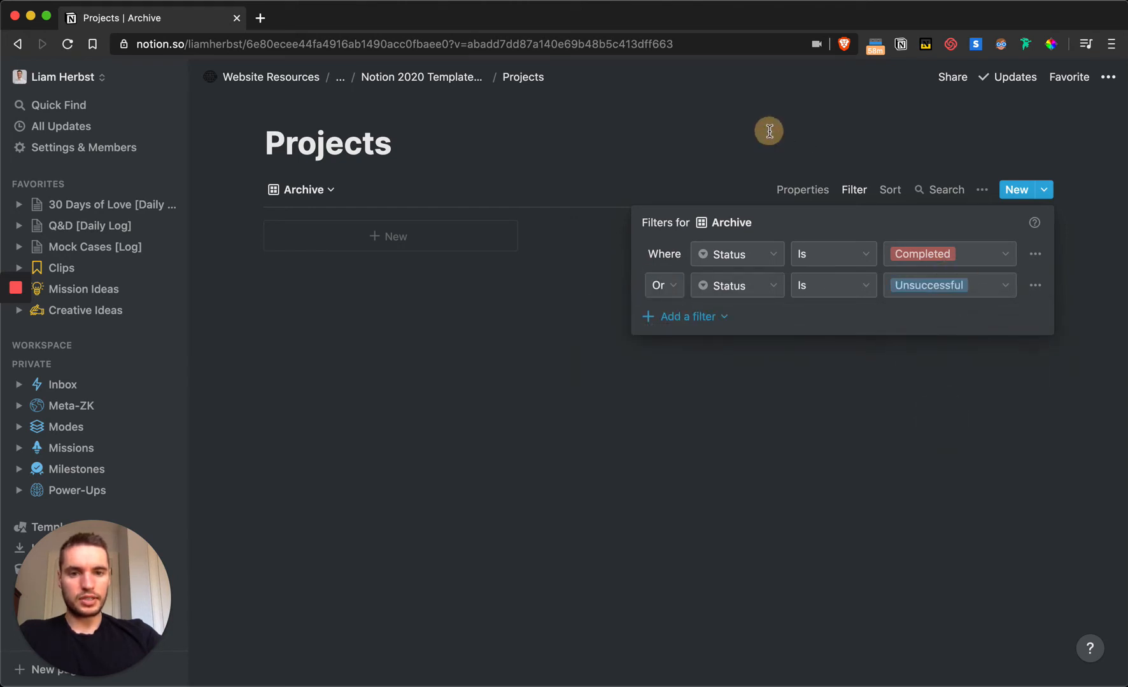
- Switch the Projects database to its original Gallery view and rename that view Active
{"action": "left_click", "coordinate": [330, 190]}
{"action": "left_click", "coordinate": [261, 248]}
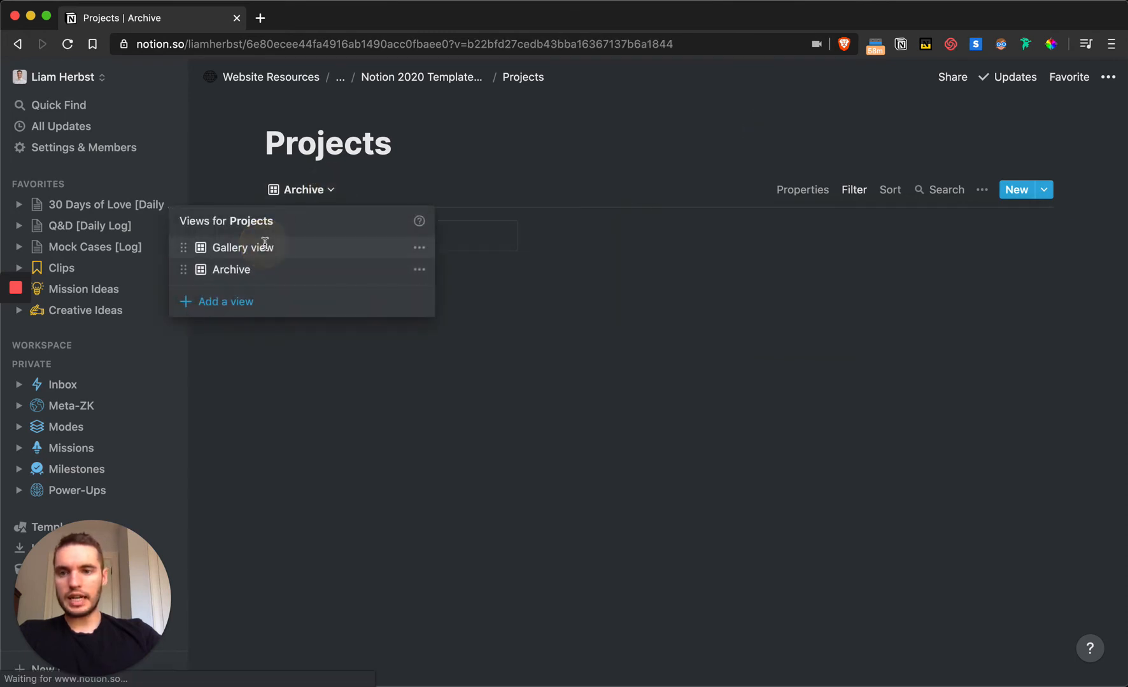
{"action": "left_click", "coordinate": [351, 191]}
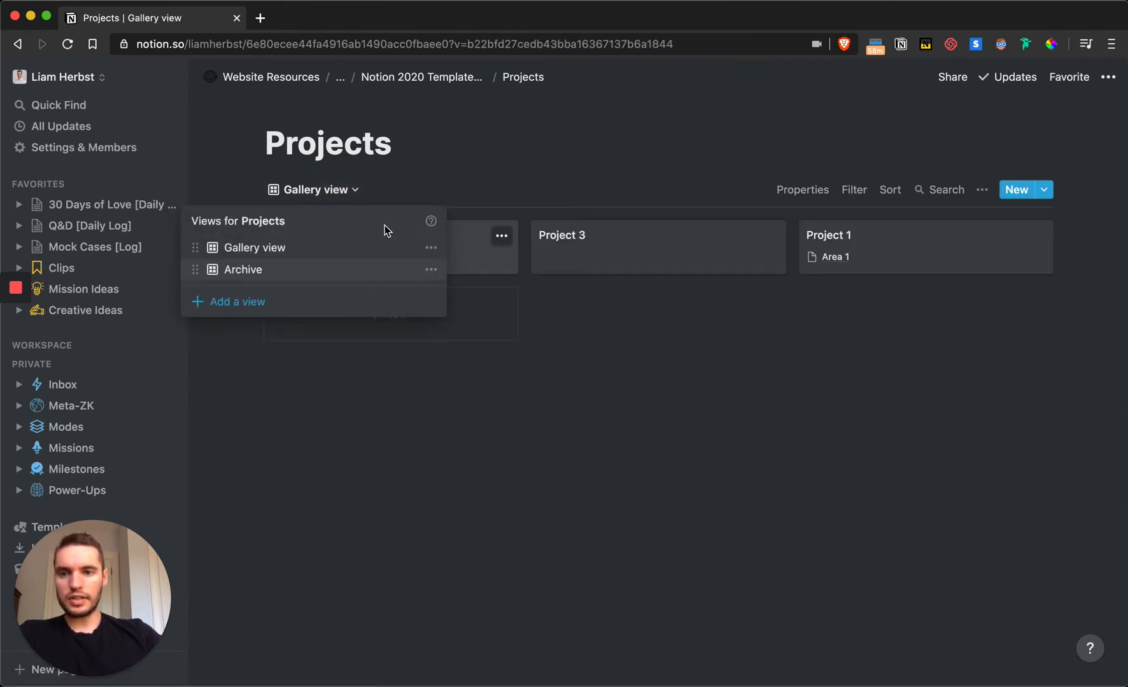
{"action": "left_click", "coordinate": [431, 247]}
{"action": "type", "text": "A"}
{"action": "key", "text": "super+a"}
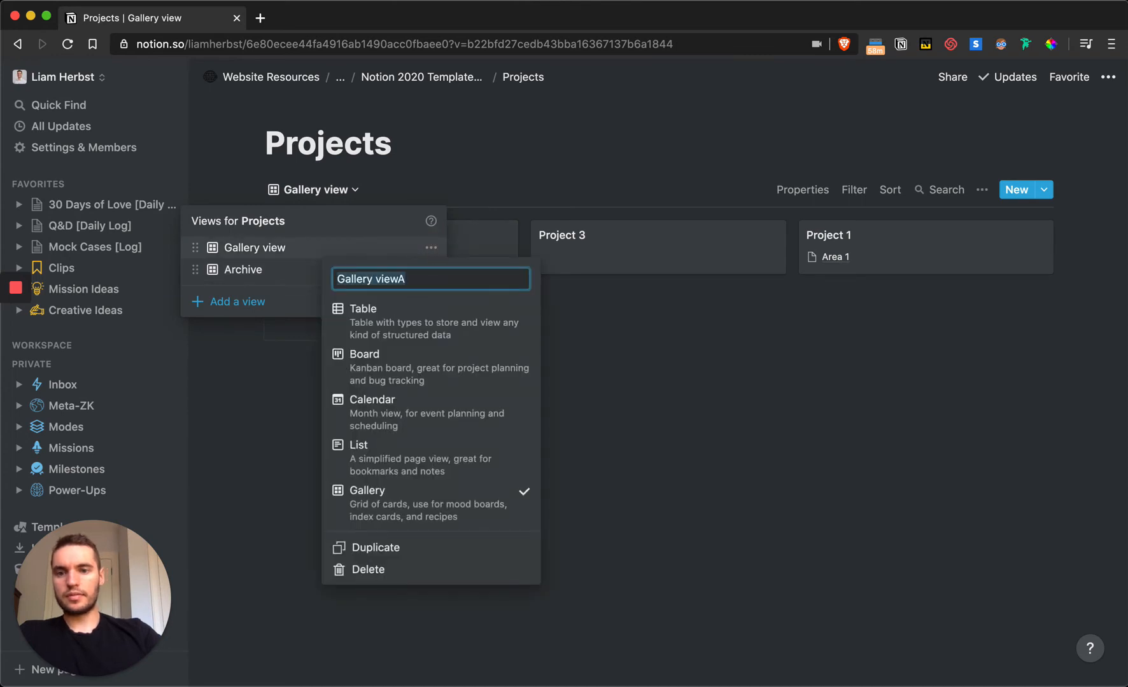
{"action": "type", "text": "Active"}
{"action": "key", "text": "Return"}
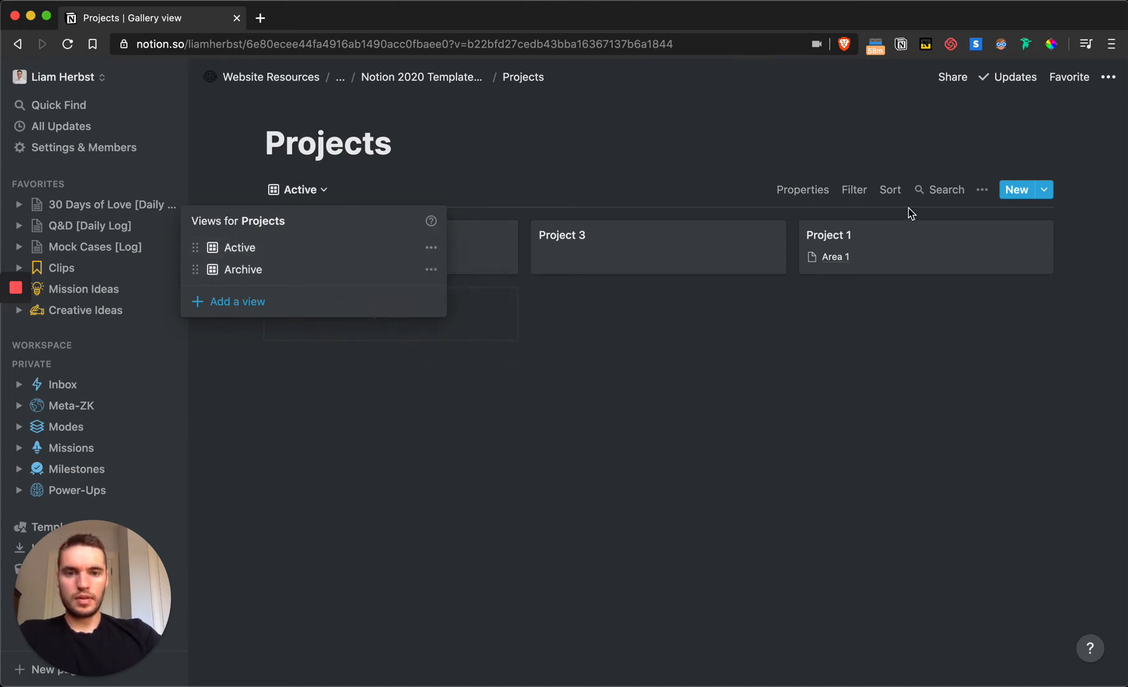
- Add a filter to the Active view where Status is In Progress
{"action": "left_click", "coordinate": [805, 187]}
{"action": "left_click", "coordinate": [815, 190]}
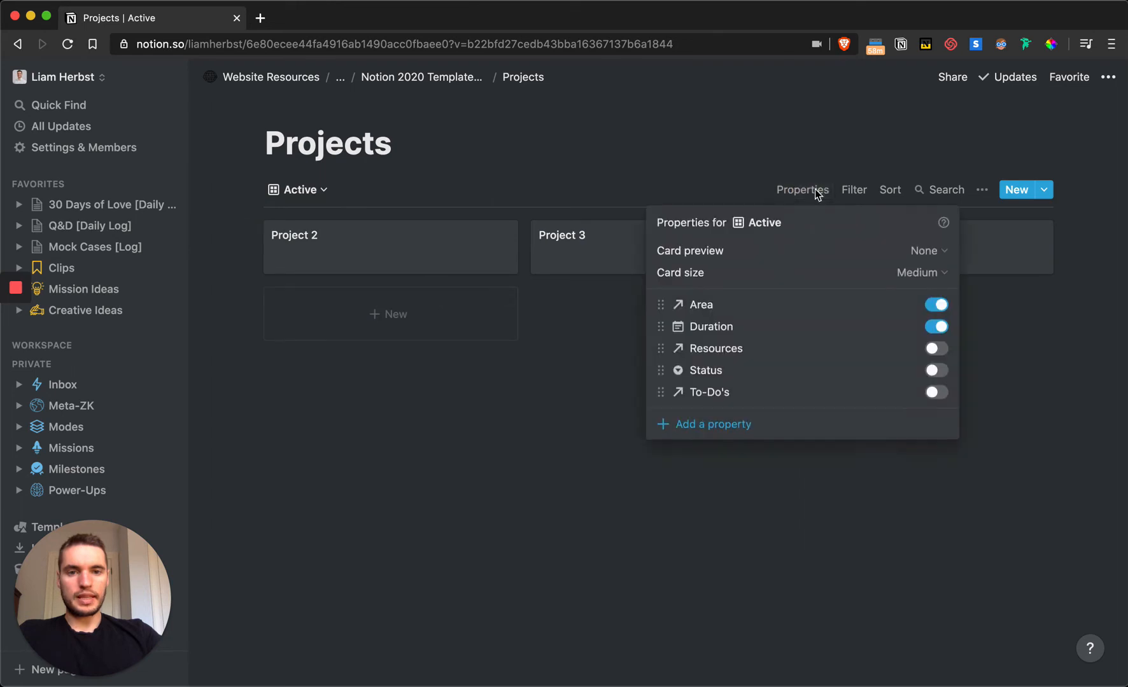
{"action": "left_click", "coordinate": [850, 191]}
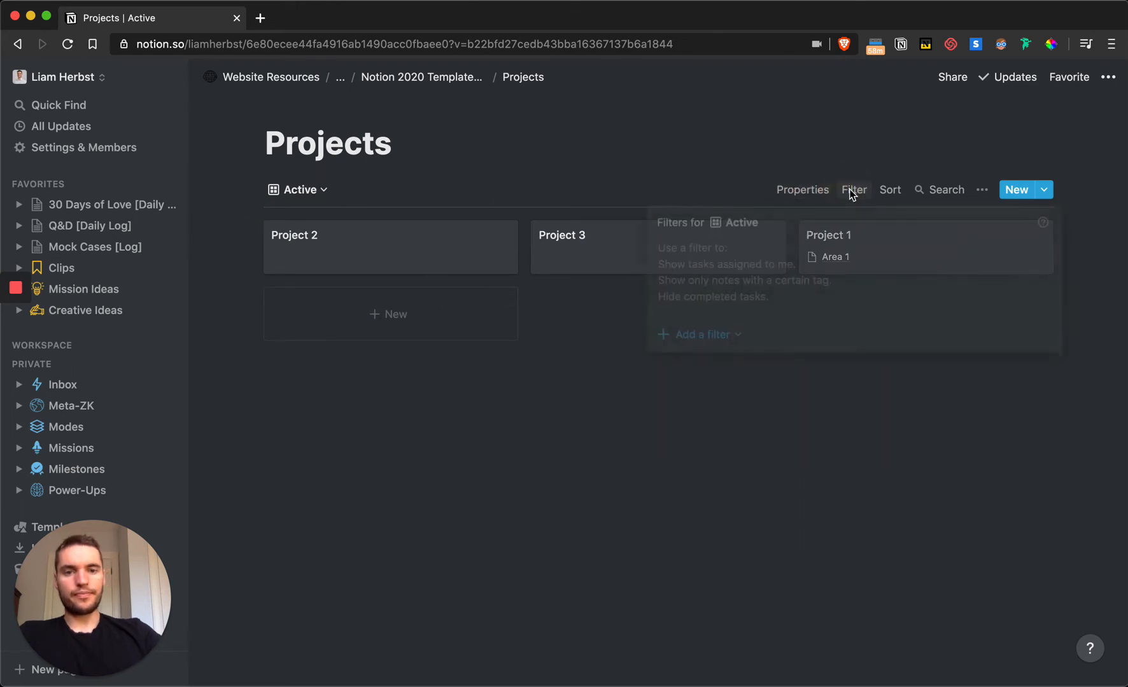
{"action": "left_click", "coordinate": [716, 343]}
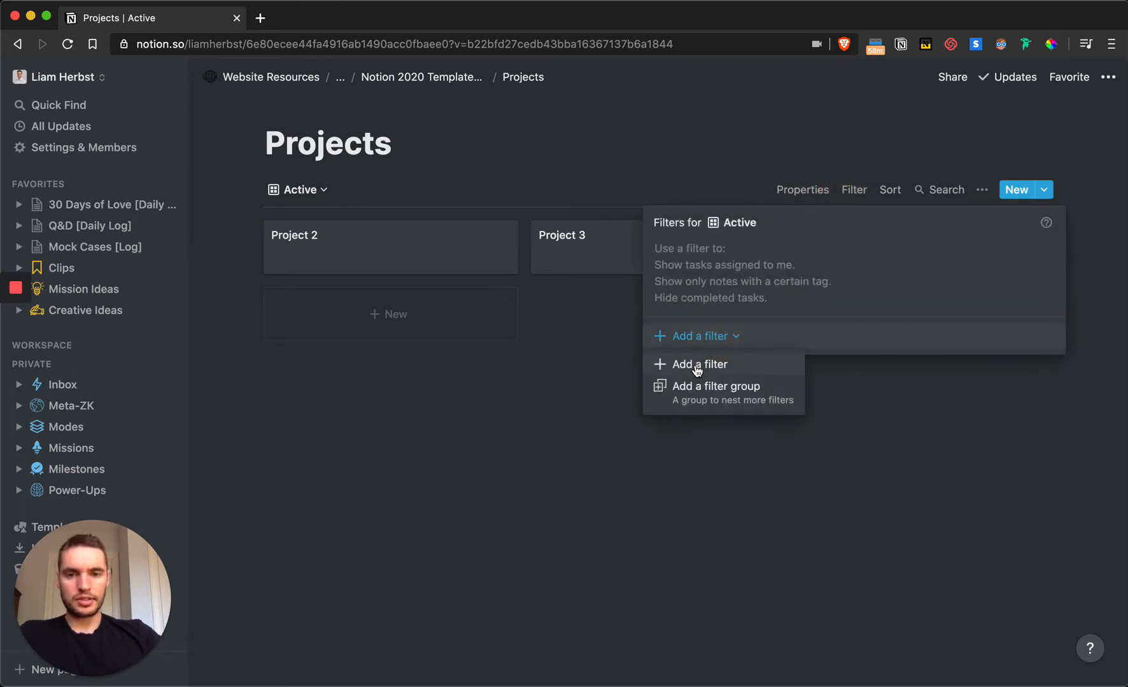
{"action": "left_click", "coordinate": [697, 366]}
{"action": "left_click", "coordinate": [754, 254]}
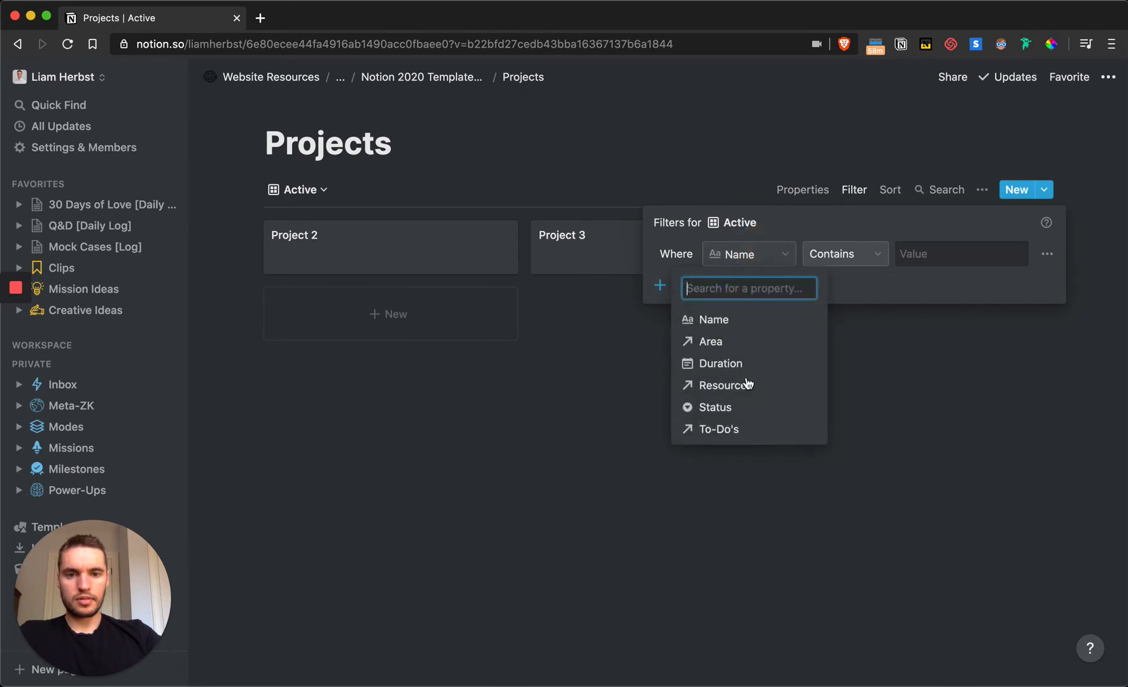
{"action": "left_click", "coordinate": [743, 407]}
{"action": "left_click", "coordinate": [924, 255]}
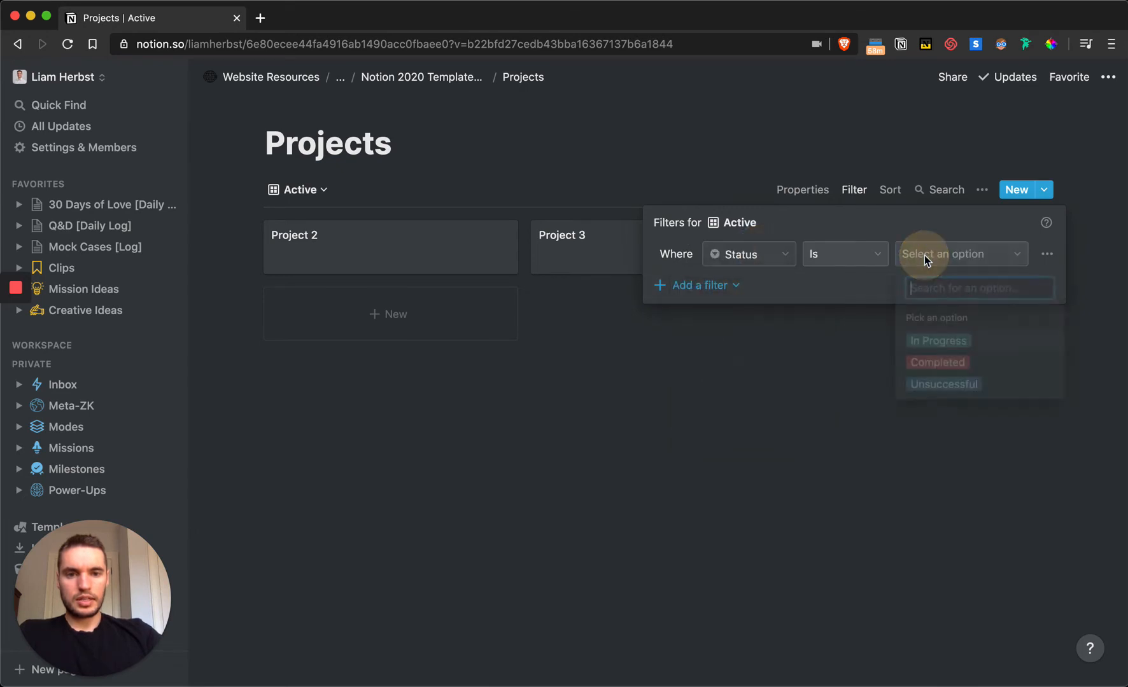
{"action": "left_click", "coordinate": [944, 339]}
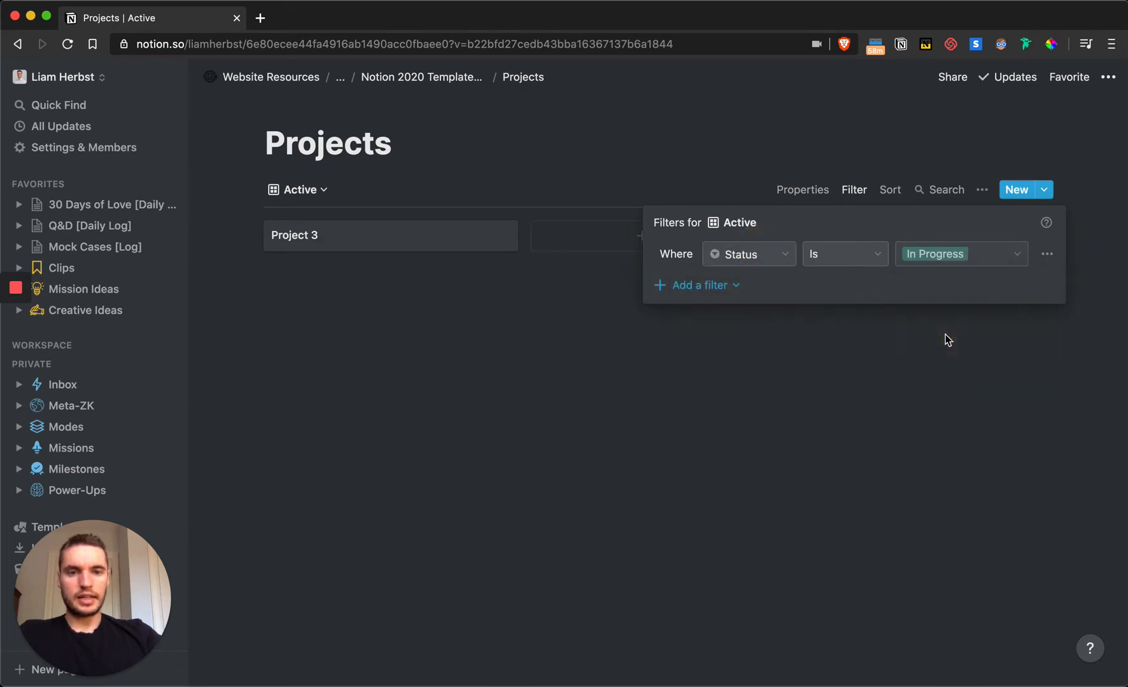
{"action": "left_click", "coordinate": [615, 131]}
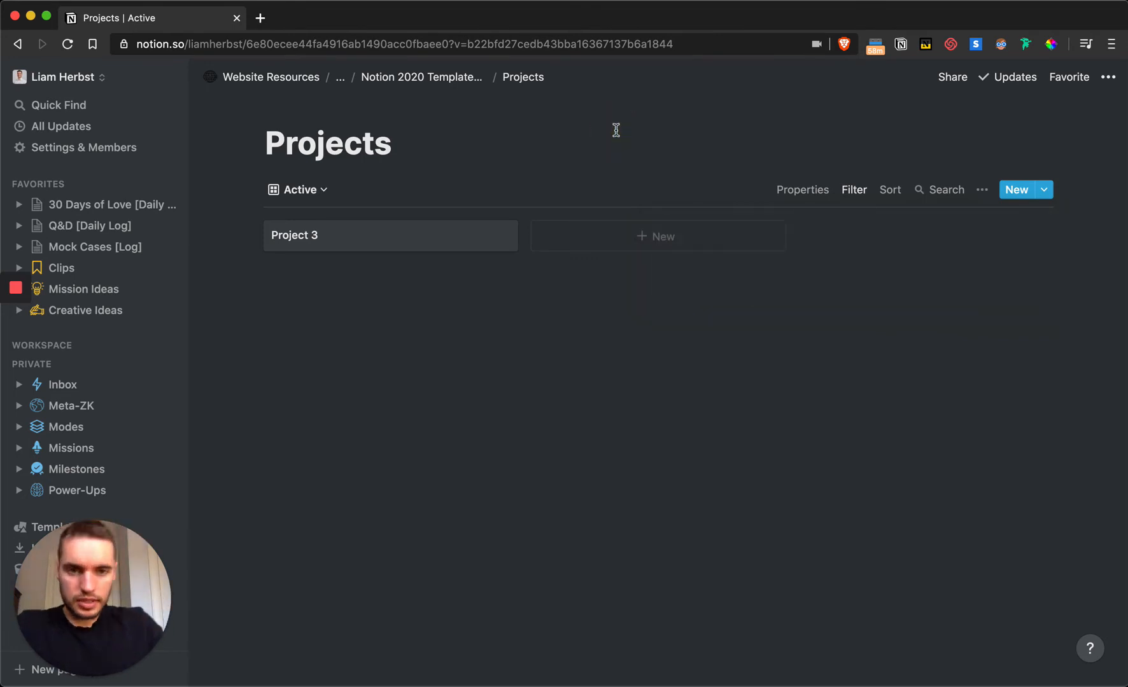
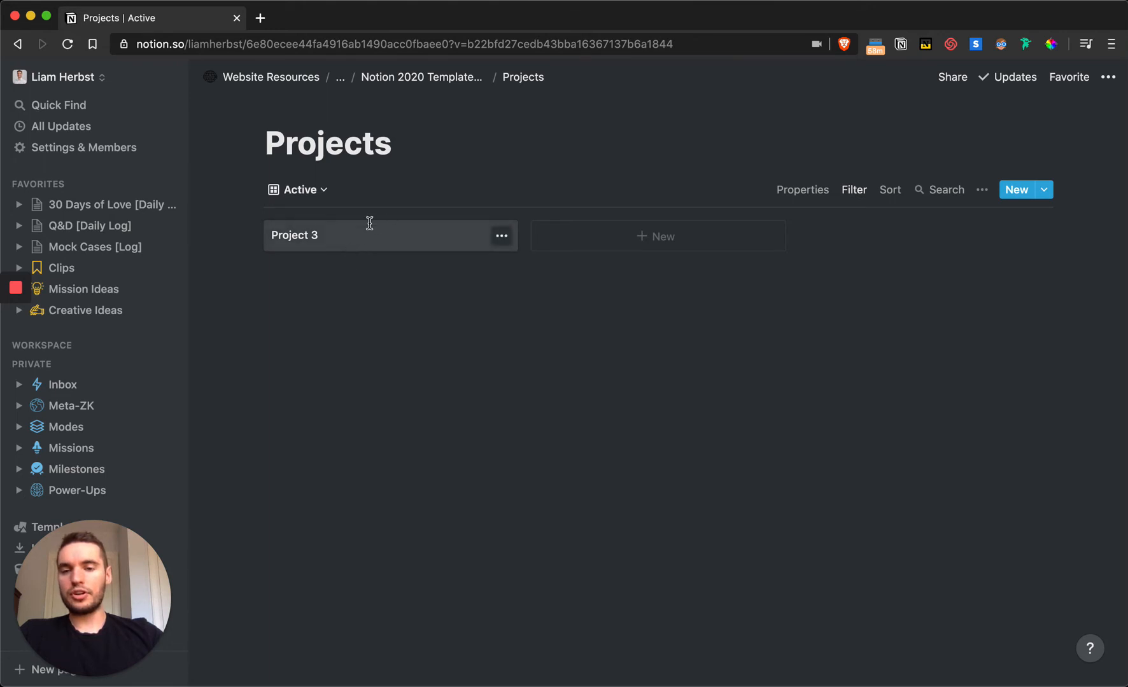
- Create a new Table view of the Projects database without entering a name
{"action": "left_click", "coordinate": [312, 190]}
{"action": "left_click", "coordinate": [428, 188]}
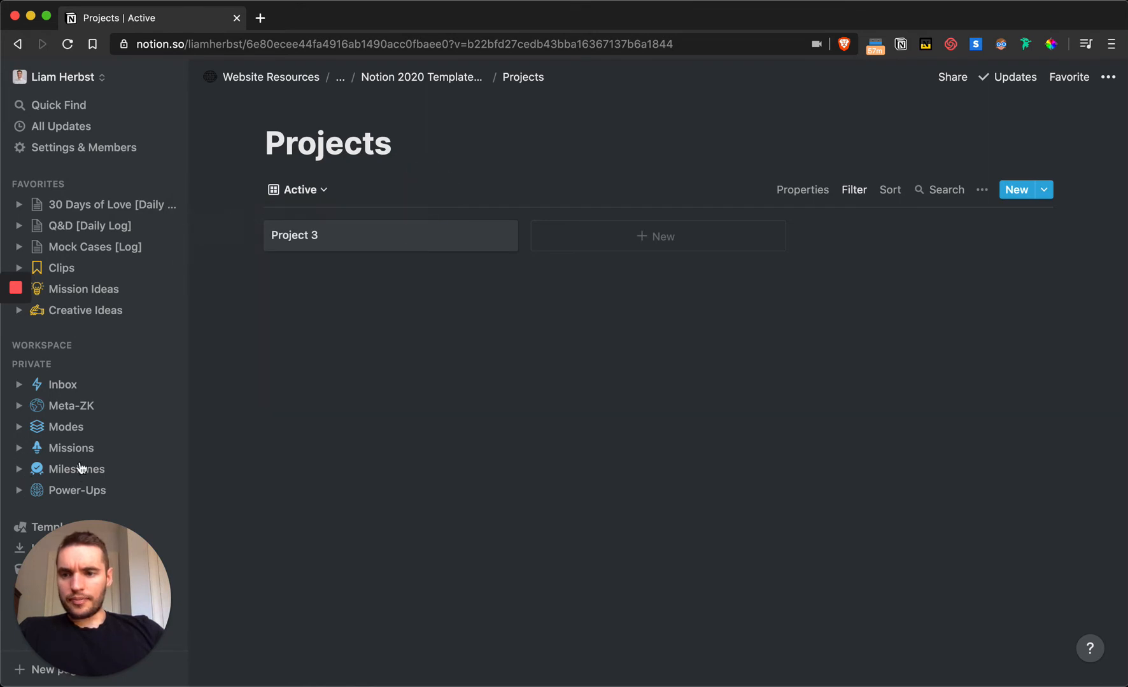
{"action": "left_click", "coordinate": [318, 193]}
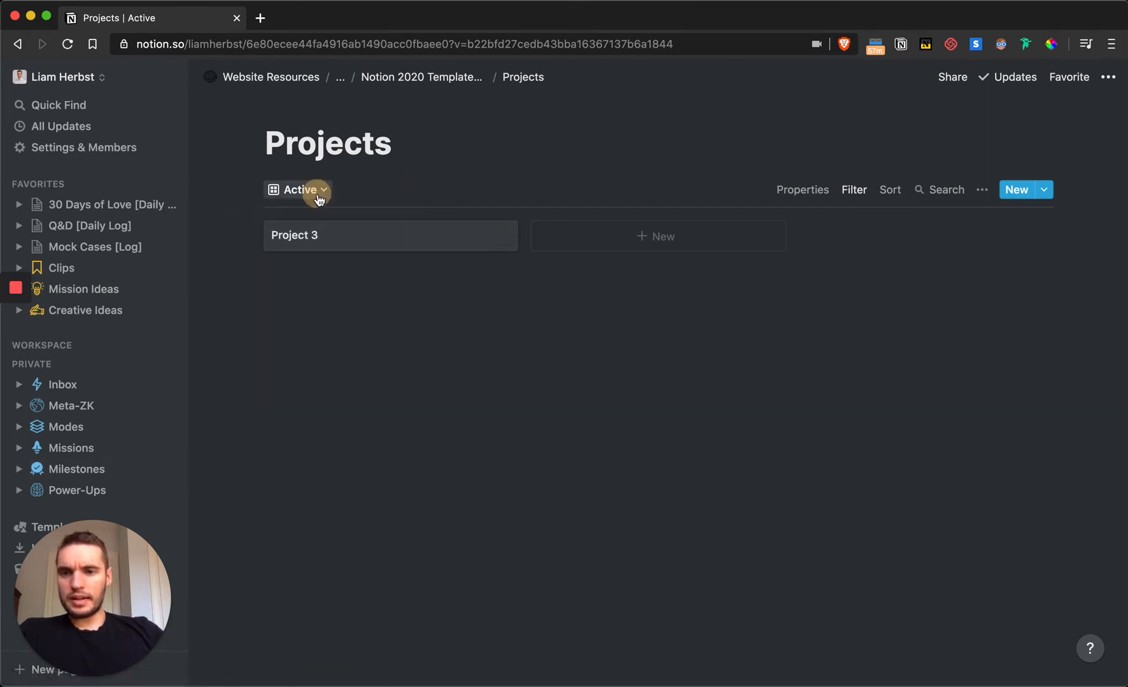
{"action": "left_click", "coordinate": [224, 301]}
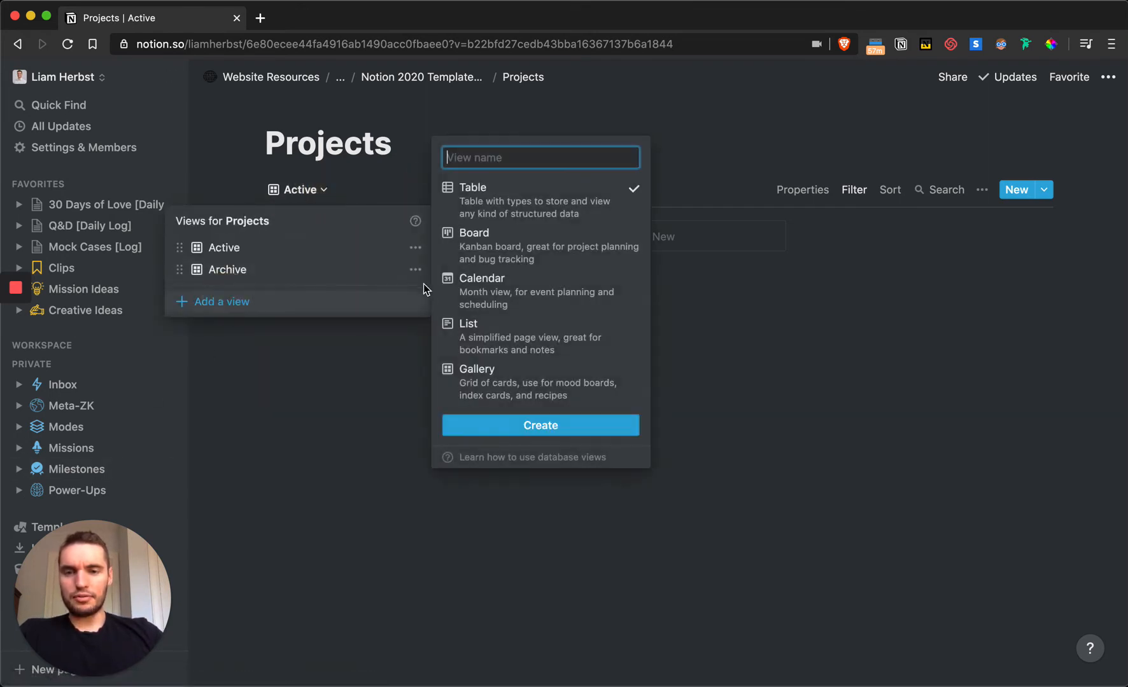
{"action": "left_click", "coordinate": [541, 425]}
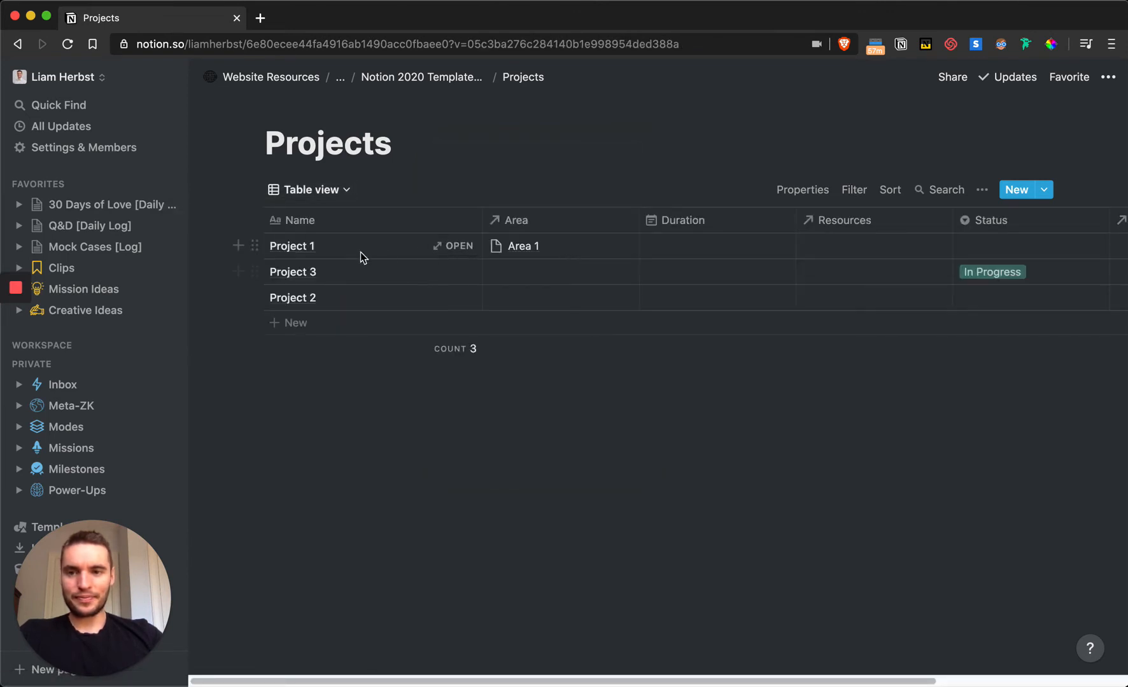
- Set the Status of Project 1 and Project 2 to In Progress
{"action": "left_click", "coordinate": [465, 252]}
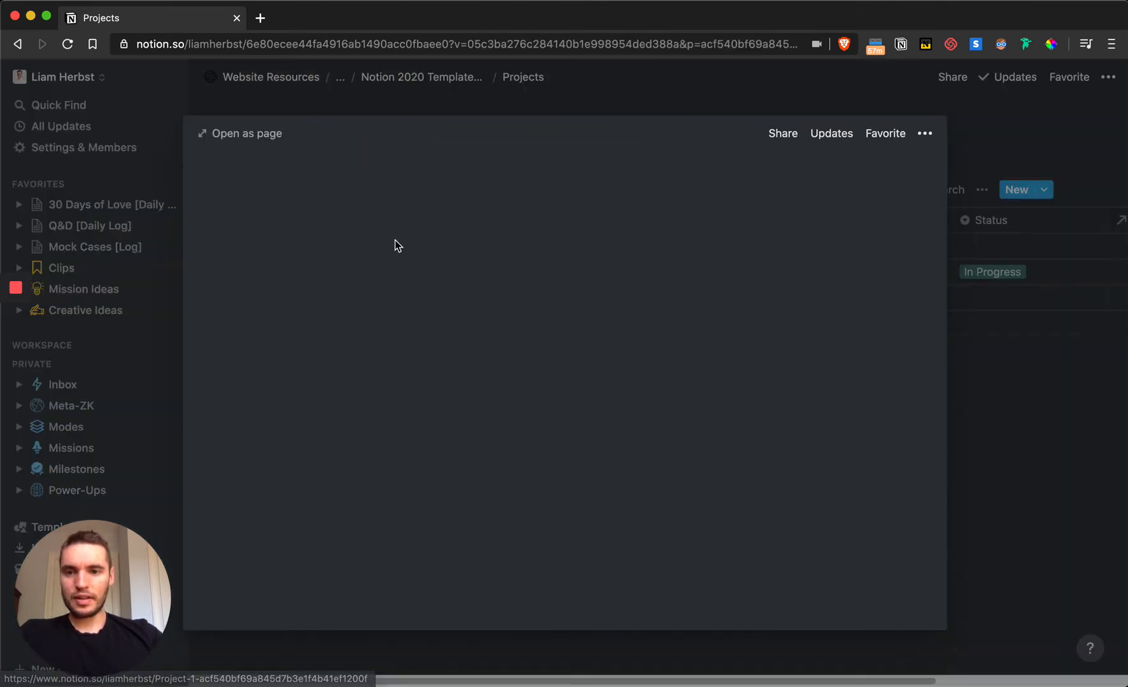
{"action": "left_click", "coordinate": [449, 303]}
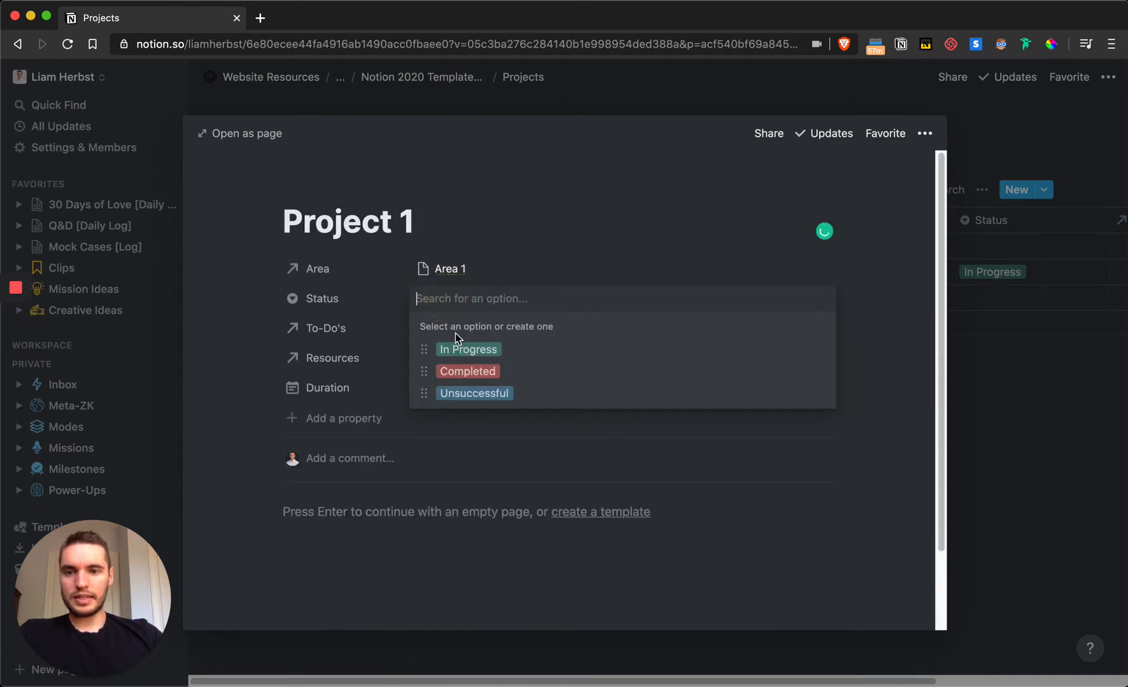
{"action": "left_click", "coordinate": [455, 343]}
{"action": "left_click", "coordinate": [1002, 382]}
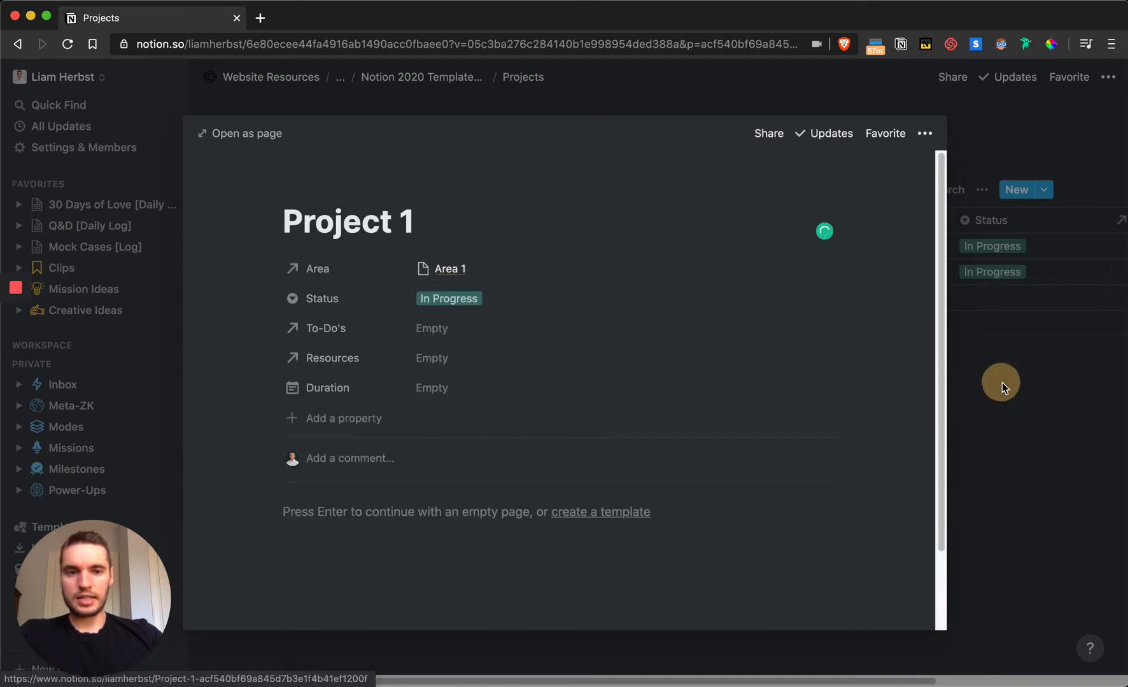
{"action": "left_click", "coordinate": [1004, 299]}
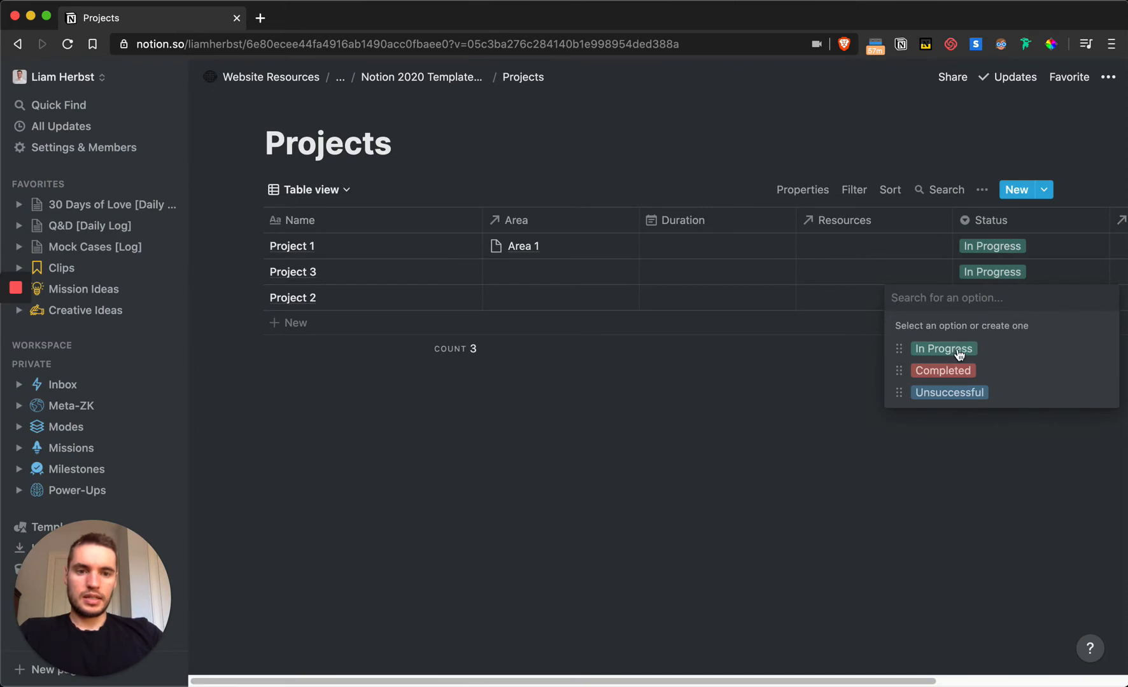
{"action": "left_click", "coordinate": [959, 354]}
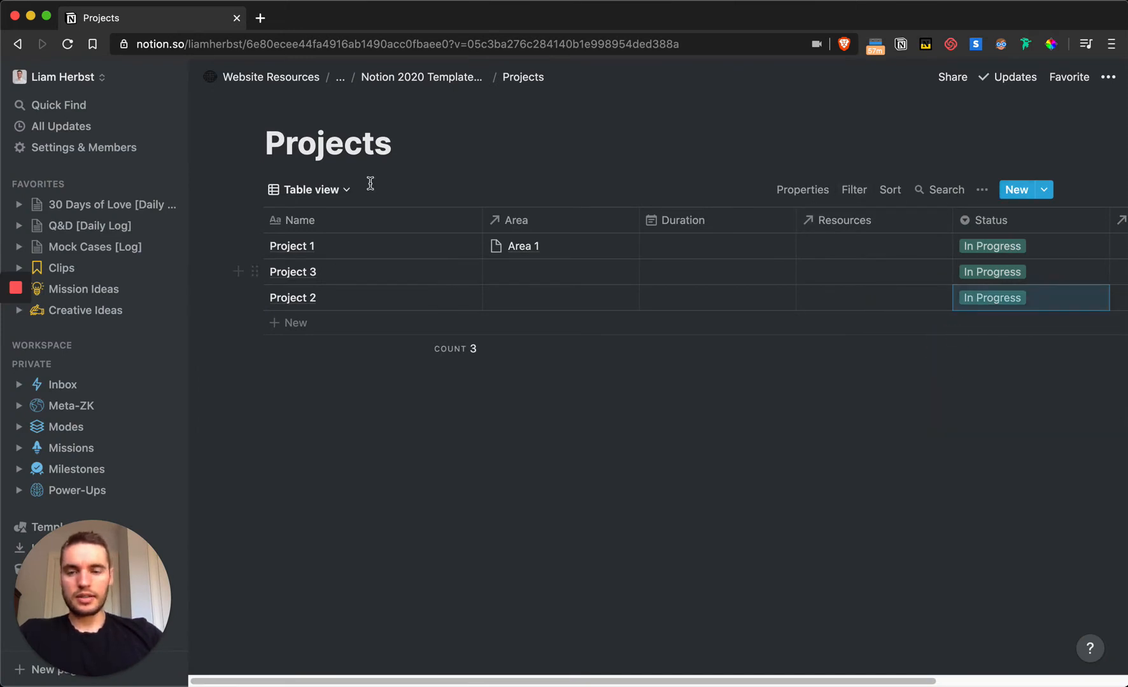
- Rename the new Table view of the Projects database as Unlisted
{"action": "left_click", "coordinate": [350, 192]}
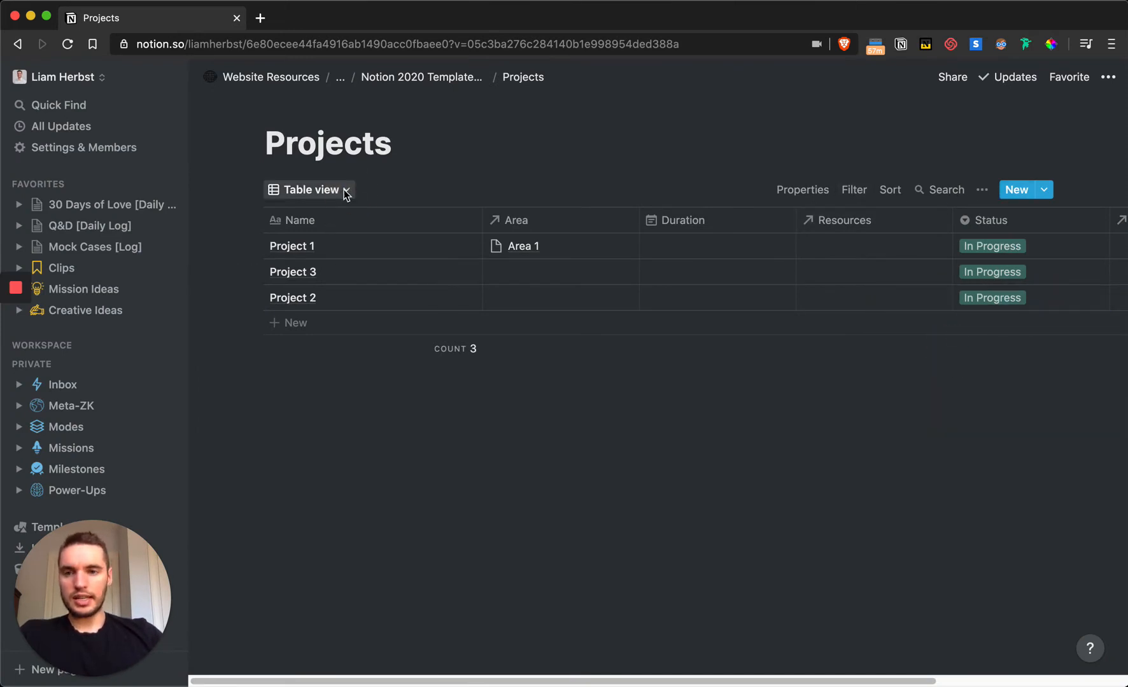
{"action": "left_click", "coordinate": [346, 193]}
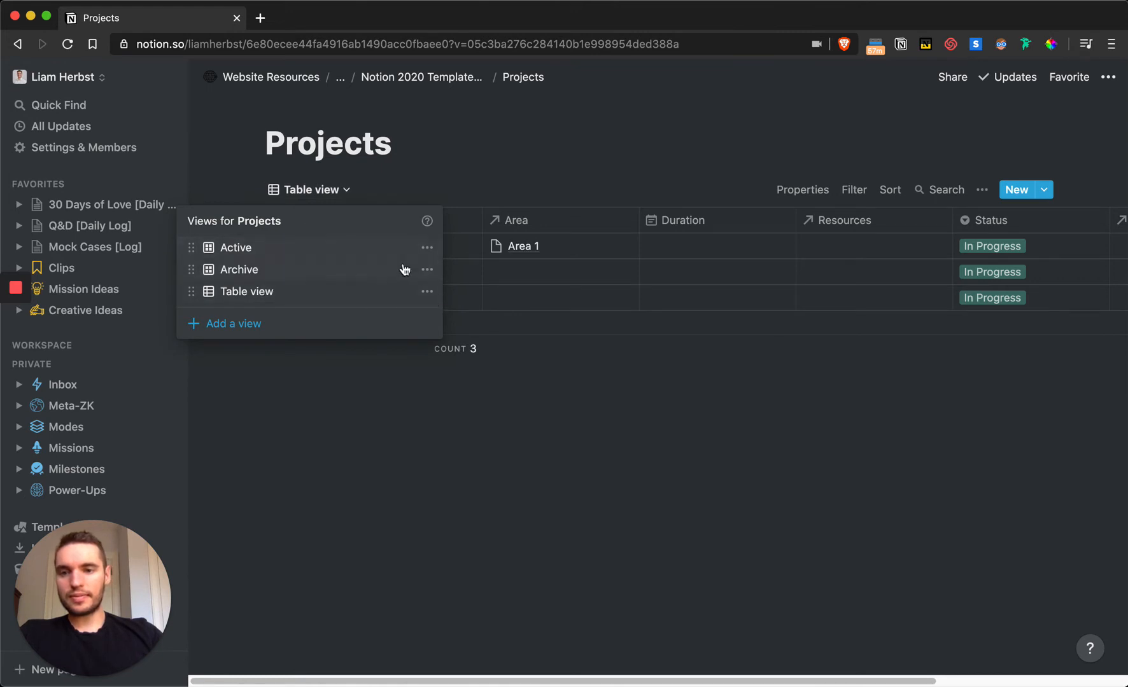
{"action": "left_click", "coordinate": [427, 292]}
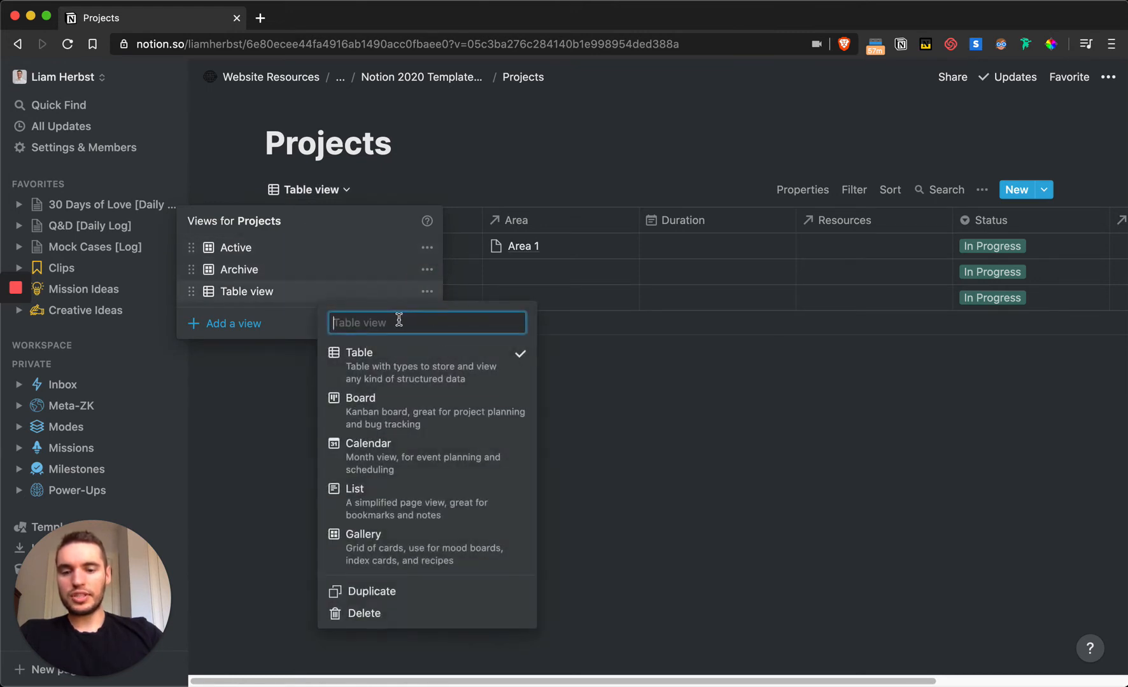
{"action": "type", "text": "Unlisted"}
{"action": "key", "text": "Return"}
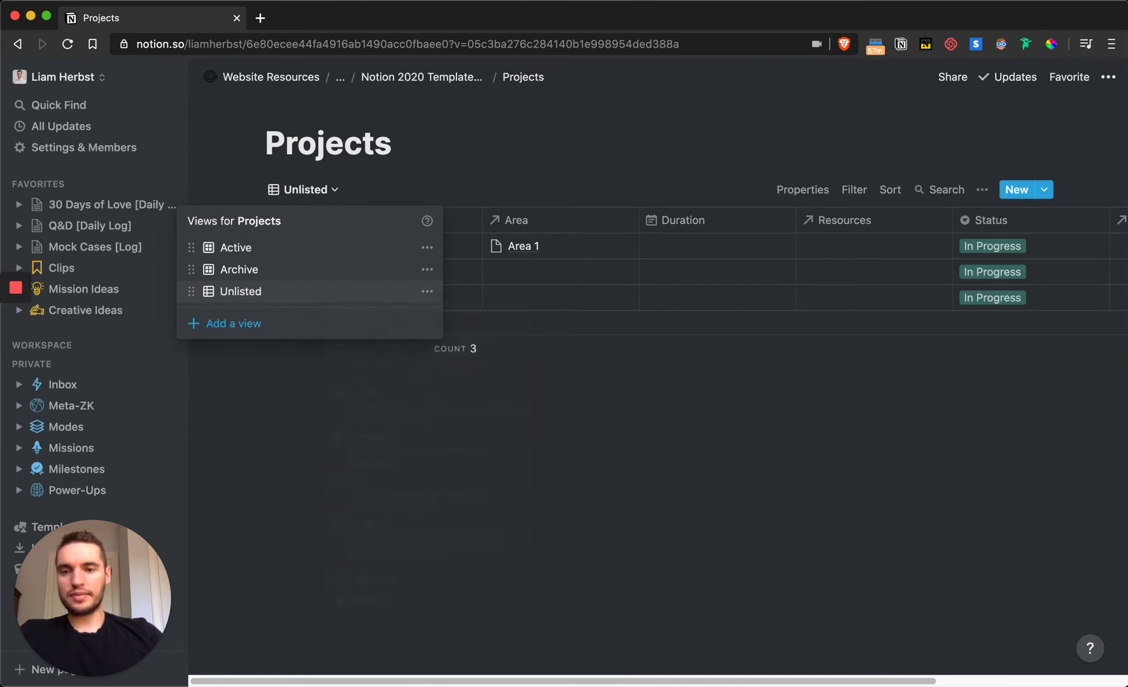
{"action": "left_click", "coordinate": [300, 415]}
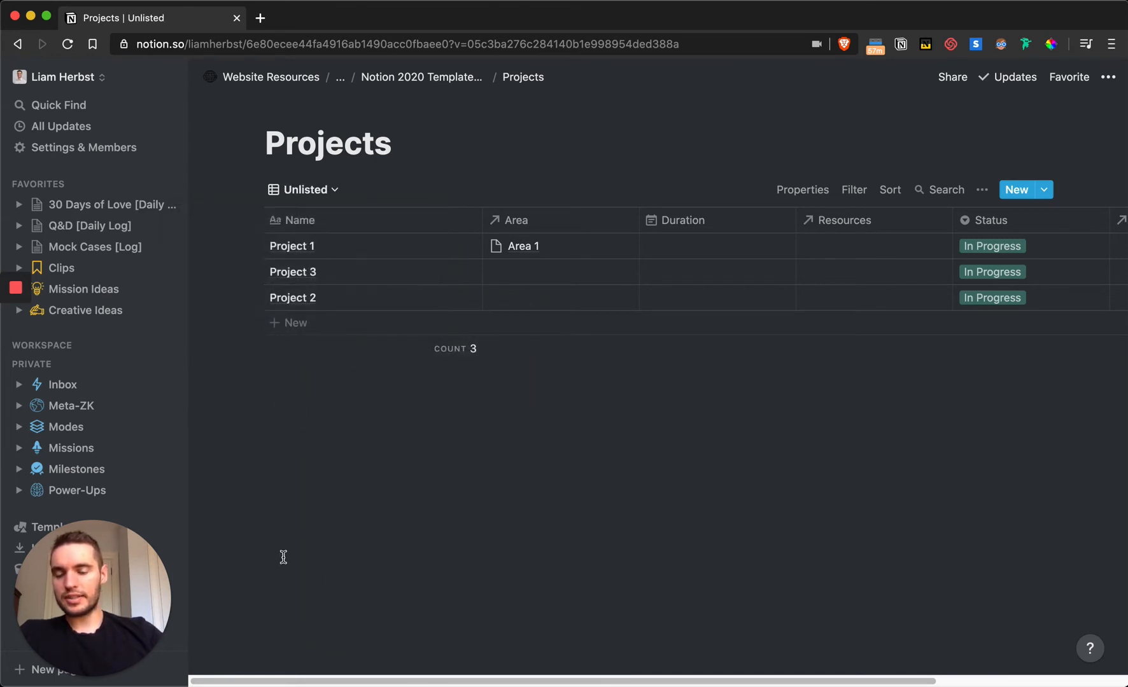
- Switch Projects back to the Active view and open the To-Do's database from the Notion 2020 Templates V2 page
{"action": "left_click", "coordinate": [312, 189]}
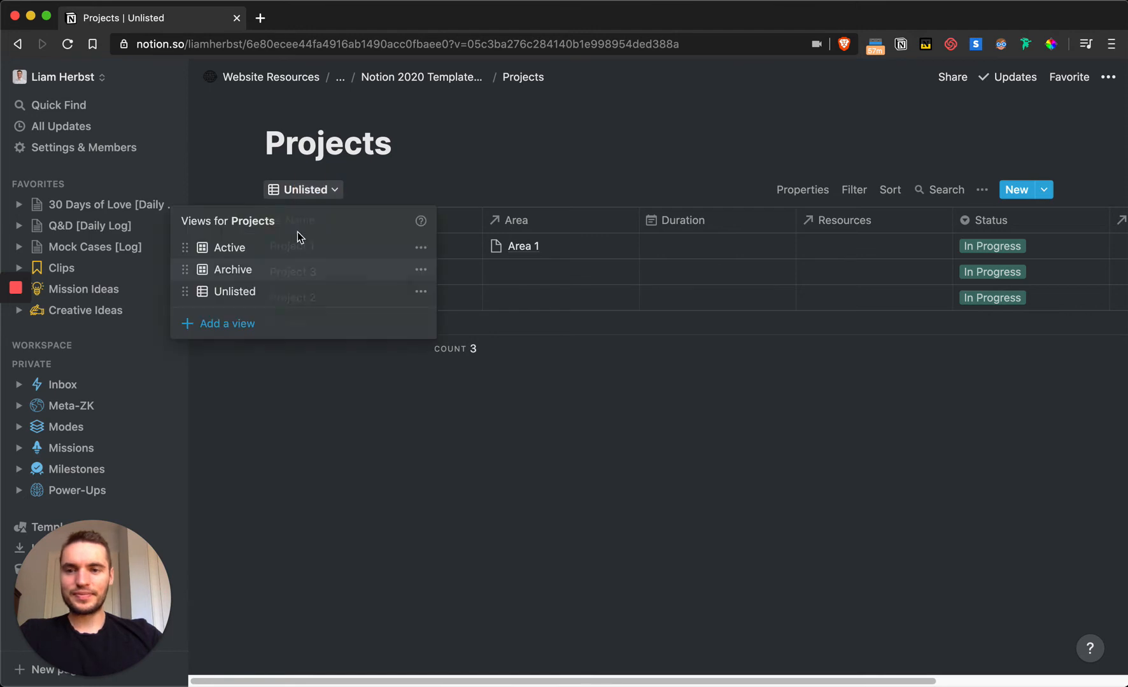
{"action": "left_click", "coordinate": [239, 253]}
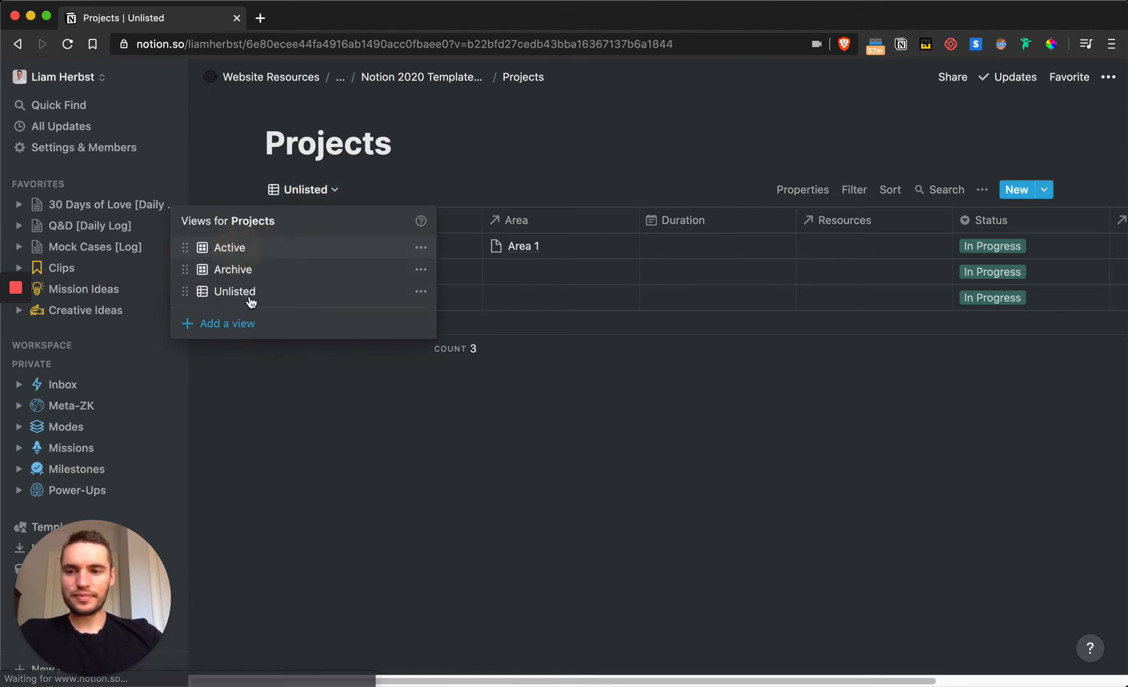
{"action": "left_click", "coordinate": [428, 78]}
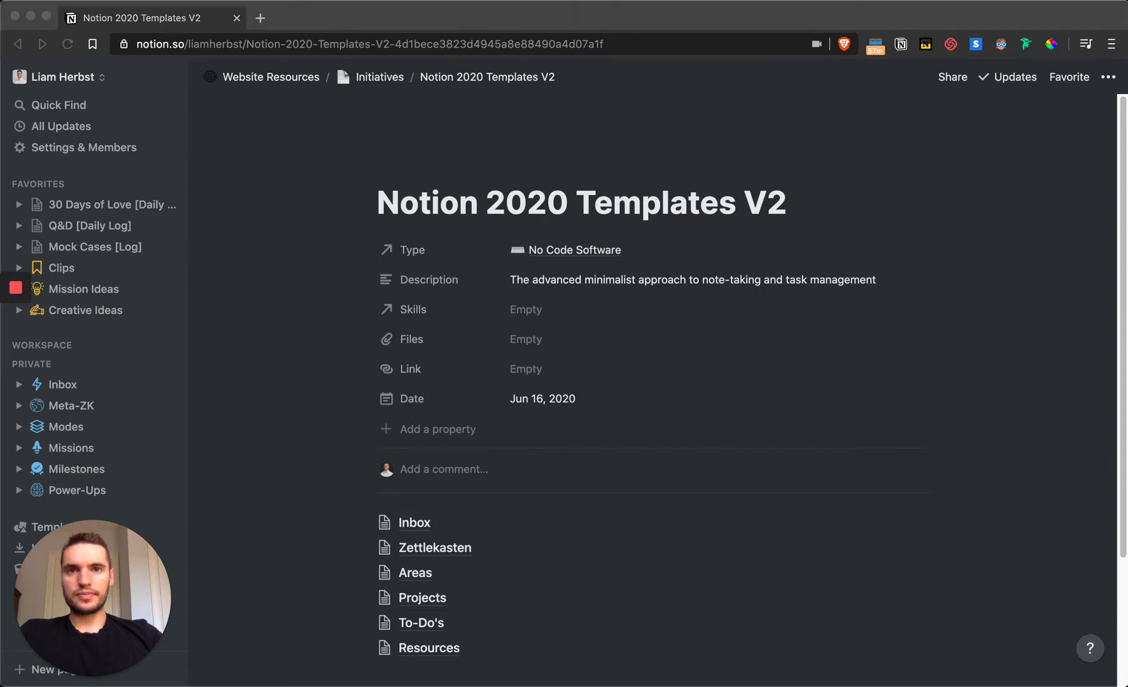
{"action": "left_click", "coordinate": [1084, 471]}
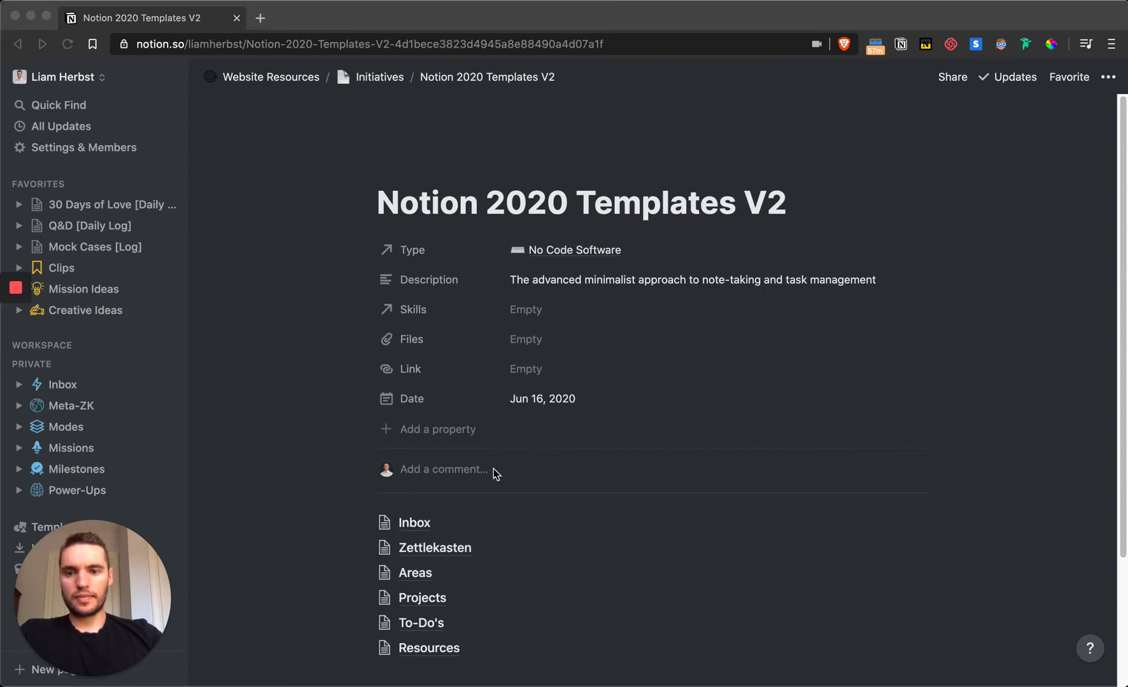
{"action": "left_click", "coordinate": [420, 622]}
{"action": "left_click", "coordinate": [408, 621]}
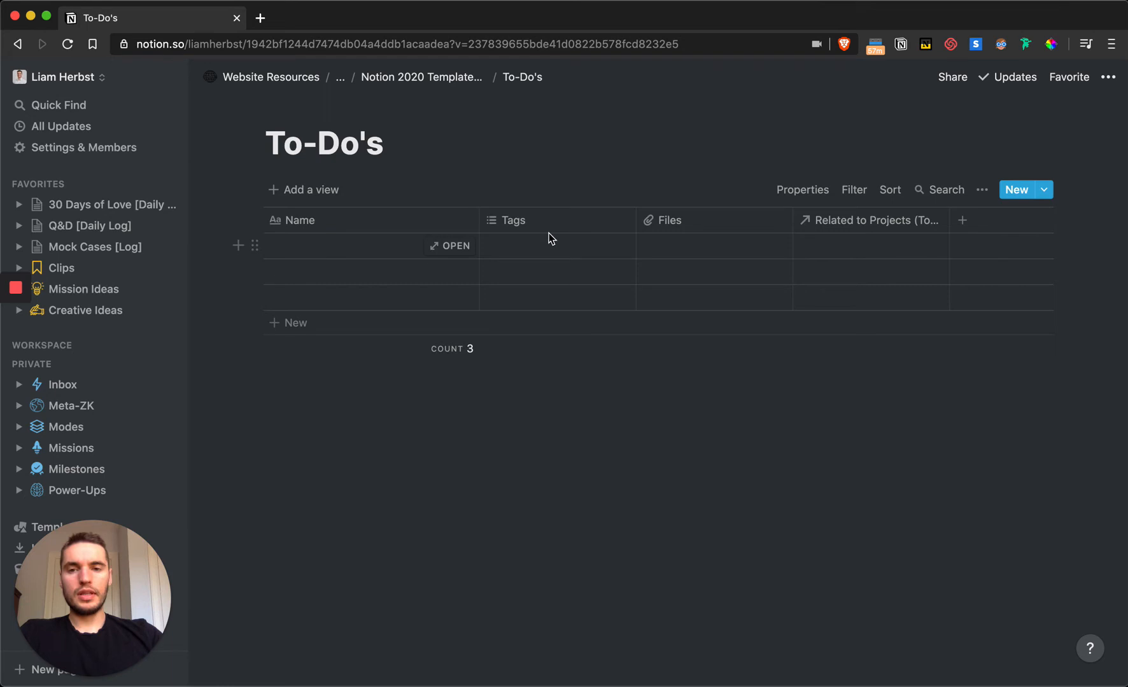
- Name the three empty entries in the To-Do's table TD 1, TD 2 and TD 3
{"action": "left_click", "coordinate": [355, 255]}
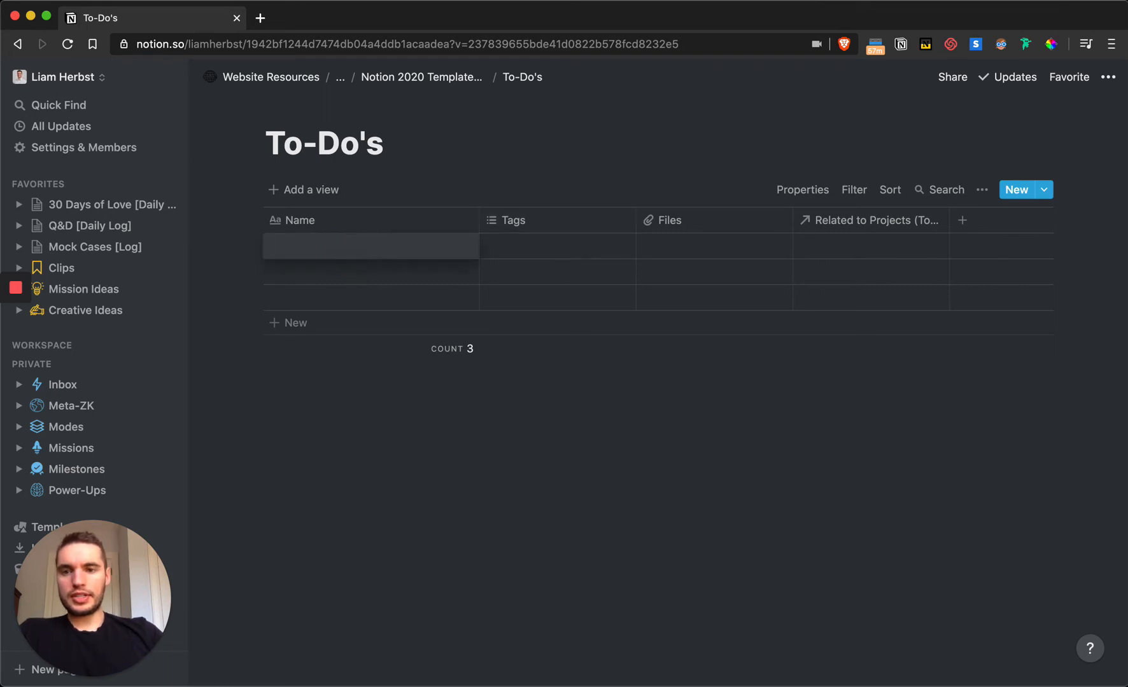
{"action": "key", "text": "Return"}
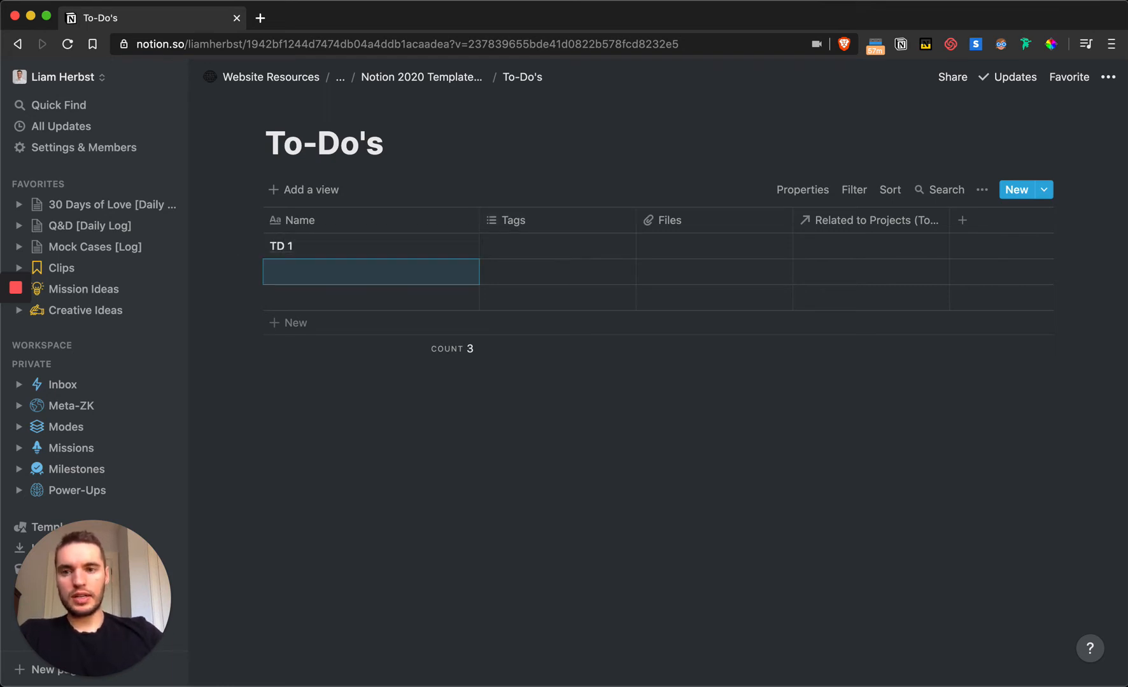
{"action": "type", "text": "TD 2"}
{"action": "key", "text": "Return"}
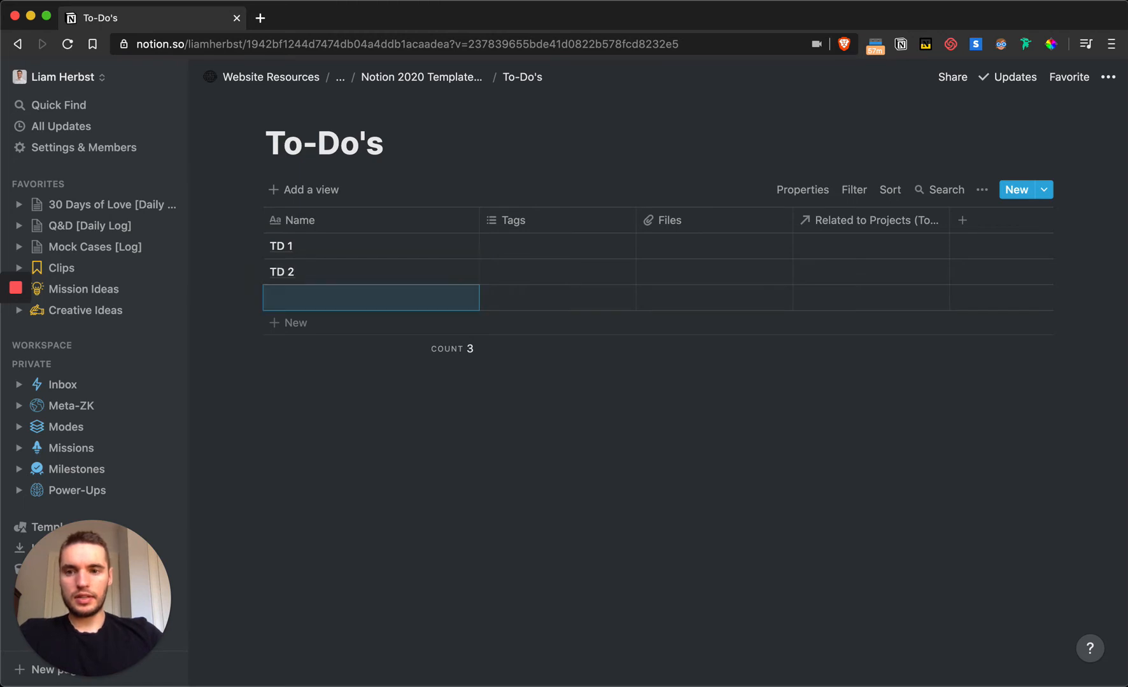
{"action": "type", "text": "D 3"}
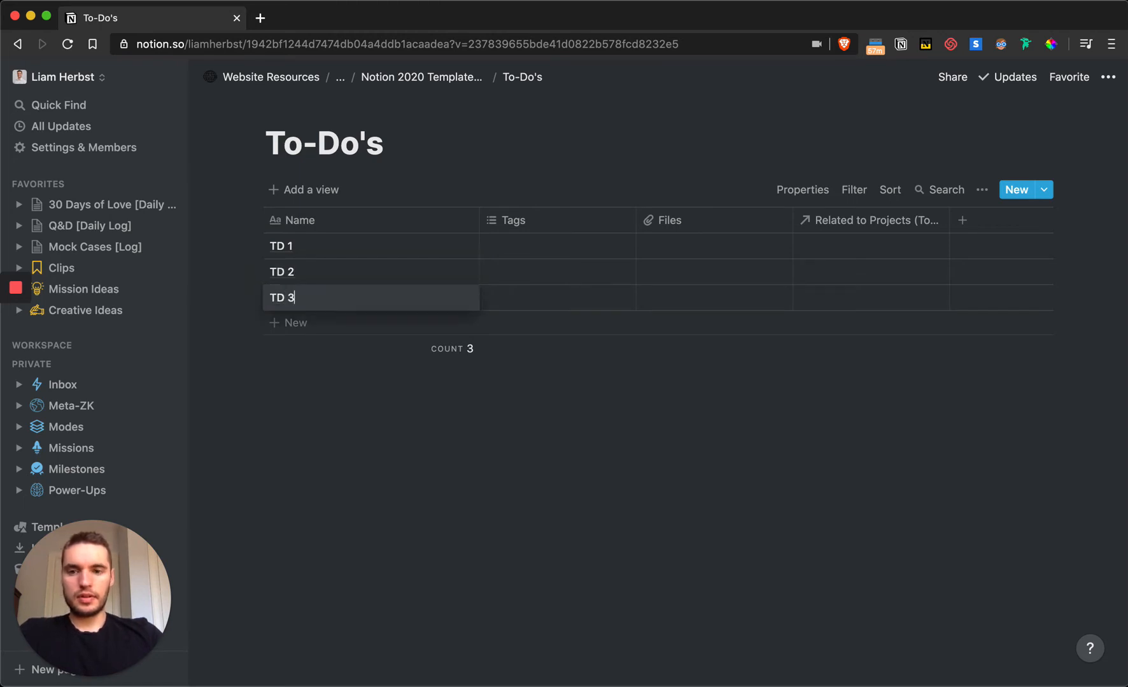
- Change the Tags property of the To-Do's table from Multi-select to Select
{"action": "key", "text": "Tab"}
{"action": "left_click", "coordinate": [512, 221]}
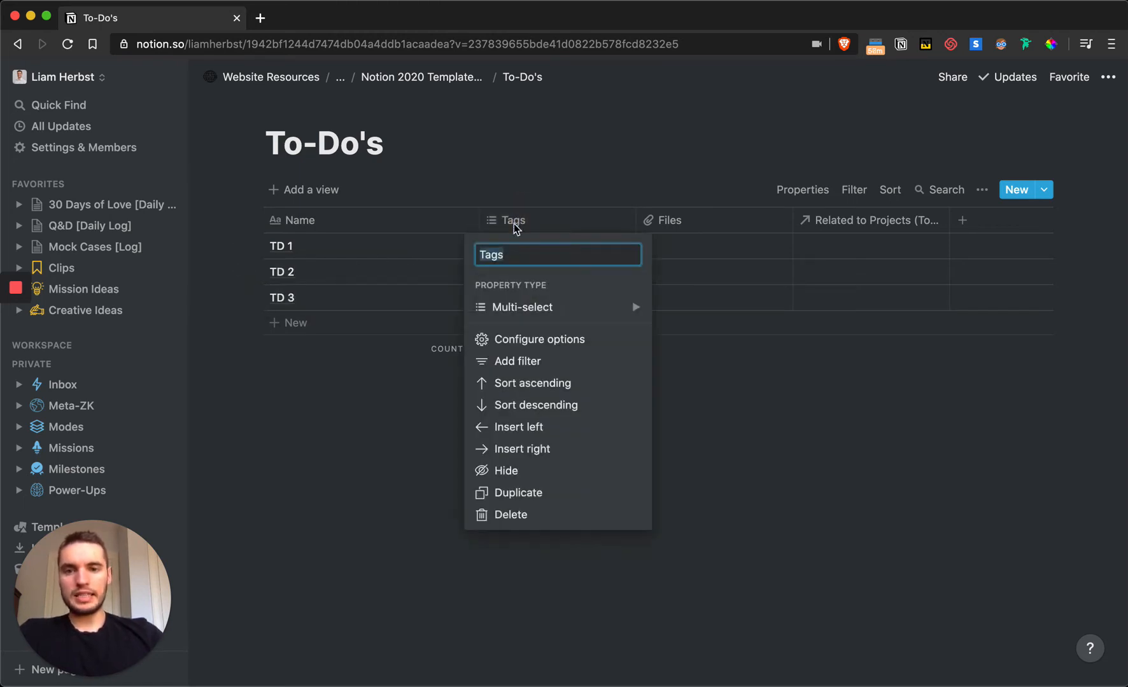
{"action": "mouse_move", "coordinate": [550, 315]}
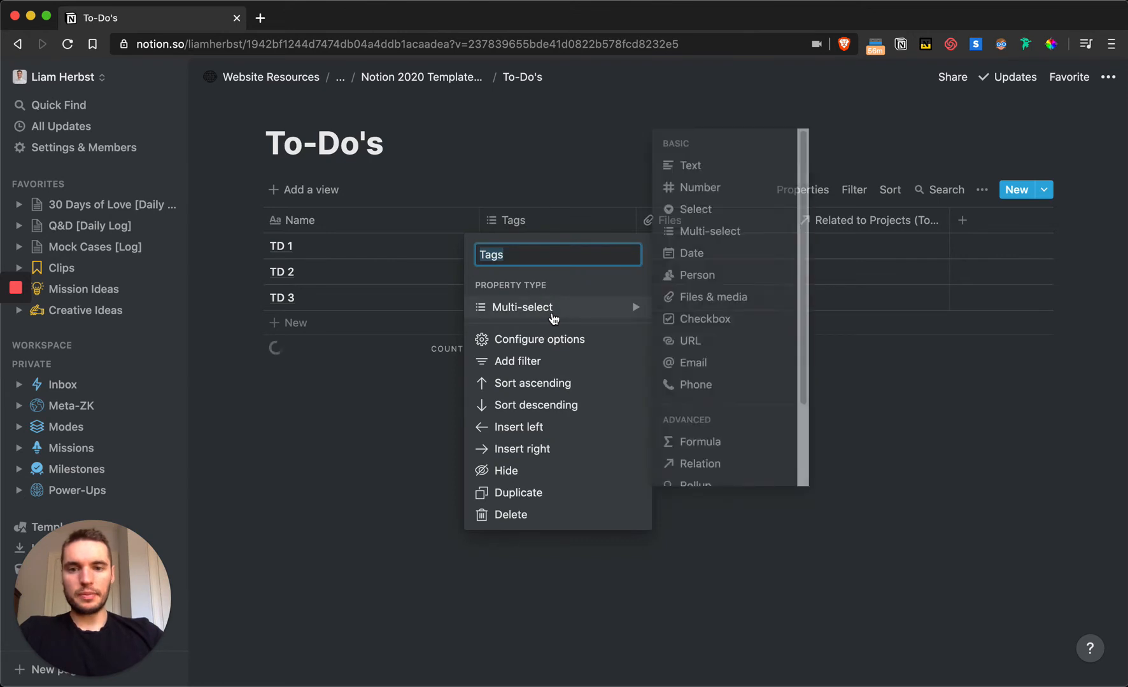
{"action": "left_click", "coordinate": [716, 218]}
- Create the Tags options Deep Work and Shallow Work on TD 1, leaving it set to Shallow Work
{"action": "left_click", "coordinate": [568, 245]}
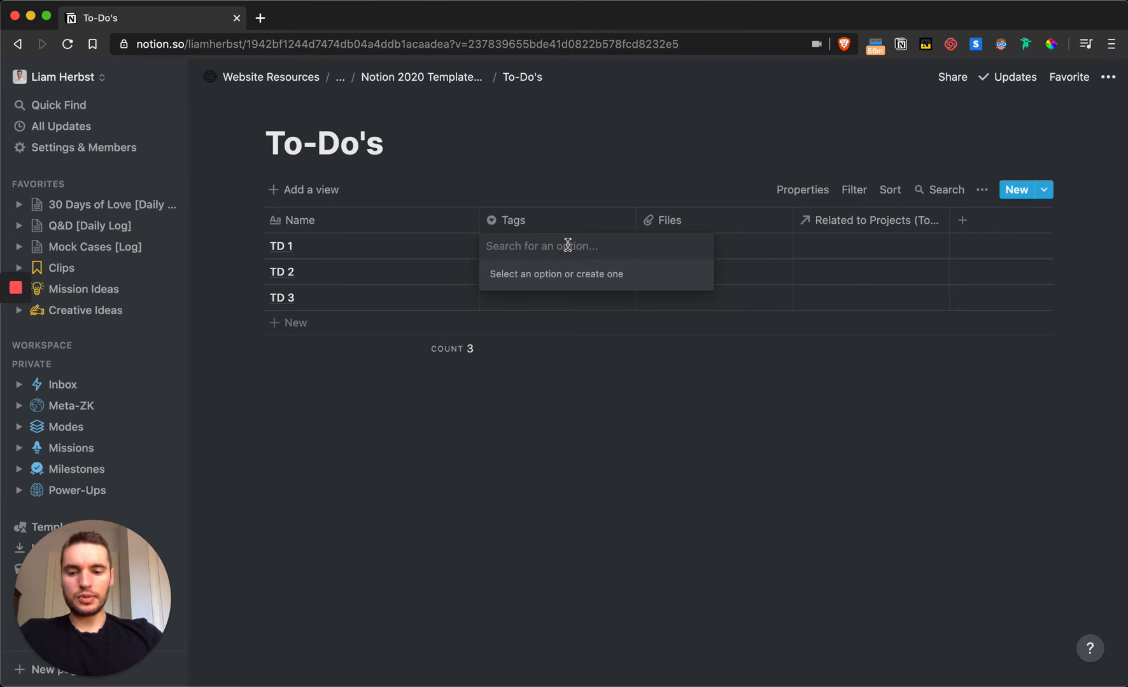
{"action": "type", "text": "Deep Work"}
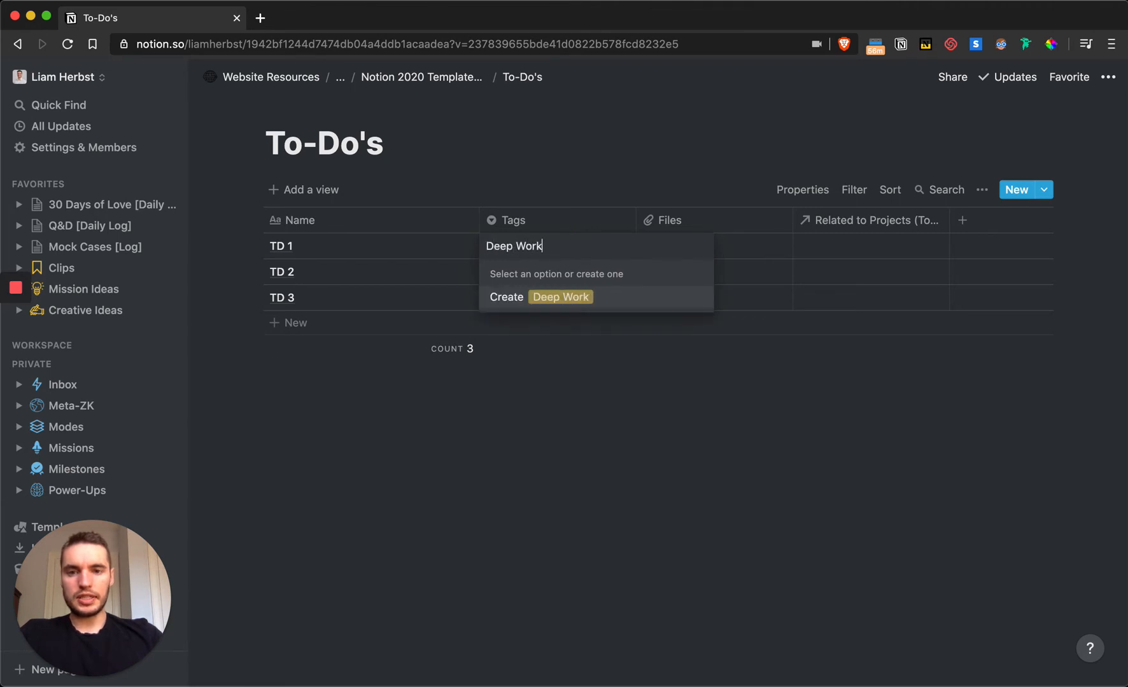
{"action": "key", "text": "Return"}
{"action": "left_click", "coordinate": [594, 245]}
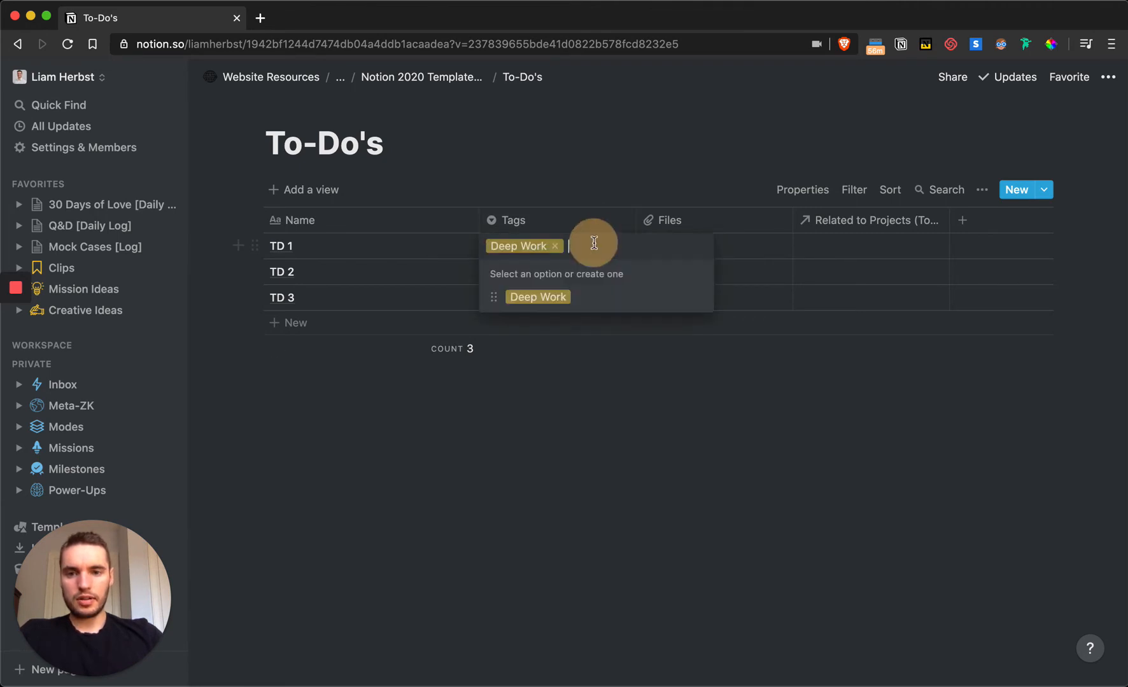
{"action": "type", "text": "Shallow Work"}
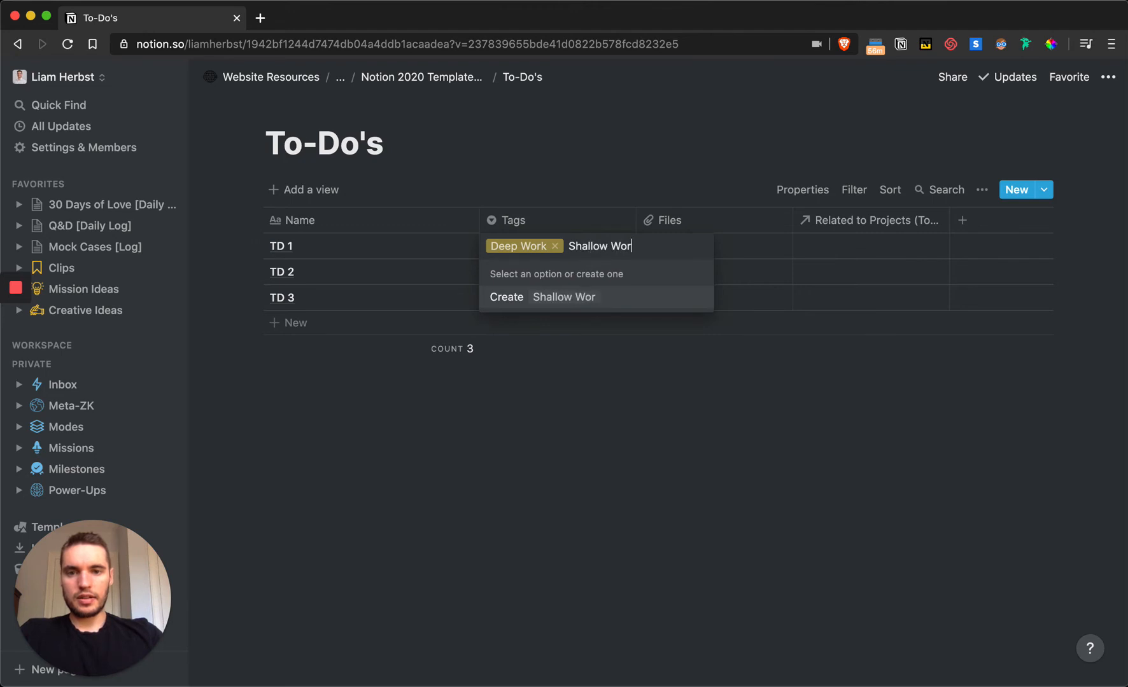
{"action": "key", "text": "Return"}
- Rename the Tags property of the To-Do's table as Type
{"action": "left_click", "coordinate": [509, 221]}
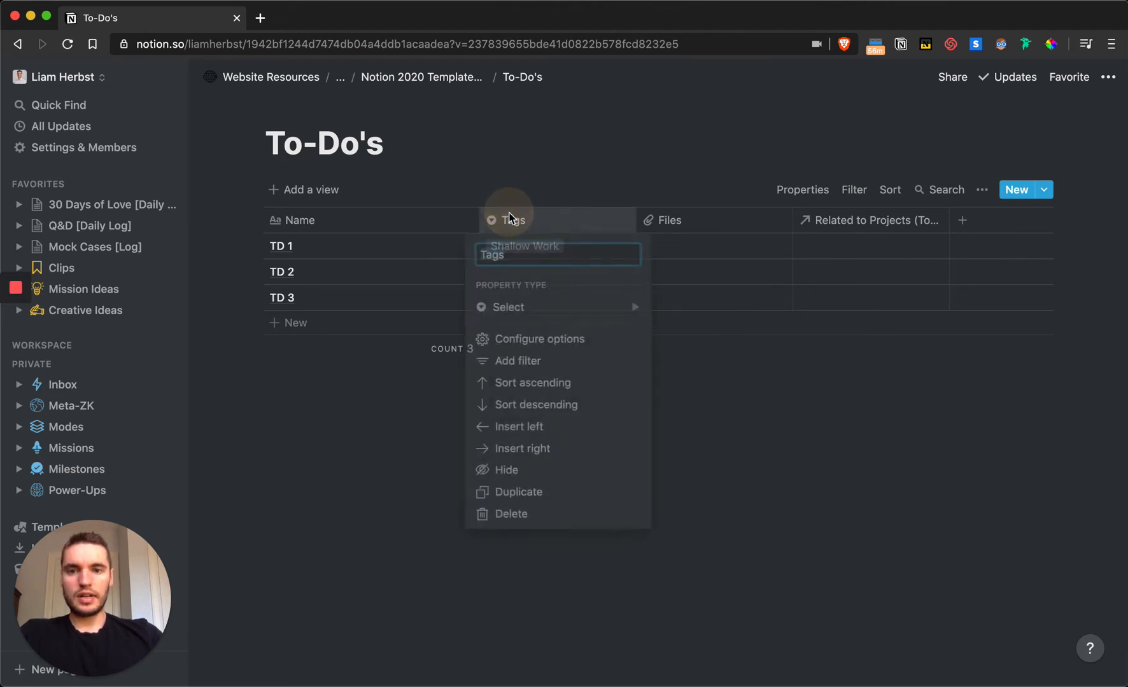
{"action": "left_click", "coordinate": [615, 316]}
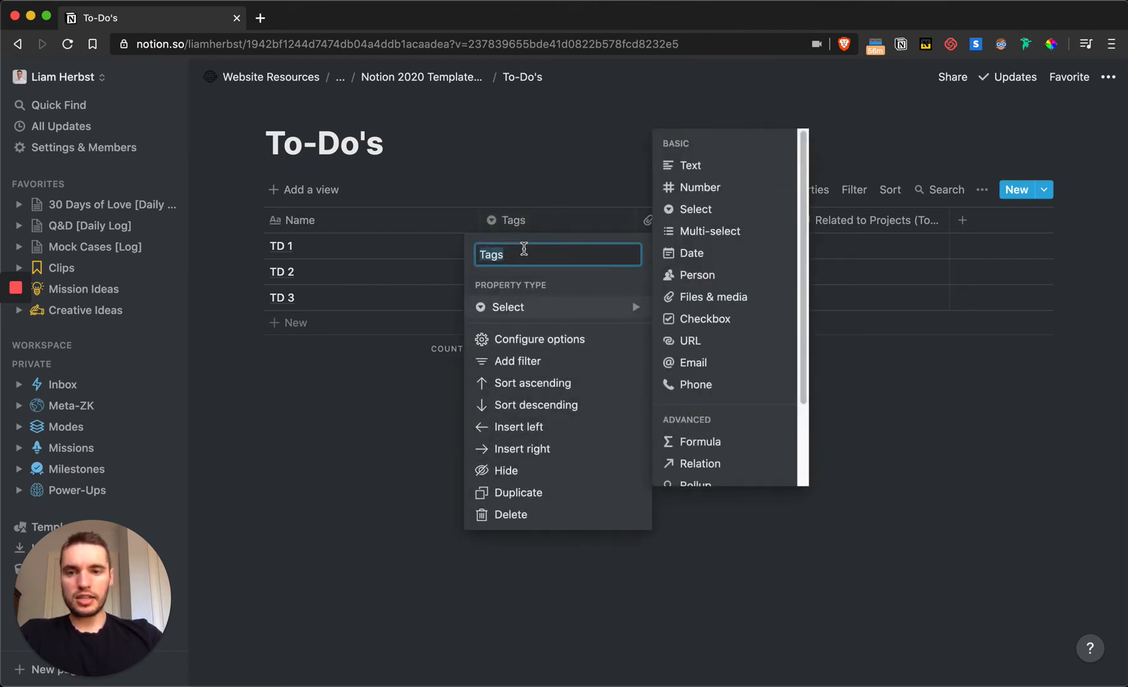
{"action": "type", "text": "Type"}
{"action": "key", "text": "Return"}
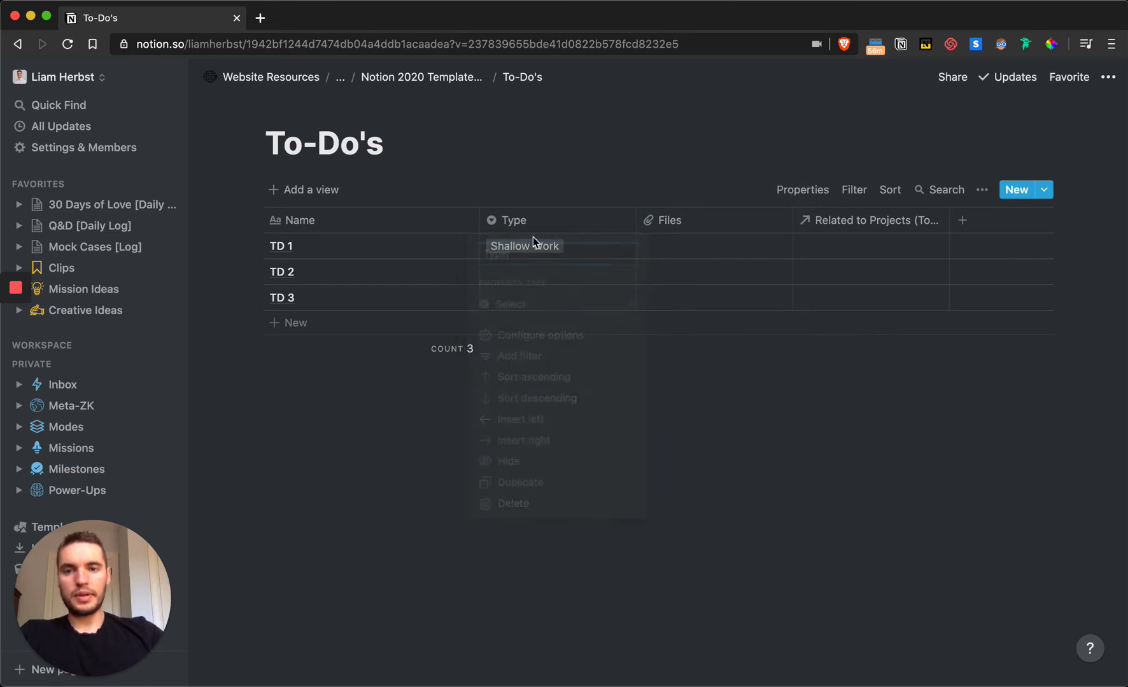
- Rename the Files property as Priority and change its property type to Select
{"action": "left_click", "coordinate": [698, 221]}
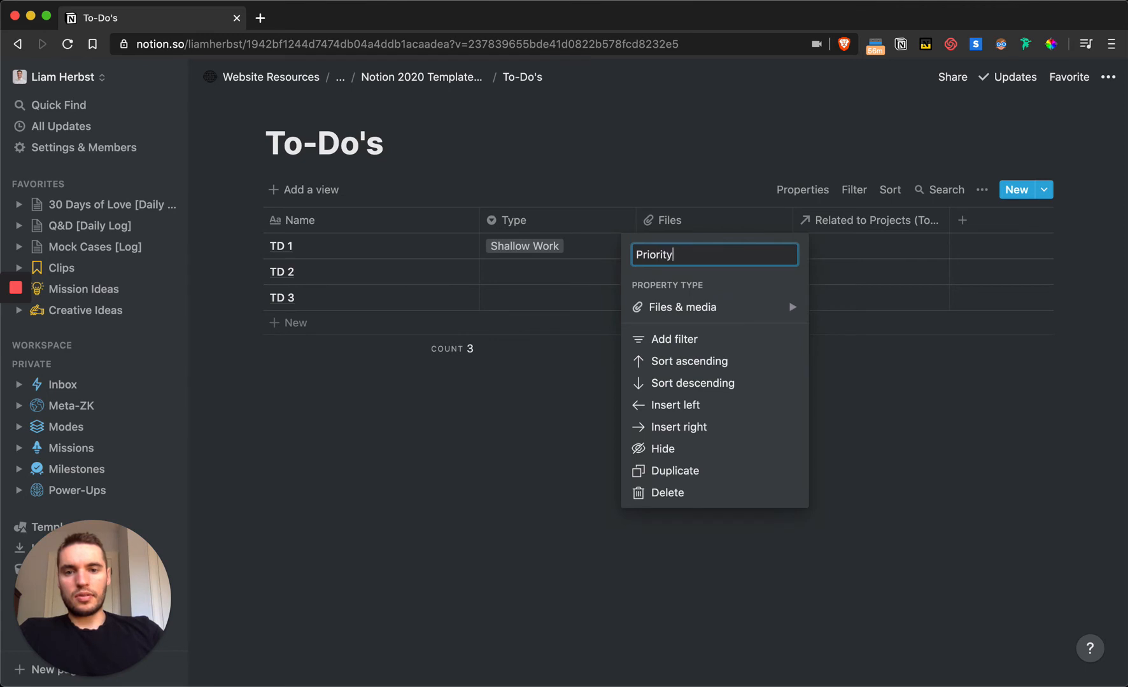
{"action": "mouse_move", "coordinate": [739, 312]}
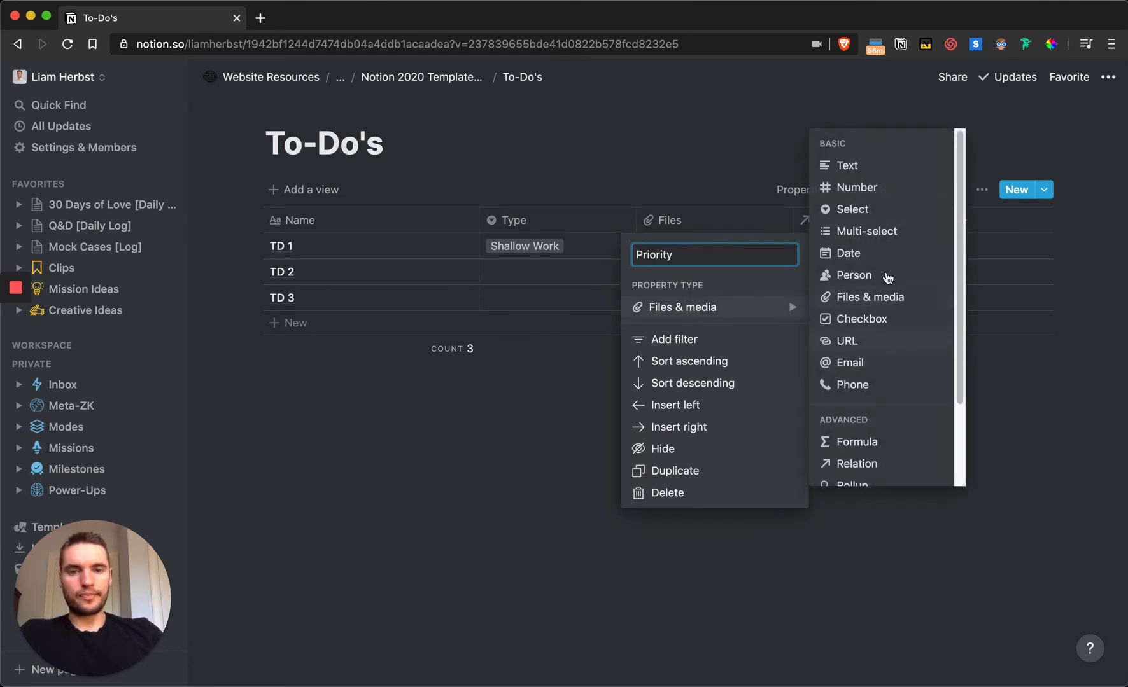
{"action": "left_click", "coordinate": [853, 210]}
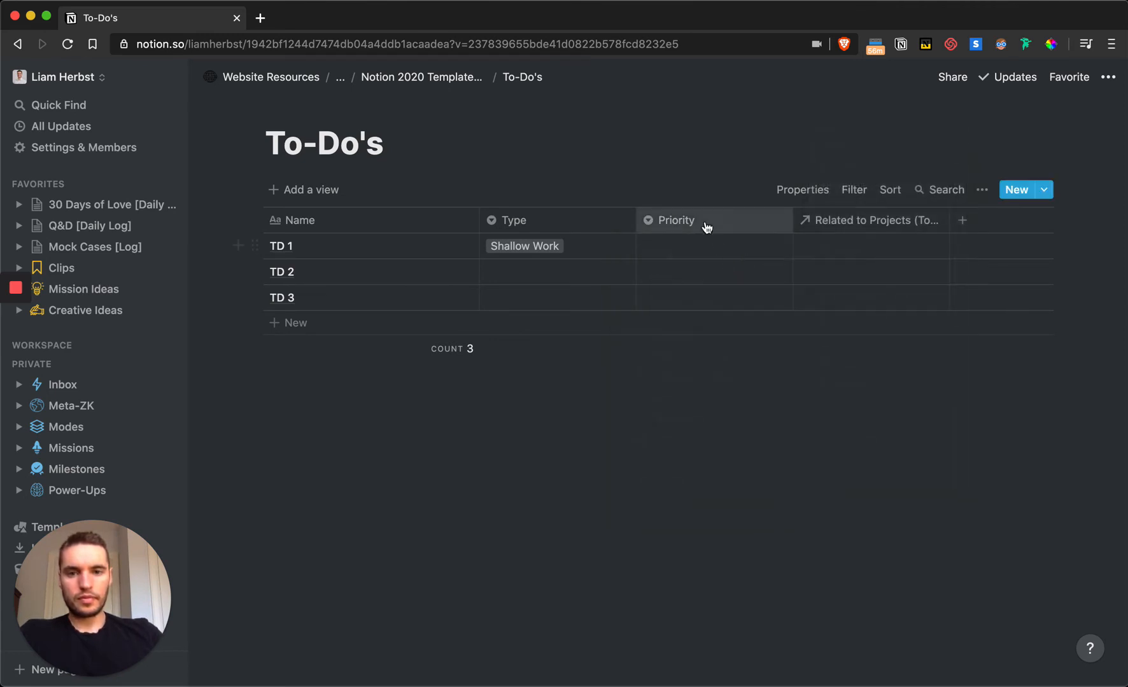
- Create the Priority options P1 and P2, assigning P1 to TD 1 and P2 to TD 2
{"action": "left_click", "coordinate": [697, 242]}
{"action": "type", "text": "P1"}
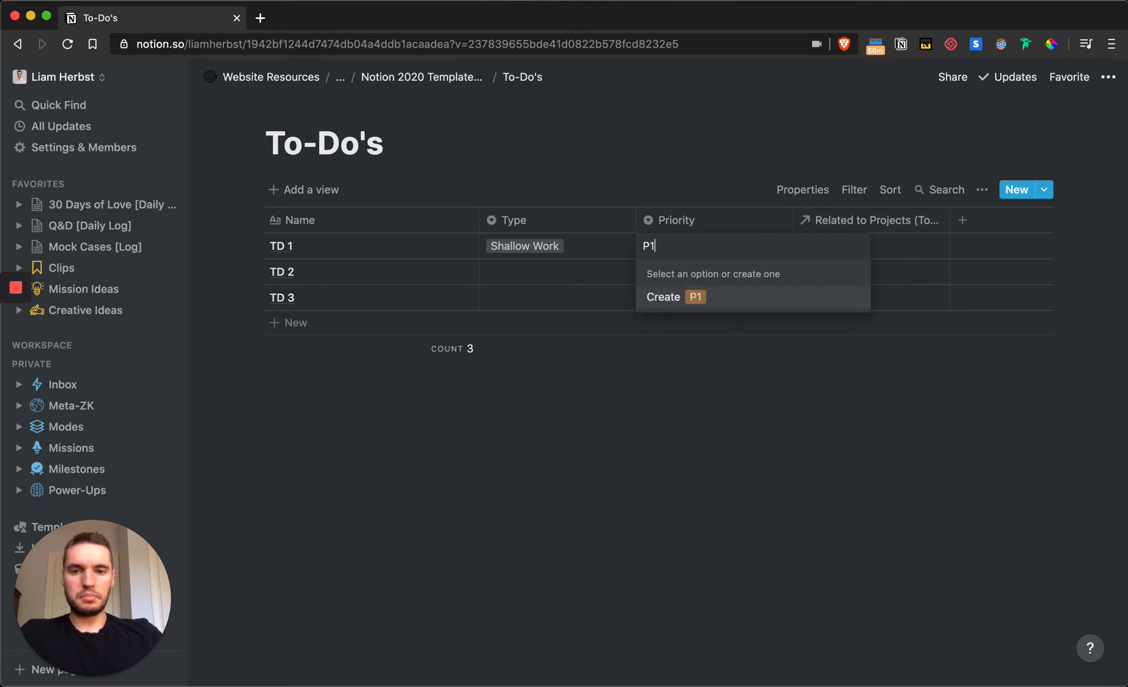
{"action": "key", "text": "Return"}
{"action": "type", "text": "P"}
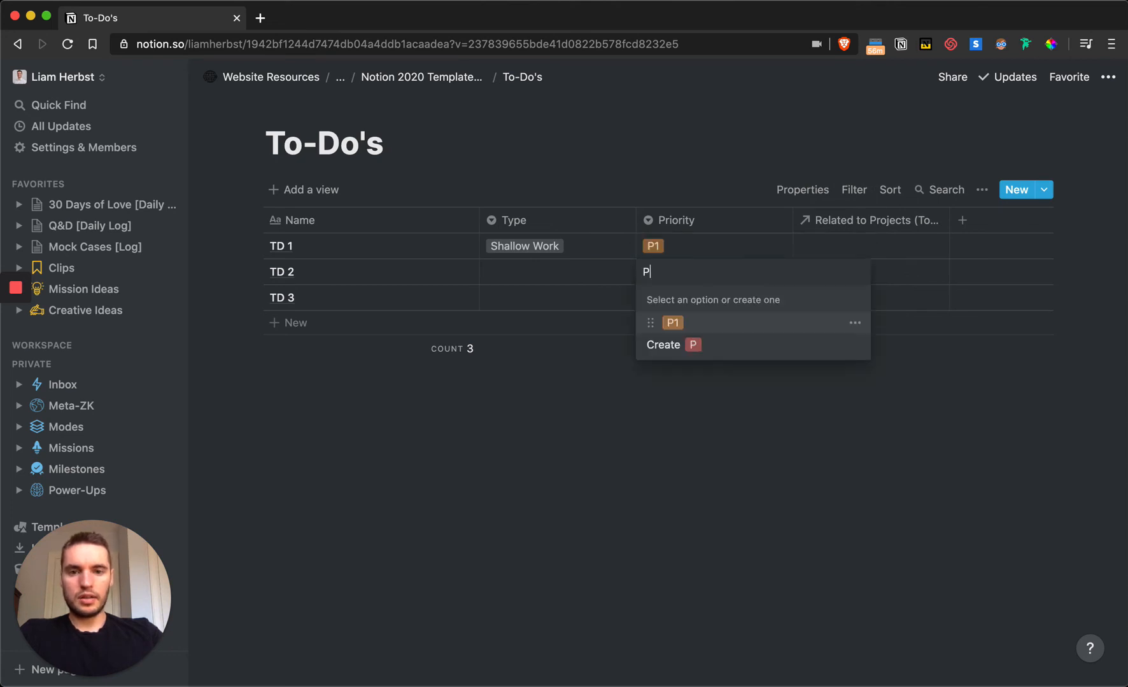
{"action": "type", "text": "2"}
{"action": "key", "text": "Return"}
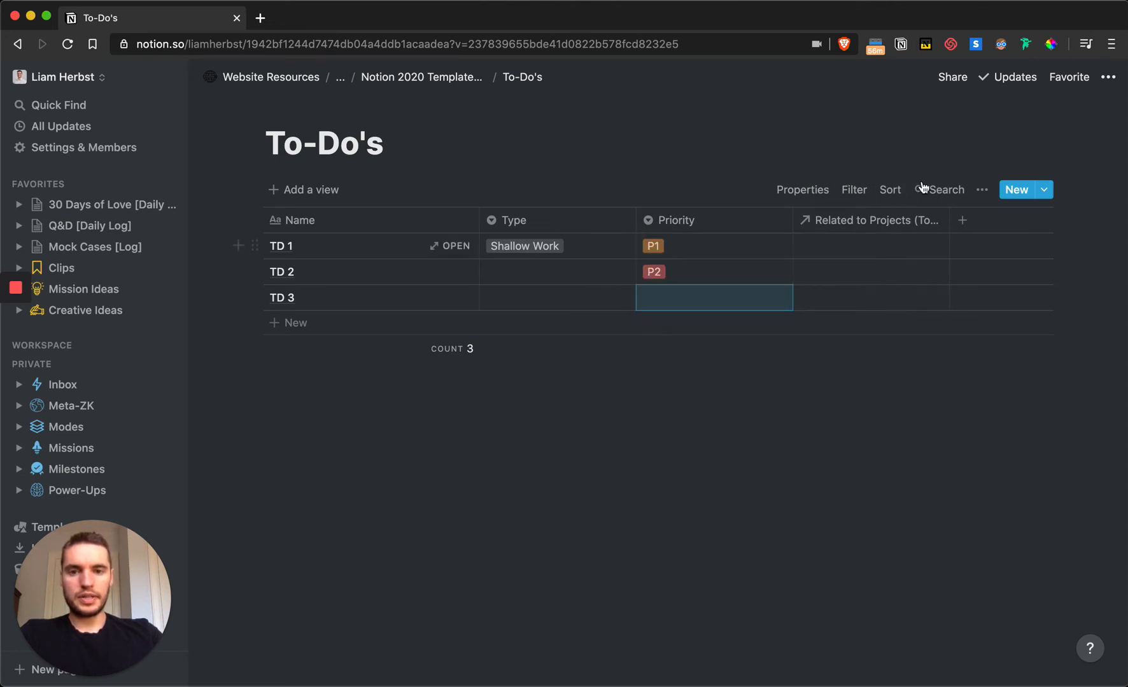
- Rename the relation property linking the To-Do's to Projects as Projects
{"action": "left_click", "coordinate": [909, 226]}
{"action": "type", "text": "Projects"}
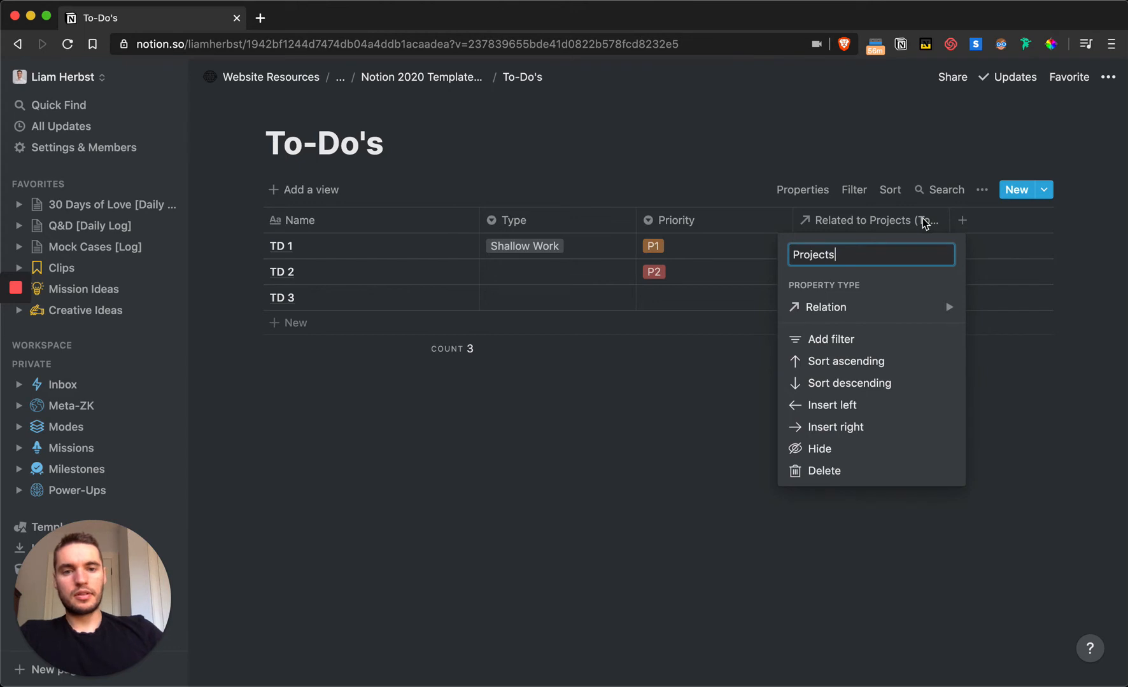
{"action": "key", "text": "Return"}
- Add a Date property named Due to the To-Do's table
{"action": "left_click", "coordinate": [964, 222]}
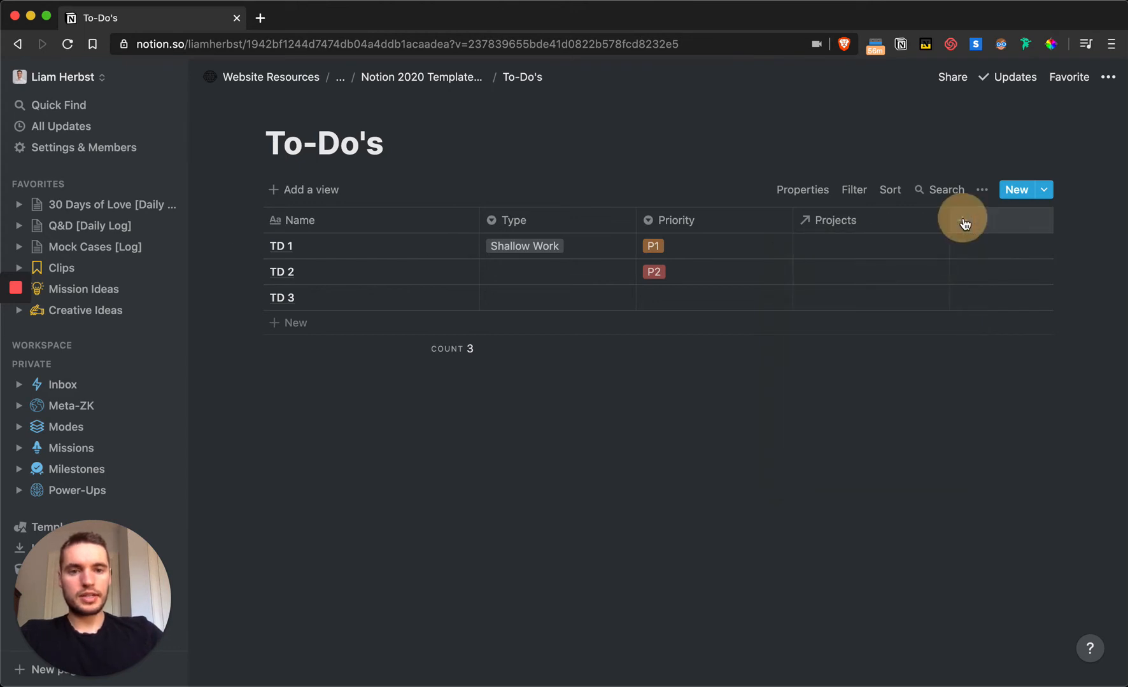
{"action": "type", "text": "Due"}
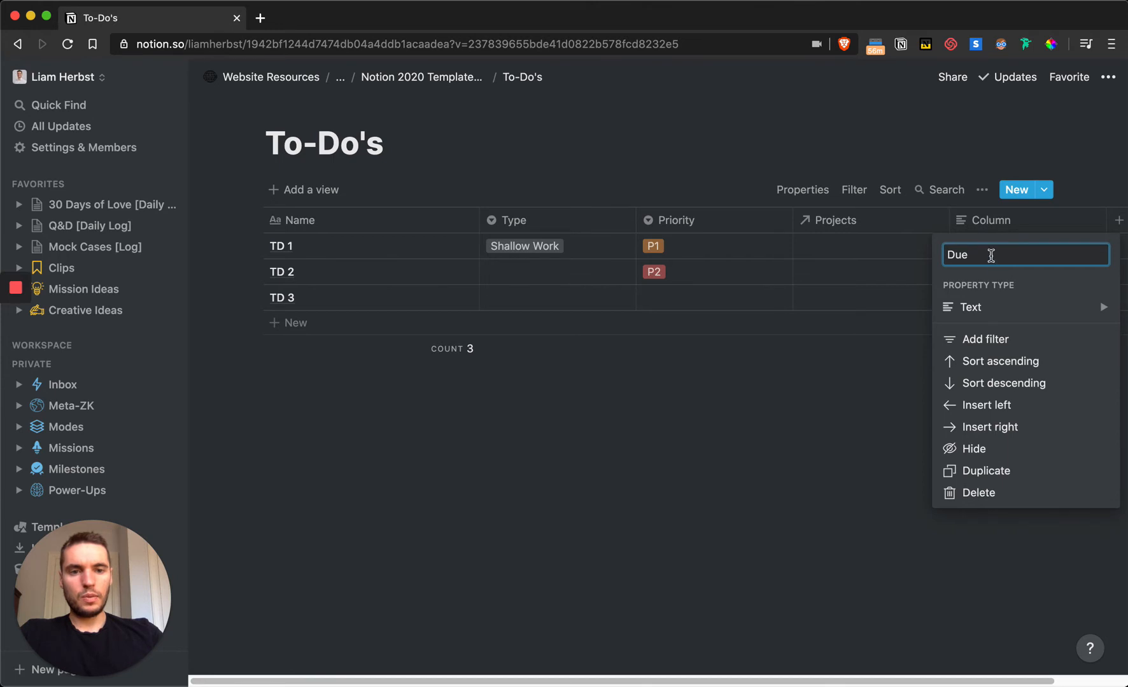
{"action": "left_click", "coordinate": [970, 307]}
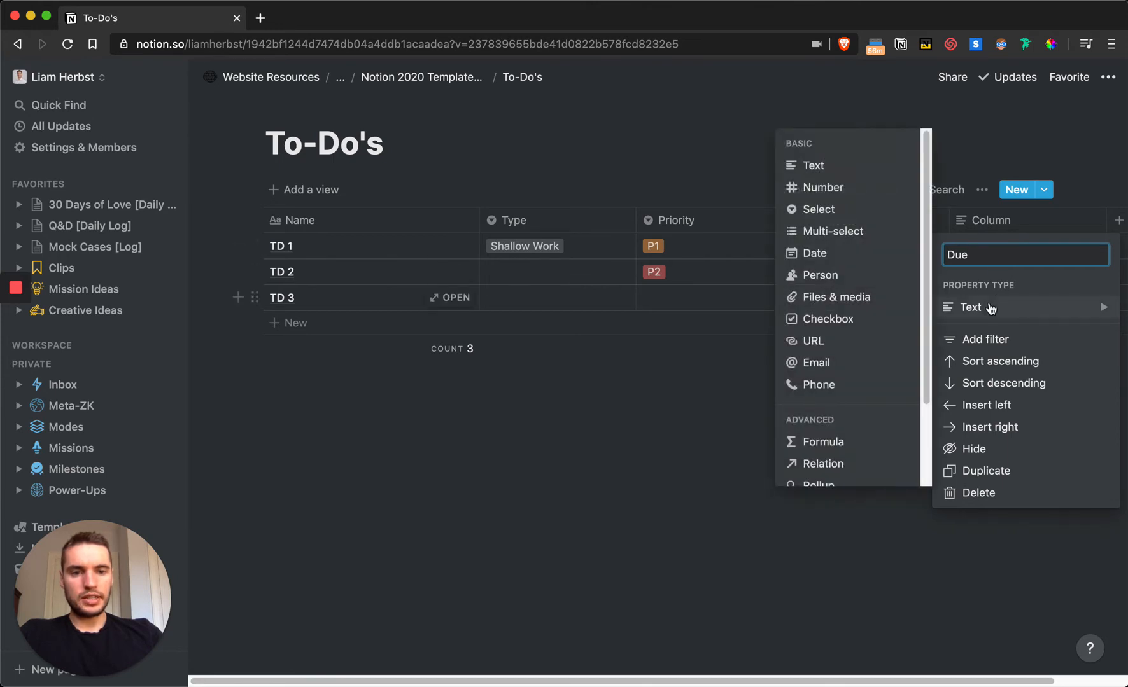
{"action": "left_click", "coordinate": [845, 255]}
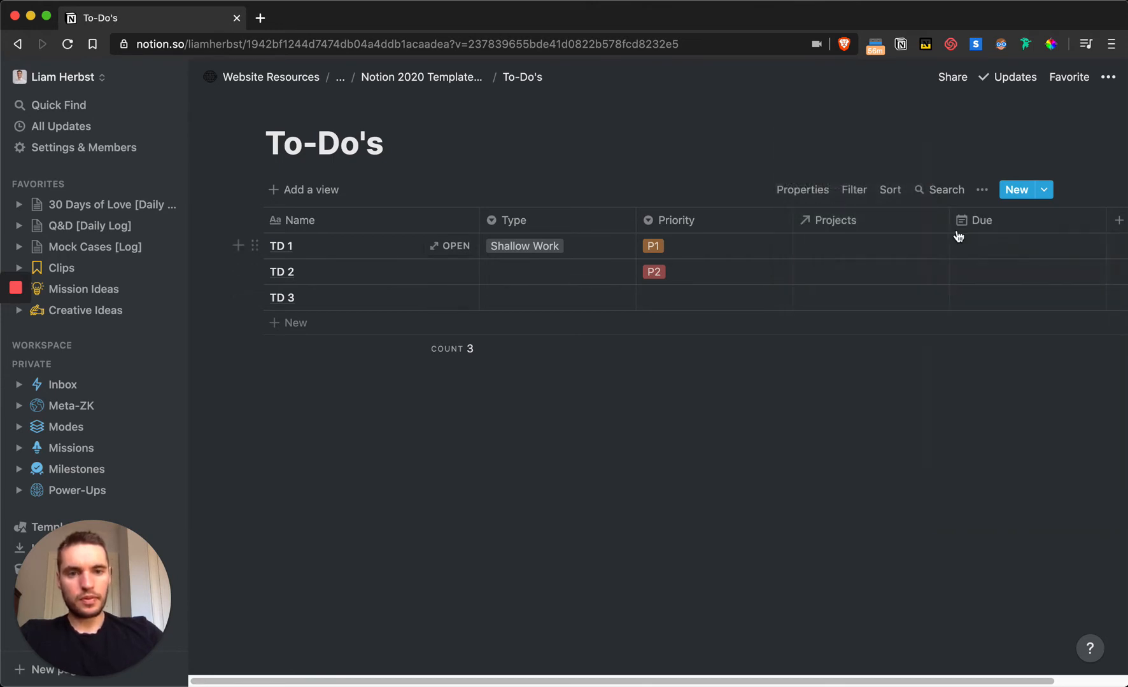
- Move the Due property between Priority and Projects and narrow the Type, Priority and Due columns
{"action": "left_click_drag", "start_coordinate": [1001, 224], "coordinate": [557, 221]}
{"action": "left_click_drag", "start_coordinate": [790, 219], "coordinate": [662, 223]}
- Add a property named URL of type URL after Projects in the To-Do's table
{"action": "left_click", "coordinate": [884, 220]}
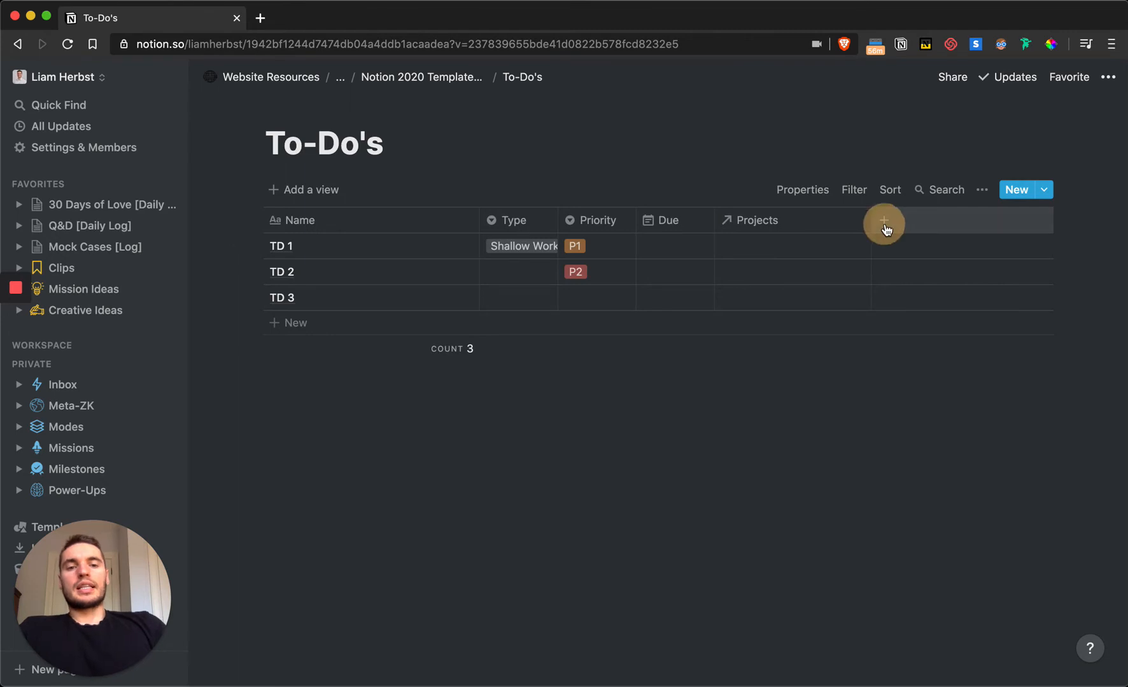
{"action": "type", "text": "URL"}
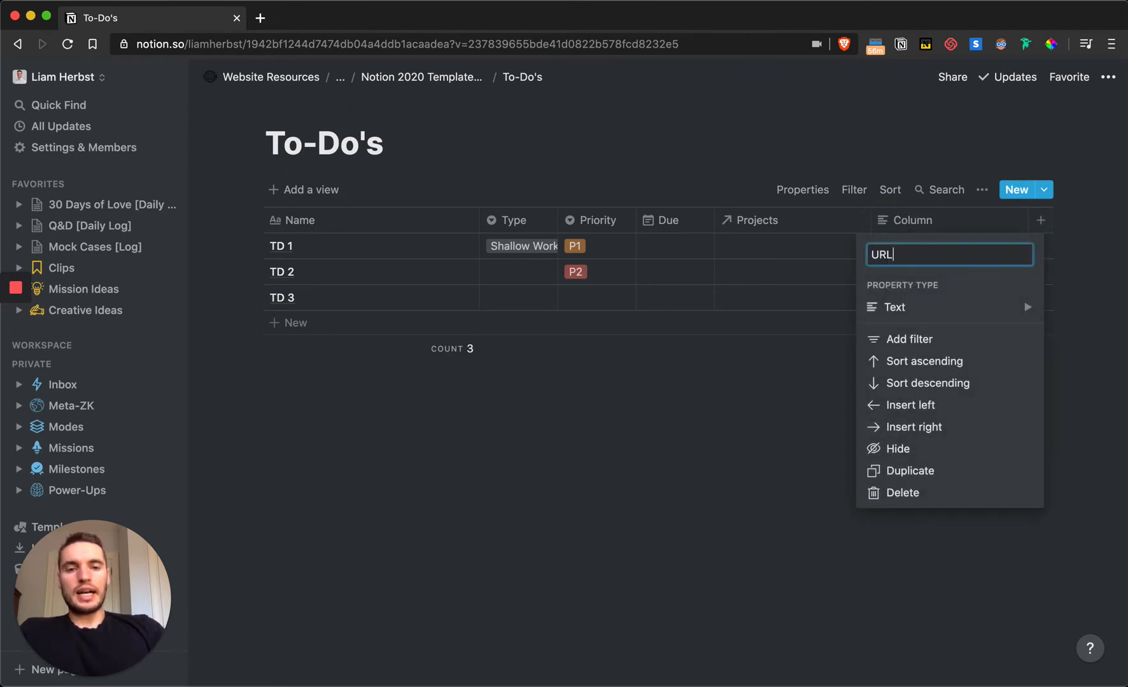
{"action": "left_click", "coordinate": [898, 307]}
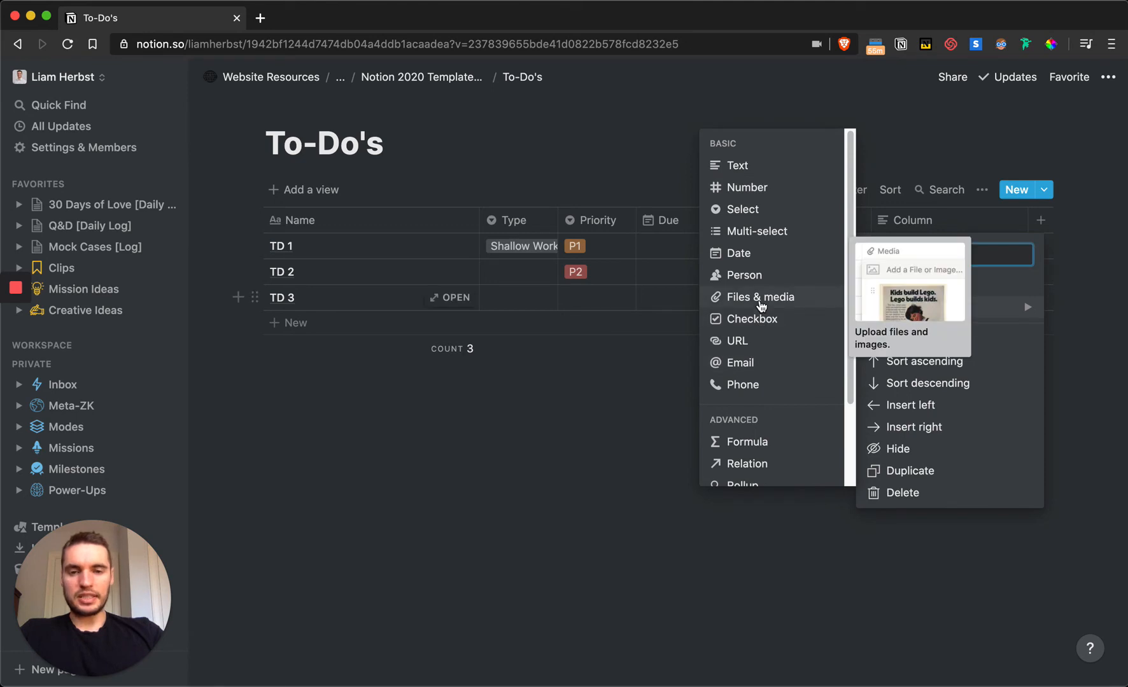
{"action": "left_click", "coordinate": [750, 344]}
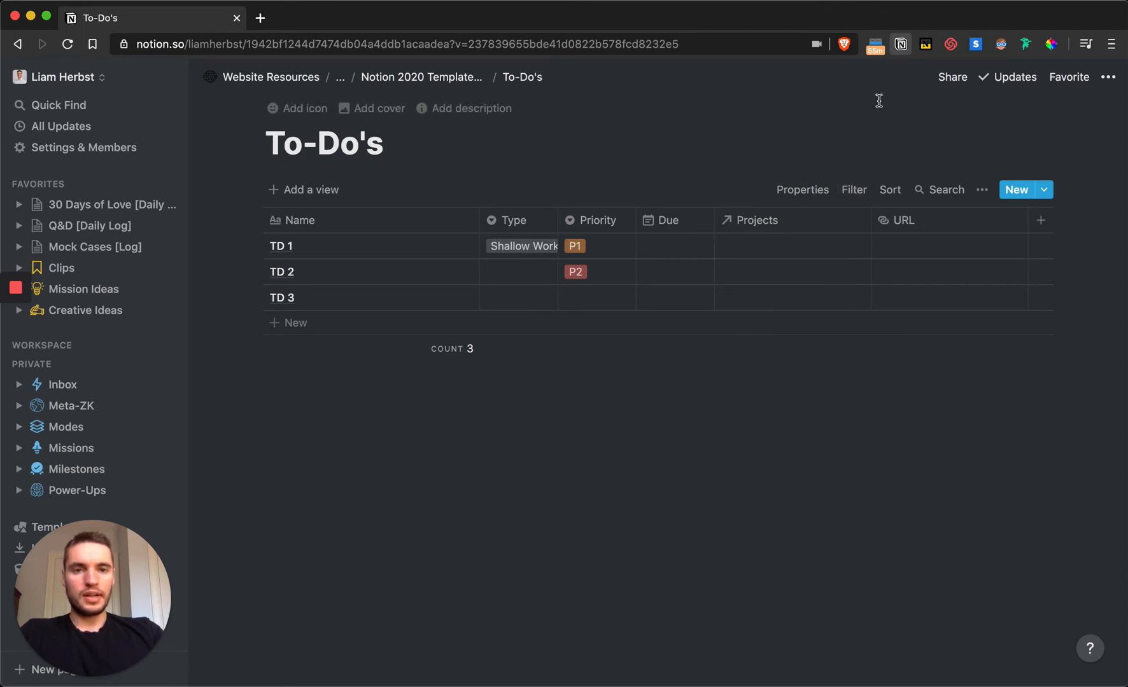
- Save the current page into the To-Do's database with the Notion web clipper and delete the clipped entry from the table
{"action": "left_click", "coordinate": [900, 44]}
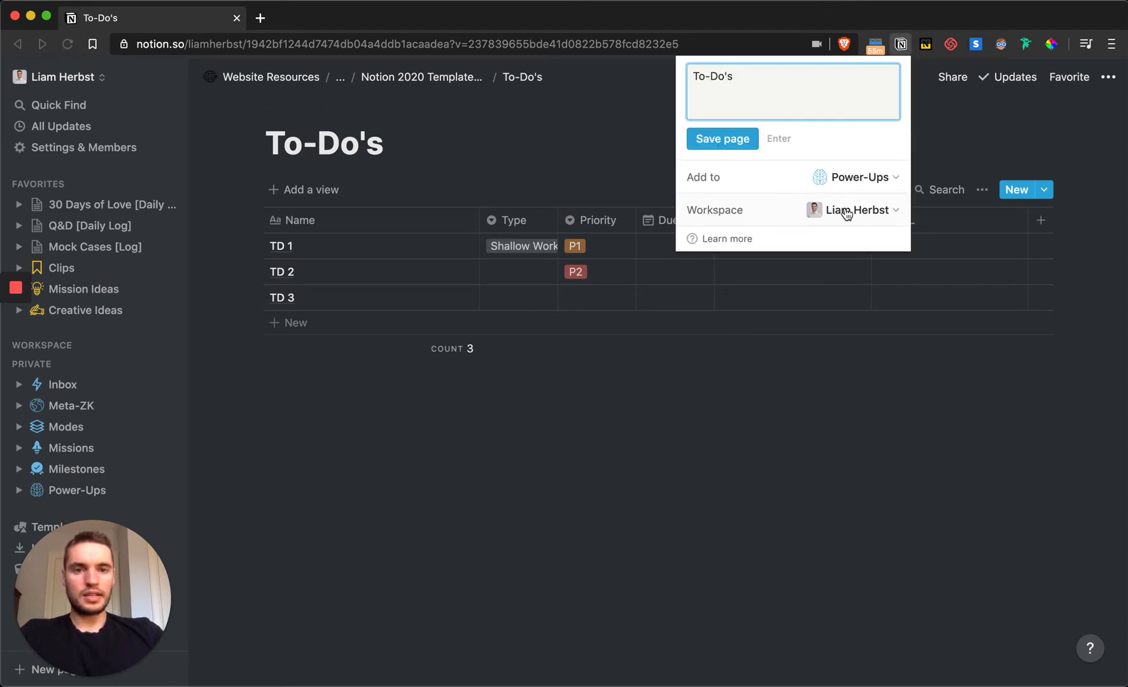
{"action": "left_click", "coordinate": [855, 190]}
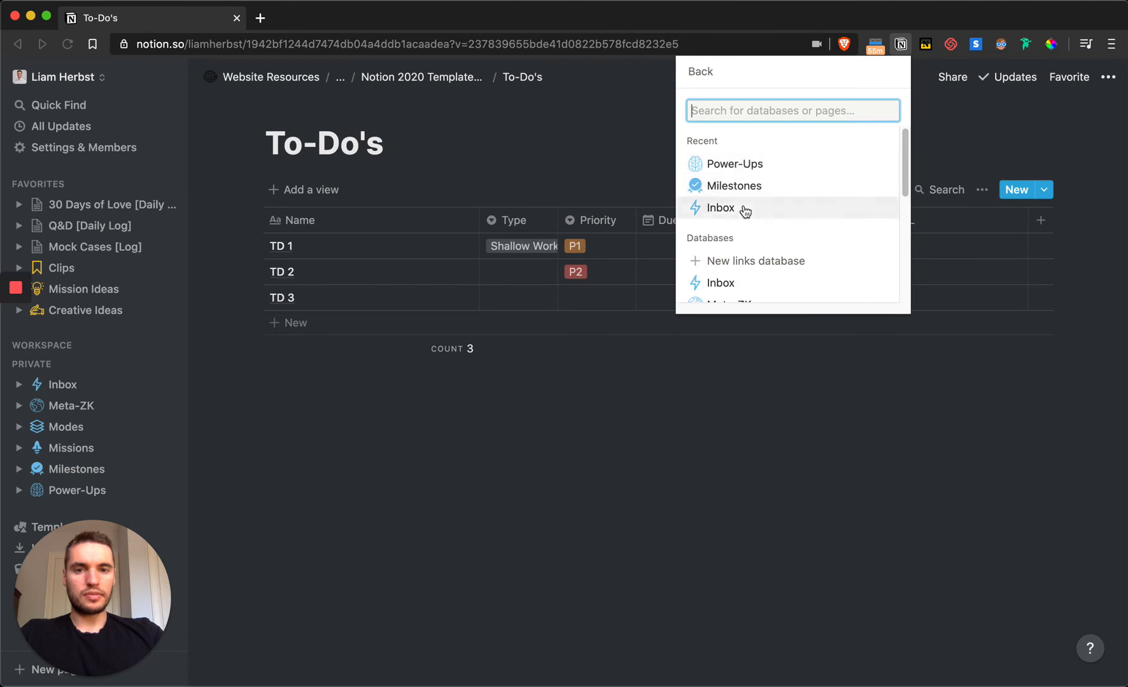
{"action": "type", "text": "to"}
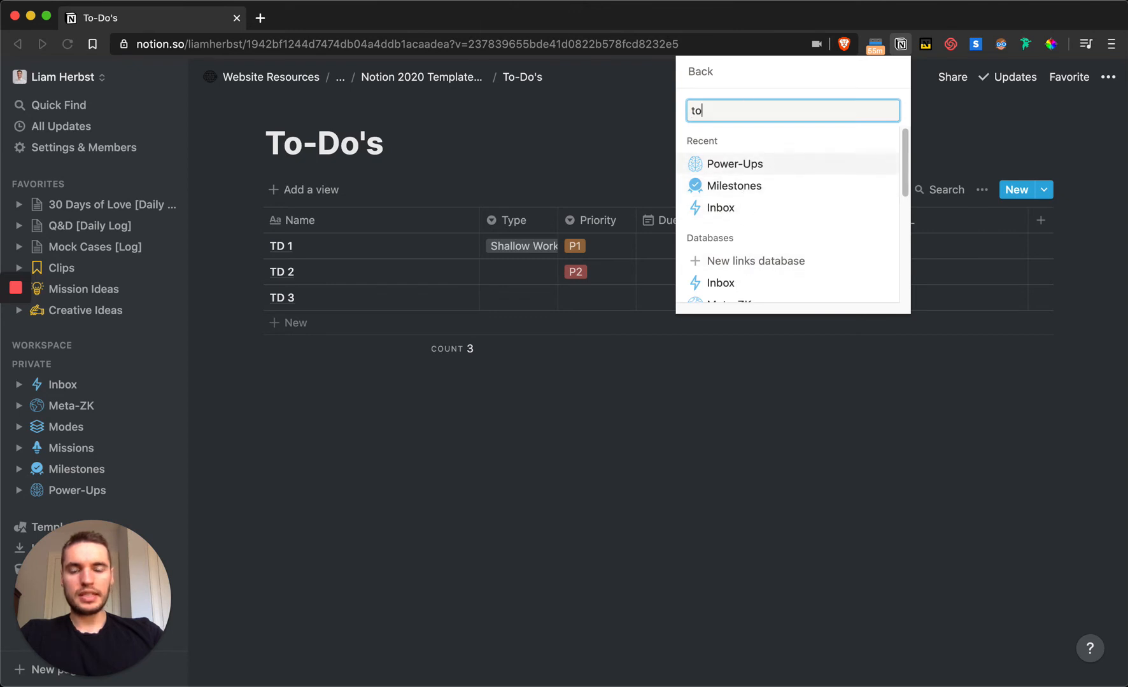
{"action": "type", "text": "-do"}
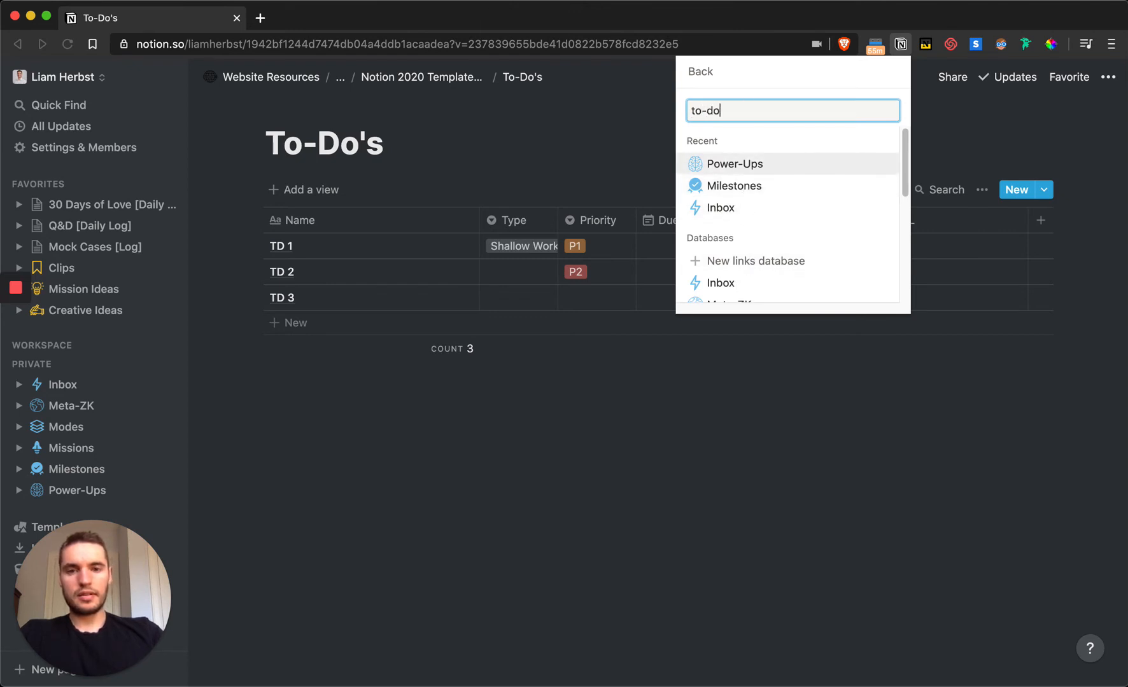
{"action": "type", "text": "'s"}
{"action": "left_click", "coordinate": [726, 170]}
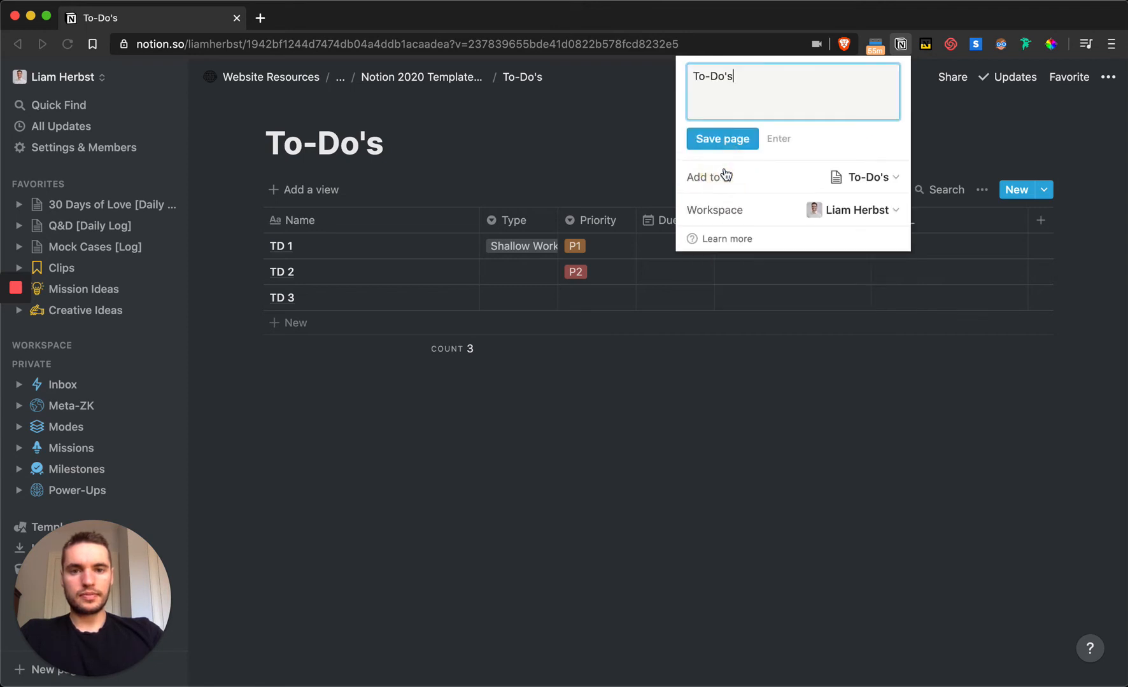
{"action": "left_click", "coordinate": [734, 140]}
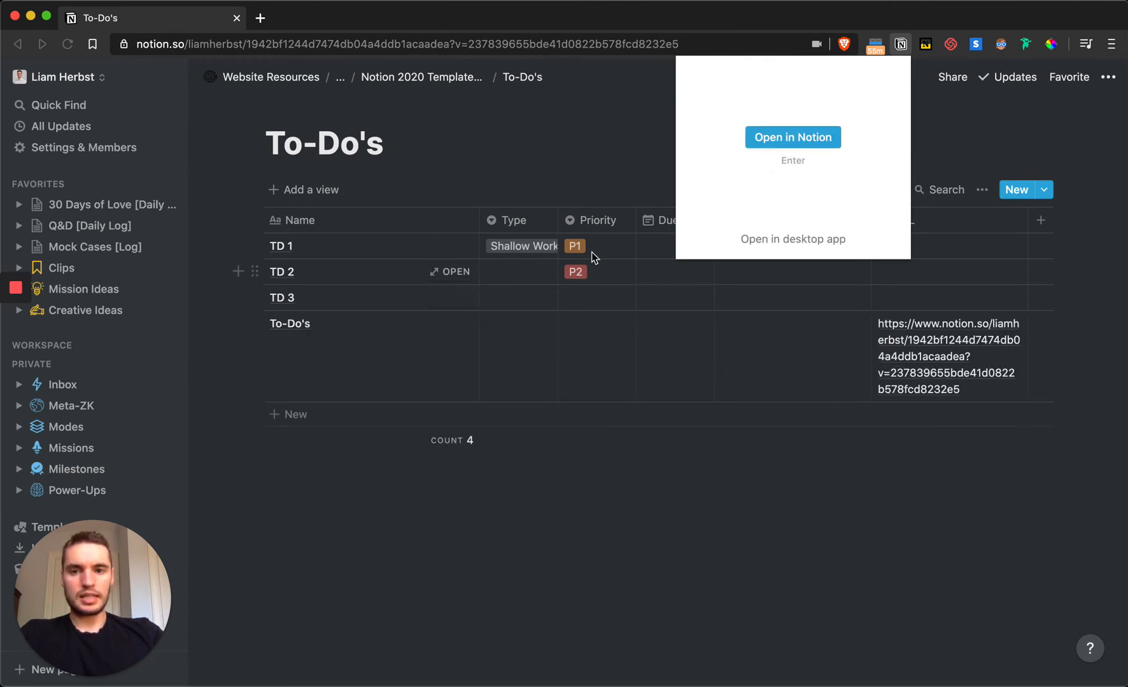
{"action": "left_click", "coordinate": [586, 109]}
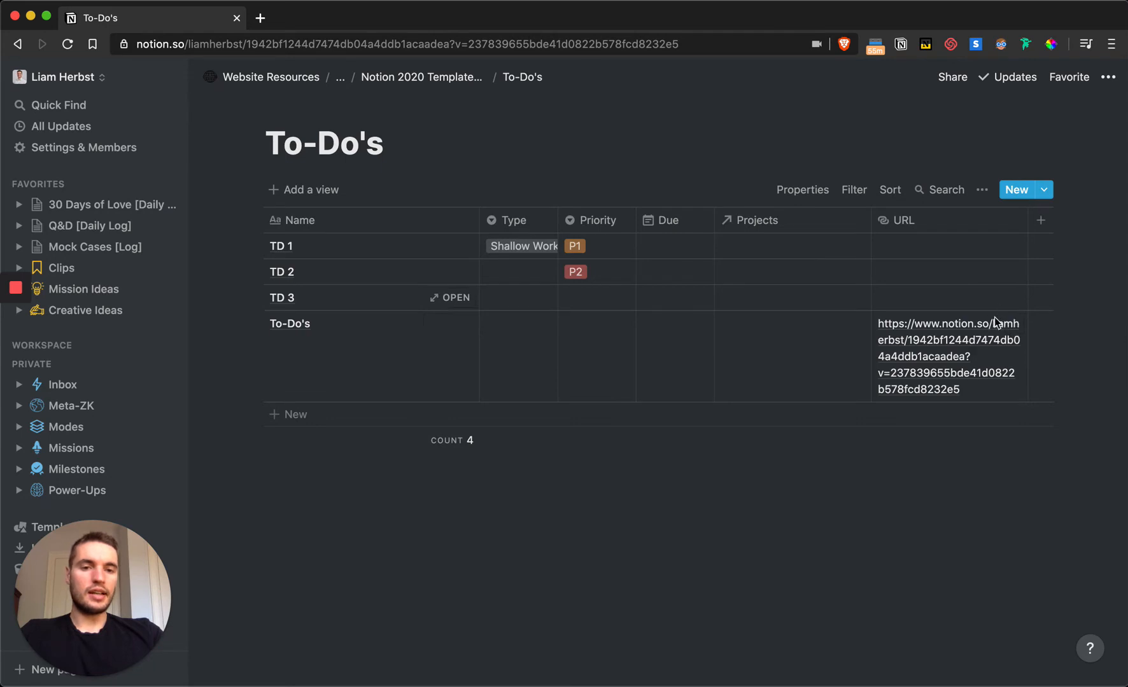
{"action": "left_click", "coordinate": [256, 326]}
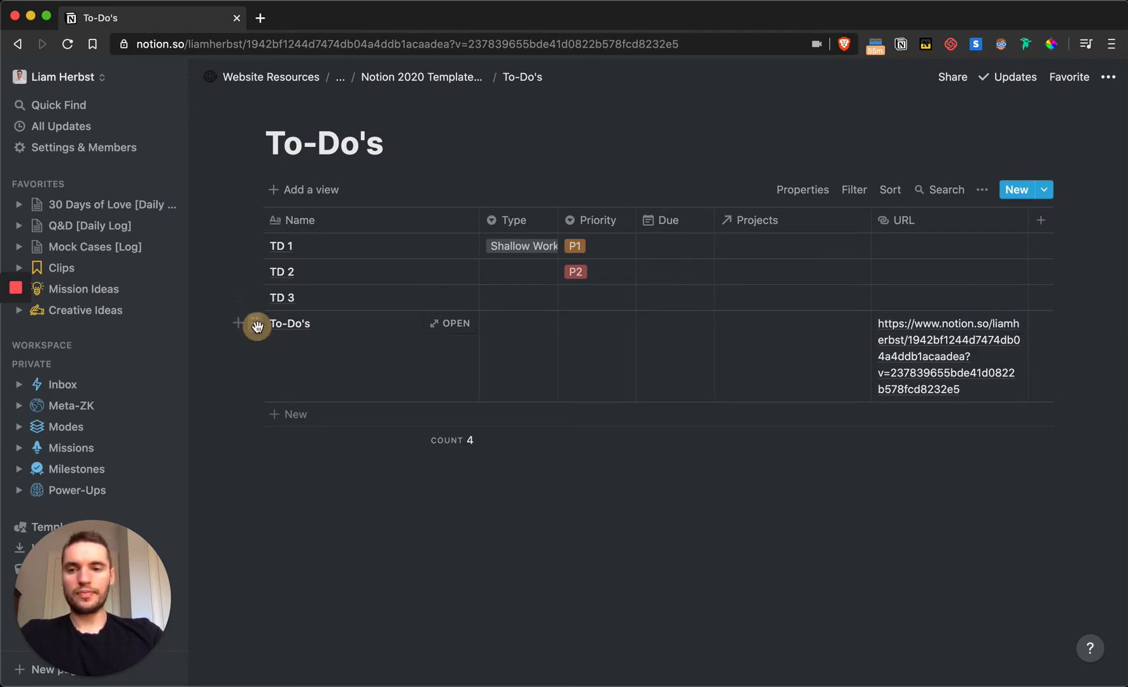
{"action": "key", "text": "Delete"}
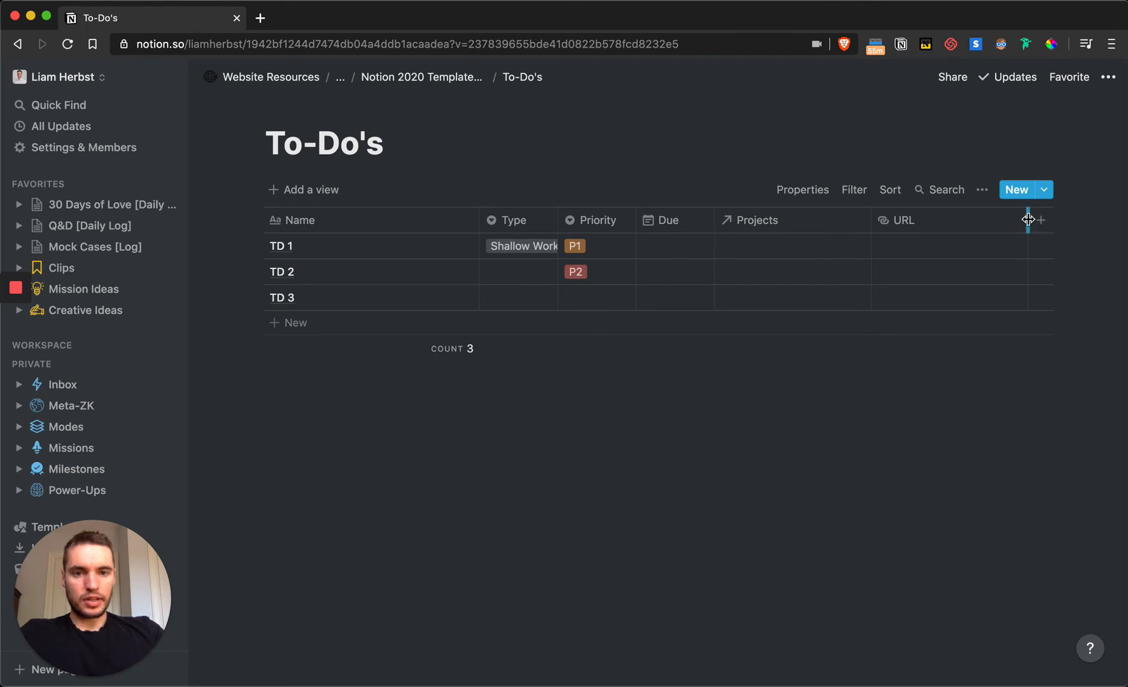
- Narrow the URL column of the To-Do's table to about half its width
{"action": "left_click_drag", "start_coordinate": [1027, 215], "coordinate": [920, 214]}
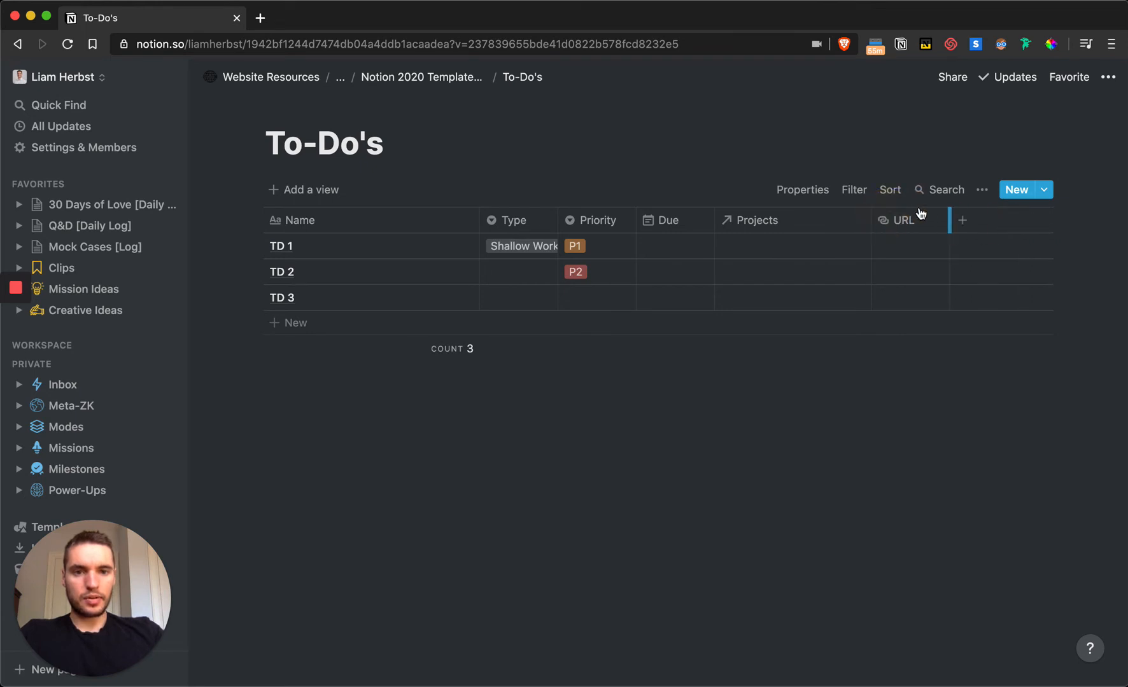
{"action": "left_click", "coordinate": [802, 189]}
{"action": "left_click", "coordinate": [807, 130]}
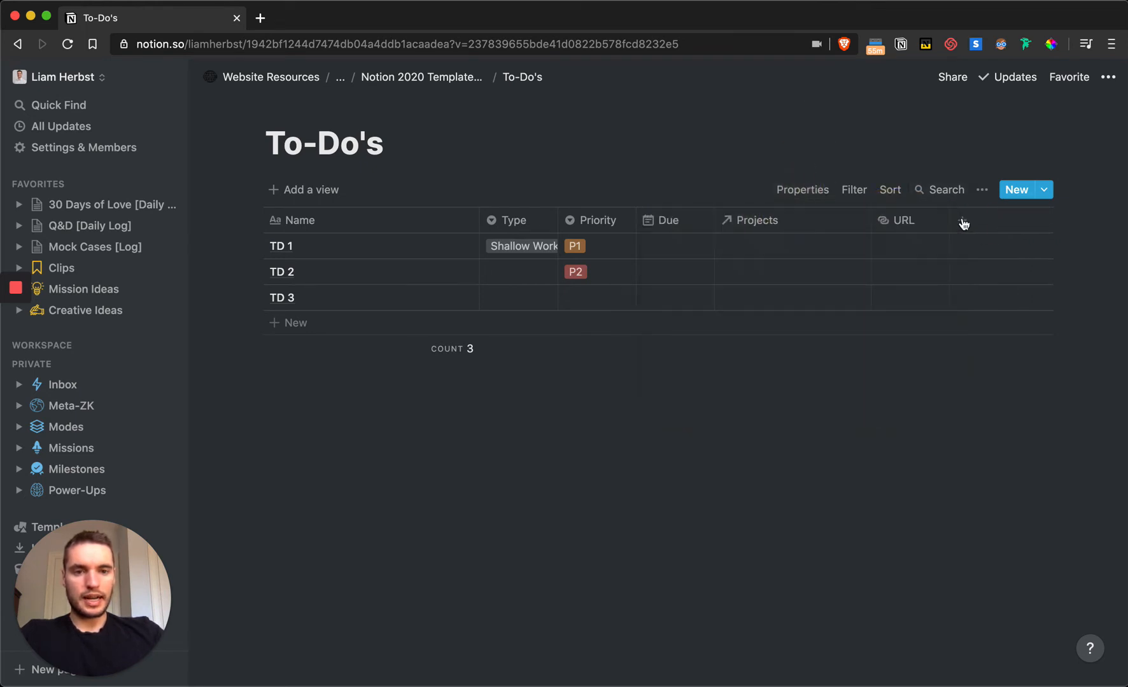
- Add a Checkbox property named Status to the To-Do's table and place it between Due and Projects
{"action": "left_click", "coordinate": [961, 217]}
{"action": "left_click", "coordinate": [978, 312]}
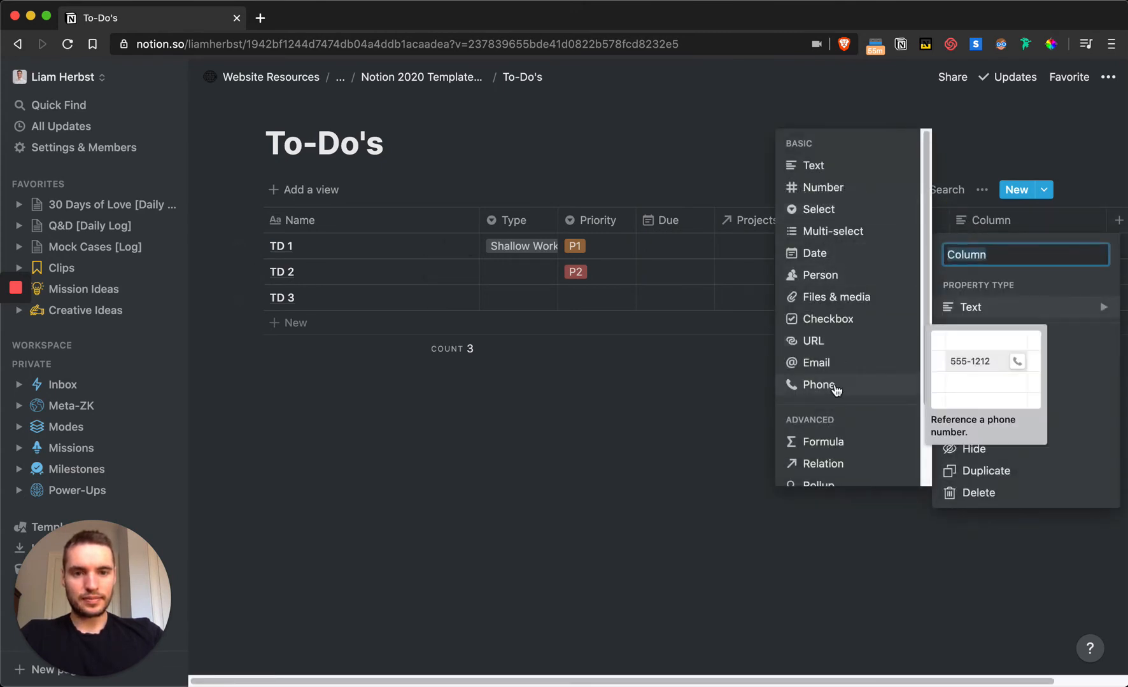
{"action": "left_click", "coordinate": [850, 316]}
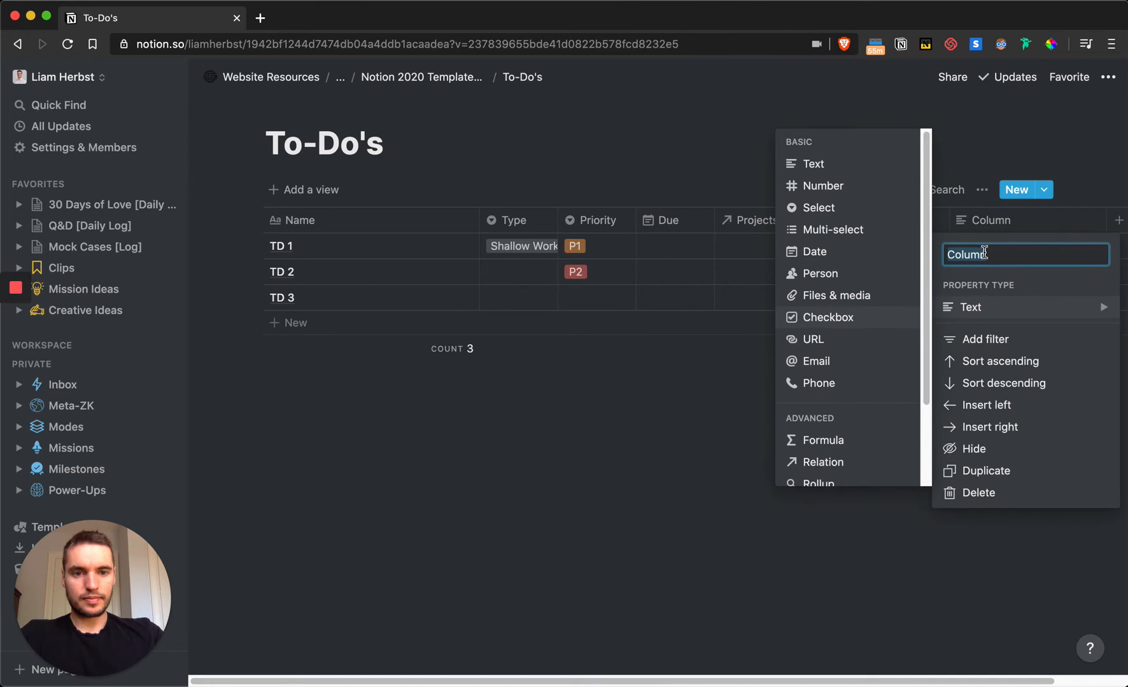
{"action": "left_click", "coordinate": [993, 225]}
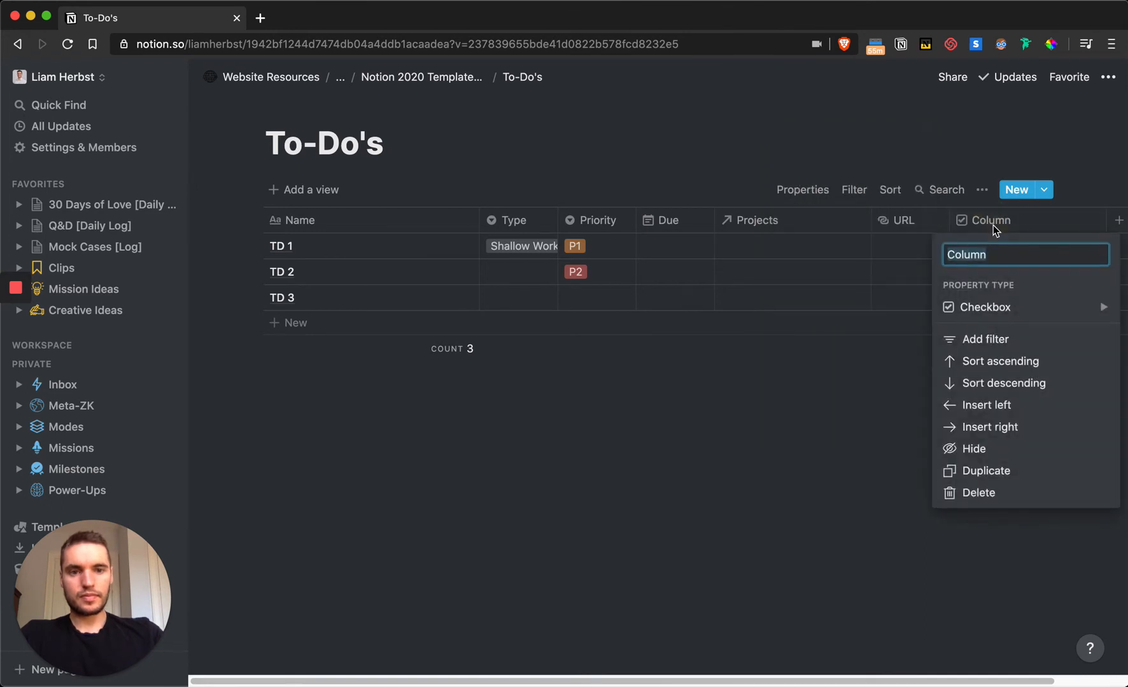
{"action": "type", "text": "Status"}
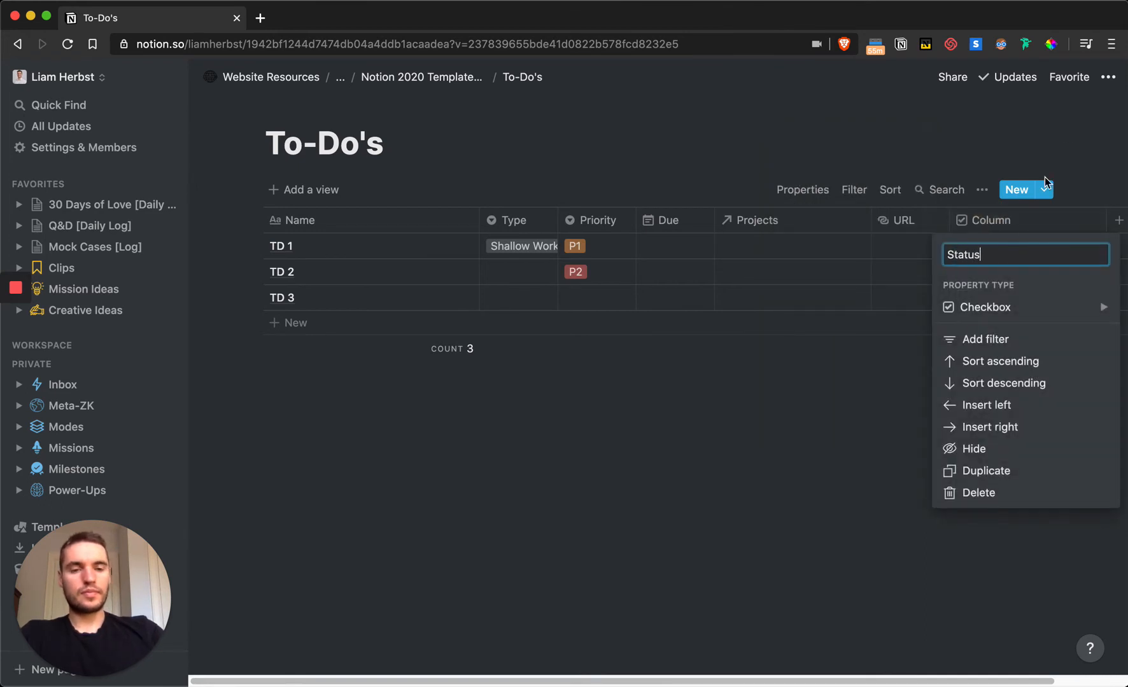
{"action": "key", "text": "Return"}
{"action": "left_click_drag", "start_coordinate": [1001, 223], "coordinate": [793, 219]}
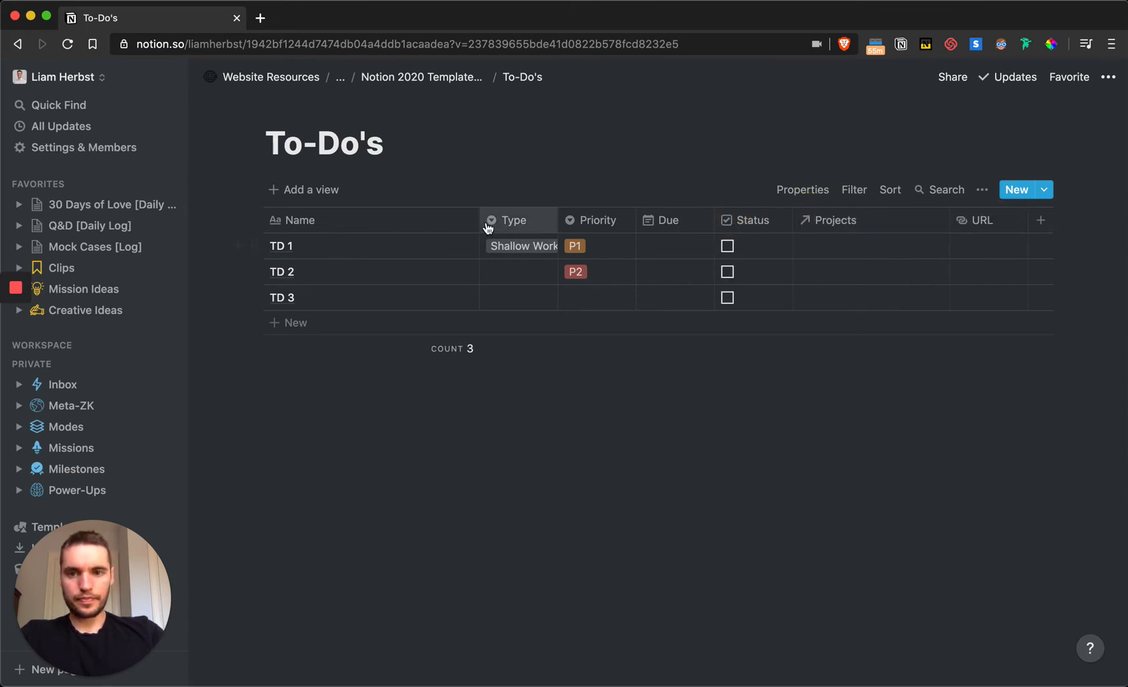
- Widen the Name column of the To-Do's table slightly
{"action": "left_click_drag", "start_coordinate": [478, 221], "coordinate": [493, 221]}
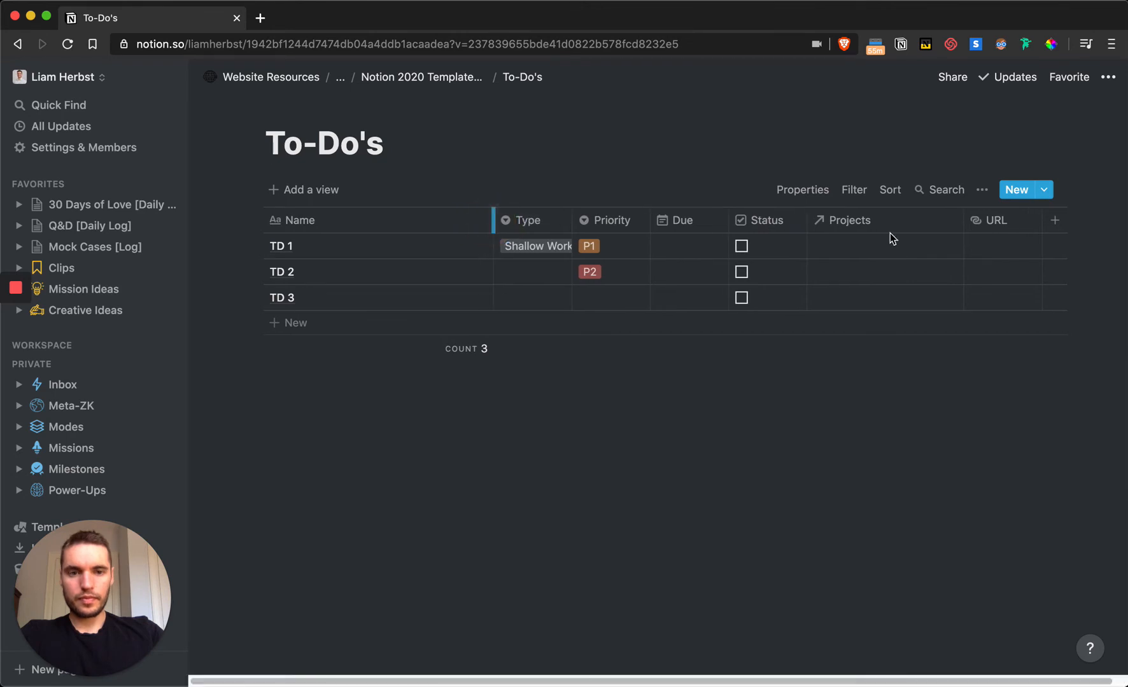
- Look through the To-Do's table's property, sort and filter settings and its additional view options, including cell wrapping
{"action": "left_click", "coordinate": [824, 193]}
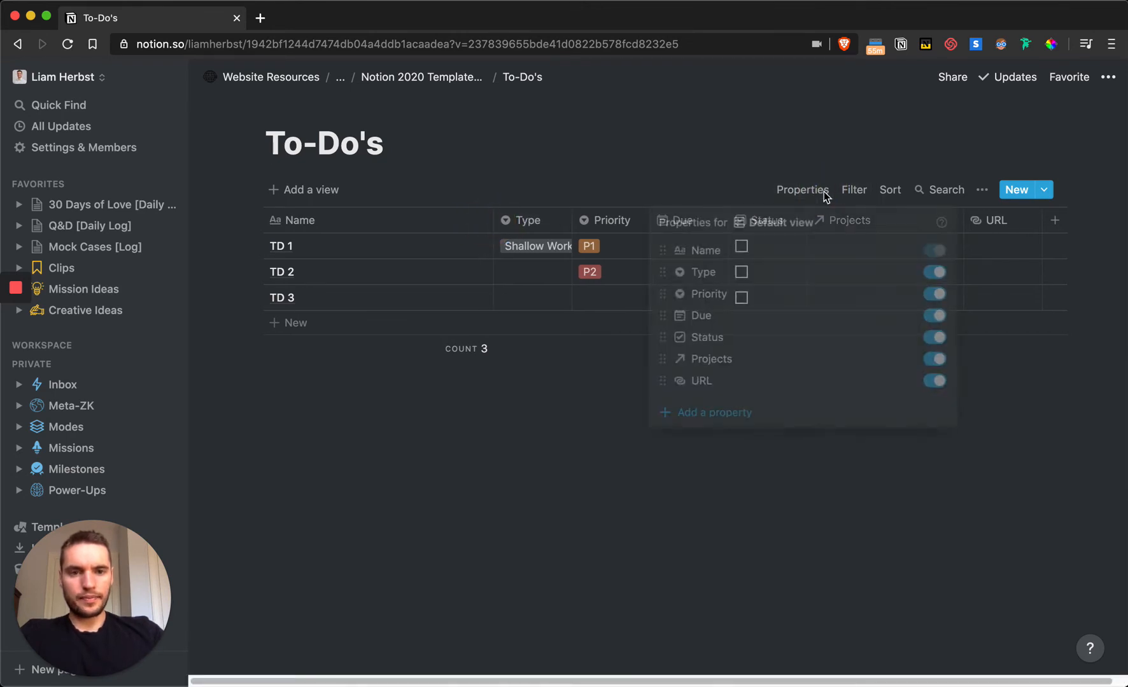
{"action": "left_click", "coordinate": [876, 126]}
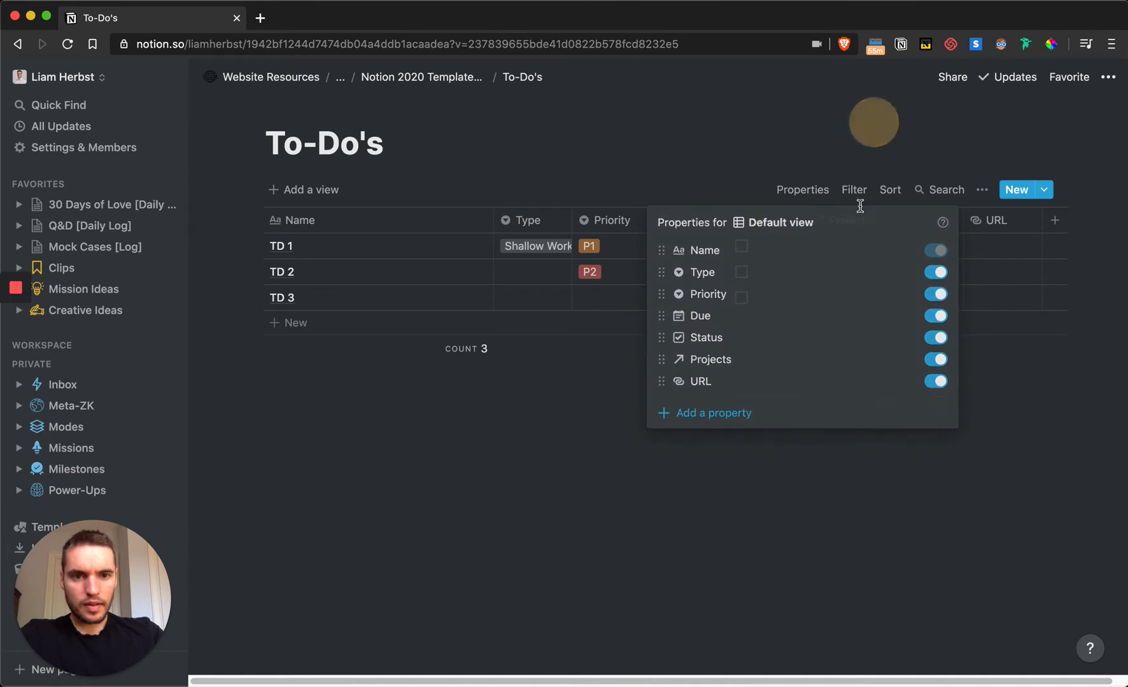
{"action": "left_click", "coordinate": [889, 191]}
{"action": "left_click", "coordinate": [843, 161]}
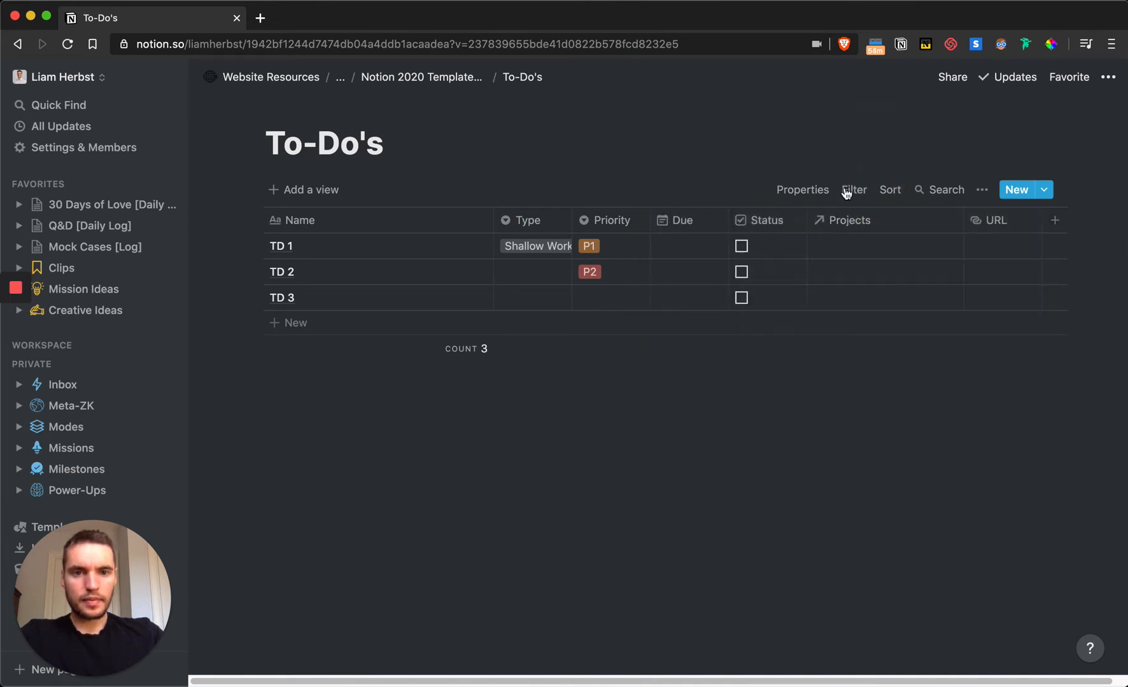
{"action": "left_click", "coordinate": [852, 194]}
{"action": "left_click", "coordinate": [861, 156]}
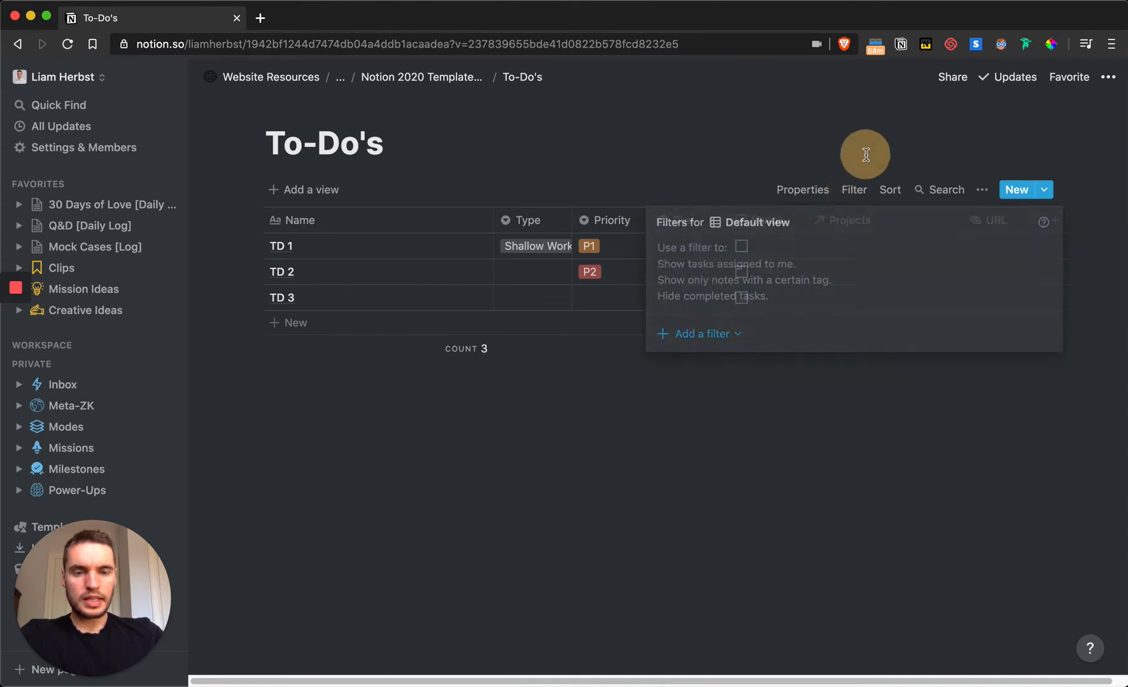
{"action": "left_click", "coordinate": [981, 190]}
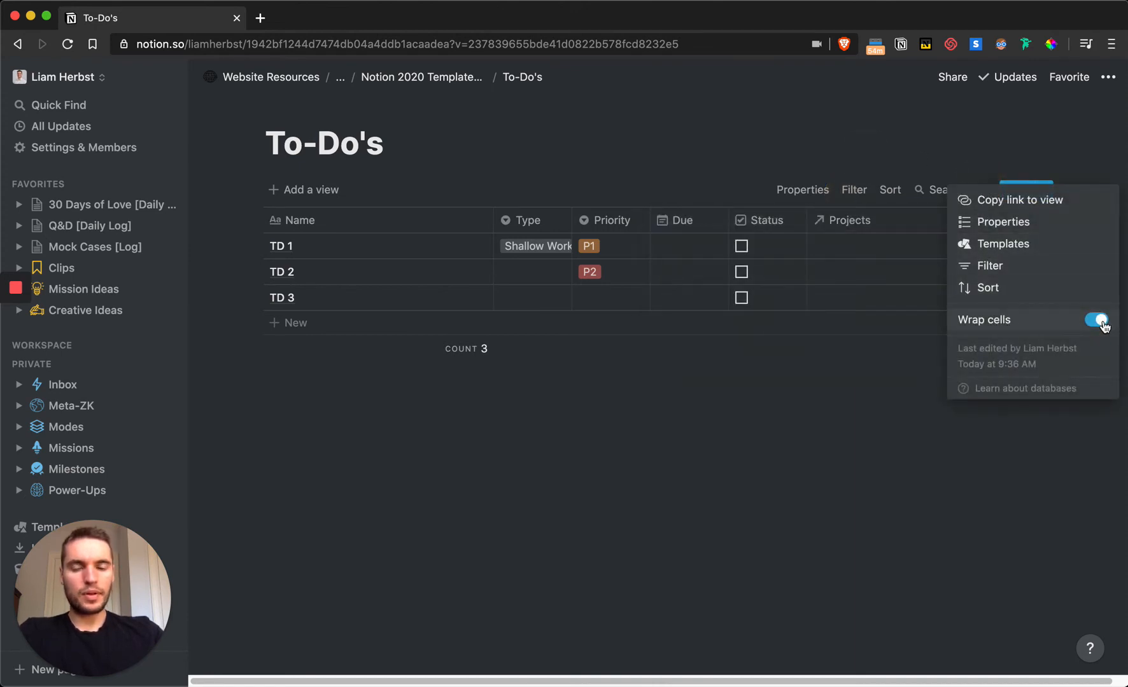
{"action": "left_click", "coordinate": [882, 117]}
- Widen the URL column considerably and the Projects column slightly in the To-Do's table
{"action": "scroll", "coordinate": [905, 280], "scroll_direction": "right", "scroll_amount": 2}
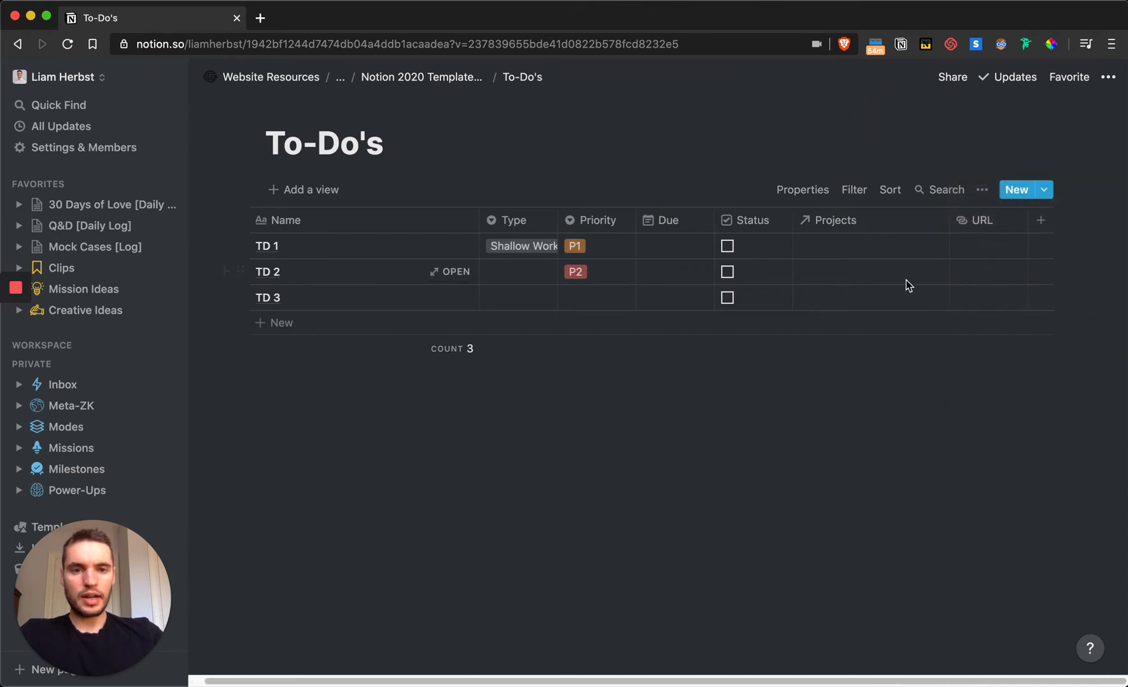
{"action": "left_click_drag", "start_coordinate": [1026, 218], "coordinate": [1125, 216]}
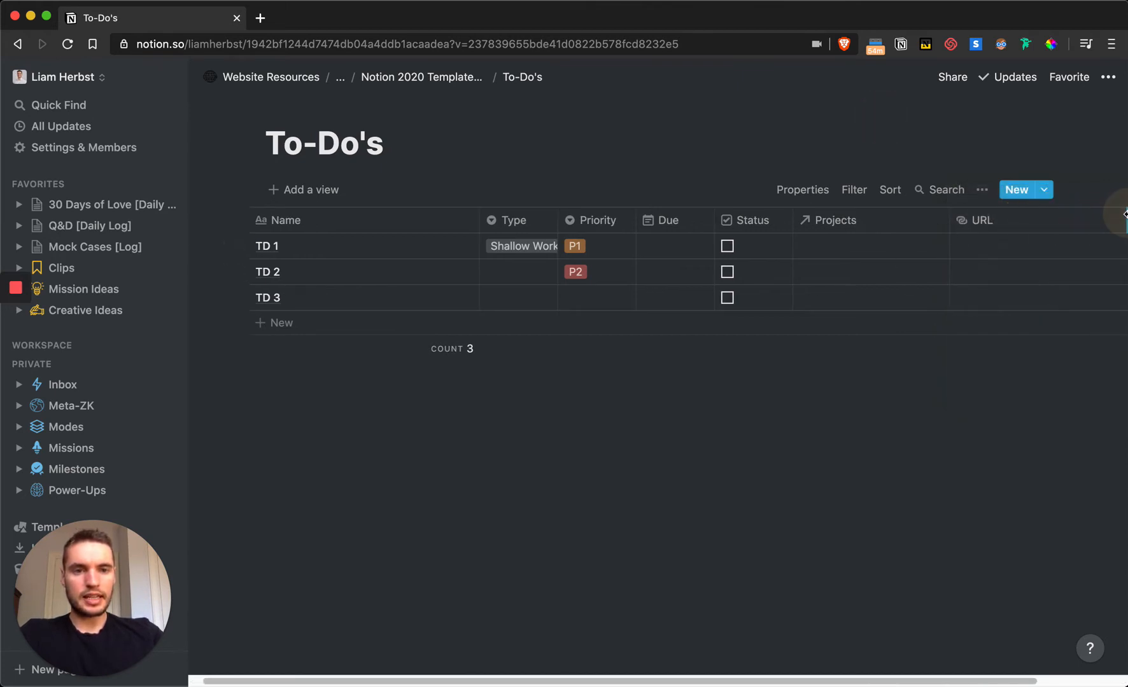
{"action": "scroll", "coordinate": [1019, 233], "scroll_direction": "right", "scroll_amount": 2}
{"action": "left_click_drag", "start_coordinate": [1028, 219], "coordinate": [1125, 220]}
{"action": "scroll", "coordinate": [928, 254], "scroll_direction": "left", "scroll_amount": 1}
{"action": "scroll", "coordinate": [927, 252], "scroll_direction": "left", "scroll_amount": 1}
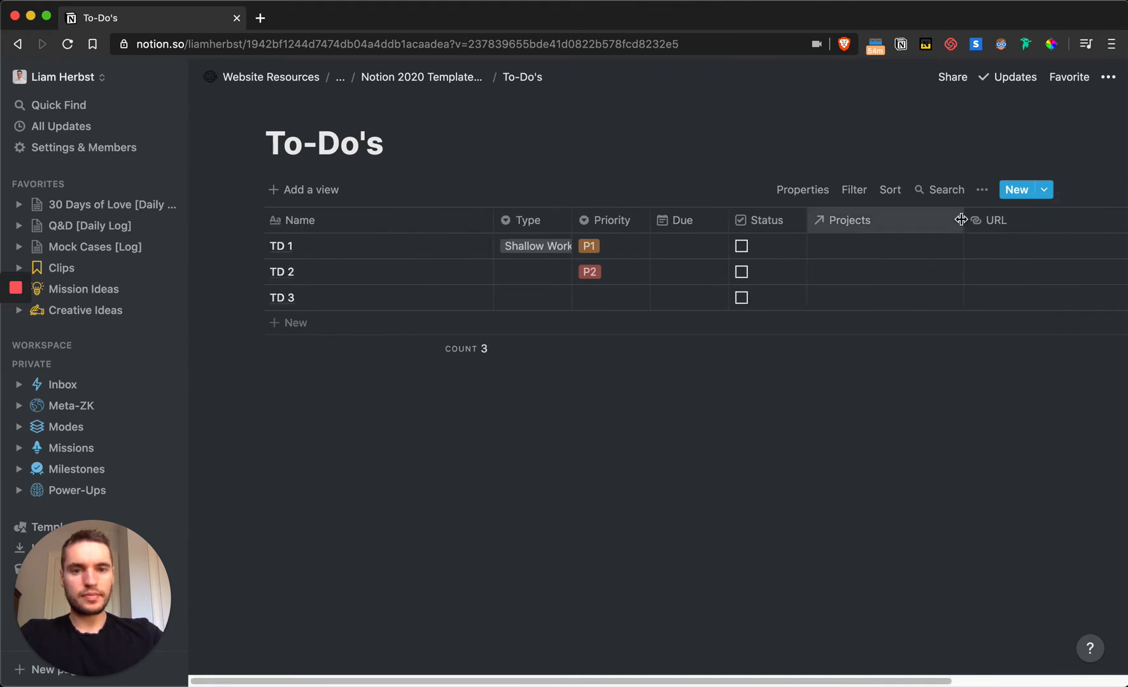
{"action": "left_click_drag", "start_coordinate": [963, 219], "coordinate": [982, 220]}
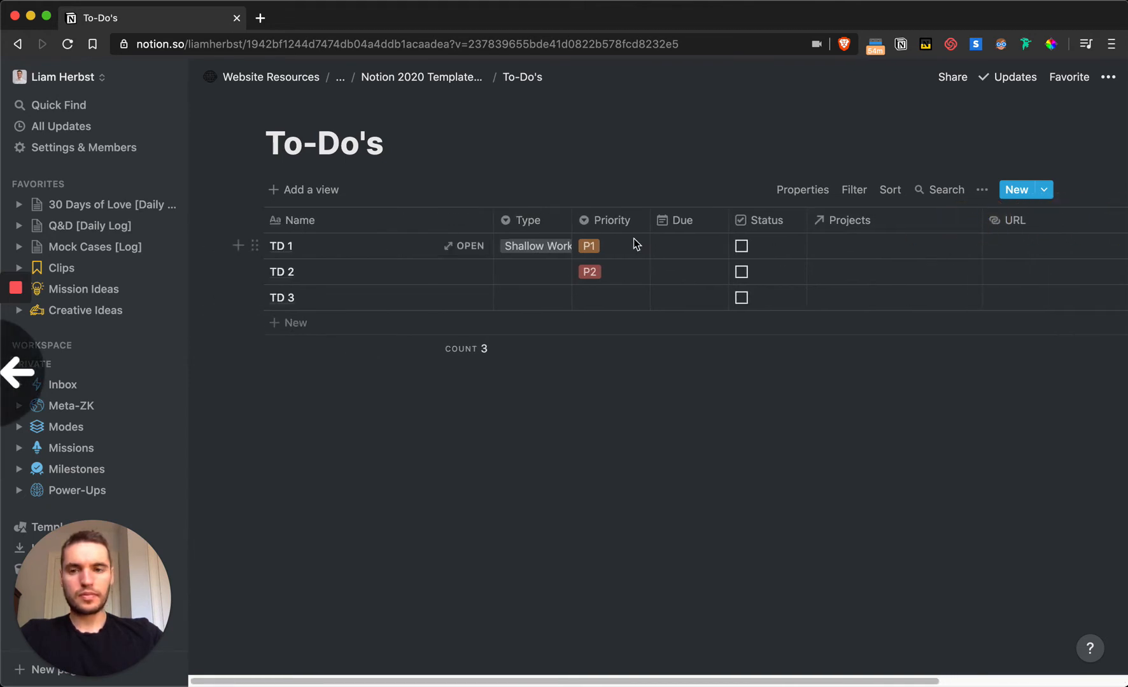
- Add a second table view to the To-Do's database and name it Archive
{"action": "left_click", "coordinate": [327, 188]}
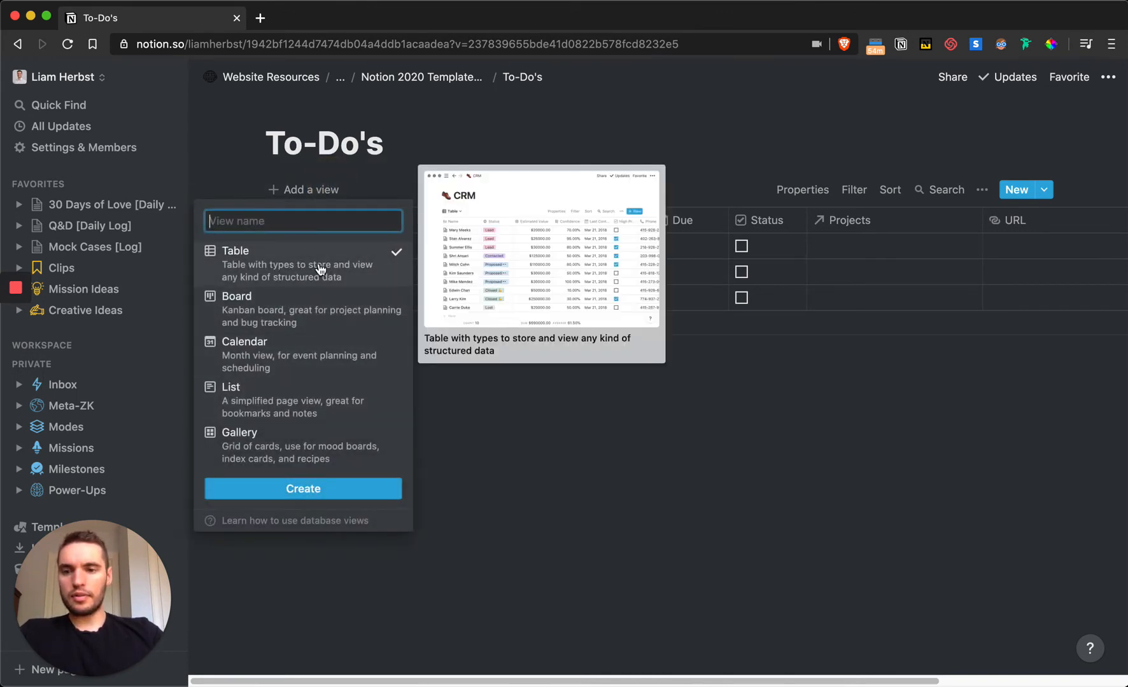
{"action": "left_click", "coordinate": [304, 490]}
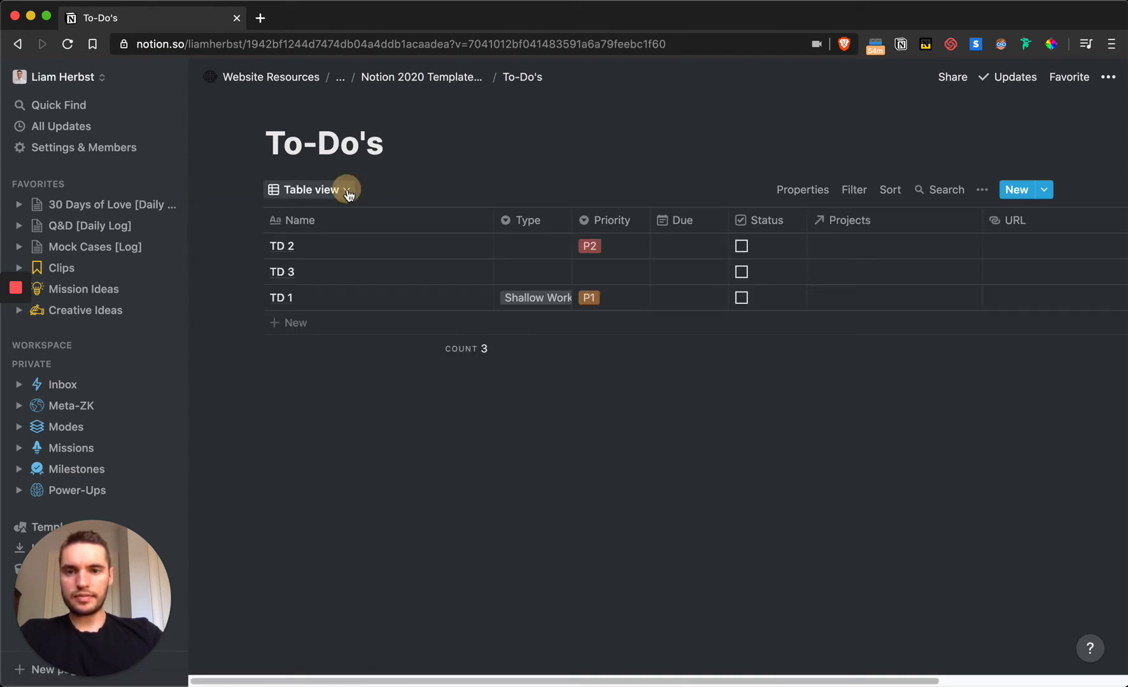
{"action": "left_click", "coordinate": [347, 191]}
{"action": "left_click", "coordinate": [427, 270]}
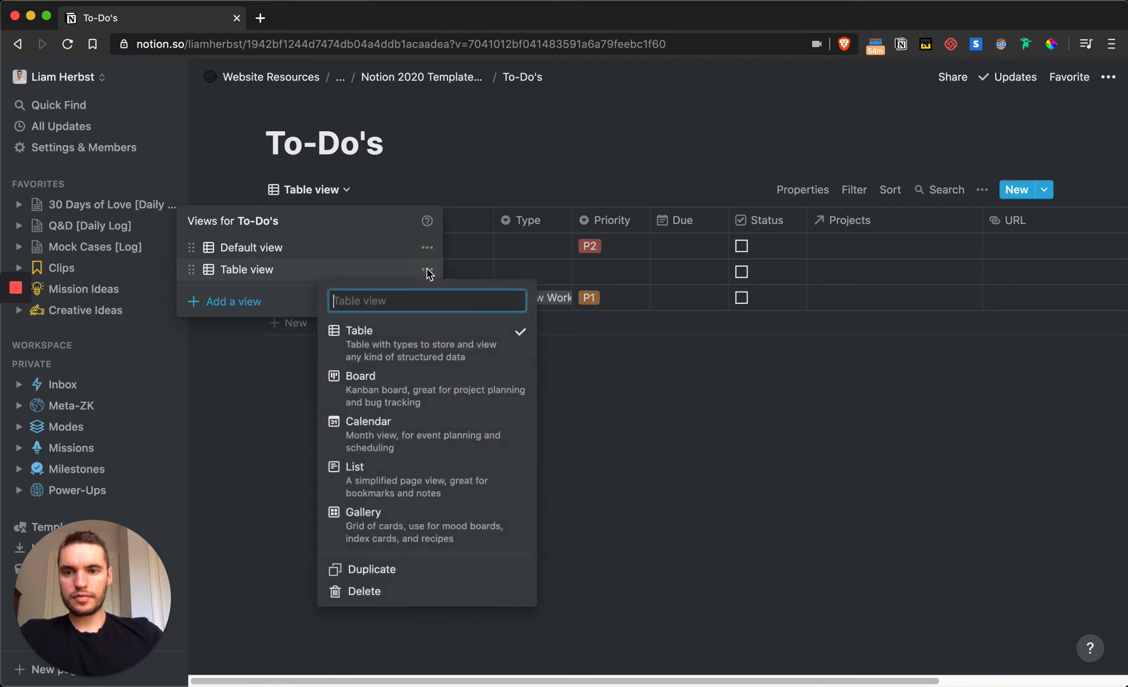
{"action": "type", "text": "Arh"}
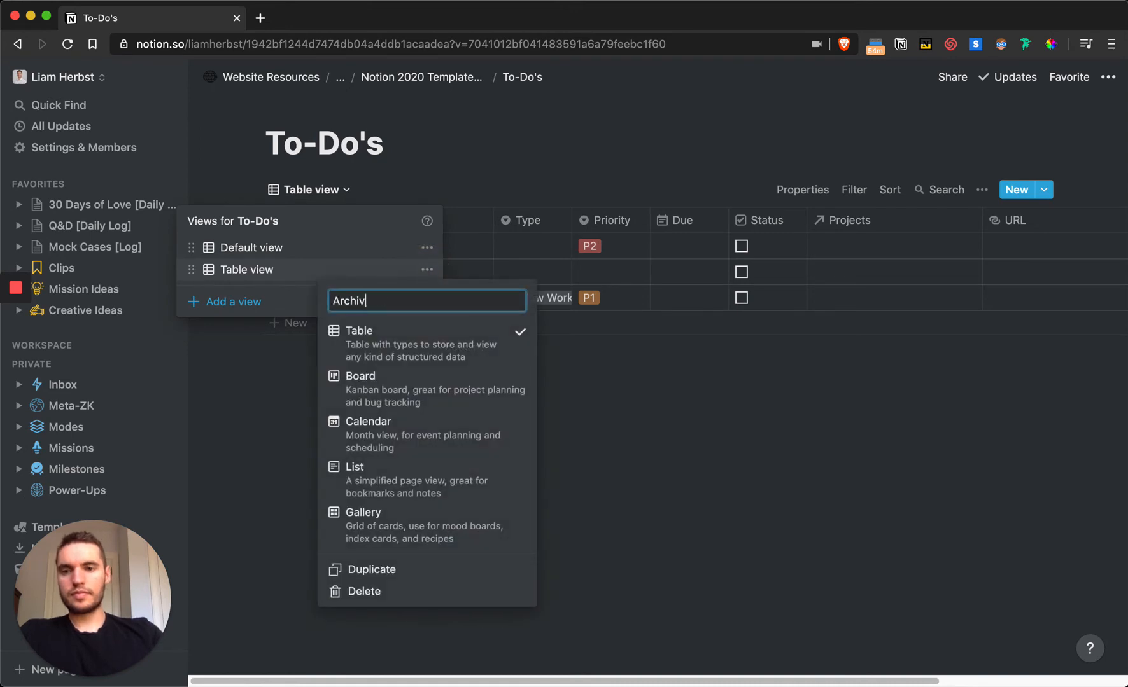
{"action": "key", "text": "Return"}
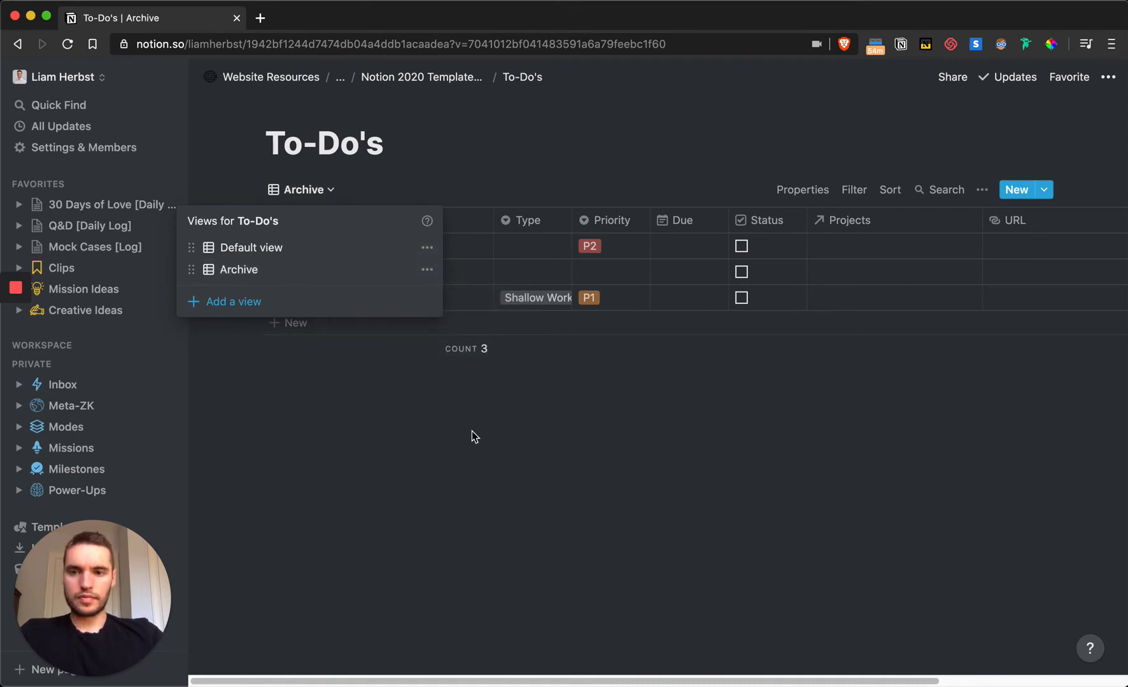
{"action": "left_click", "coordinate": [471, 434]}
- Filter the Archive view to entries where Status is checked
{"action": "left_click", "coordinate": [854, 190]}
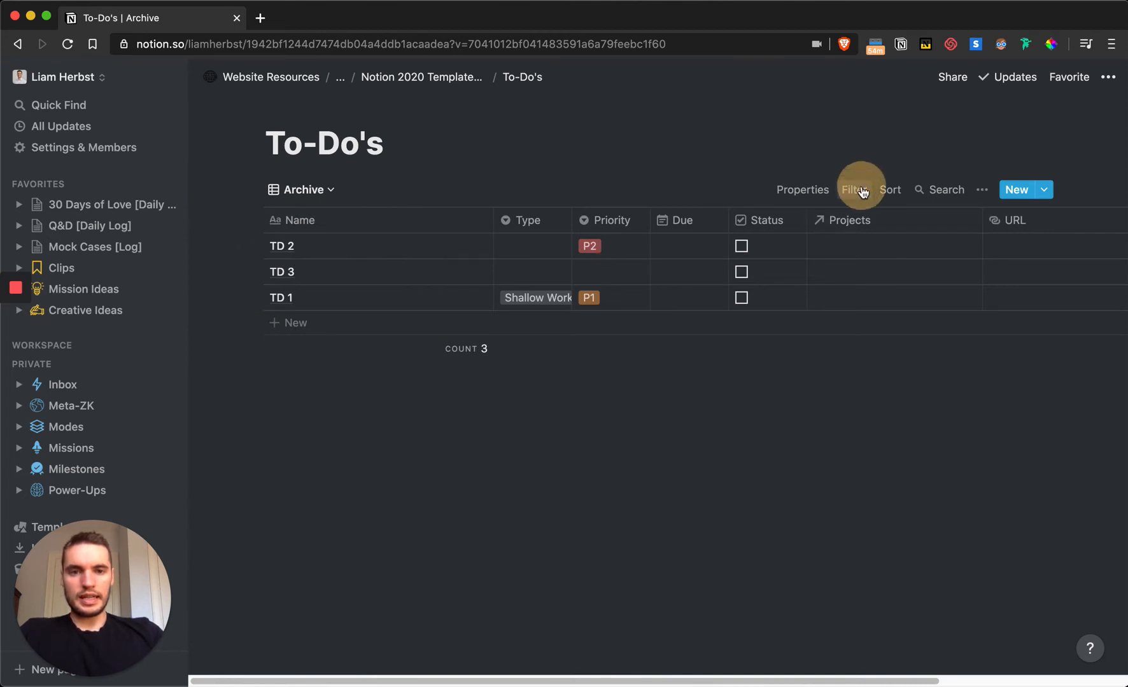
{"action": "left_click", "coordinate": [705, 335]}
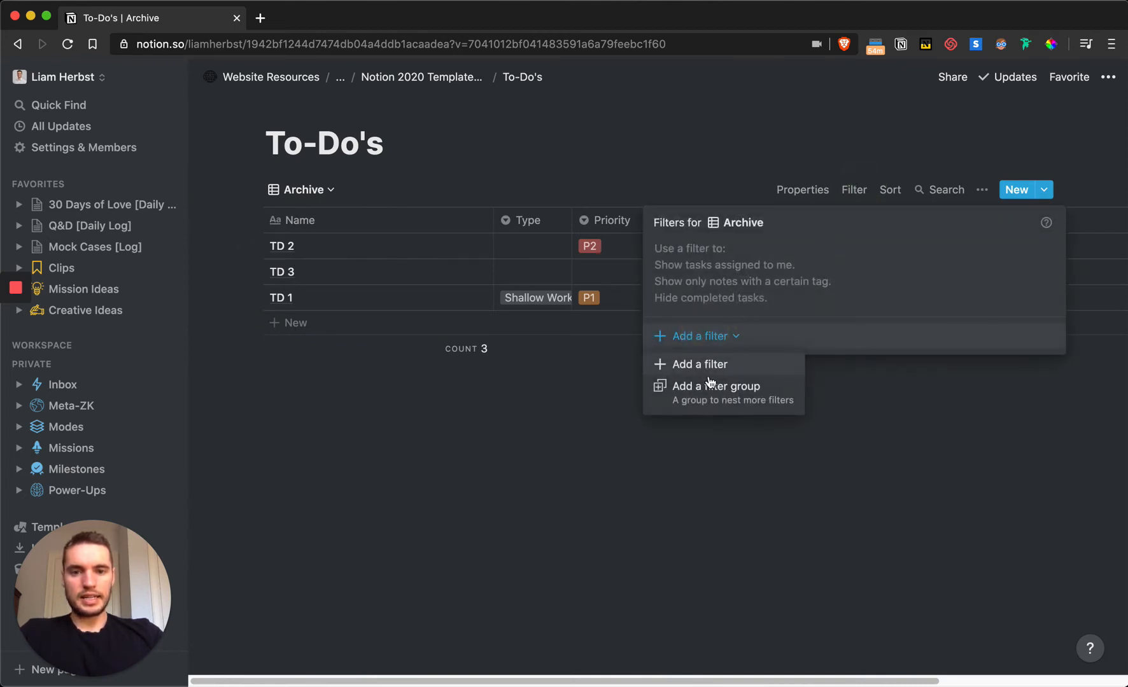
{"action": "left_click", "coordinate": [700, 364]}
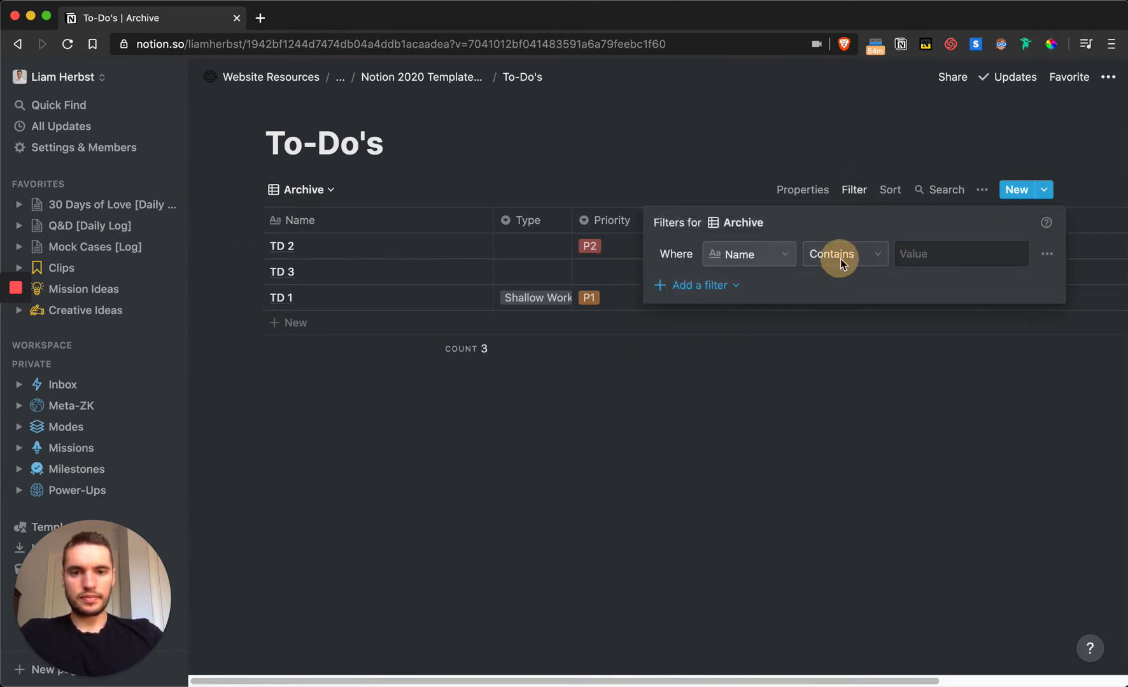
{"action": "left_click", "coordinate": [840, 259]}
{"action": "left_click", "coordinate": [793, 259]}
{"action": "left_click", "coordinate": [774, 255]}
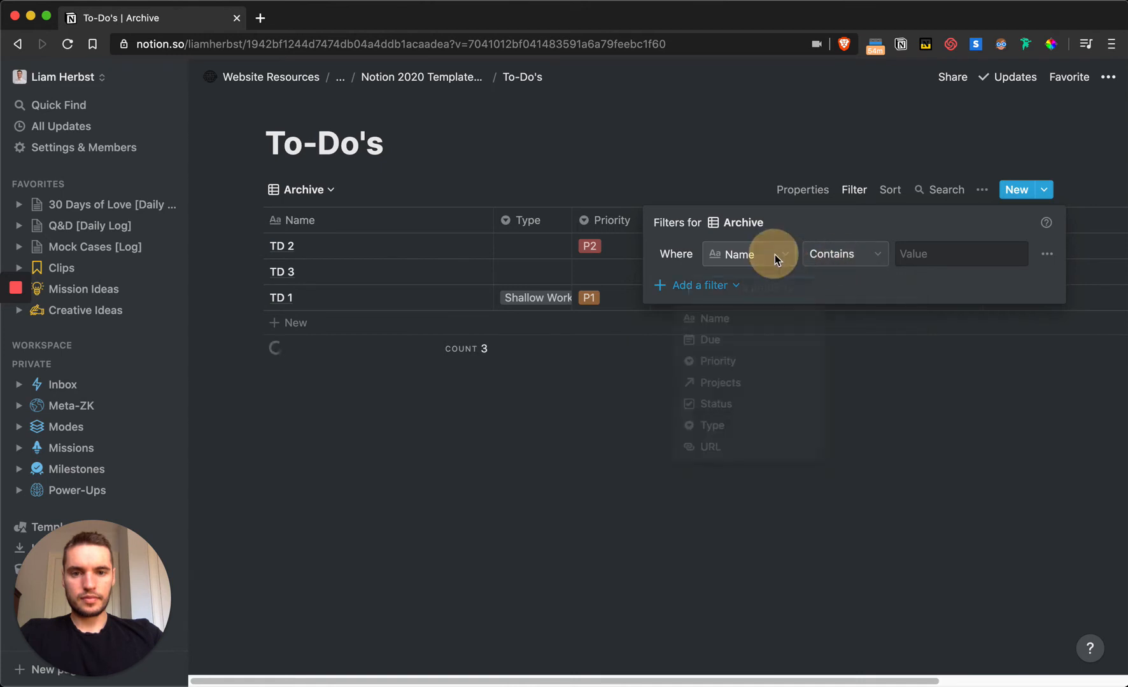
{"action": "left_click", "coordinate": [714, 409]}
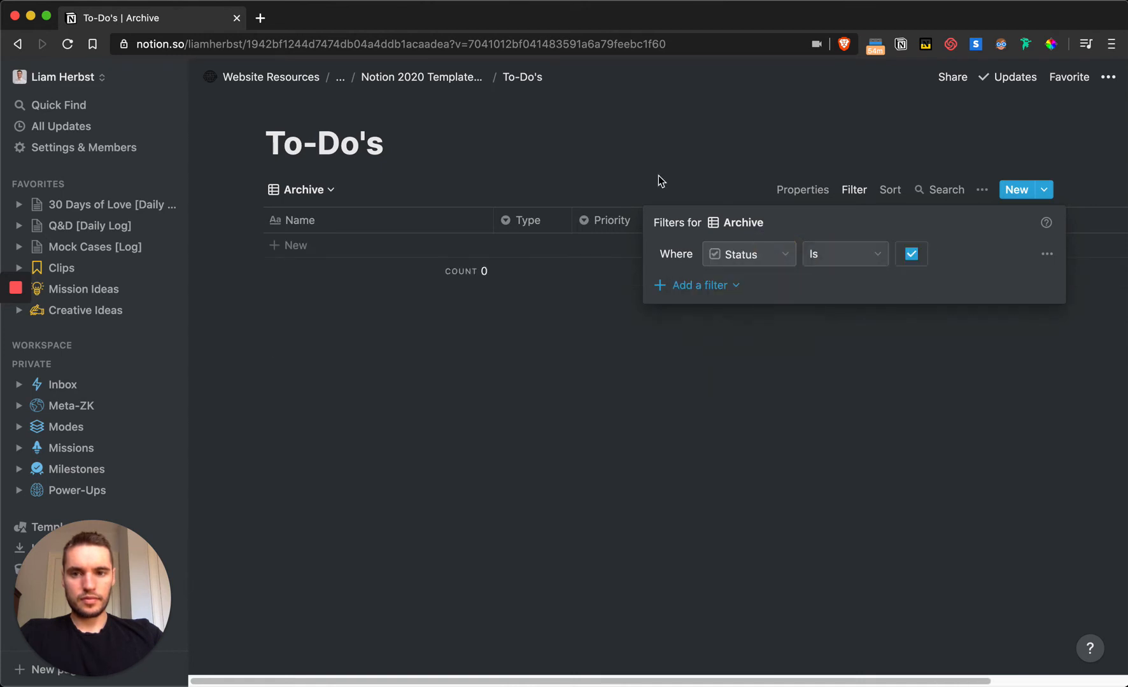
{"action": "left_click", "coordinate": [601, 138]}
- Rename the default view as Active and switch to it
{"action": "left_click", "coordinate": [313, 190]}
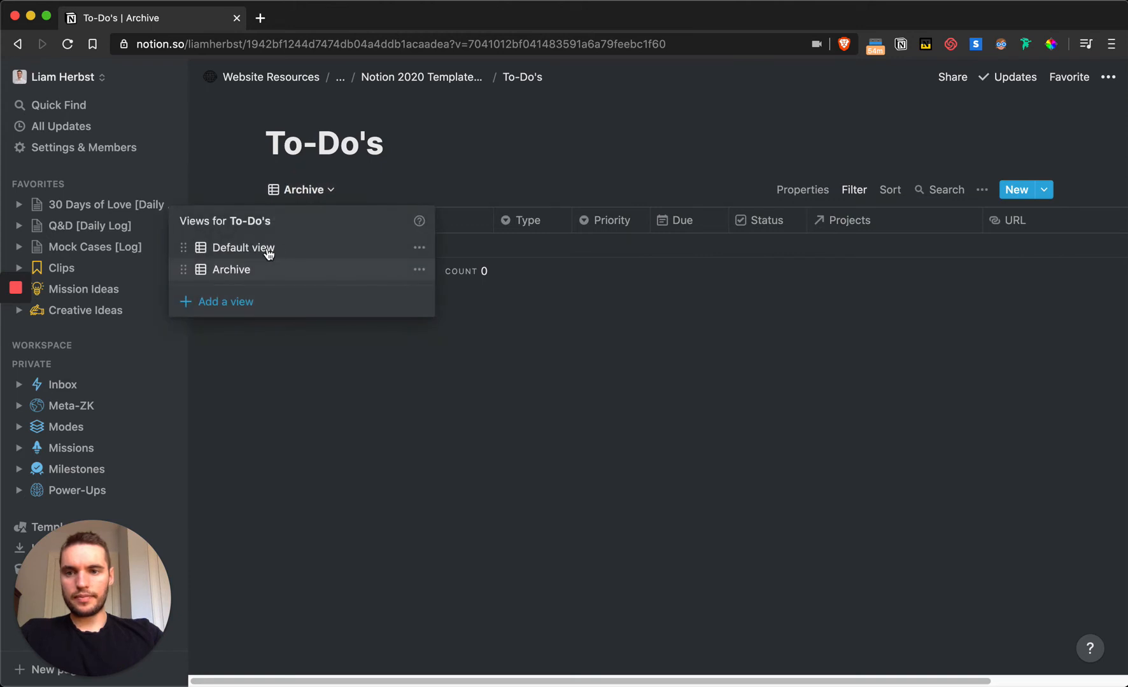
{"action": "left_click", "coordinate": [419, 251]}
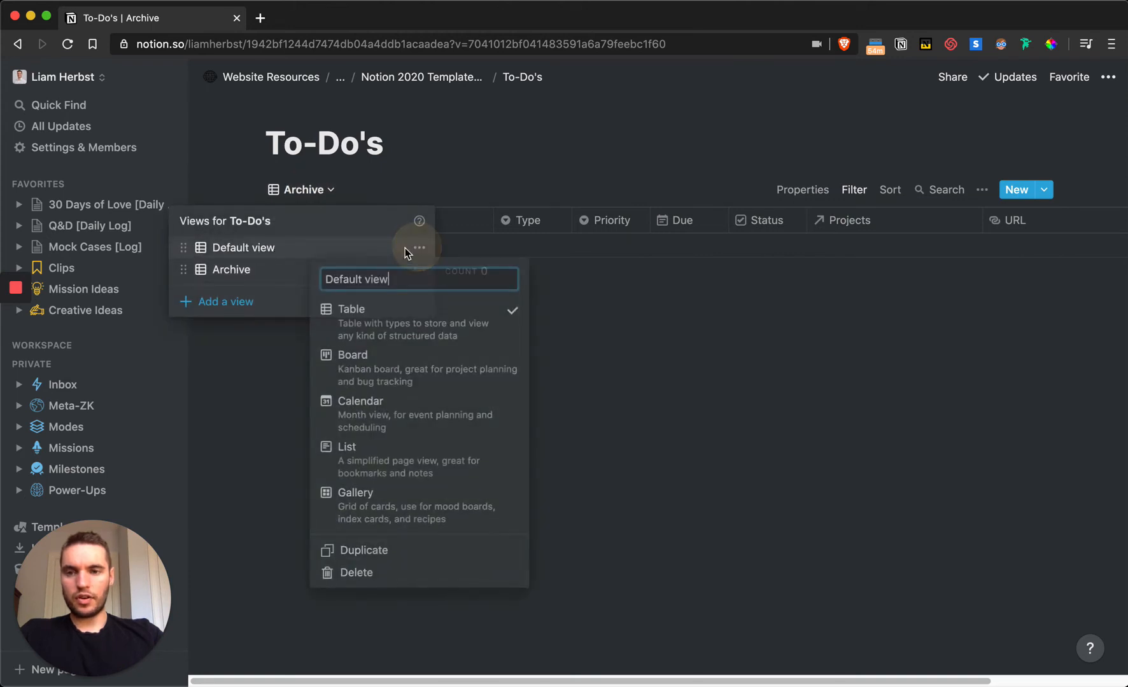
{"action": "triple_click", "coordinate": [378, 278]}
{"action": "type", "text": "Acti"}
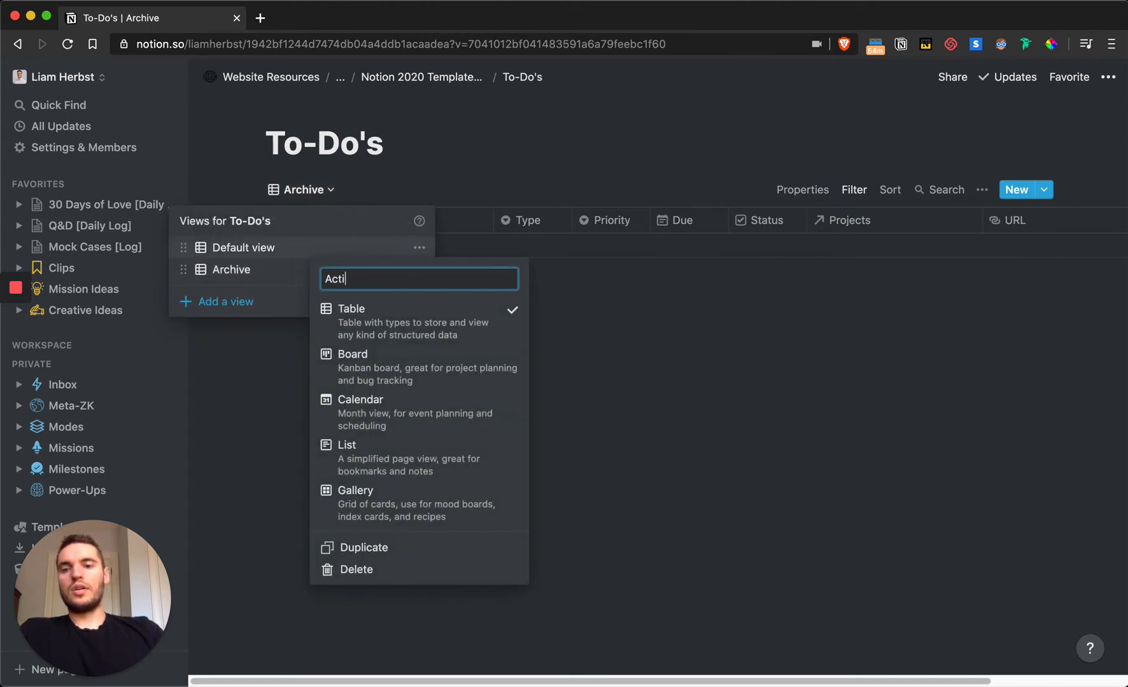
{"action": "type", "text": "ve"}
{"action": "left_click", "coordinate": [231, 245]}
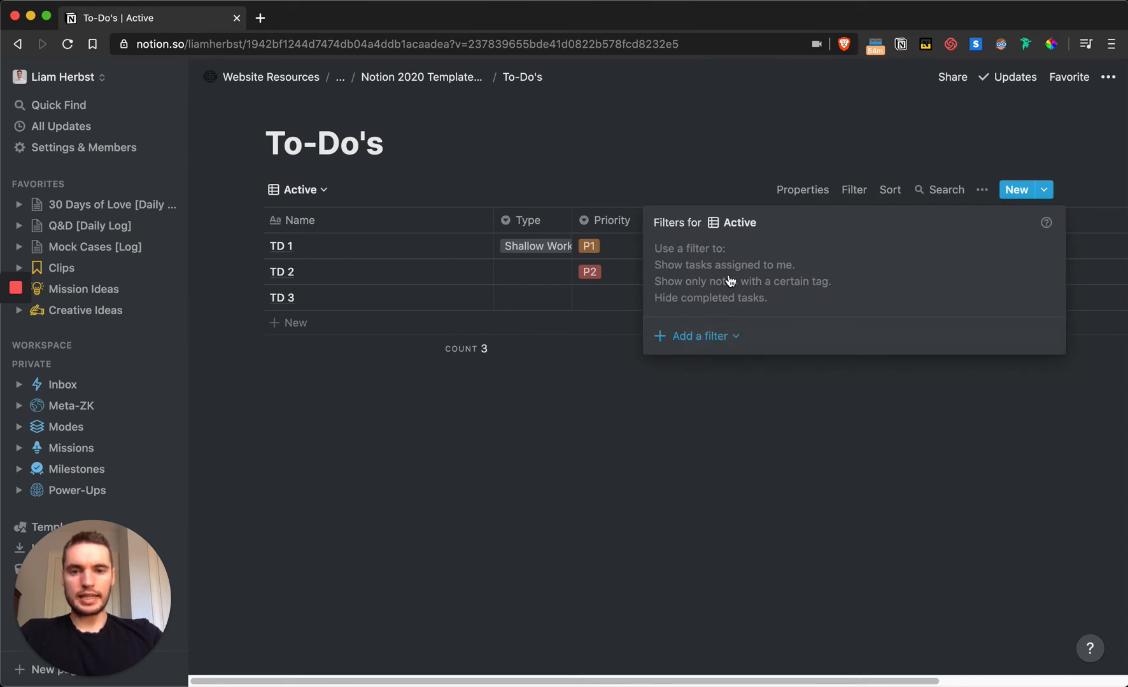
- Filter the Active view to entries where Status is unchecked
{"action": "left_click", "coordinate": [703, 366]}
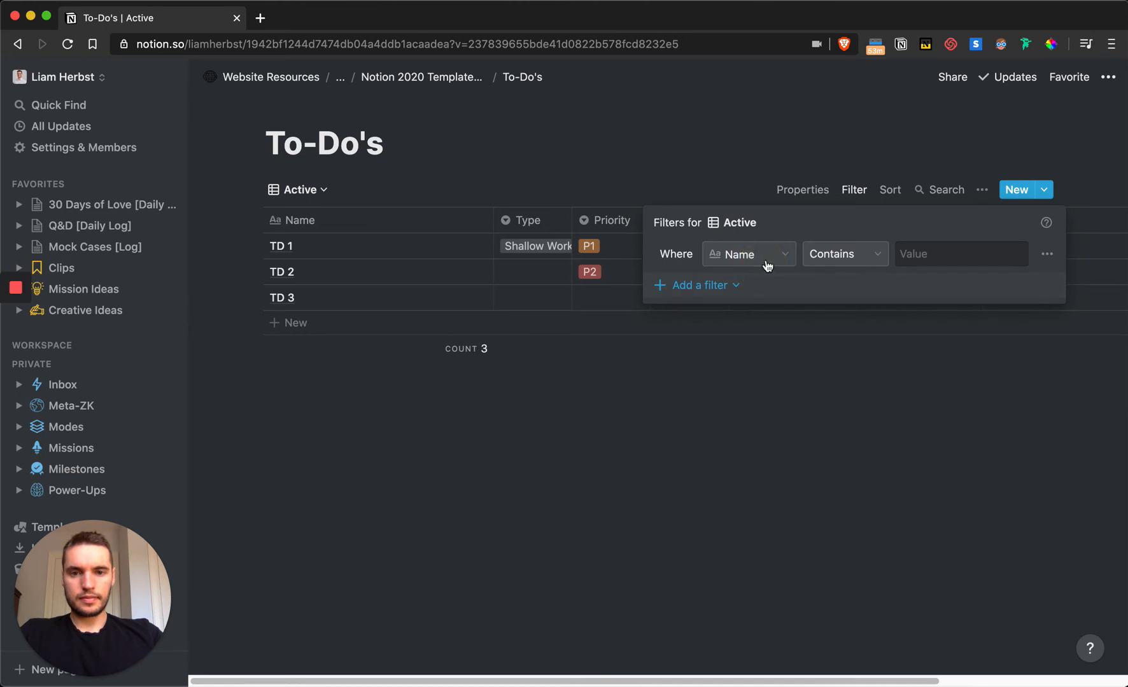
{"action": "left_click", "coordinate": [763, 265]}
{"action": "left_click", "coordinate": [716, 408]}
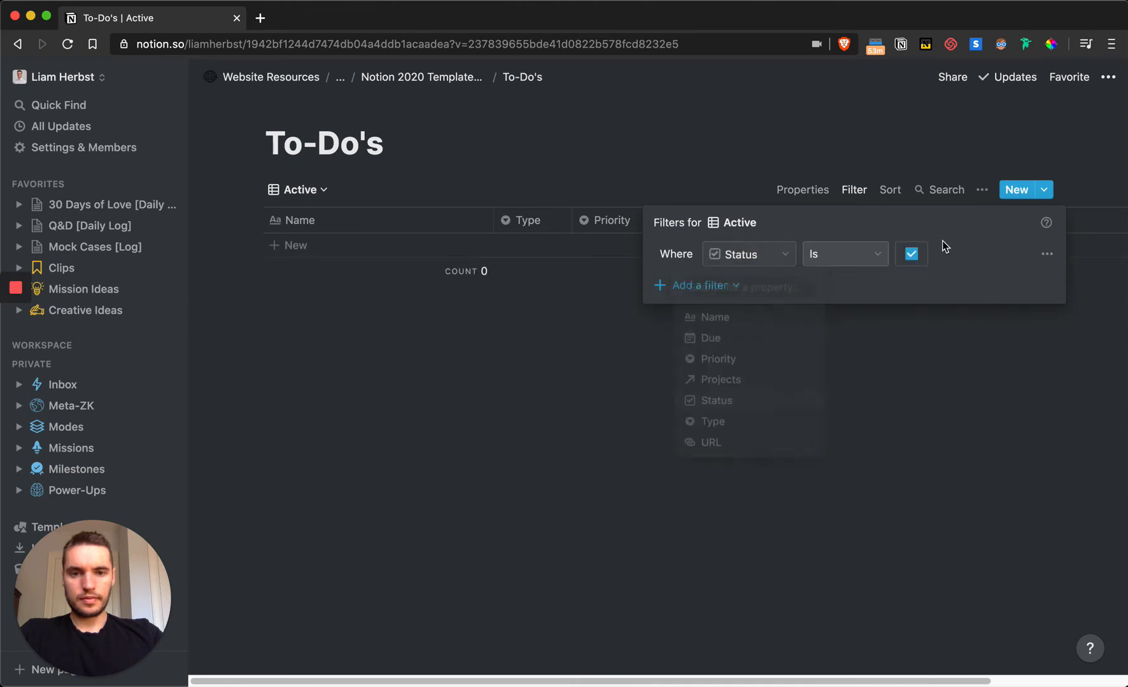
{"action": "left_click", "coordinate": [911, 254]}
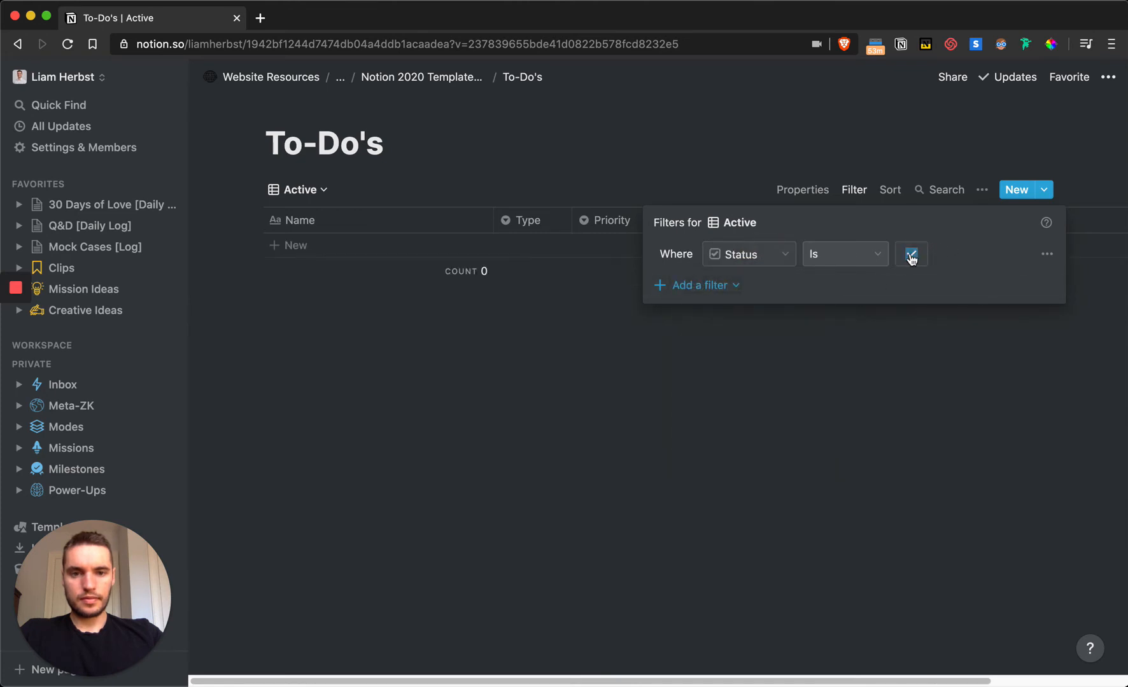
{"action": "left_click", "coordinate": [358, 188]}
- Add a board view named Project to the To-Do's database
{"action": "left_click", "coordinate": [324, 189]}
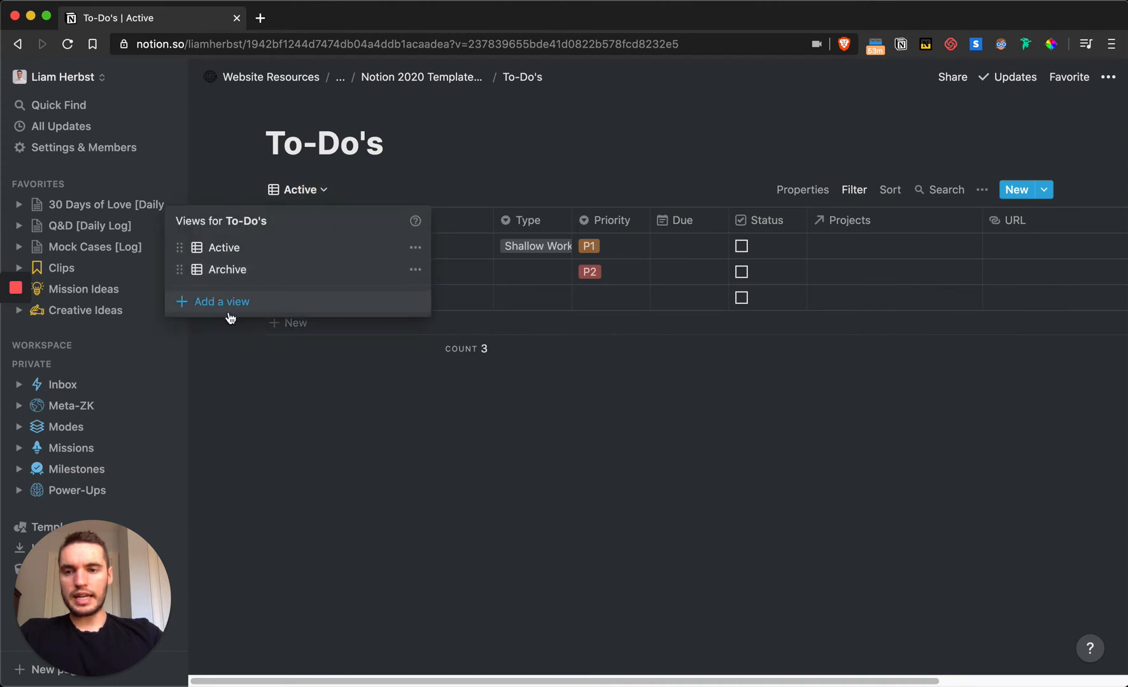
{"action": "left_click", "coordinate": [226, 308]}
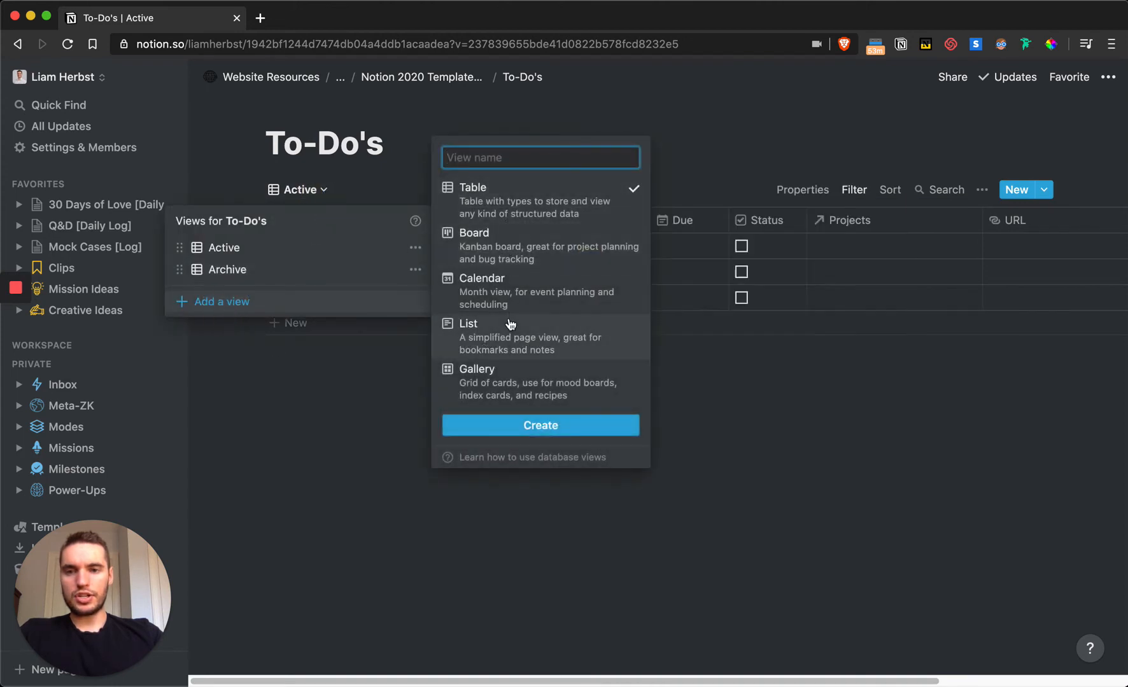
{"action": "left_click", "coordinate": [506, 253]}
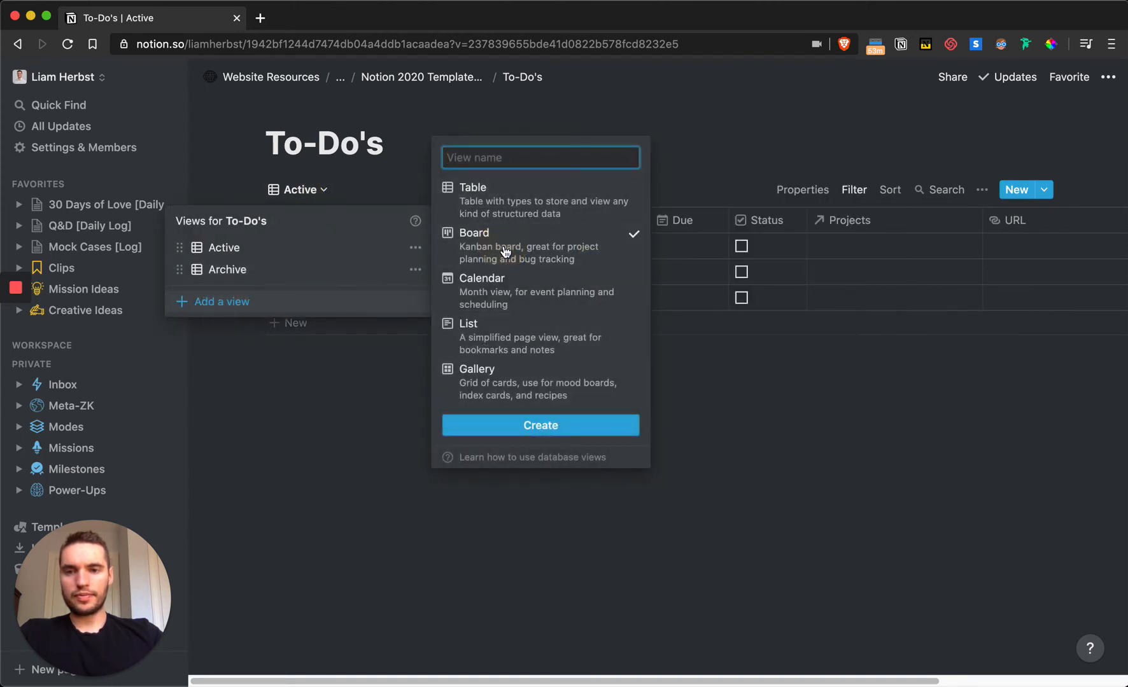
{"action": "left_click", "coordinate": [510, 426]}
{"action": "type", "text": "Pro"}
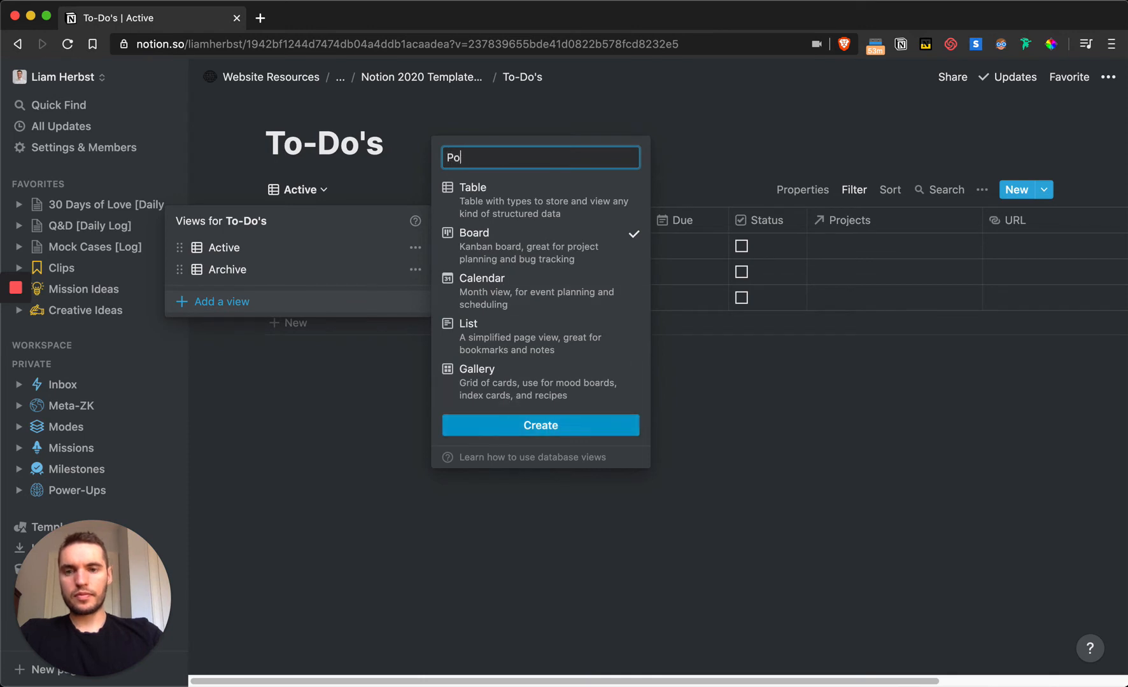
{"action": "type", "text": "ject"}
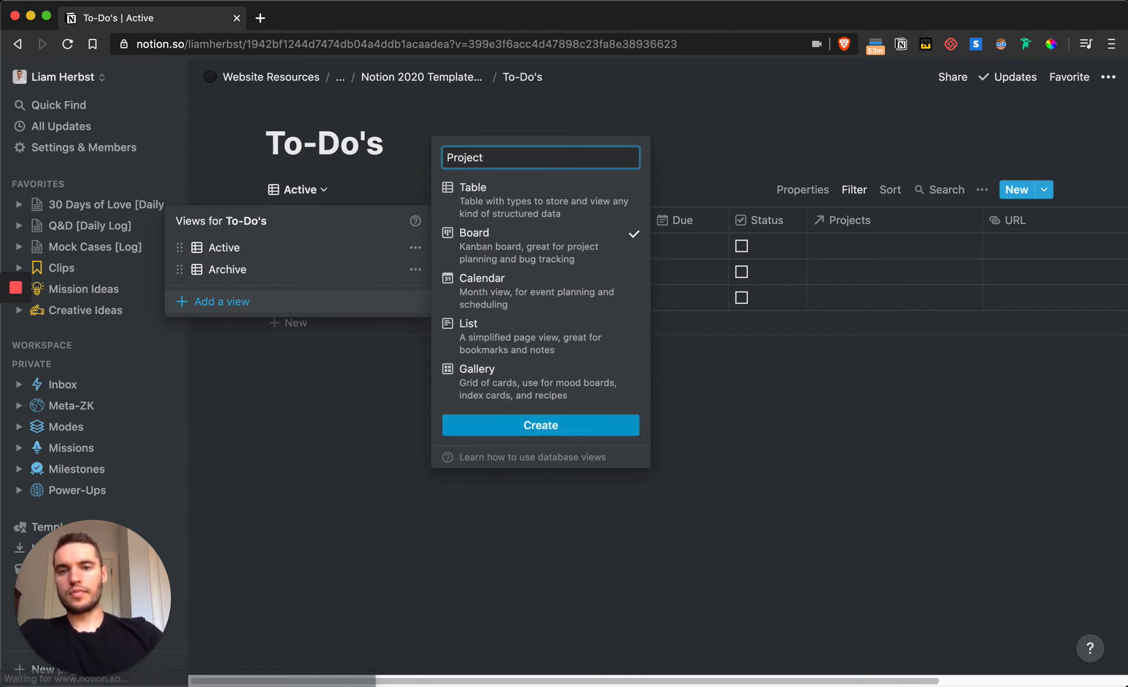
{"action": "key", "text": "Return"}
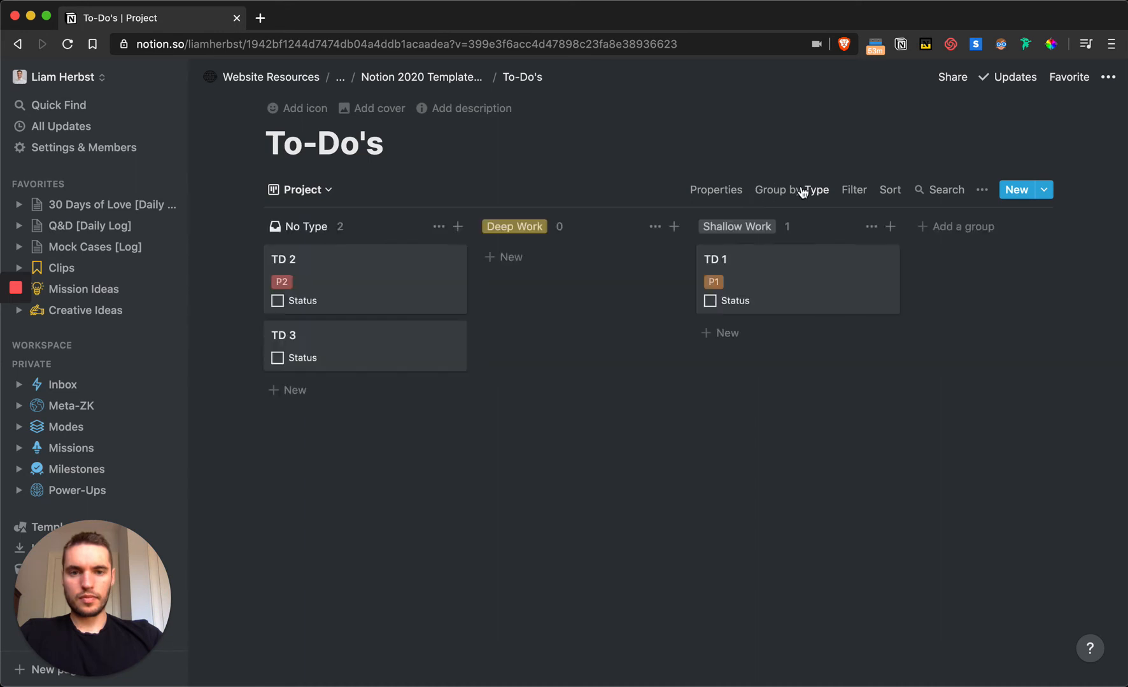
- Check which properties the Project board can be grouped by
{"action": "left_click", "coordinate": [802, 189]}
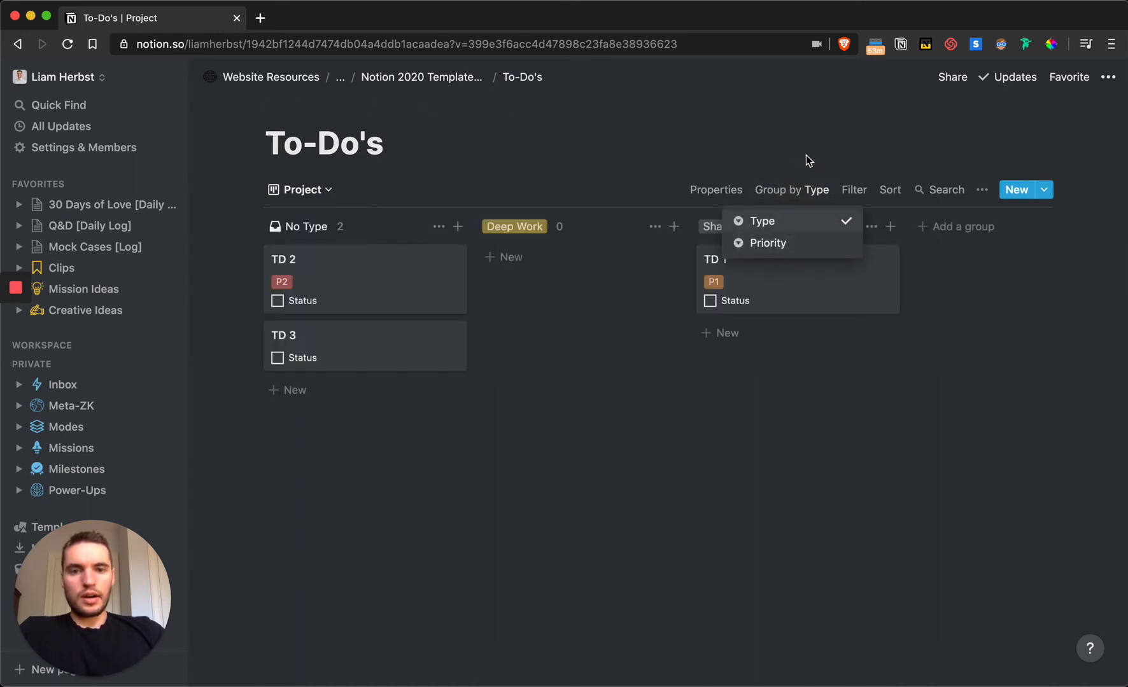
{"action": "left_click", "coordinate": [320, 196]}
{"action": "left_click", "coordinate": [322, 197]}
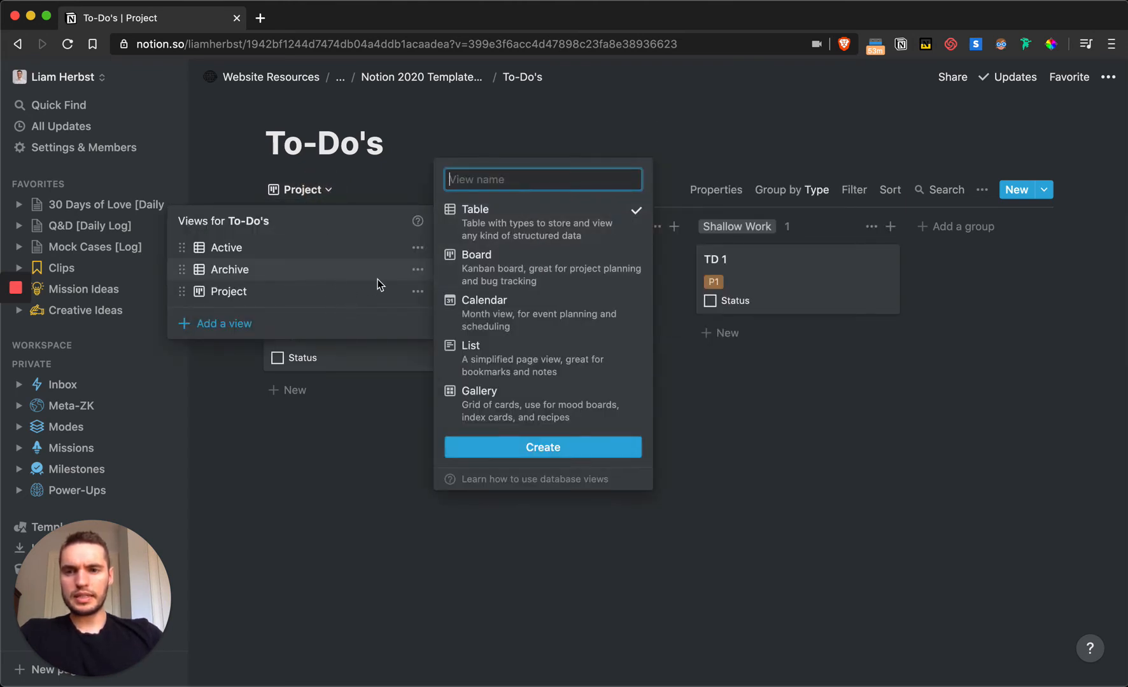
{"action": "type", "text": "Py"}
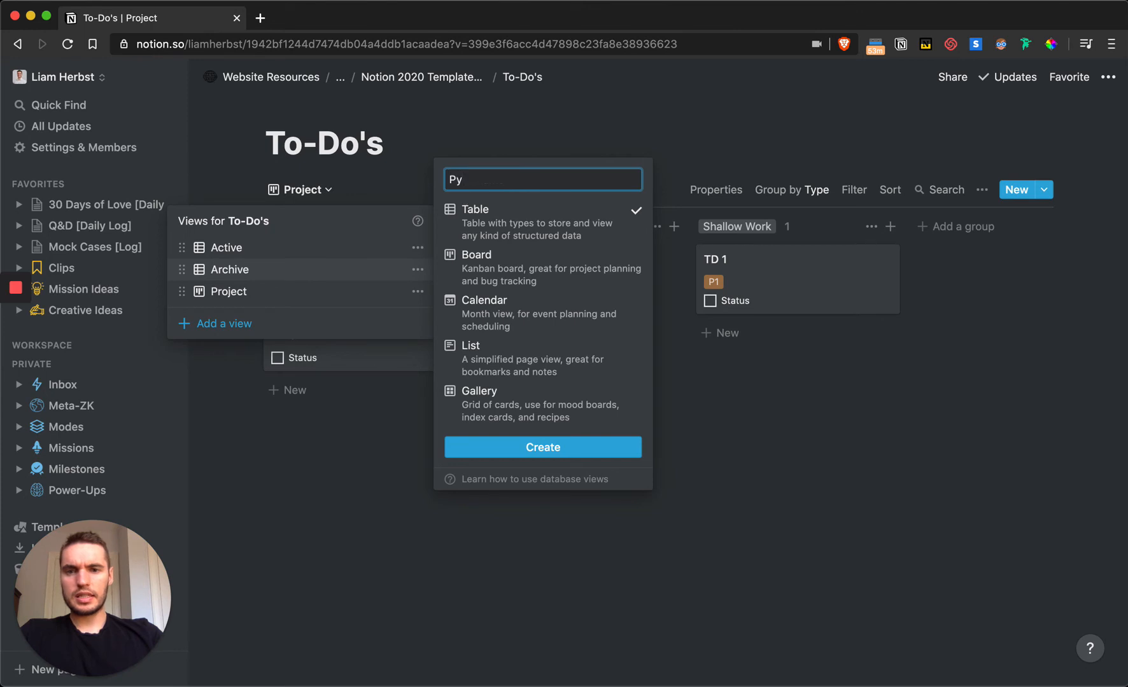
{"action": "type", "text": "Type"}
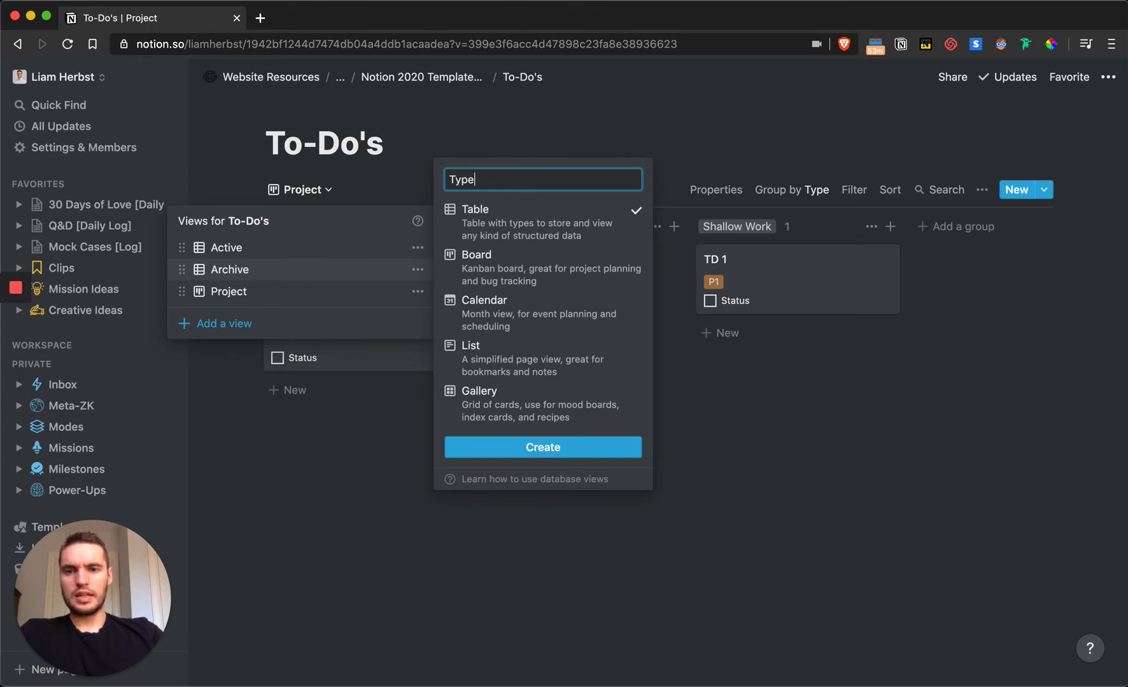
{"action": "left_click", "coordinate": [363, 276]}
- Delete the Project board view from the To-Do's database
{"action": "left_click", "coordinate": [416, 291]}
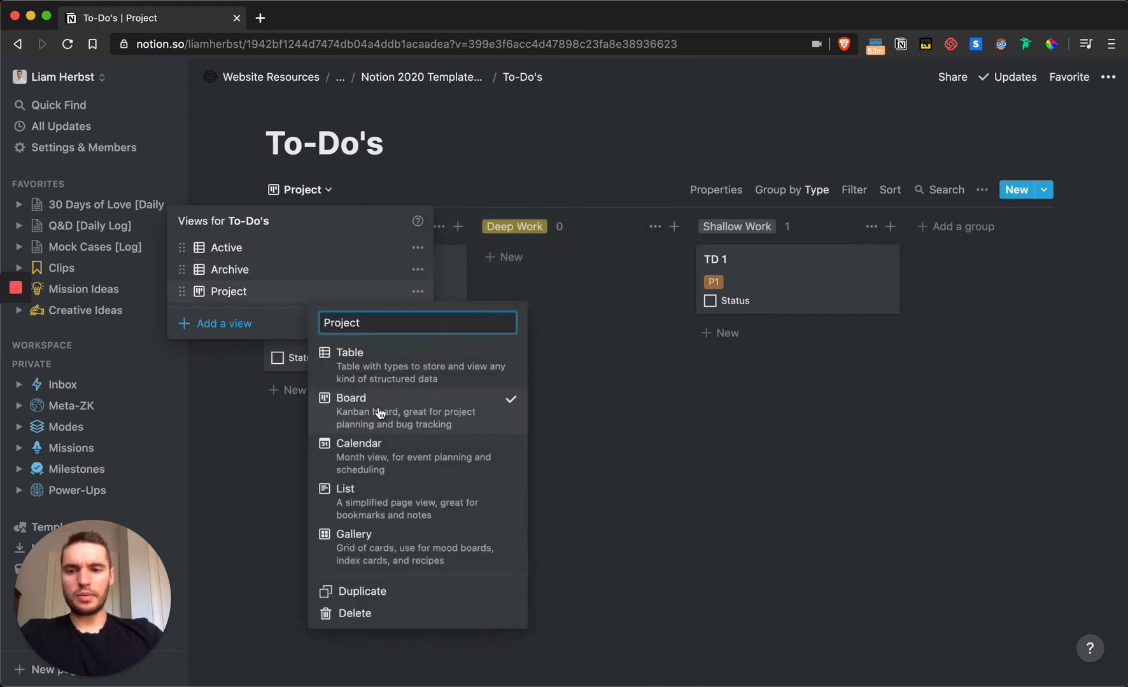
{"action": "left_click", "coordinate": [386, 618]}
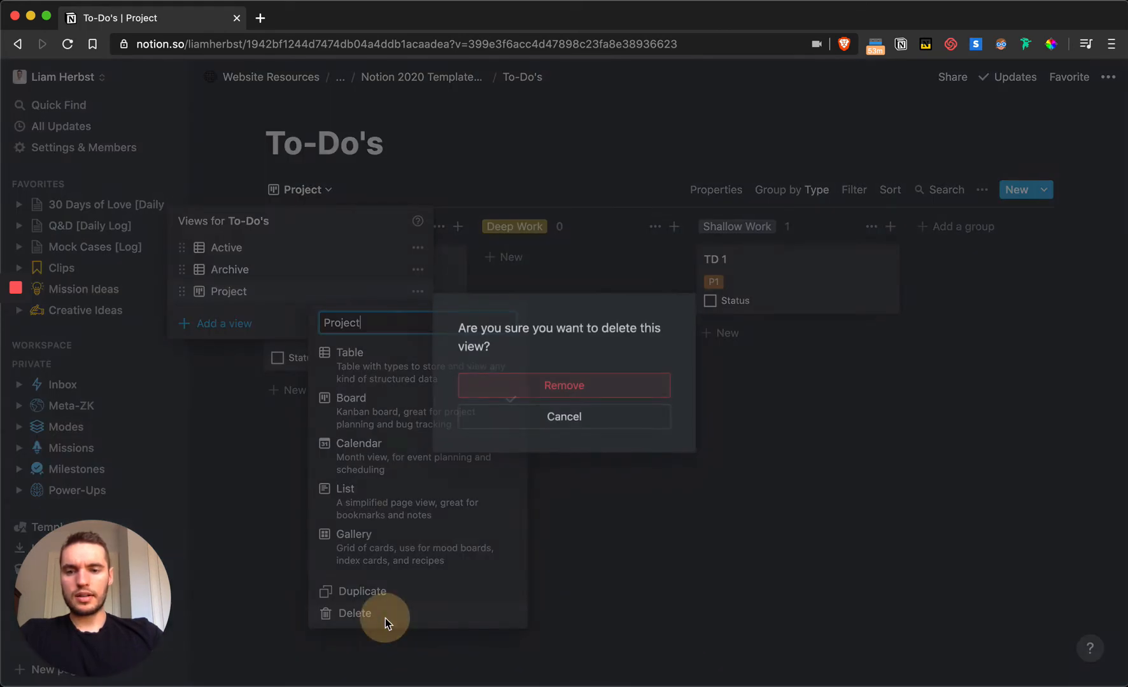
{"action": "left_click", "coordinate": [624, 384]}
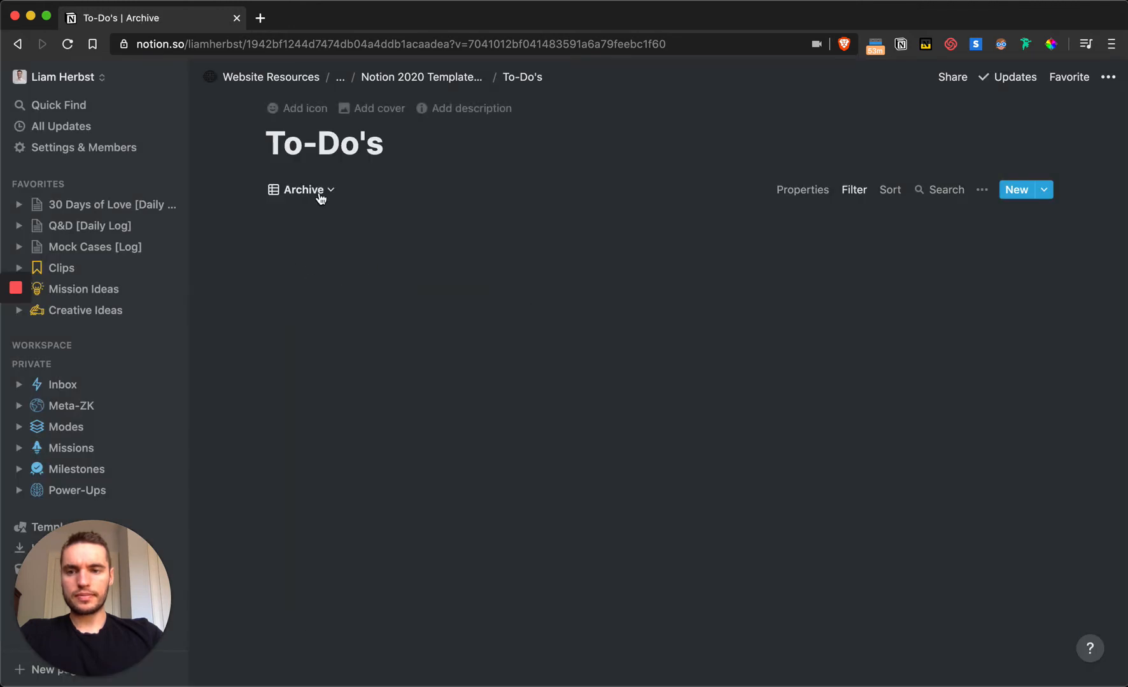
- Switch to the Active view and set the Type of TD 2 to Deep Work
{"action": "left_click", "coordinate": [319, 194]}
{"action": "left_click", "coordinate": [238, 248]}
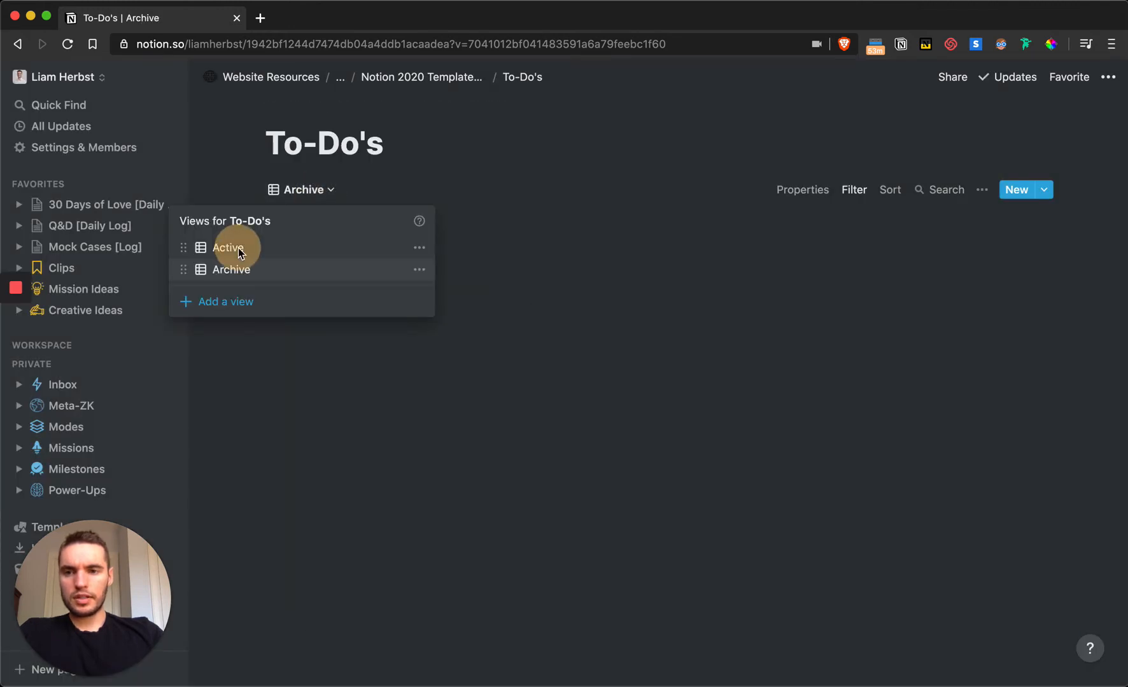
{"action": "left_click", "coordinate": [539, 273]}
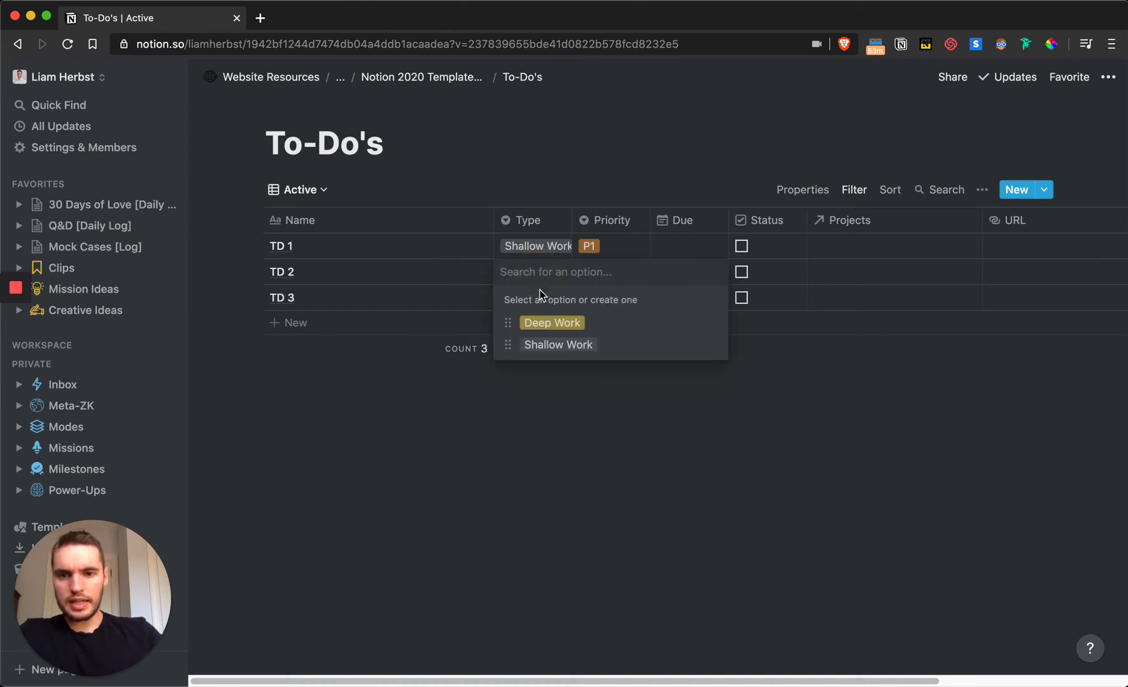
{"action": "left_click", "coordinate": [544, 323]}
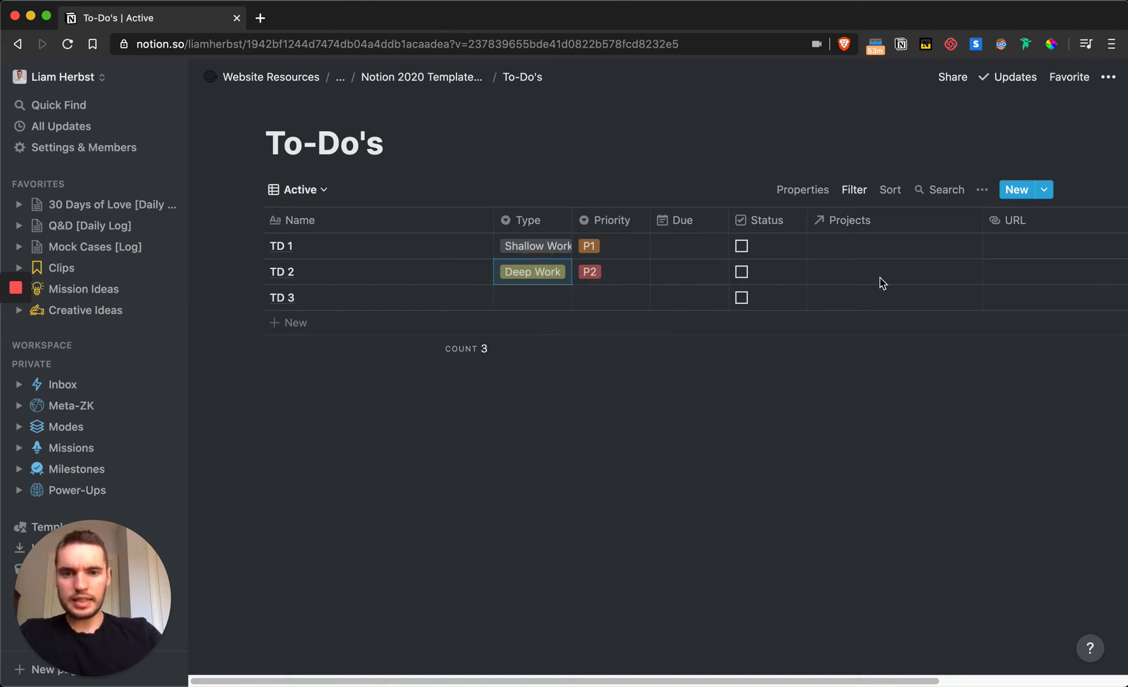
- Add a sort to the Active view that orders entries by Due in ascending order
{"action": "left_click", "coordinate": [888, 192]}
{"action": "left_click", "coordinate": [764, 329]}
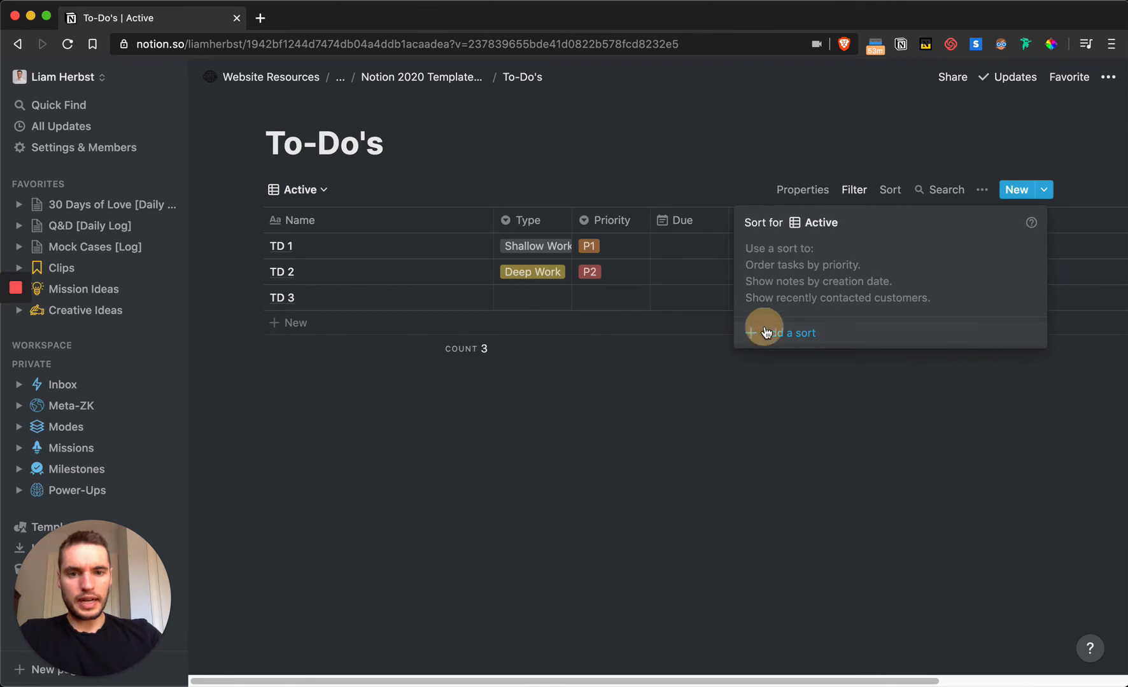
{"action": "left_click", "coordinate": [801, 256]}
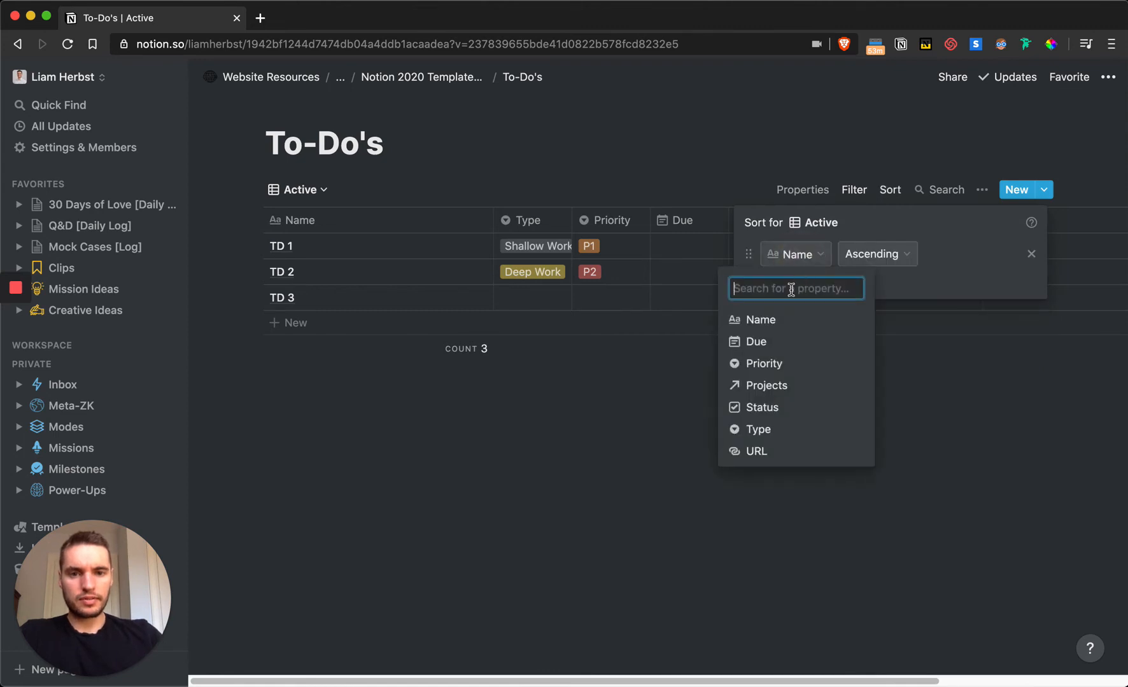
{"action": "left_click", "coordinate": [783, 342]}
{"action": "left_click", "coordinate": [675, 240]}
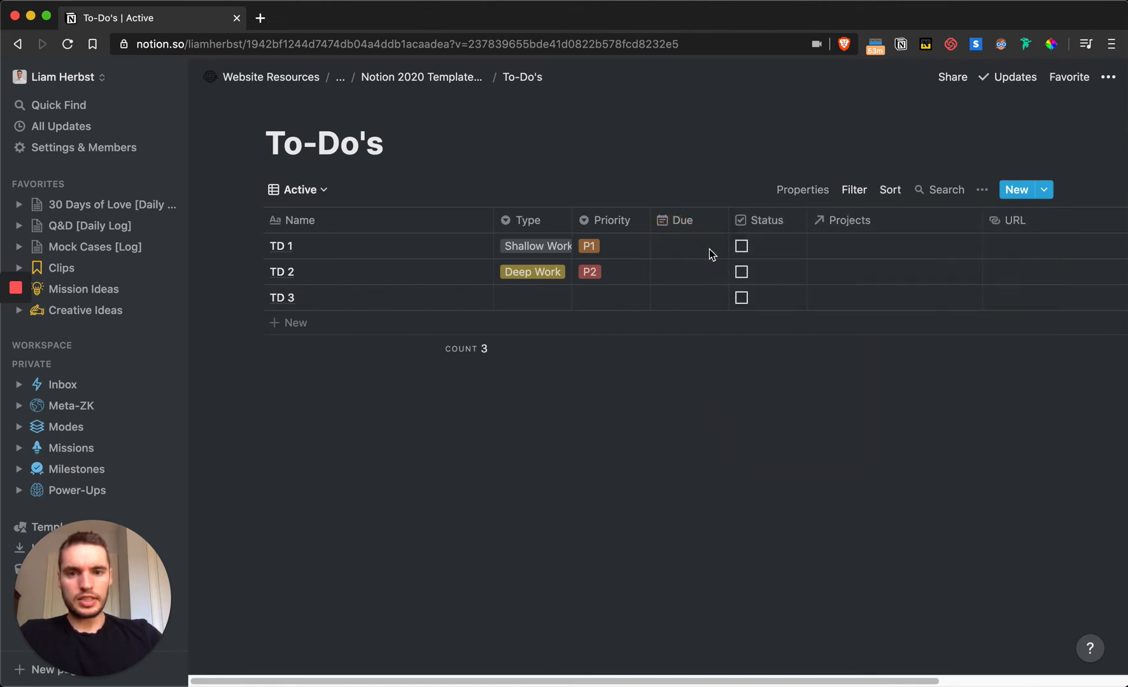
- Set the Due date of TD 1 to Jun 18, 2020 and that of TD 2 to Jun 20, 2020
{"action": "left_click", "coordinate": [709, 248]}
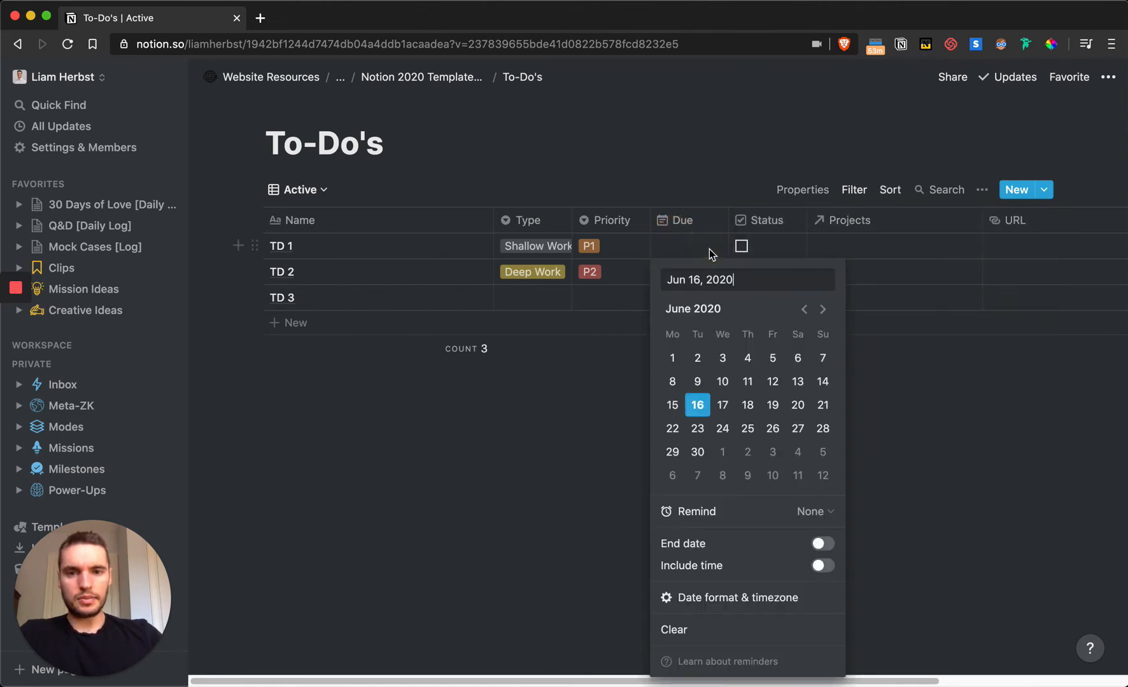
{"action": "left_click", "coordinate": [747, 405]}
{"action": "left_click", "coordinate": [739, 165]}
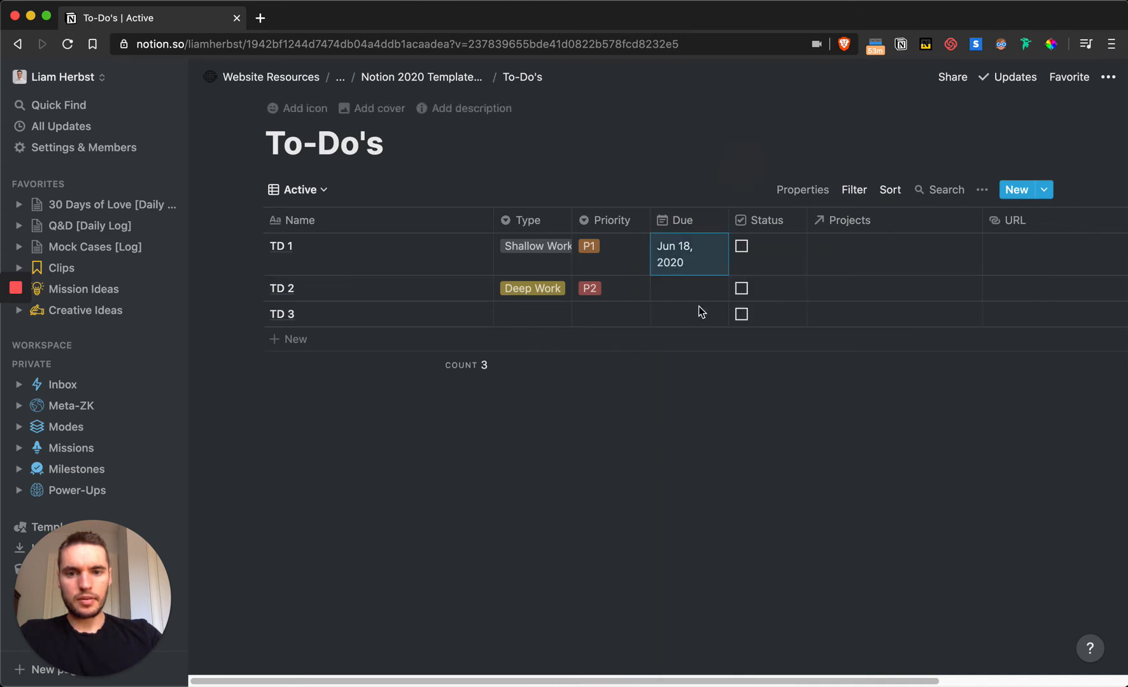
{"action": "key", "text": "Return"}
{"action": "left_click", "coordinate": [798, 405]}
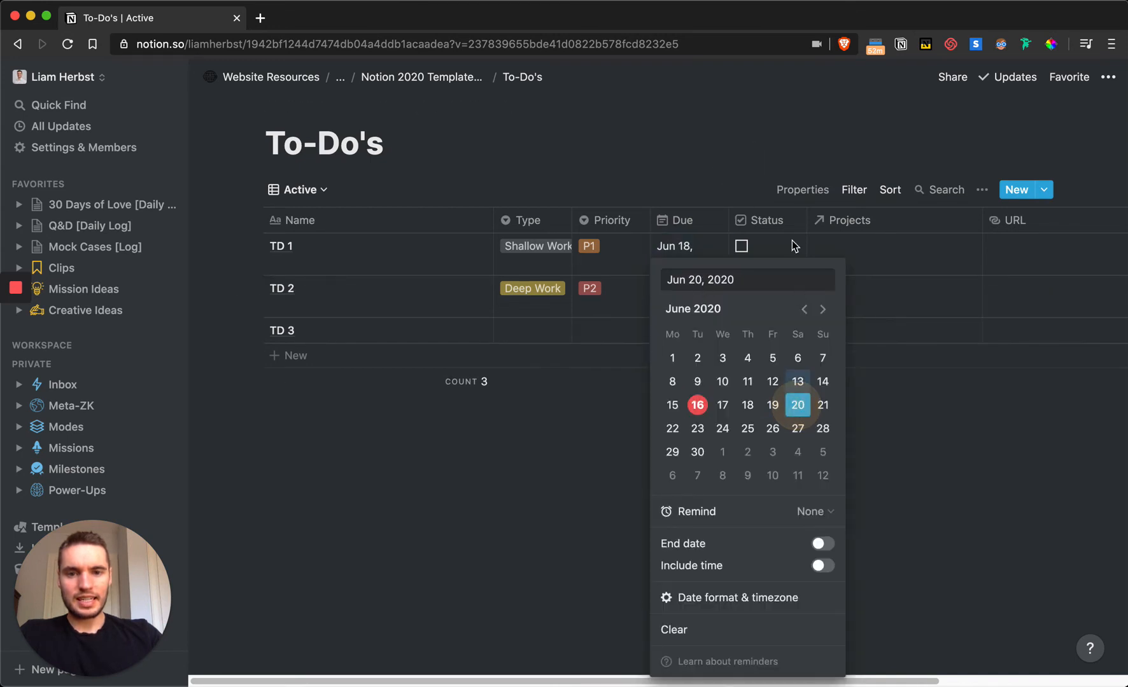
{"action": "left_click", "coordinate": [747, 151]}
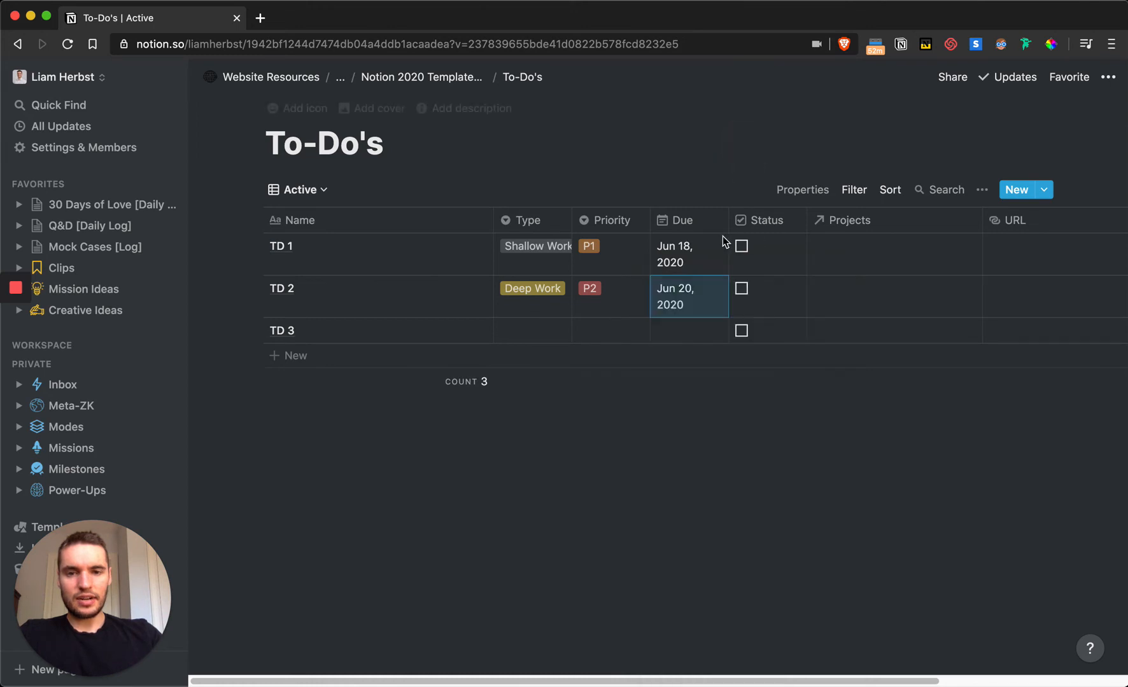
- Try the Due sort in descending order and return it to ascending
{"action": "left_click", "coordinate": [889, 196]}
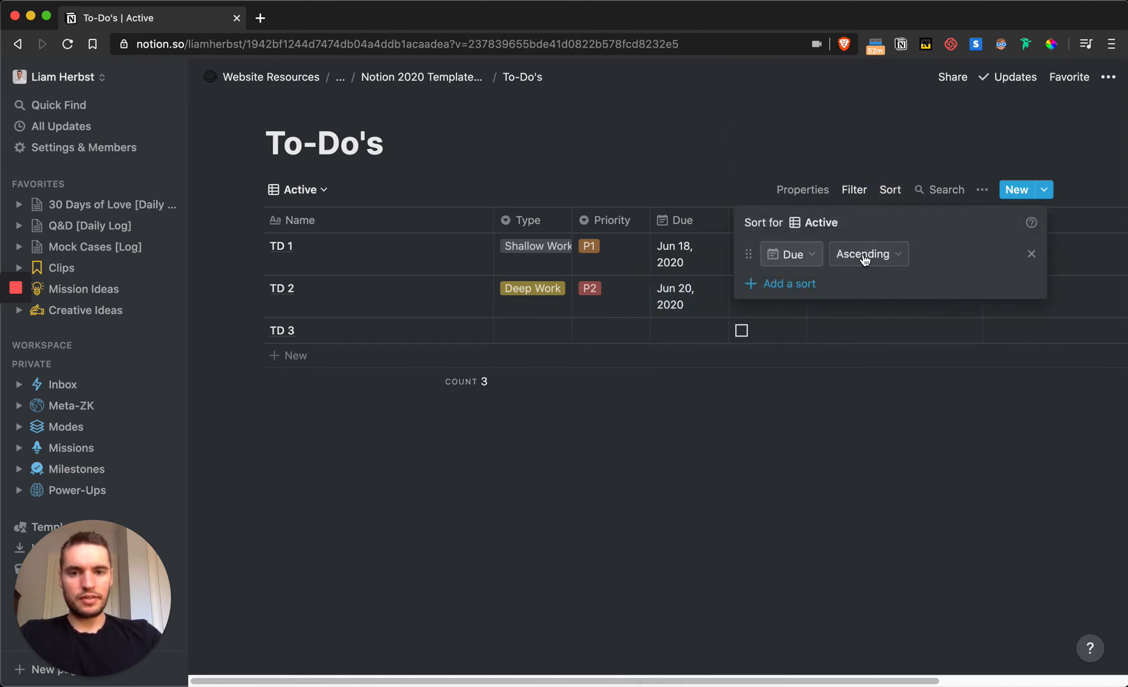
{"action": "left_click", "coordinate": [846, 304]}
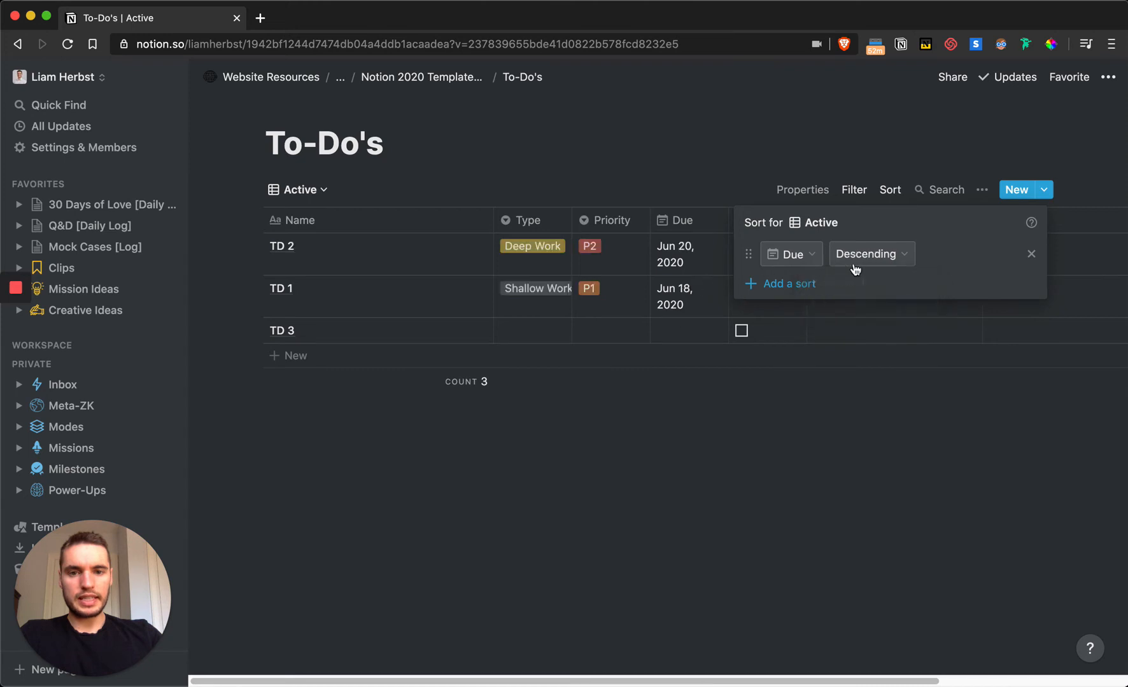
{"action": "left_click", "coordinate": [887, 258]}
{"action": "left_click", "coordinate": [843, 282]}
- Add a second sort to the Active view by Priority in ascending order
{"action": "left_click", "coordinate": [790, 283]}
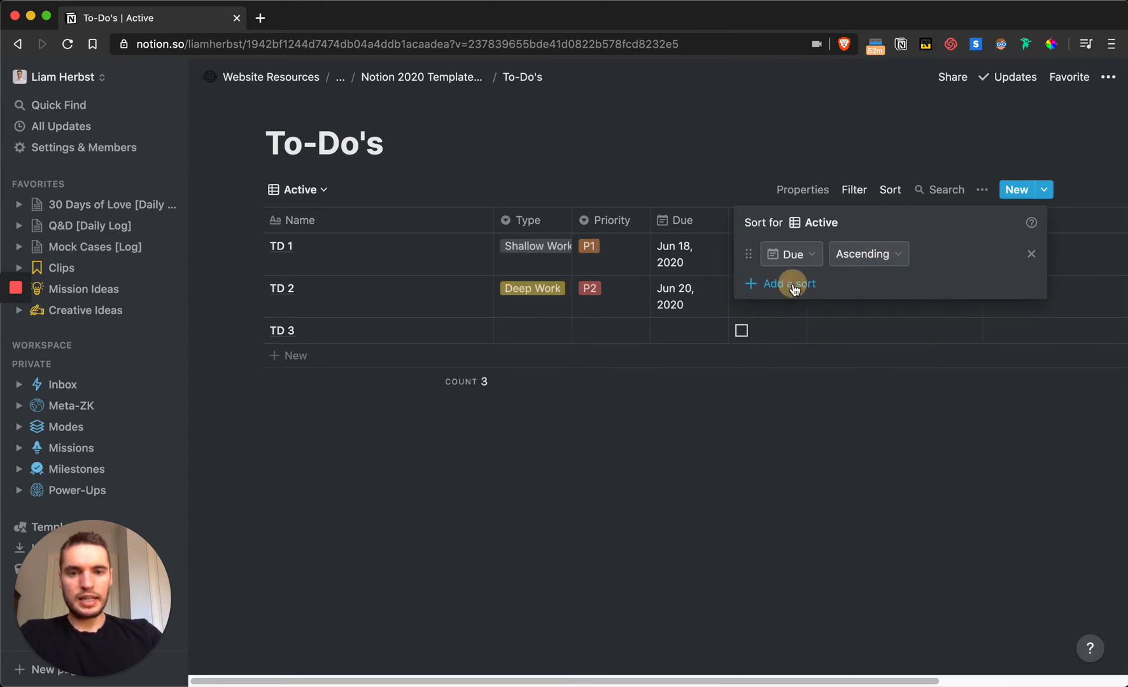
{"action": "left_click", "coordinate": [794, 288]}
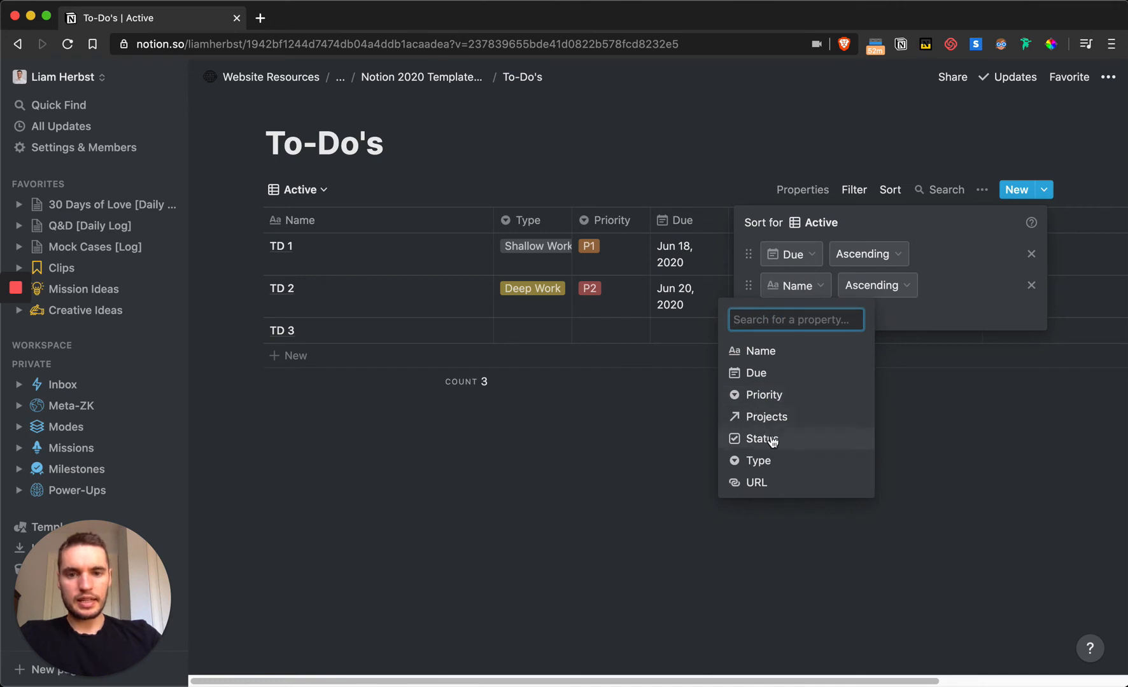
{"action": "left_click", "coordinate": [767, 395]}
{"action": "left_click", "coordinate": [876, 286]}
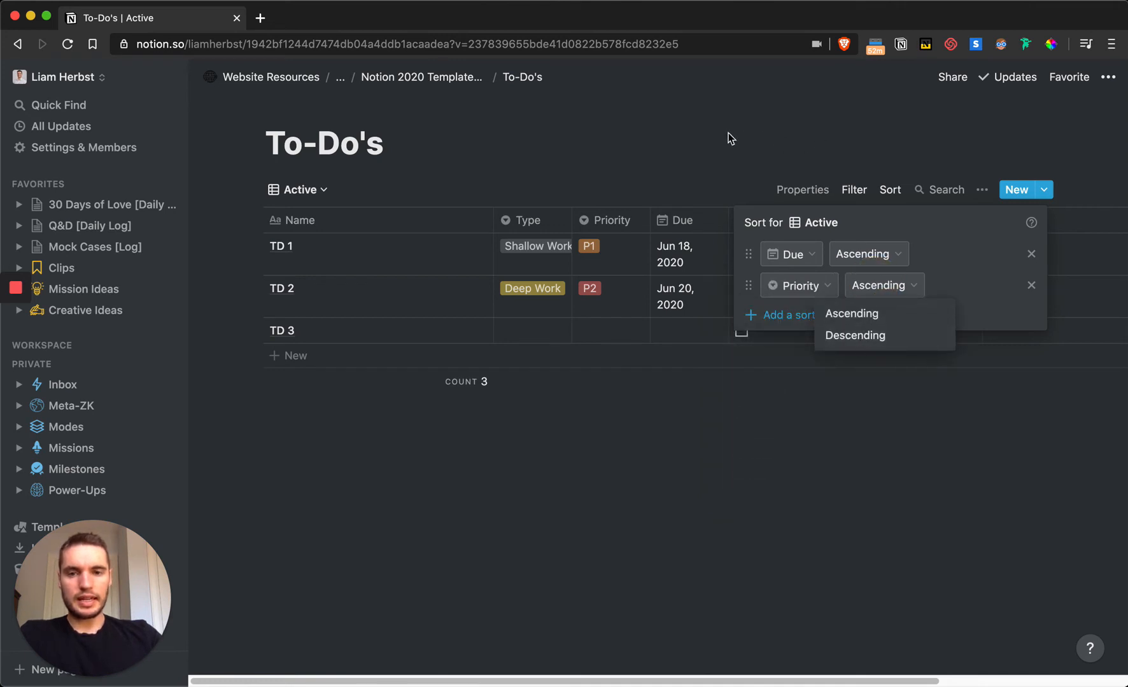
{"action": "left_click", "coordinate": [707, 139]}
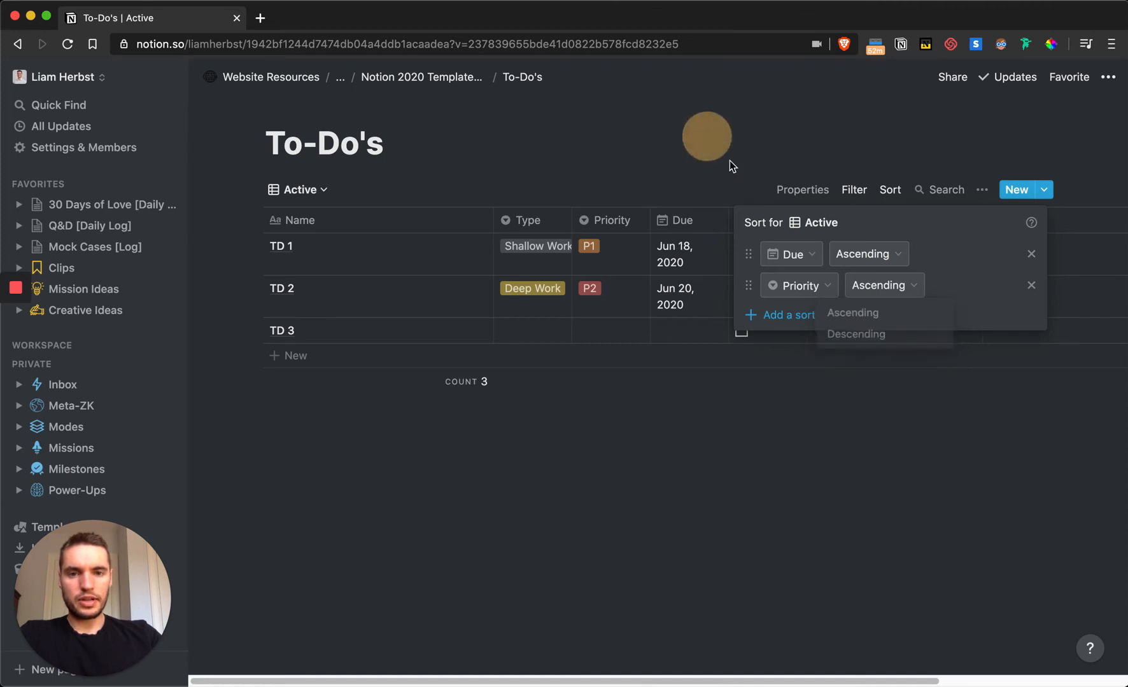
- Add a third sort to the Active view by Type in ascending order
{"action": "left_click", "coordinate": [788, 316]}
{"action": "left_click", "coordinate": [790, 320]}
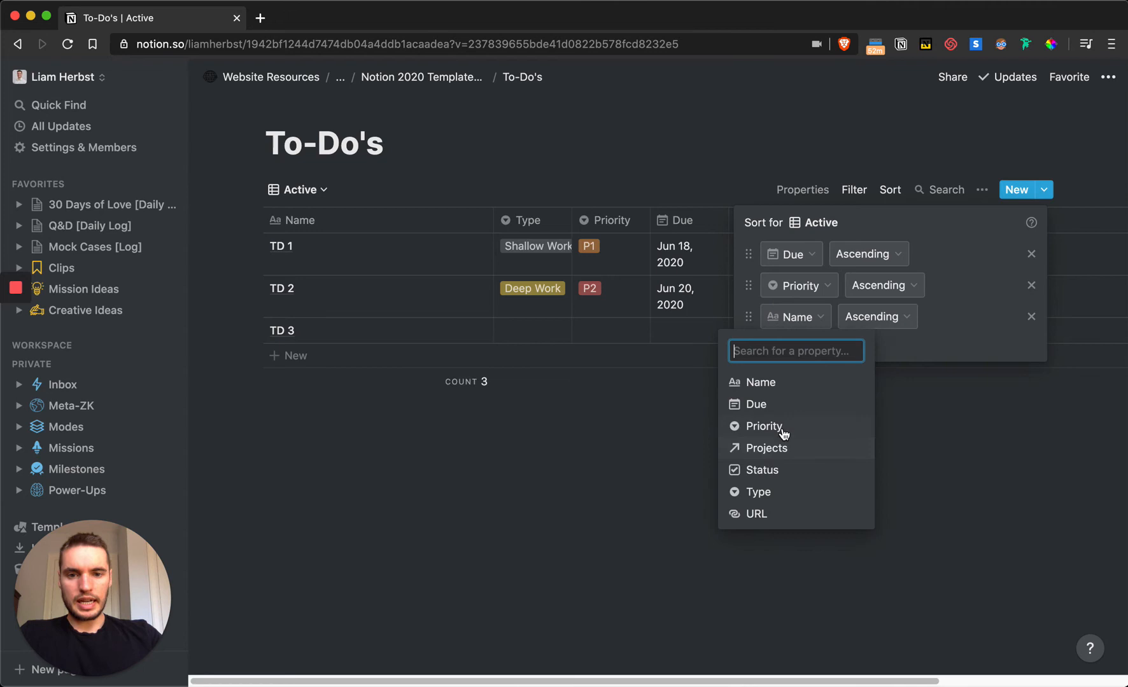
{"action": "left_click", "coordinate": [775, 499]}
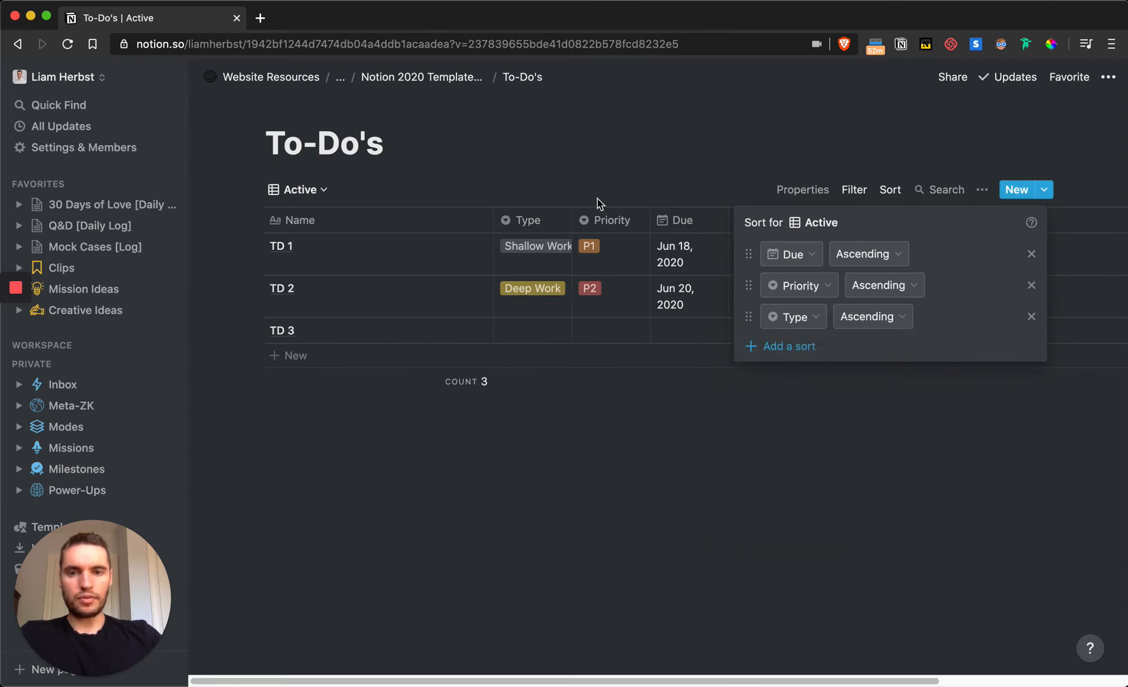
{"action": "left_click", "coordinate": [536, 275]}
- Check the order of the available Type and Priority options on TD 1
{"action": "left_click", "coordinate": [545, 260]}
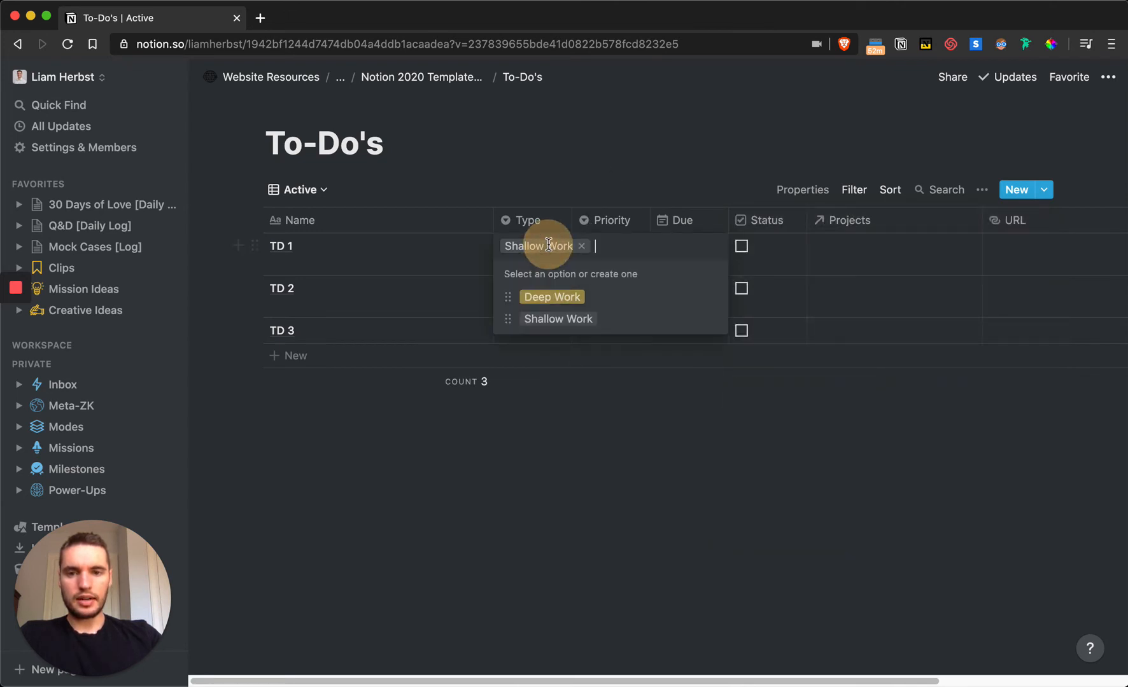
{"action": "left_click", "coordinate": [635, 152]}
{"action": "left_click", "coordinate": [615, 256]}
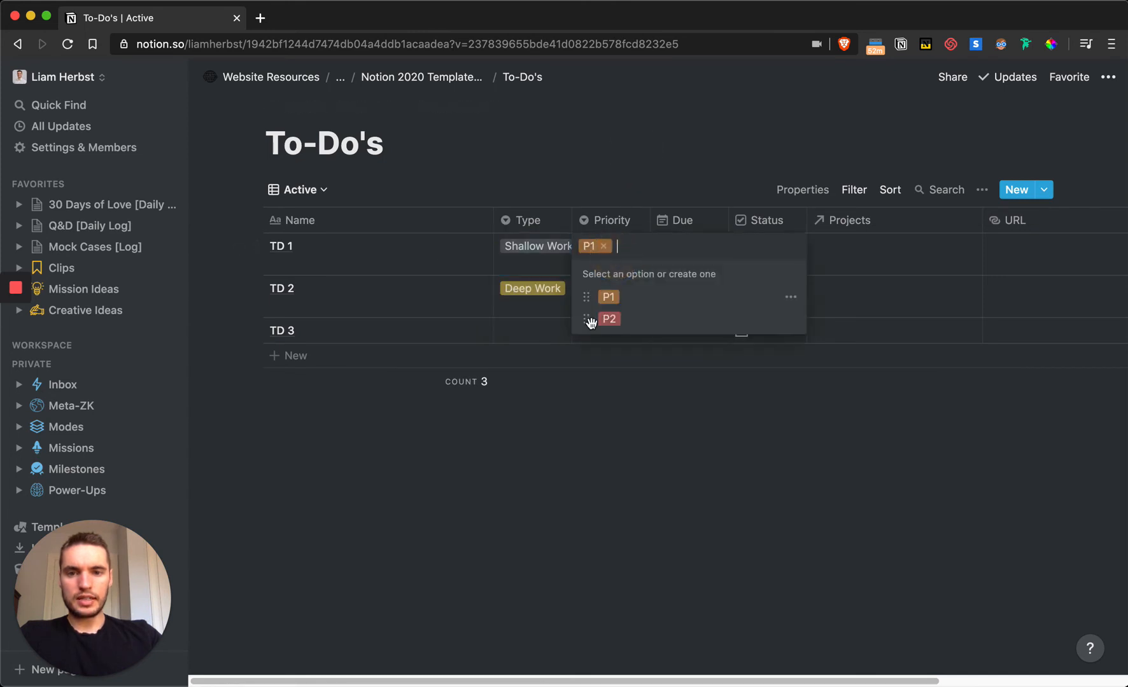
{"action": "left_click", "coordinate": [618, 163]}
- Set the Priority of TD 3 to P1 and add a new unnamed entry with Priority P2
{"action": "left_click", "coordinate": [609, 323]}
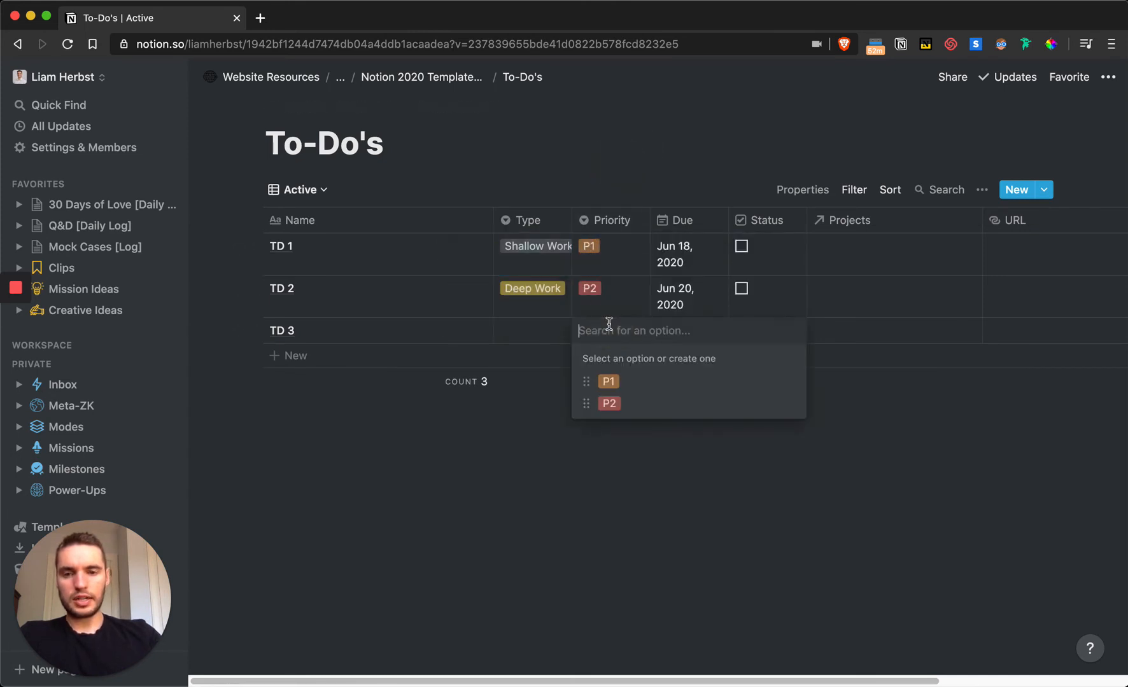
{"action": "left_click", "coordinate": [610, 382]}
{"action": "left_click", "coordinate": [342, 349]}
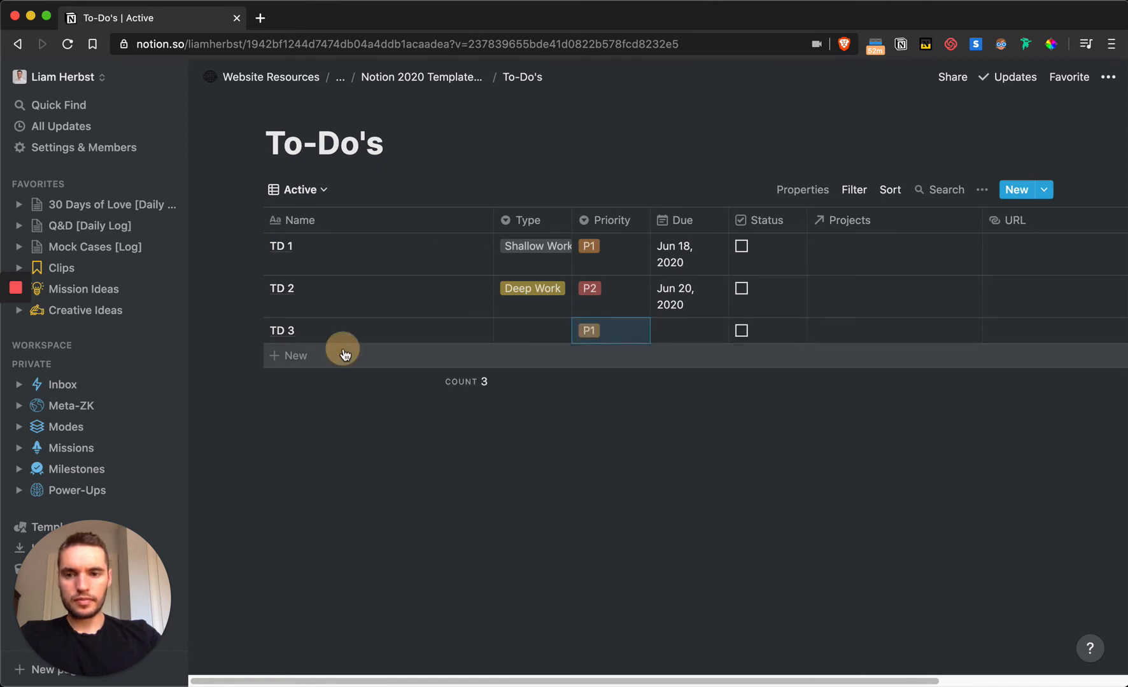
{"action": "left_click", "coordinate": [634, 365]}
{"action": "left_click", "coordinate": [612, 360]}
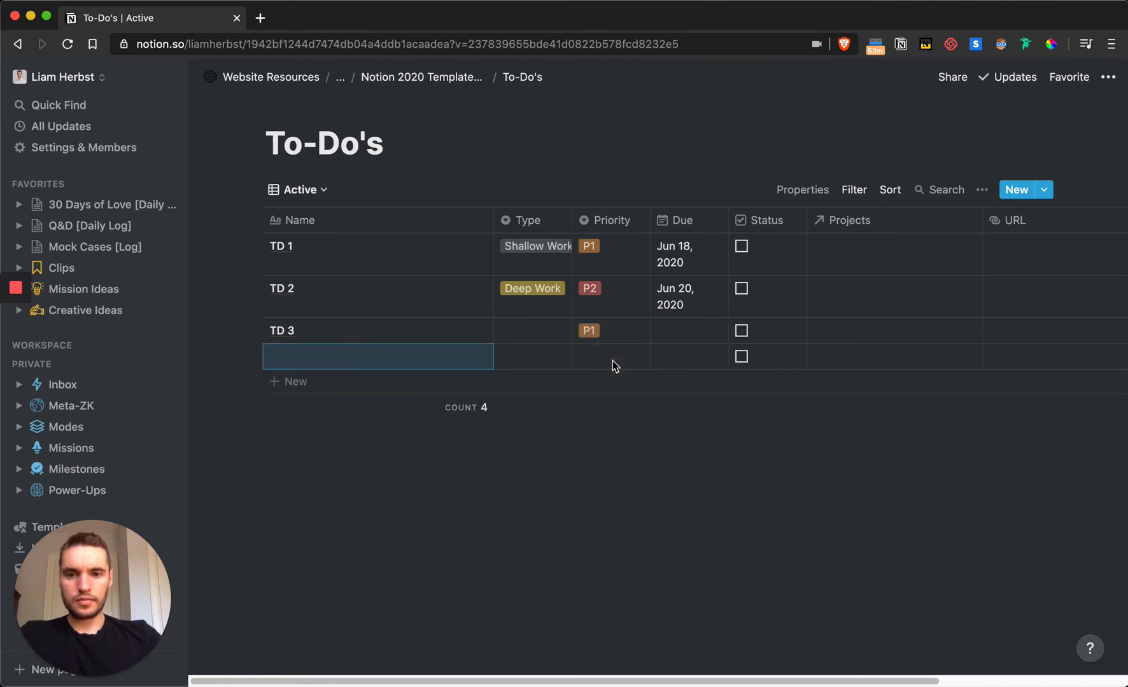
{"action": "left_click", "coordinate": [612, 361]}
{"action": "left_click", "coordinate": [610, 430]}
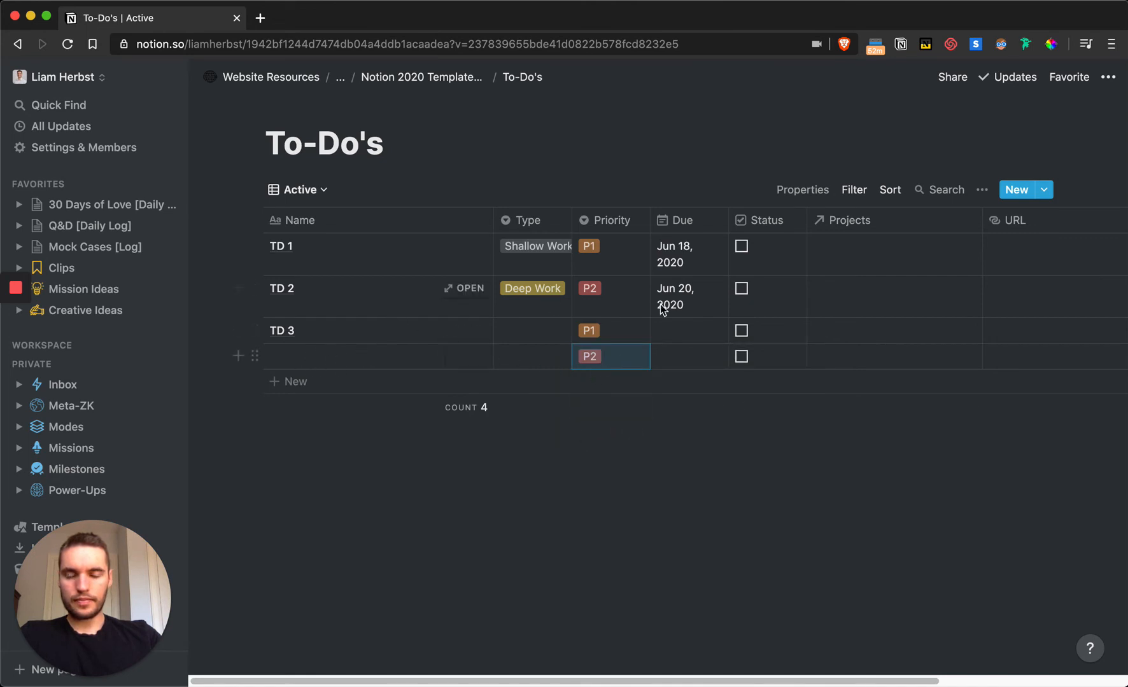
- Set the Type of TD 3 to Deep Work and that of the unnamed entry to Shallow Work
{"action": "left_click", "coordinate": [538, 328]}
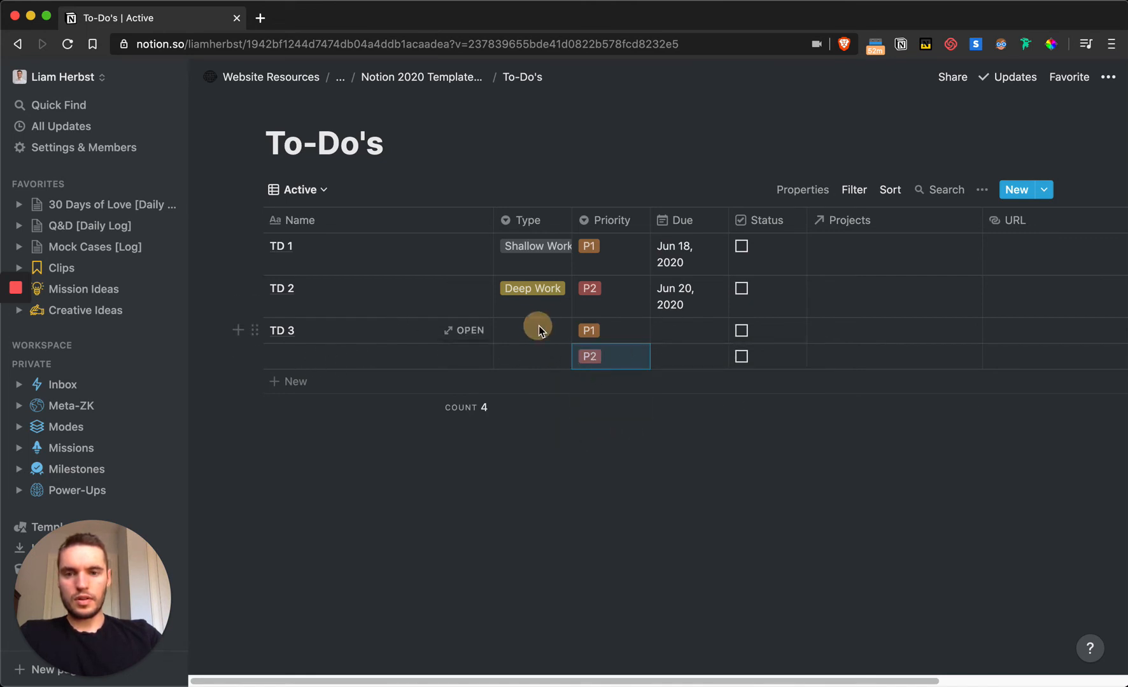
{"action": "left_click", "coordinate": [551, 381]}
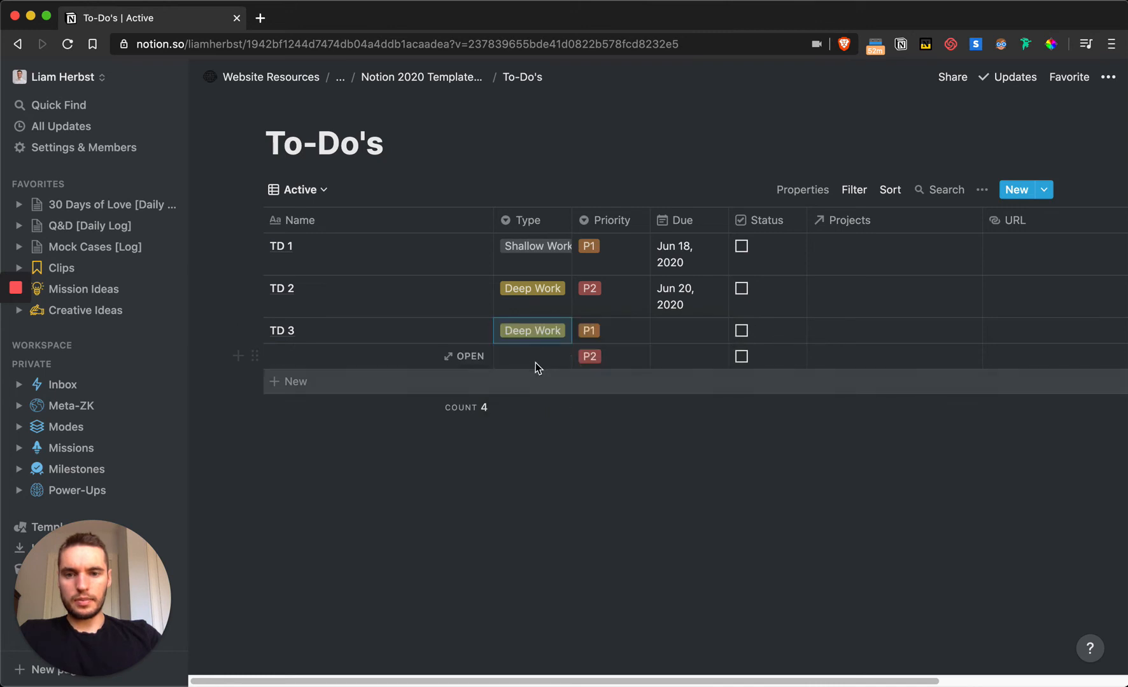
{"action": "left_click", "coordinate": [532, 355]}
{"action": "type", "text": "sh"}
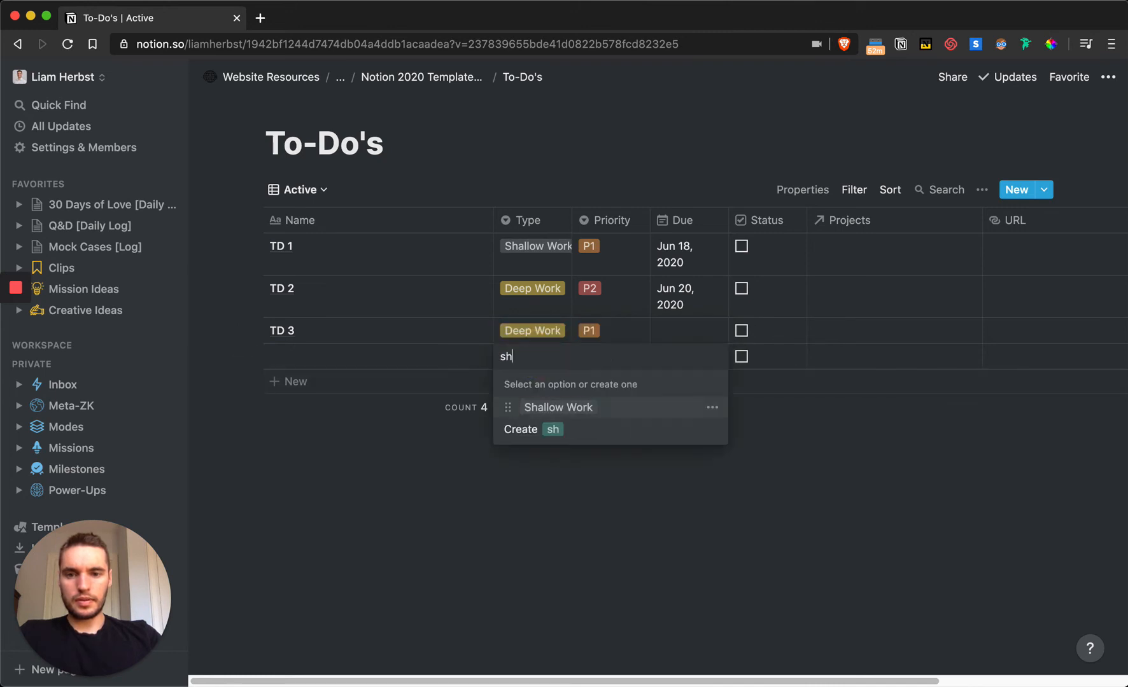
{"action": "left_click", "coordinate": [550, 406]}
- Clear the Priority of the unnamed entry below TD 3
{"action": "left_click", "coordinate": [600, 355]}
{"action": "key", "text": "BackSpace"}
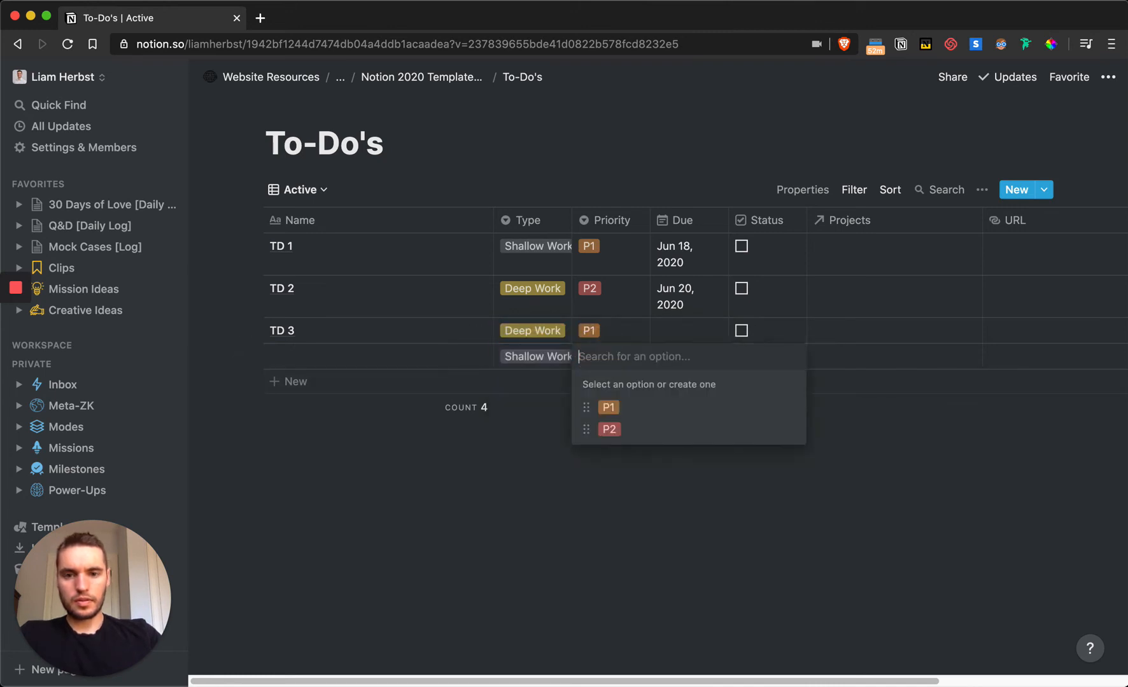
{"action": "key", "text": "Escape"}
{"action": "key", "text": "Up"}
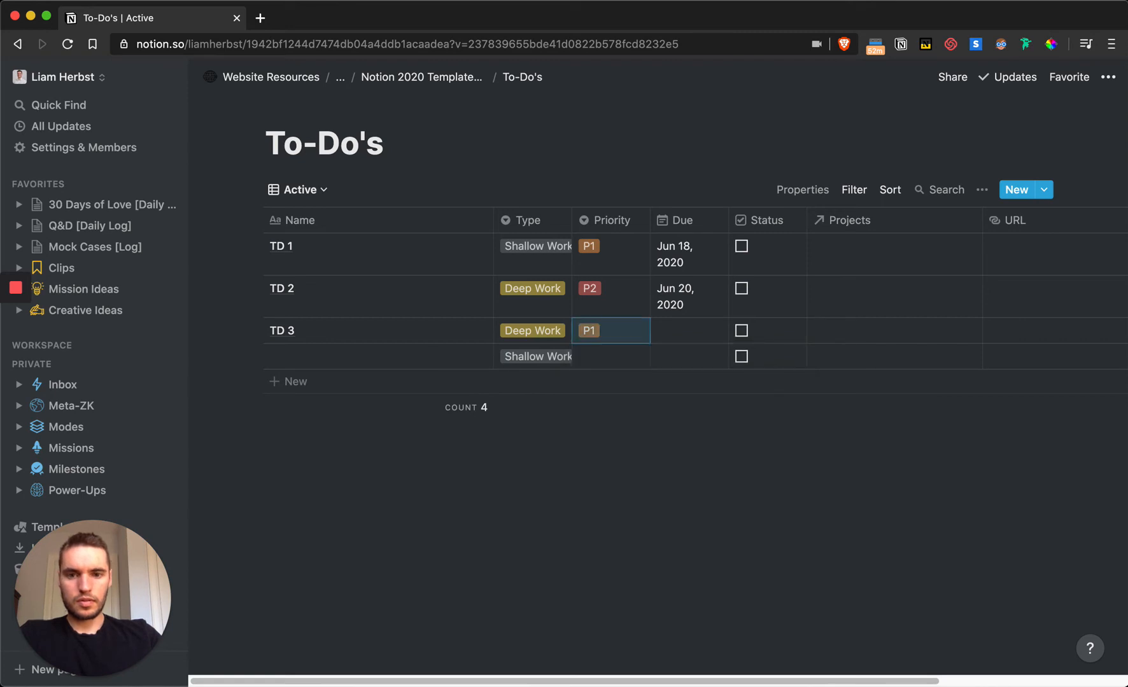
- Clear the Priority and Type of TD 3 and delete the unnamed Shallow Work entry
{"action": "key", "text": "BackSpace"}
{"action": "left_click", "coordinate": [576, 459]}
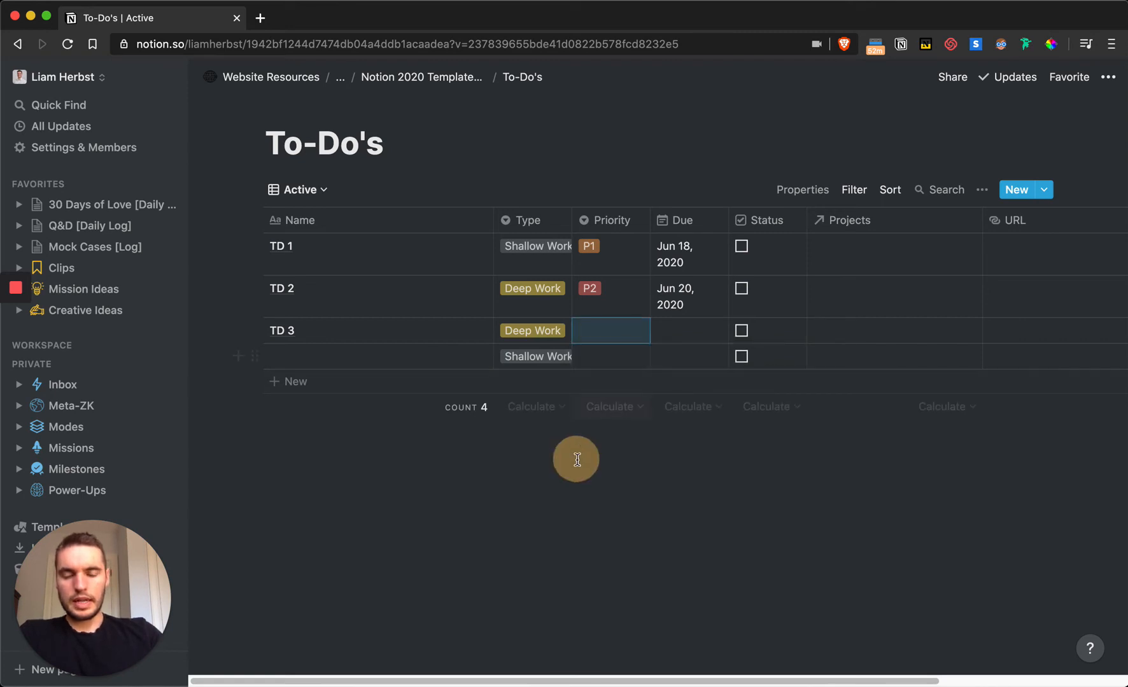
{"action": "left_click", "coordinate": [545, 330]}
{"action": "key", "text": "BackSpace"}
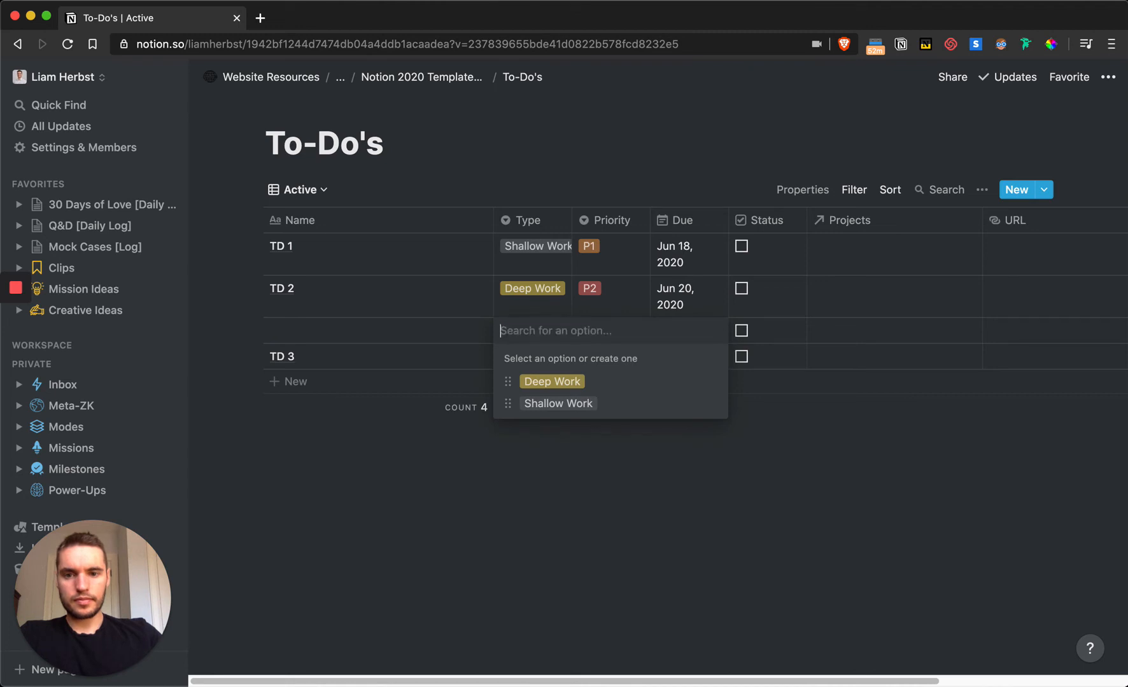
{"action": "key", "text": "Escape"}
{"action": "left_click", "coordinate": [255, 330]}
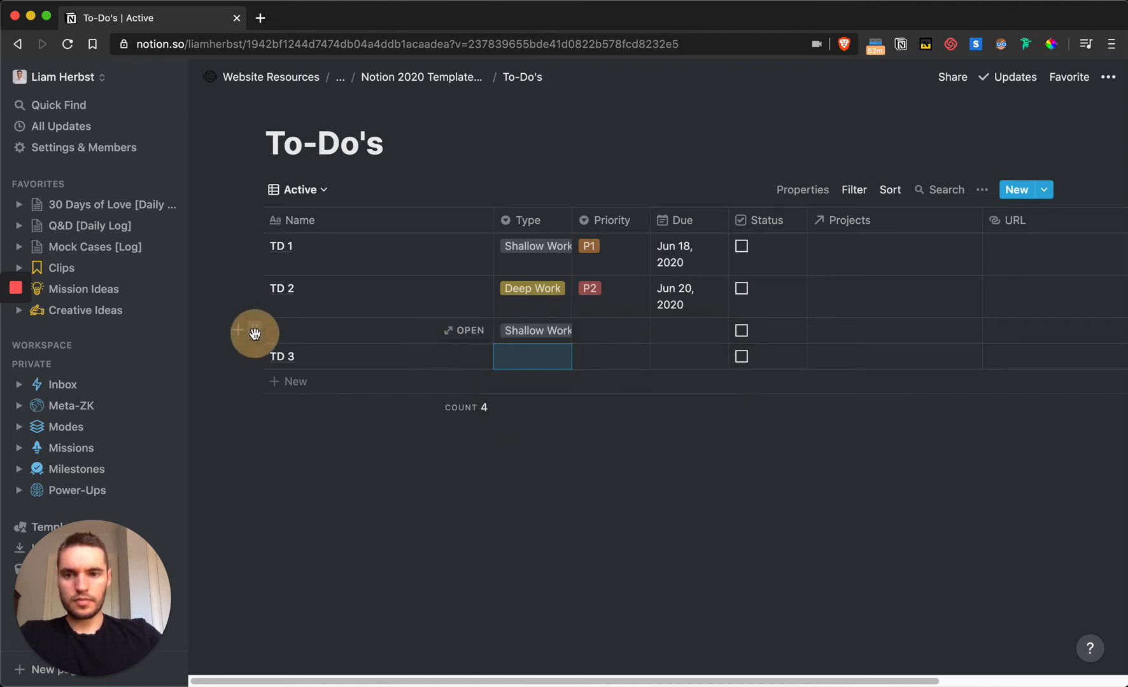
{"action": "key", "text": "Delete"}
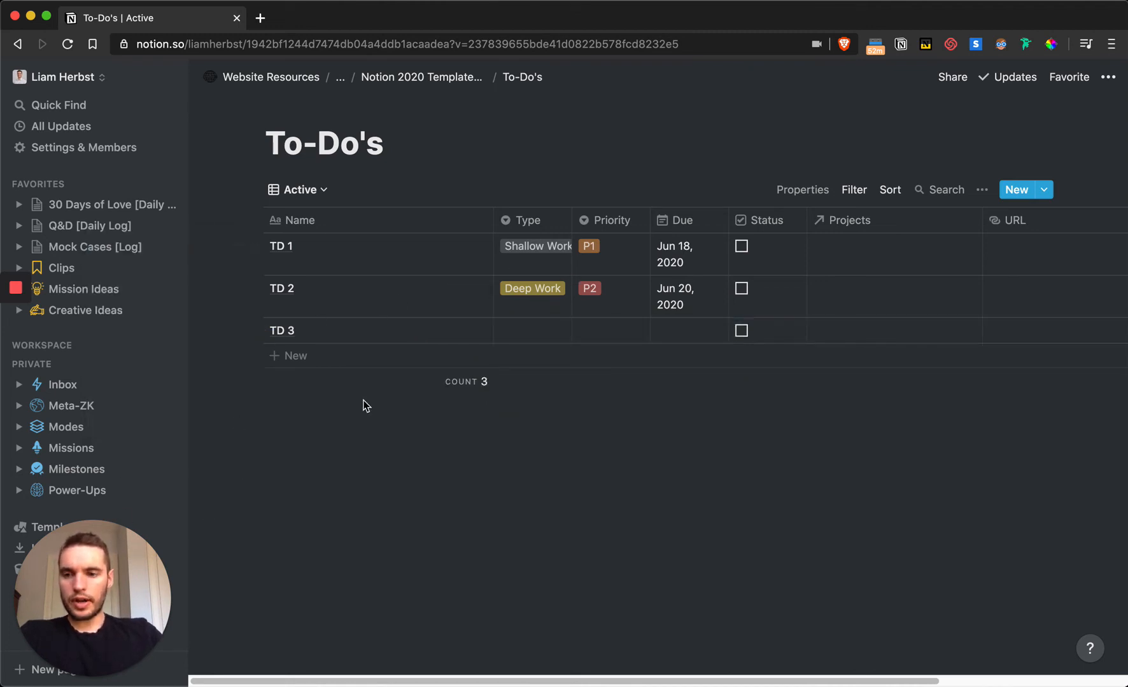
- Go back to the Notion 2020 Templates V2 page and open its Resources database
{"action": "left_click", "coordinate": [454, 79]}
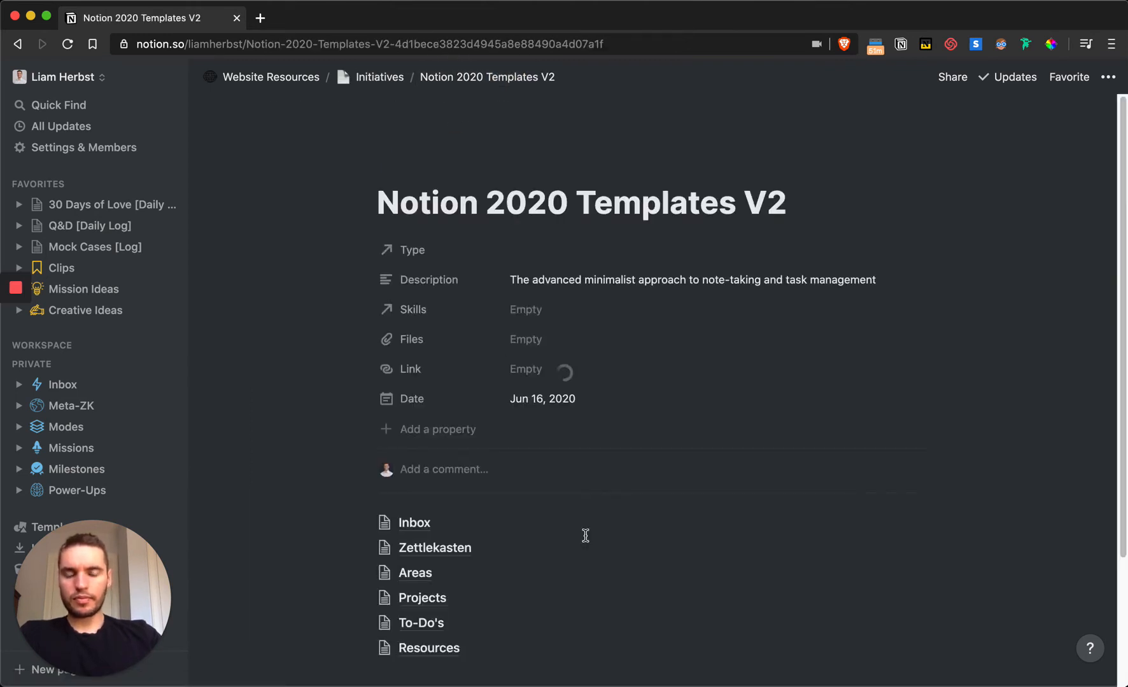
{"action": "scroll", "coordinate": [509, 604], "scroll_direction": "down", "scroll_amount": 2}
{"action": "left_click", "coordinate": [432, 520]}
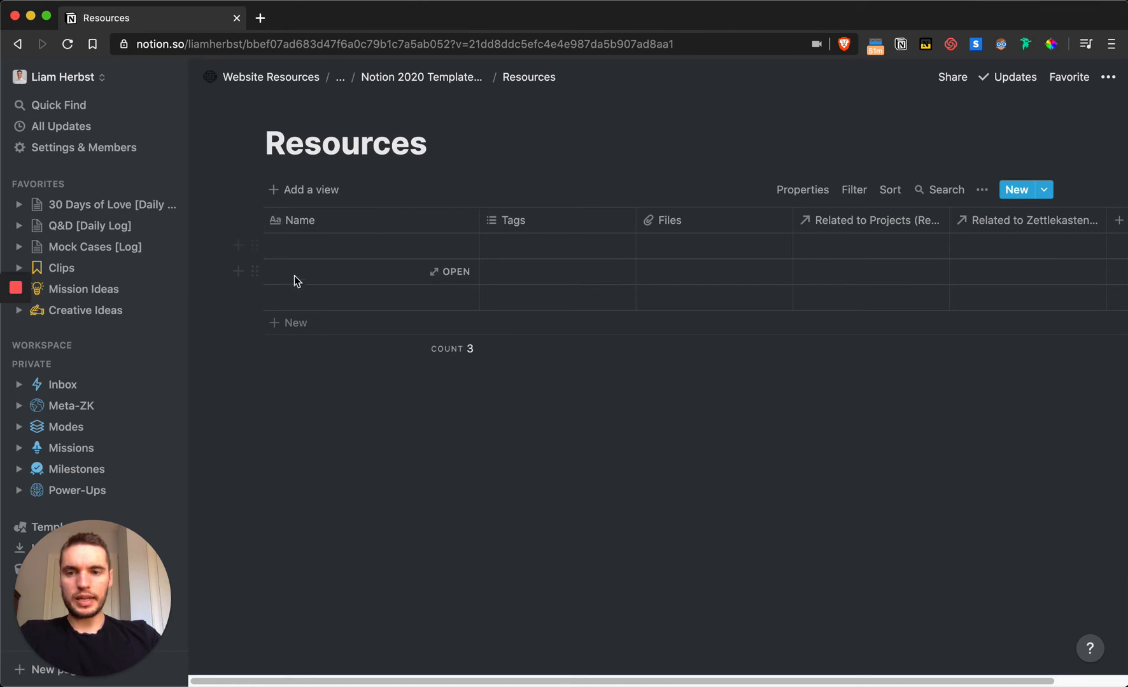
- Name the three empty entries of the Resources database R 1, R 2 and R 3
{"action": "left_click", "coordinate": [319, 253]}
{"action": "type", "text": "R "}
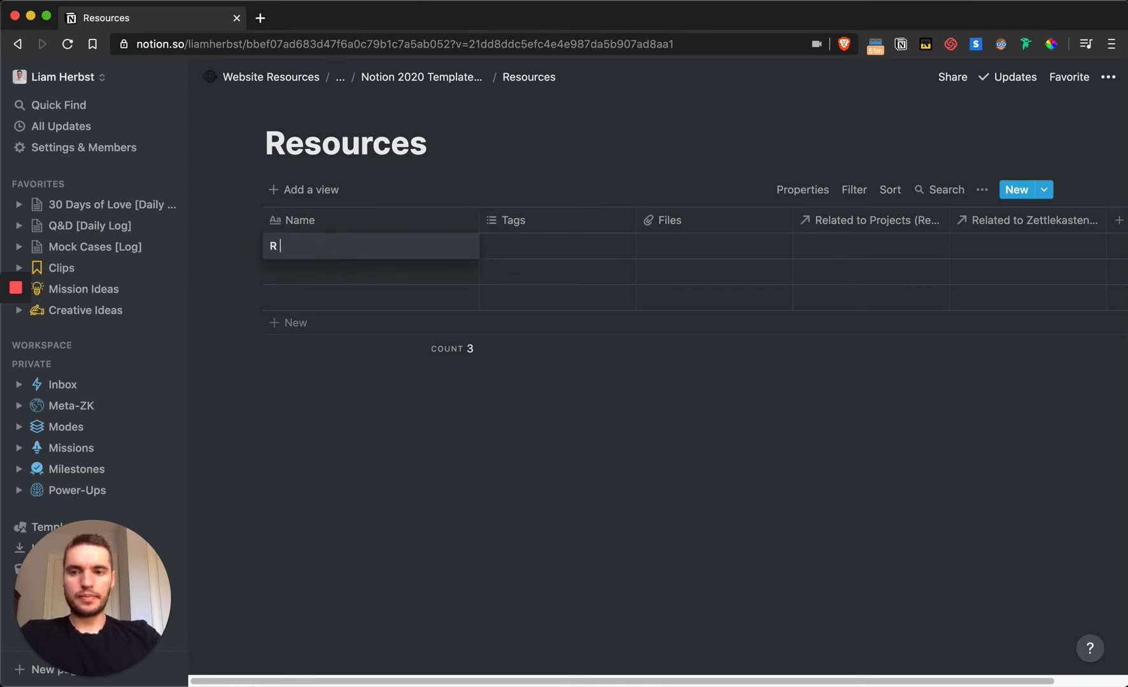
{"action": "type", "text": "1"}
{"action": "key", "text": "Return"}
{"action": "type", "text": "R"}
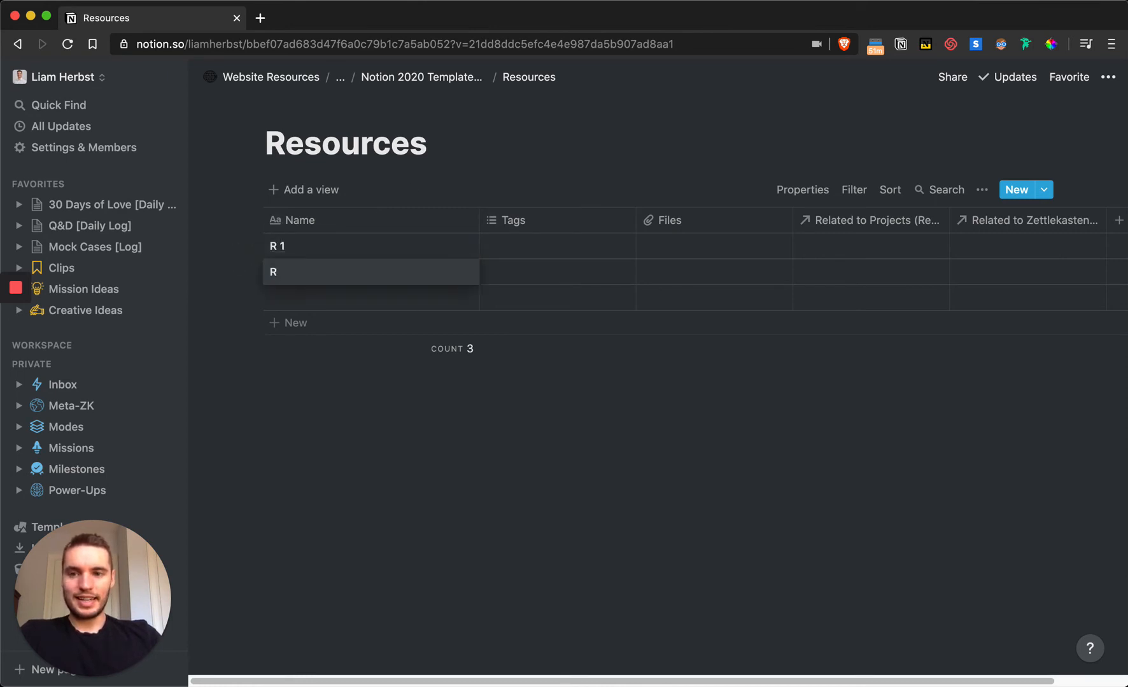
{"action": "type", "text": " 2"}
{"action": "key", "text": "Return"}
{"action": "type", "text": "R 3"}
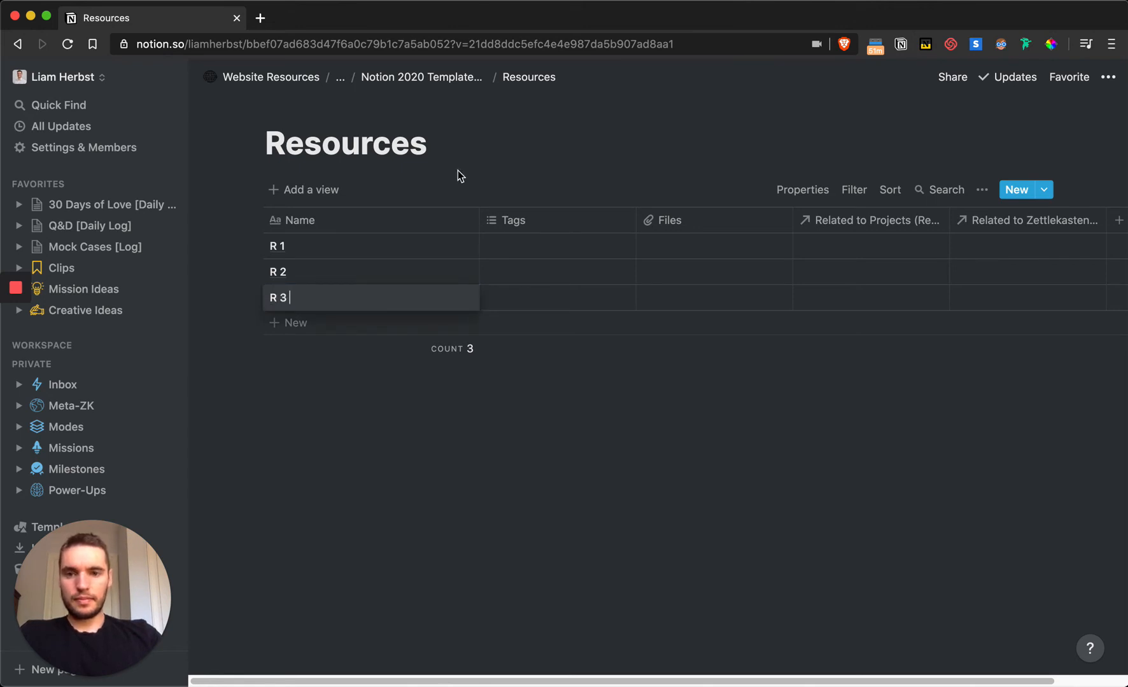
{"action": "key", "text": "Escape"}
- Rename the Tags property of the Resources database to Creator
{"action": "left_click", "coordinate": [596, 223]}
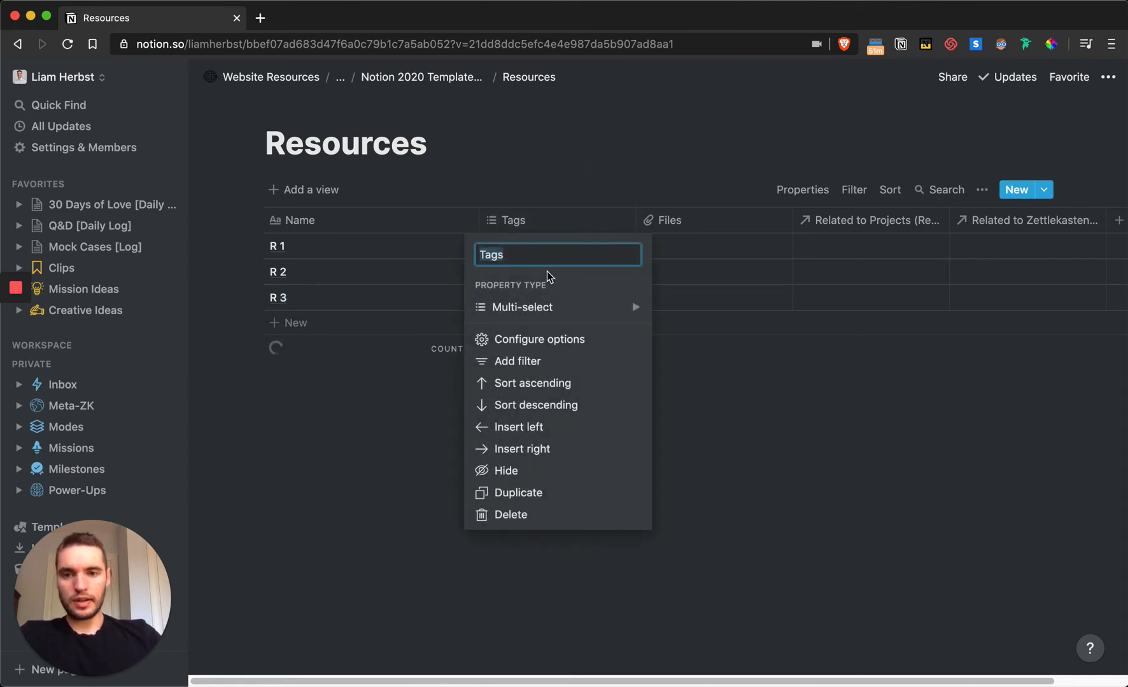
{"action": "type", "text": "Cr"}
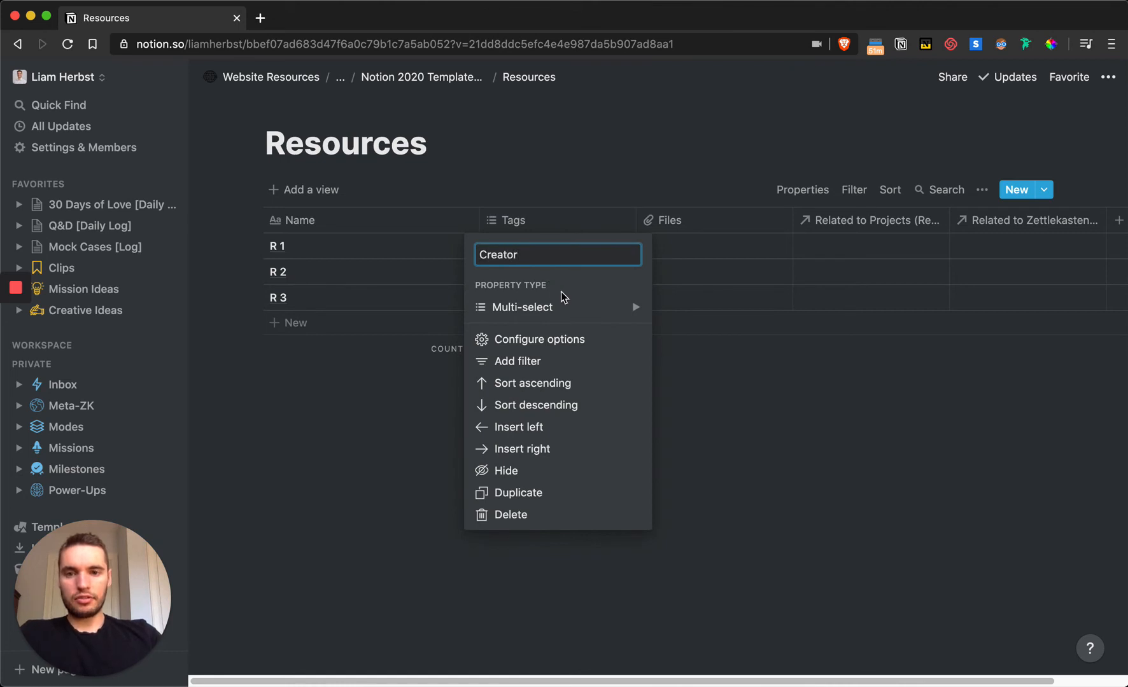
{"action": "type", "text": "eator"}
{"action": "key", "text": "Return"}
{"action": "left_click", "coordinate": [1120, 490]}
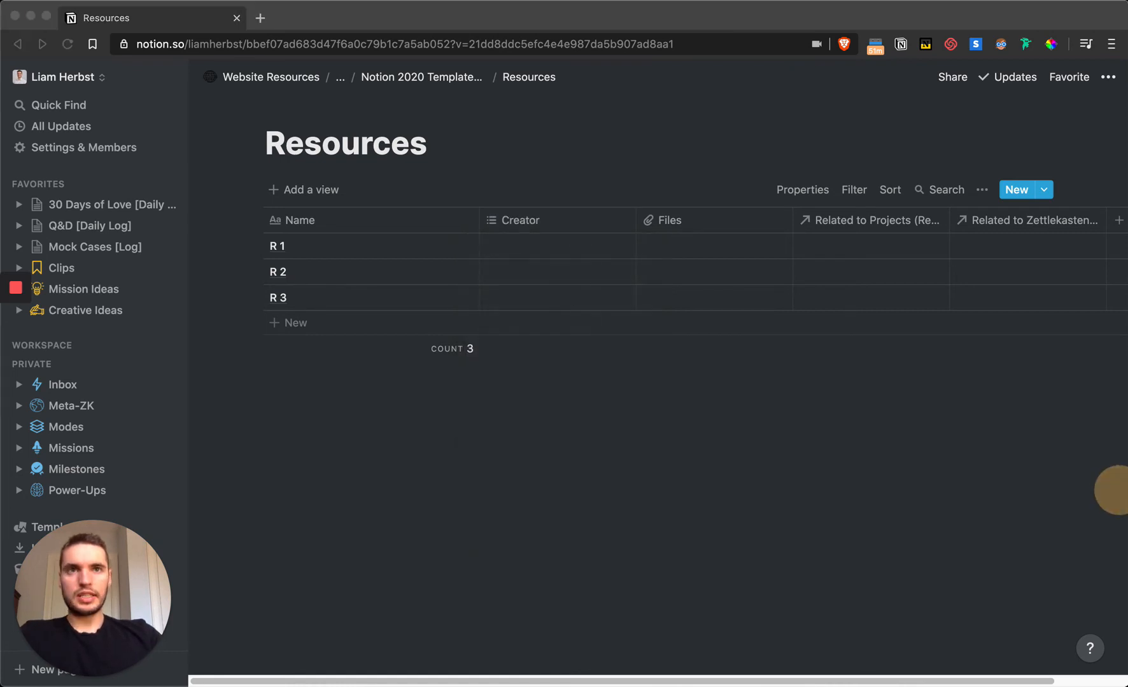
- Rename the Files property to Status and change its property type to Select
{"action": "left_click", "coordinate": [694, 220]}
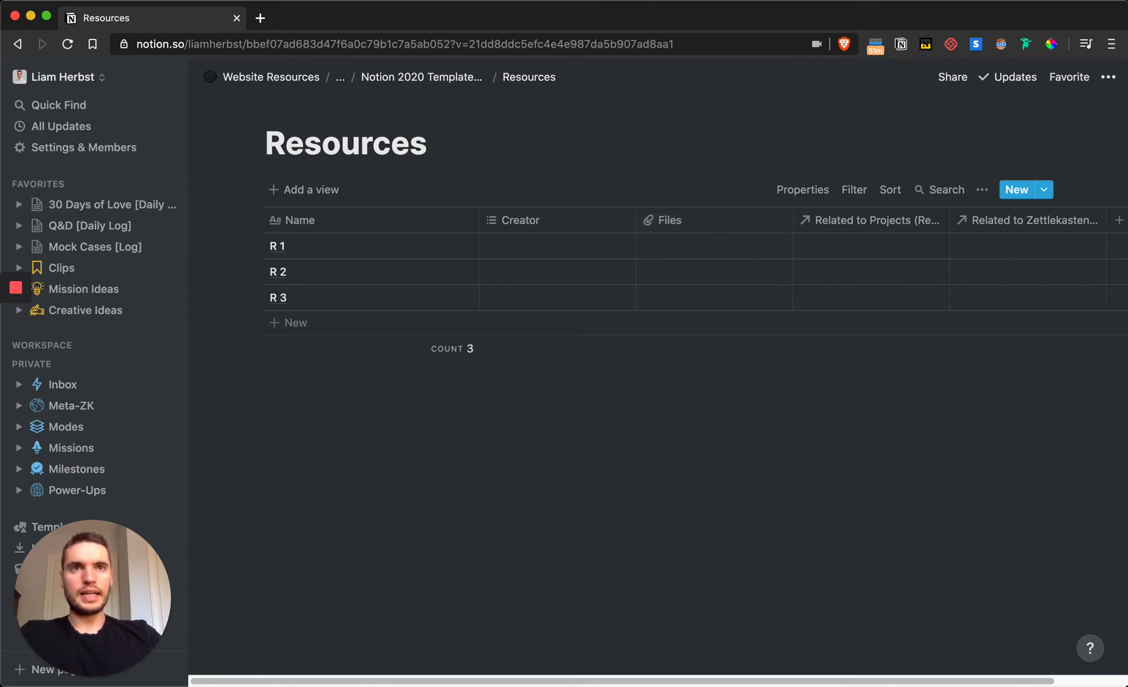
{"action": "key", "text": "super+Tab"}
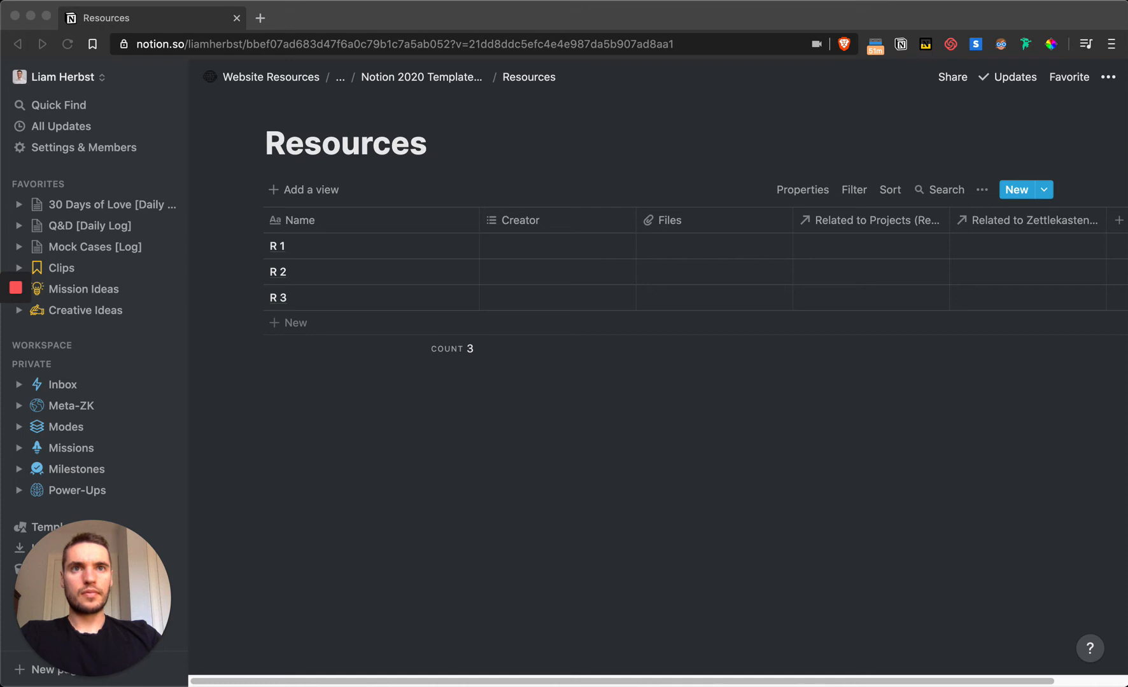
{"action": "scroll", "coordinate": [732, 163], "scroll_direction": "right", "scroll_amount": 2}
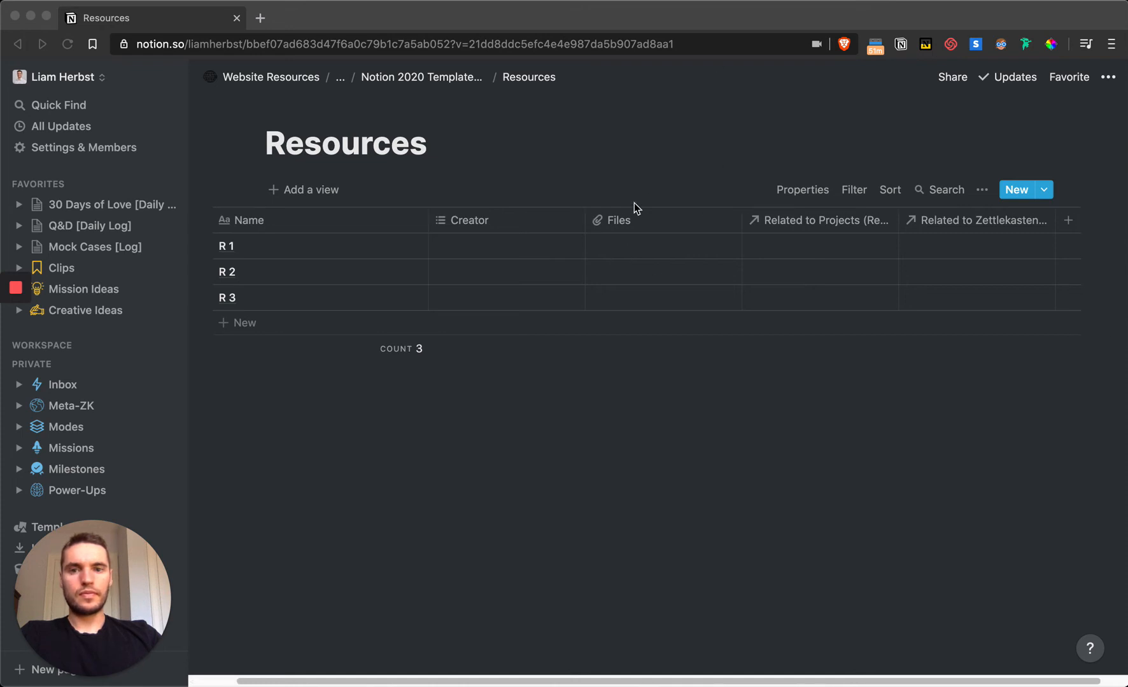
{"action": "left_click", "coordinate": [680, 217]}
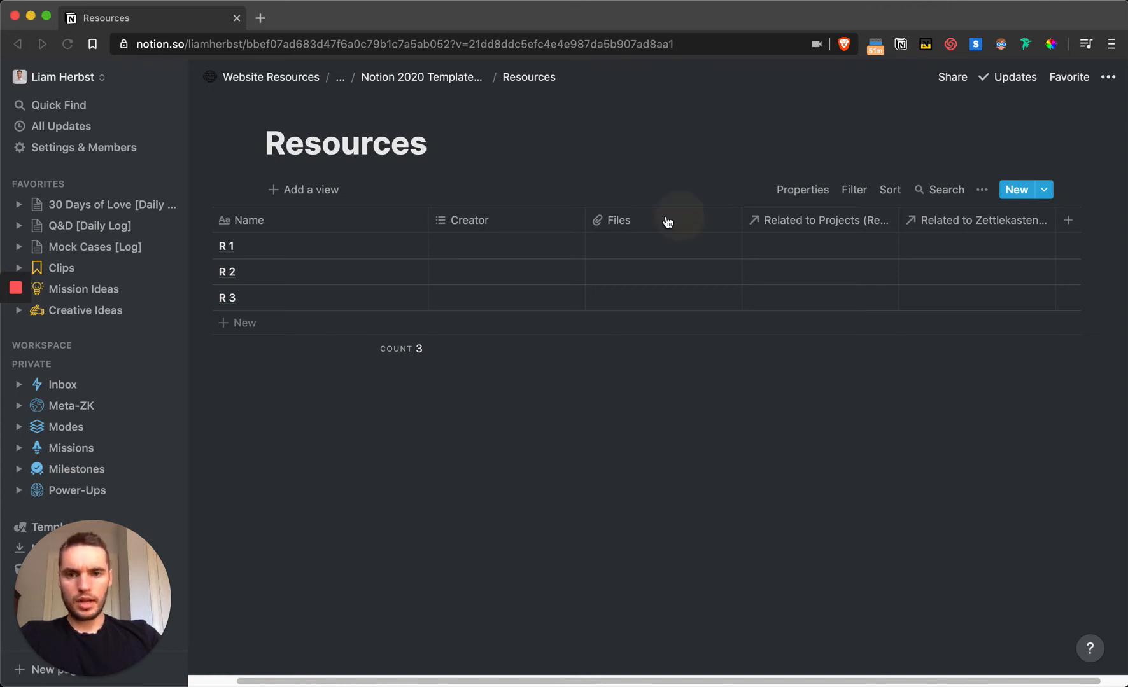
{"action": "left_click", "coordinate": [680, 222]}
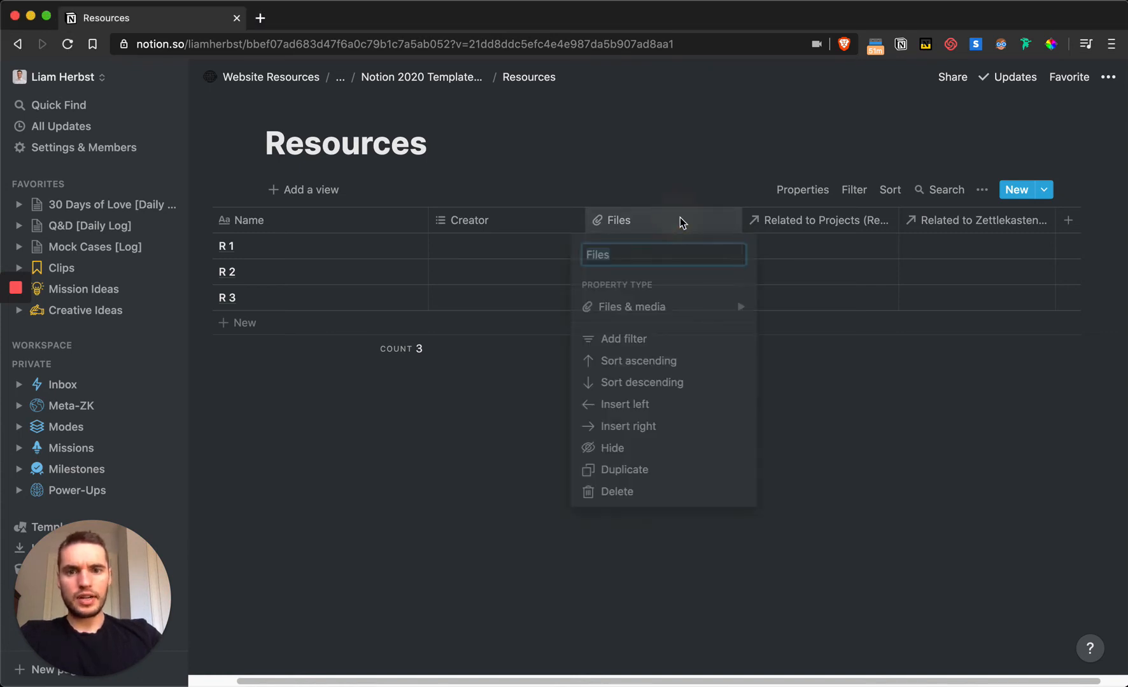
{"action": "type", "text": "ST"}
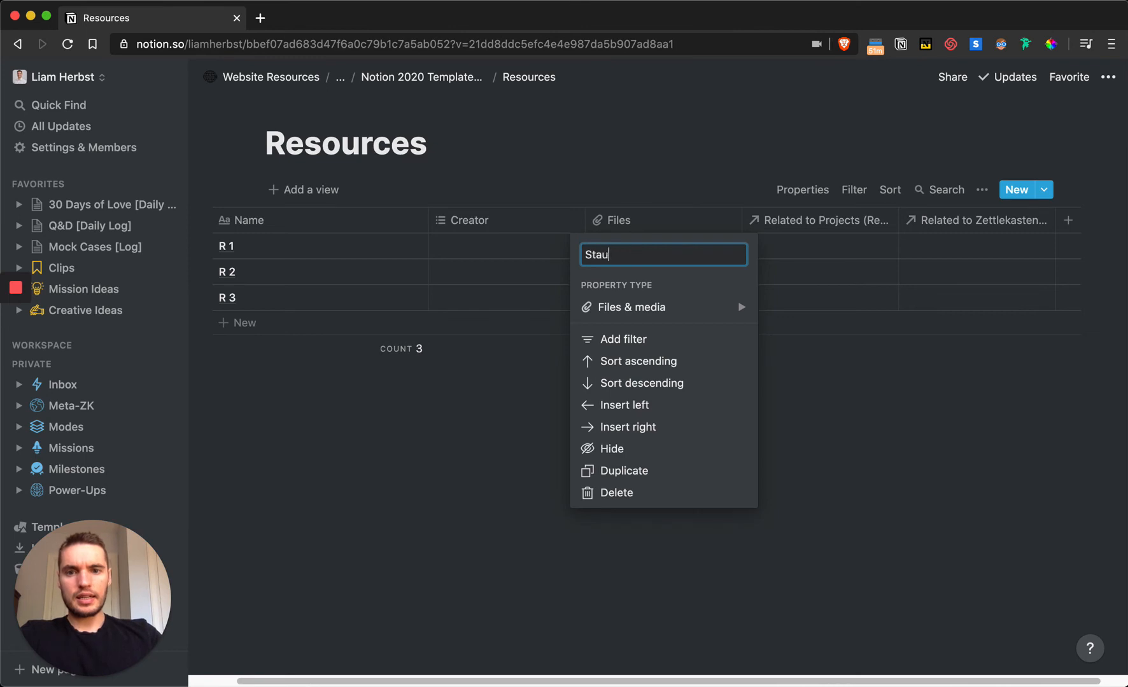
{"action": "mouse_move", "coordinate": [691, 310]}
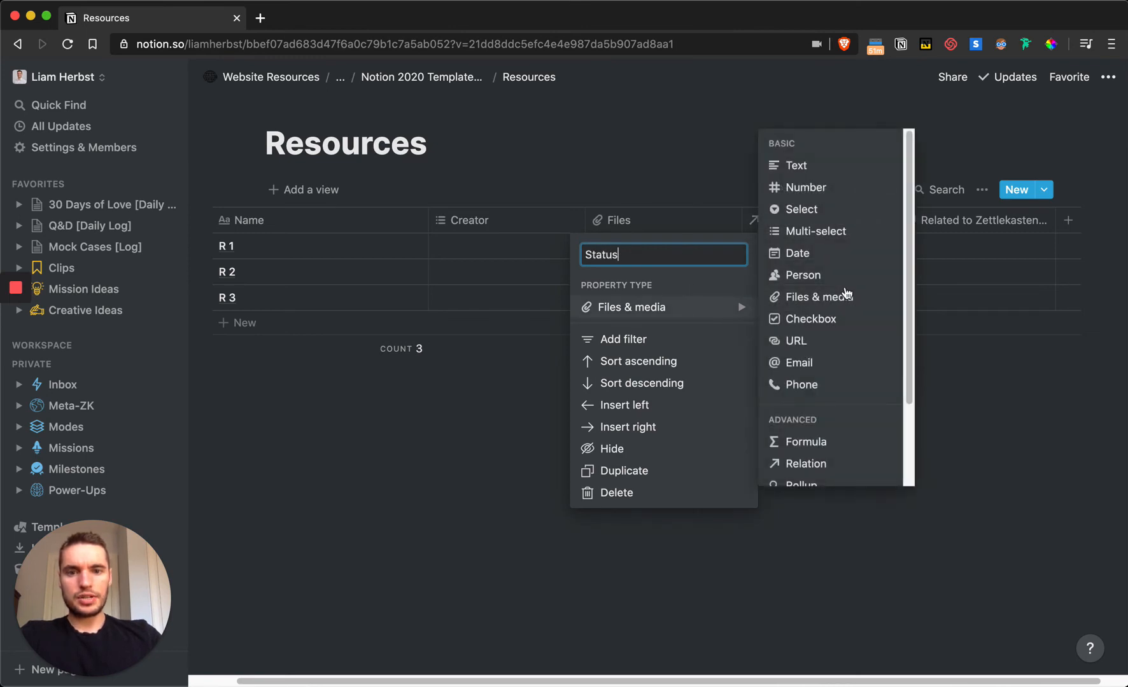
{"action": "left_click", "coordinate": [815, 215]}
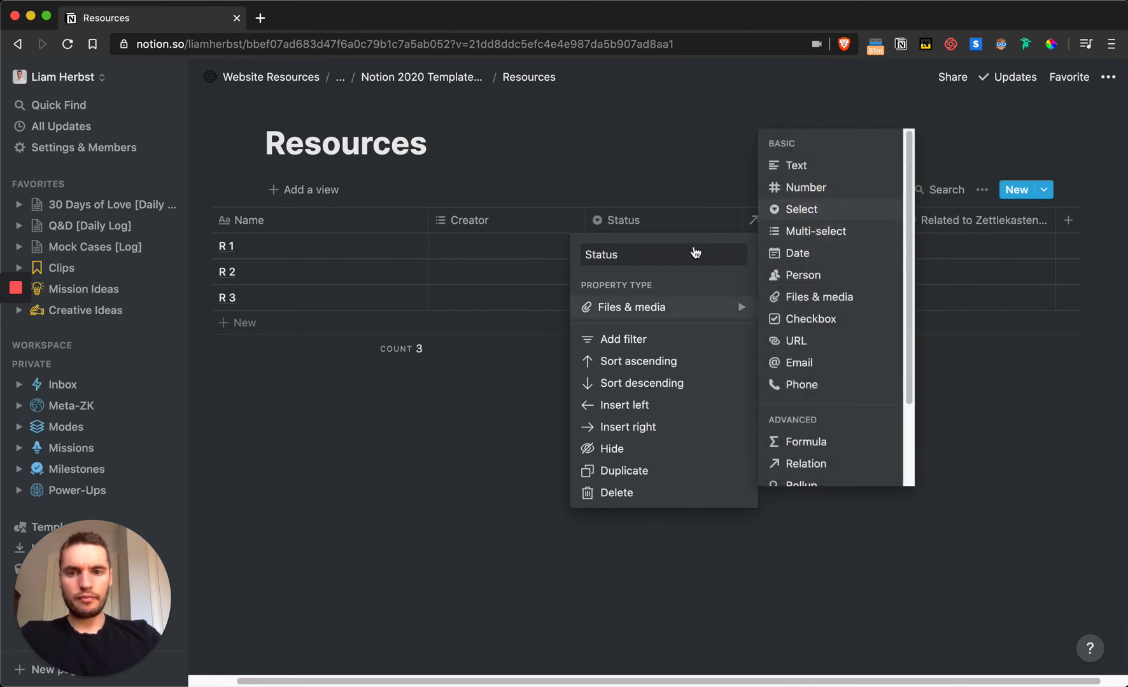
{"action": "left_click", "coordinate": [648, 255]}
- Create the Status options Ready To Start for R 1, In Progress for R 2 and Complete for R 3
{"action": "left_click", "coordinate": [643, 245]}
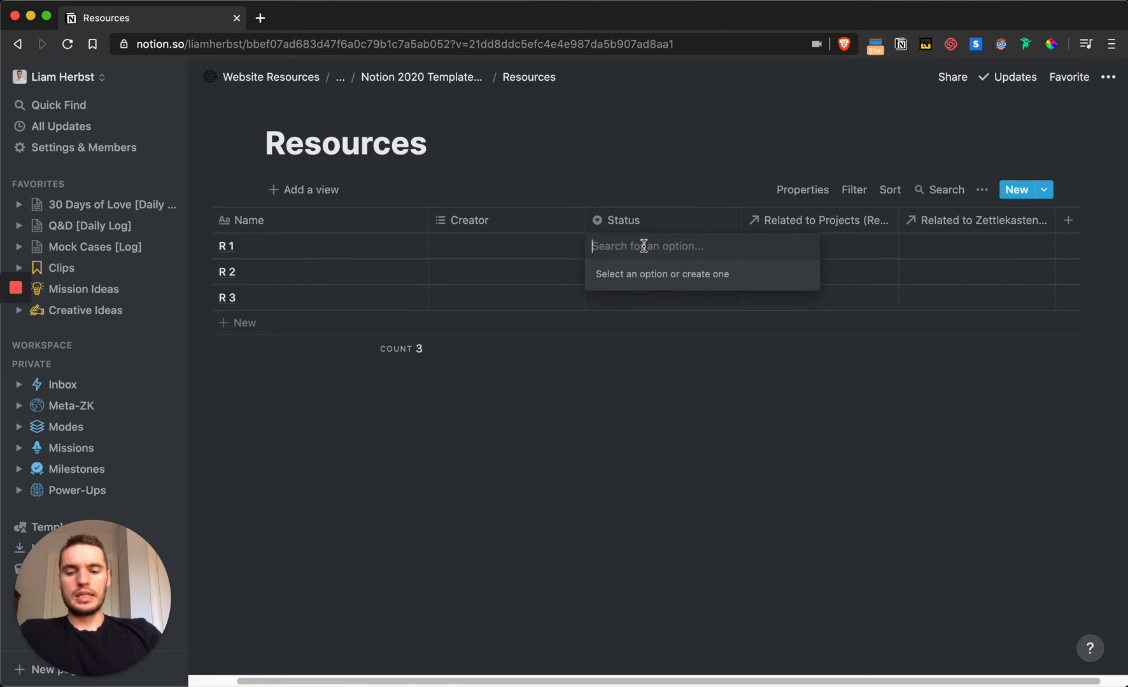
{"action": "type", "text": "Ready To Start"}
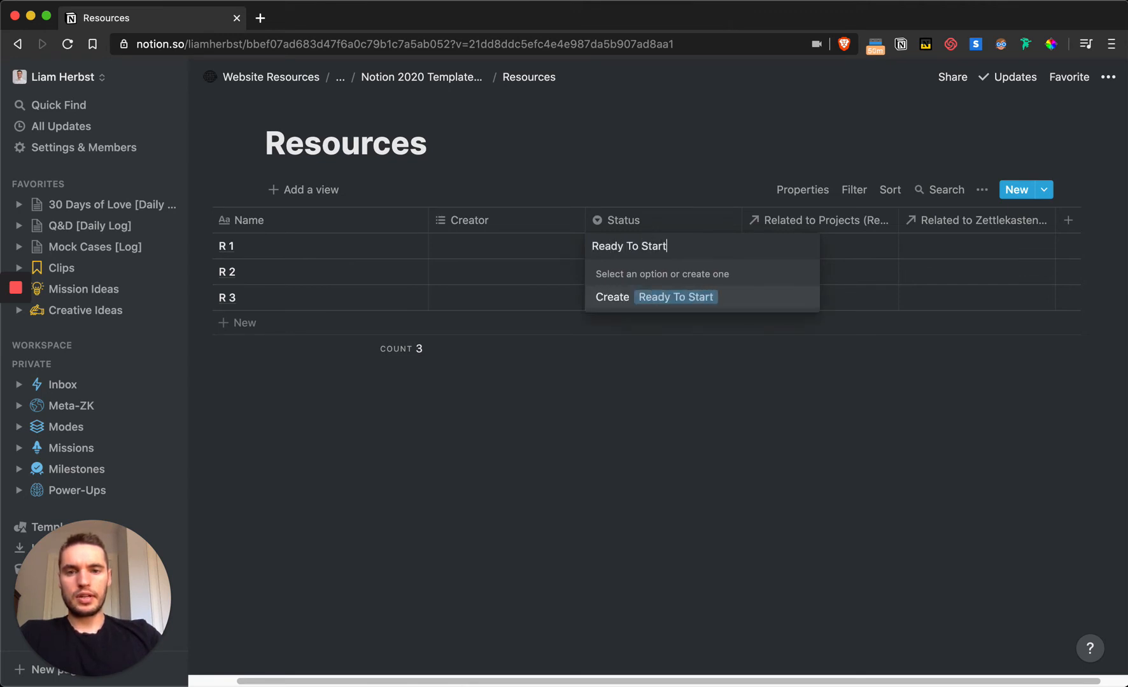
{"action": "key", "text": "Return"}
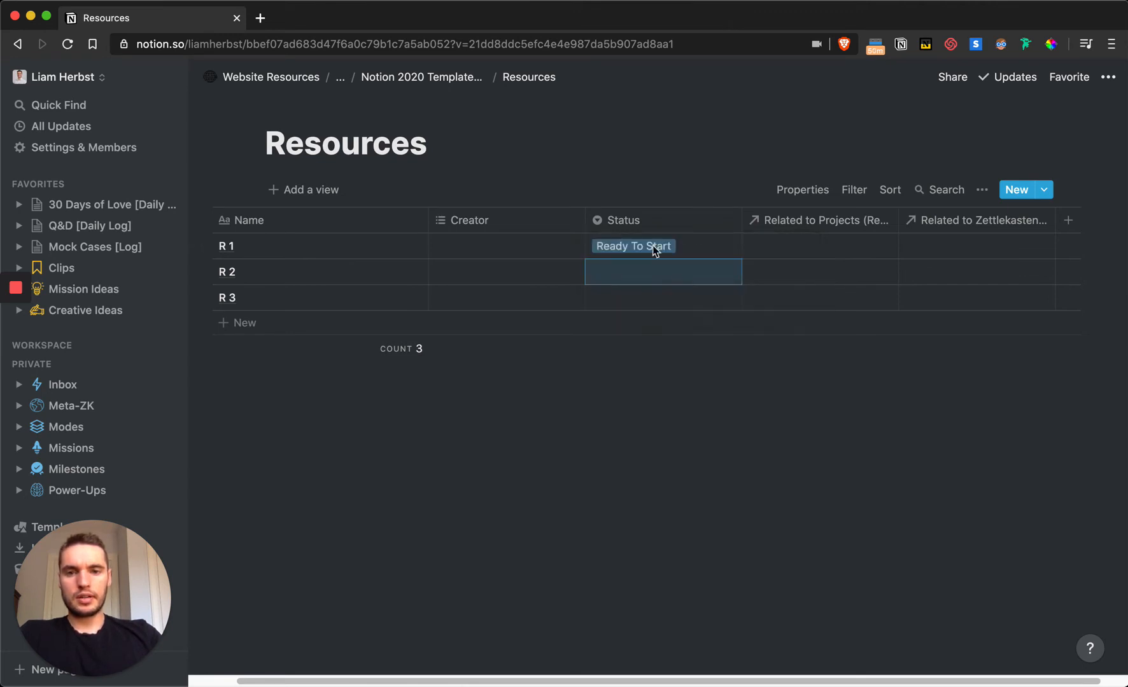
{"action": "left_click", "coordinate": [687, 268]}
{"action": "type", "text": "In Progress"}
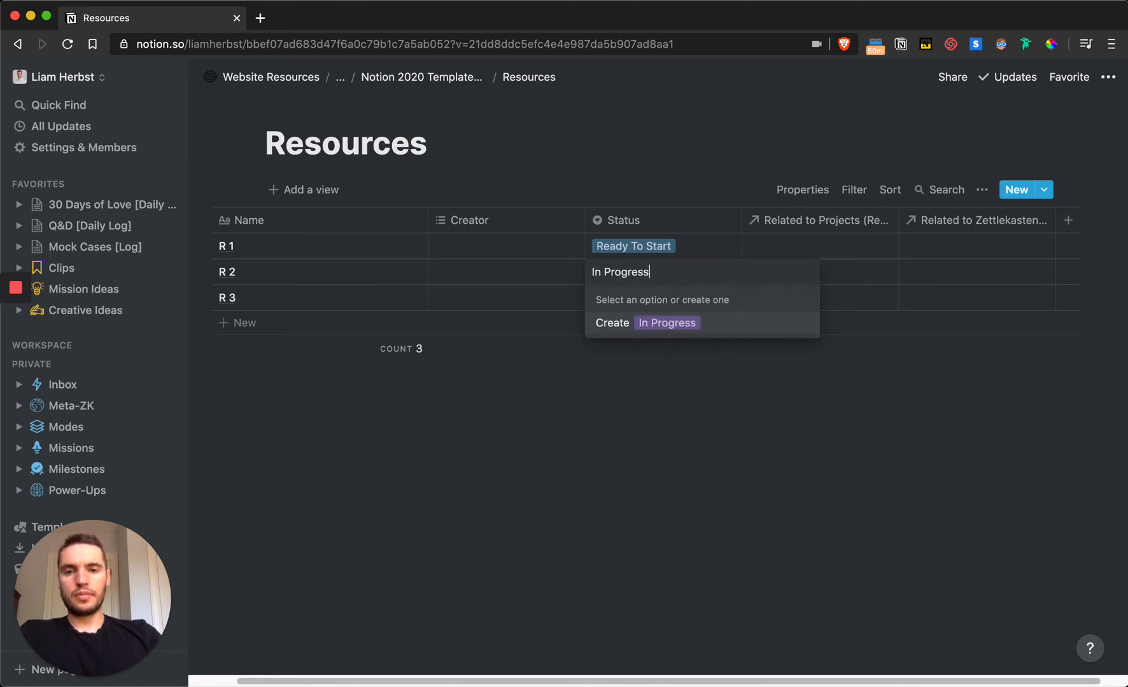
{"action": "key", "text": "Return"}
{"action": "type", "text": "Complete"}
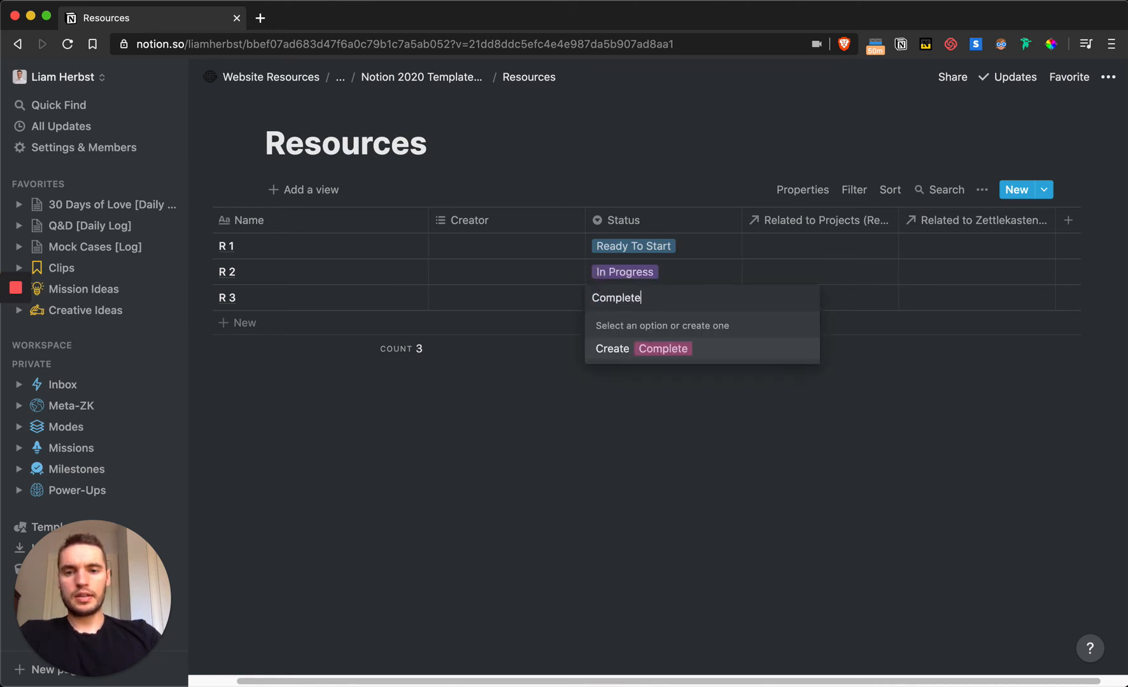
{"action": "key", "text": "Return"}
- Create the Status options Partially Complete and N/A on two new unnamed entries below R 3
{"action": "type", "text": "Parti"}
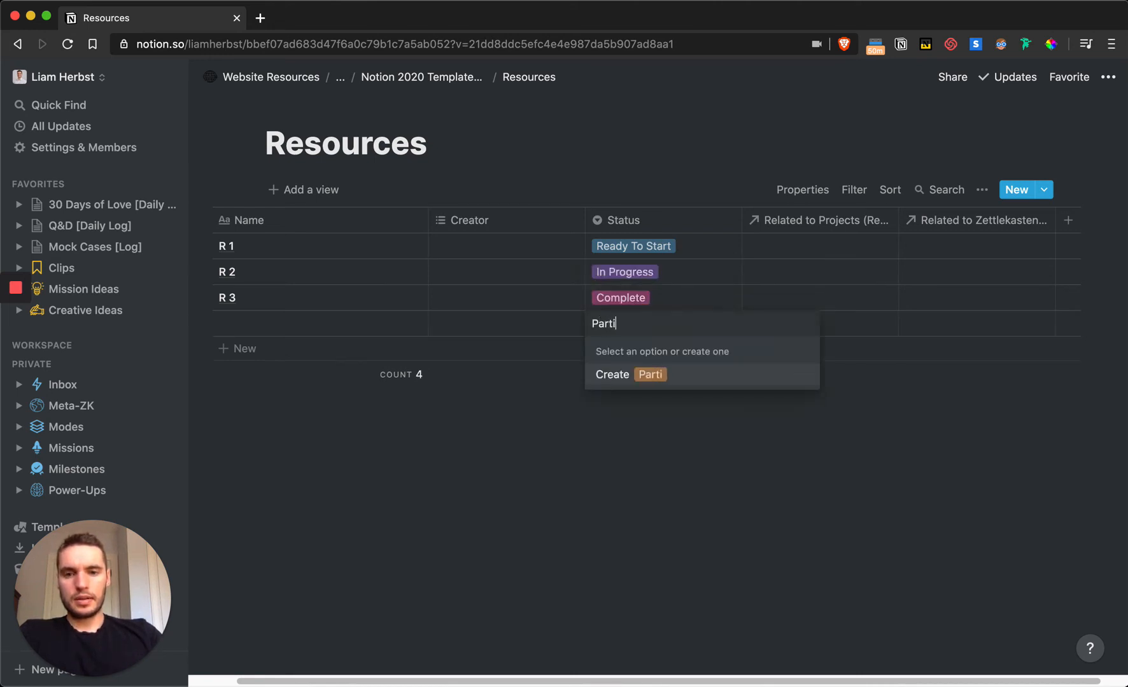
{"action": "type", "text": "ally Comp"}
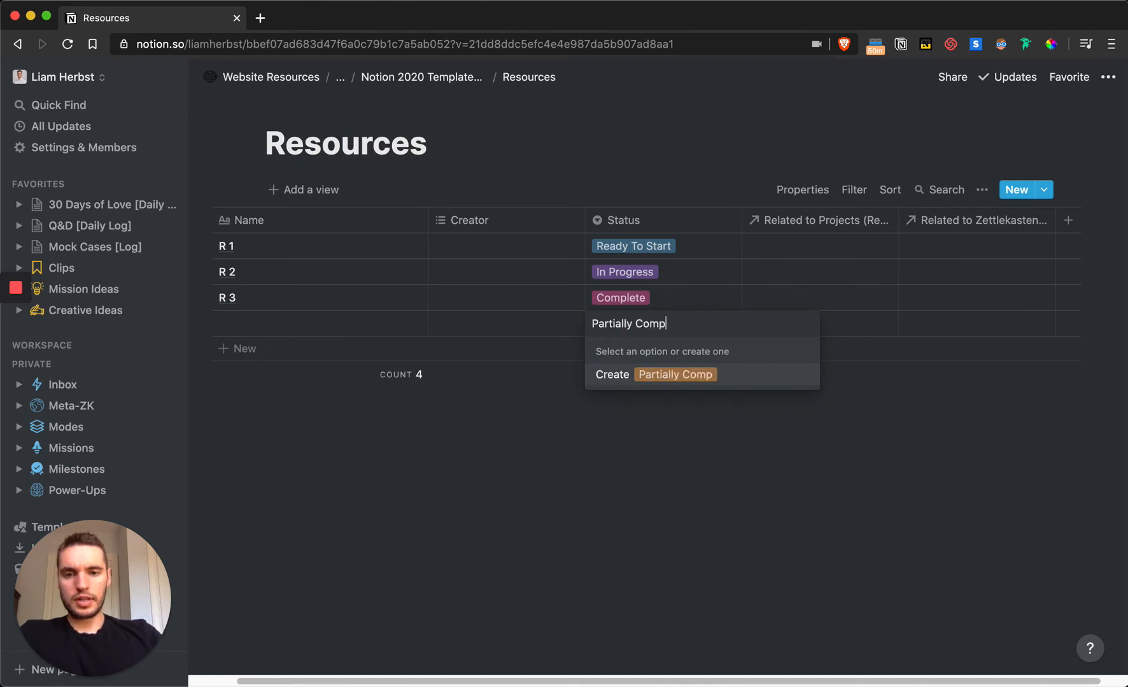
{"action": "type", "text": "let"}
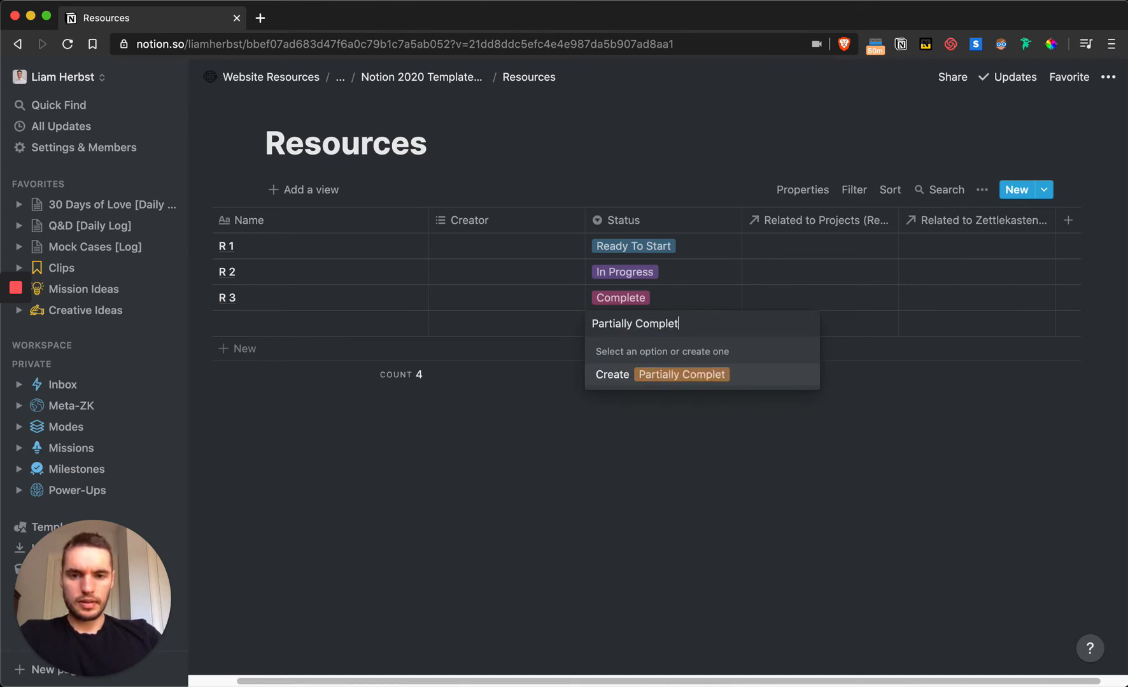
{"action": "type", "text": "e"}
{"action": "key", "text": "Return"}
{"action": "type", "text": "N?"}
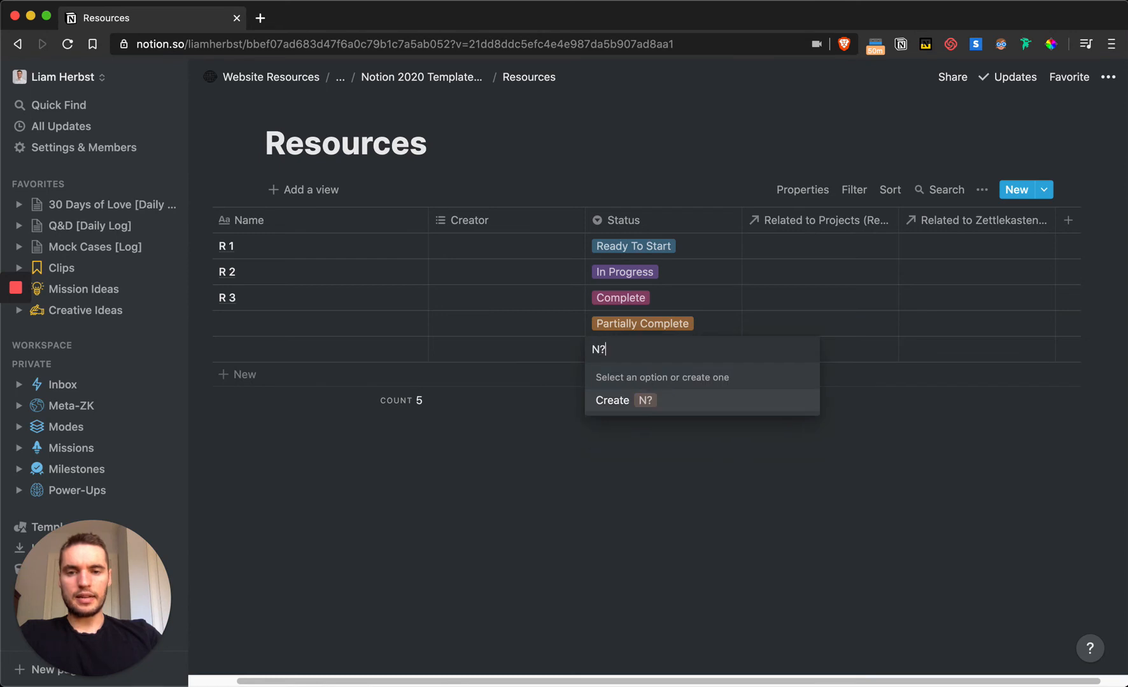
{"action": "key", "text": "BackSpace"}
{"action": "type", "text": "/A"}
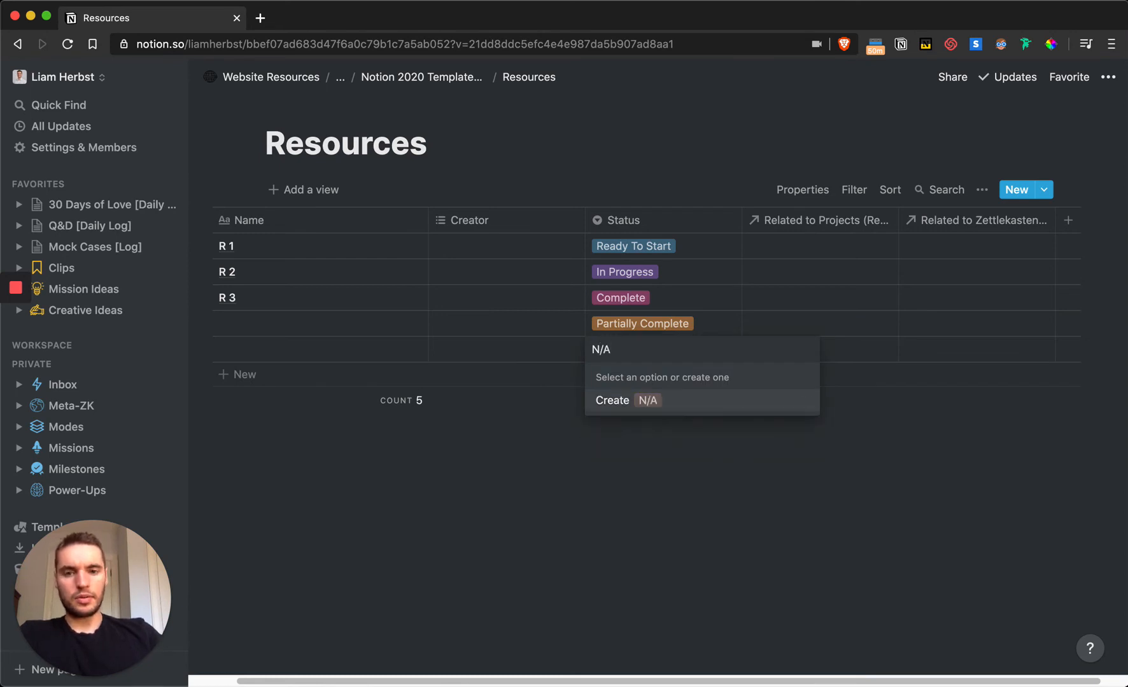
{"action": "key", "text": "Return"}
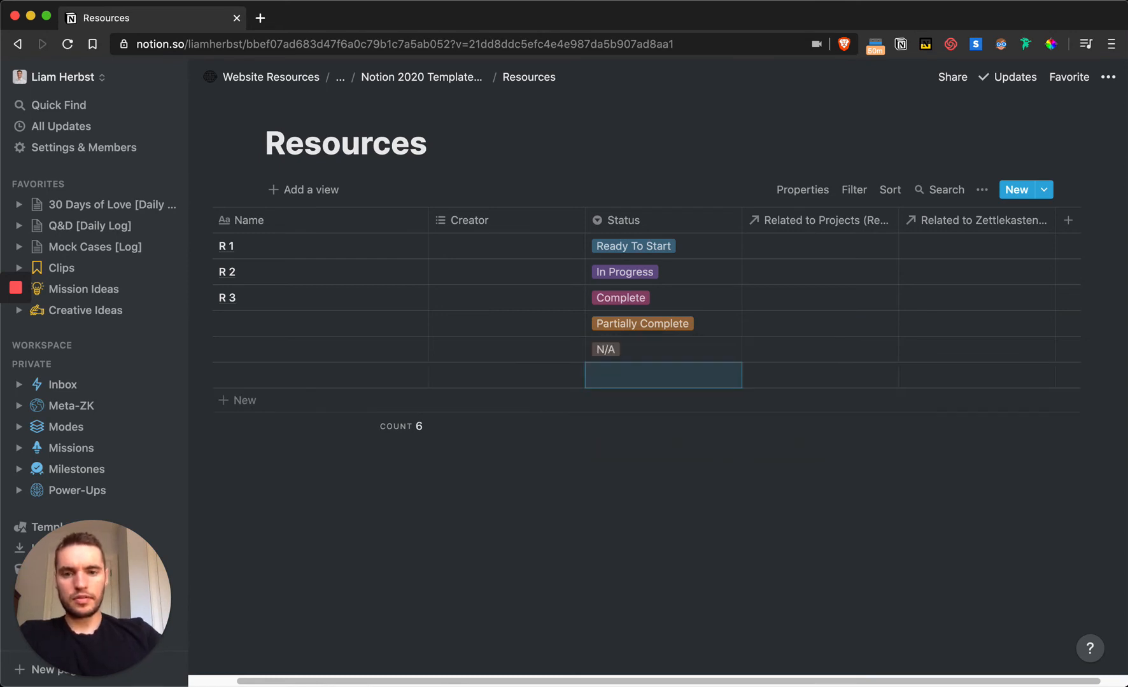
- Rename the relation to Projects as Project and the relation to Zettlekasten as ZK
{"action": "scroll", "coordinate": [788, 232], "scroll_direction": "right", "scroll_amount": 1}
{"action": "left_click", "coordinate": [788, 223]}
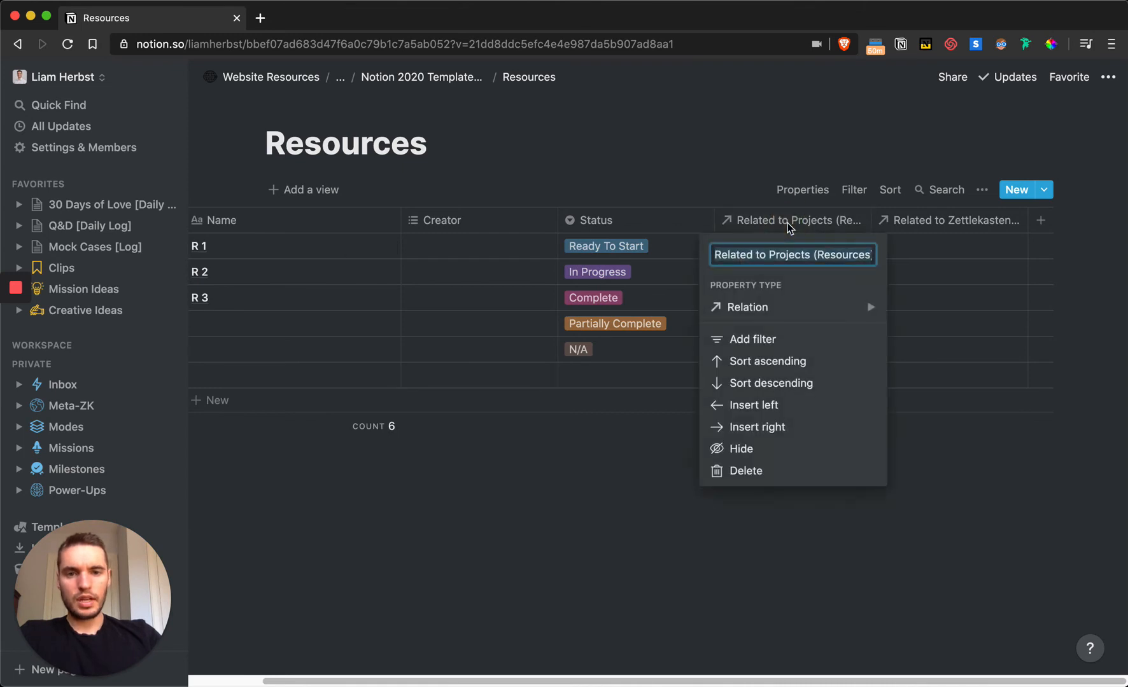
{"action": "type", "text": "Project"}
{"action": "key", "text": "Return"}
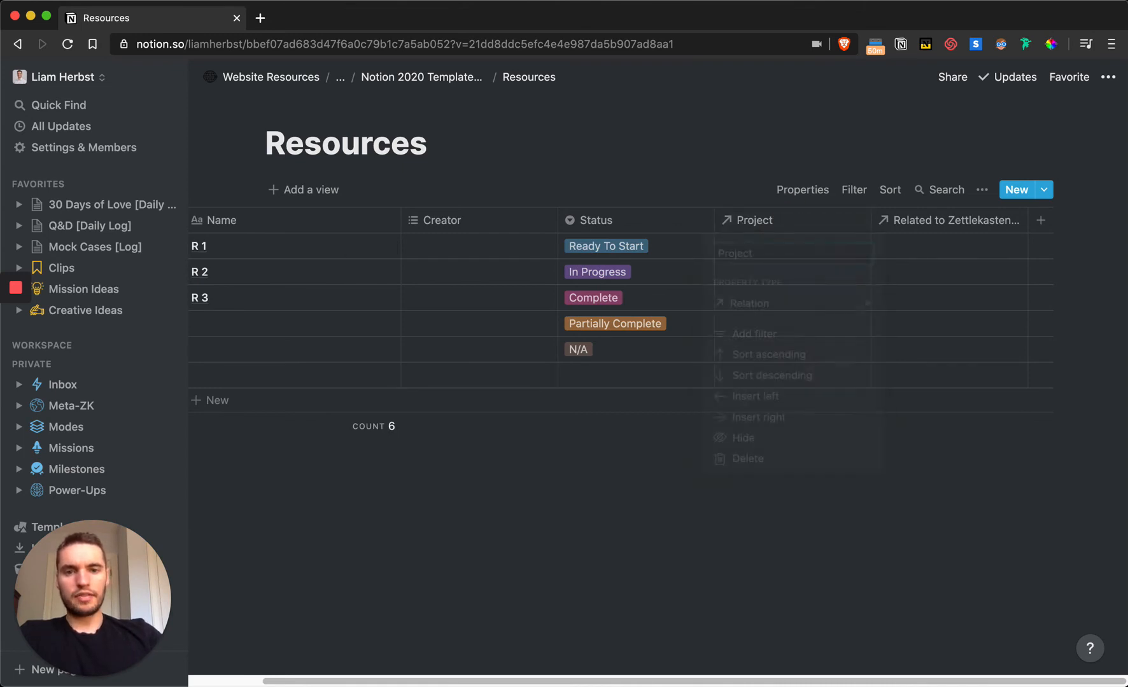
{"action": "left_click", "coordinate": [932, 222]}
{"action": "type", "text": "ZK"}
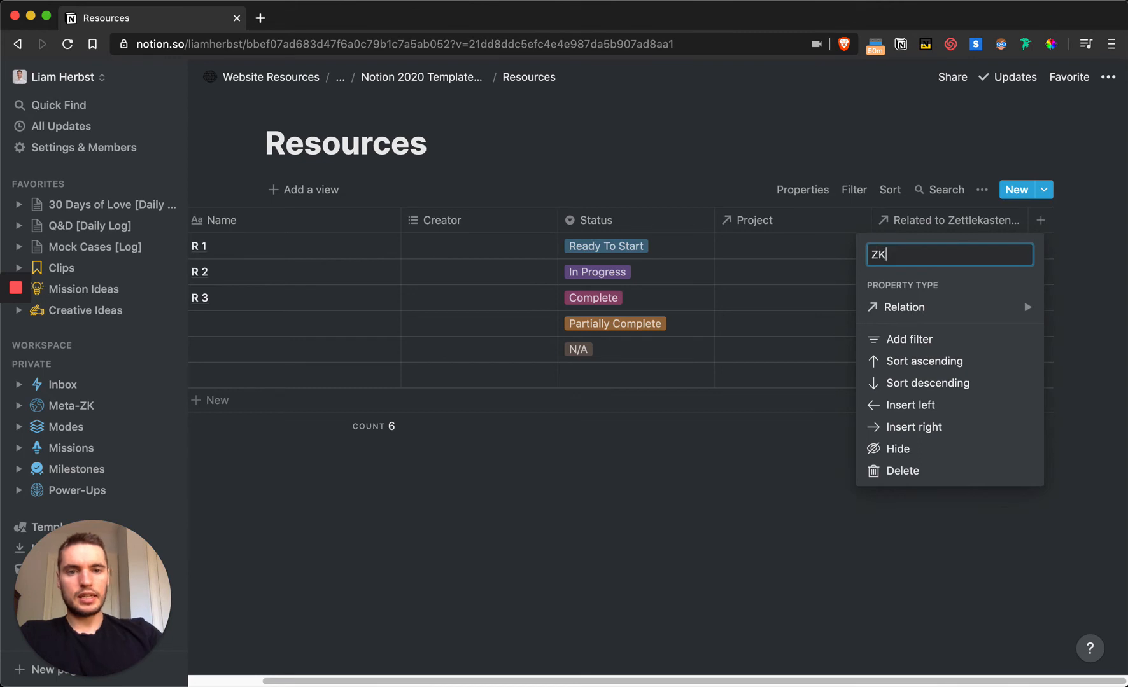
{"action": "key", "text": "Return"}
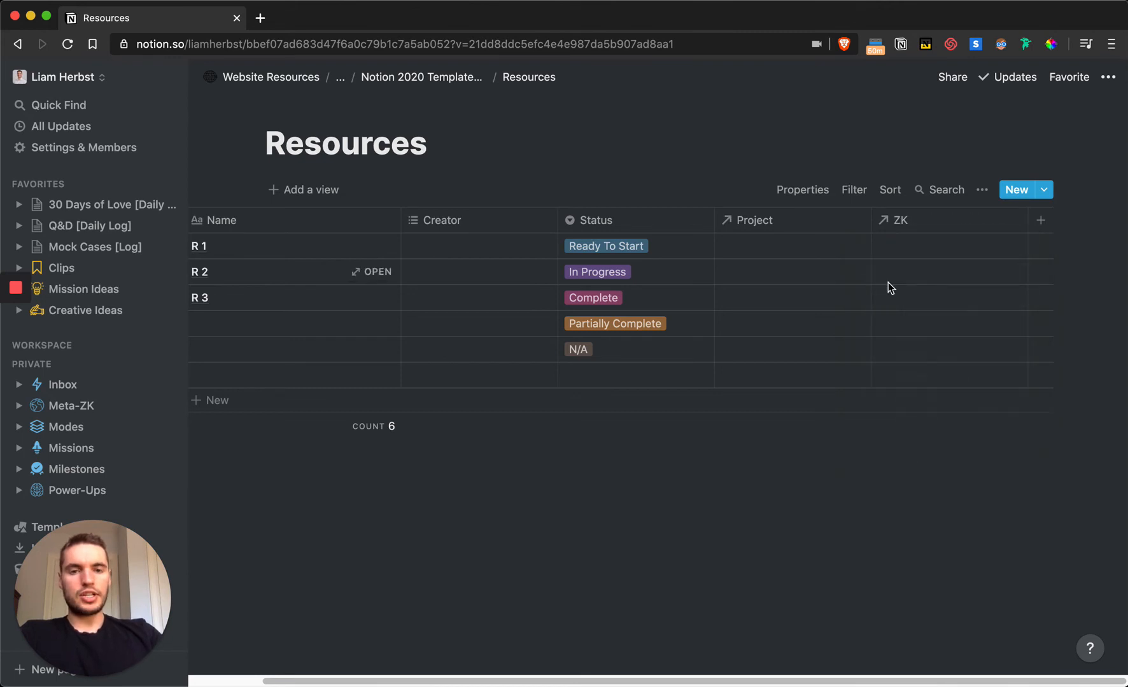
- Rename the ZK relation property to ZettleKasten
{"action": "left_click", "coordinate": [902, 221]}
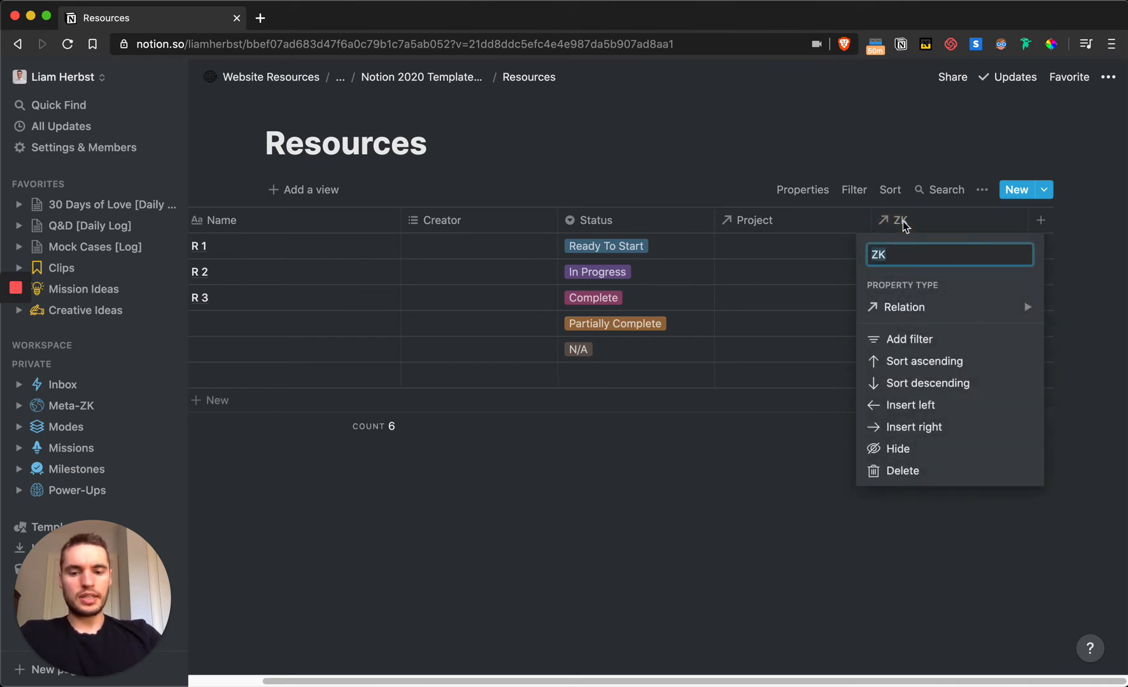
{"action": "type", "text": "ZettleKasten"}
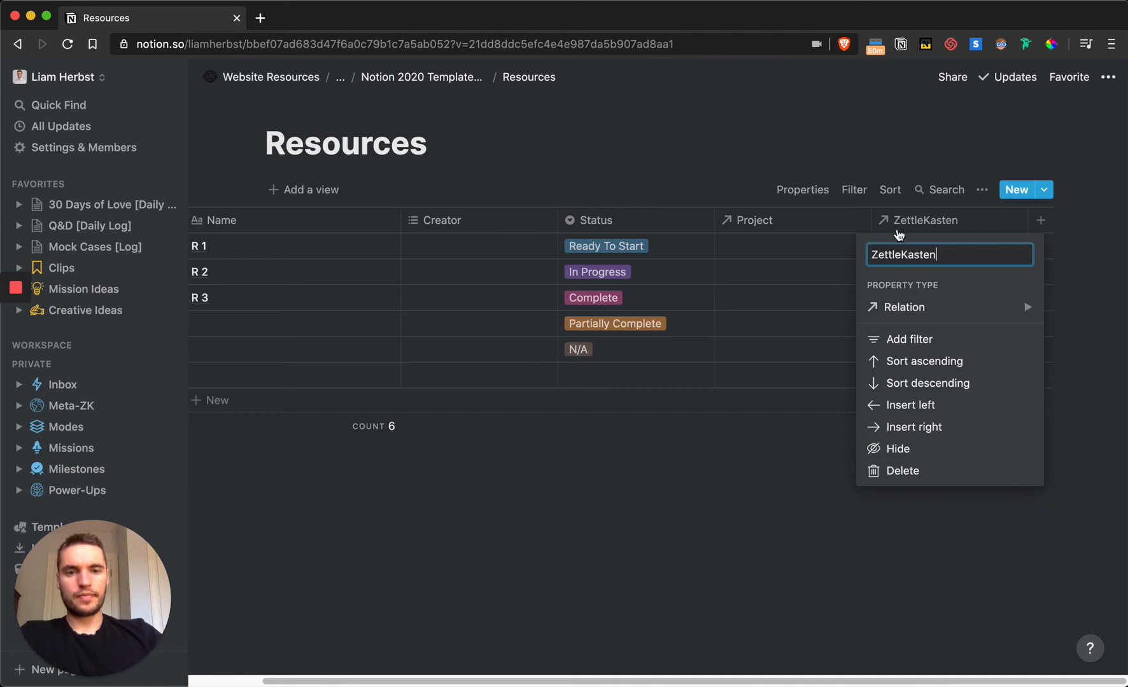
{"action": "key", "text": "Return"}
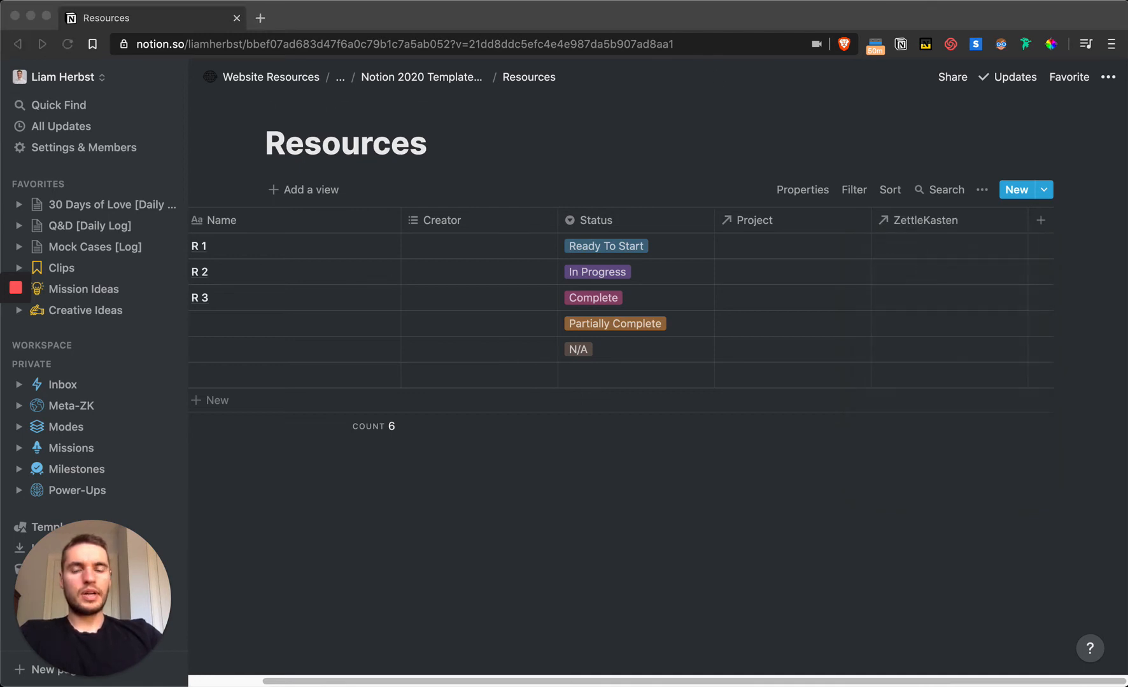
- Add a Multi-select property named Tags and place it between Creator and Status
{"action": "left_click", "coordinate": [1045, 224]}
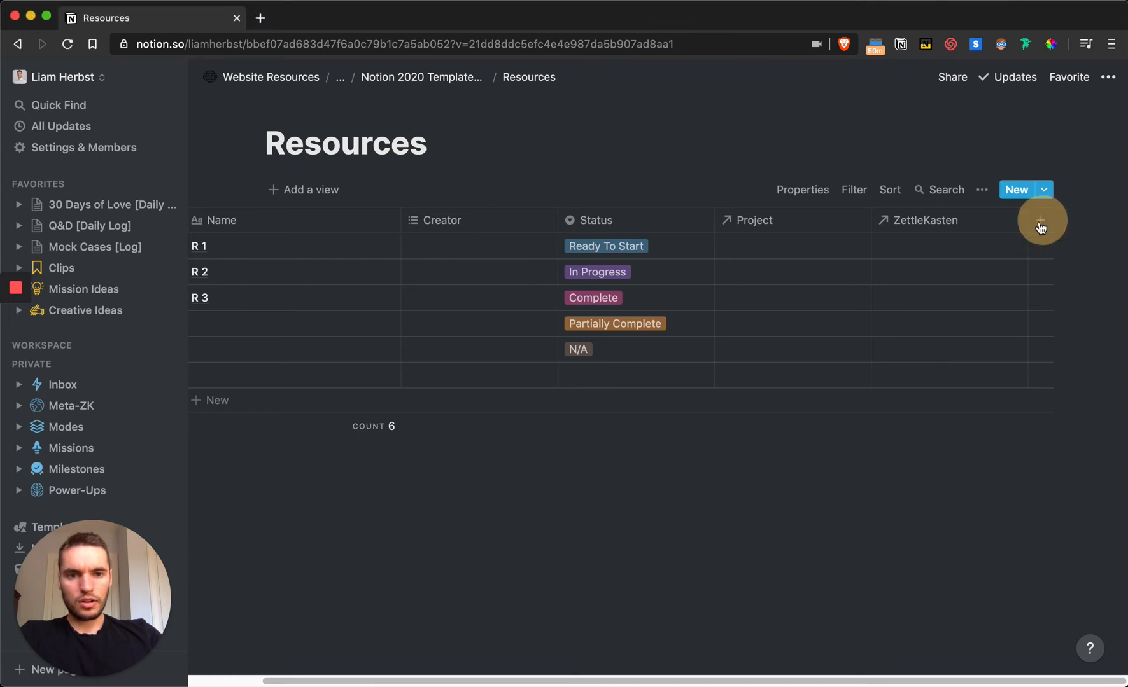
{"action": "left_click", "coordinate": [1040, 223]}
{"action": "type", "text": "Tags"}
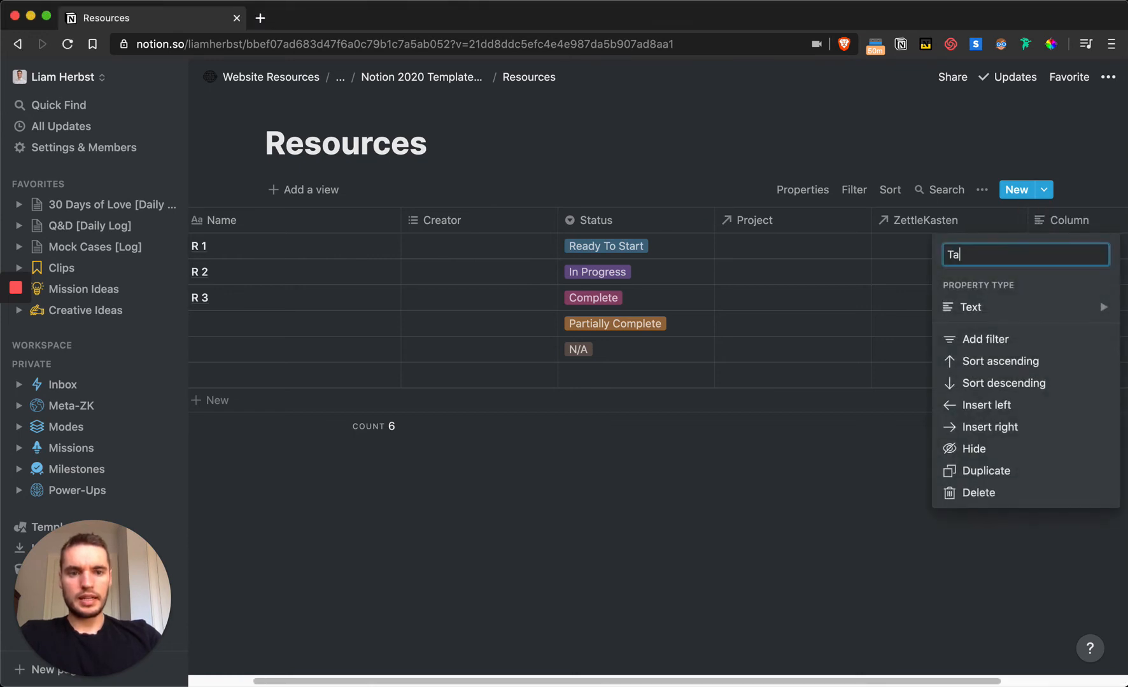
{"action": "mouse_move", "coordinate": [980, 308]}
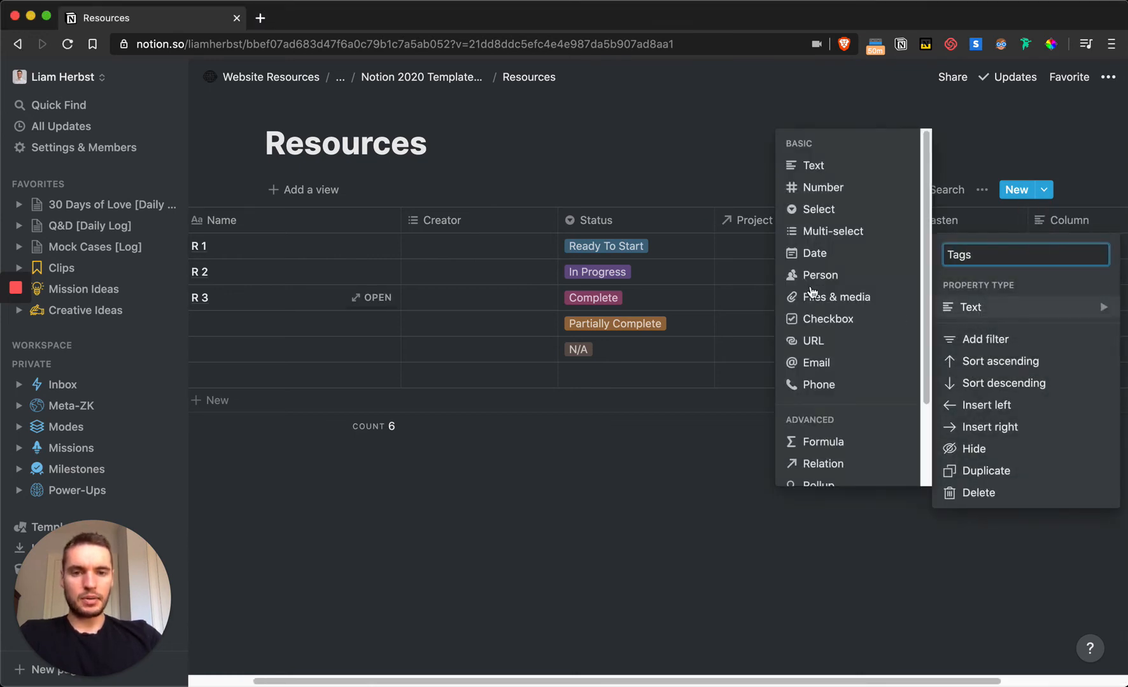
{"action": "left_click", "coordinate": [825, 235]}
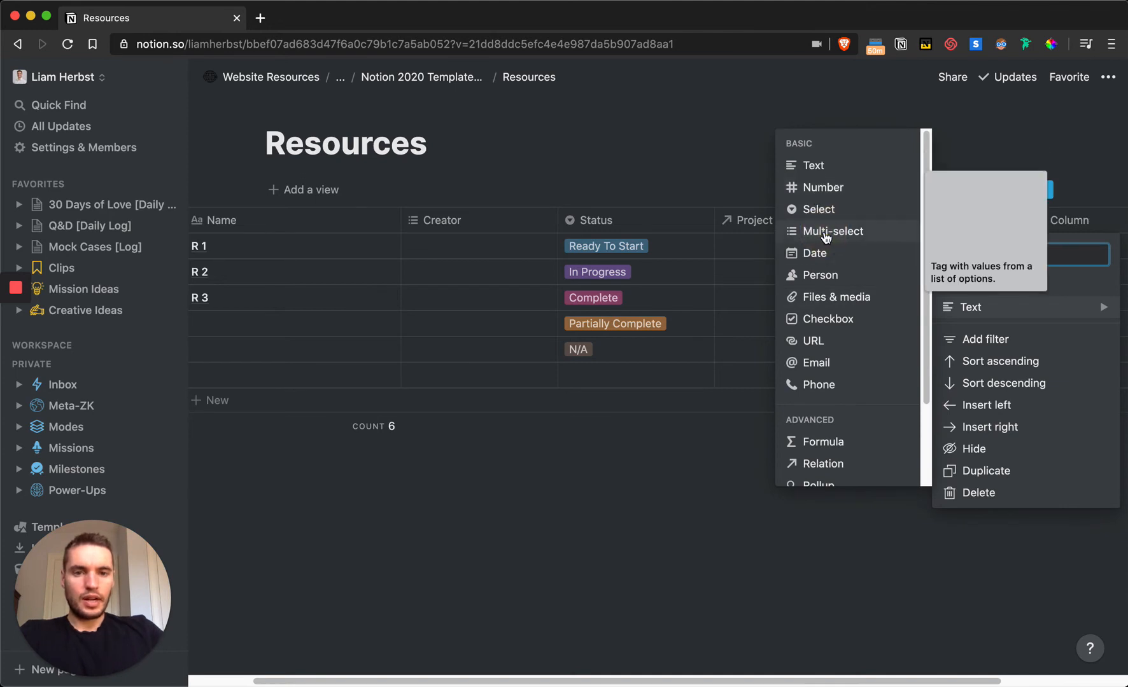
{"action": "left_click_drag", "start_coordinate": [1055, 221], "coordinate": [645, 219]}
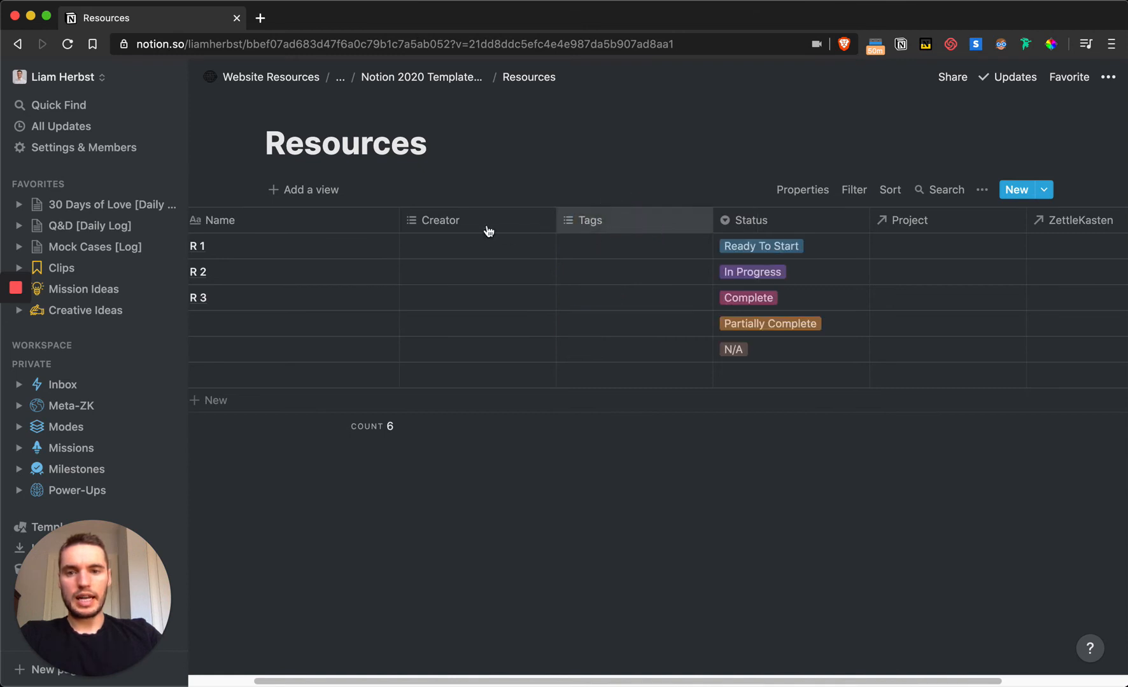
- Add a Select property named Type and place it between Creator and Tags
{"action": "scroll", "coordinate": [853, 270], "scroll_direction": "right", "scroll_amount": 5}
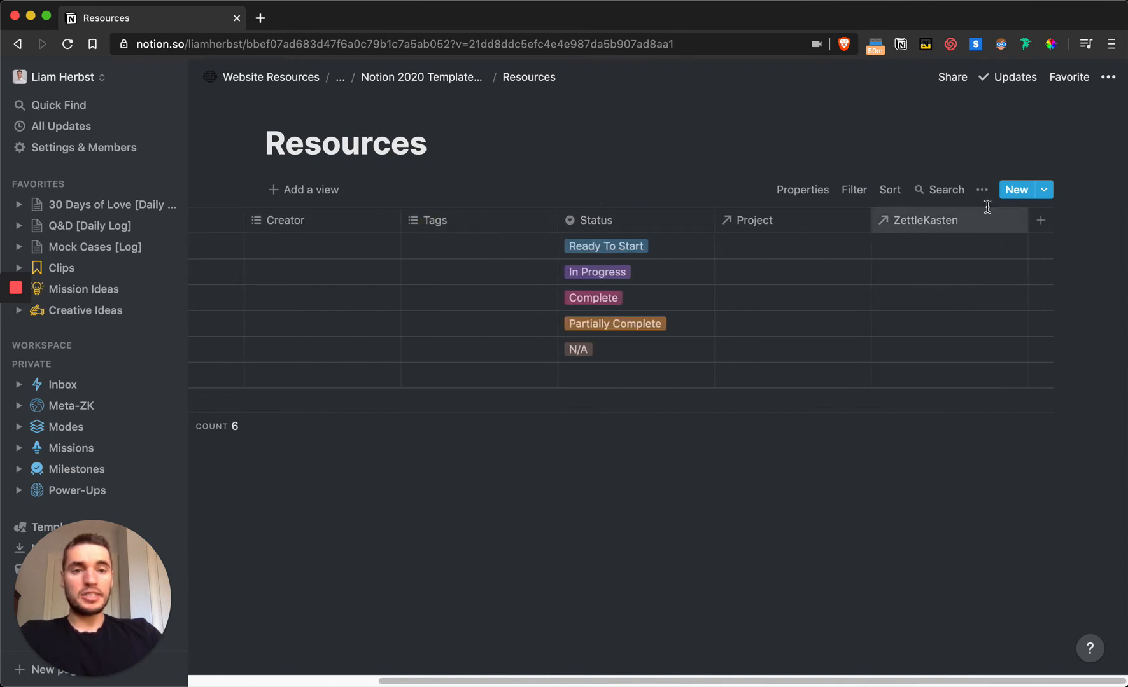
{"action": "left_click", "coordinate": [801, 190]}
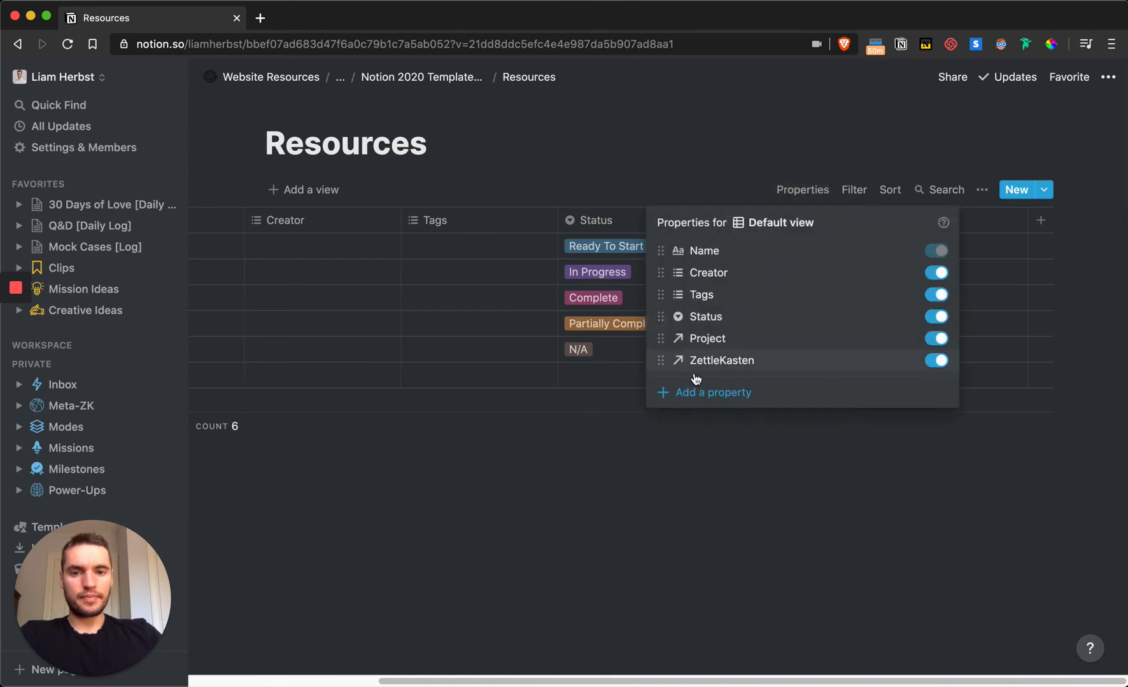
{"action": "left_click", "coordinate": [695, 396]}
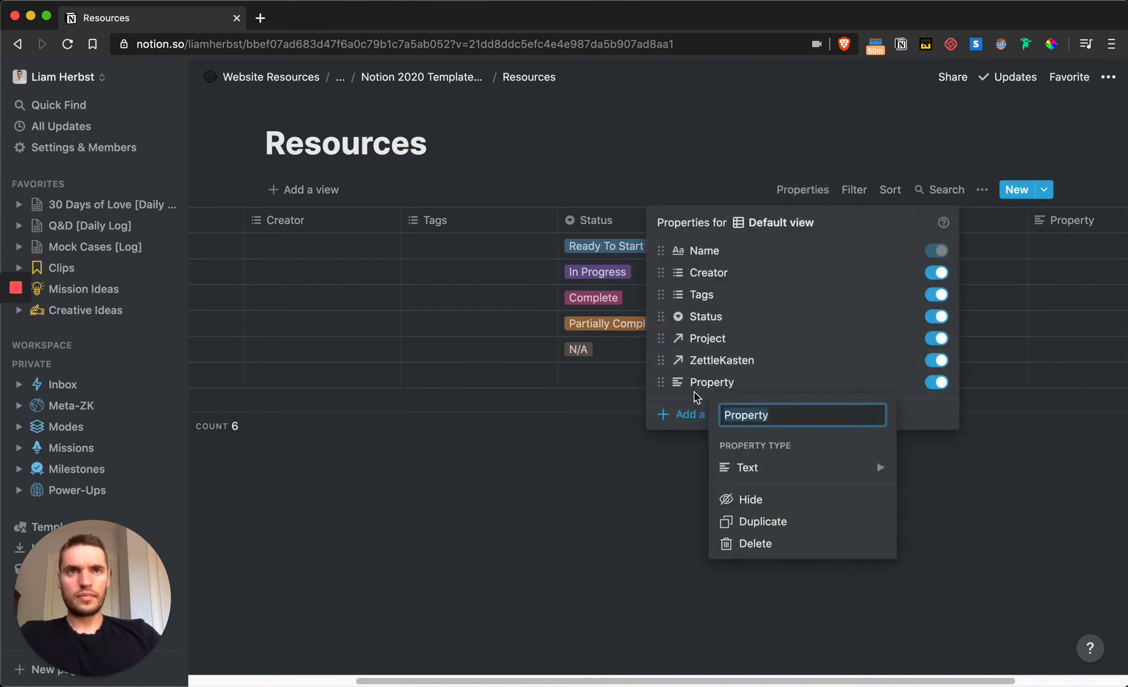
{"action": "type", "text": "Type"}
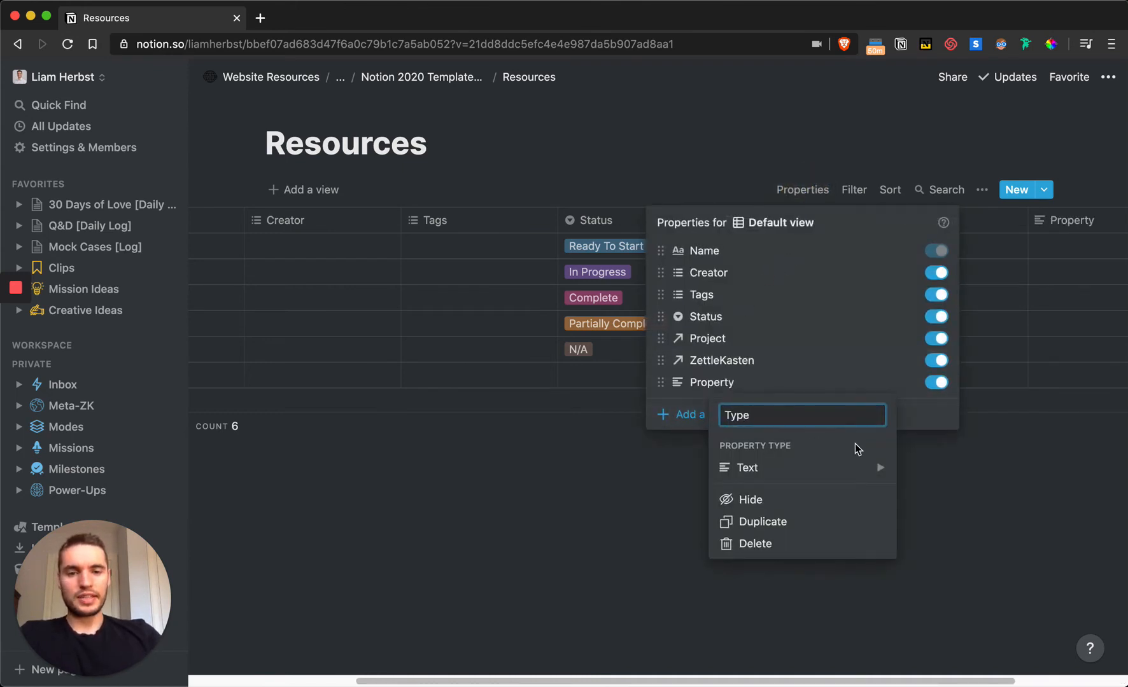
{"action": "mouse_move", "coordinate": [863, 470]}
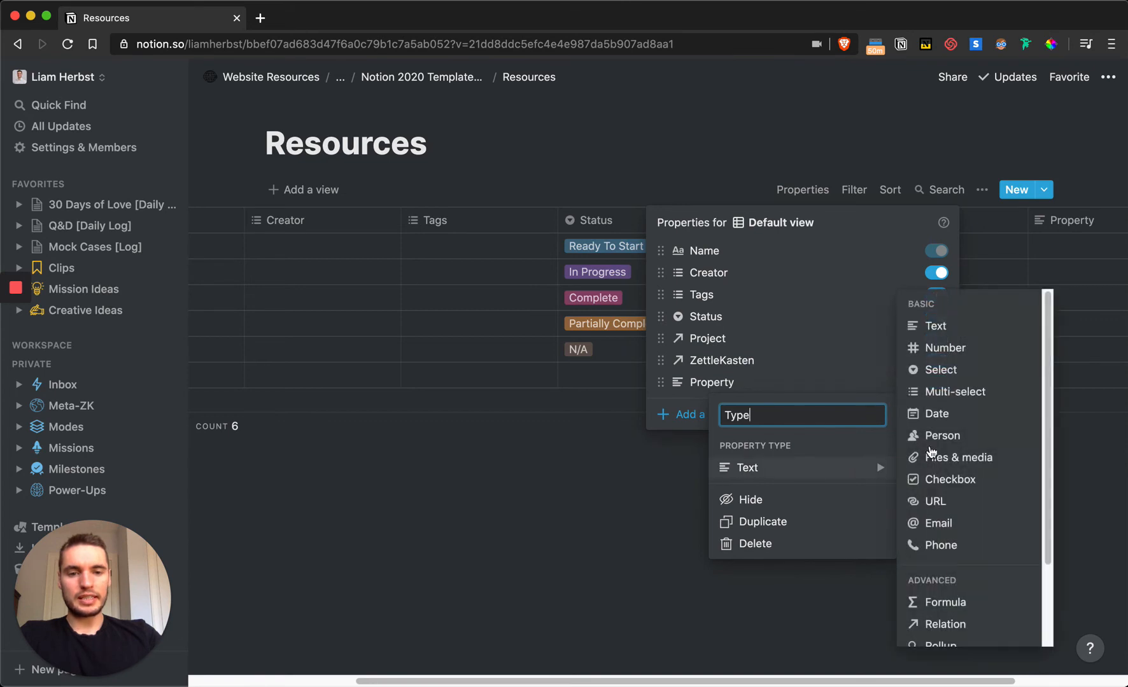
{"action": "left_click", "coordinate": [960, 371]}
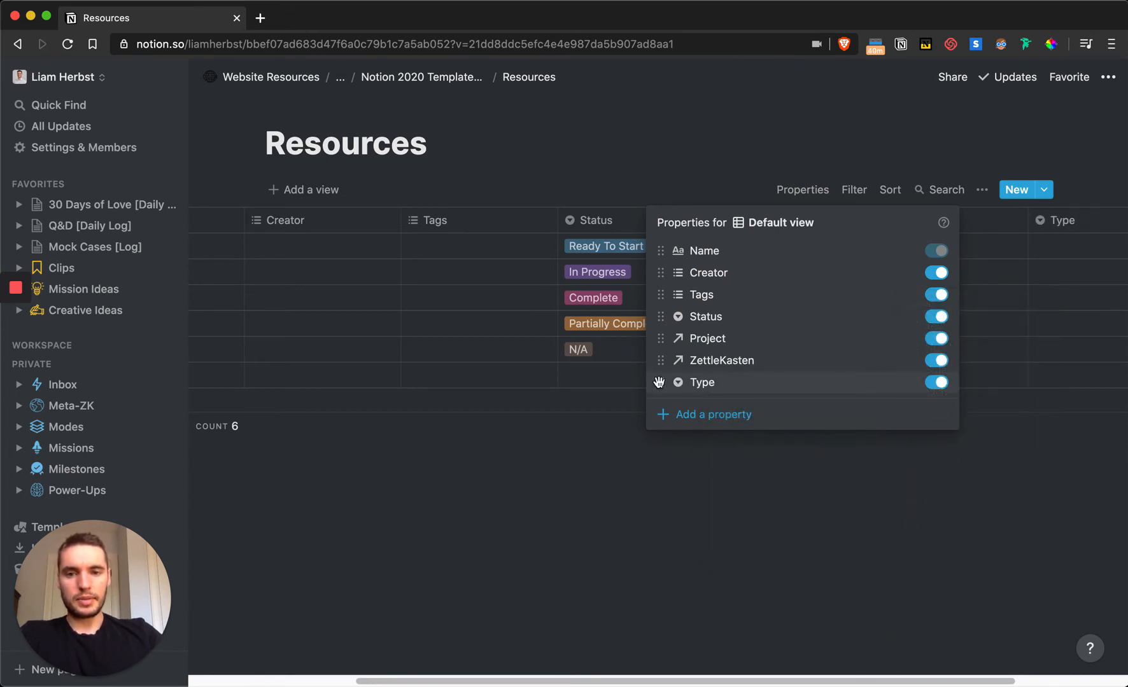
{"action": "left_click_drag", "start_coordinate": [660, 382], "coordinate": [650, 294]}
{"action": "left_click_drag", "start_coordinate": [649, 288], "coordinate": [649, 292]}
{"action": "left_click", "coordinate": [468, 248]}
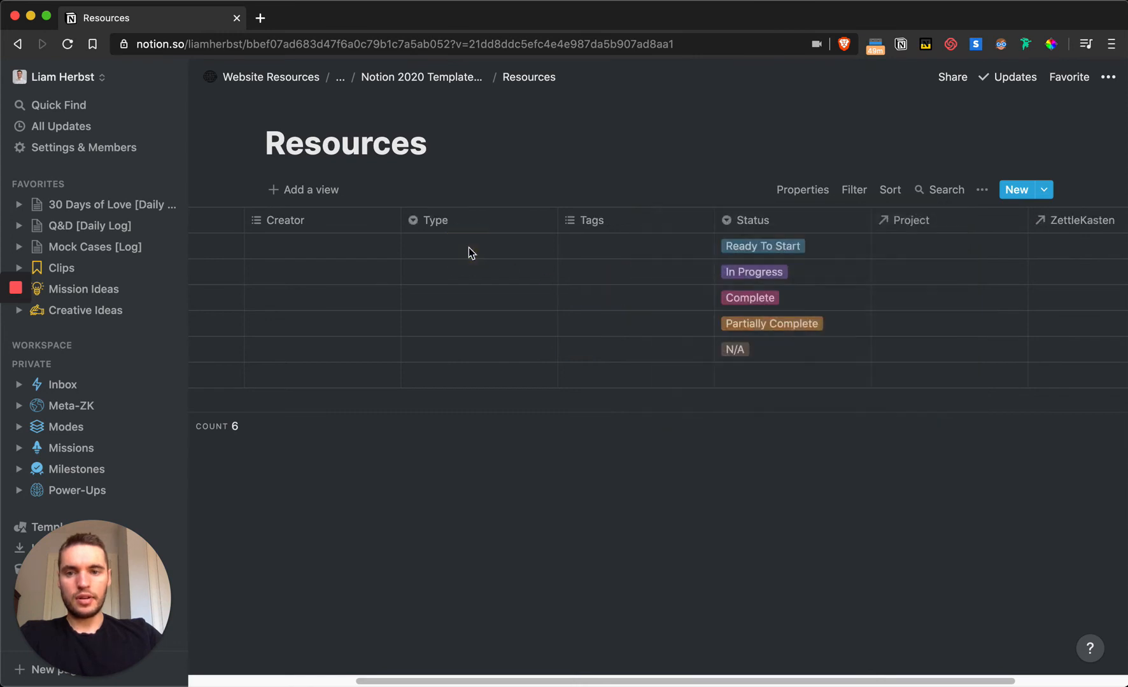
- Create the Type options Book, Course, Article, Podcast and Video on the first five entries, one per row
{"action": "left_click", "coordinate": [469, 247]}
{"action": "type", "text": "Book"}
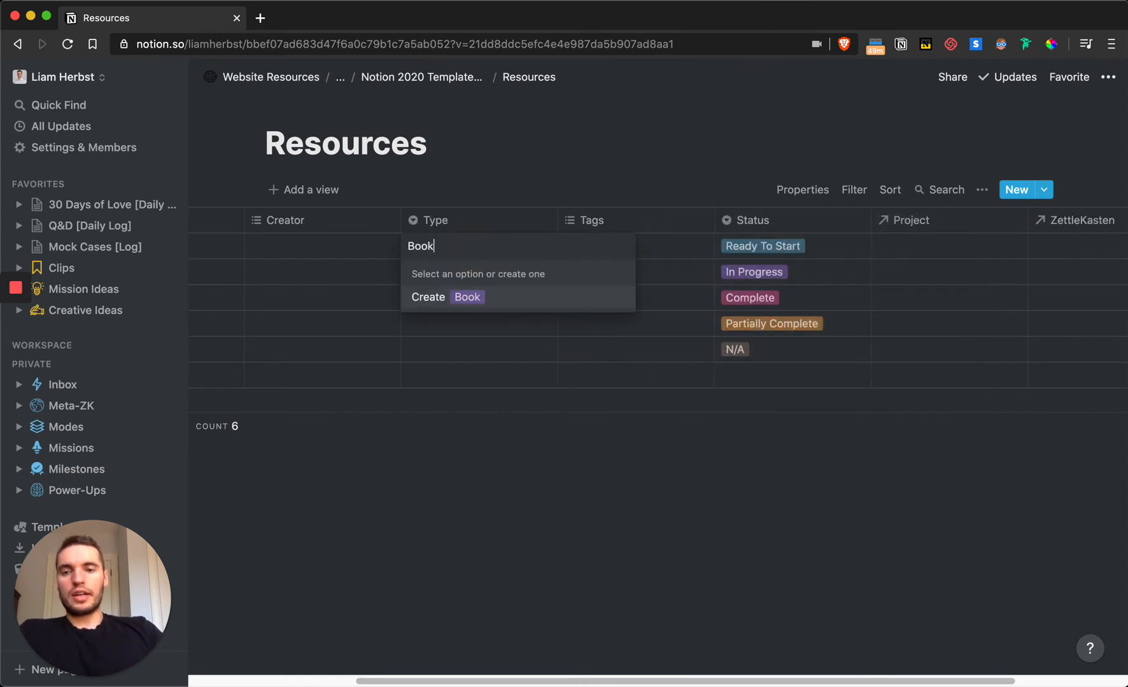
{"action": "key", "text": "Return"}
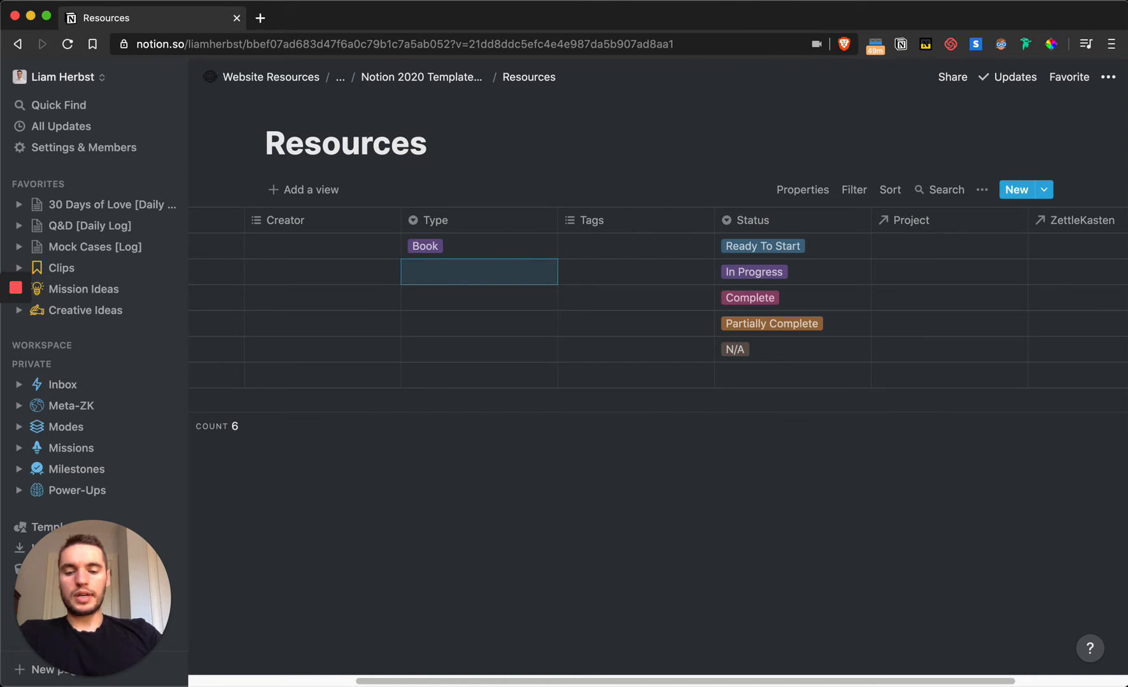
{"action": "type", "text": "Course"}
{"action": "key", "text": "Return"}
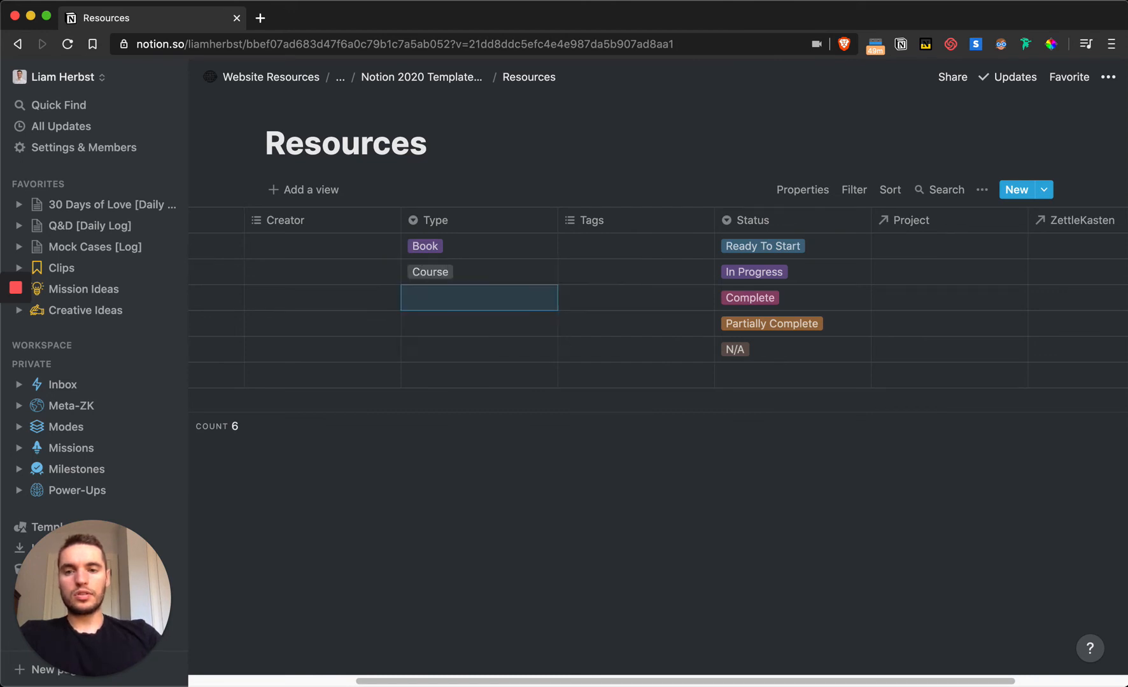
{"action": "type", "text": "Article"}
{"action": "key", "text": "Return"}
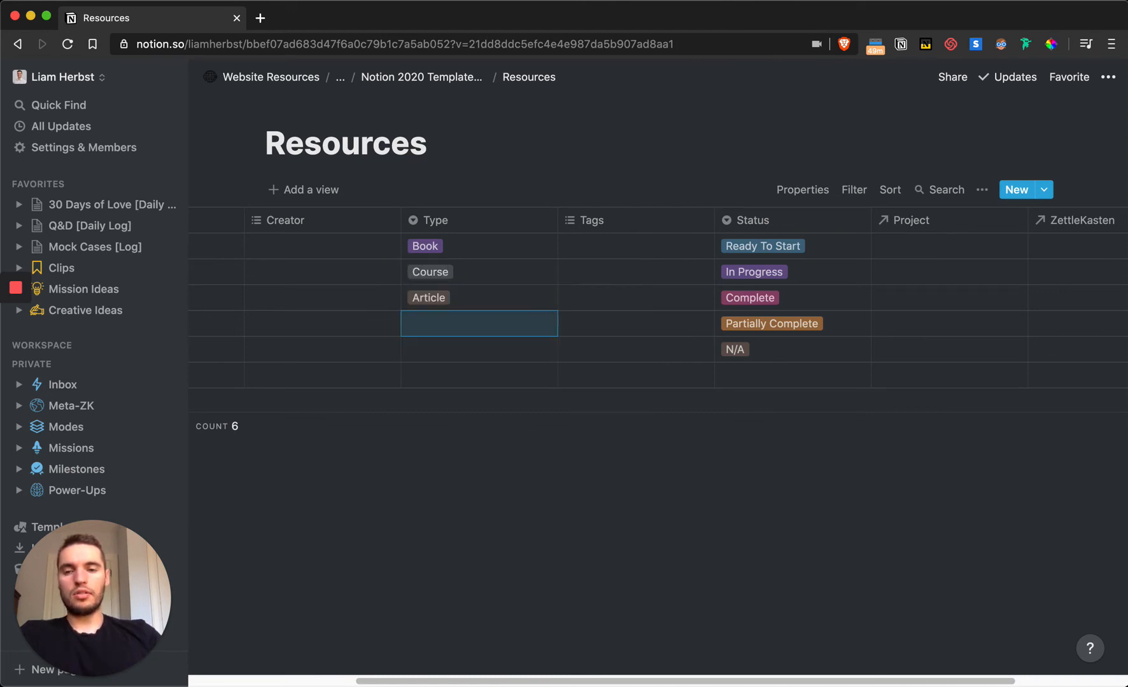
{"action": "type", "text": "Podcast"}
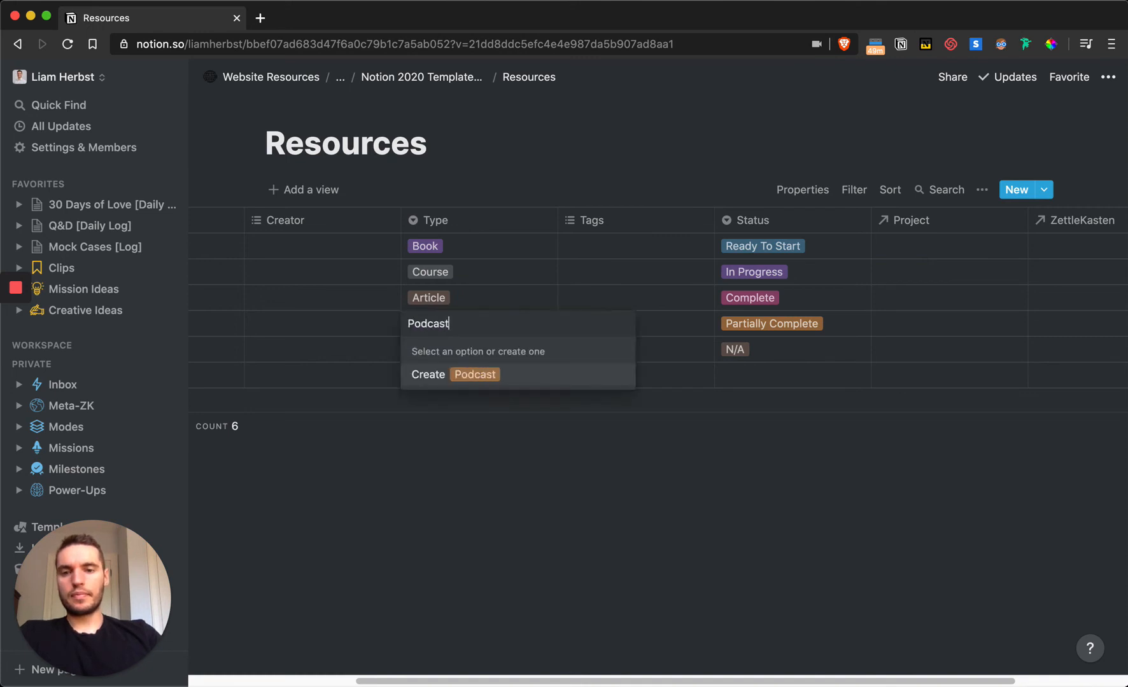
{"action": "key", "text": "Return"}
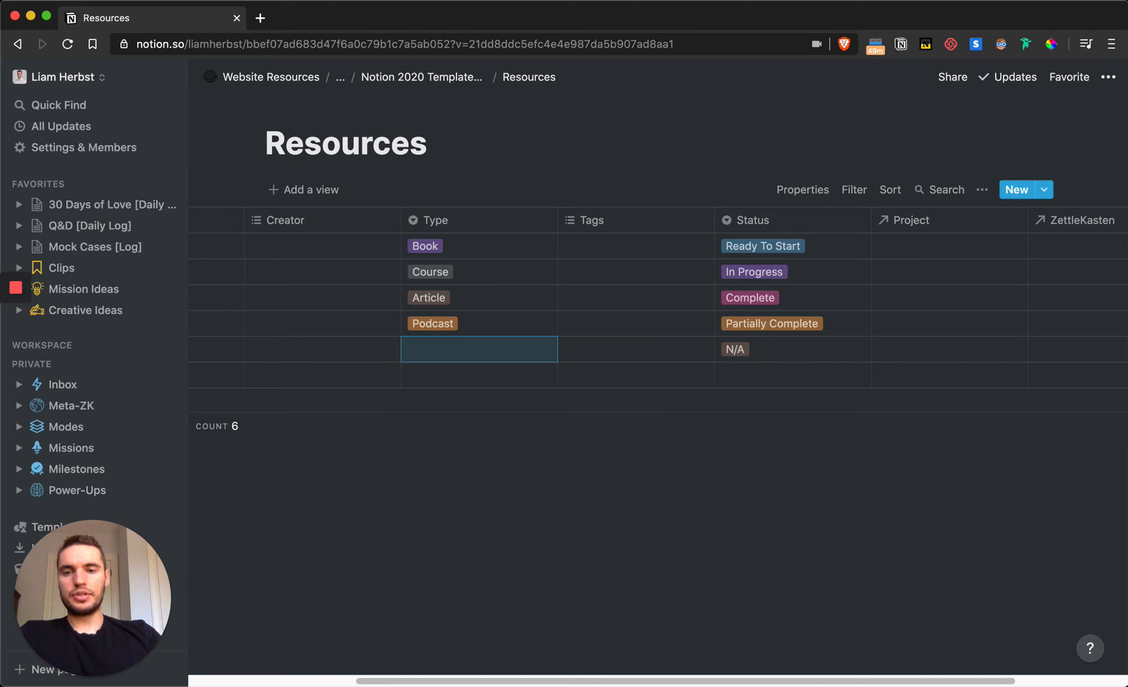
{"action": "type", "text": "Video"}
{"action": "key", "text": "Return"}
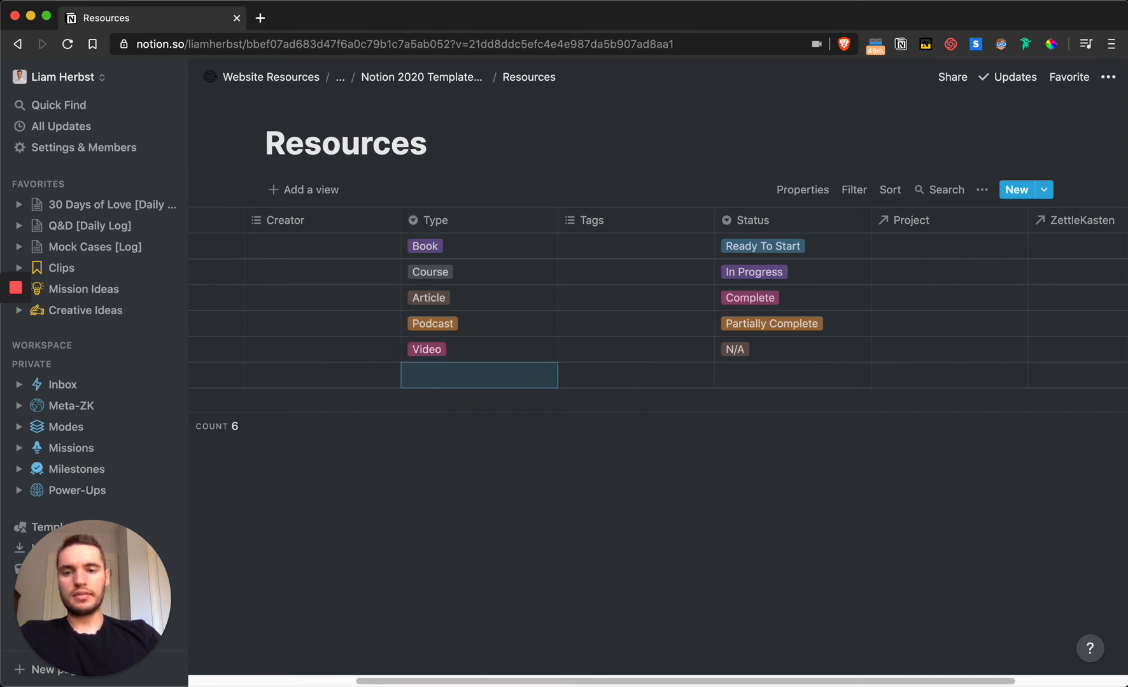
- Add a Select property named Value at the end of the Resources table
{"action": "scroll", "coordinate": [568, 310], "scroll_direction": "right", "scroll_amount": 2}
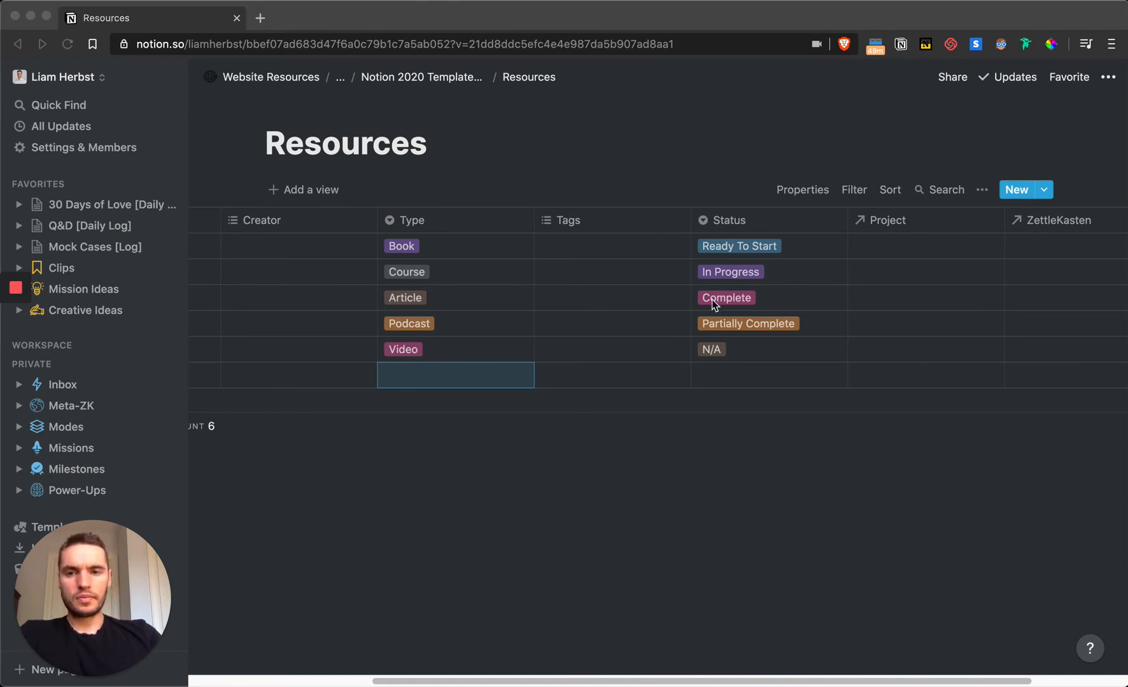
{"action": "scroll", "coordinate": [682, 293], "scroll_direction": "right", "scroll_amount": 5}
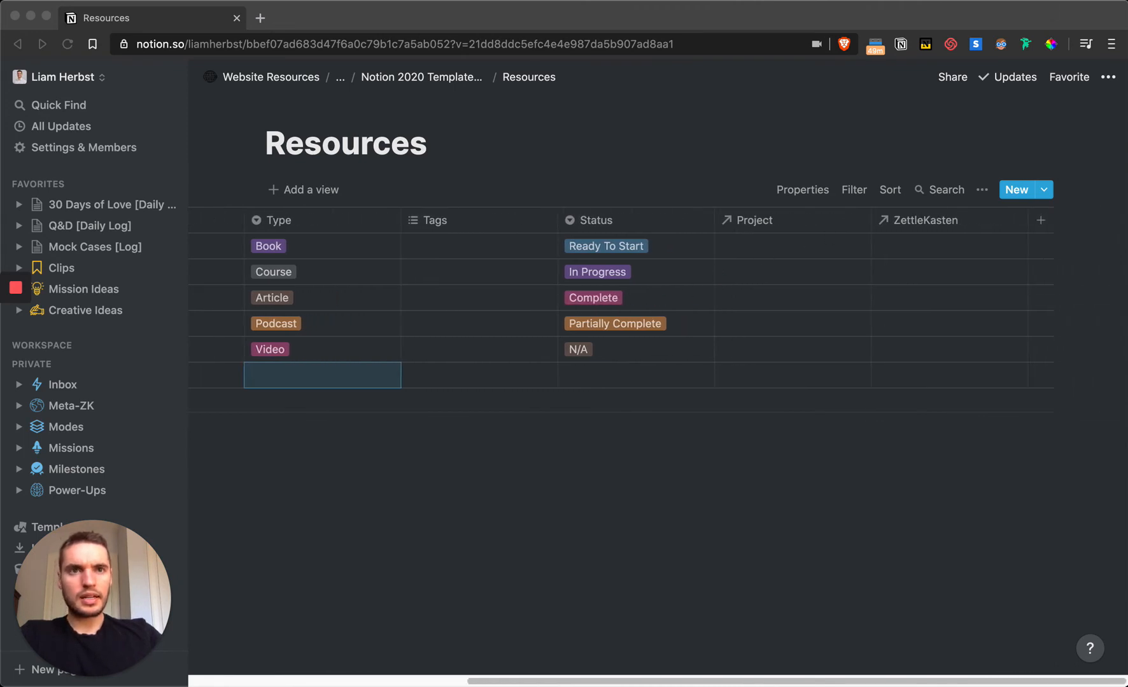
{"action": "left_click", "coordinate": [1036, 223]}
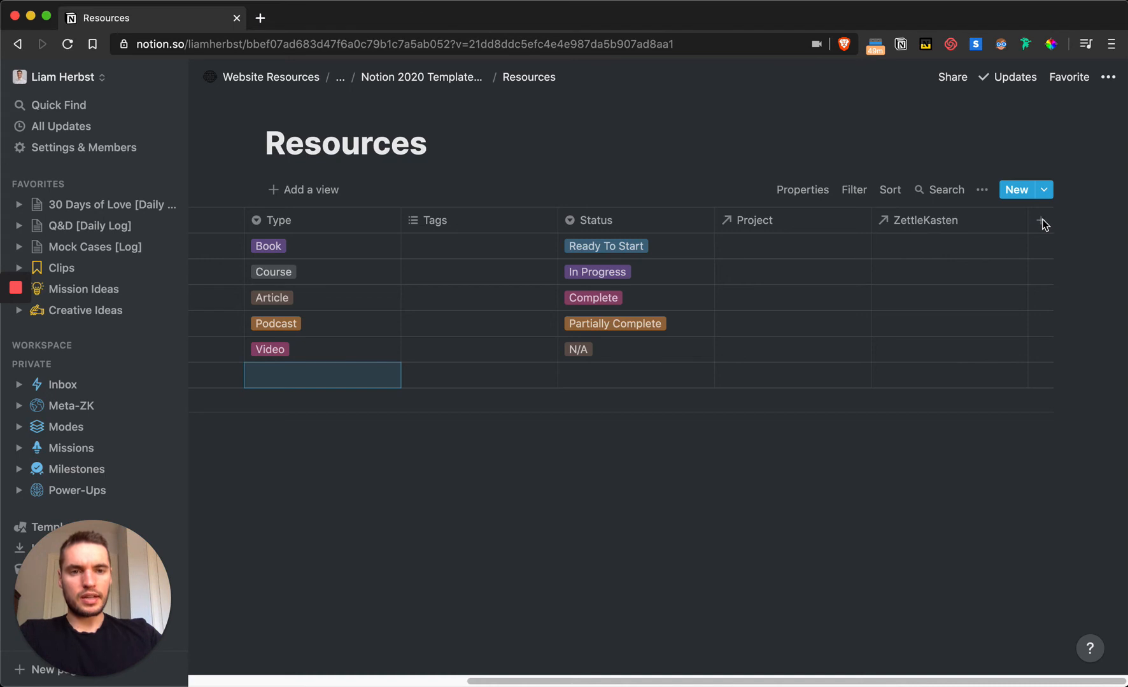
{"action": "left_click", "coordinate": [1042, 224]}
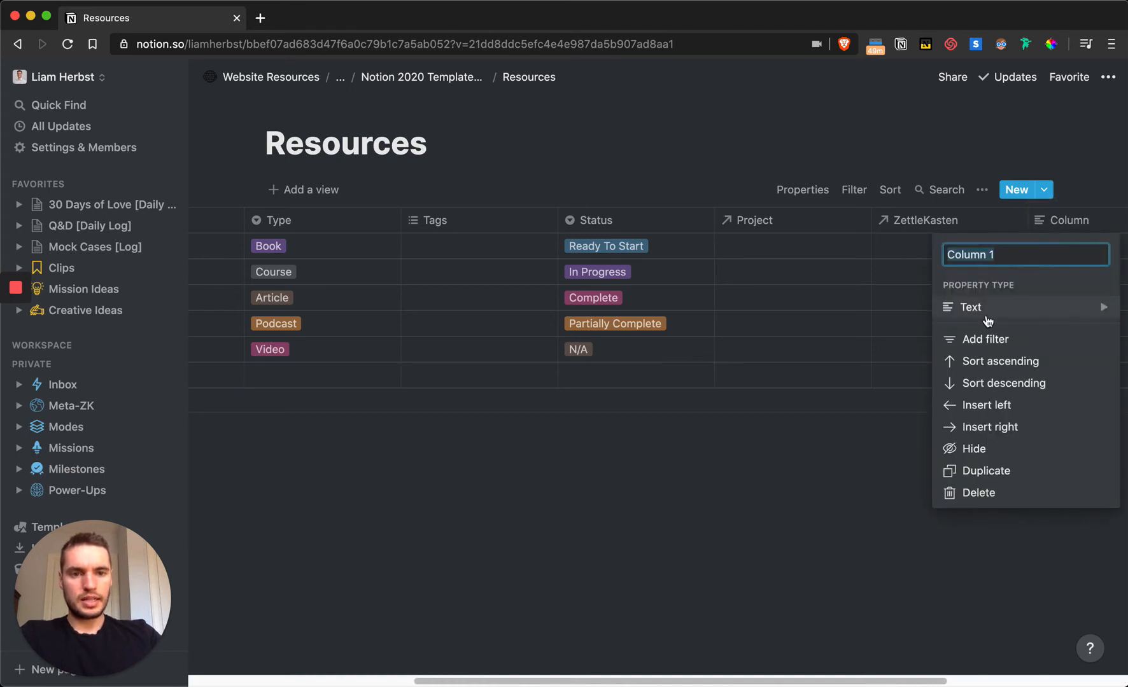
{"action": "left_click", "coordinate": [987, 312]}
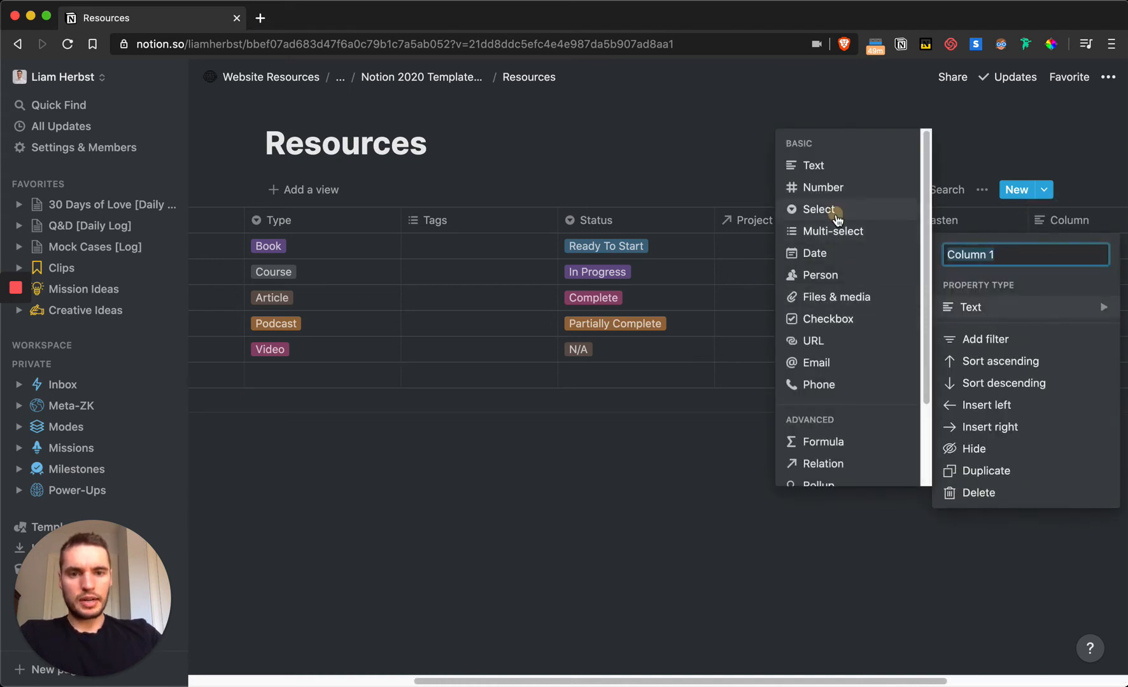
{"action": "key", "text": "Return"}
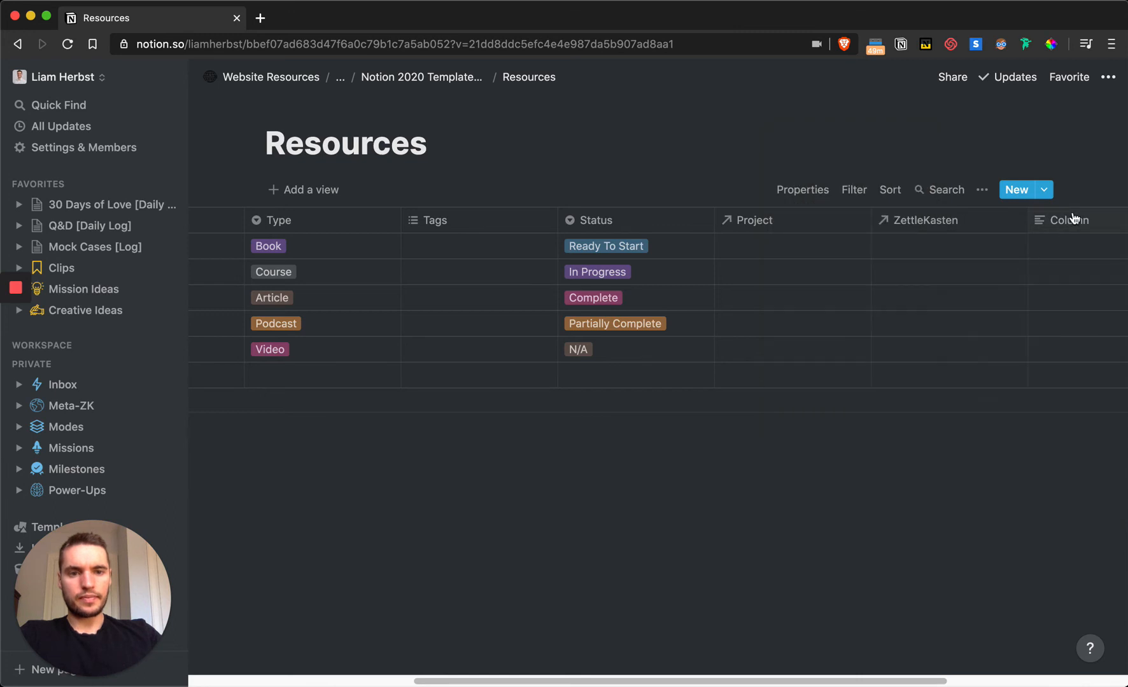
{"action": "scroll", "coordinate": [914, 223], "scroll_direction": "right", "scroll_amount": 3}
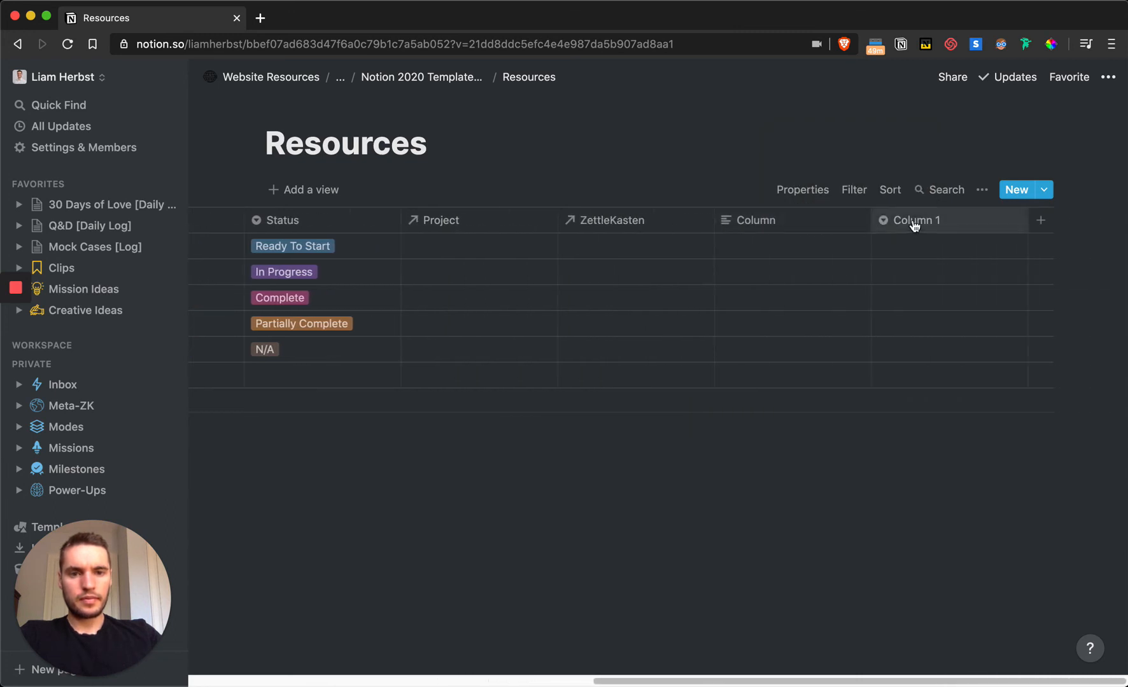
{"action": "left_click", "coordinate": [915, 221]}
{"action": "type", "text": "Valu"}
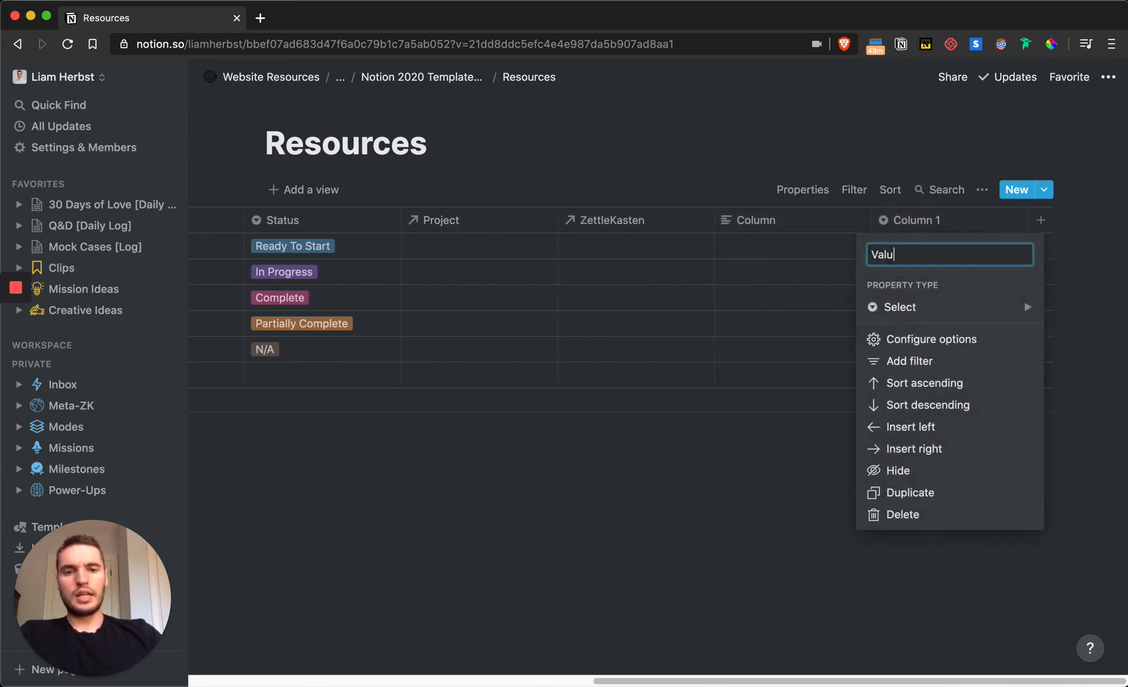
{"action": "type", "text": "e"}
{"action": "key", "text": "Return"}
- Create the Value options V1, V2, V3, V4 and V5 on the first five entries, one per row
{"action": "left_click", "coordinate": [925, 254]}
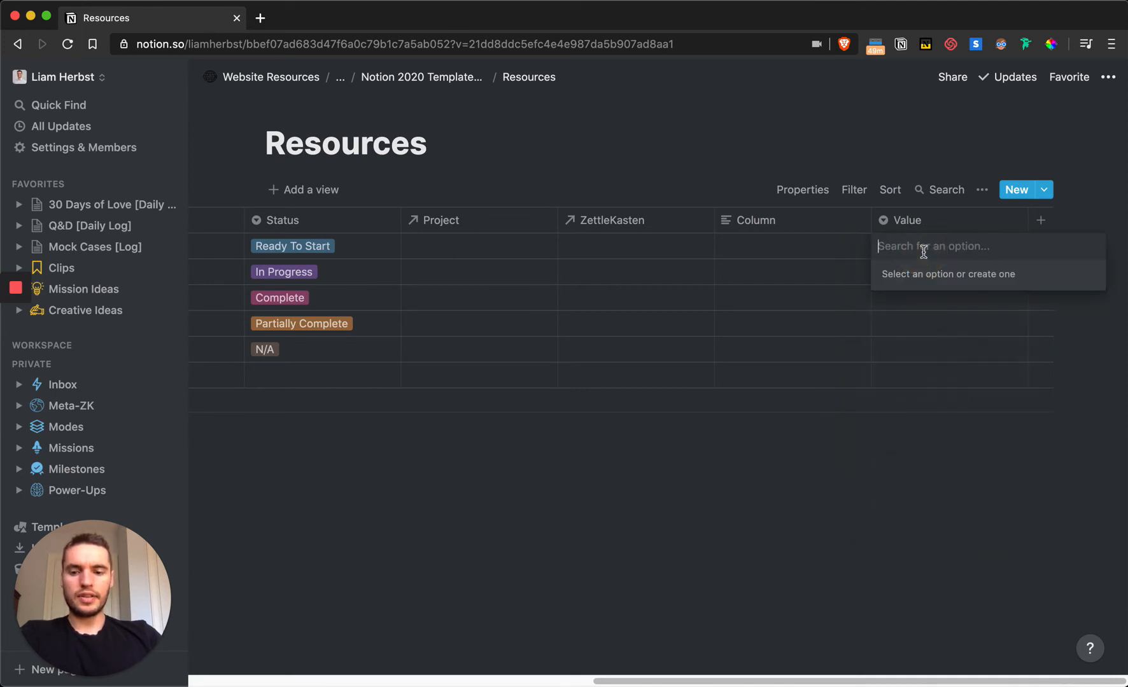
{"action": "type", "text": "V1"}
{"action": "key", "text": "Return"}
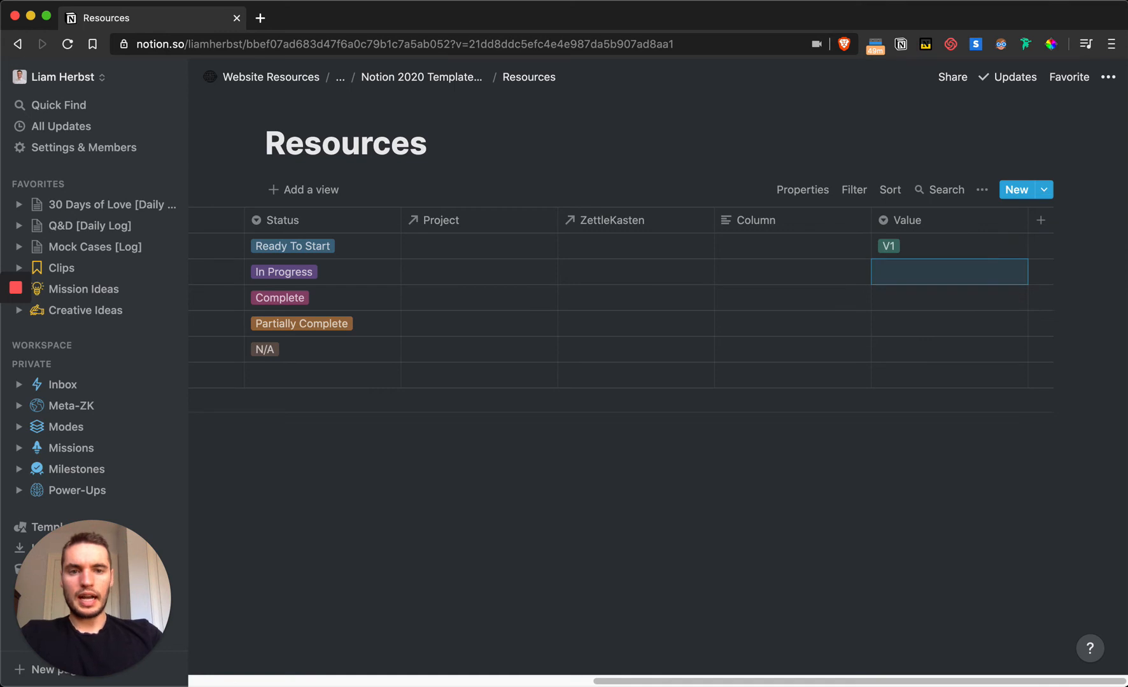
{"action": "type", "text": "V2"}
{"action": "key", "text": "Return"}
{"action": "type", "text": "V"}
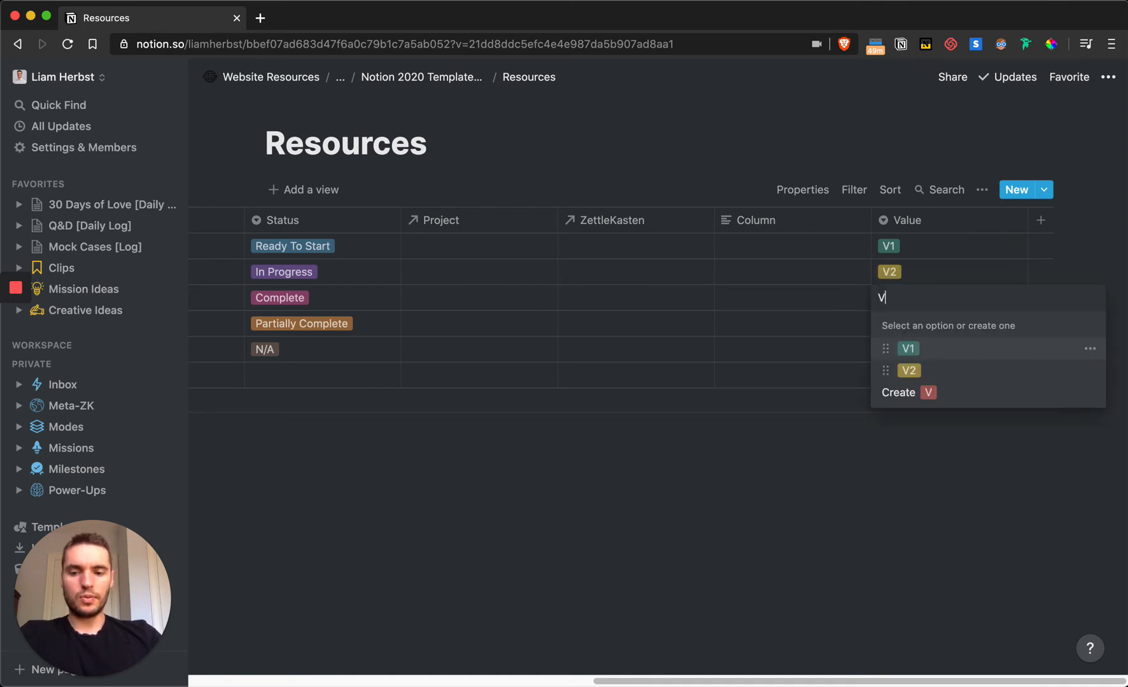
{"action": "type", "text": "3"}
{"action": "key", "text": "Return"}
{"action": "type", "text": "V4"}
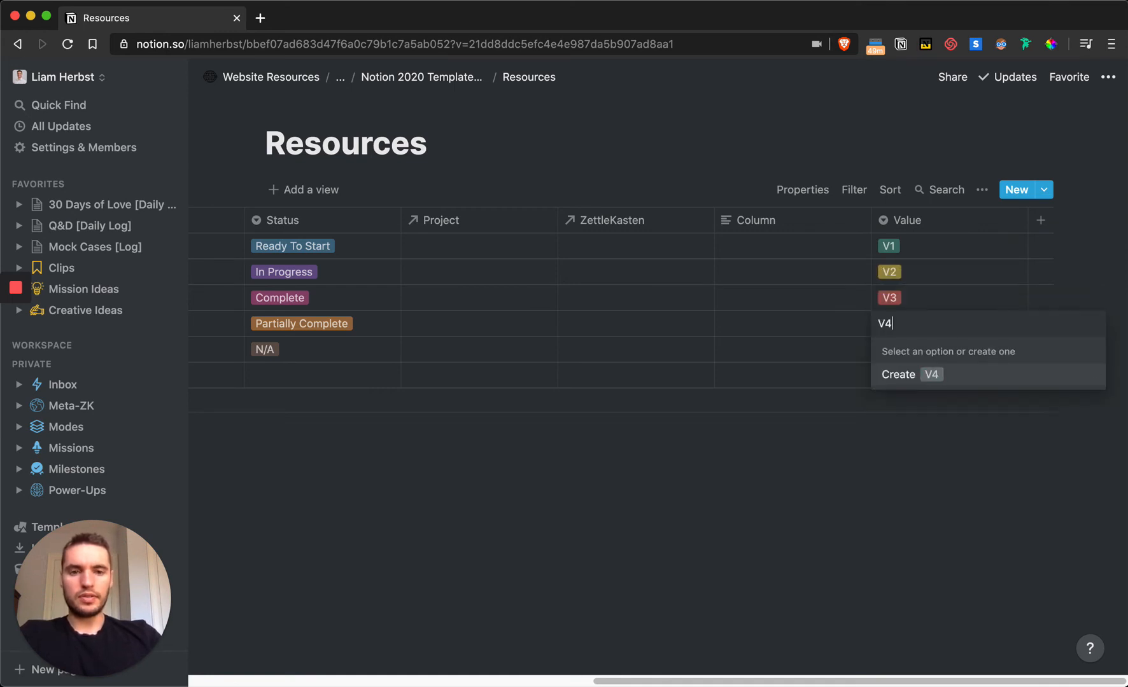
{"action": "key", "text": "Return"}
{"action": "type", "text": "V5"}
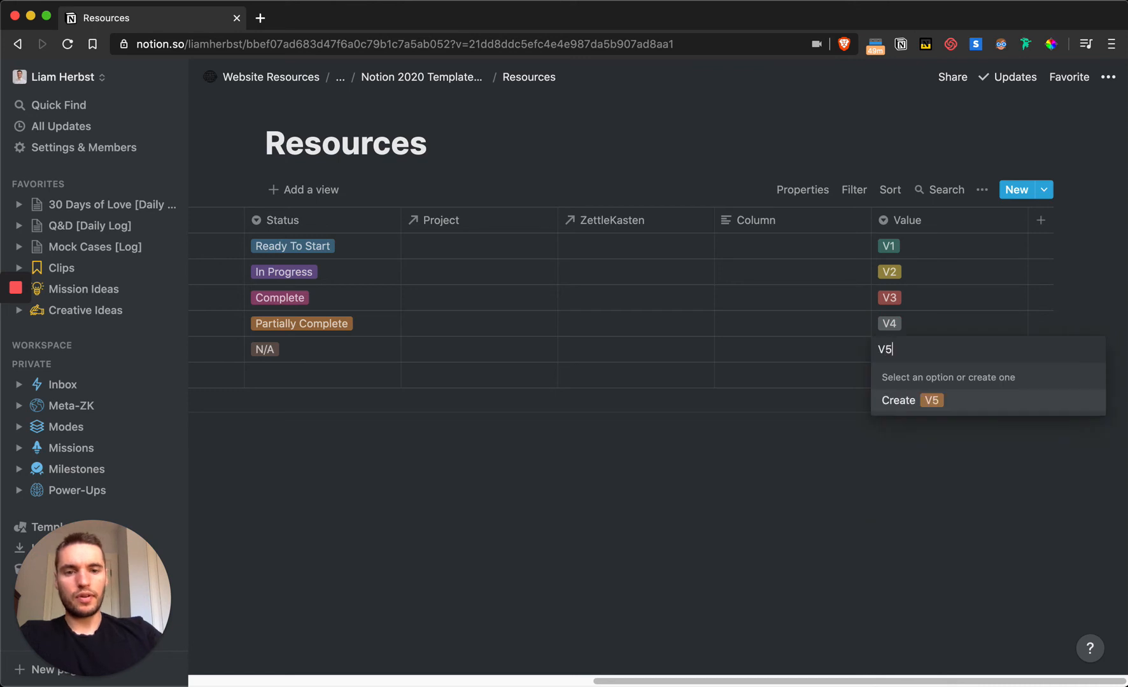
{"action": "key", "text": "Return"}
{"action": "type", "text": "s"}
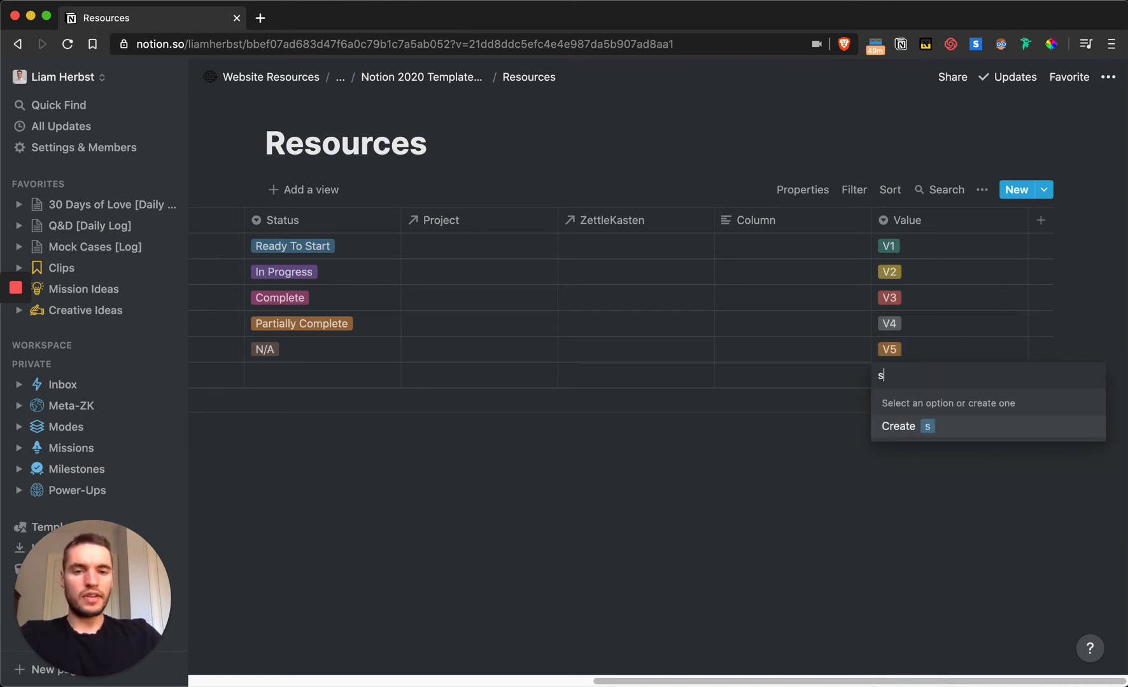
{"action": "key", "text": "BackSpace"}
{"action": "left_click", "coordinate": [822, 363]}
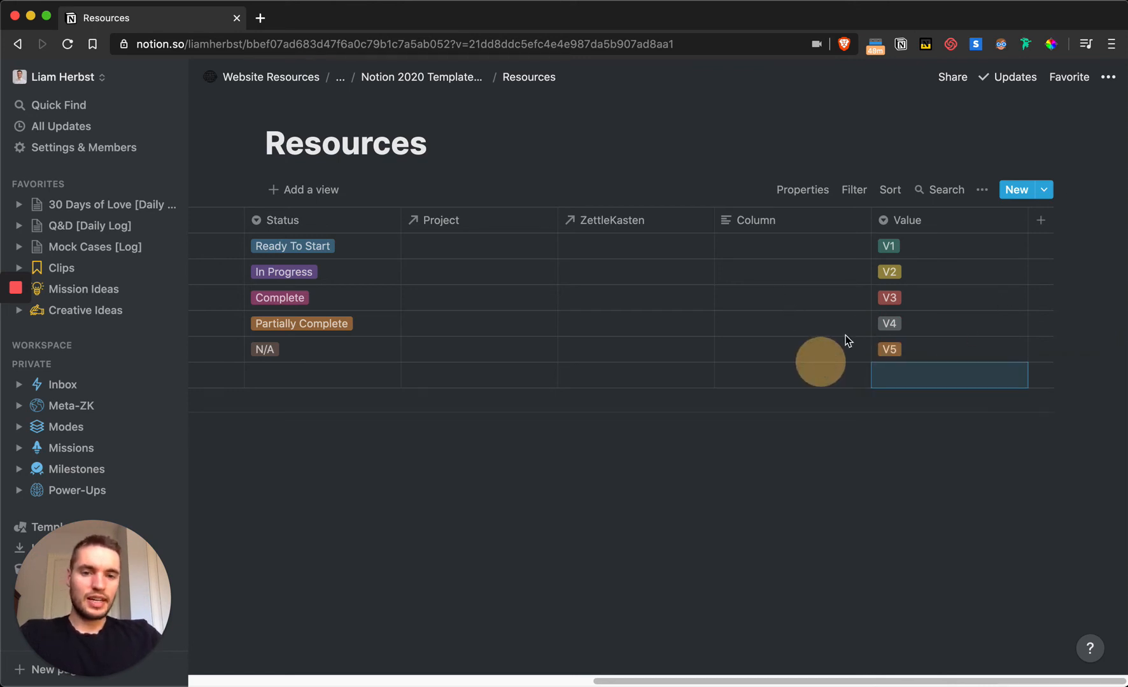
- Rename the Value options V1 and V2 to 1/5 and 2/5
{"action": "left_click", "coordinate": [896, 253]}
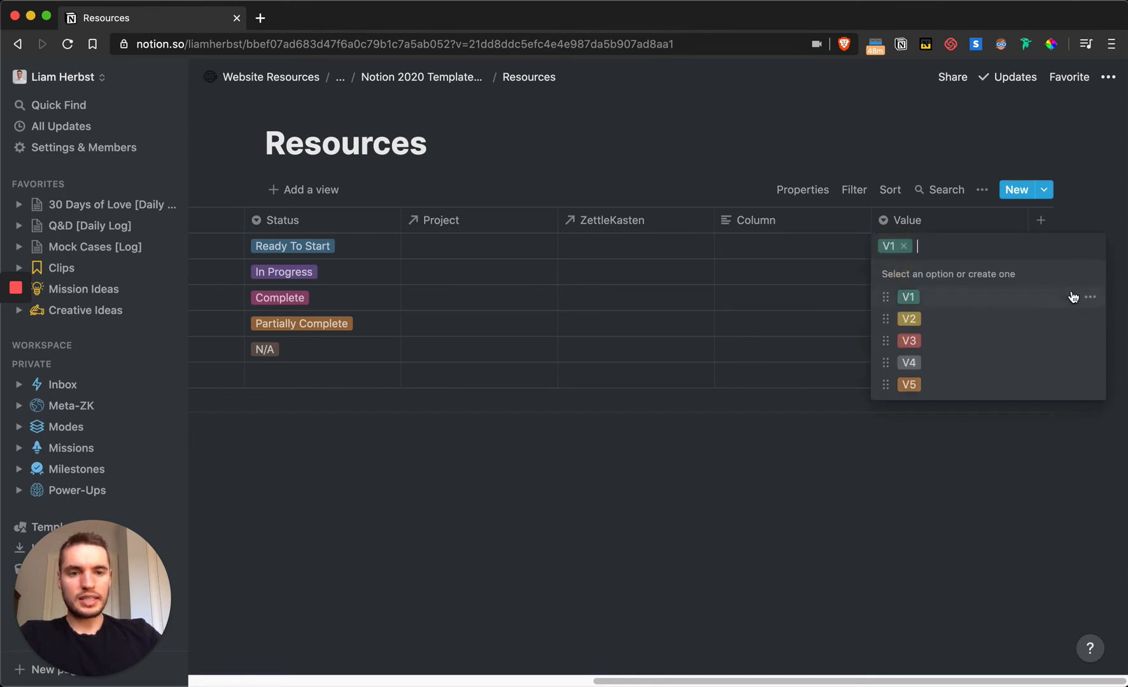
{"action": "left_click", "coordinate": [1090, 297]}
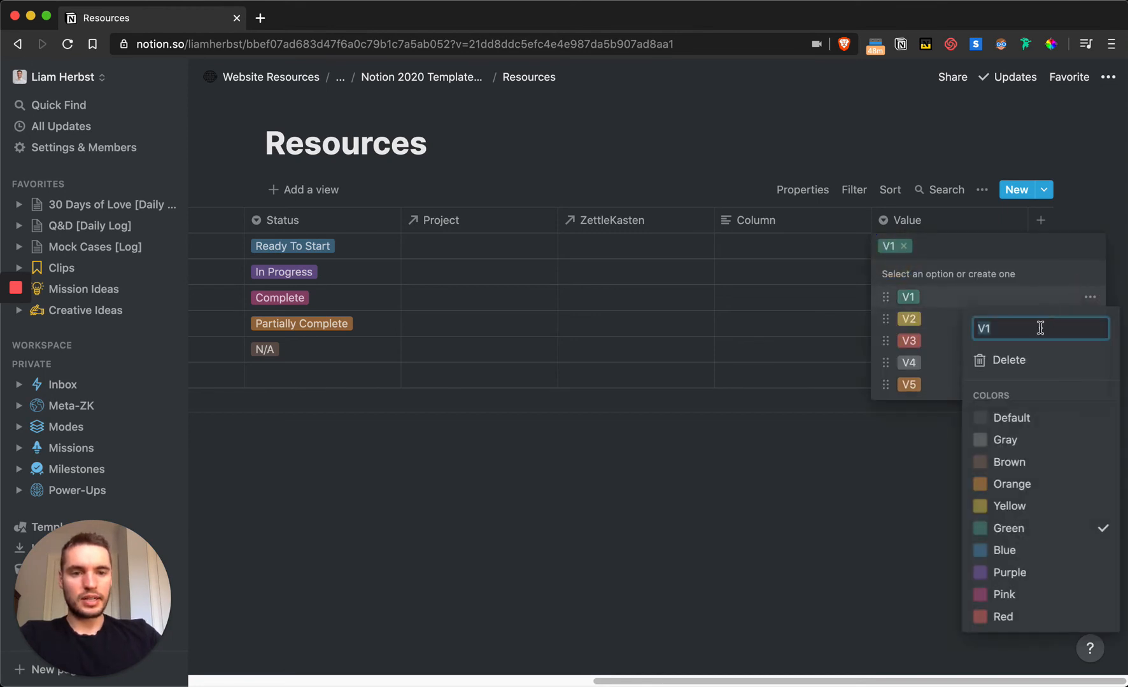
{"action": "type", "text": "1/5"}
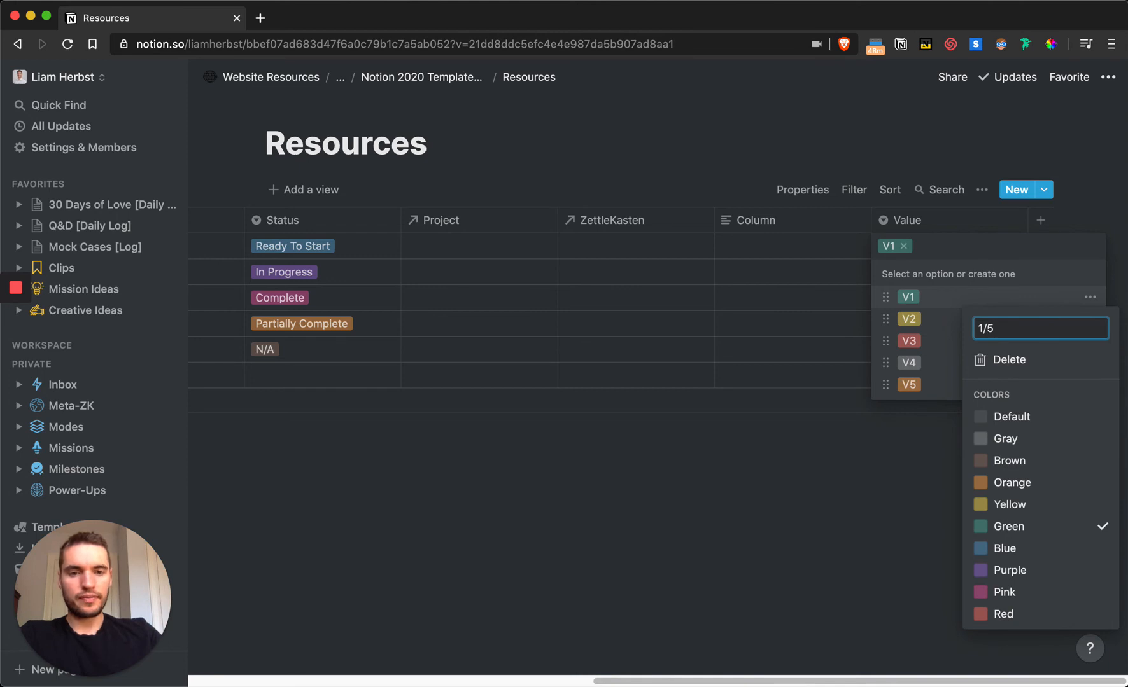
{"action": "key", "text": "Return"}
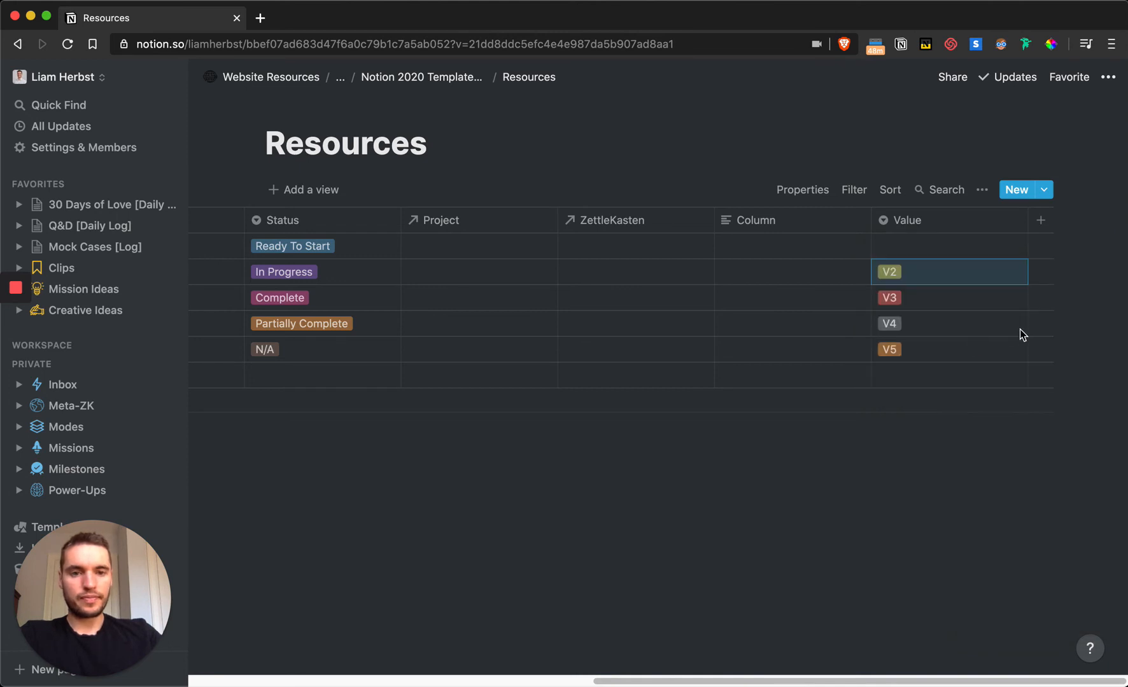
{"action": "left_click", "coordinate": [942, 278]}
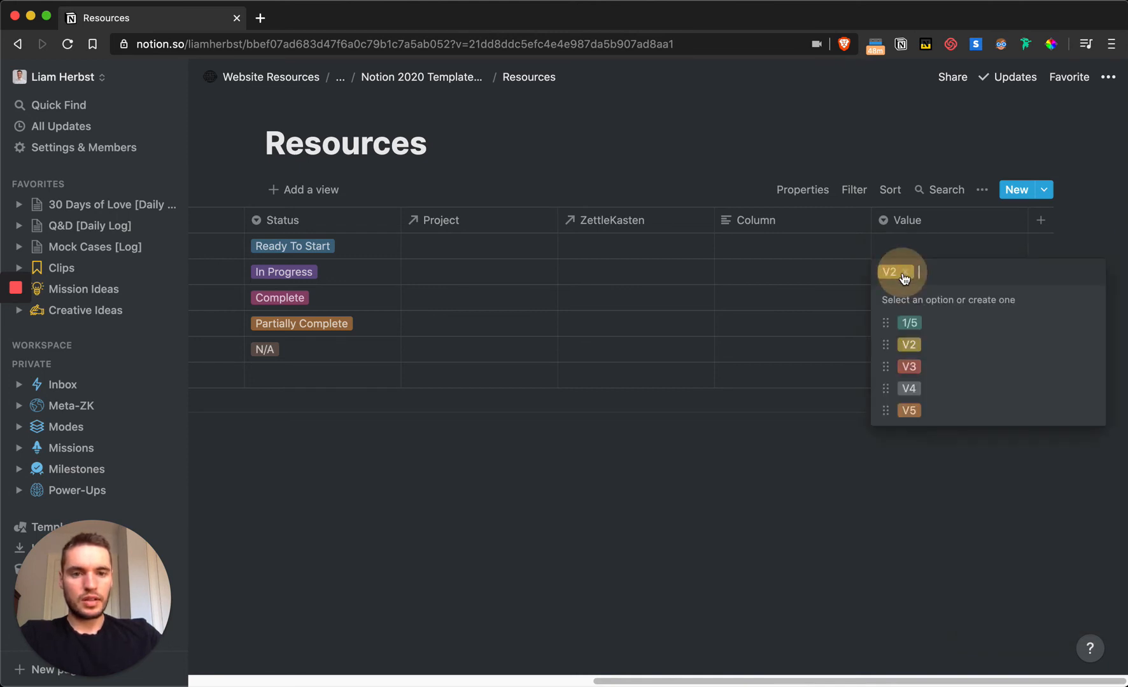
{"action": "left_click", "coordinate": [1090, 345]}
{"action": "type", "text": "2/5"}
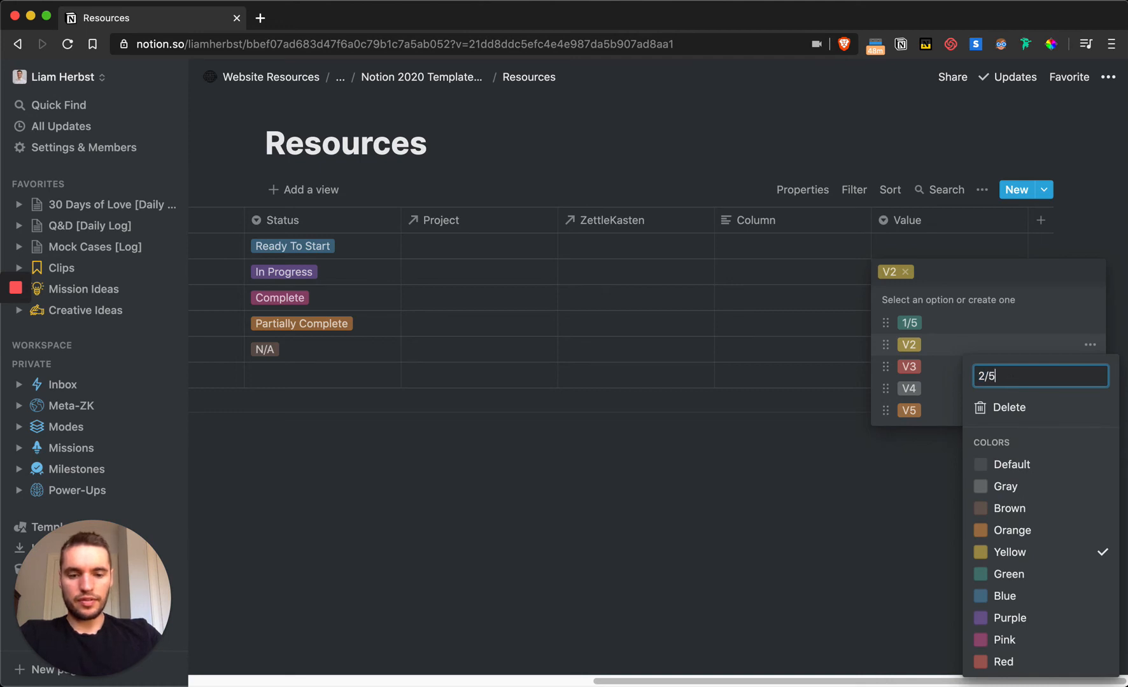
{"action": "key", "text": "Return"}
- Rename the Value options V3 and V4 to 3/5 and 4/5
{"action": "left_click", "coordinate": [1012, 303]}
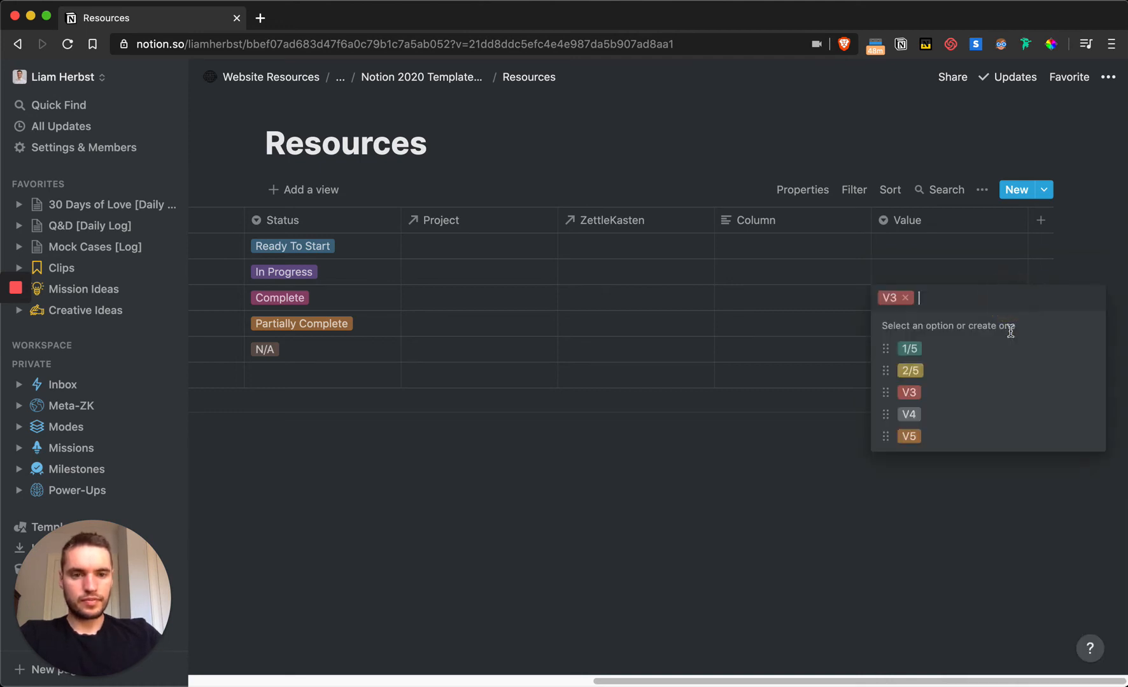
{"action": "left_click", "coordinate": [1087, 393]}
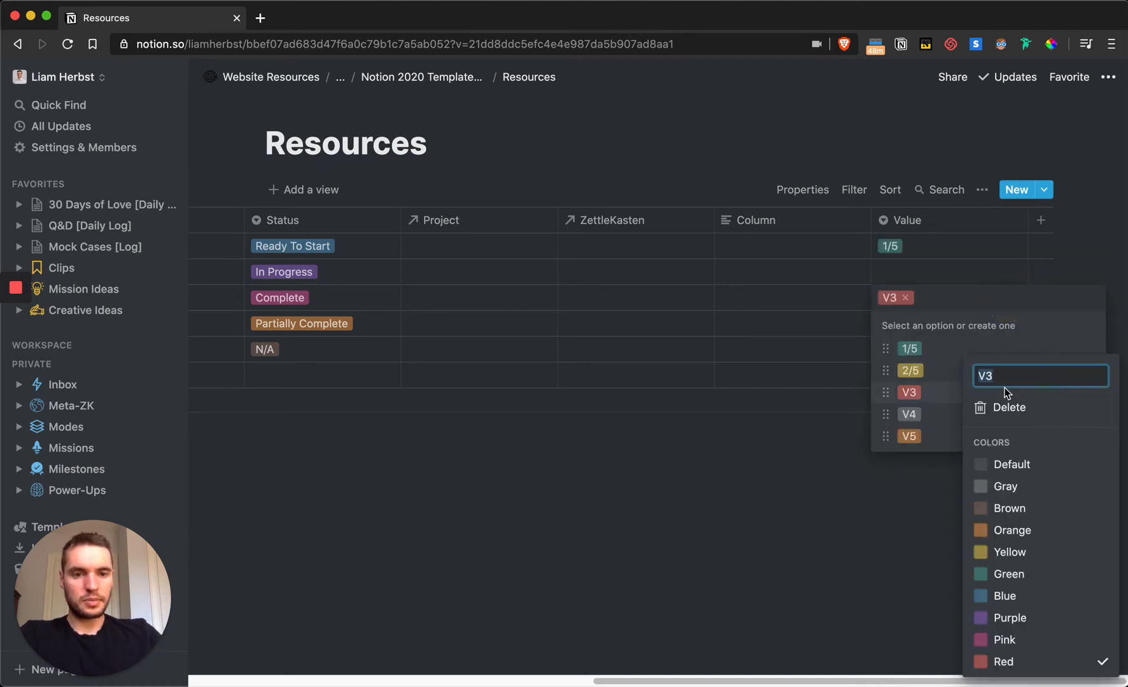
{"action": "type", "text": "3/5"}
{"action": "key", "text": "Return"}
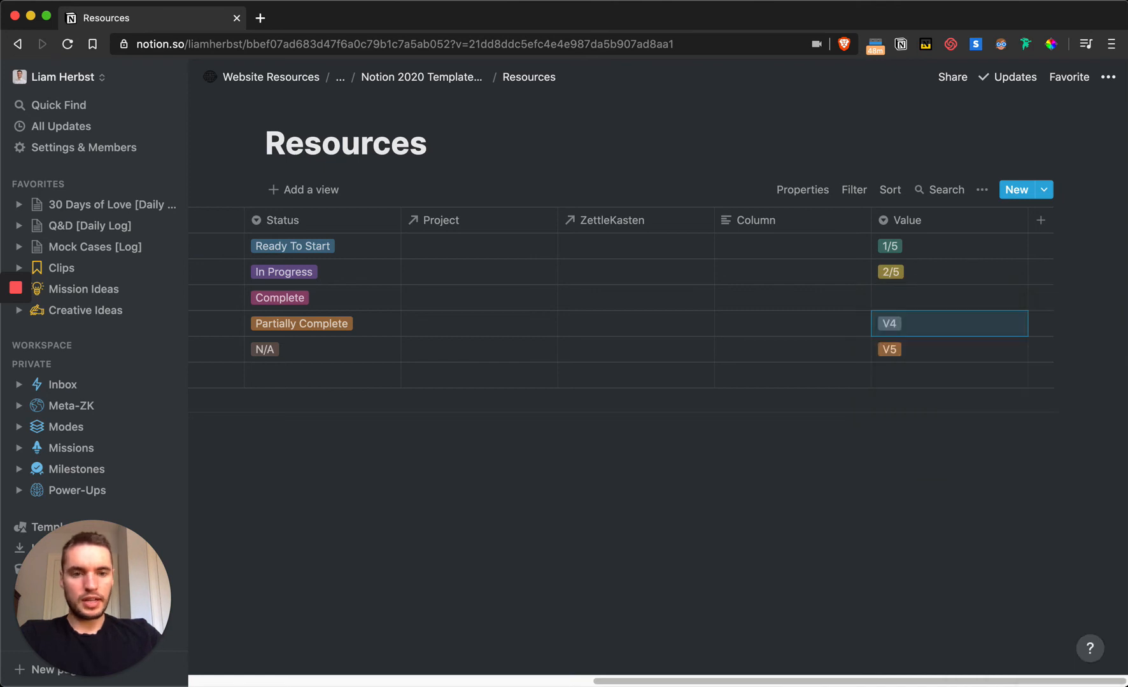
{"action": "left_click", "coordinate": [1013, 325]}
{"action": "left_click", "coordinate": [1088, 439]}
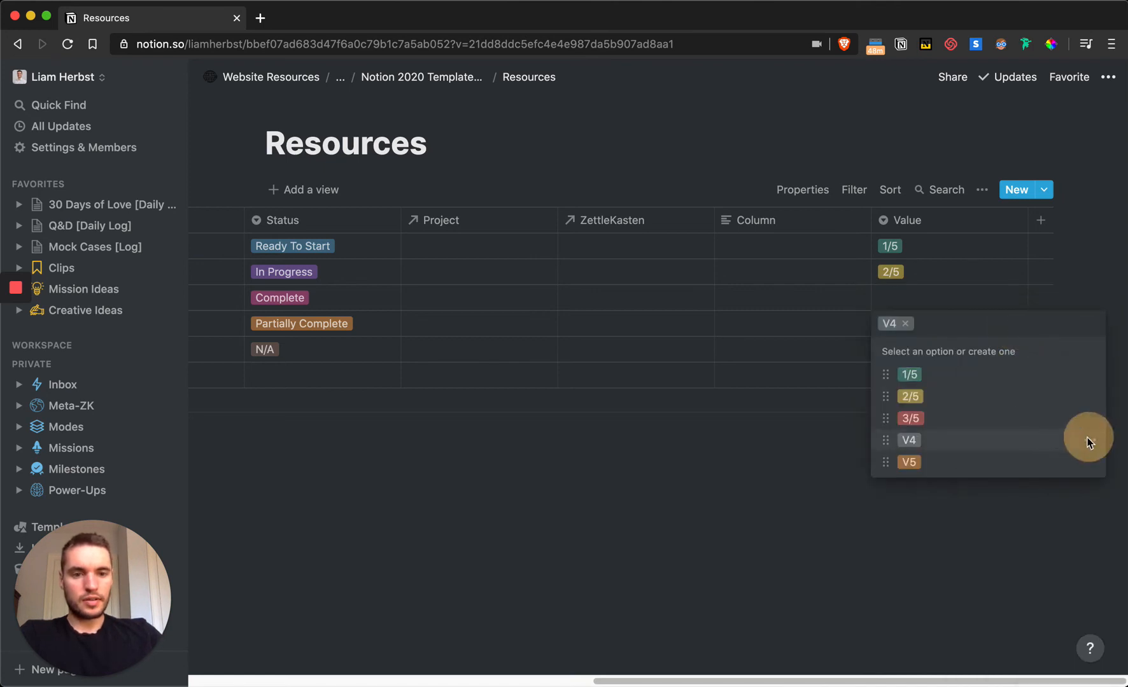
{"action": "type", "text": "4/5"}
{"action": "key", "text": "Return"}
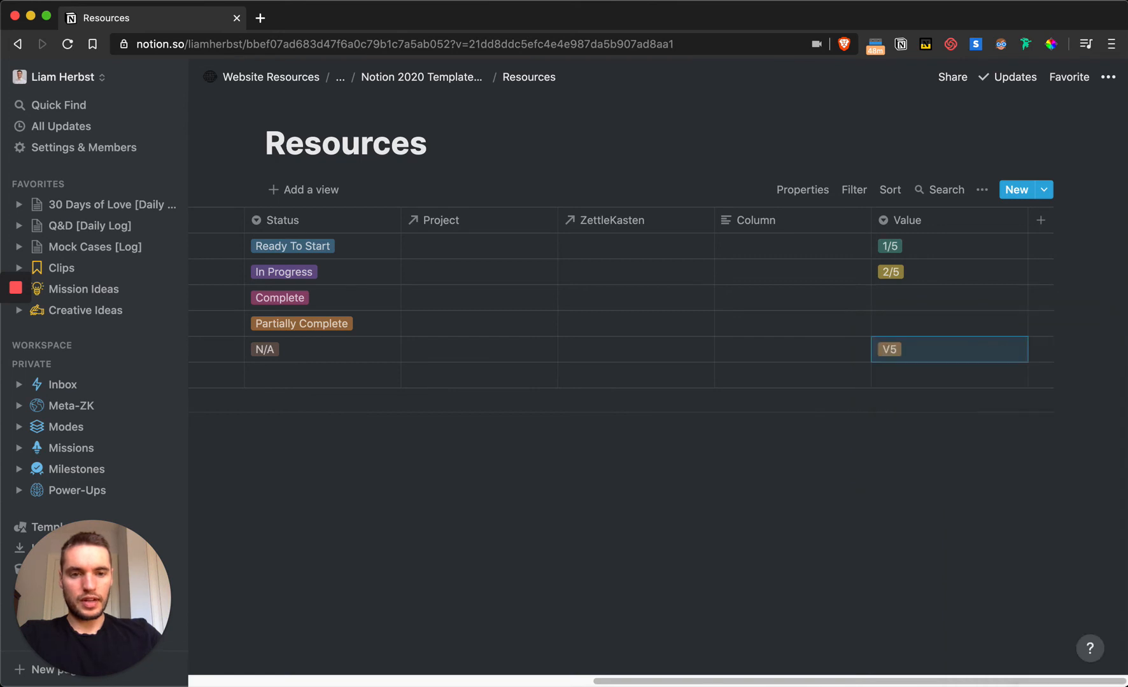
- Rename the Value option V5 to 5/5 and move the Value column between Status and Project
{"action": "left_click", "coordinate": [1000, 350]}
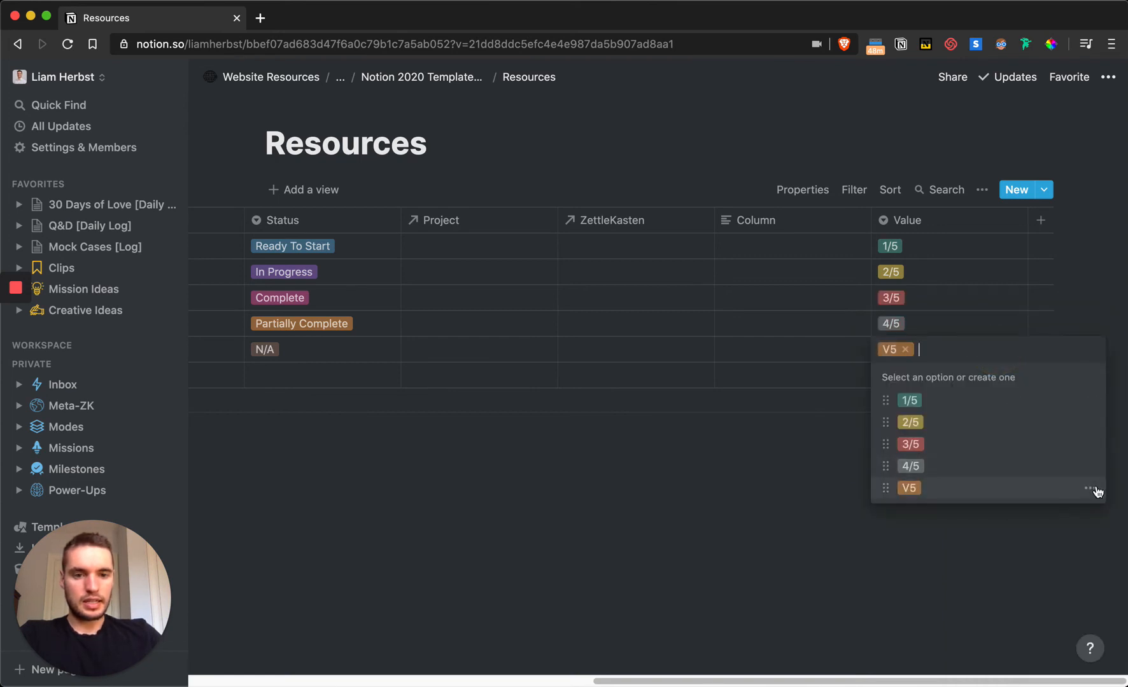
{"action": "left_click", "coordinate": [1089, 489]}
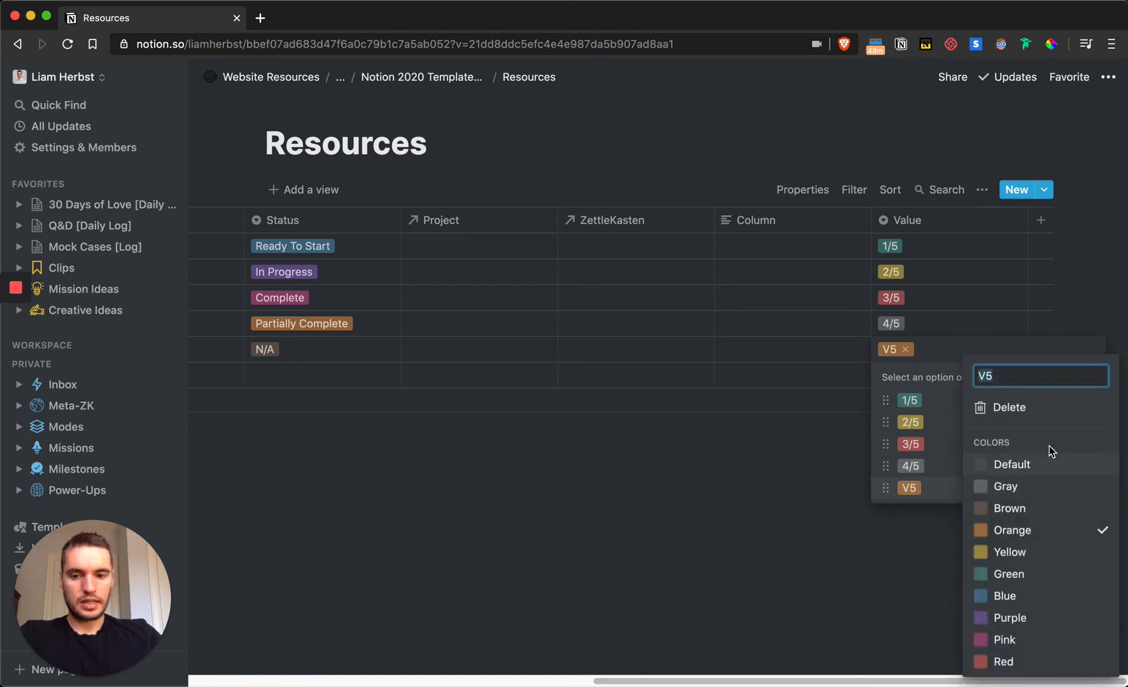
{"action": "type", "text": "5/5"}
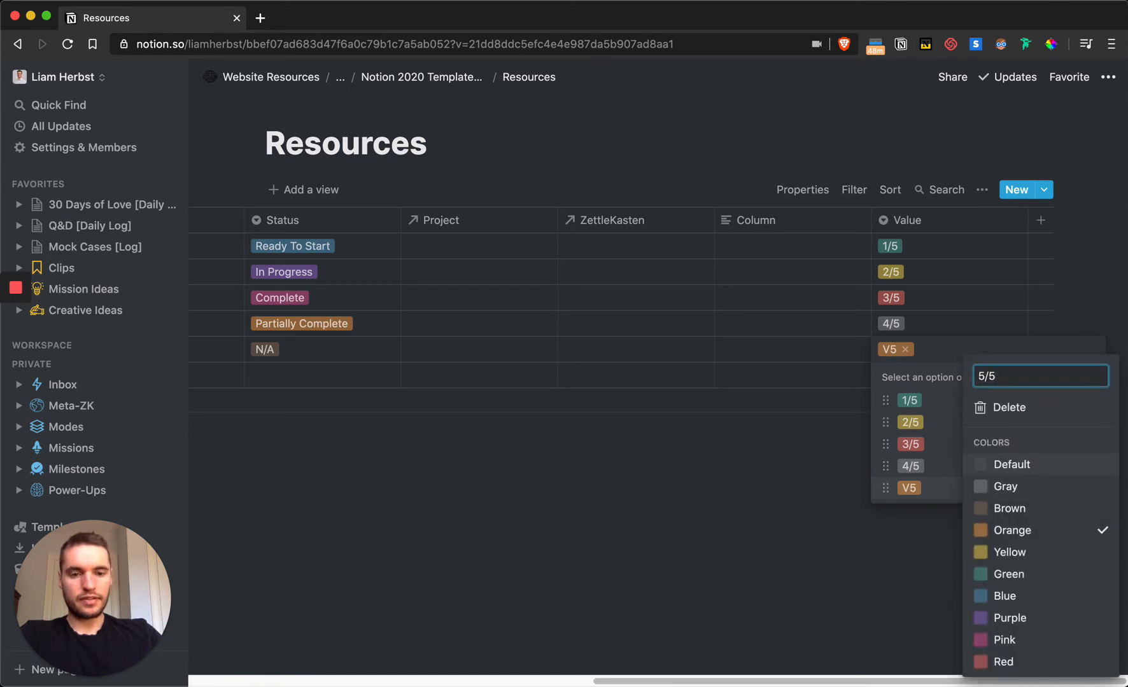
{"action": "key", "text": "Escape"}
{"action": "left_click", "coordinate": [914, 347]}
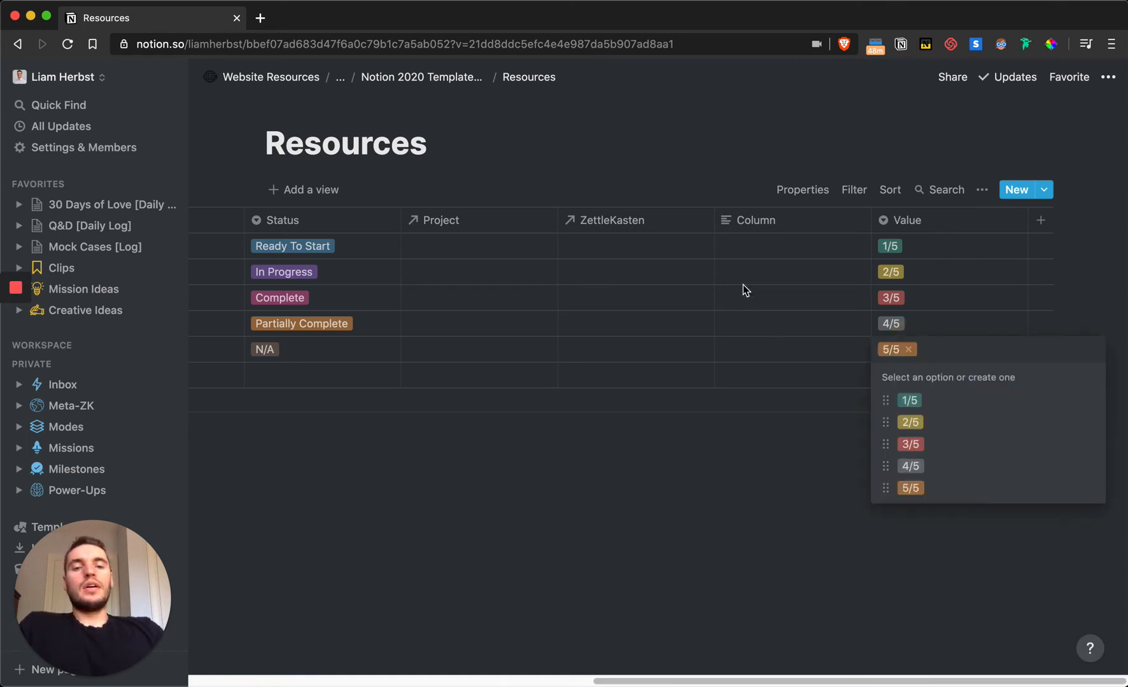
{"action": "left_click", "coordinate": [743, 148]}
{"action": "left_click_drag", "start_coordinate": [917, 220], "coordinate": [437, 221]}
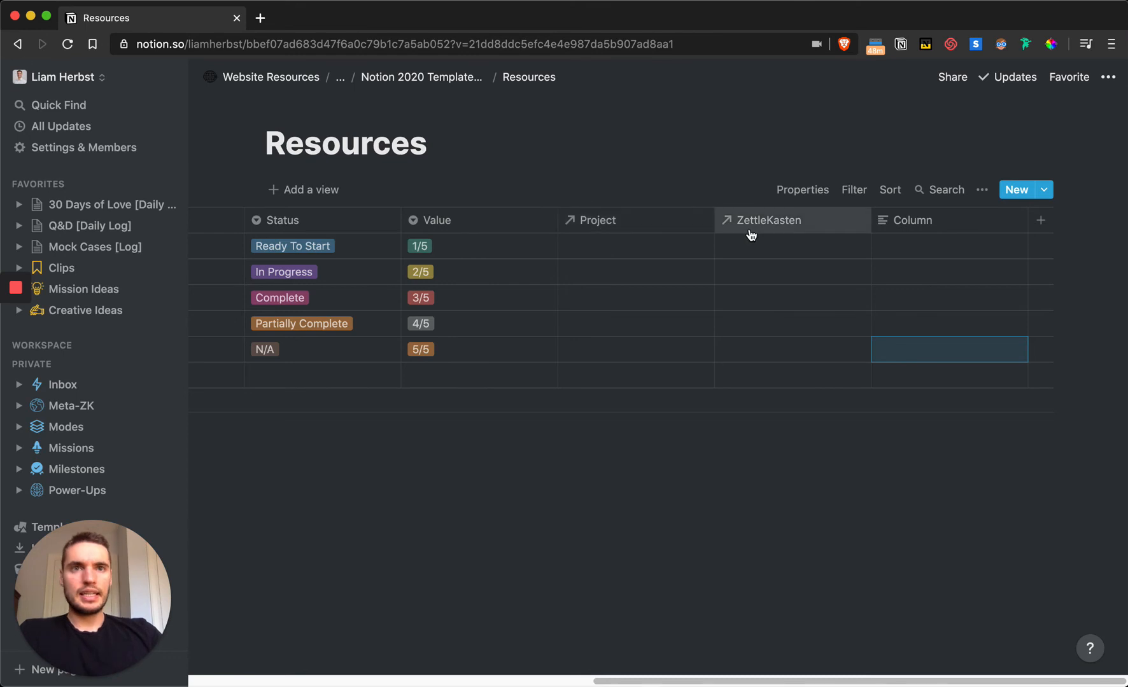
- Rename the unnamed text column to Key Takeaway and place it between Value and Project
{"action": "left_click", "coordinate": [978, 219]}
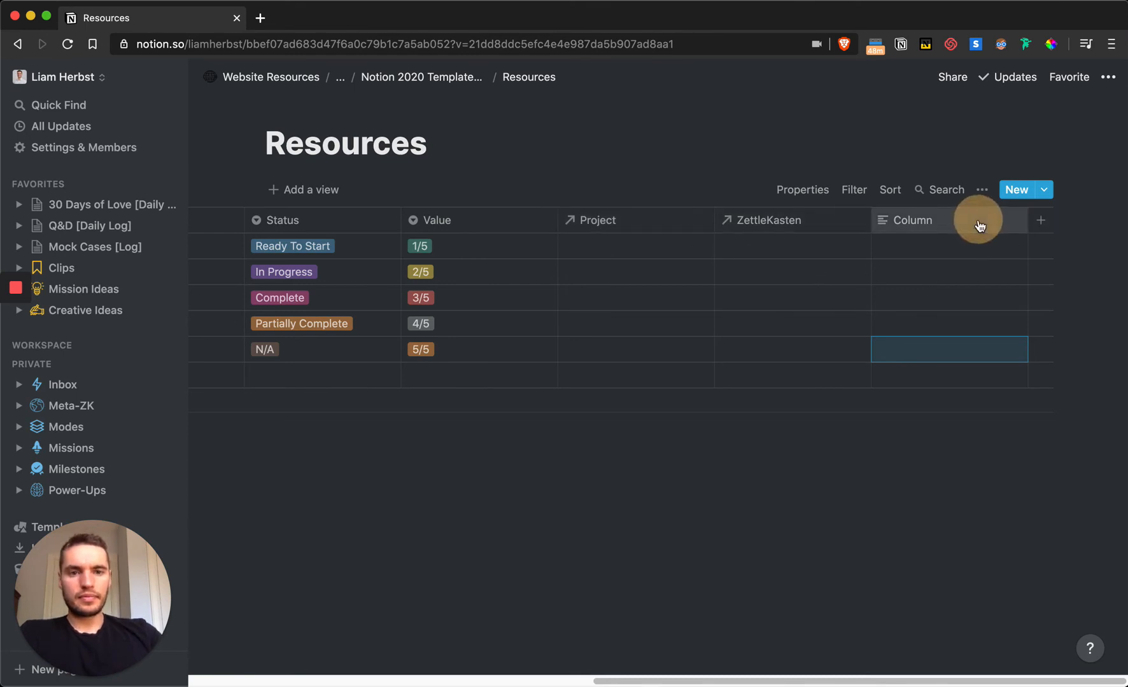
{"action": "type", "text": "Key TAkeaway"}
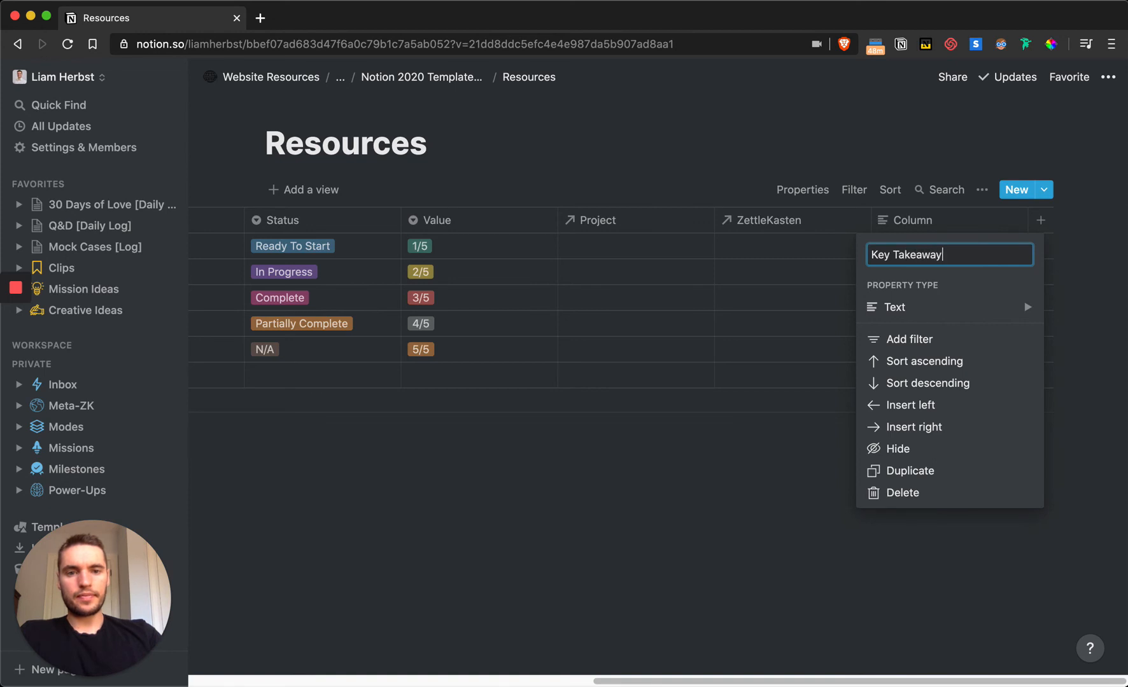
{"action": "key", "text": "Return"}
{"action": "left_click_drag", "start_coordinate": [977, 220], "coordinate": [671, 228]}
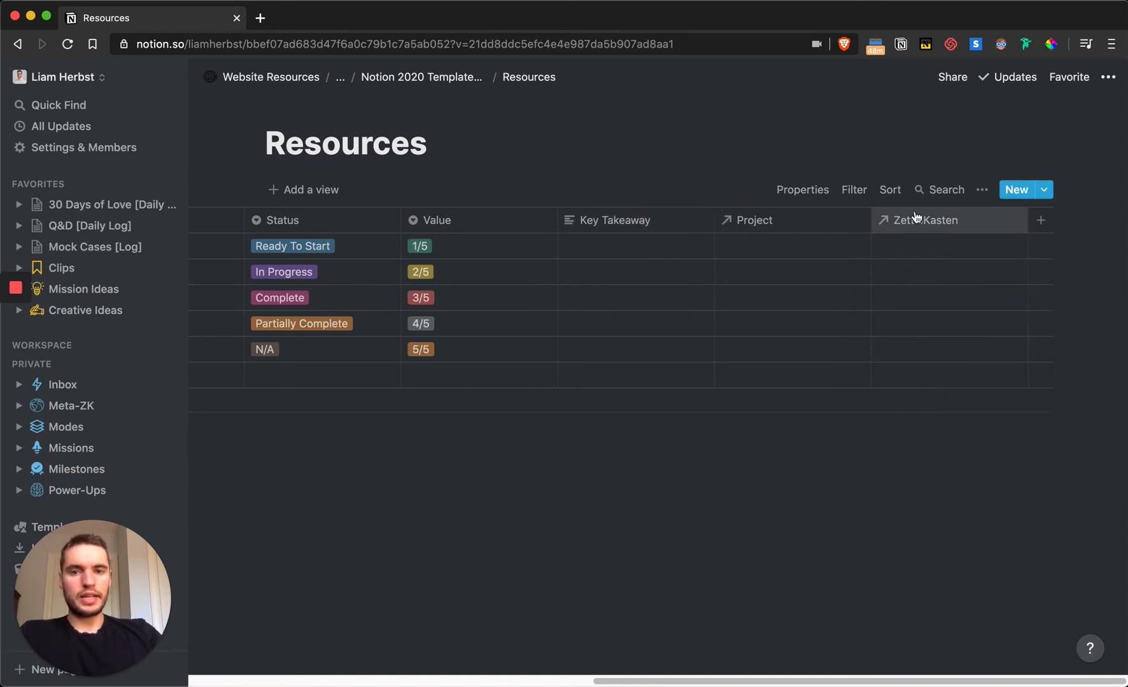
- Add a Date property named Completed and place it between Key Takeaway and Project
{"action": "left_click", "coordinate": [1039, 224]}
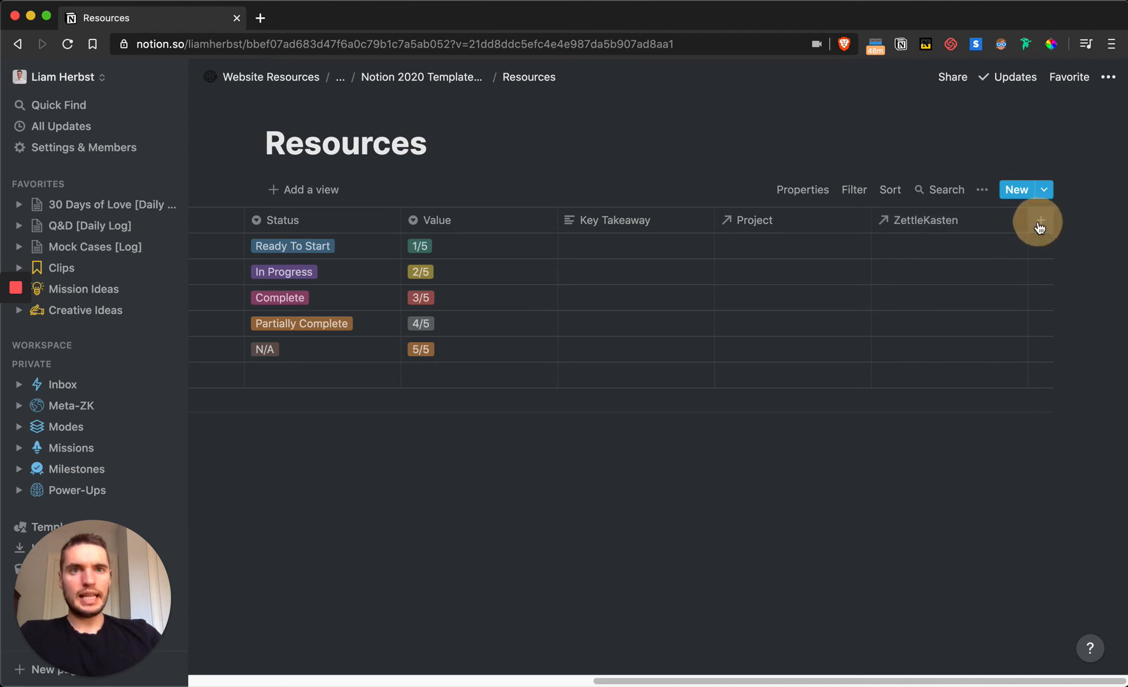
{"action": "type", "text": "Completed"}
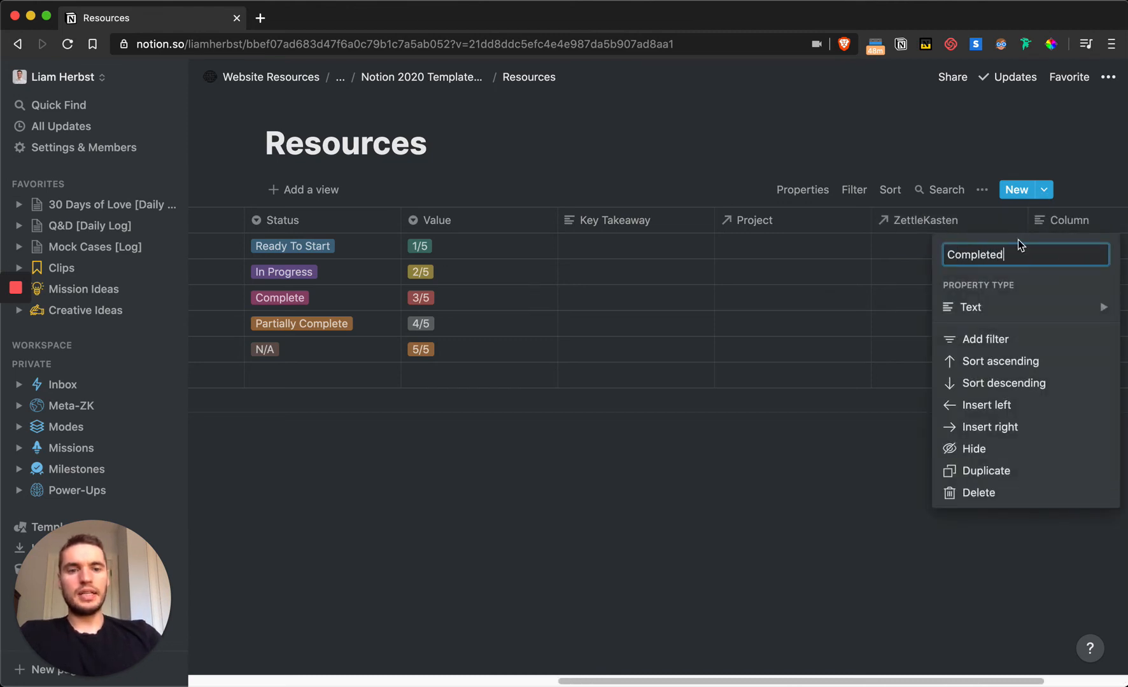
{"action": "left_click", "coordinate": [970, 307]}
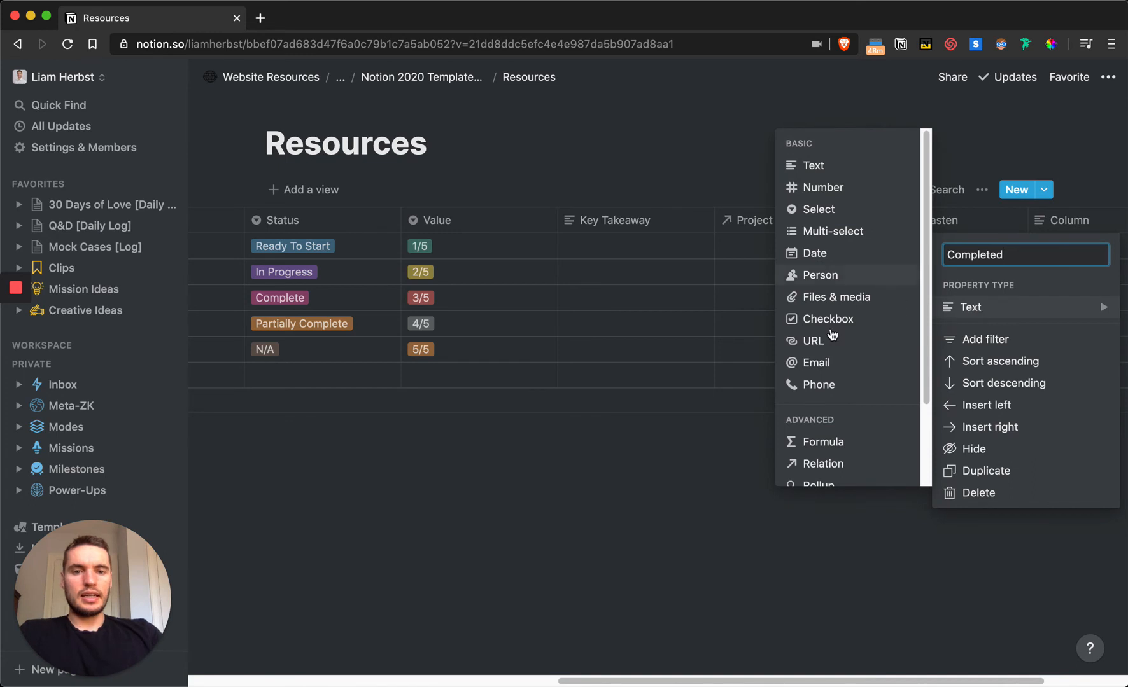
{"action": "left_click", "coordinate": [891, 252]}
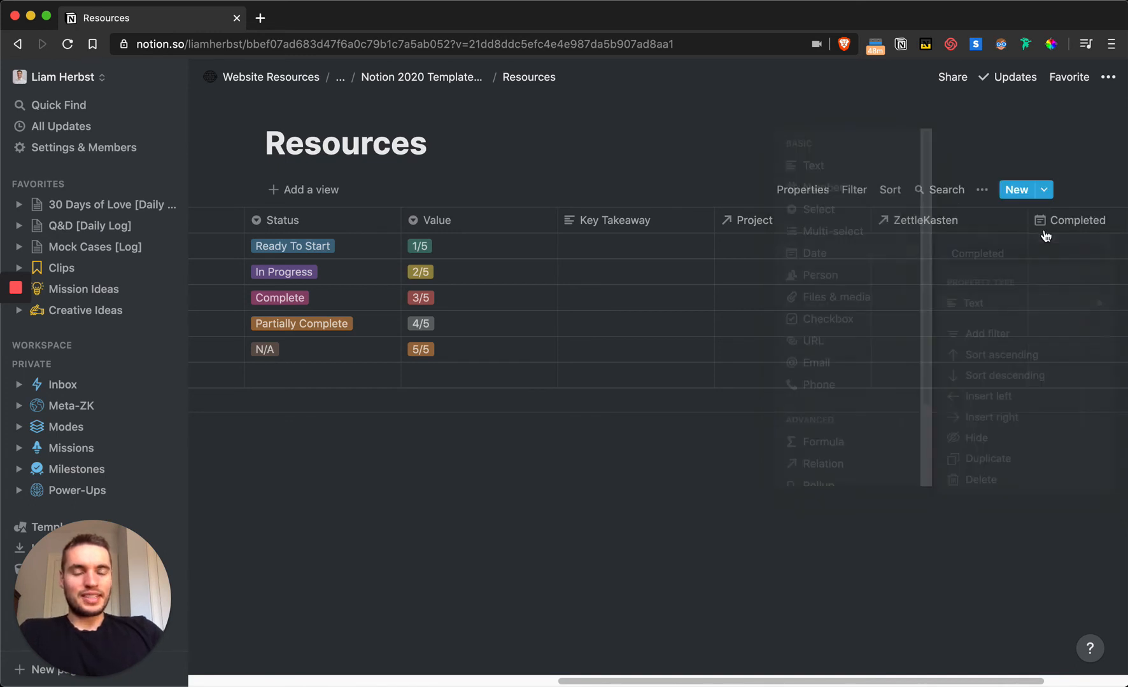
{"action": "left_click_drag", "start_coordinate": [1071, 224], "coordinate": [713, 225]}
- Add a URL-type property named URL at the end of the Resources table
{"action": "scroll", "coordinate": [921, 250], "scroll_direction": "right", "scroll_amount": 5}
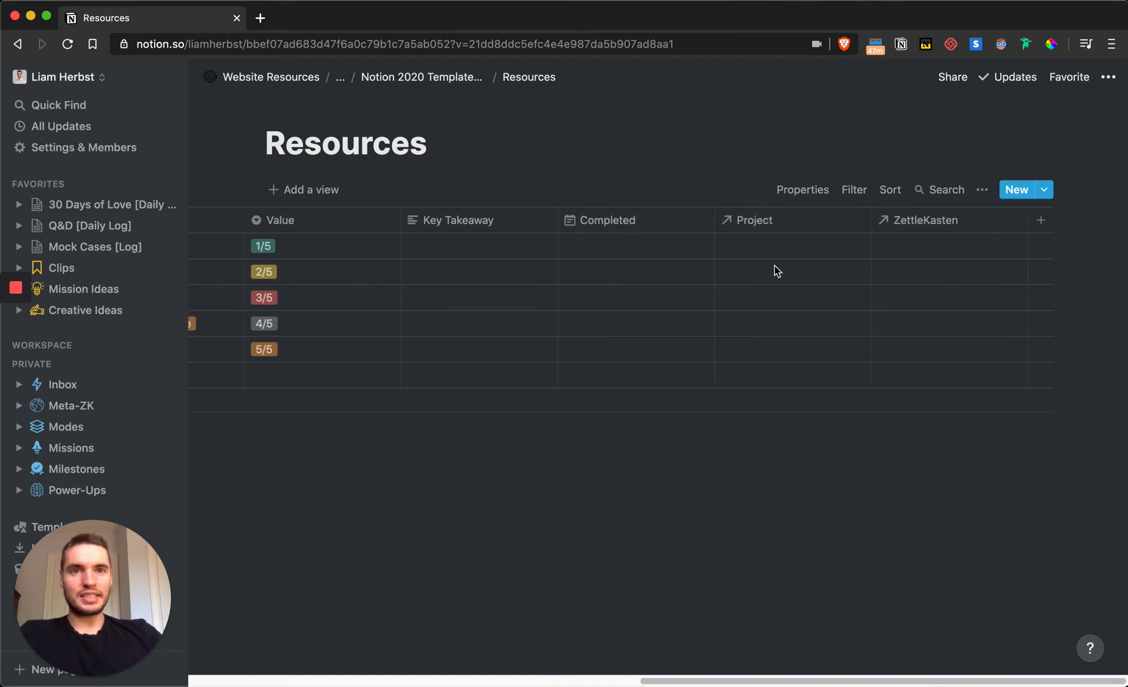
{"action": "left_click", "coordinate": [1041, 221]}
{"action": "type", "text": "URL"}
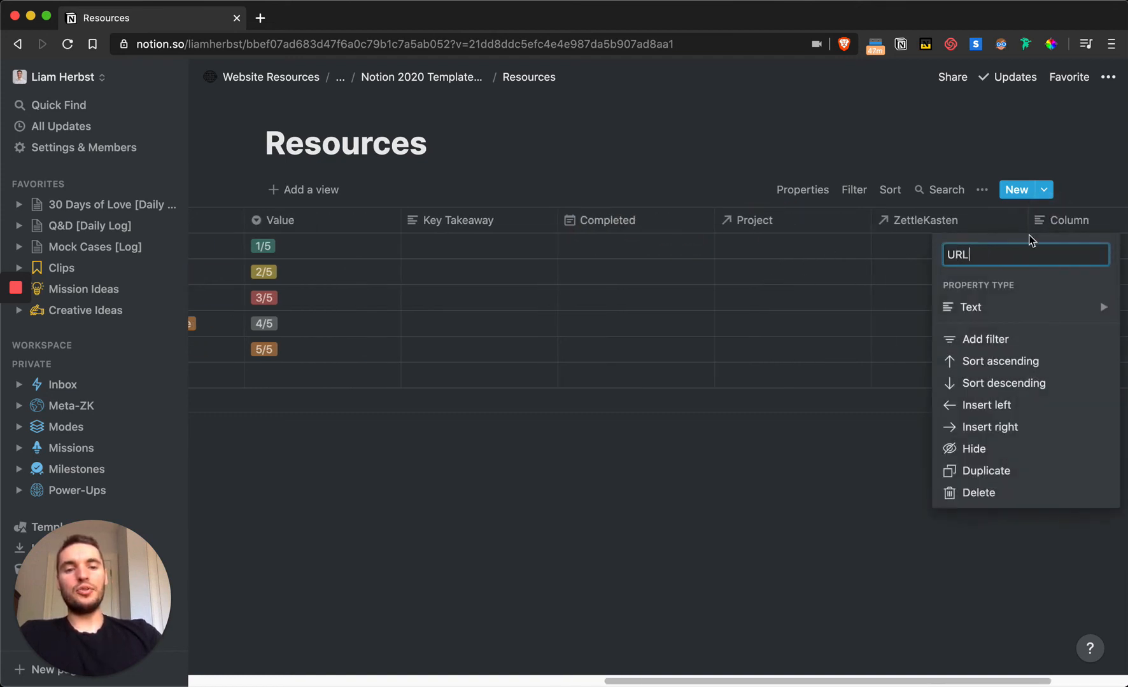
{"action": "left_click", "coordinate": [980, 312]}
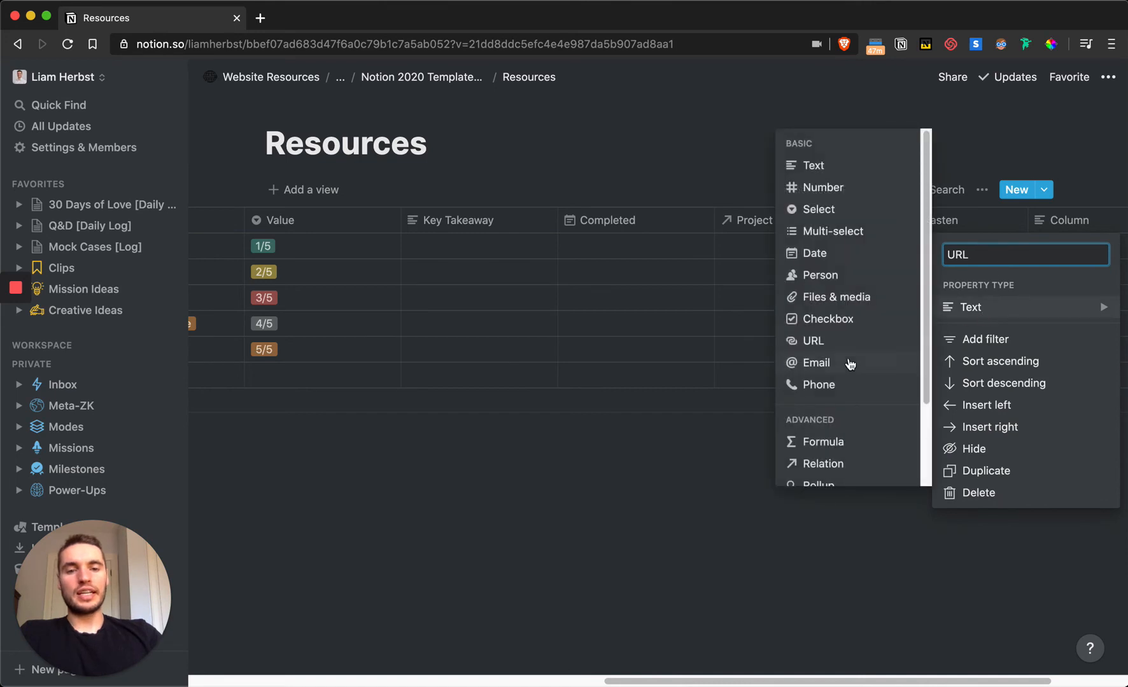
{"action": "left_click", "coordinate": [814, 342]}
{"action": "key", "text": "Escape"}
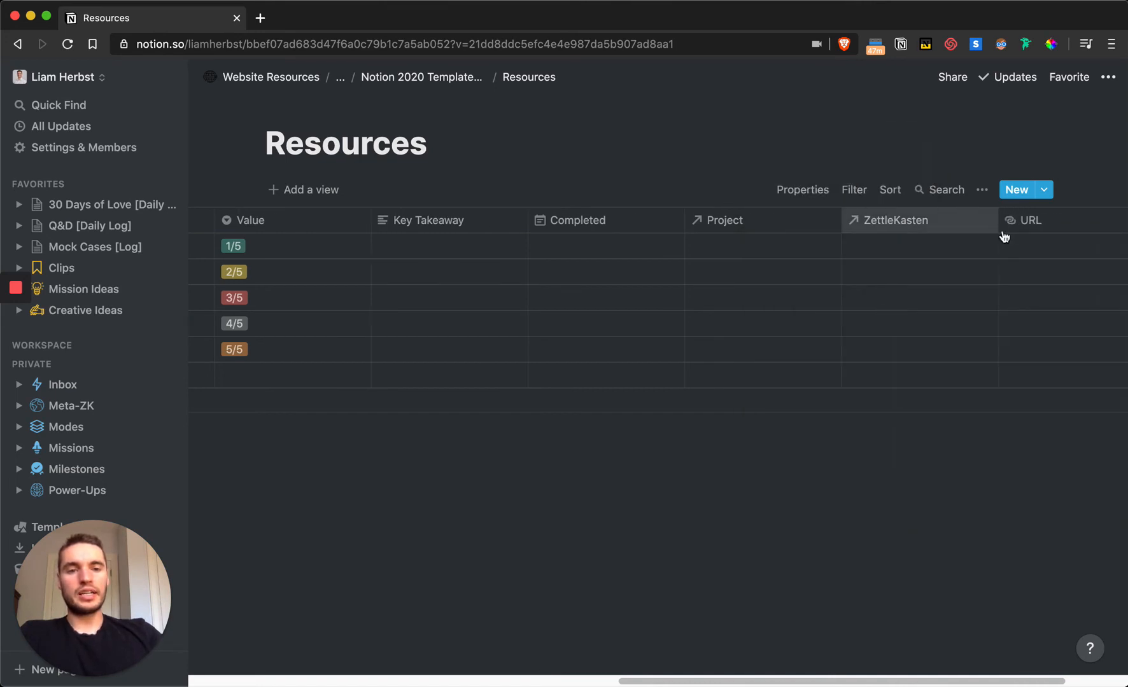
- Add a Last edited time property named Last Edited and place it between ZettleKasten and URL
{"action": "scroll", "coordinate": [1003, 237], "scroll_direction": "right", "scroll_amount": 3}
{"action": "left_click", "coordinate": [1040, 220]}
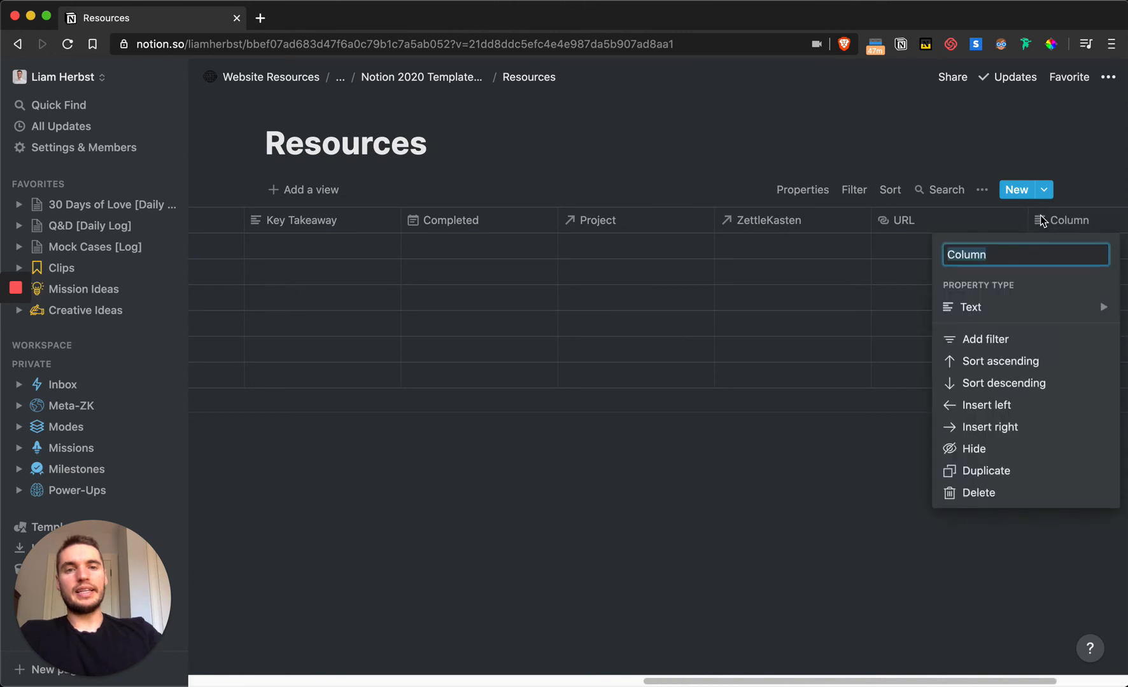
{"action": "type", "text": "Last Edited"}
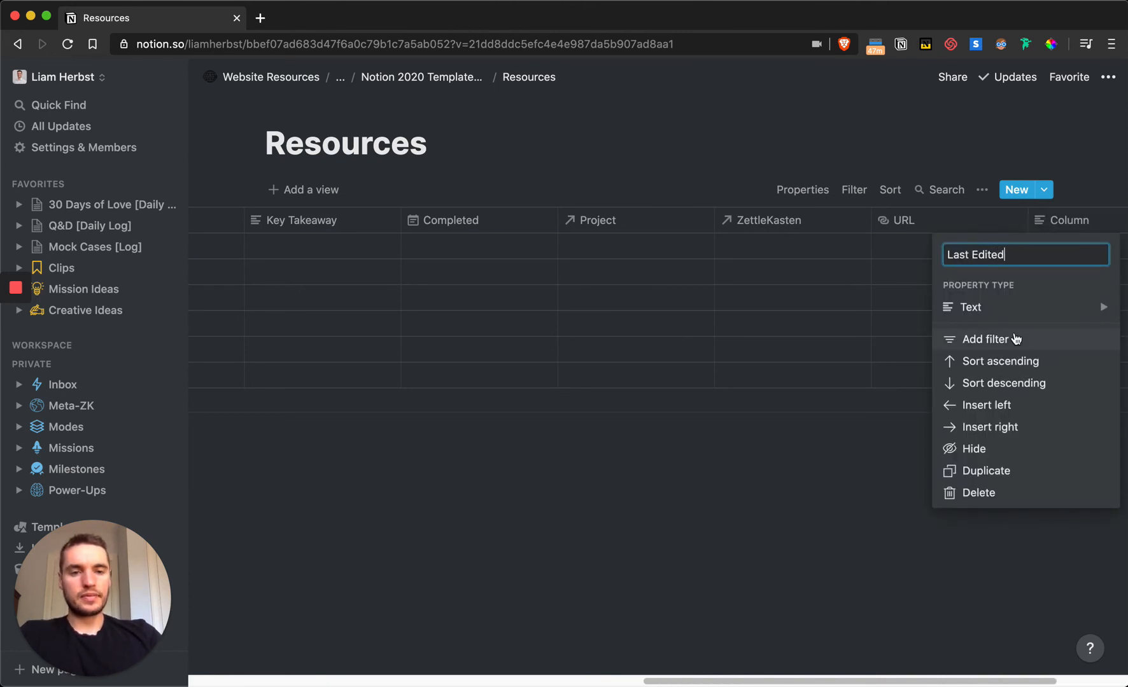
{"action": "mouse_move", "coordinate": [999, 317]}
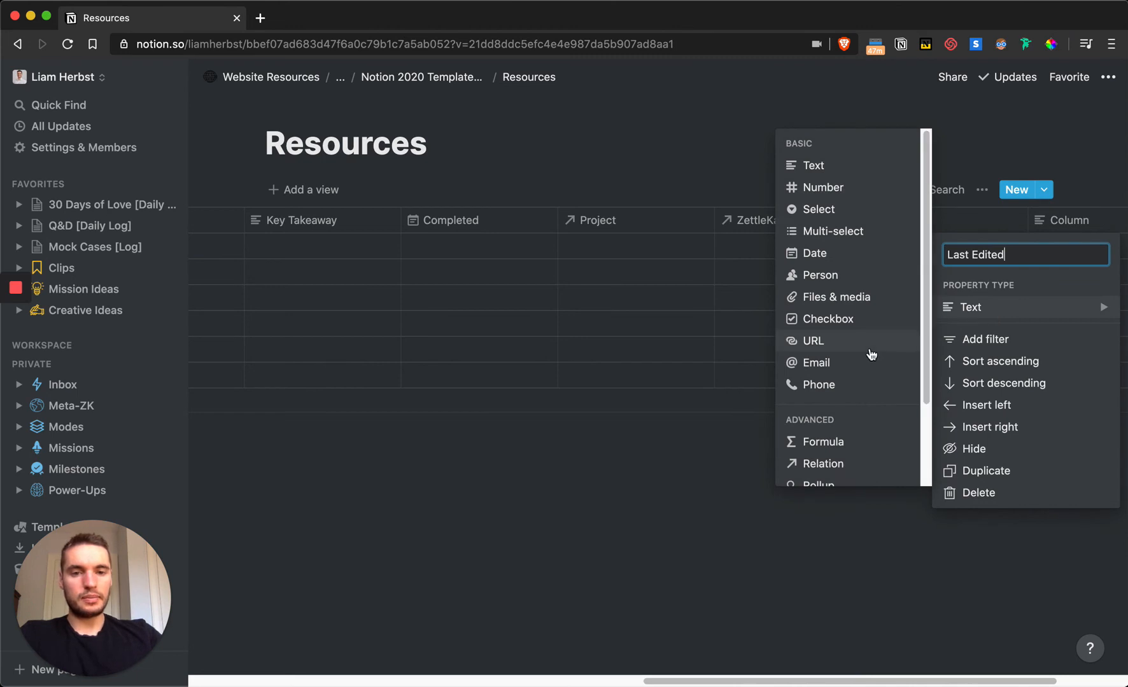
{"action": "scroll", "coordinate": [868, 352], "scroll_direction": "down", "scroll_amount": 3}
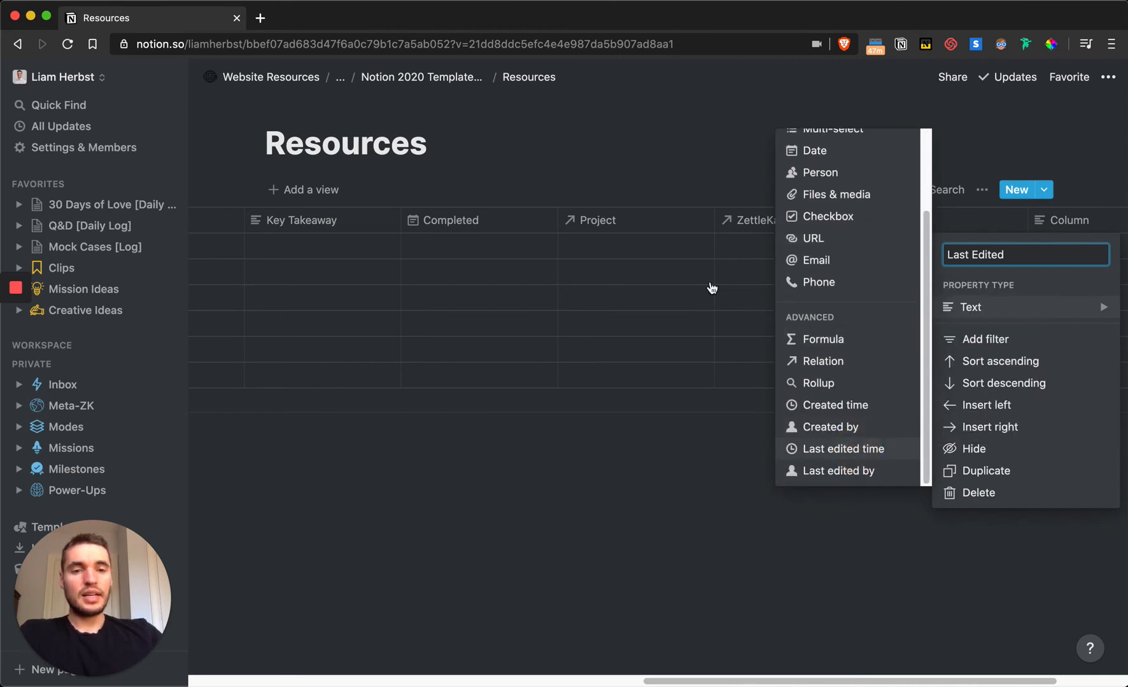
{"action": "left_click", "coordinate": [720, 159]}
{"action": "left_click_drag", "start_coordinate": [1025, 224], "coordinate": [948, 223]}
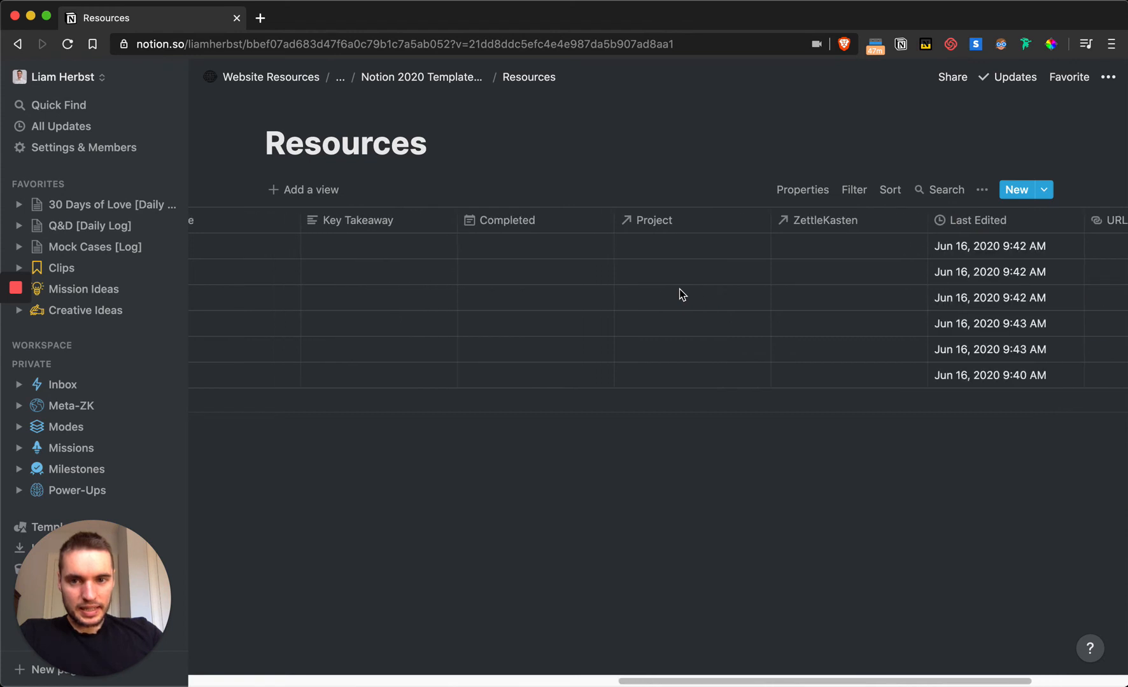
- Create a new table view named ALL for the Resources database
{"action": "scroll", "coordinate": [679, 294], "scroll_direction": "left", "scroll_amount": 10}
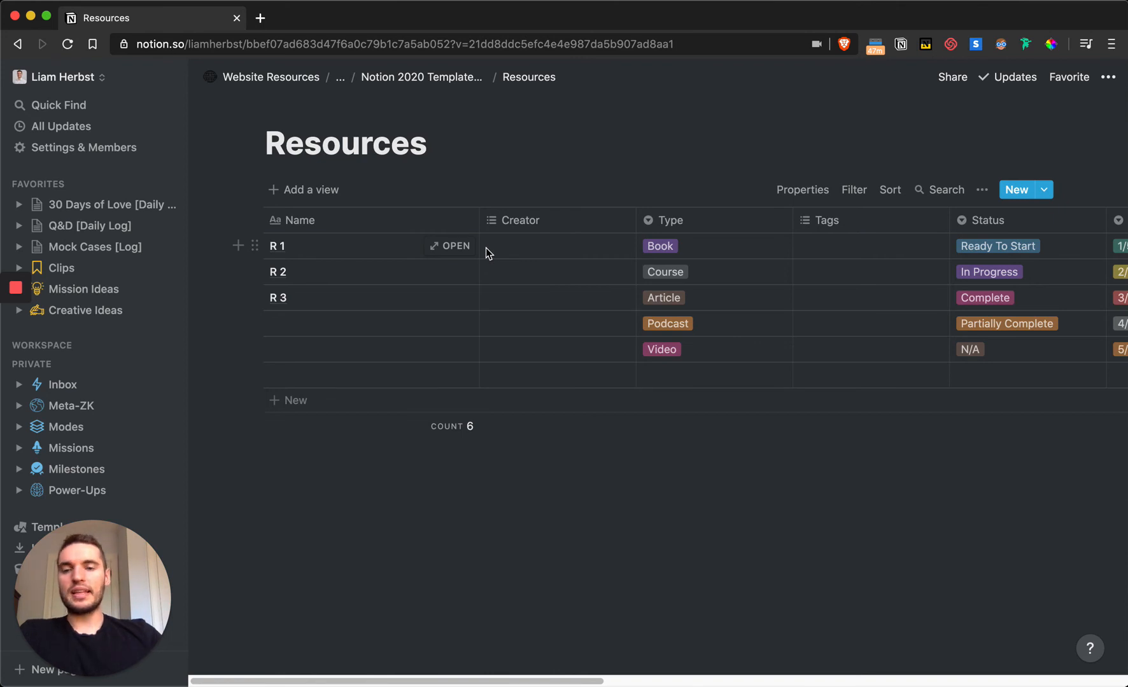
{"action": "left_click", "coordinate": [327, 192]}
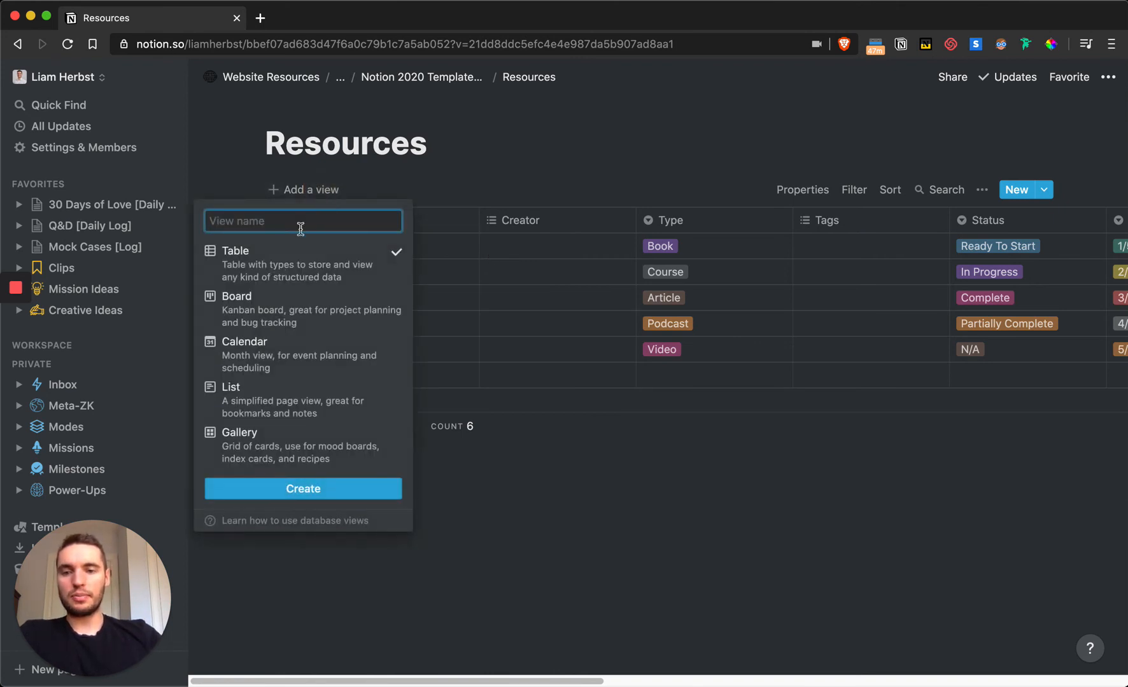
{"action": "type", "text": "ALL"}
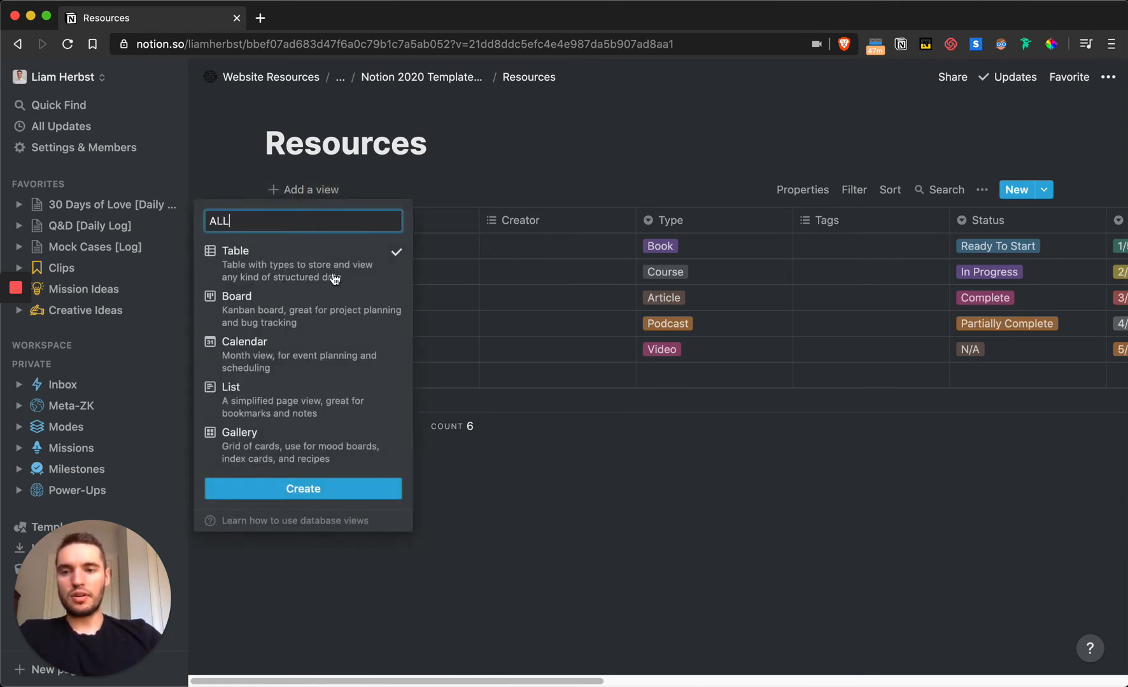
{"action": "left_click", "coordinate": [317, 487]}
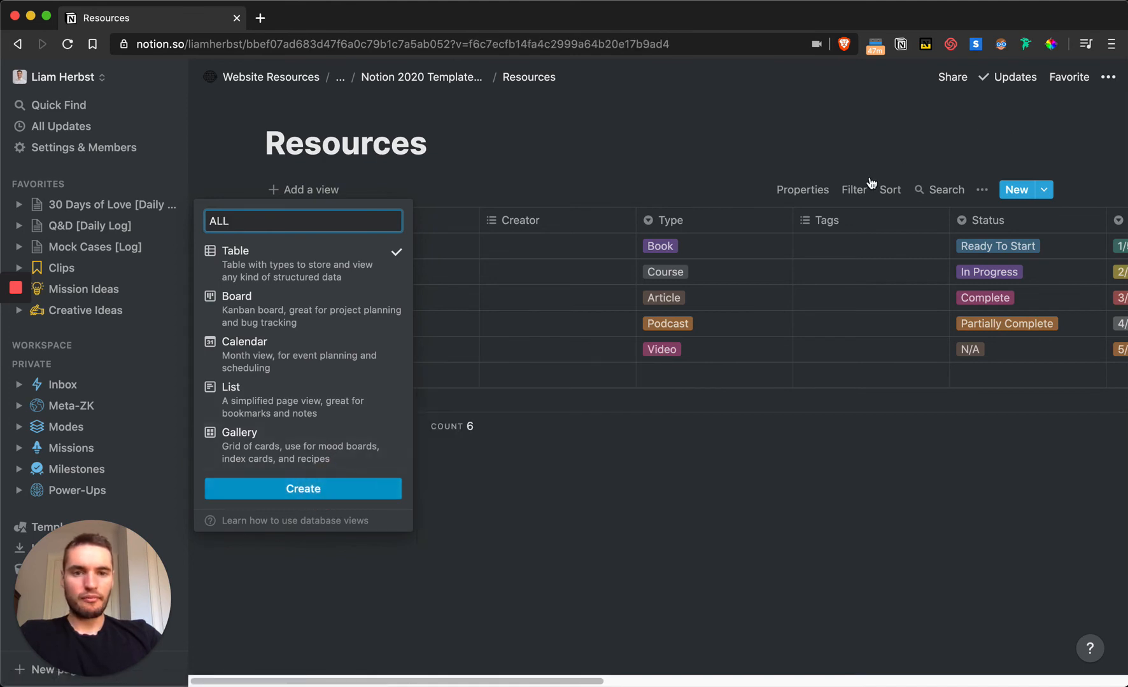
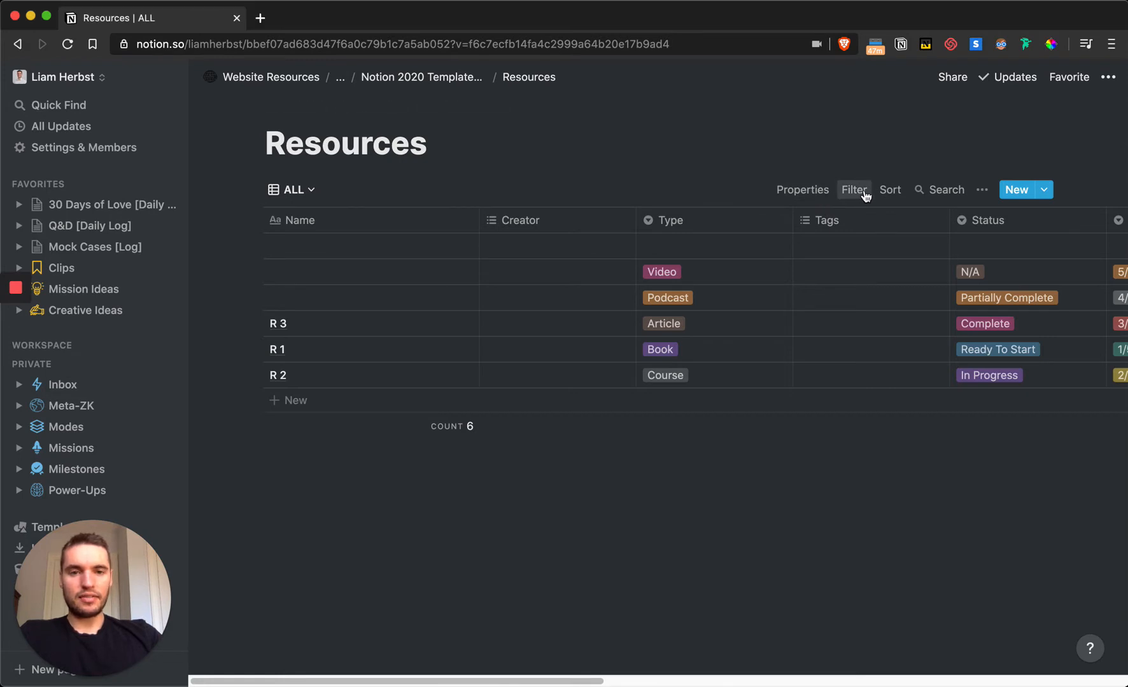
- Add a sort on the Last Edited property to the ALL view
{"action": "left_click", "coordinate": [898, 194]}
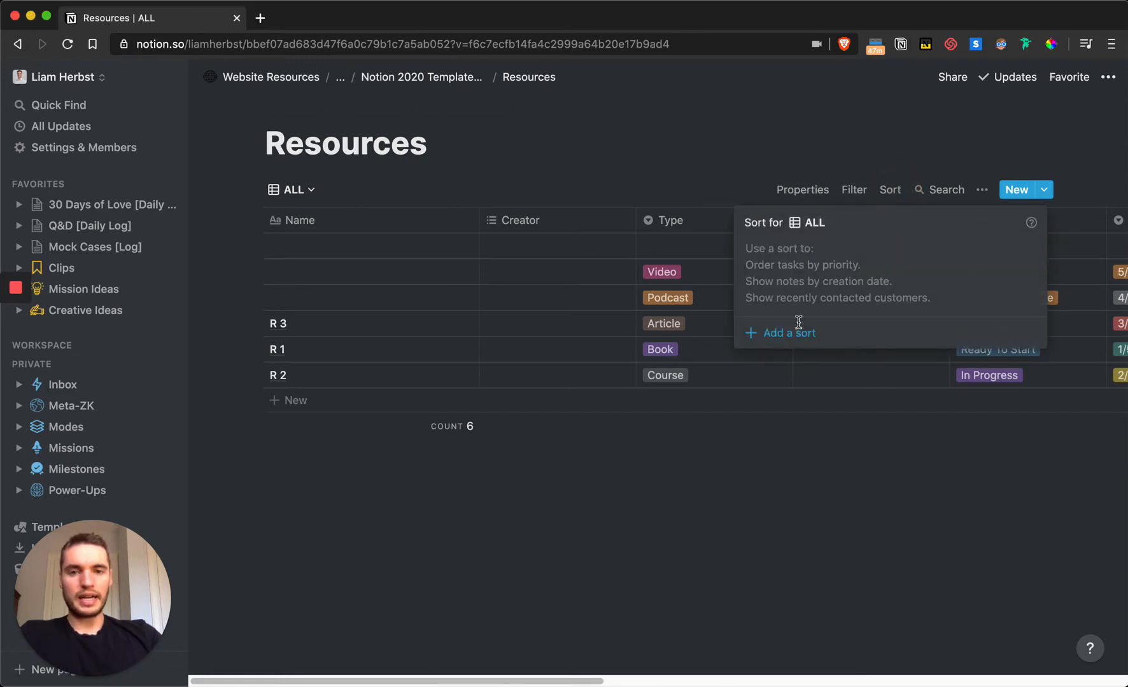
{"action": "left_click", "coordinate": [795, 336]}
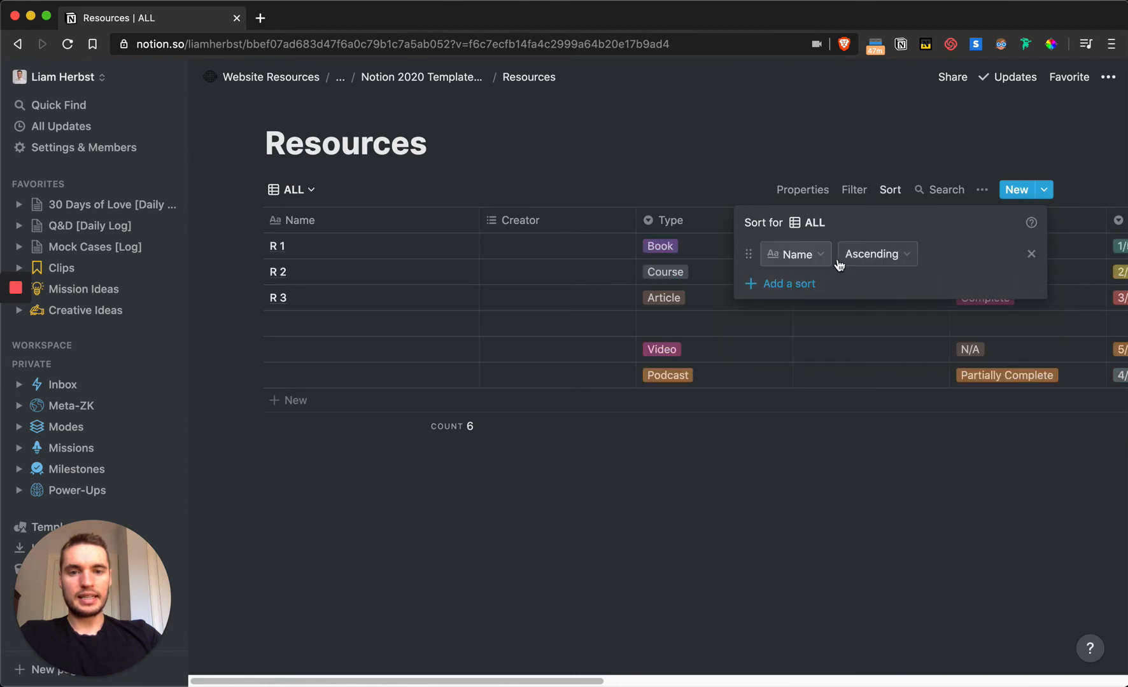
{"action": "left_click", "coordinate": [823, 255]}
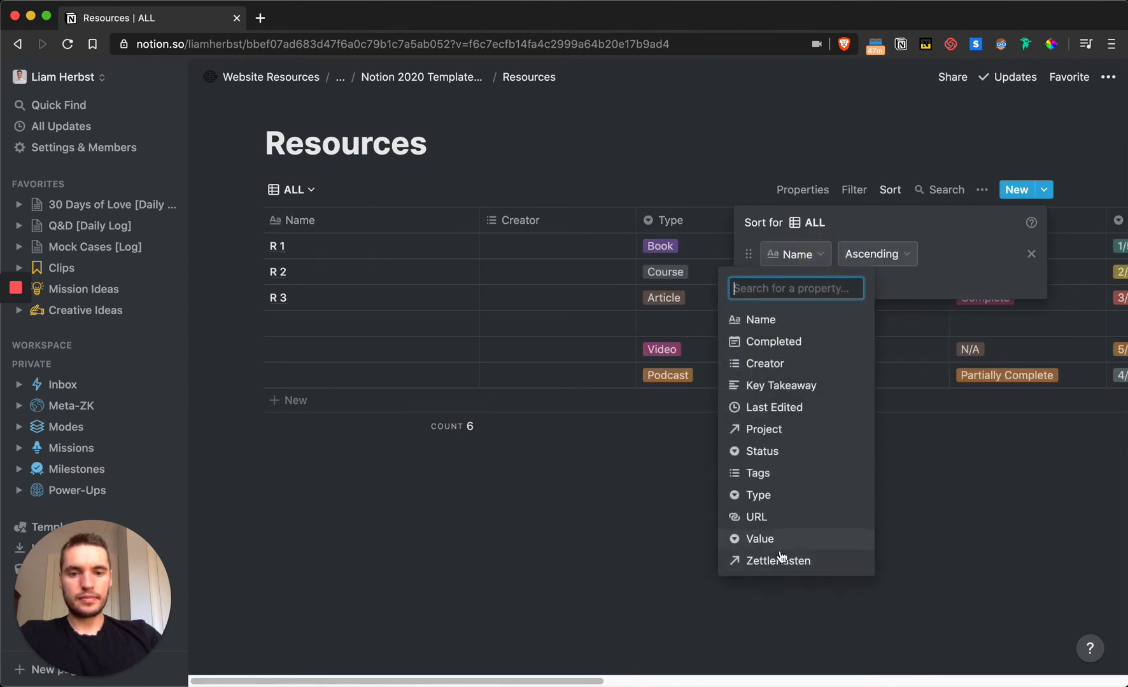
{"action": "left_click", "coordinate": [799, 403]}
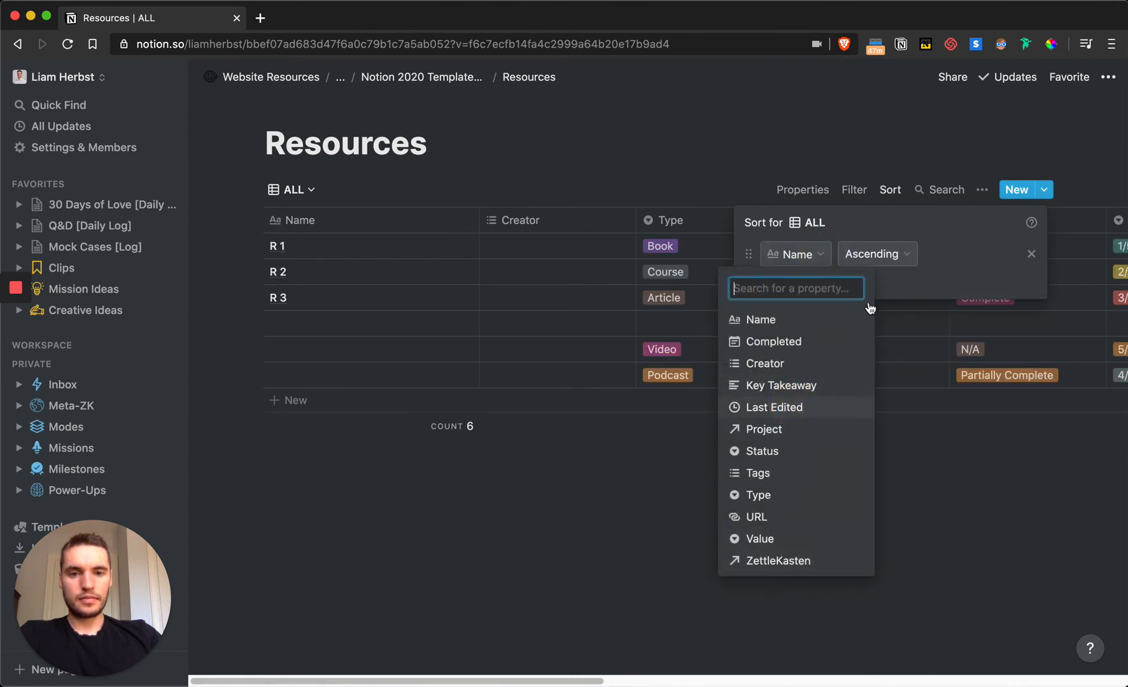
{"action": "left_click", "coordinate": [755, 170]}
{"action": "scroll", "coordinate": [735, 301], "scroll_direction": "right", "scroll_amount": 10}
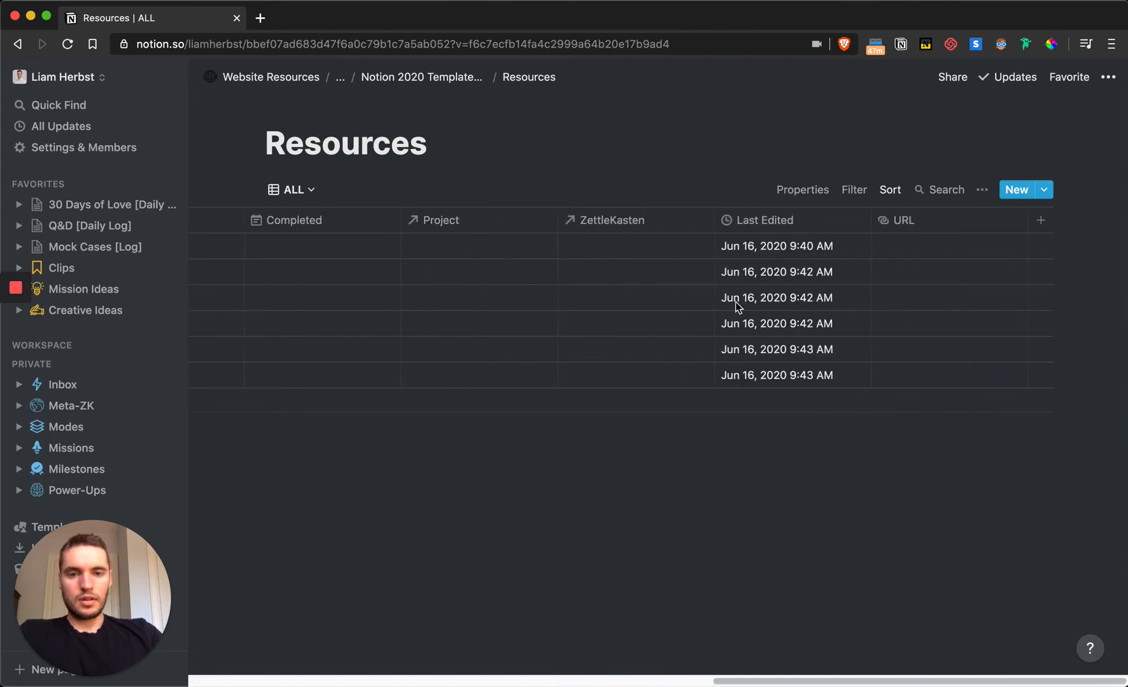
- Set the ALL view's Last Edited sort order to Descending
{"action": "scroll", "coordinate": [735, 301], "scroll_direction": "left", "scroll_amount": 2}
{"action": "left_click", "coordinate": [892, 190]}
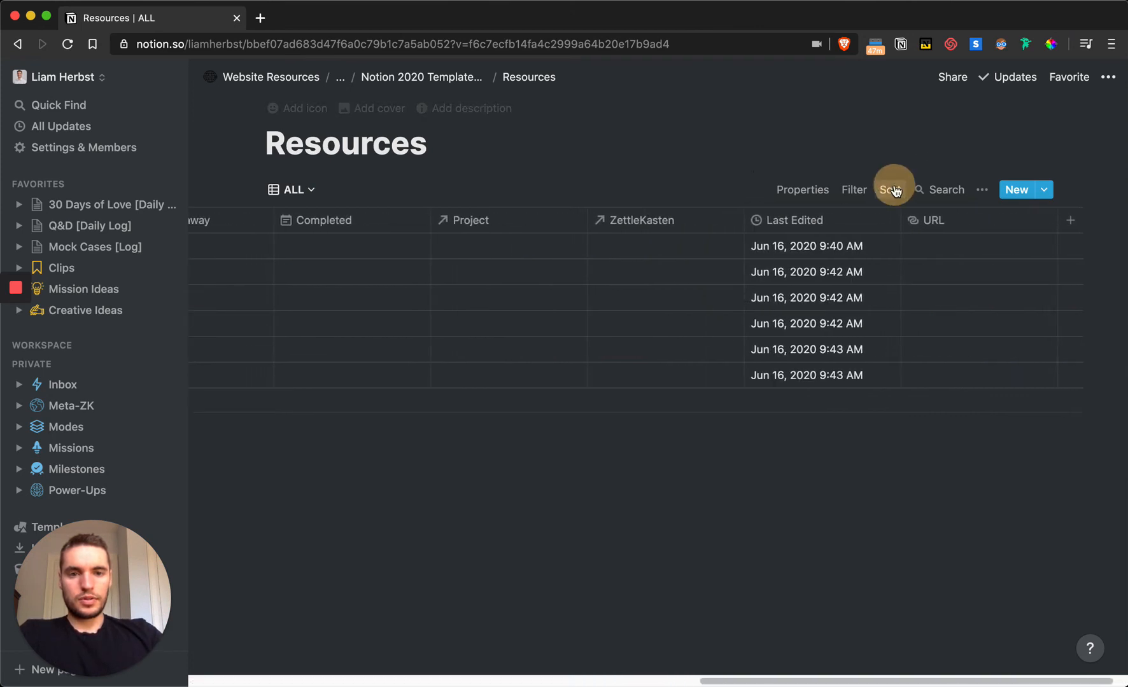
{"action": "left_click", "coordinate": [912, 255]}
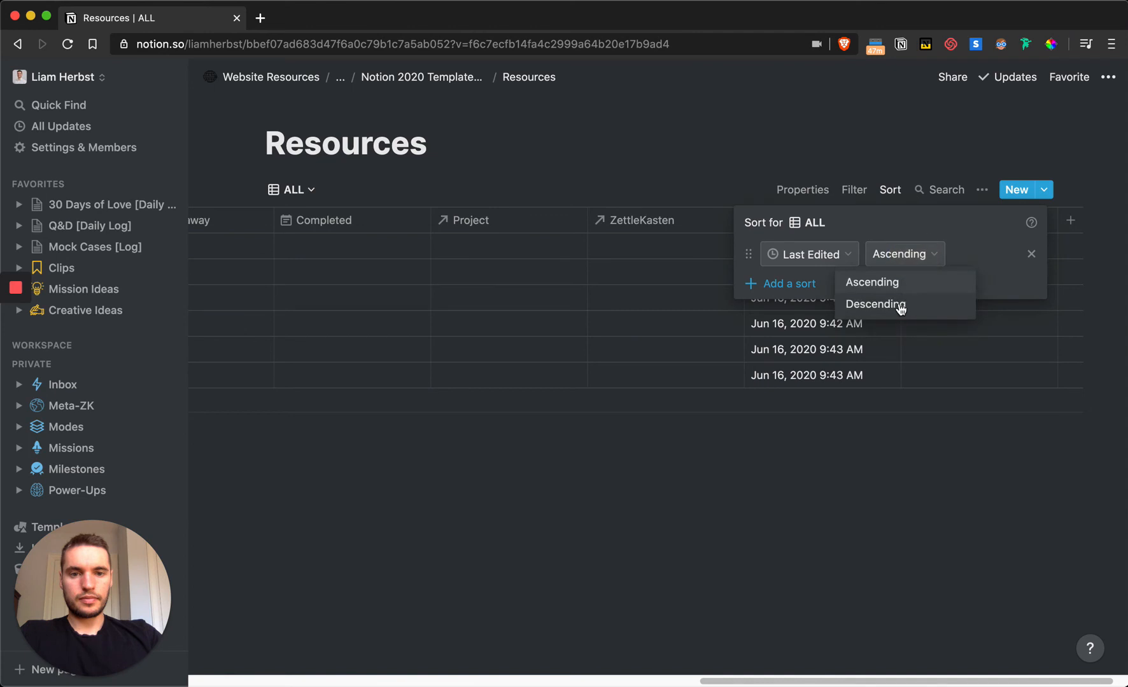
{"action": "left_click", "coordinate": [899, 306]}
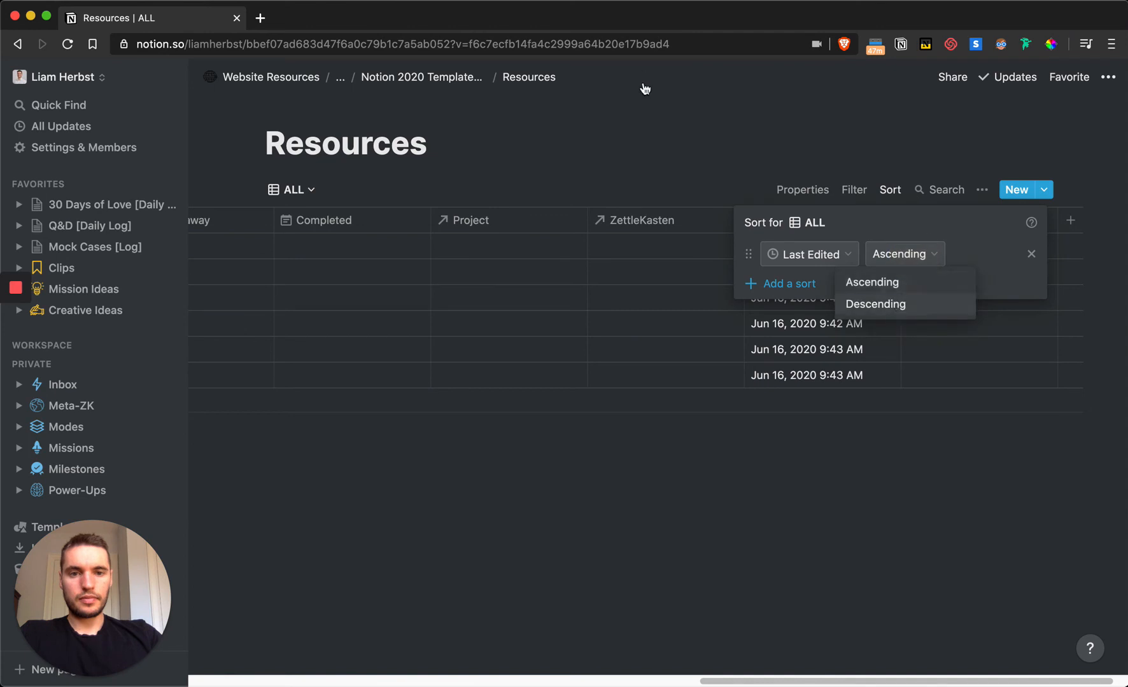
{"action": "left_click", "coordinate": [649, 137]}
{"action": "scroll", "coordinate": [674, 278], "scroll_direction": "left", "scroll_amount": 10}
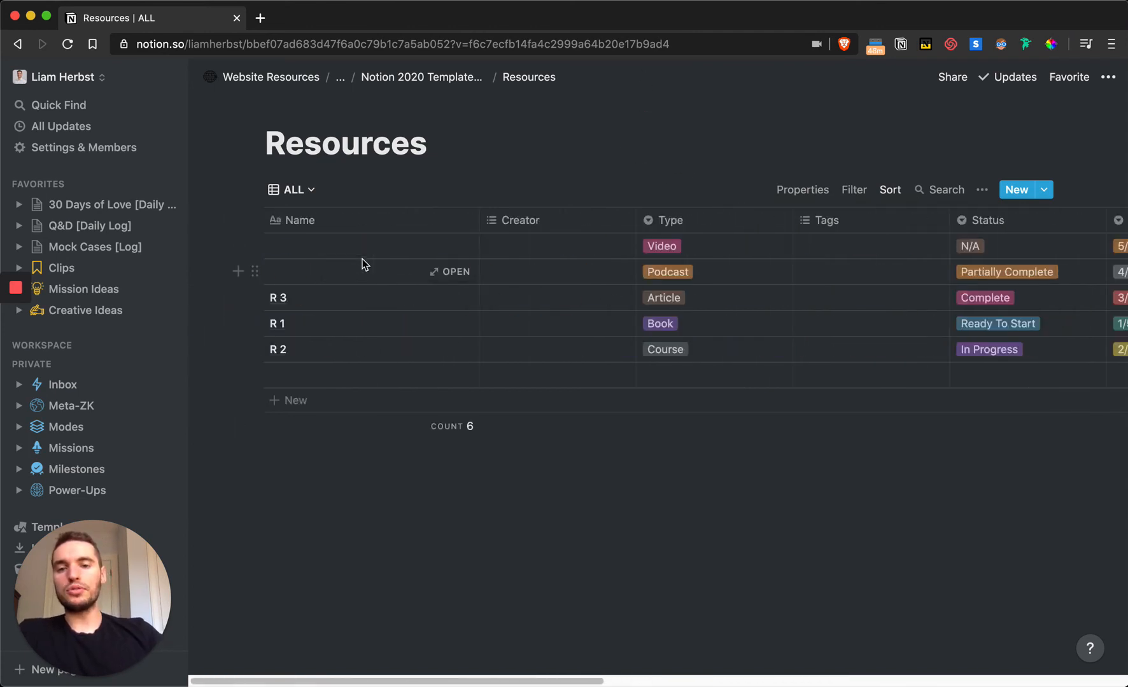
- Rename the Resources database's Default view to Ready to Start and switch to it
{"action": "left_click", "coordinate": [309, 193]}
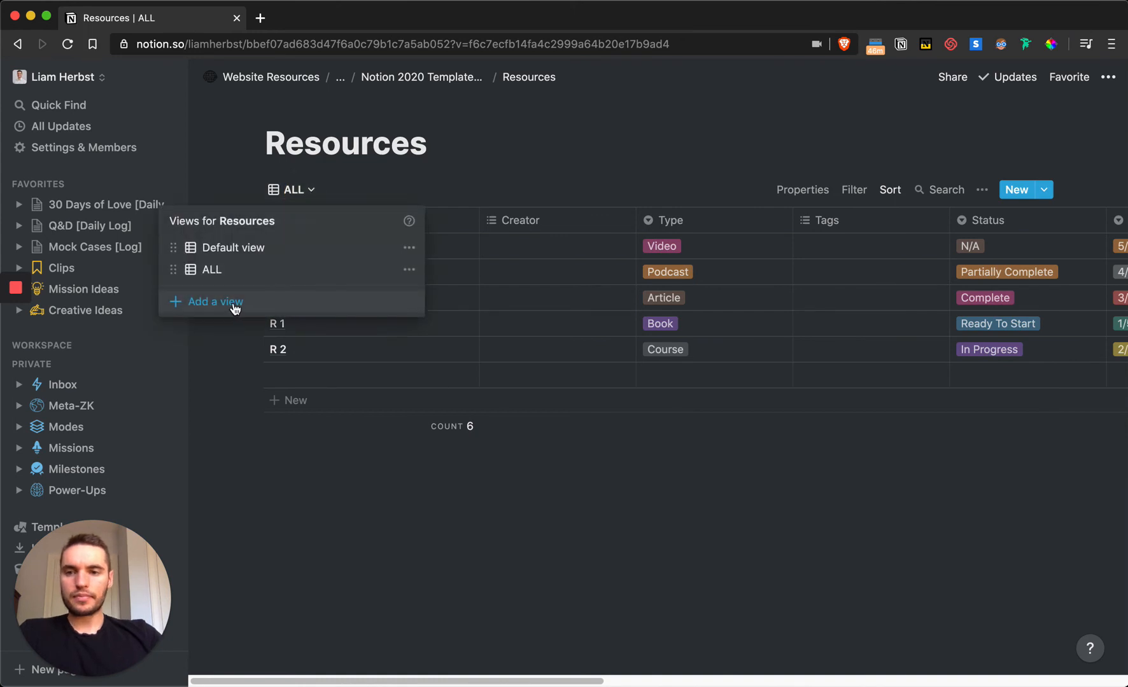
{"action": "left_click", "coordinate": [409, 247]}
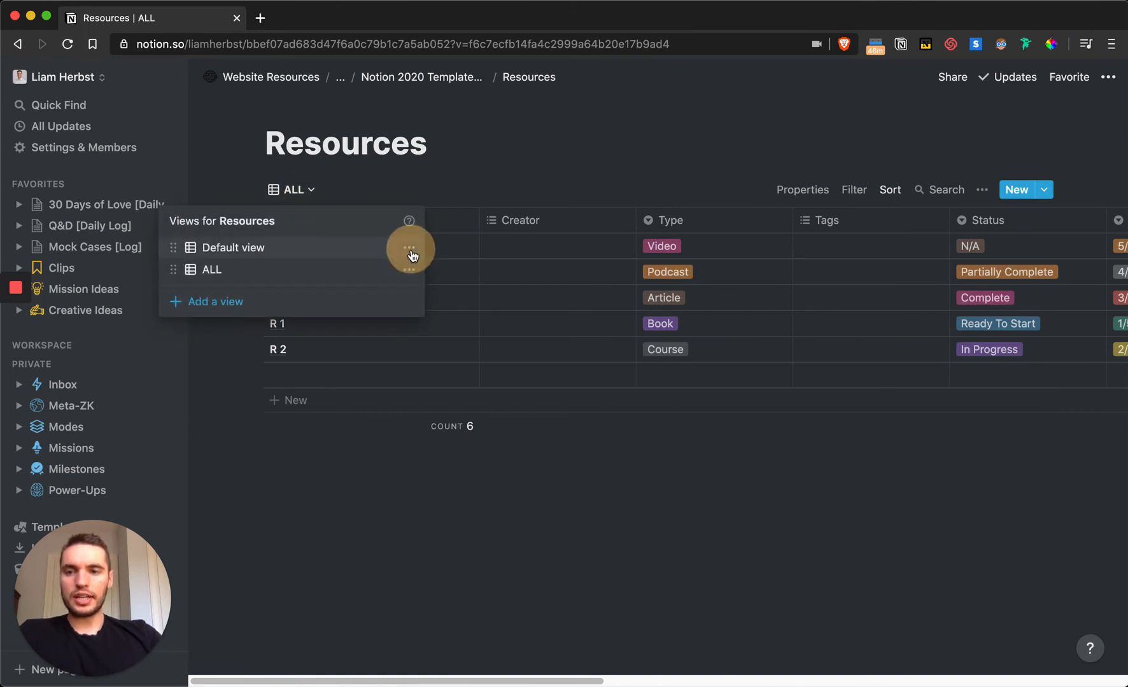
{"action": "triple_click", "coordinate": [373, 281]}
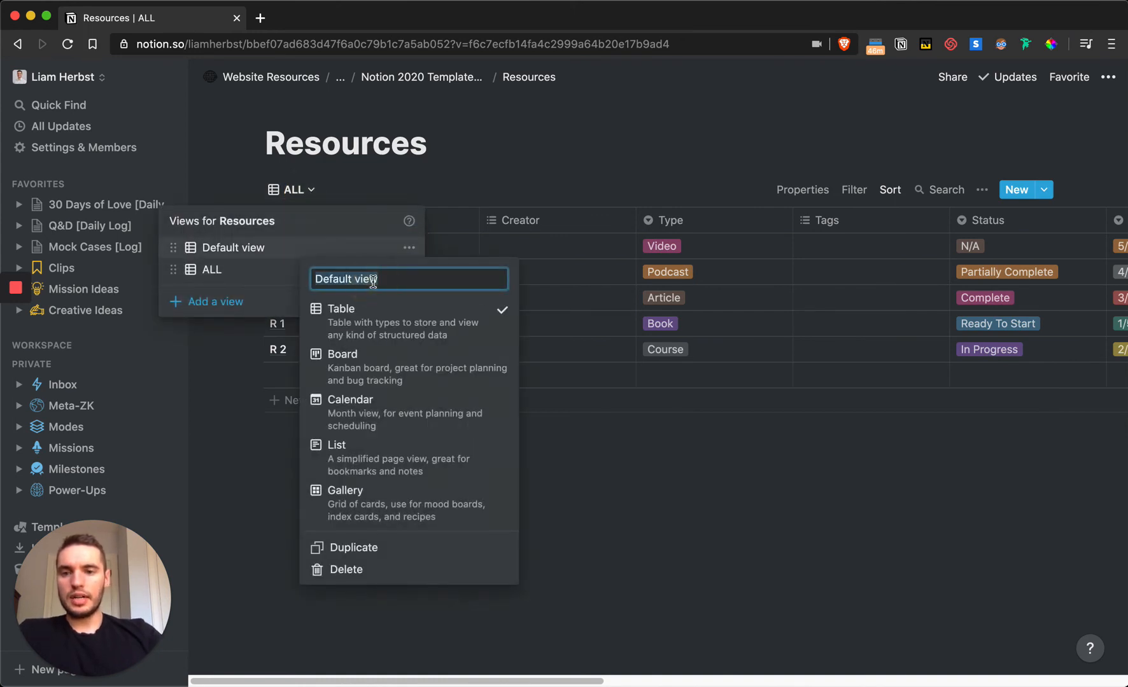
{"action": "type", "text": "Ready to Start"}
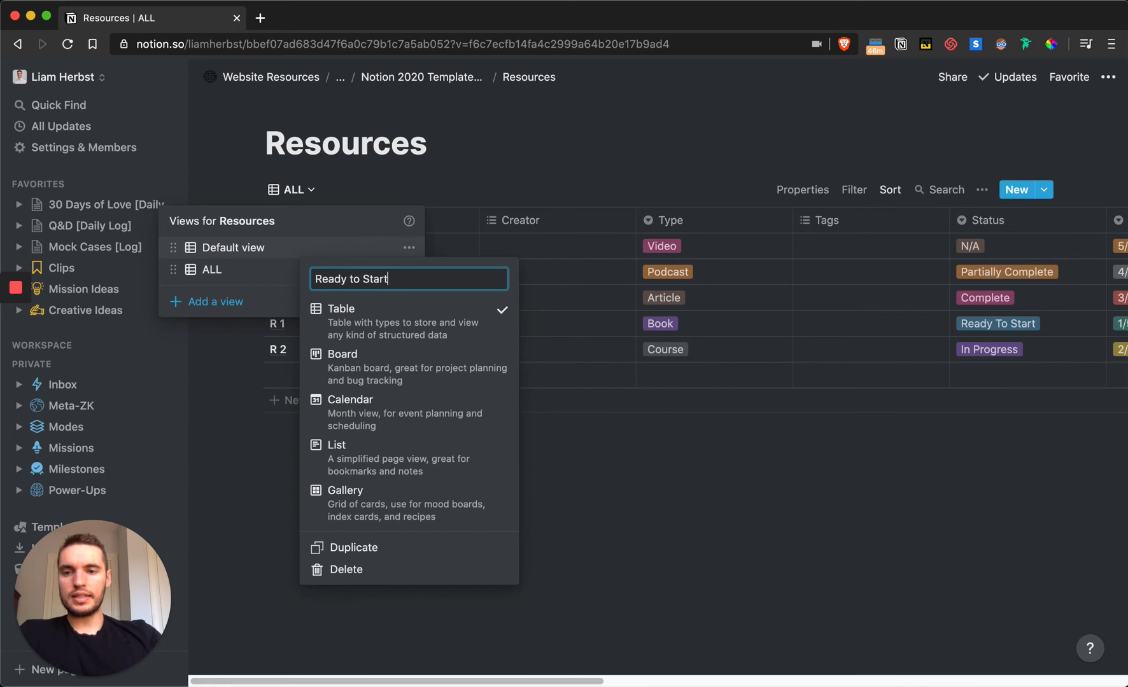
{"action": "key", "text": "Return"}
{"action": "left_click", "coordinate": [351, 189]}
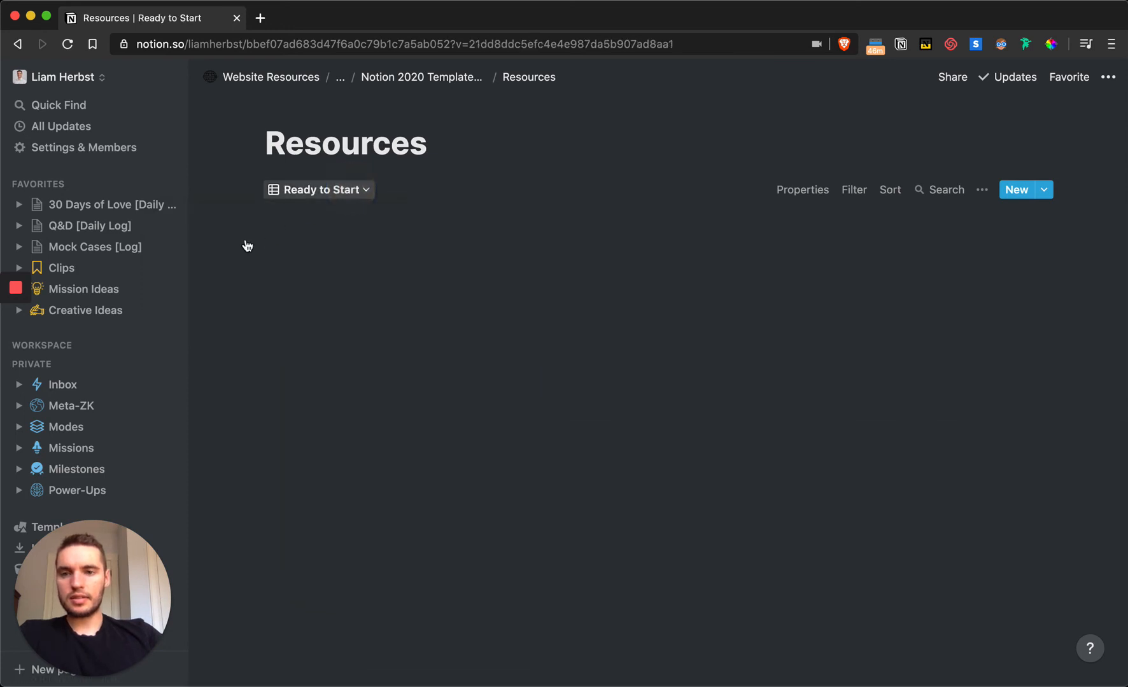
- Move the ALL view above Ready to Start in the Resources view order
{"action": "left_click", "coordinate": [337, 191]}
{"action": "left_click", "coordinate": [205, 266]}
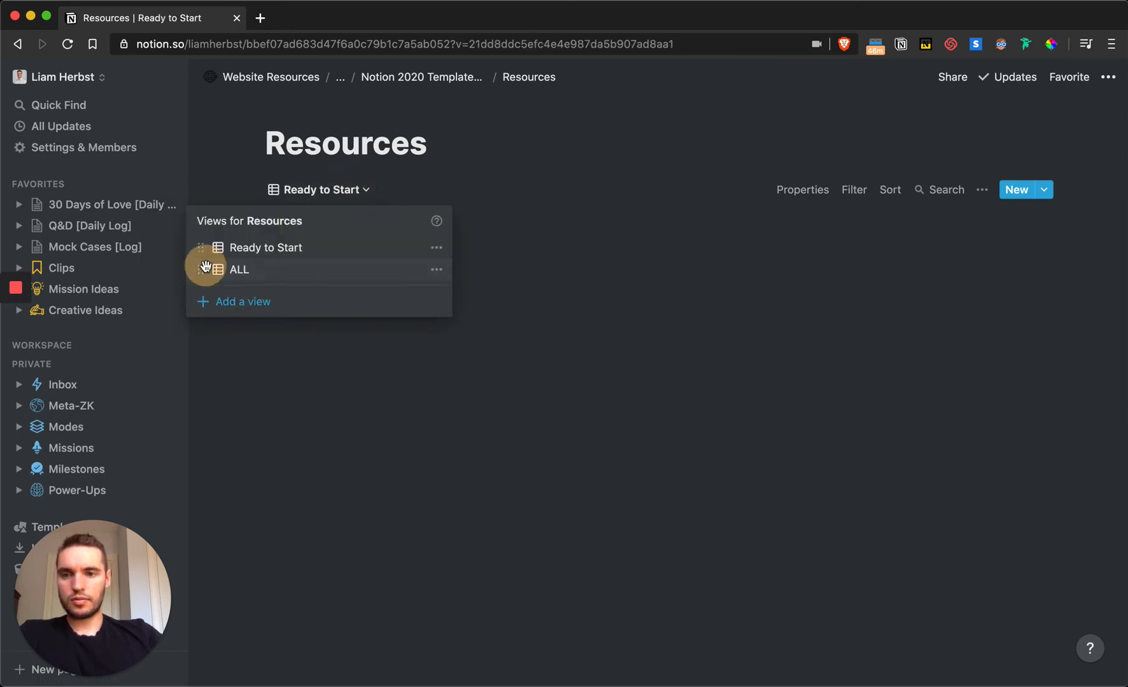
{"action": "left_click_drag", "start_coordinate": [205, 266], "coordinate": [204, 246]}
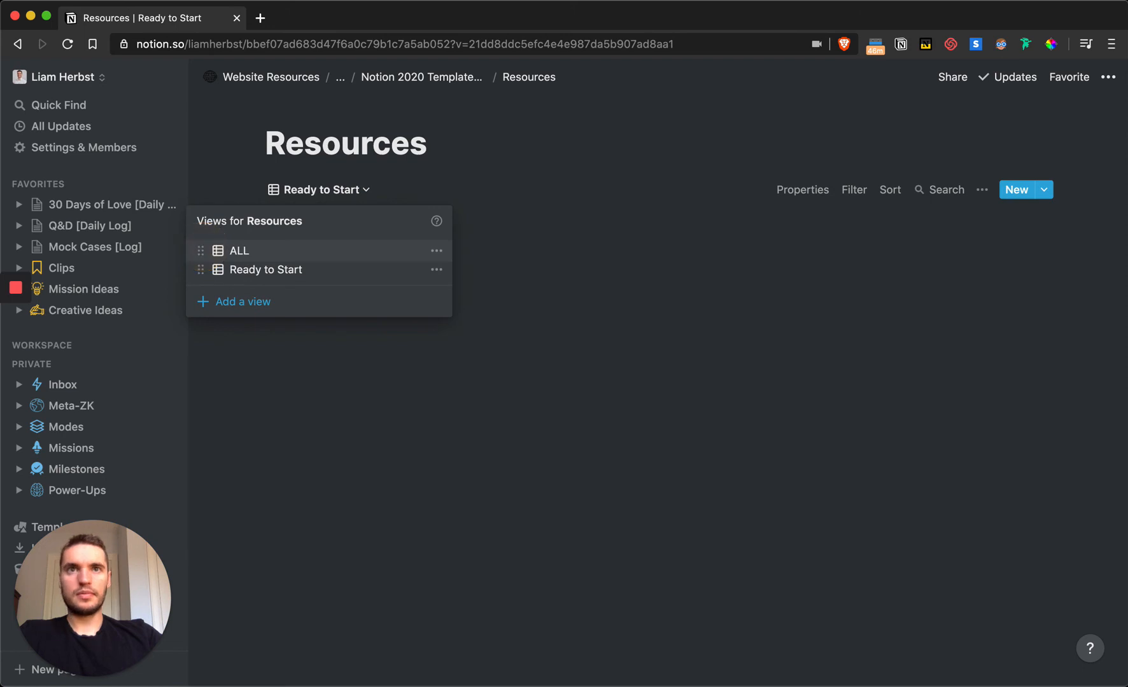
{"action": "key", "text": "super+shift+l"}
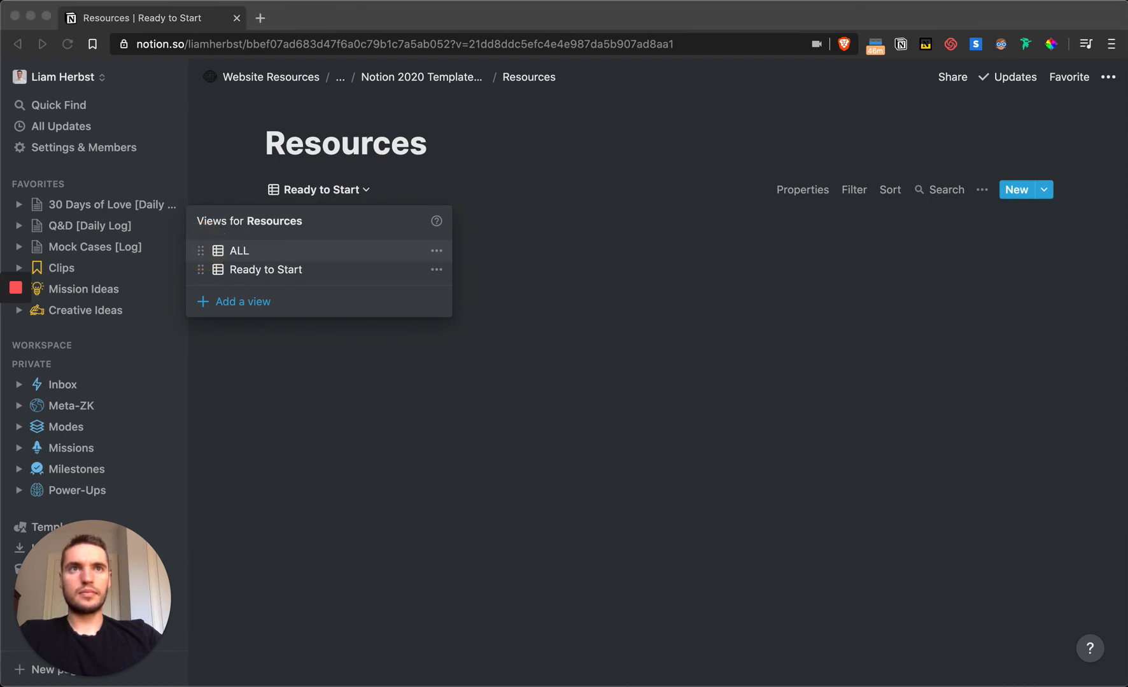
{"action": "left_click_drag", "start_coordinate": [200, 250], "coordinate": [200, 247]}
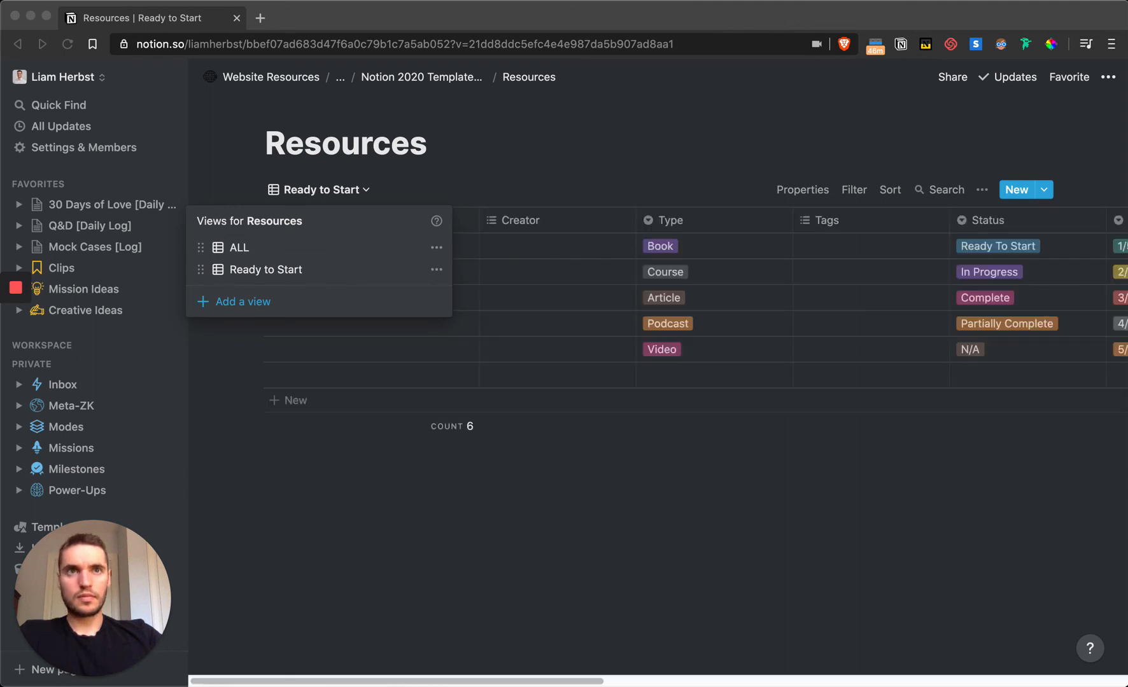
{"action": "left_click", "coordinate": [597, 174]}
- Filter the Ready to Start view to entries whose Status is Ready To Start
{"action": "left_click", "coordinate": [854, 191]}
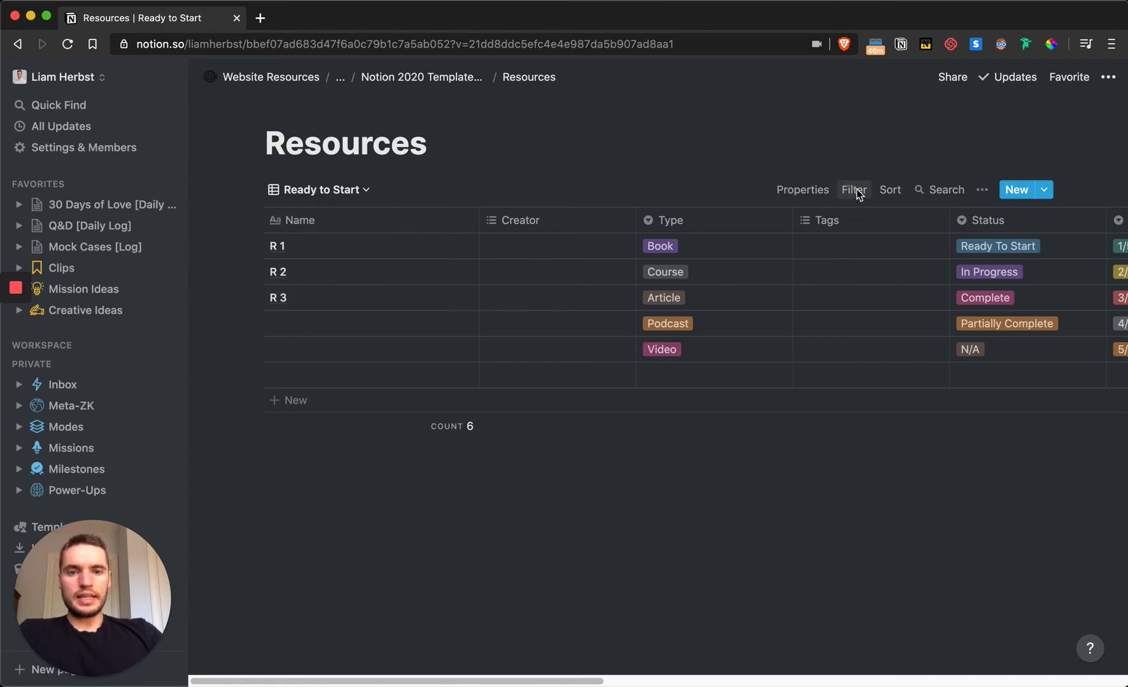
{"action": "left_click", "coordinate": [856, 191]}
{"action": "left_click", "coordinate": [856, 190]}
{"action": "left_click", "coordinate": [856, 191]}
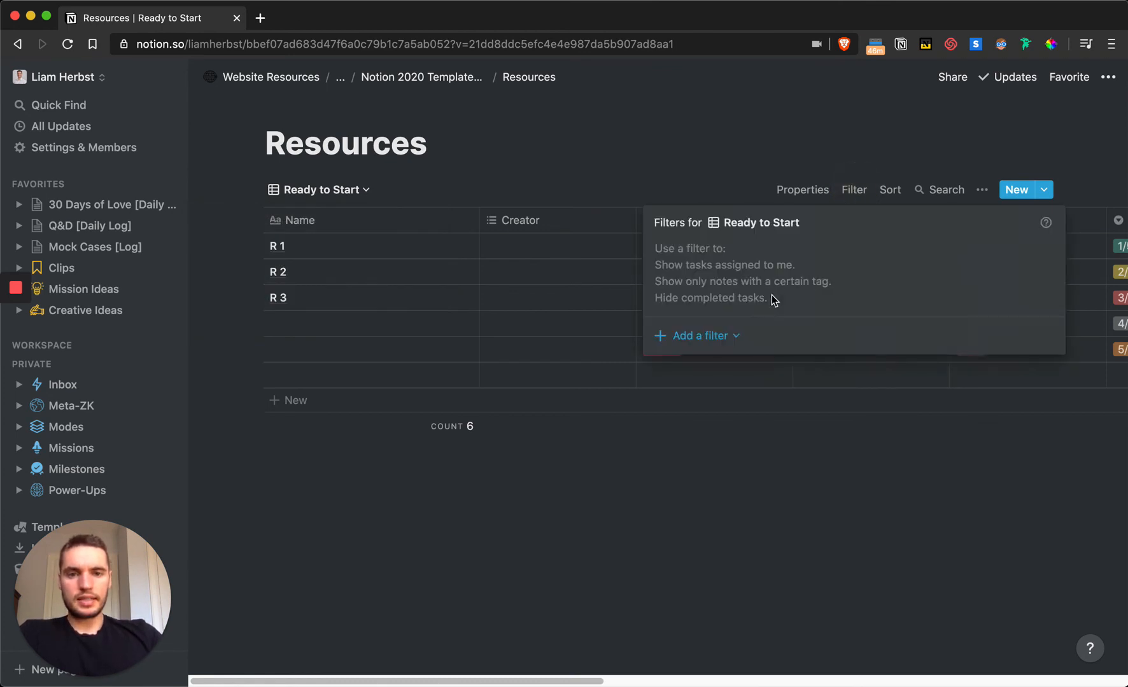
{"action": "left_click", "coordinate": [727, 343]}
{"action": "left_click", "coordinate": [714, 376]}
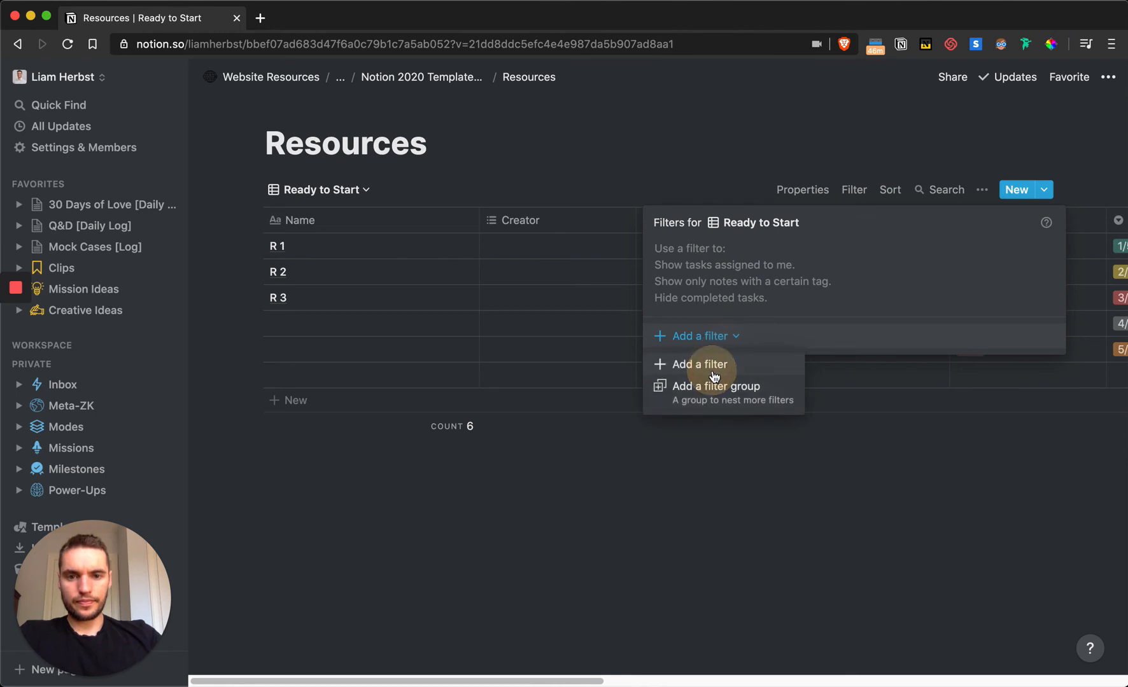
{"action": "left_click", "coordinate": [766, 257]}
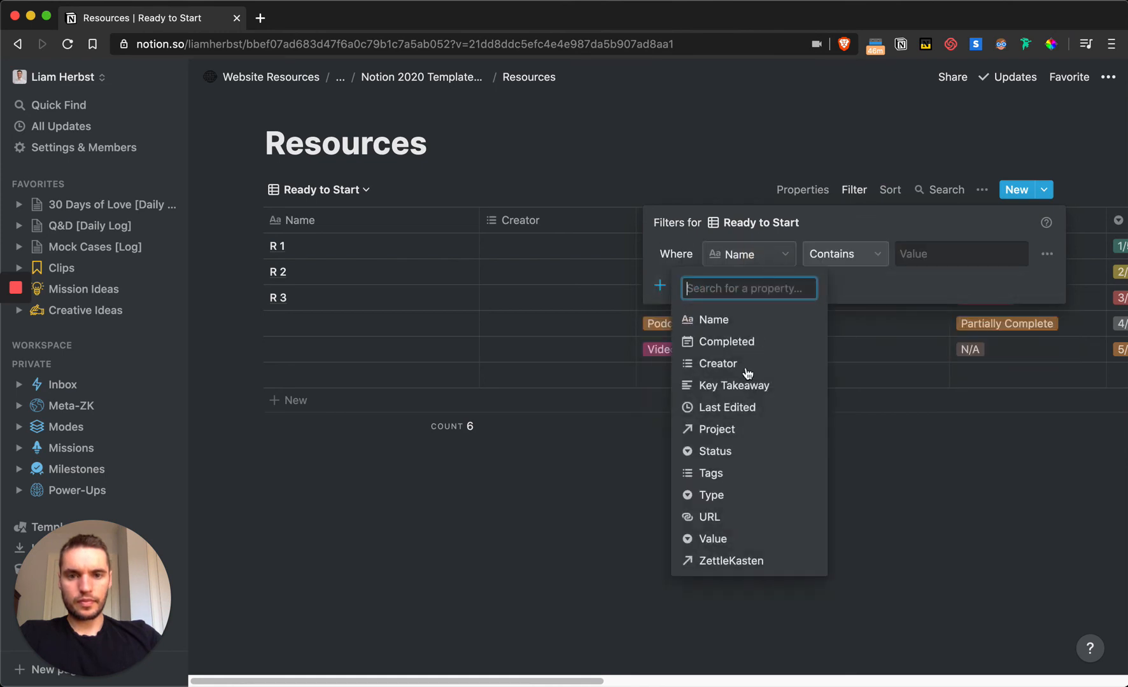
{"action": "left_click", "coordinate": [732, 457]}
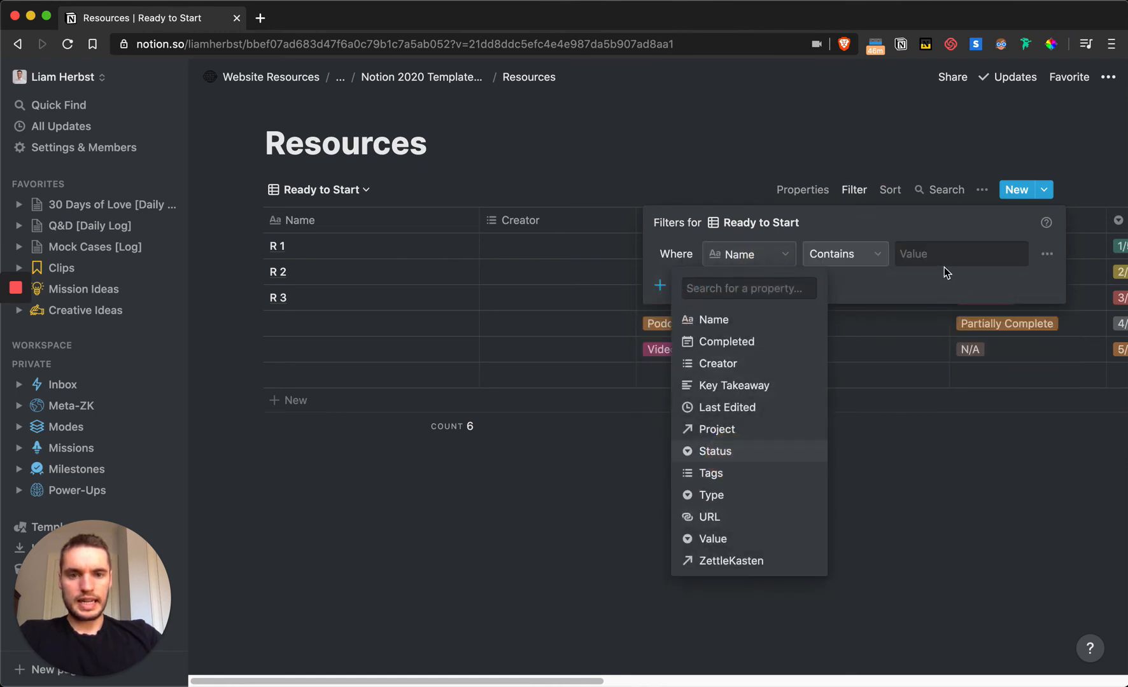
{"action": "left_click", "coordinate": [939, 254]}
{"action": "left_click", "coordinate": [948, 344]}
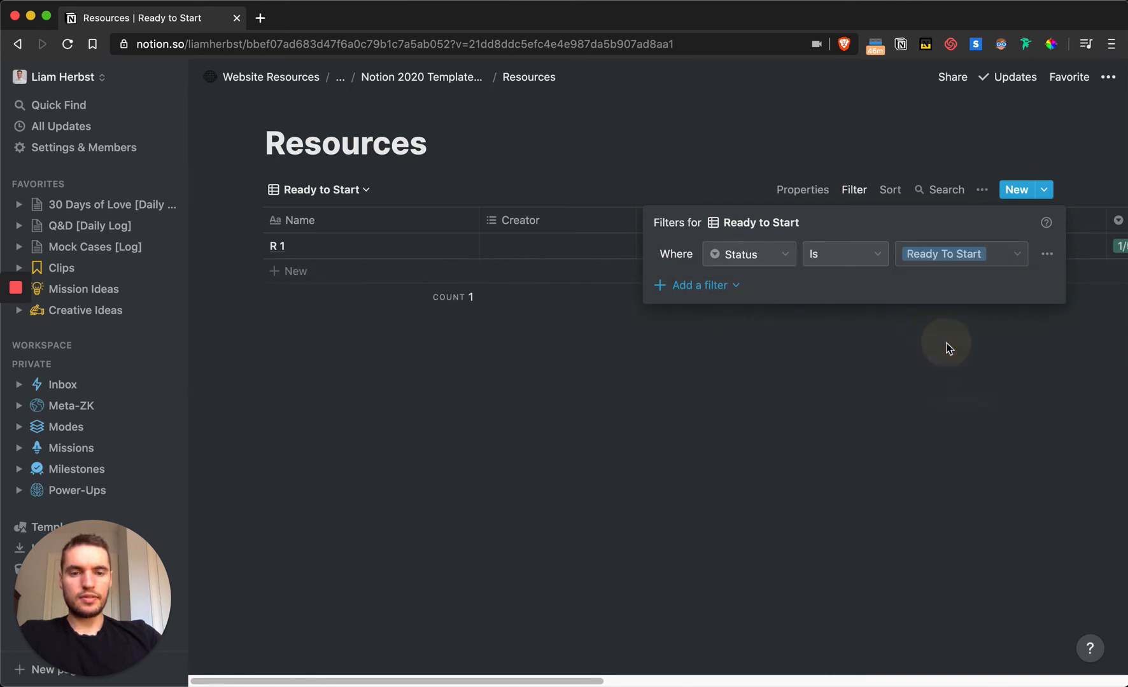
{"action": "left_click", "coordinate": [621, 165]}
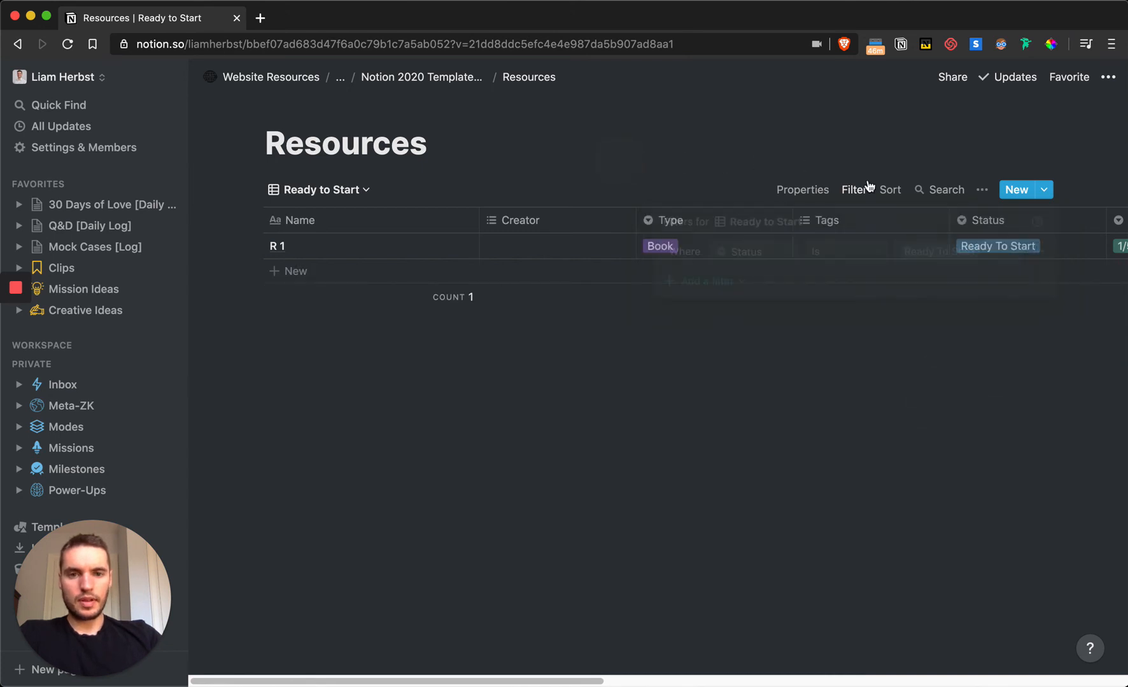
- Sort the Ready to Start view by Last Edited in Descending order
{"action": "left_click", "coordinate": [888, 189]}
{"action": "left_click", "coordinate": [813, 342]}
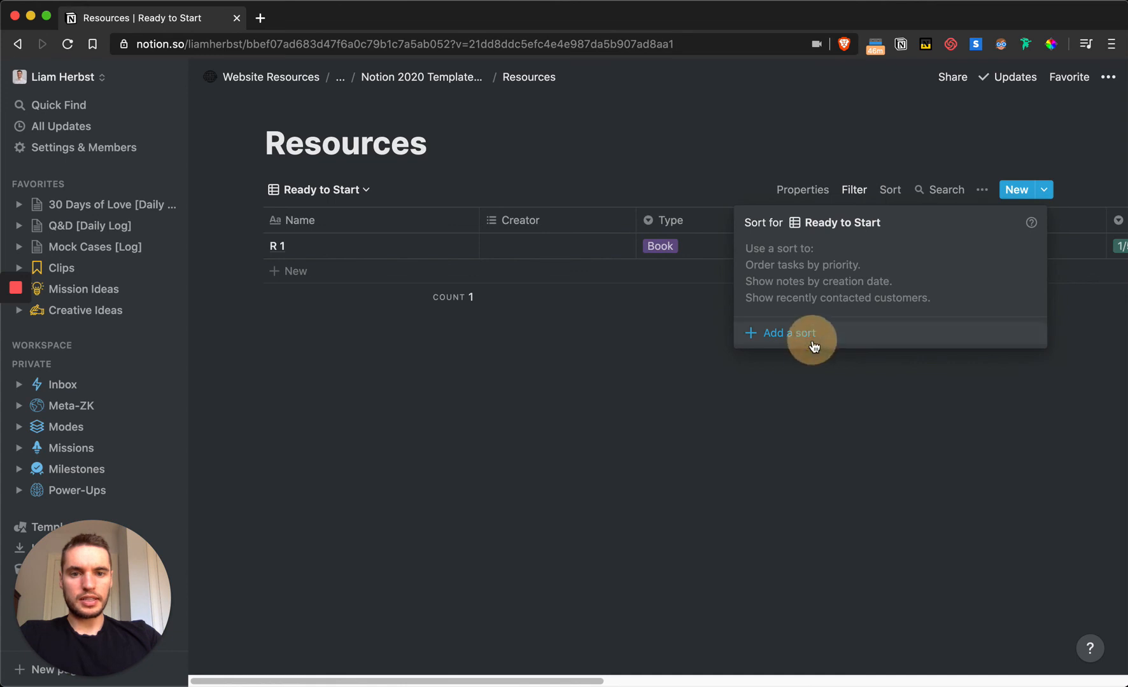
{"action": "left_click", "coordinate": [812, 254]}
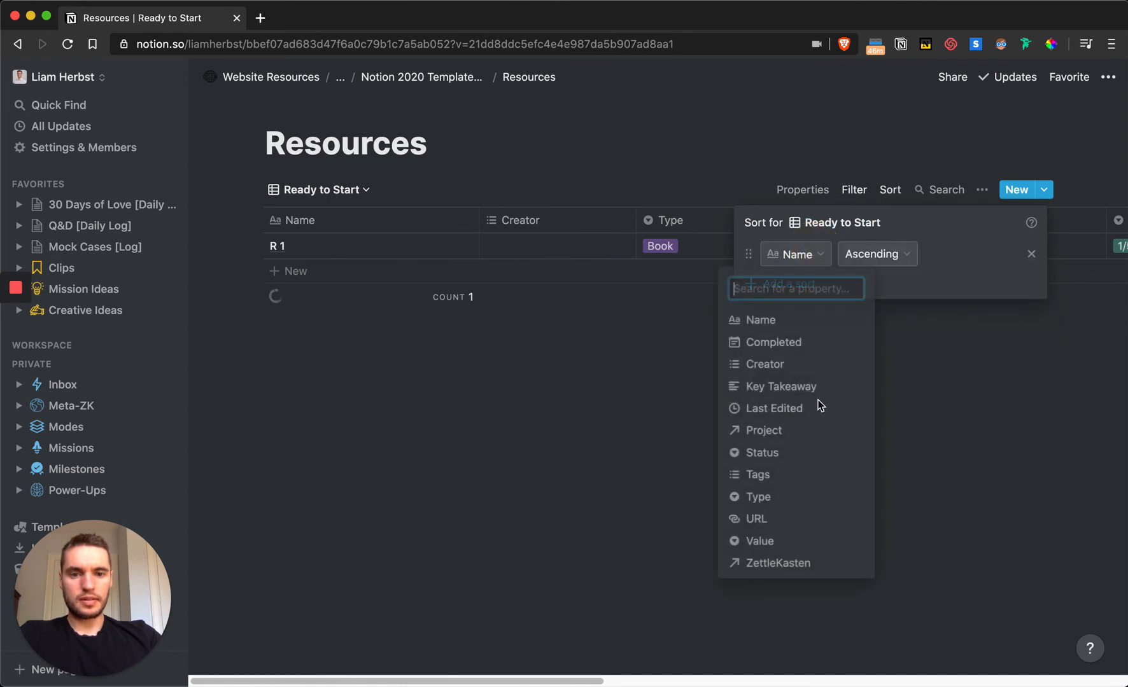
{"action": "left_click", "coordinate": [790, 408]}
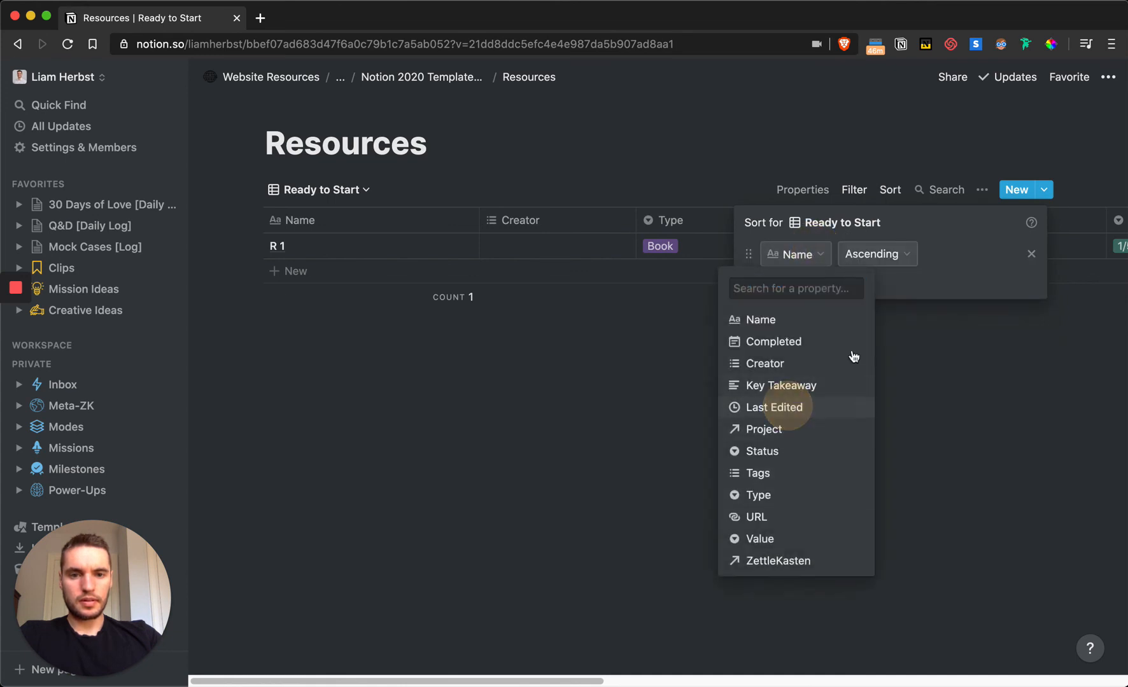
{"action": "left_click", "coordinate": [904, 254]}
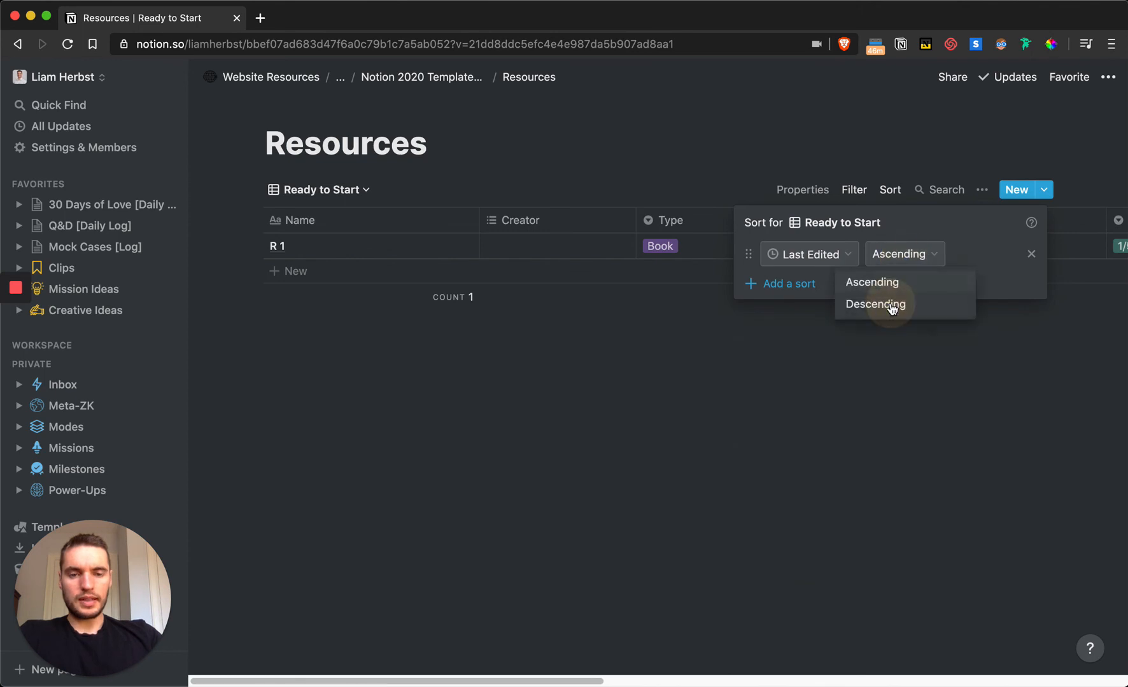
{"action": "left_click", "coordinate": [891, 304]}
{"action": "left_click", "coordinate": [363, 192]}
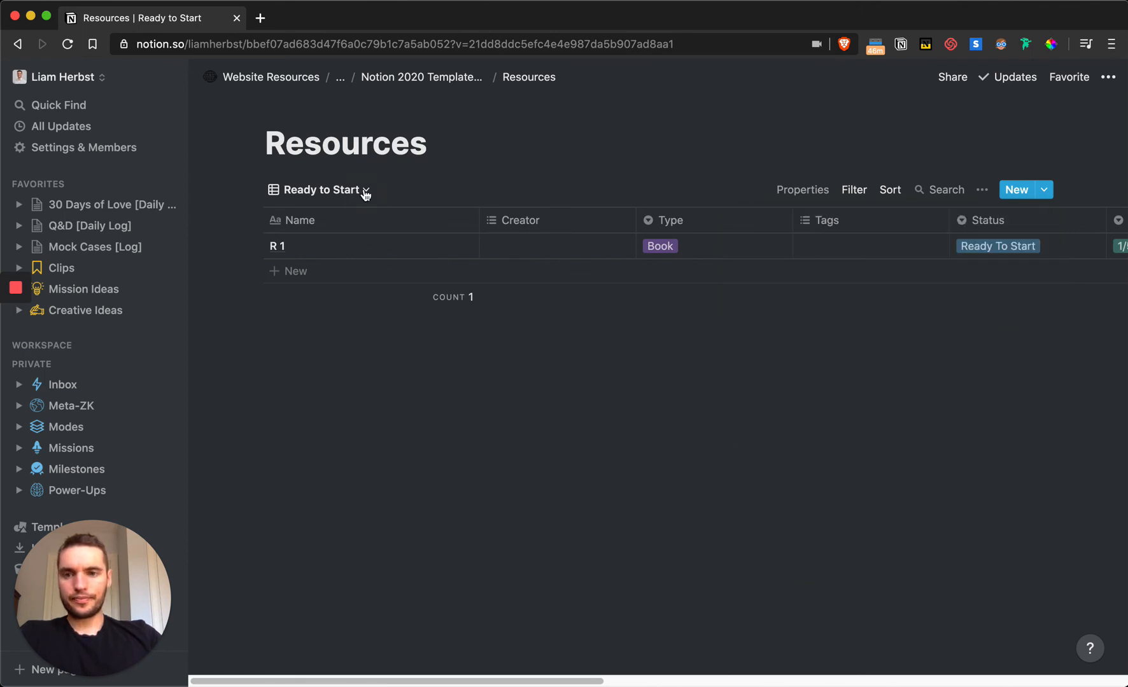
- Duplicate the Ready to Start view of the Resources database and rename the copy In Progress
{"action": "left_click", "coordinate": [364, 191]}
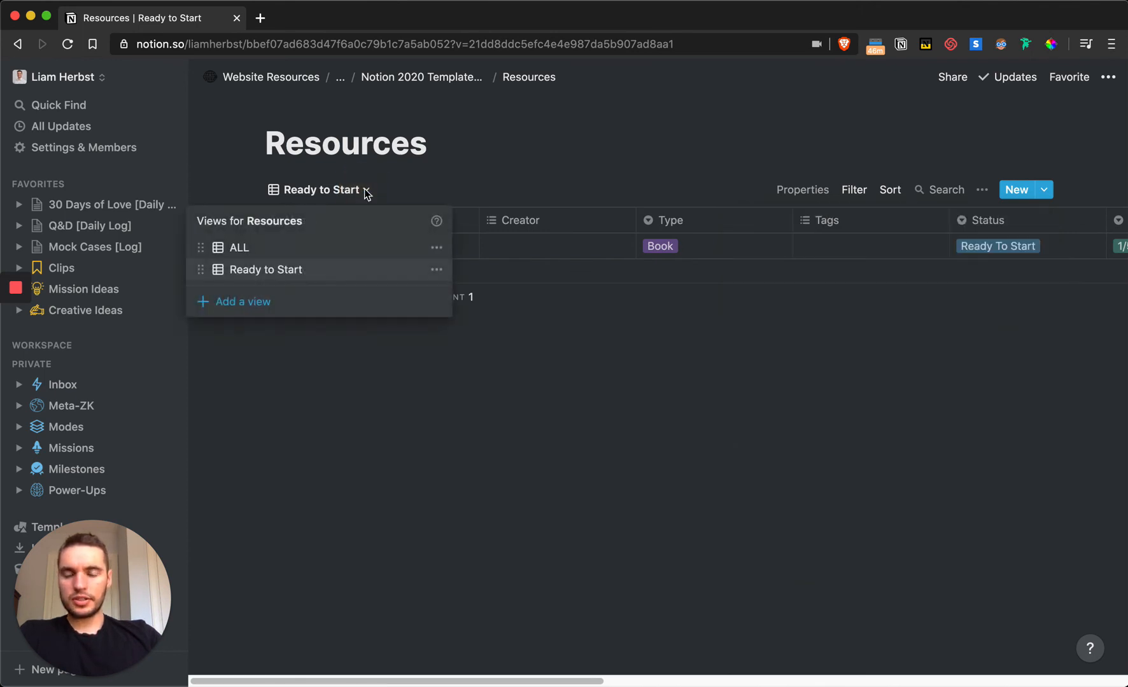
{"action": "left_click", "coordinate": [436, 270]}
{"action": "left_click", "coordinate": [402, 570]}
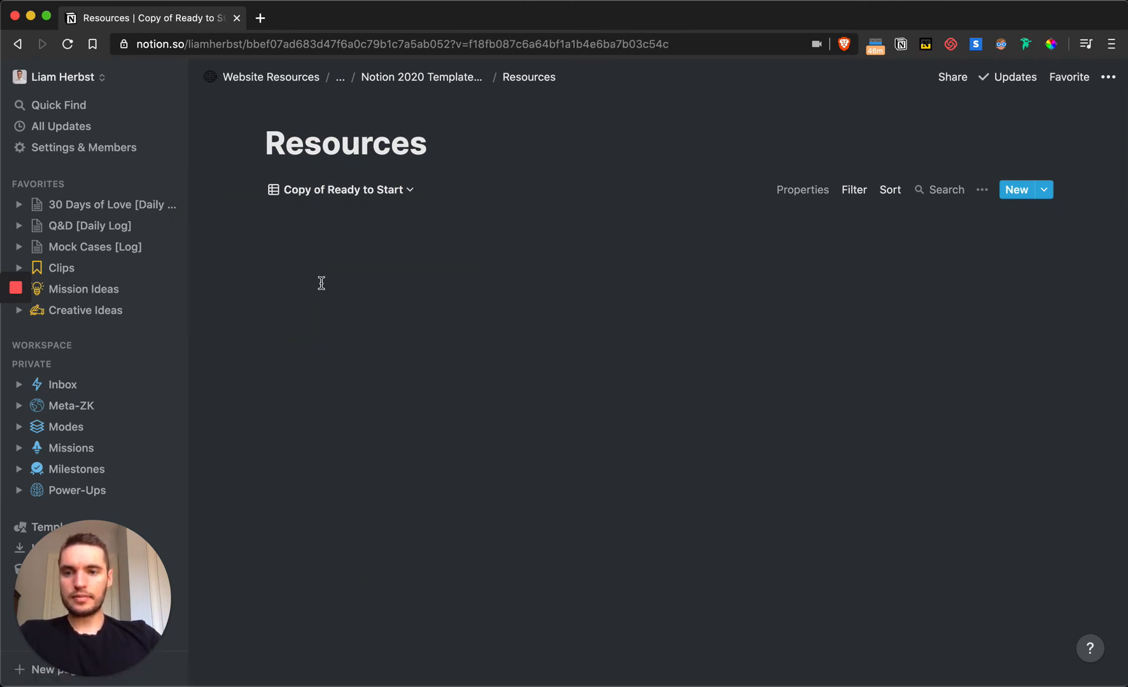
{"action": "left_click", "coordinate": [413, 191]}
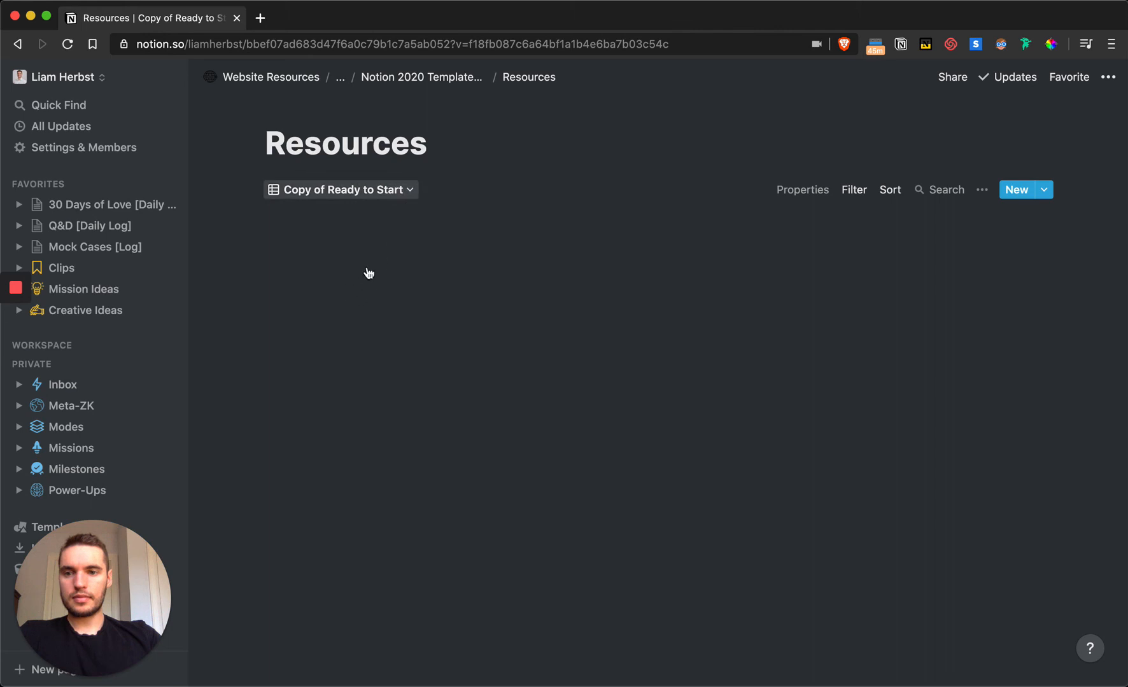
{"action": "left_click", "coordinate": [459, 291]}
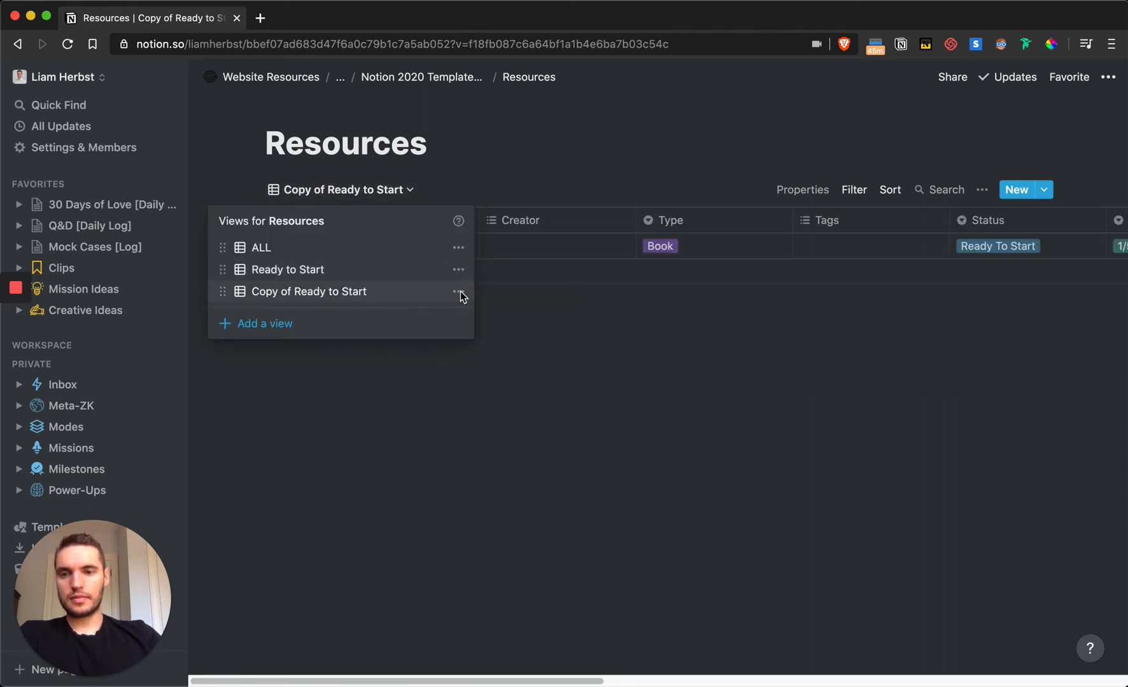
{"action": "left_click", "coordinate": [459, 291]}
{"action": "key", "text": "super+a"}
{"action": "type", "text": "In"}
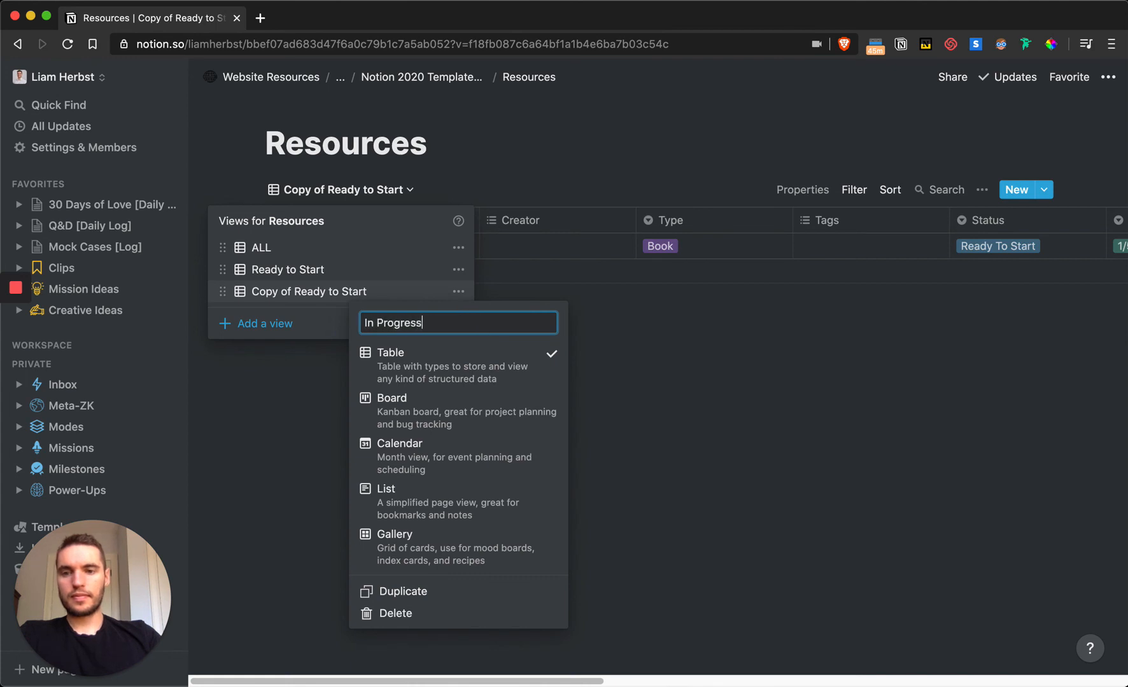
{"action": "key", "text": "Return"}
{"action": "left_click", "coordinate": [853, 201]}
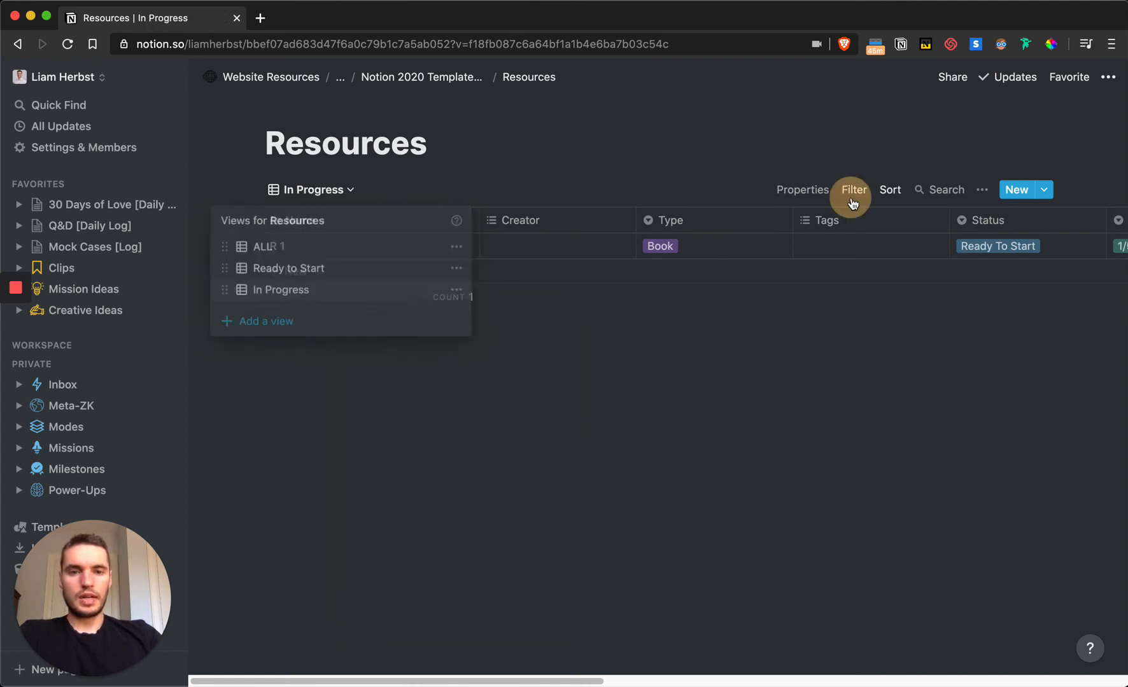
- Change the In Progress view's filter to entries whose Status is In Progress
{"action": "left_click", "coordinate": [853, 198]}
{"action": "left_click", "coordinate": [931, 253]}
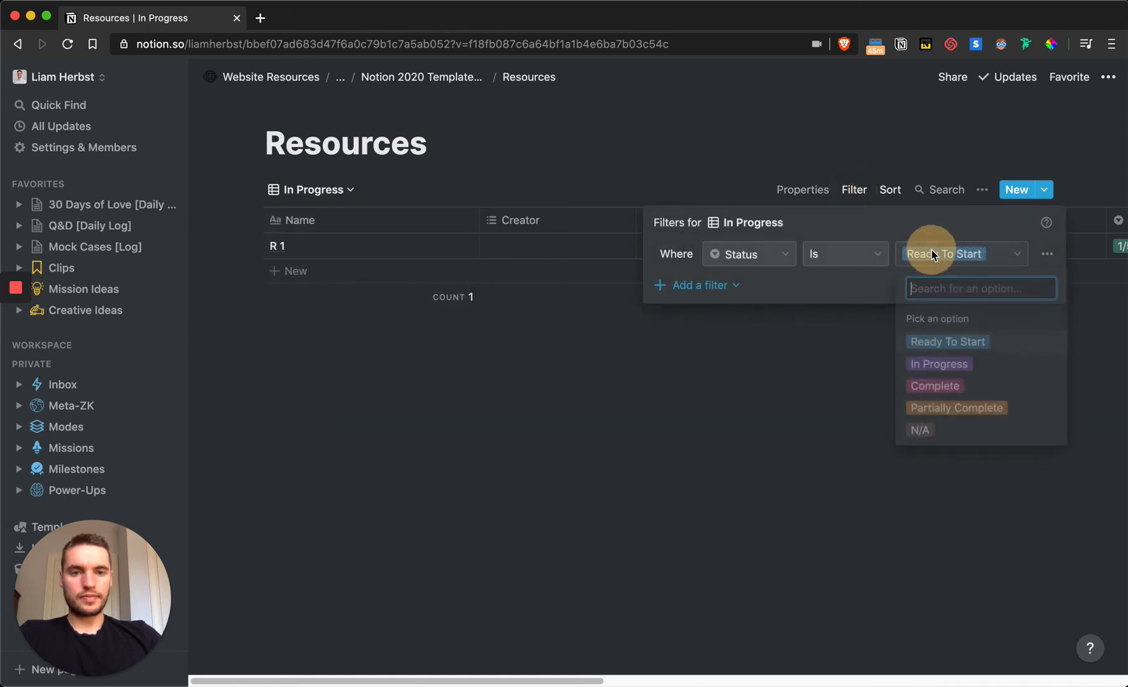
{"action": "left_click", "coordinate": [937, 365]}
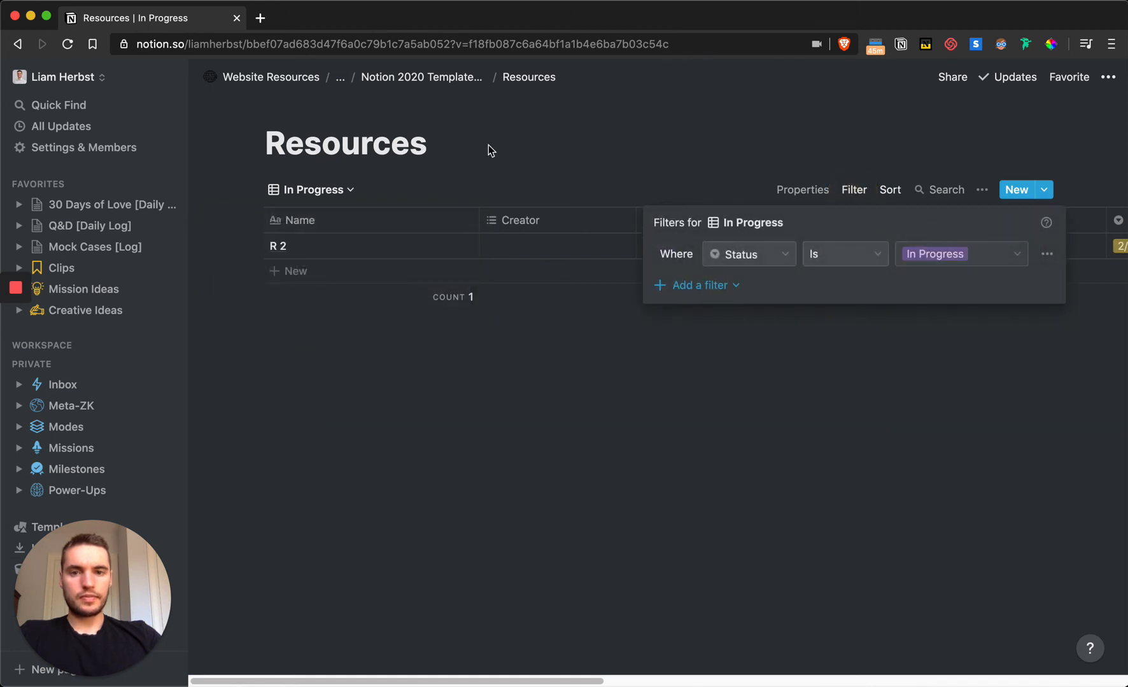
{"action": "left_click", "coordinate": [352, 191]}
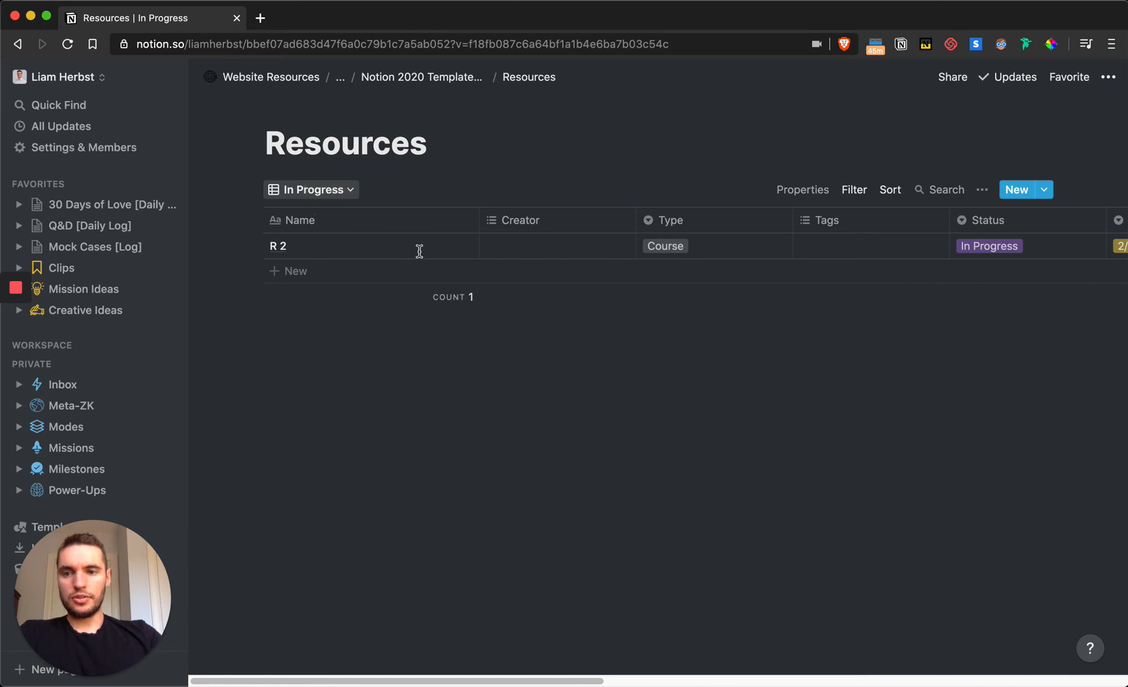
- Duplicate the In Progress view of the Resources database and rename the copy Completed
{"action": "left_click", "coordinate": [350, 191]}
{"action": "left_click", "coordinate": [428, 292]}
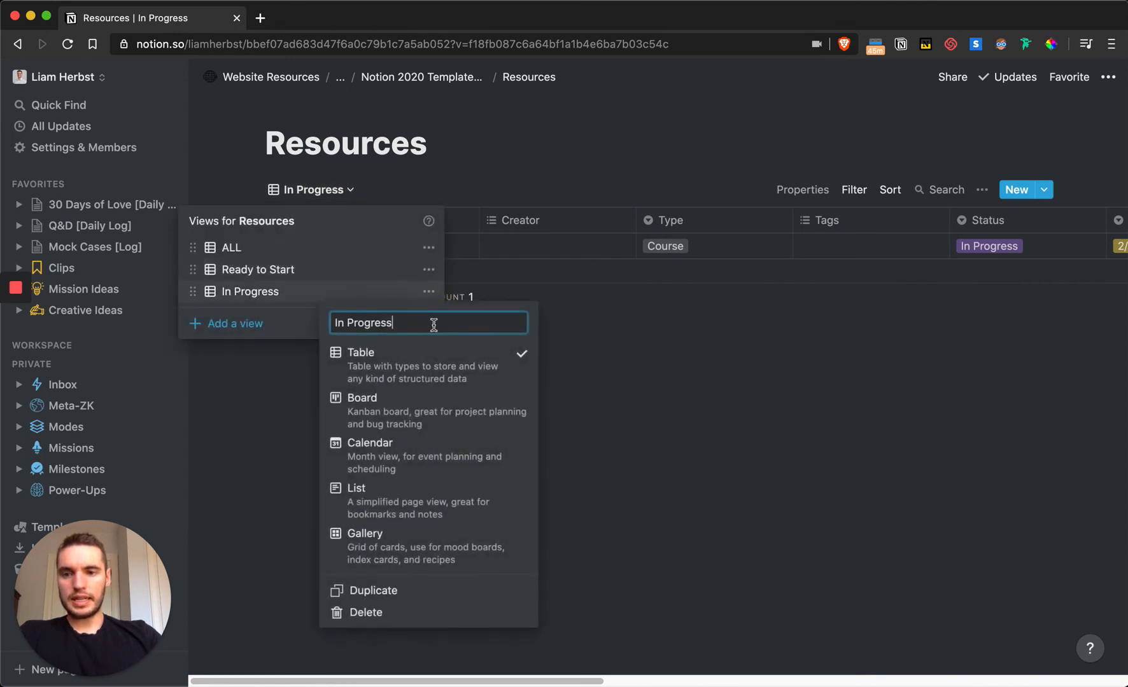
{"action": "left_click", "coordinate": [406, 603]}
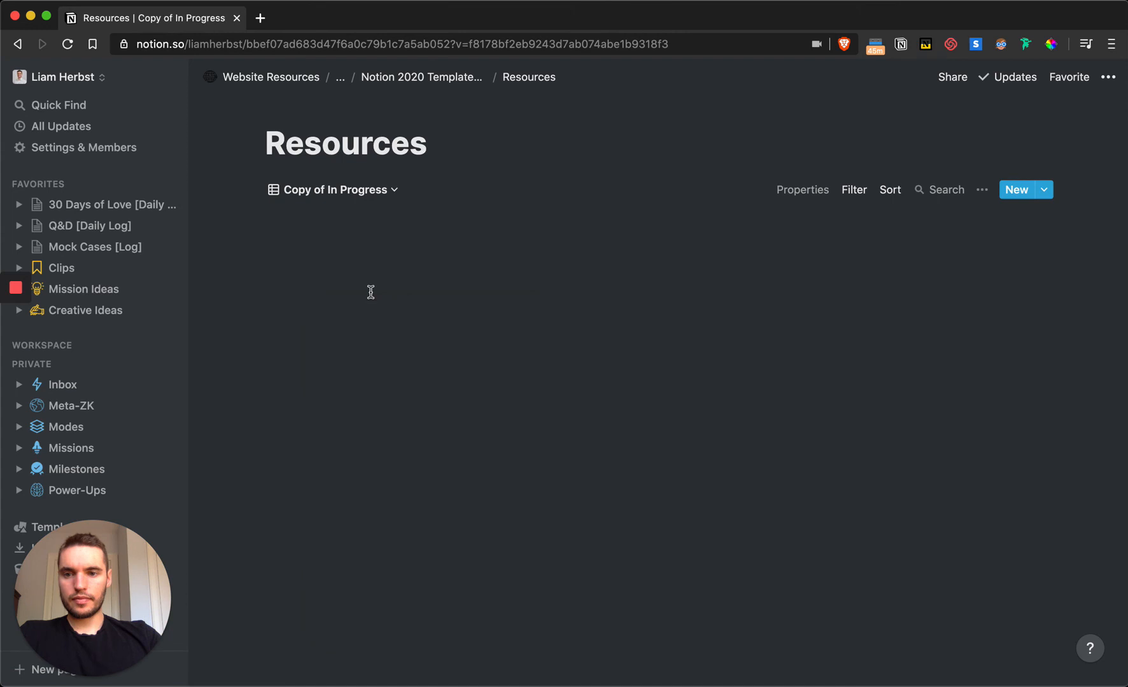
{"action": "left_click", "coordinate": [395, 190]}
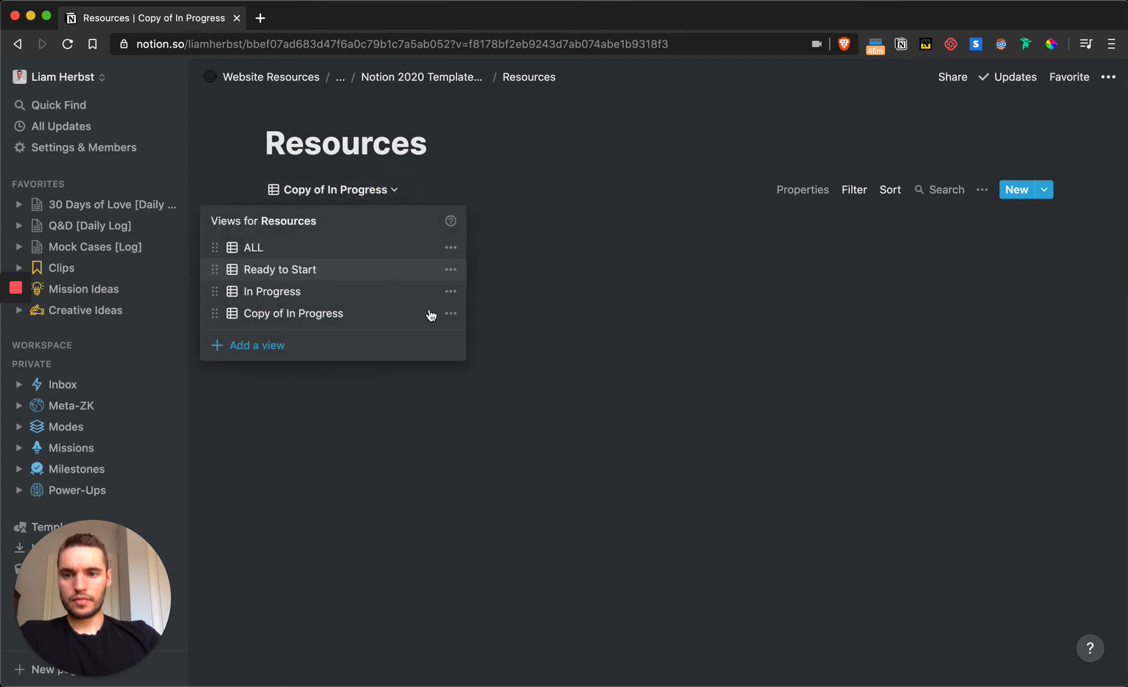
{"action": "left_click", "coordinate": [451, 313]}
{"action": "key", "text": "super+a"}
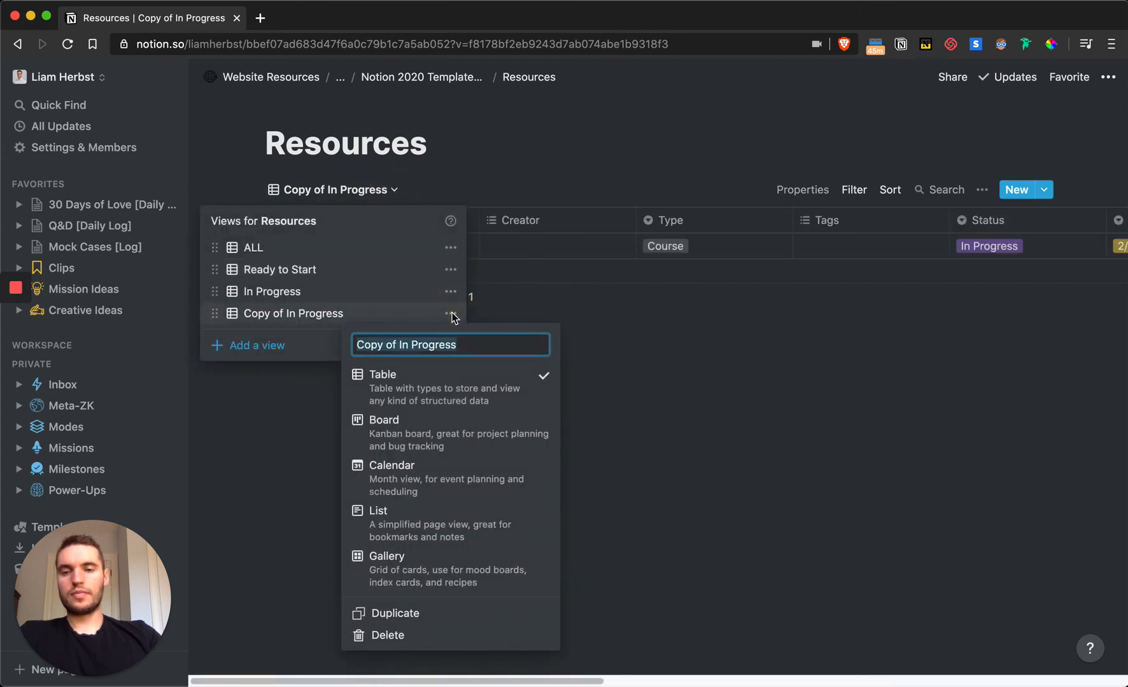
{"action": "type", "text": "Completed"}
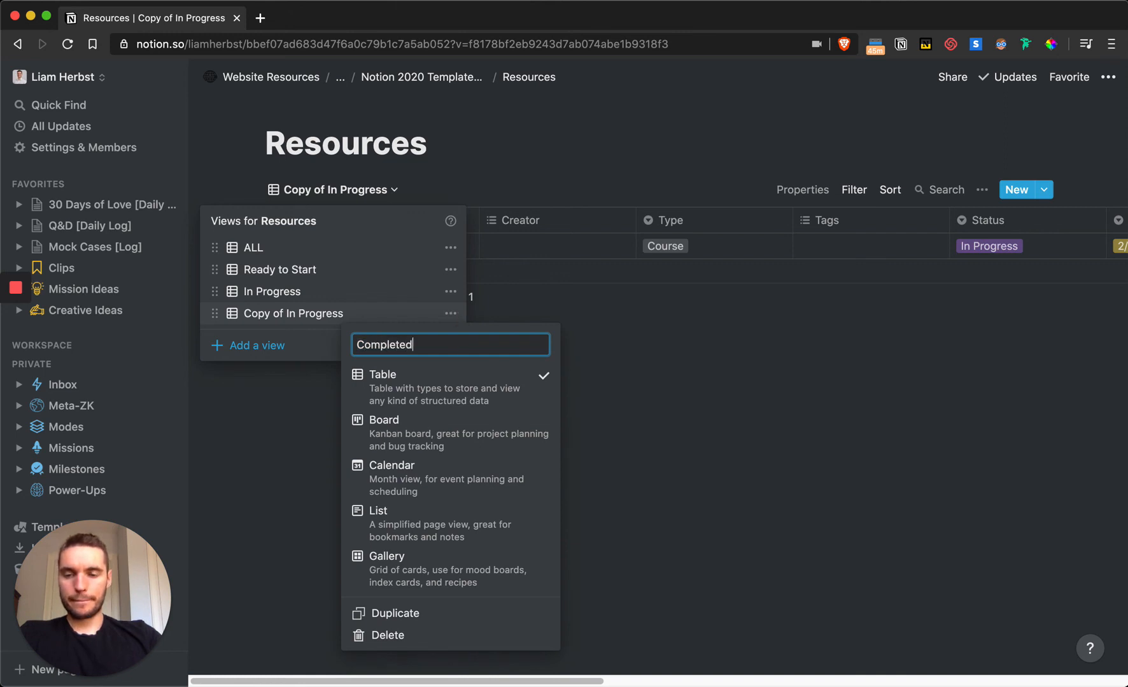
{"action": "key", "text": "Return"}
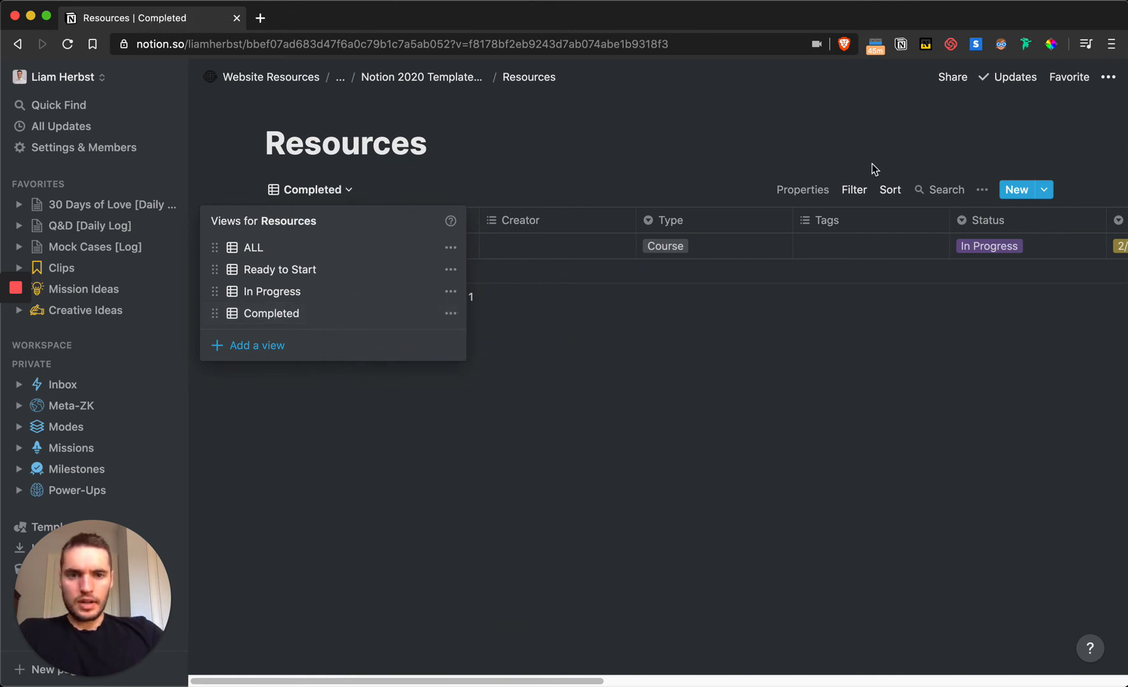
{"action": "left_click", "coordinate": [859, 192]}
- Change the Completed view's filter to entries whose Status is Complete
{"action": "left_click", "coordinate": [859, 192]}
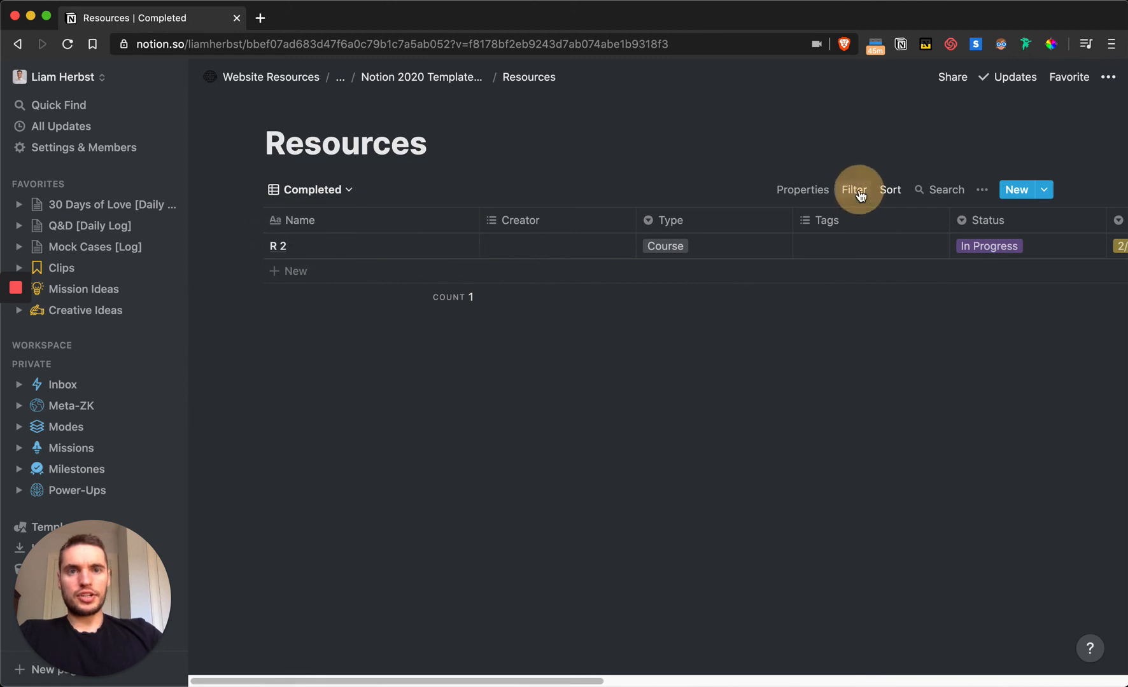
{"action": "left_click", "coordinate": [922, 254]}
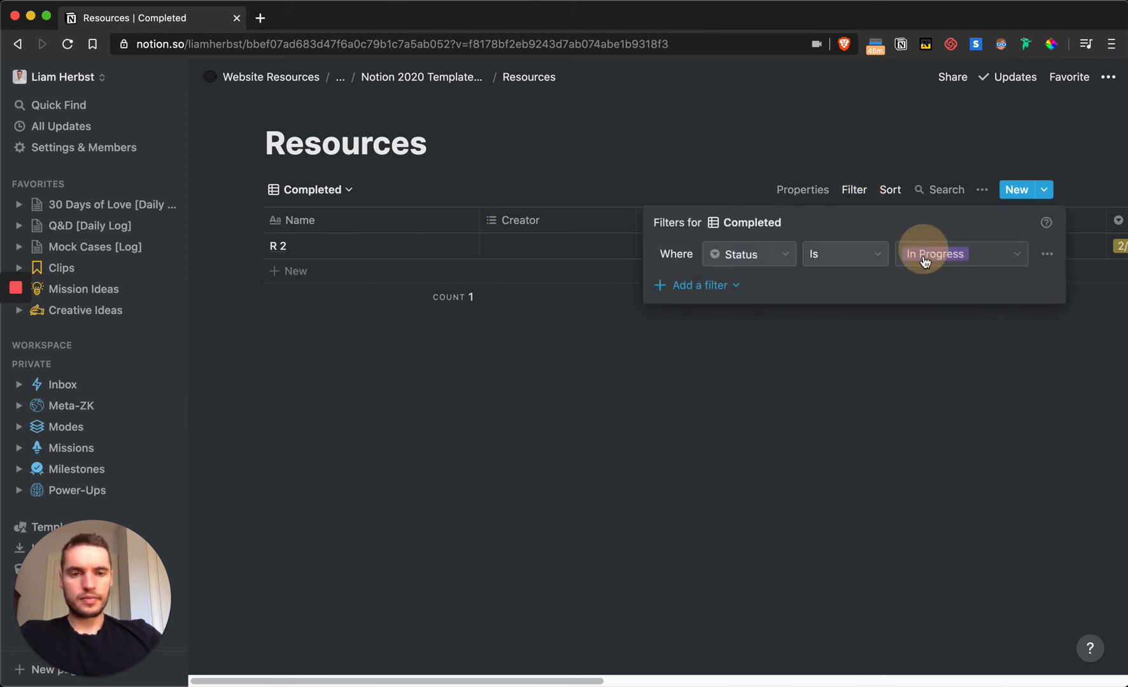
{"action": "key", "text": "Down"}
{"action": "key", "text": "Down"}
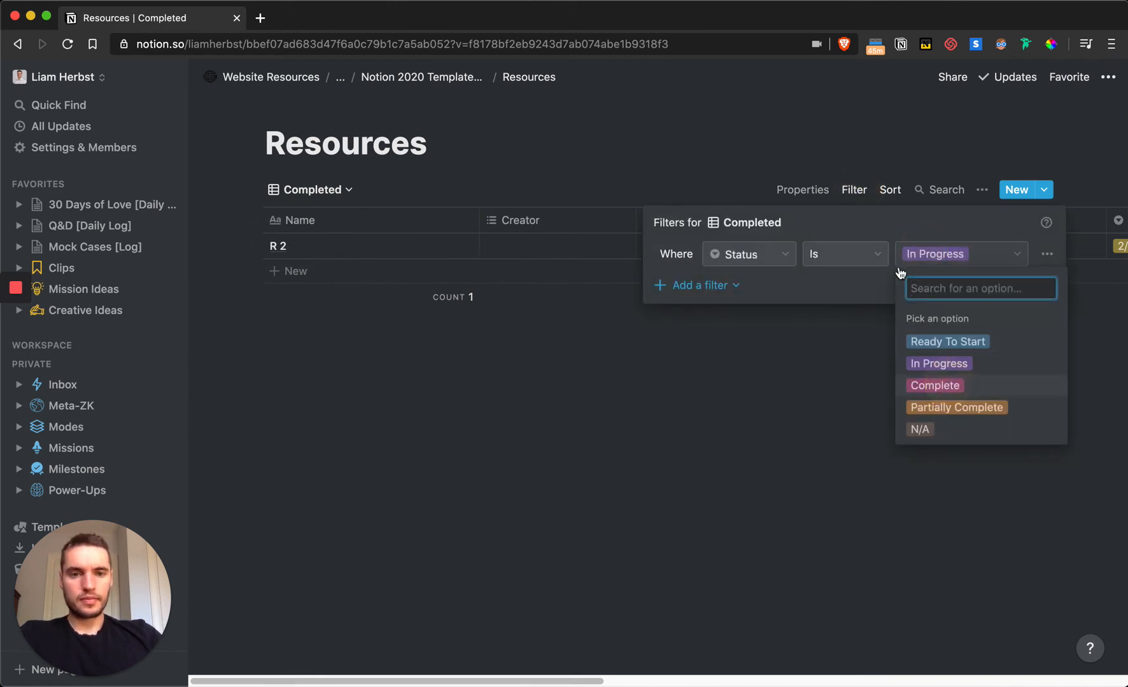
{"action": "key", "text": "Return"}
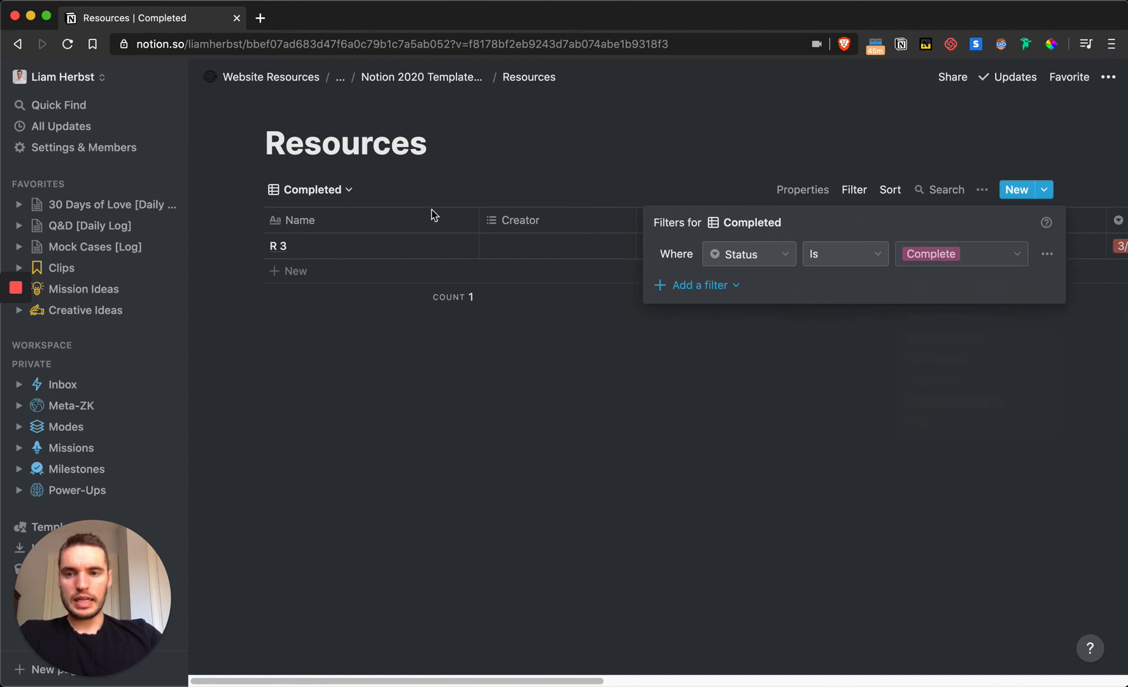
{"action": "left_click", "coordinate": [660, 167]}
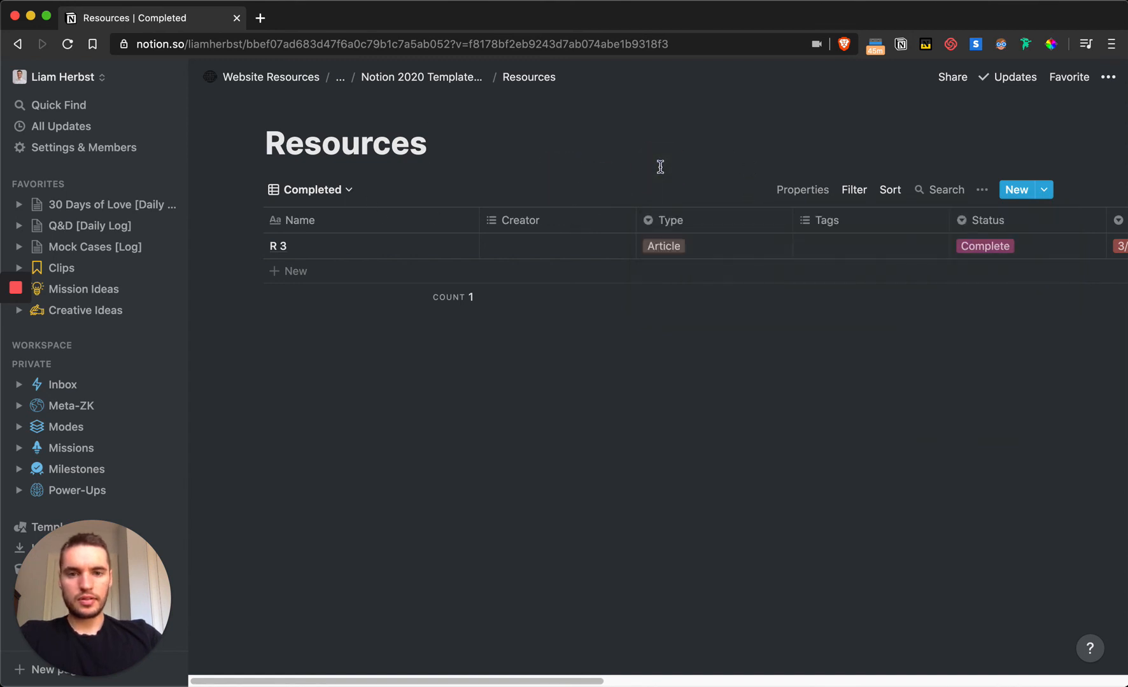
- Set the Type of entry R 3 to Book and add a new entry named R 4 below it
{"action": "left_click", "coordinate": [739, 245]}
{"action": "type", "text": "Book"}
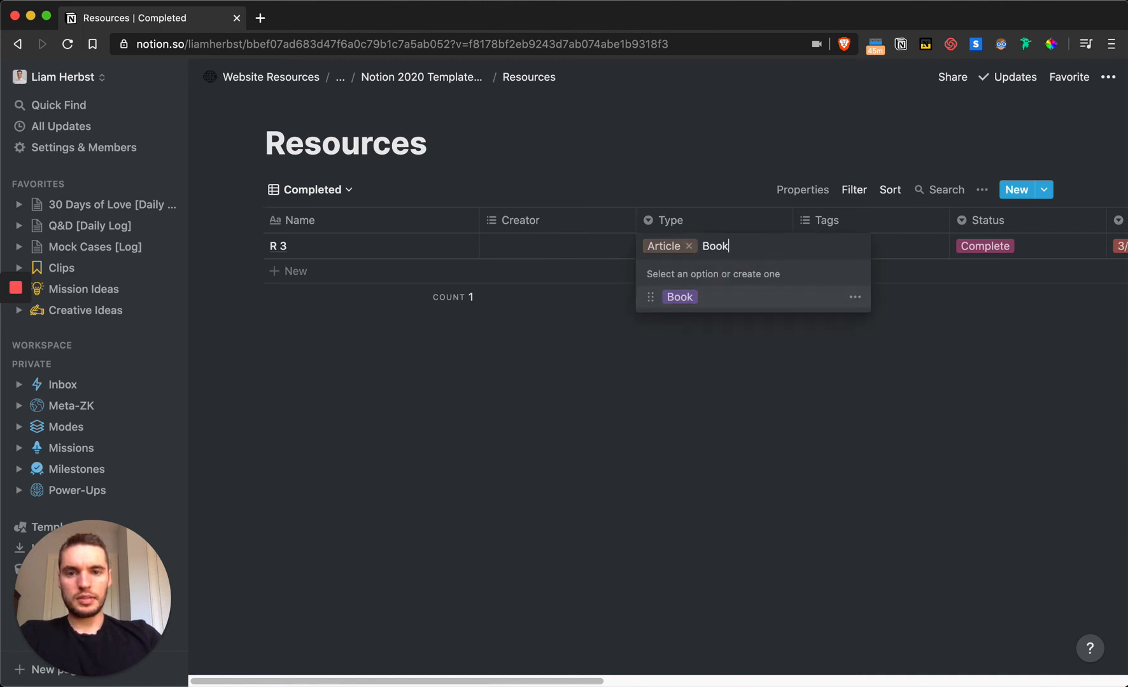
{"action": "key", "text": "Return"}
{"action": "type", "text": "B"}
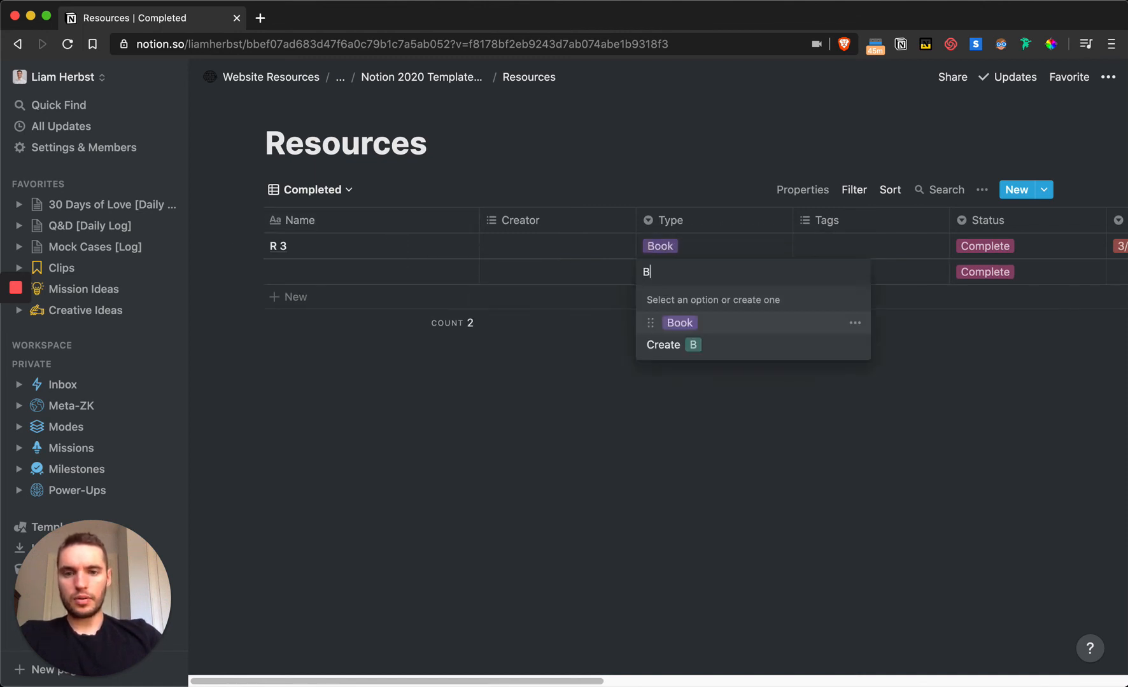
{"action": "type", "text": "ook"}
{"action": "key", "text": "Escape"}
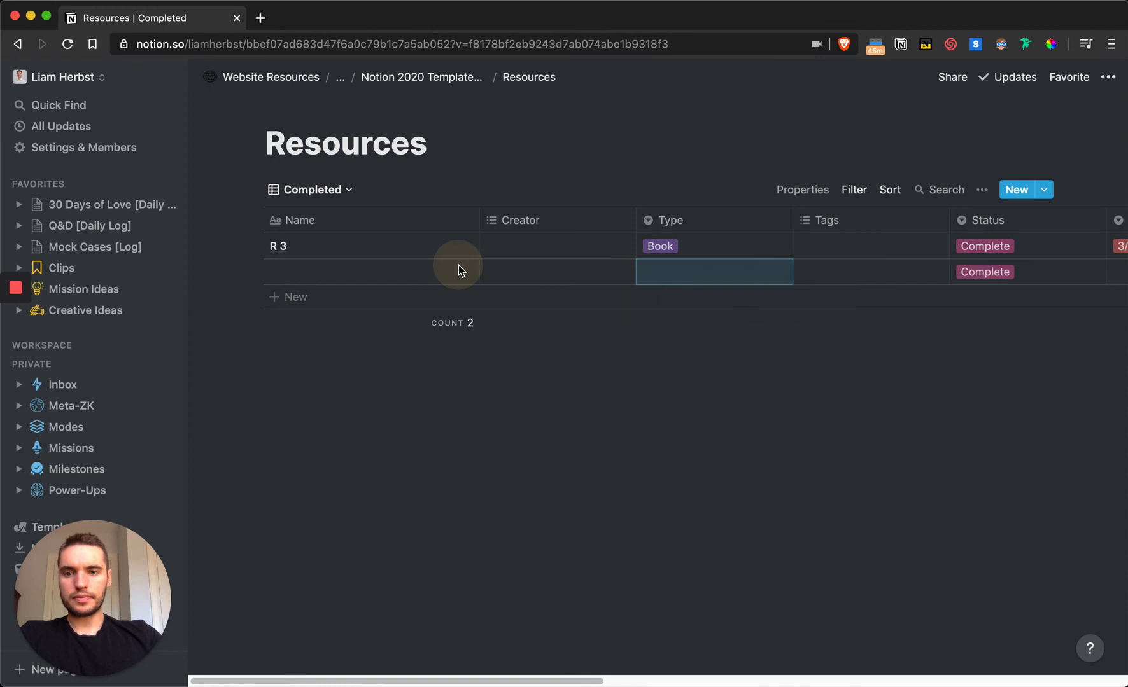
{"action": "left_click", "coordinate": [422, 266]}
{"action": "type", "text": "R 4"}
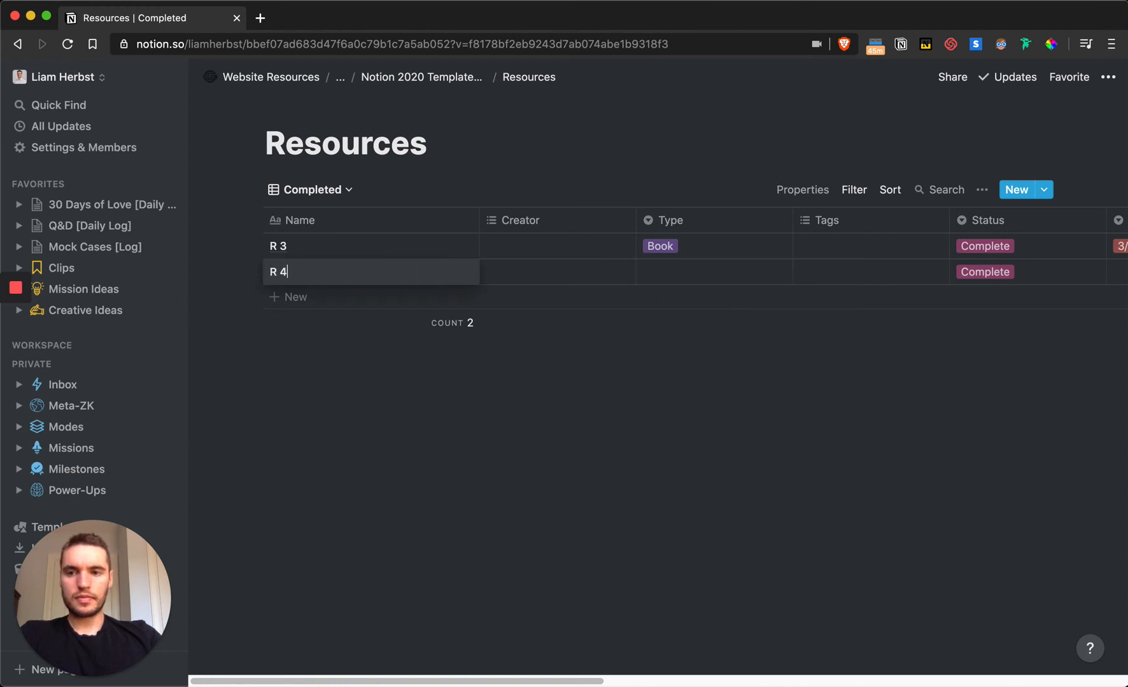
{"action": "left_click", "coordinate": [327, 192]}
- Add an unnamed Board view to the Resources database and hide its No Status column
{"action": "left_click", "coordinate": [328, 192]}
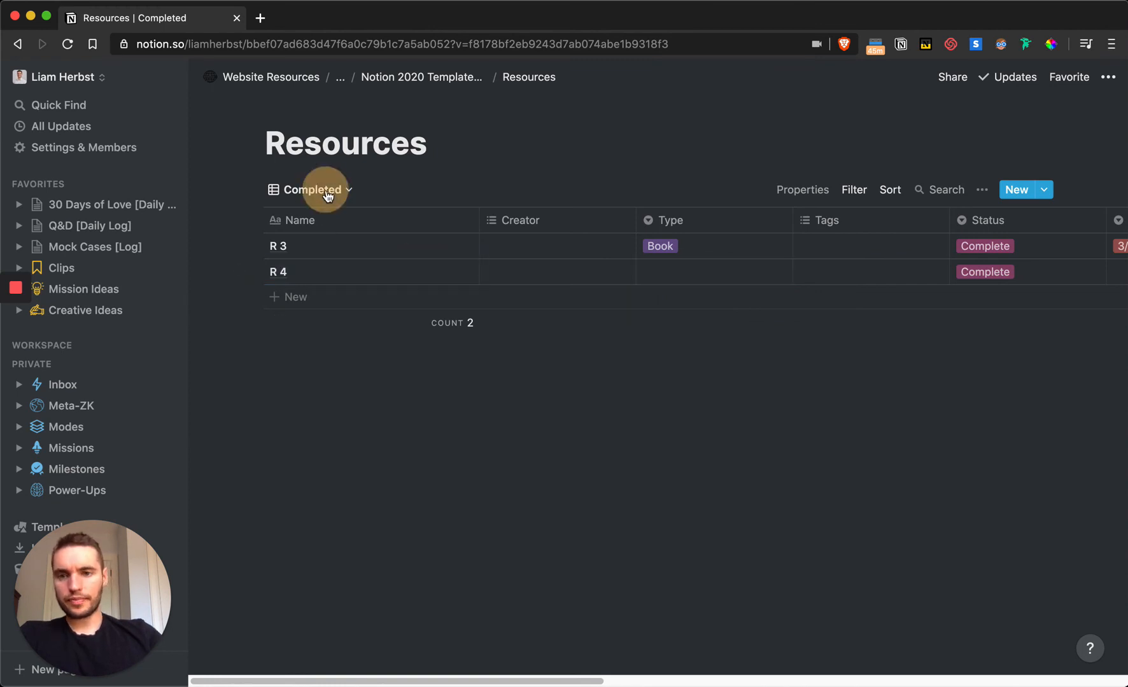
{"action": "left_click", "coordinate": [247, 345]}
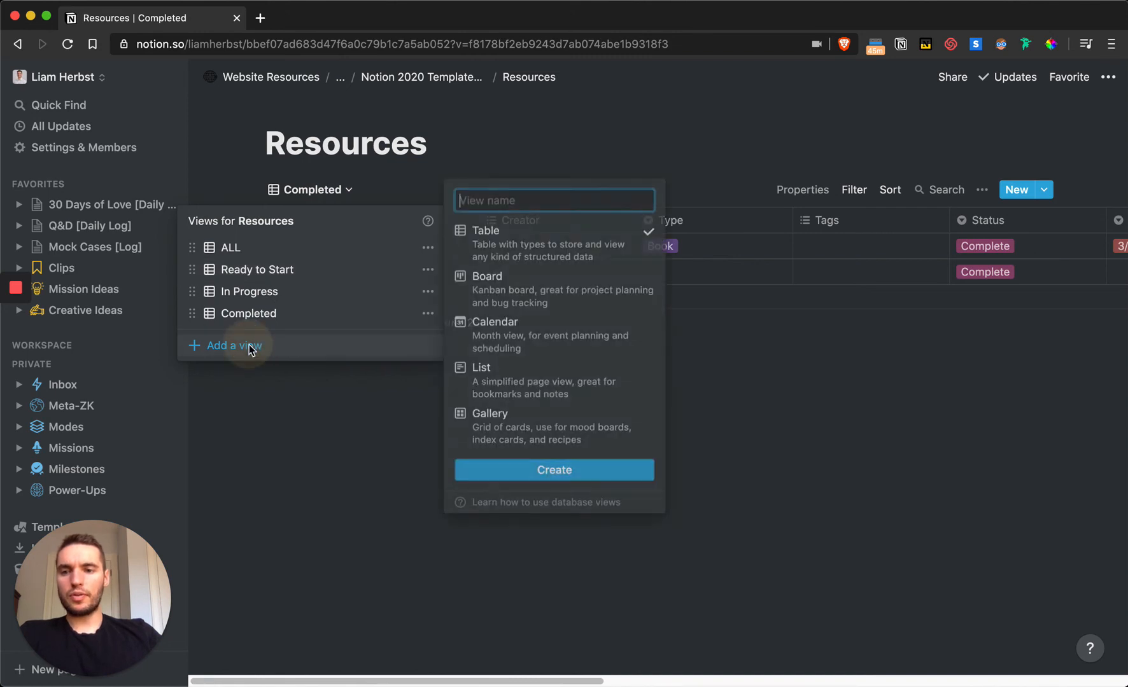
{"action": "left_click", "coordinate": [545, 290]}
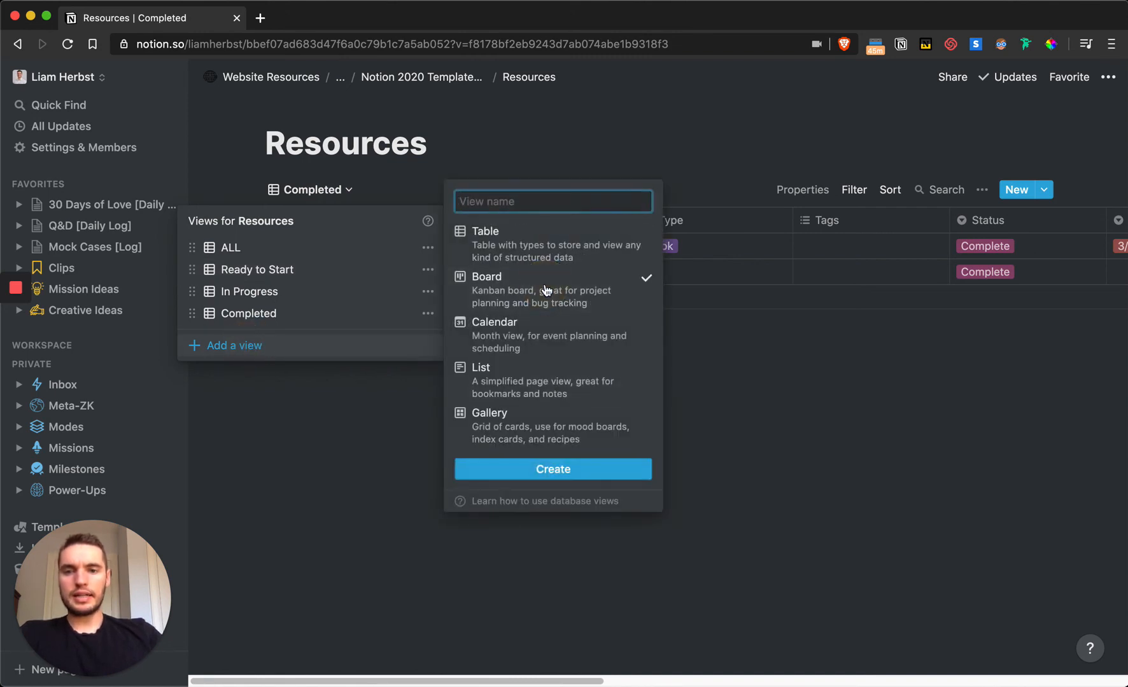
{"action": "left_click", "coordinate": [560, 469]}
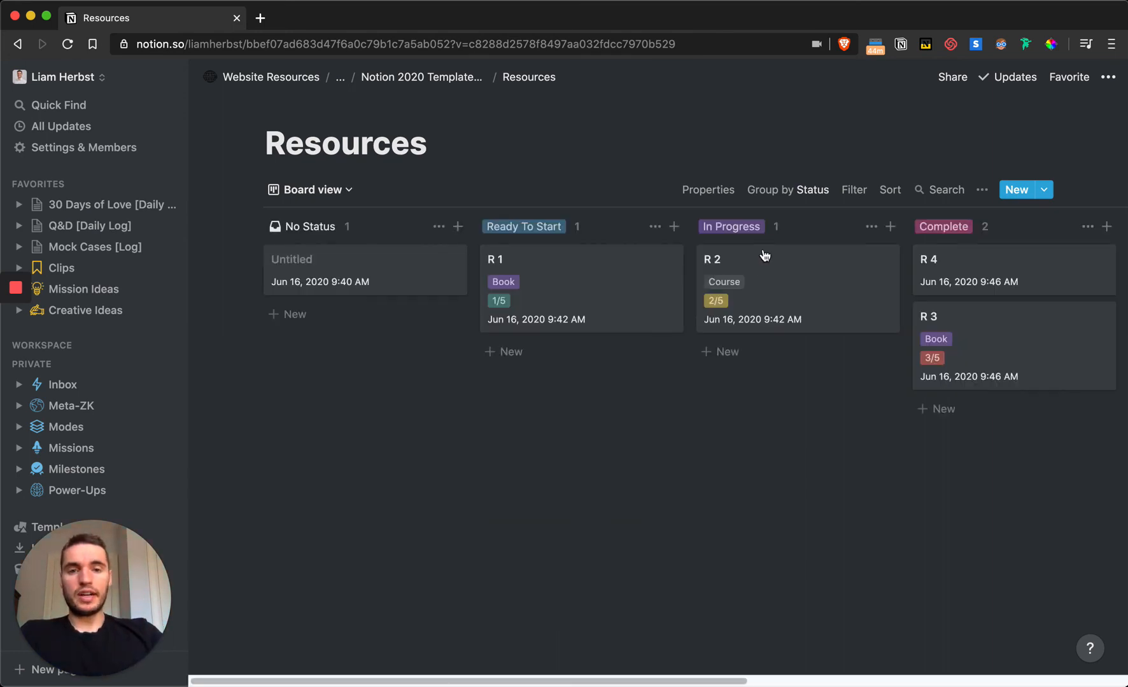
{"action": "left_click", "coordinate": [442, 227]}
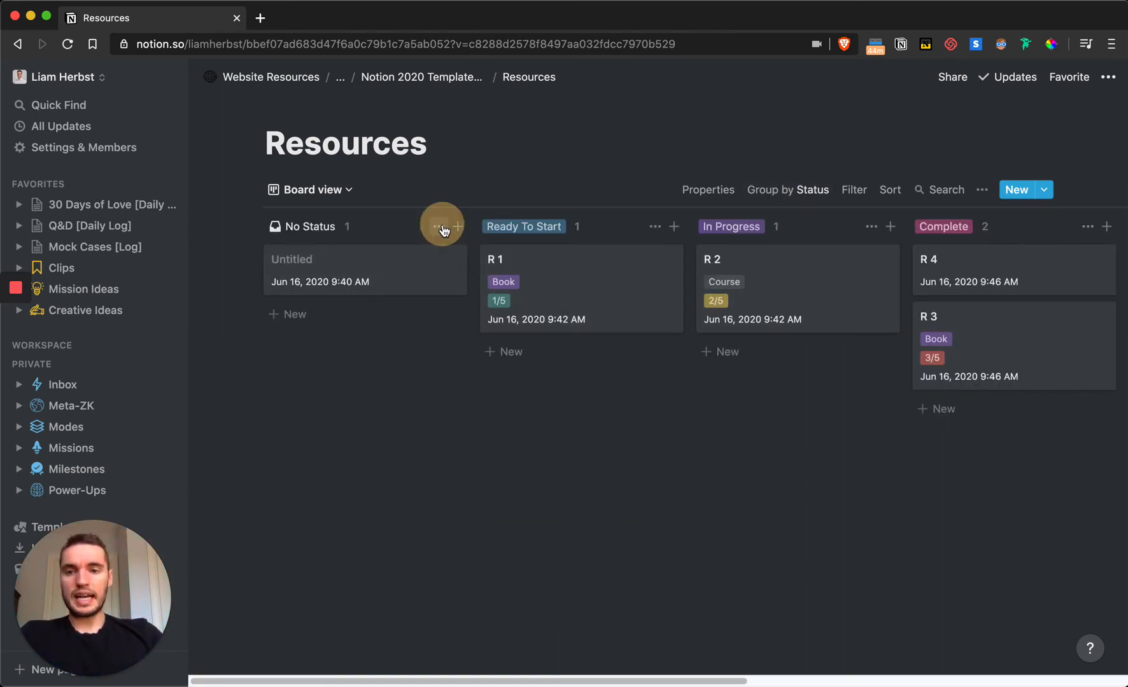
{"action": "left_click", "coordinate": [414, 251]}
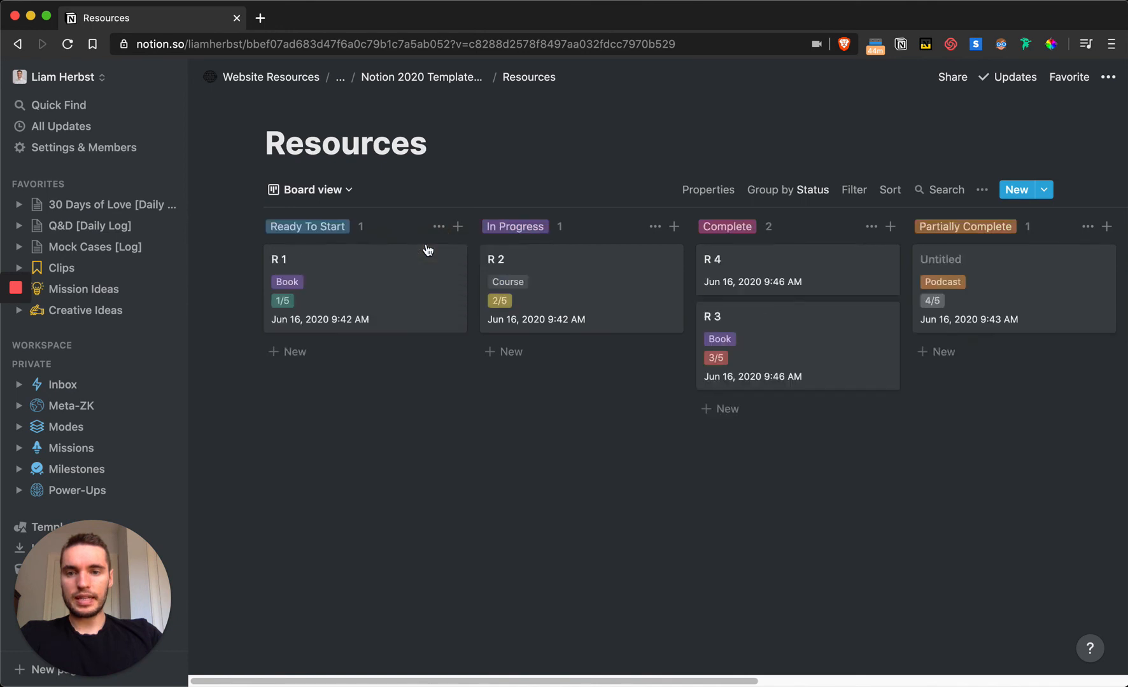
- Hide the Type property on the cards of the Resources database's Board view
{"action": "scroll", "coordinate": [638, 301], "scroll_direction": "right", "scroll_amount": 2}
{"action": "scroll", "coordinate": [639, 301], "scroll_direction": "right", "scroll_amount": 3}
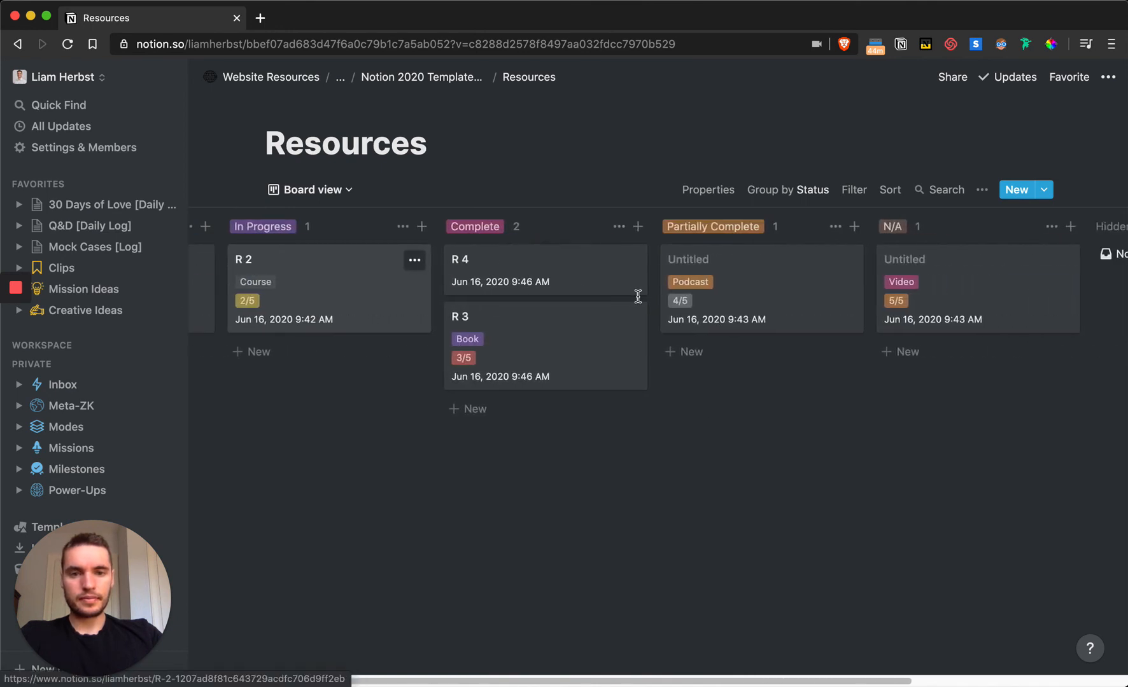
{"action": "scroll", "coordinate": [636, 298], "scroll_direction": "left", "scroll_amount": 4}
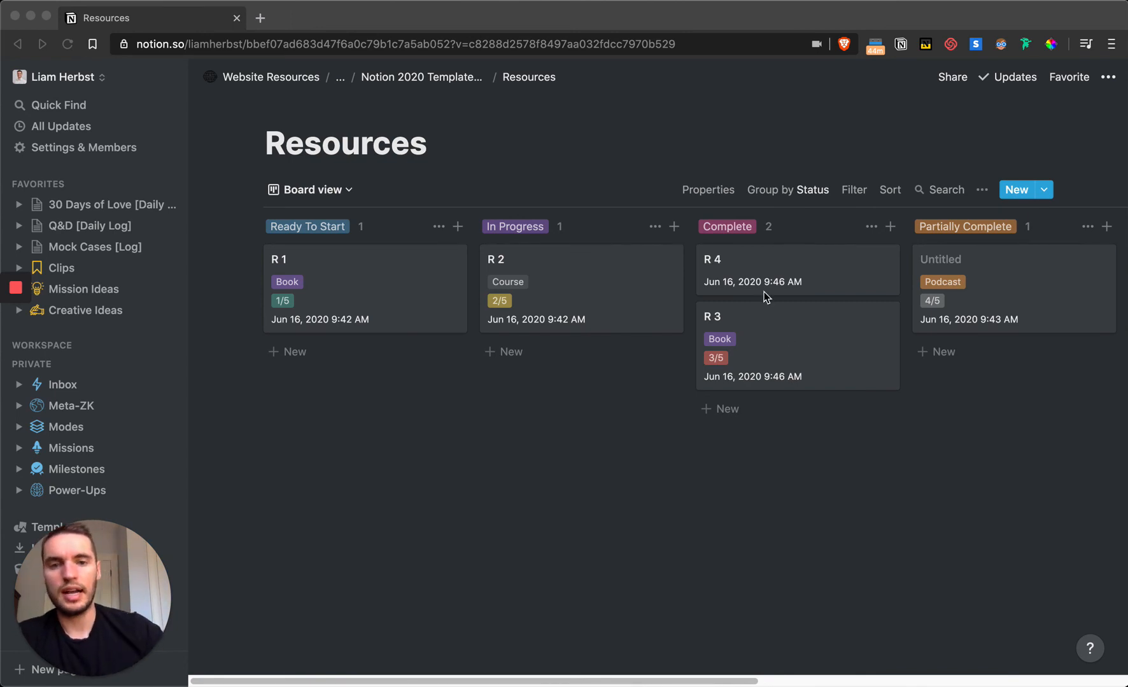
{"action": "left_click", "coordinate": [719, 193]}
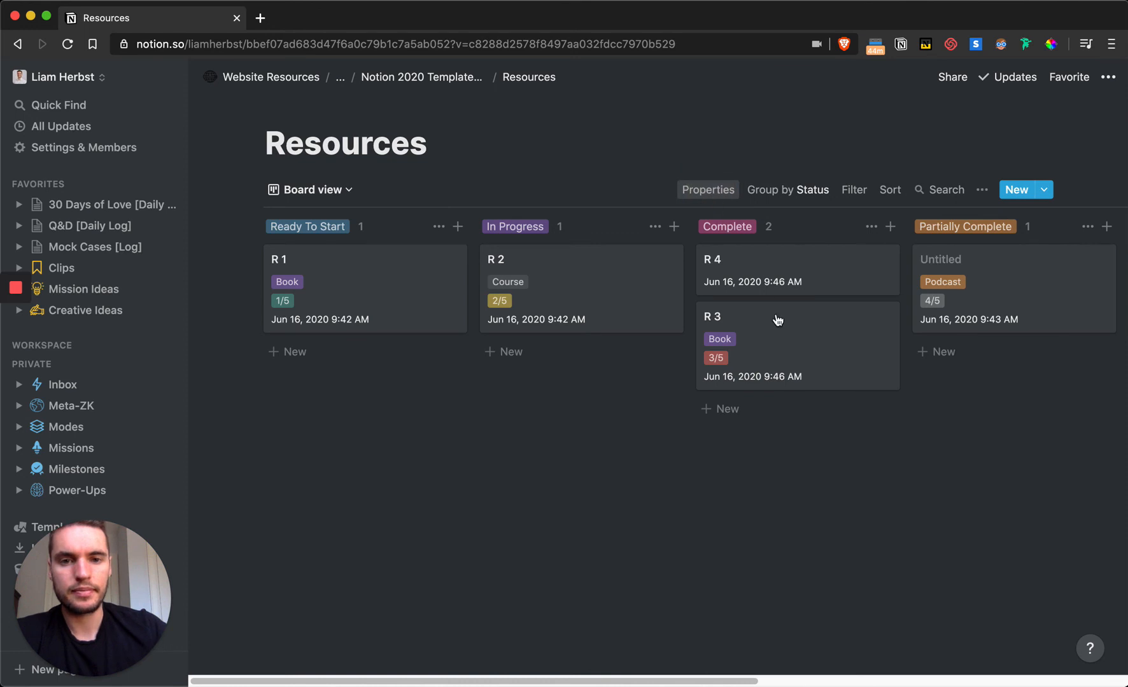
{"action": "left_click", "coordinate": [708, 189]}
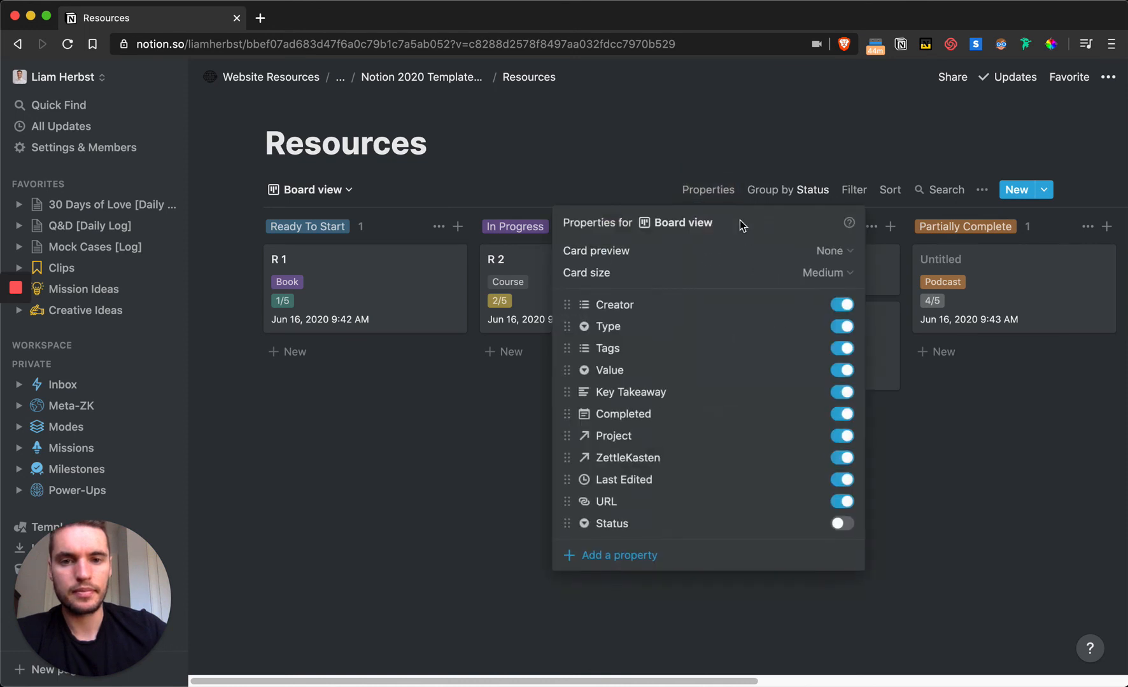
{"action": "left_click", "coordinate": [840, 327]}
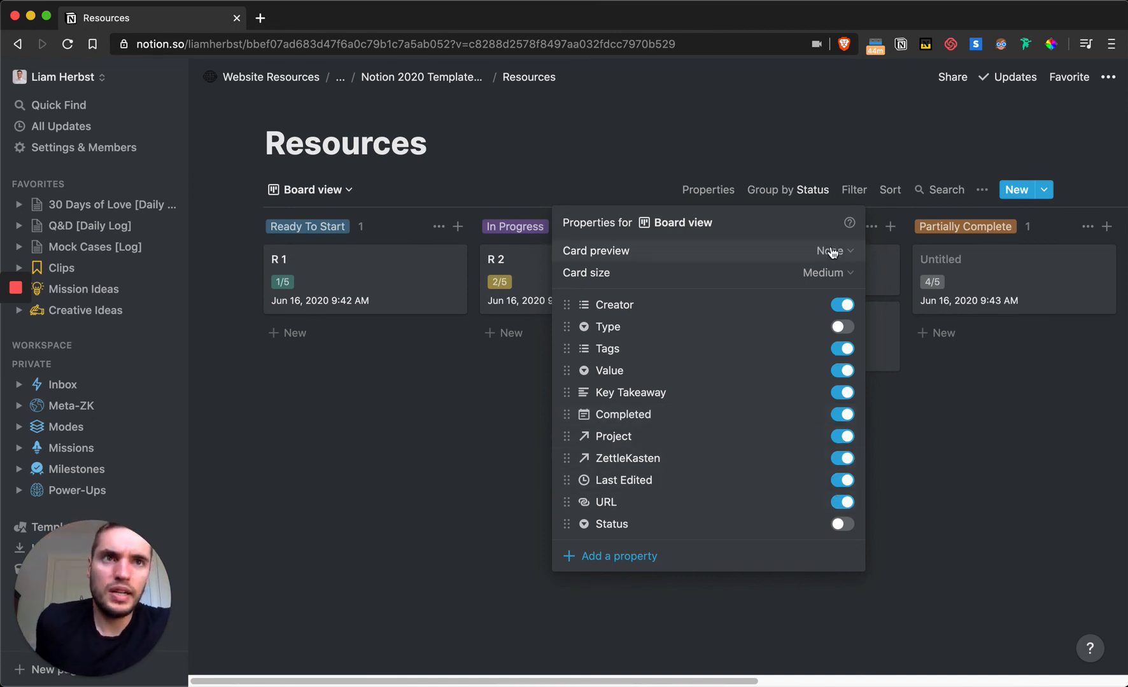
{"action": "left_click", "coordinate": [621, 164]}
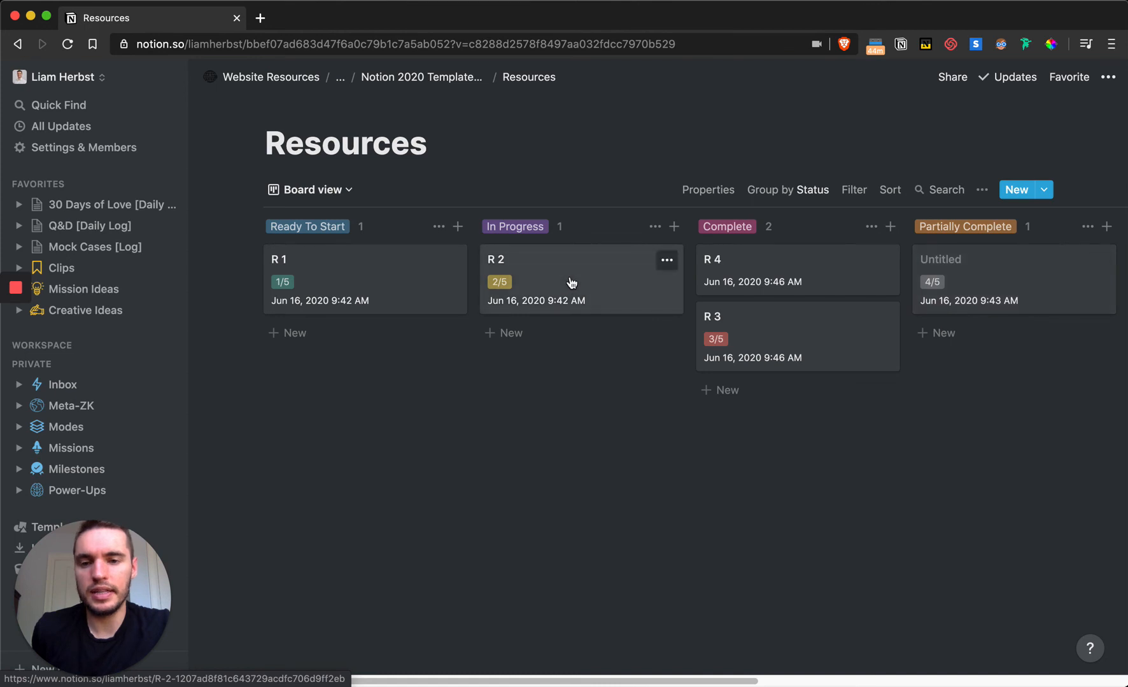
{"action": "left_click_drag", "start_coordinate": [575, 284], "coordinate": [603, 290]}
- Filter the Board view to show only entries whose Type is Book
{"action": "left_click", "coordinate": [853, 190]}
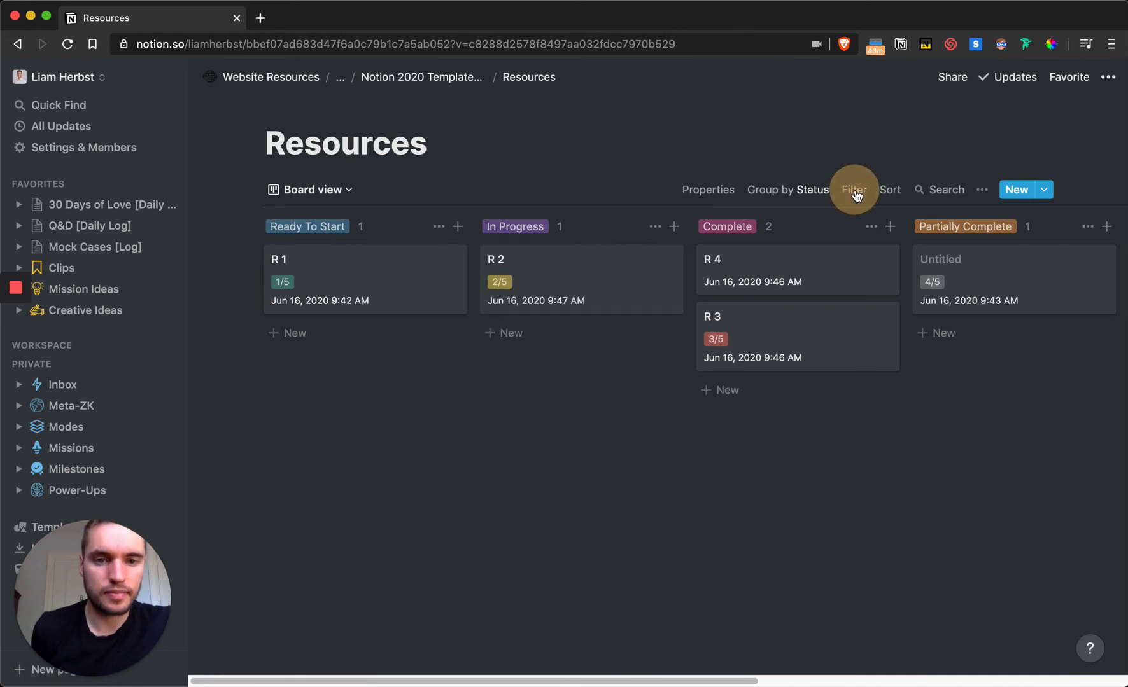
{"action": "left_click", "coordinate": [724, 340]}
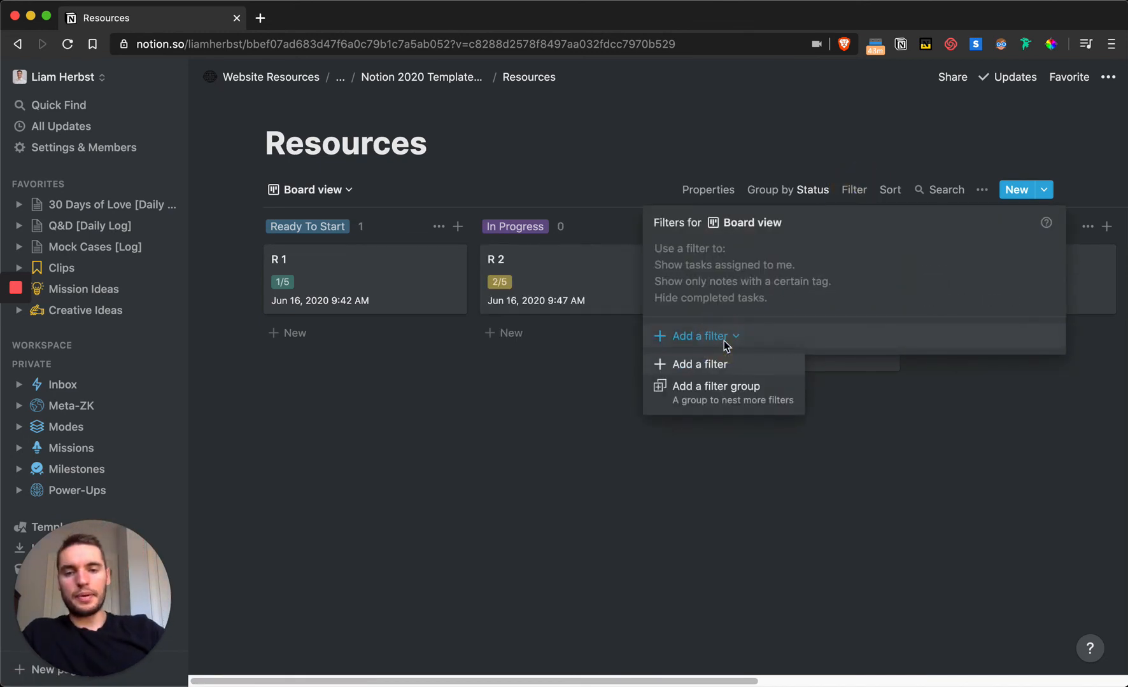
{"action": "left_click", "coordinate": [705, 364]}
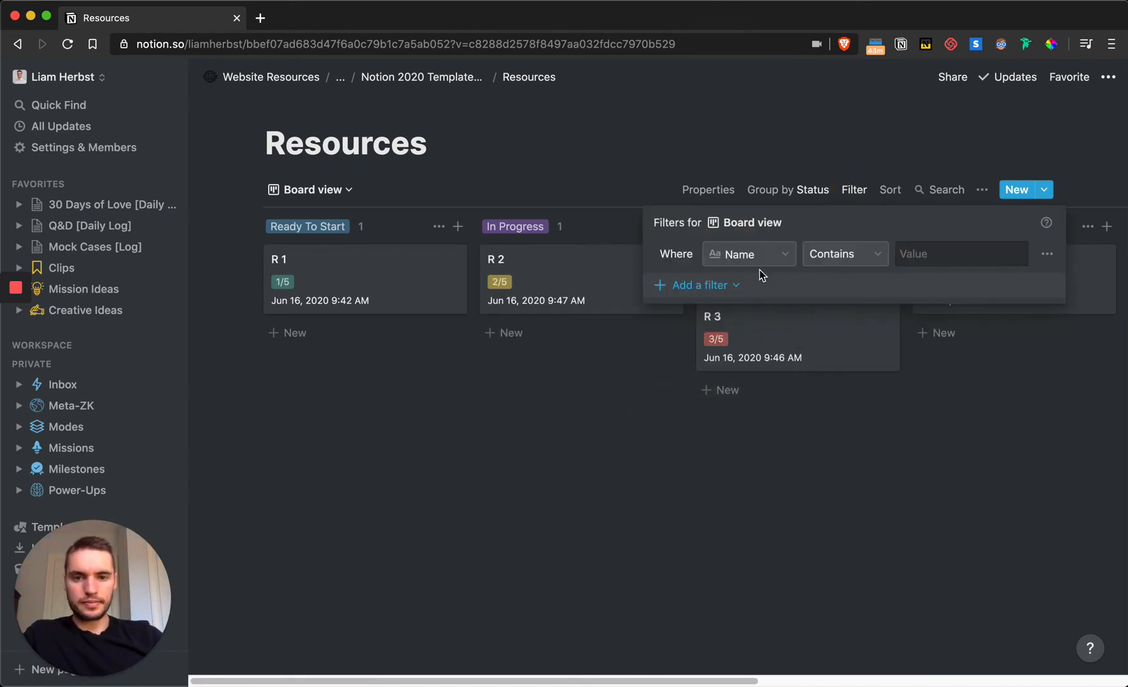
{"action": "left_click", "coordinate": [732, 285]}
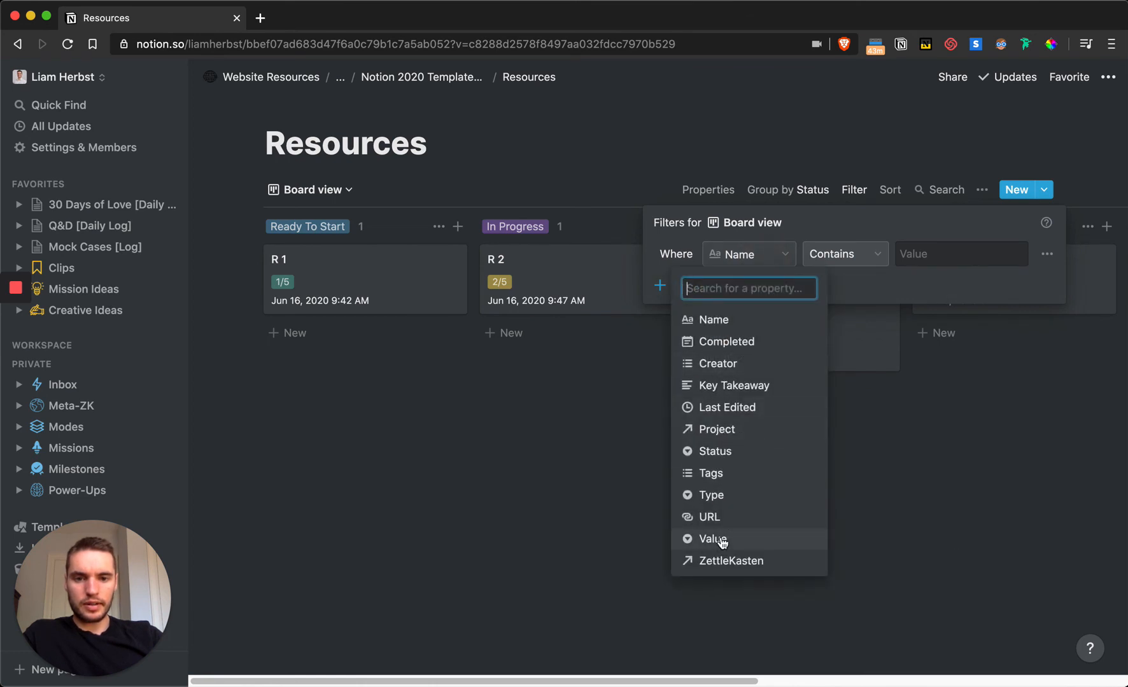
{"action": "left_click", "coordinate": [719, 497]}
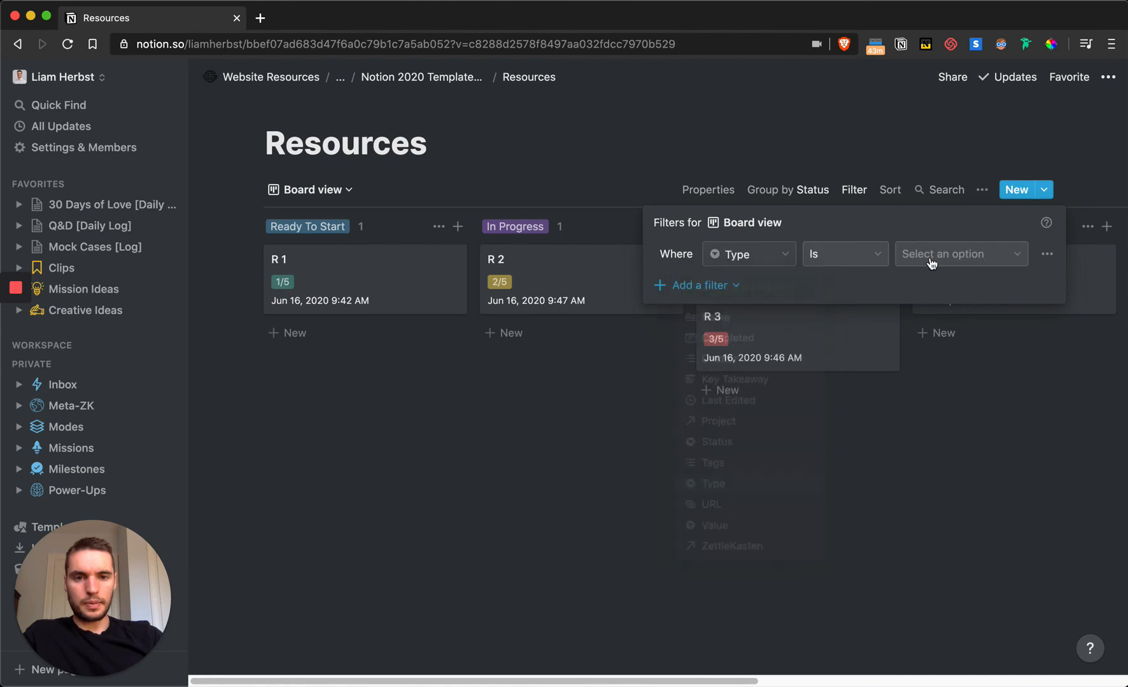
{"action": "left_click", "coordinate": [930, 257]}
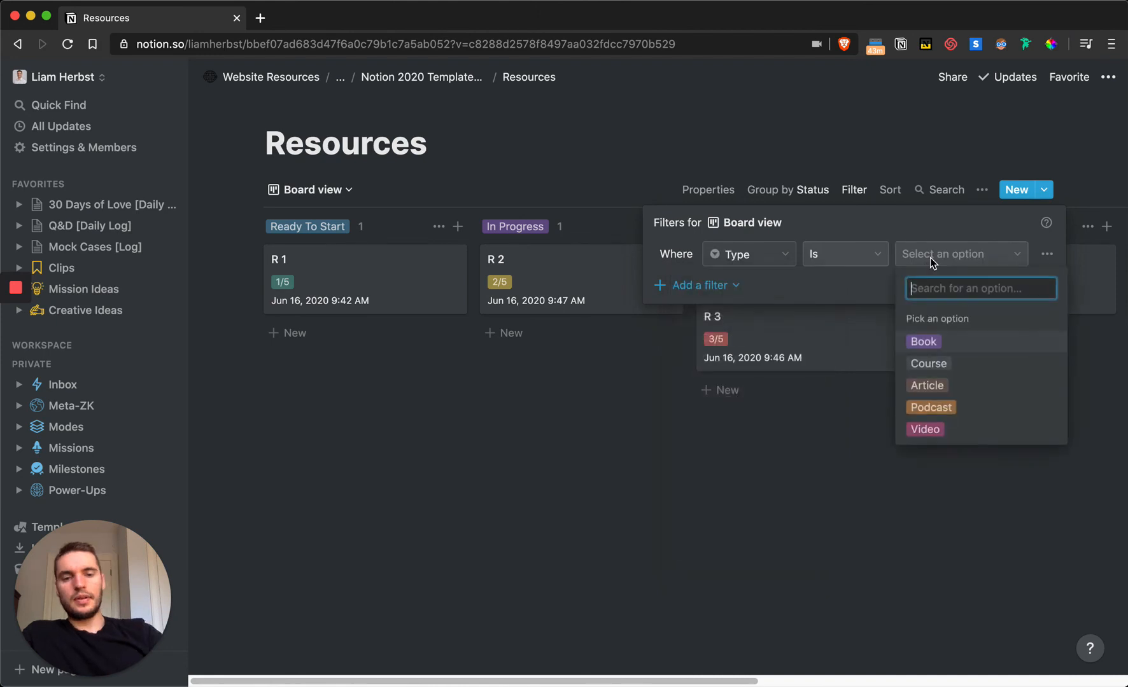
{"action": "left_click", "coordinate": [935, 336]}
{"action": "left_click", "coordinate": [651, 152]}
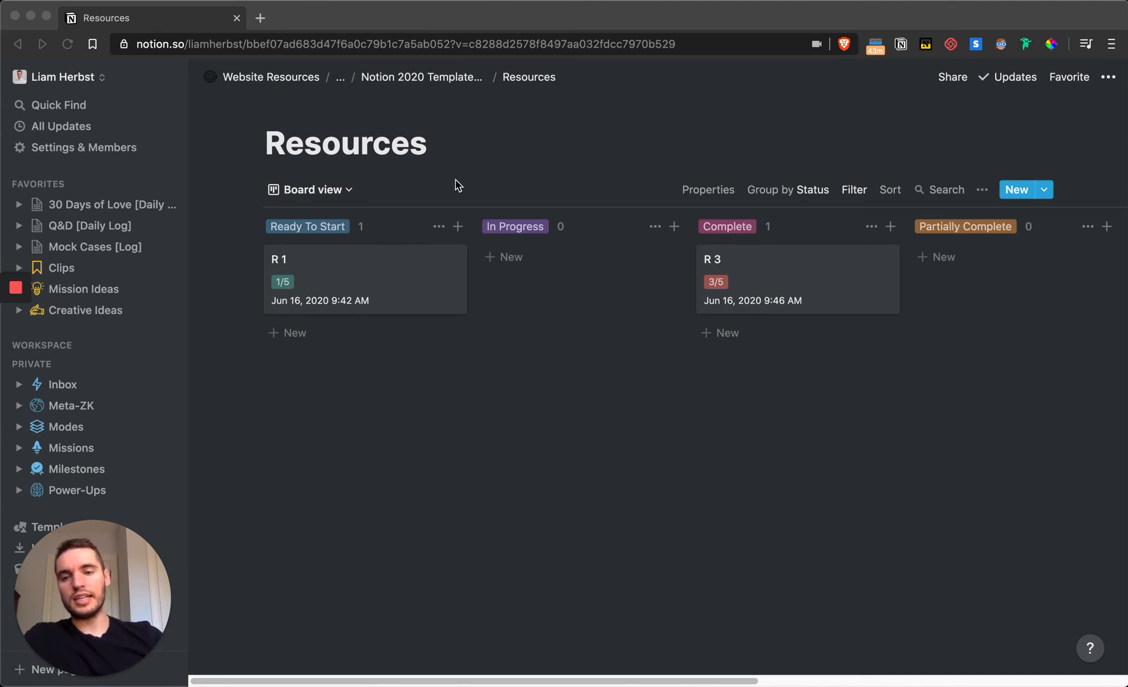
- Add a Gallery view named Highlighted Pieces to the Resources database
{"action": "left_click", "coordinate": [343, 191]}
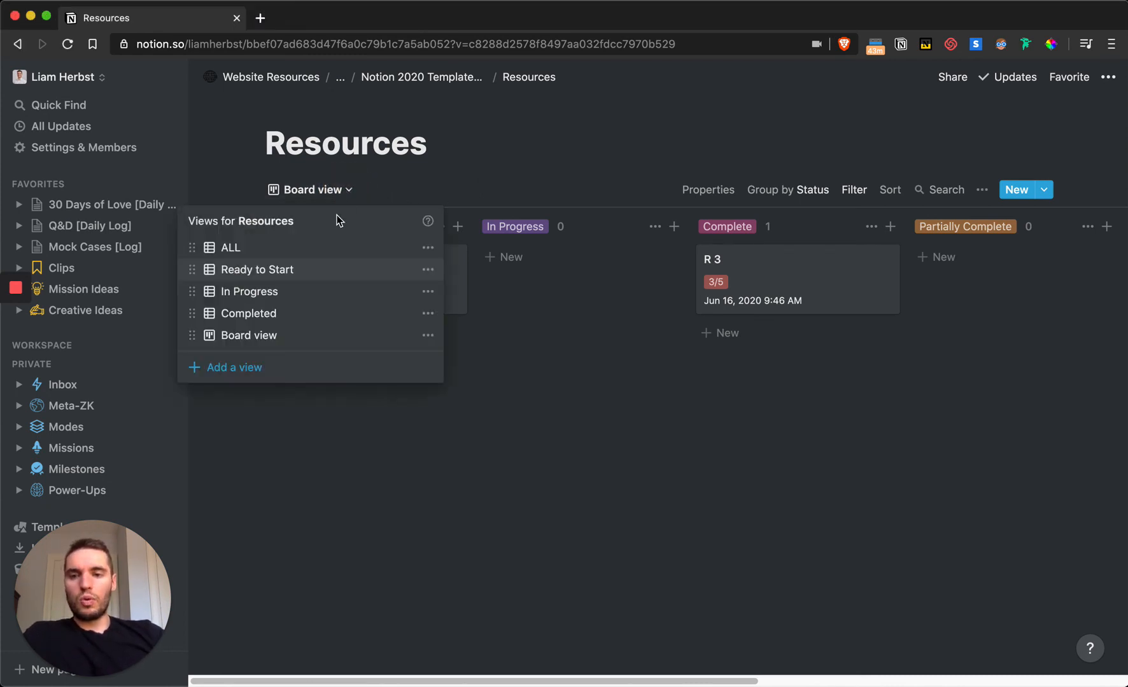
{"action": "left_click", "coordinate": [259, 374]}
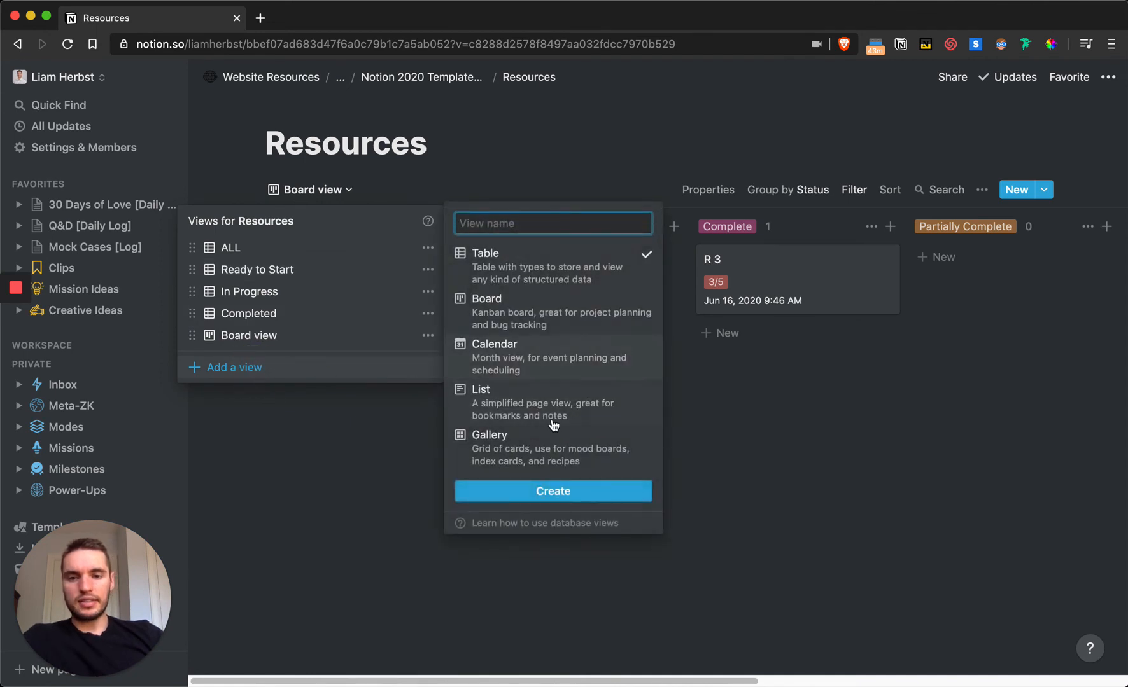
{"action": "left_click", "coordinate": [503, 442]}
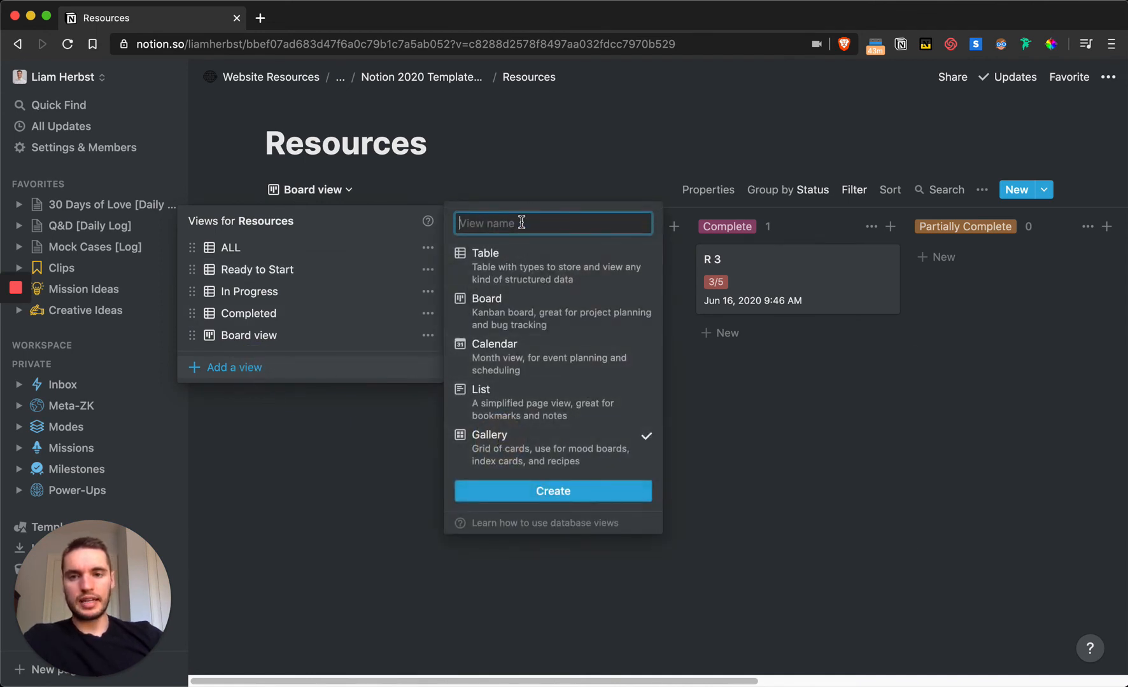
{"action": "type", "text": "ghlighted Pieces"}
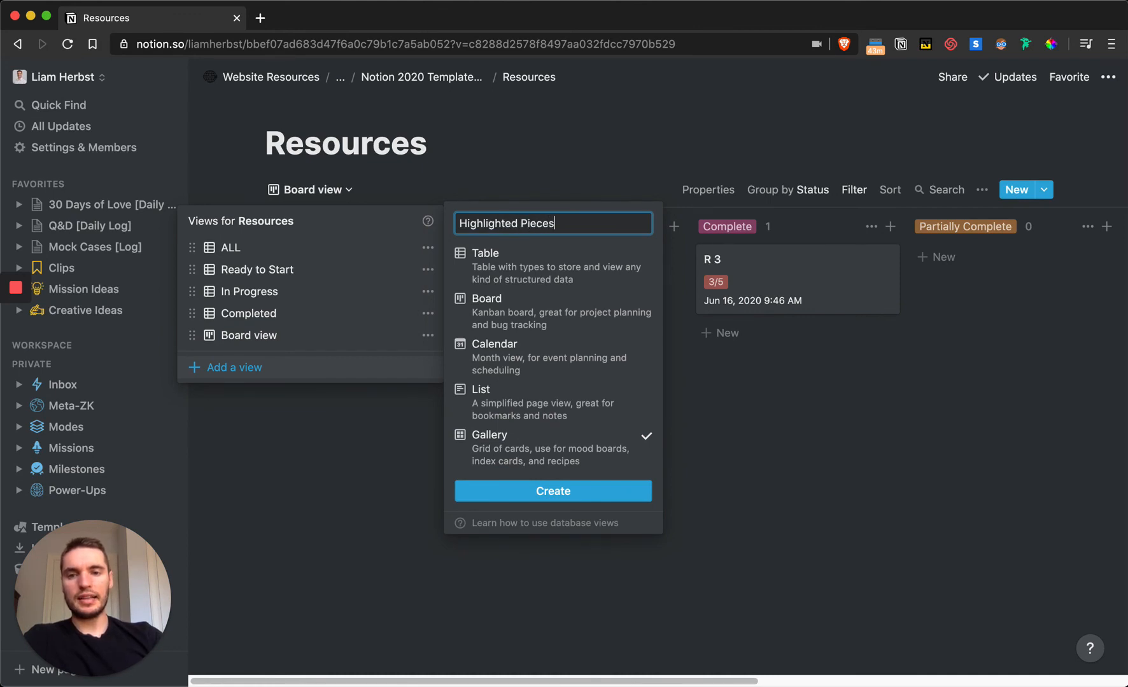
{"action": "key", "text": "Return"}
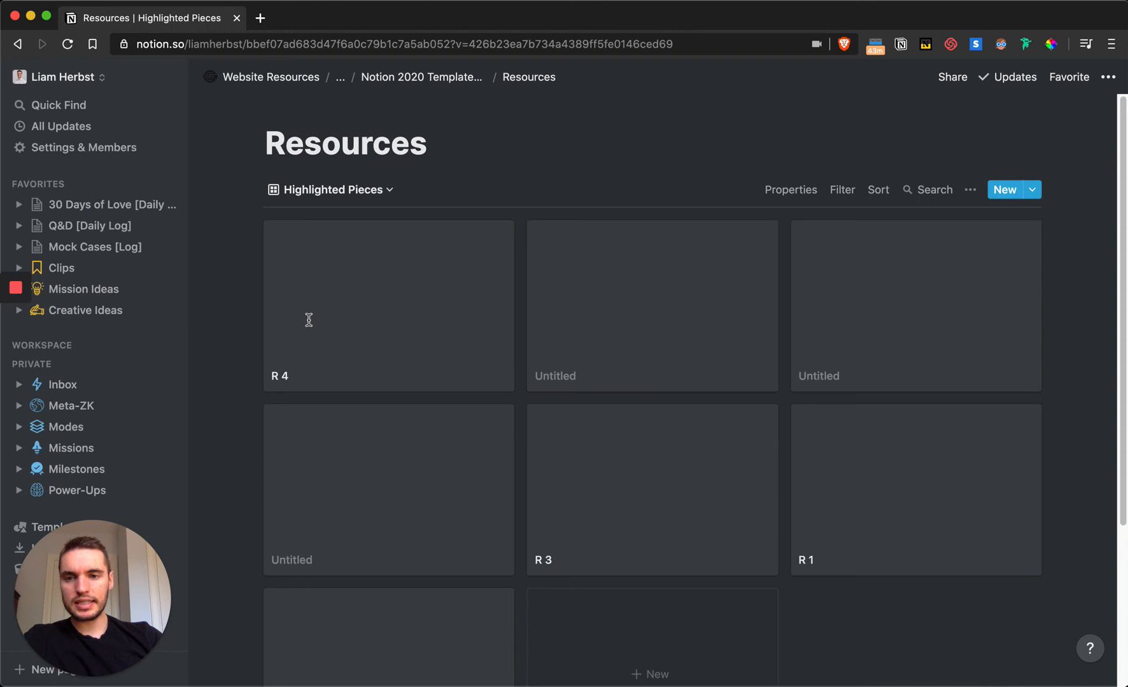
- Open entry R 4 from the gallery and set its Value to 5/5
{"action": "left_click", "coordinate": [383, 375]}
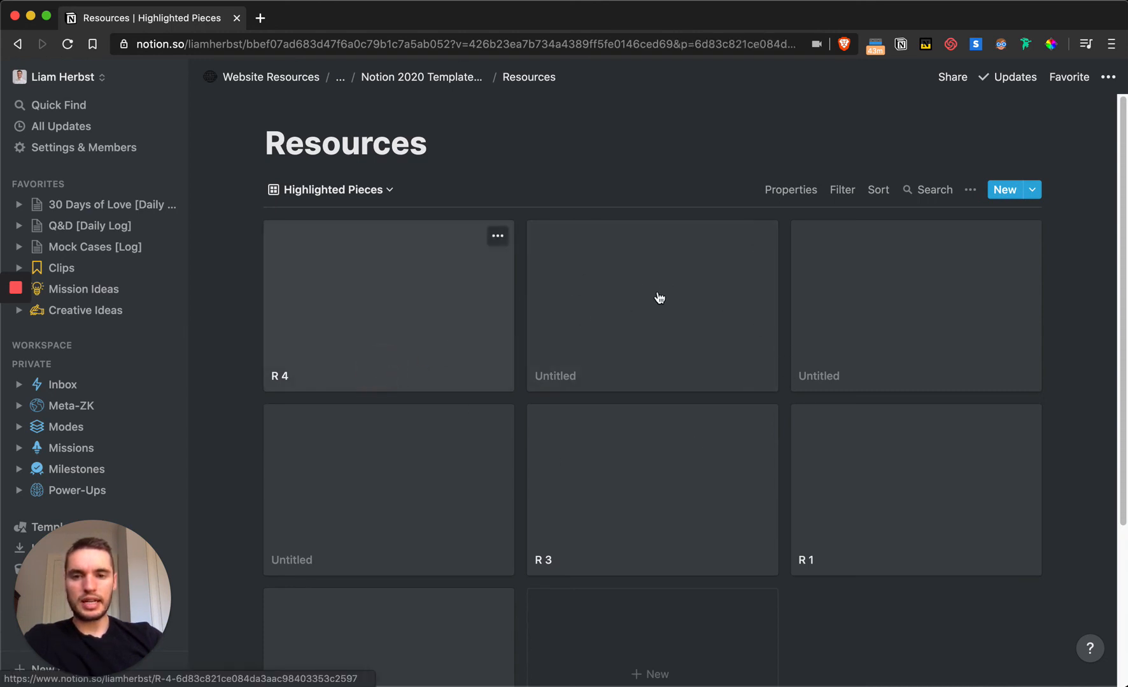
{"action": "left_click", "coordinate": [276, 374]}
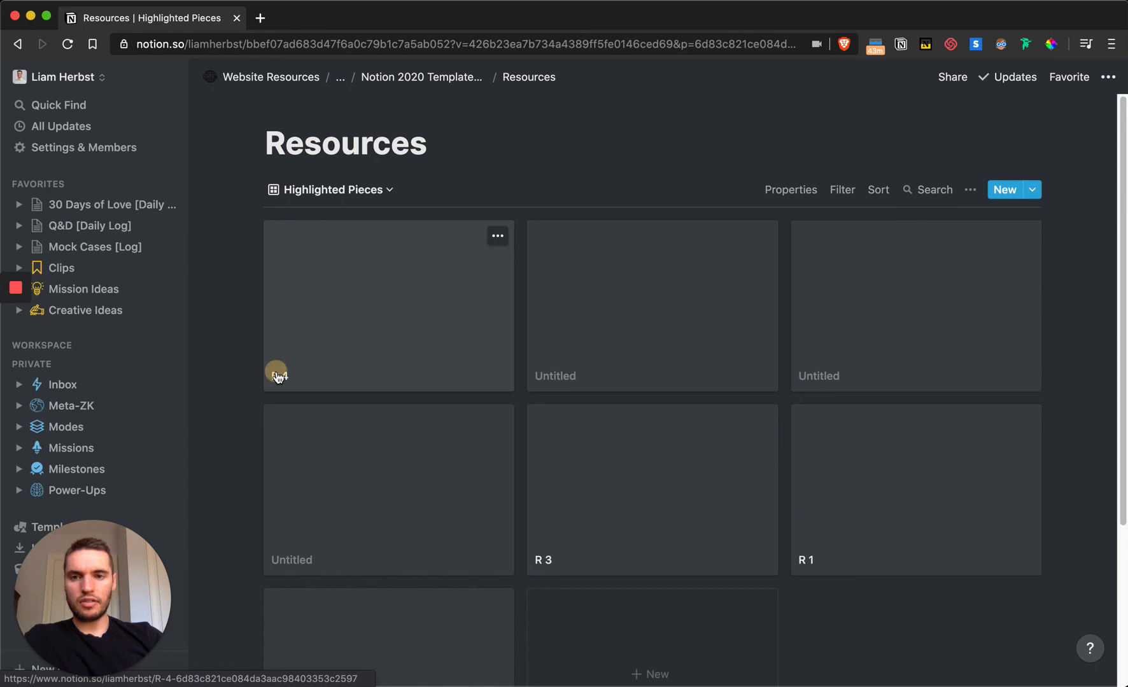
{"action": "left_click", "coordinate": [382, 374]}
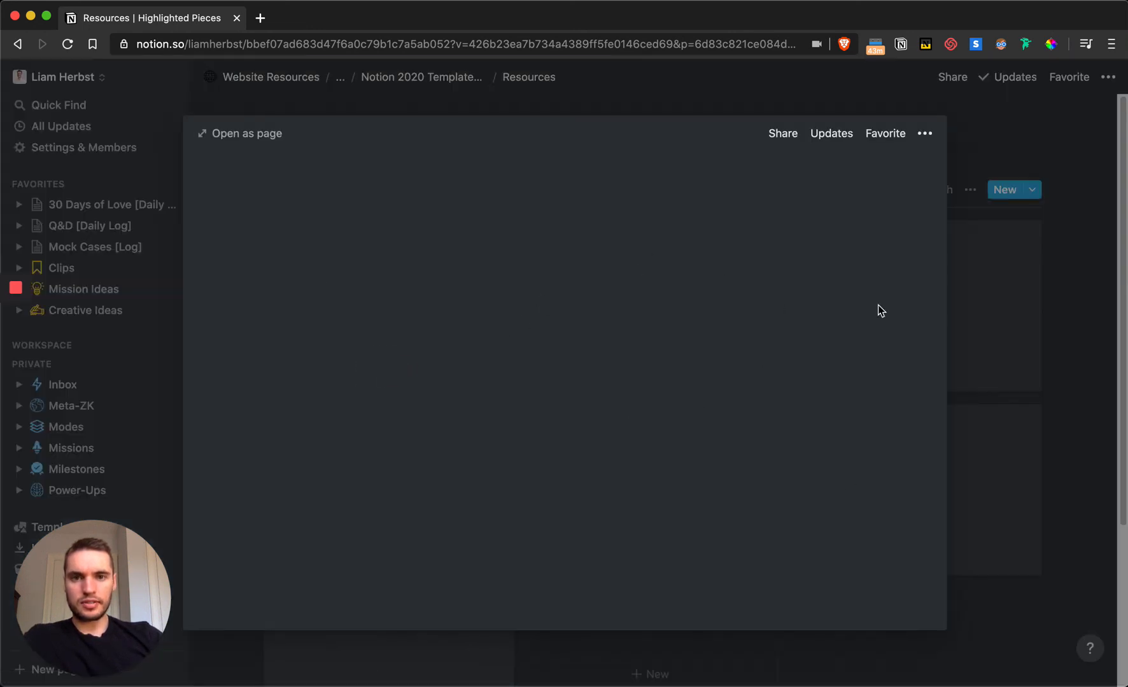
{"action": "scroll", "coordinate": [490, 400], "scroll_direction": "down", "scroll_amount": 1}
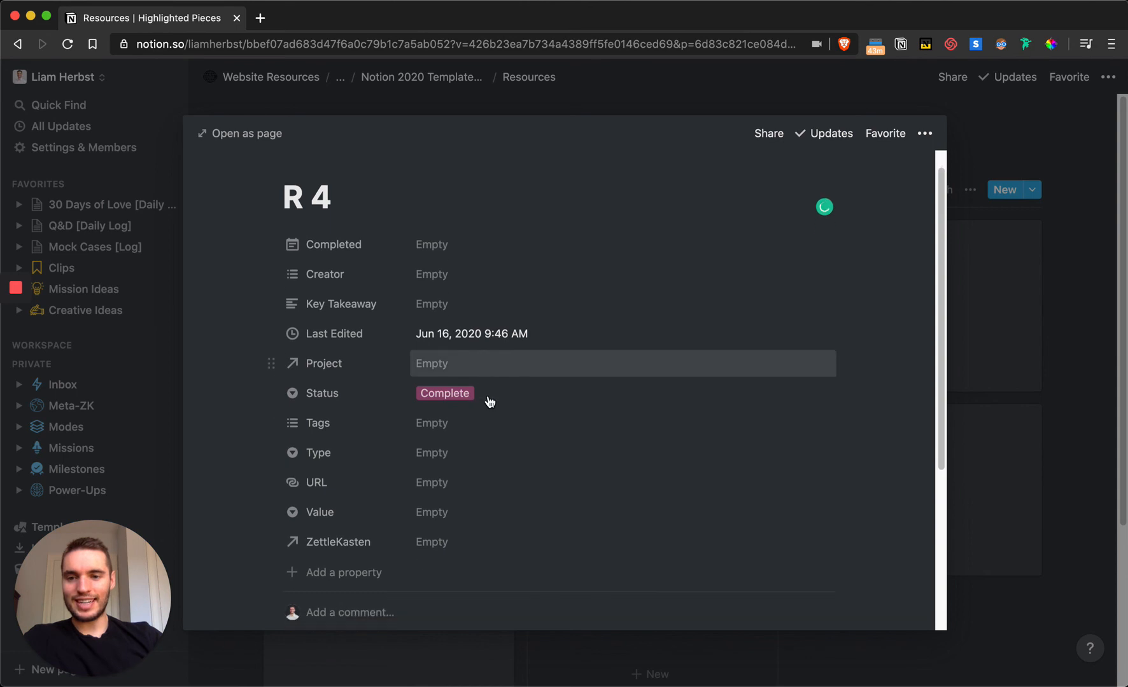
{"action": "left_click", "coordinate": [442, 512]}
{"action": "left_click", "coordinate": [454, 630]}
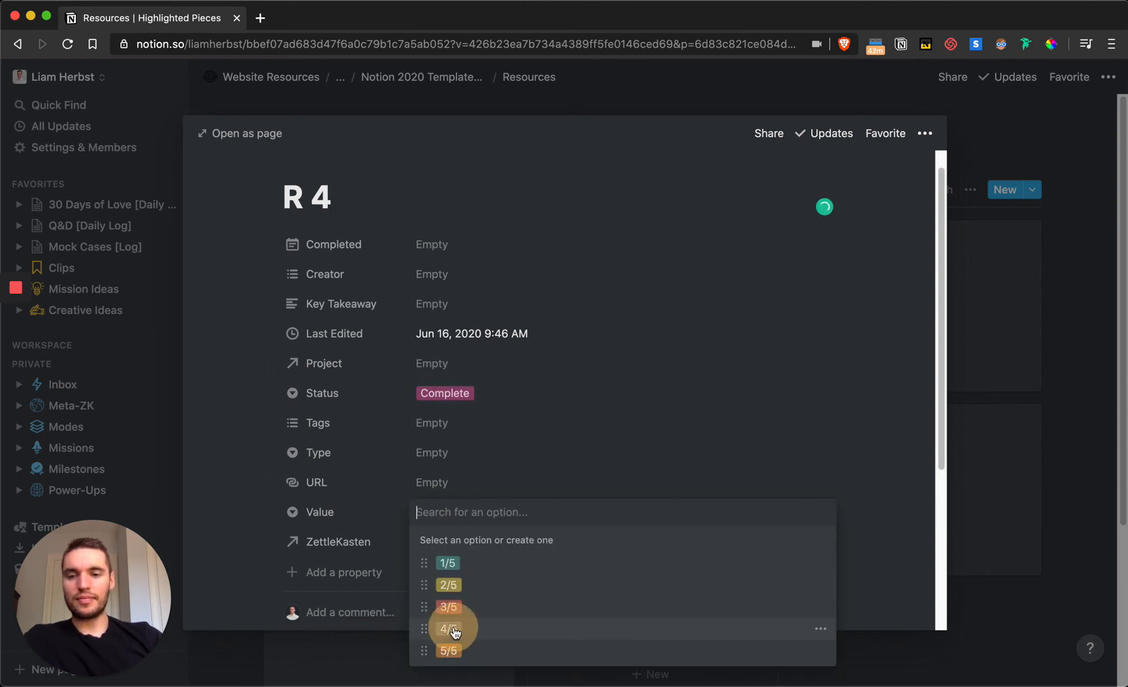
{"action": "left_click", "coordinate": [453, 512]}
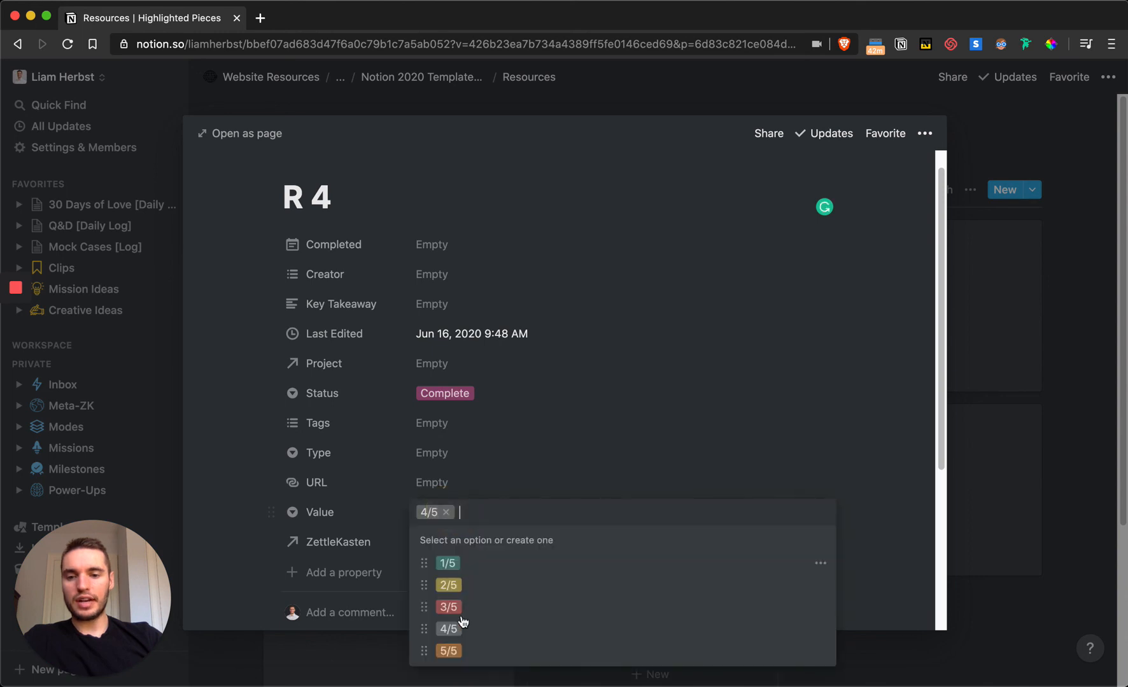
{"action": "left_click", "coordinate": [456, 654]}
{"action": "left_click", "coordinate": [1040, 378]}
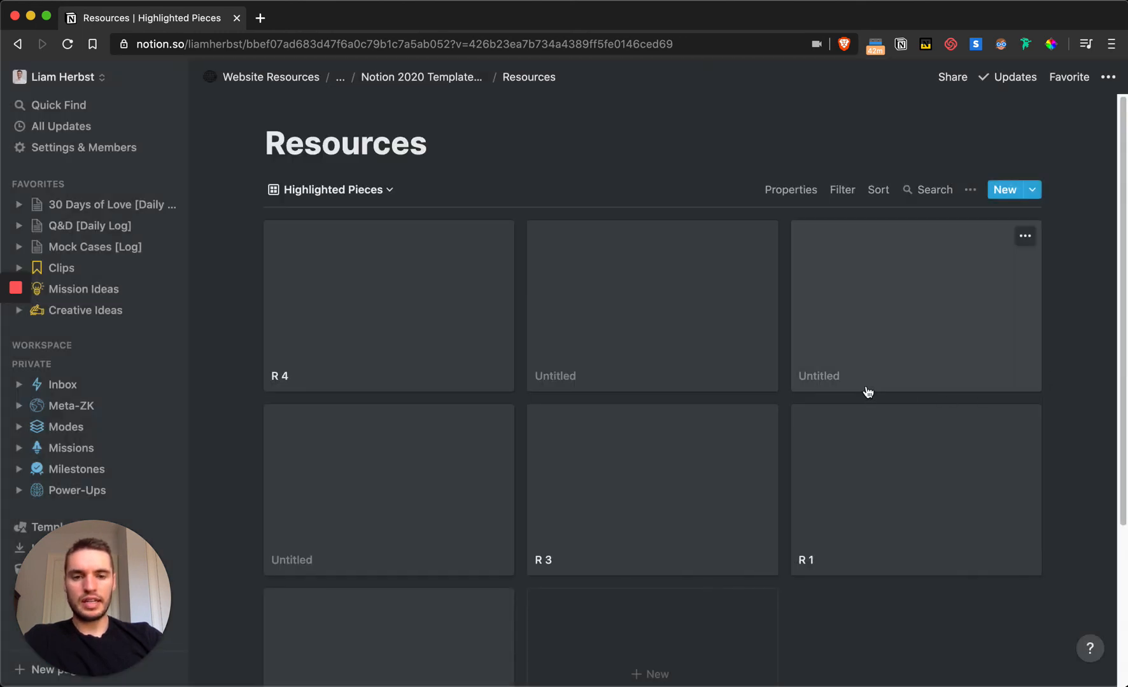
- Name the untitled Video entry with N/A status R 5 and return to the gallery
{"action": "left_click", "coordinate": [868, 390]}
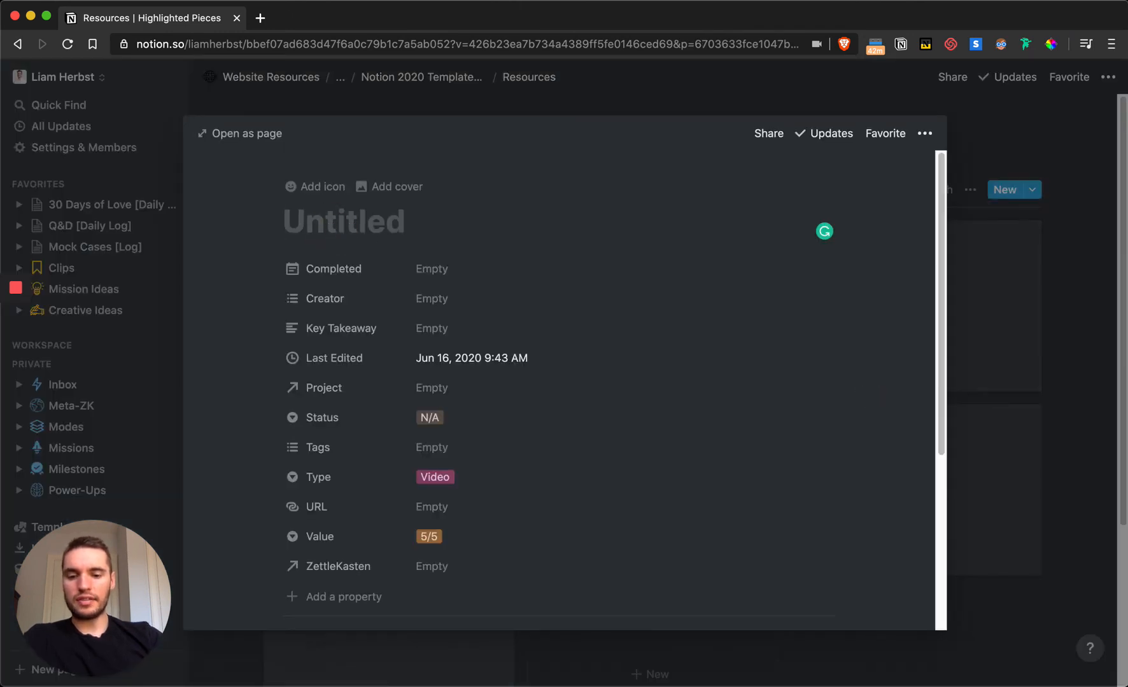
{"action": "type", "text": "R 5"}
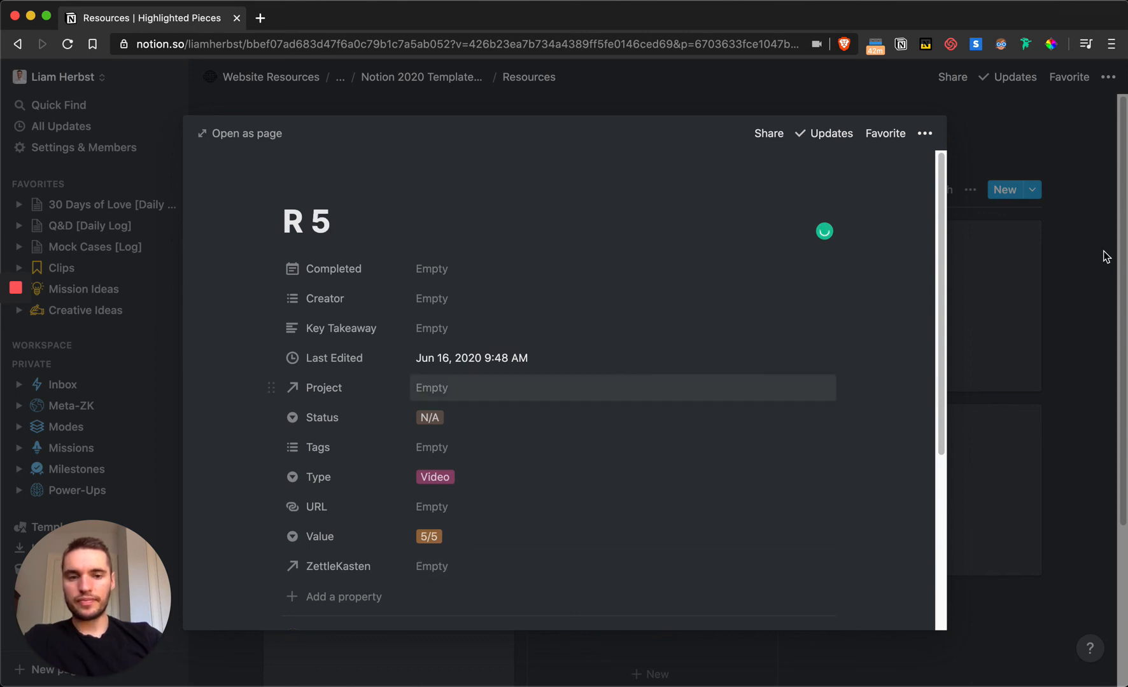
{"action": "left_click", "coordinate": [1083, 255]}
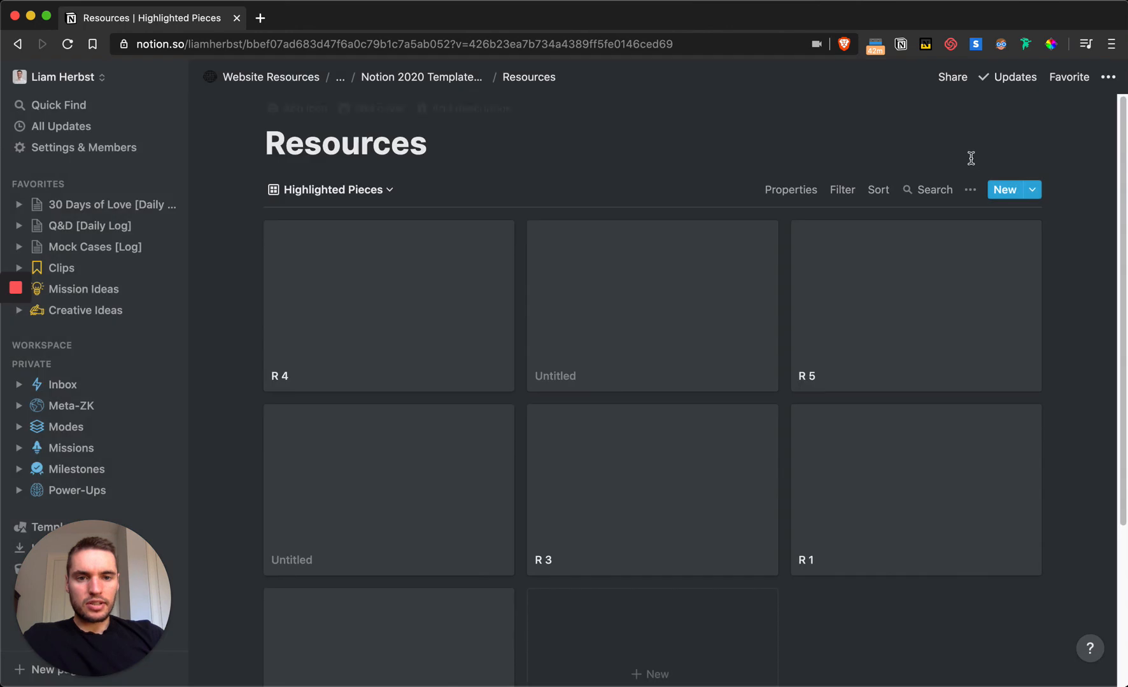
- Filter the Highlighted Pieces gallery to show only entries whose Value is 5/5
{"action": "left_click", "coordinate": [847, 189]}
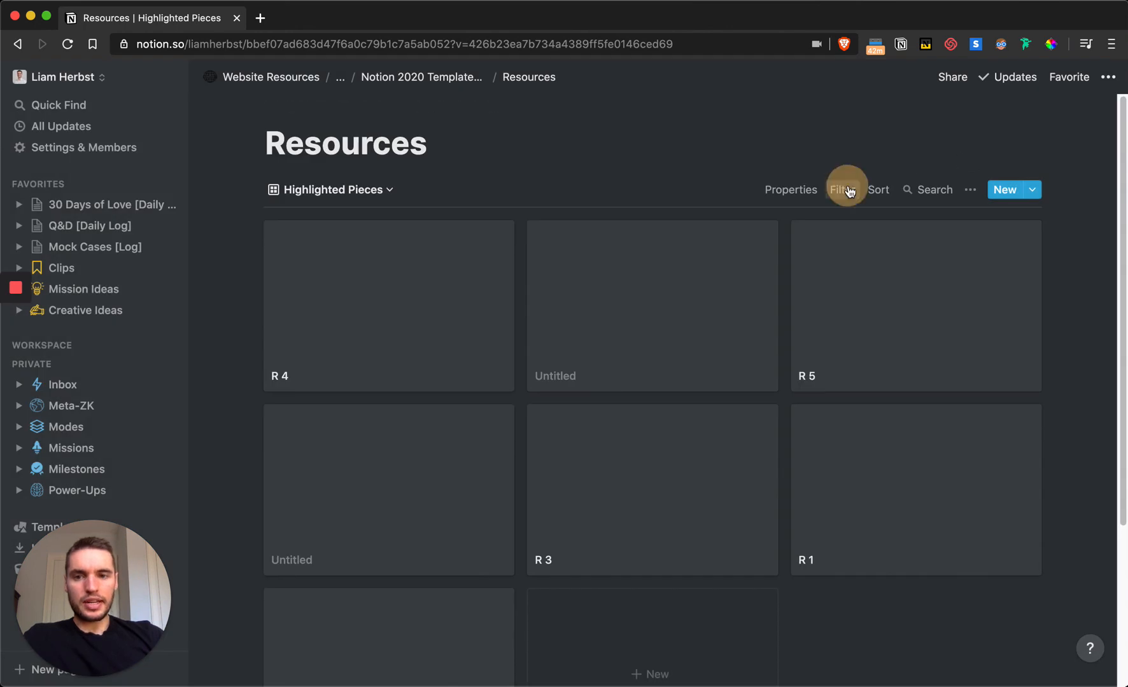
{"action": "left_click", "coordinate": [735, 342]}
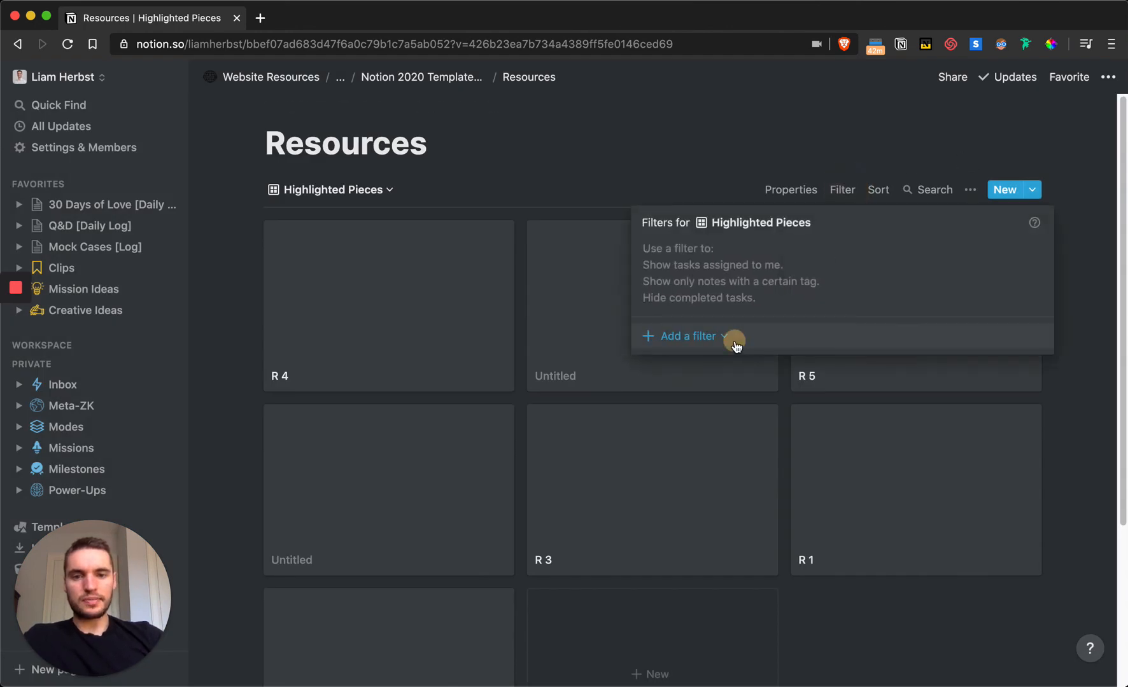
{"action": "left_click", "coordinate": [709, 367]}
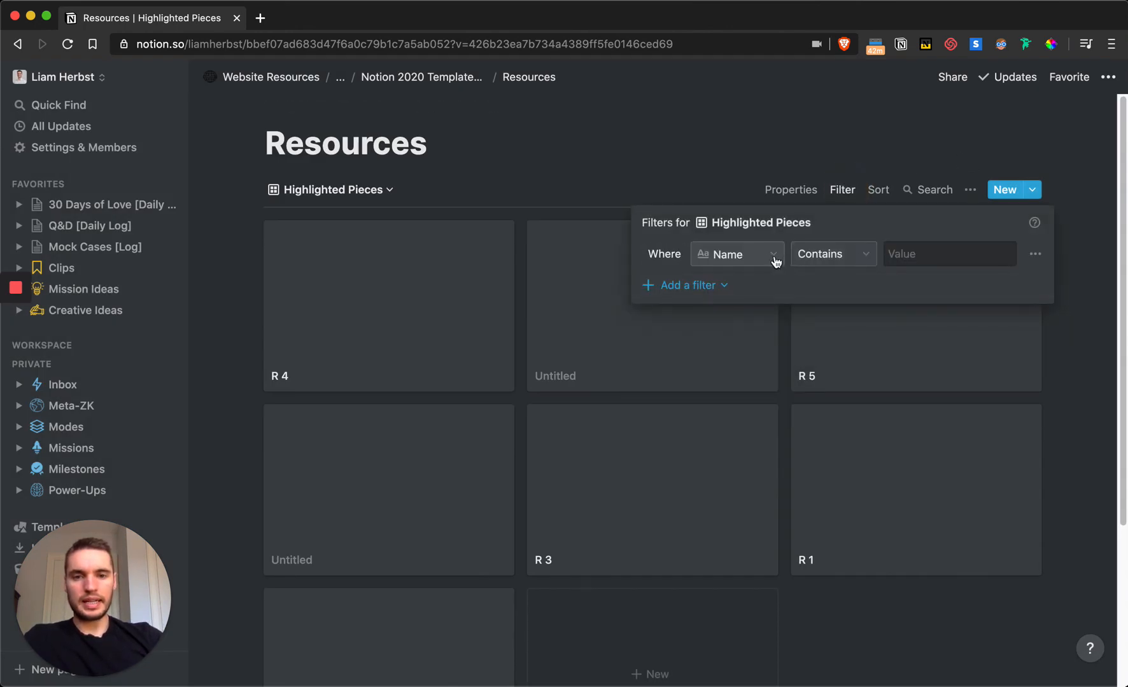
{"action": "left_click", "coordinate": [774, 256]}
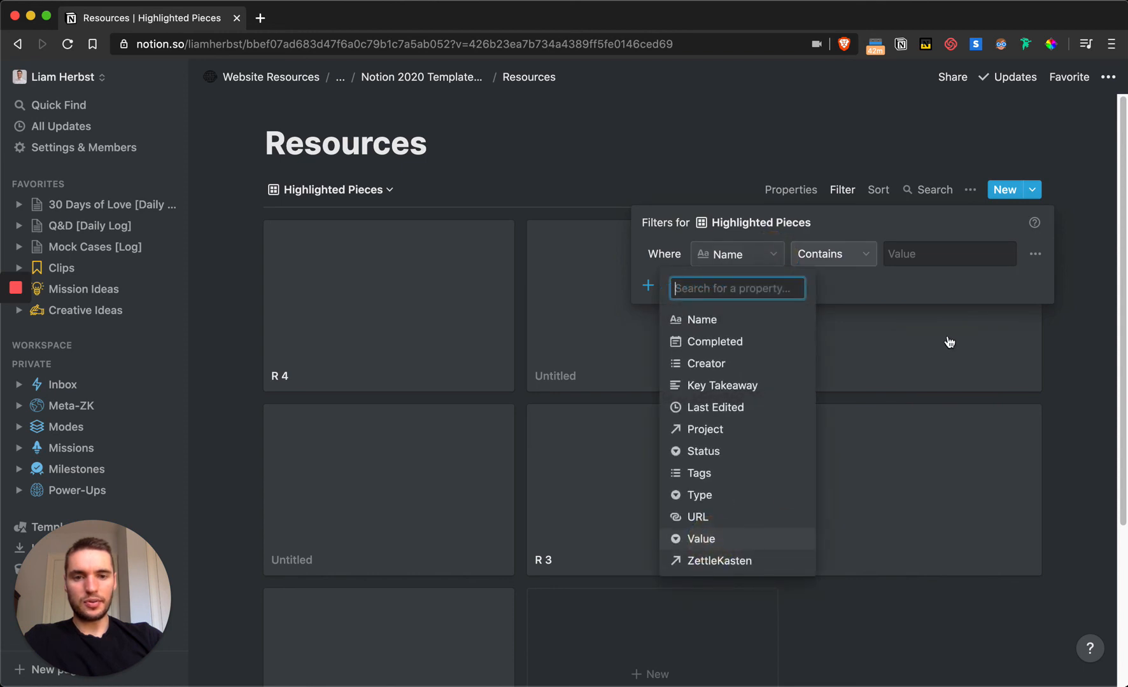
{"action": "key", "text": "Return"}
{"action": "left_click", "coordinate": [933, 258]}
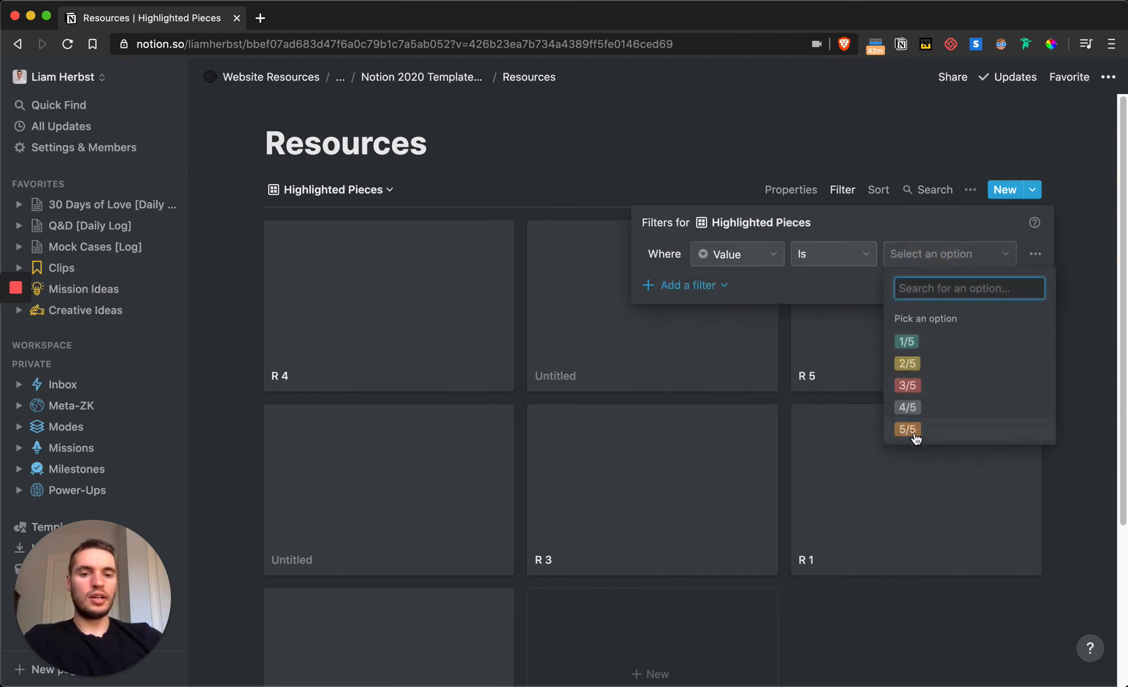
{"action": "left_click", "coordinate": [910, 430]}
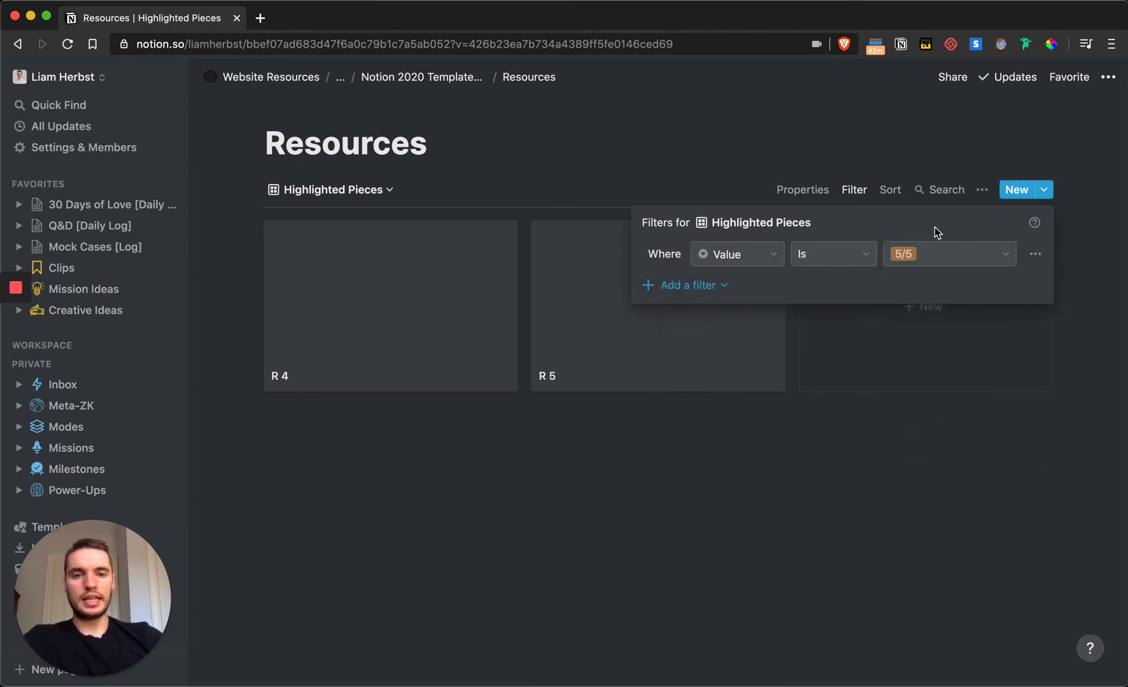
- Sort the Highlighted Pieces gallery by Last Edited in descending order
{"action": "left_click", "coordinate": [884, 191]}
{"action": "left_click", "coordinate": [884, 191]}
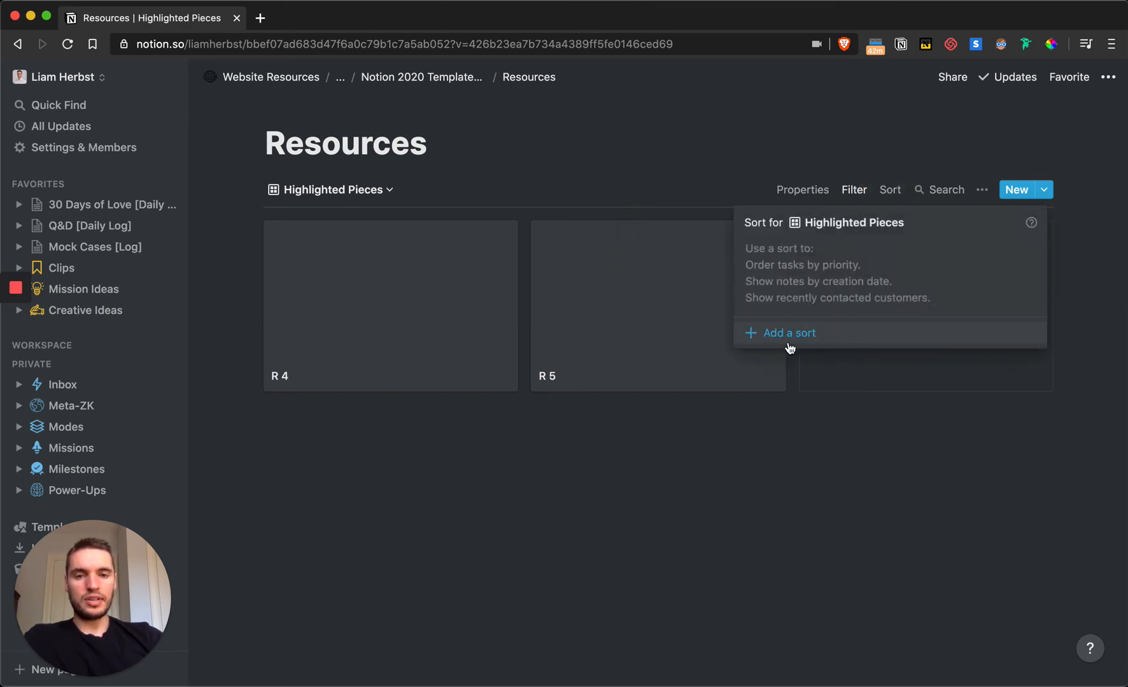
{"action": "left_click", "coordinate": [789, 333]}
{"action": "left_click", "coordinate": [826, 261]}
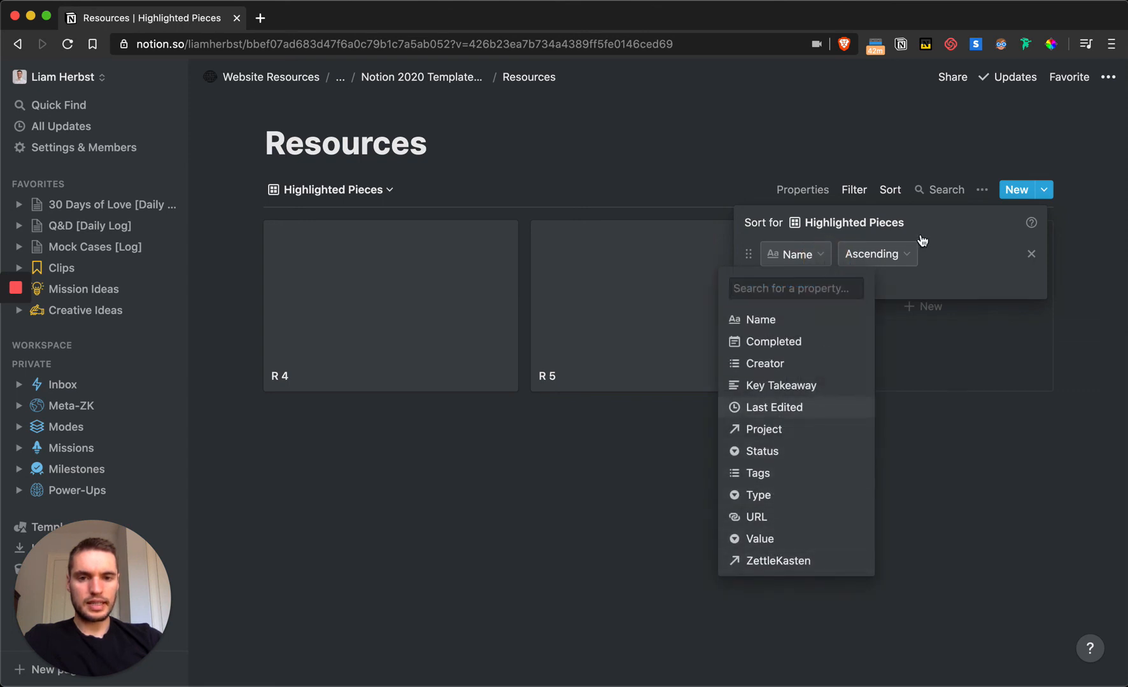
{"action": "key", "text": "Return"}
{"action": "left_click", "coordinate": [897, 254]}
{"action": "left_click", "coordinate": [881, 304]}
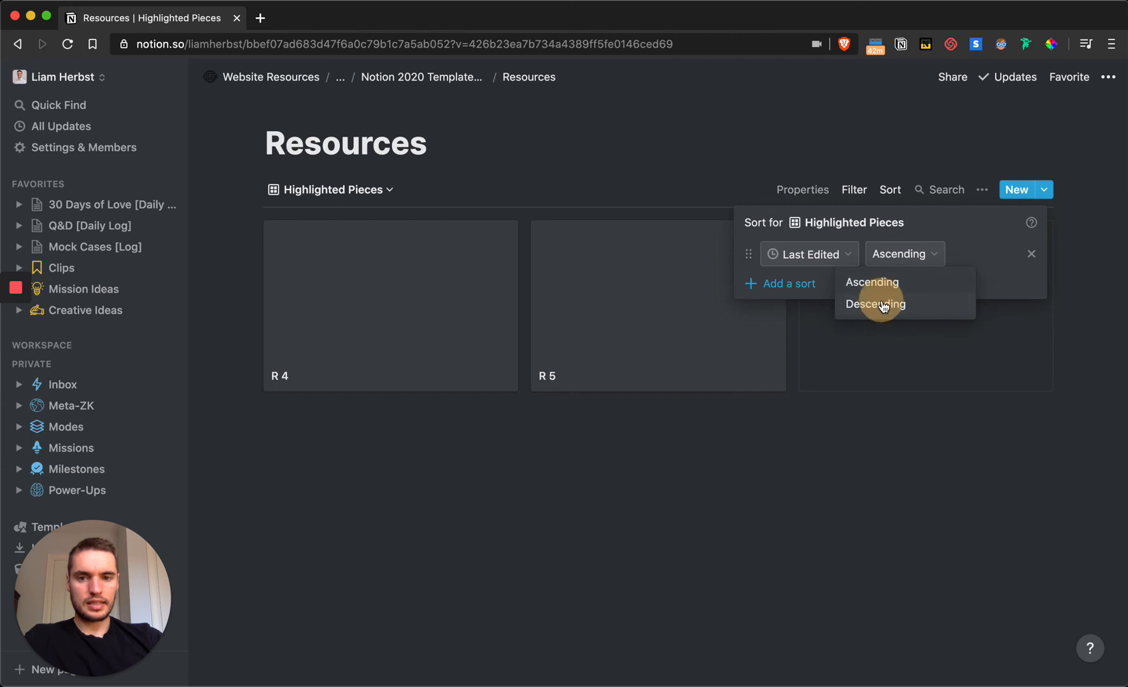
{"action": "left_click", "coordinate": [789, 526]}
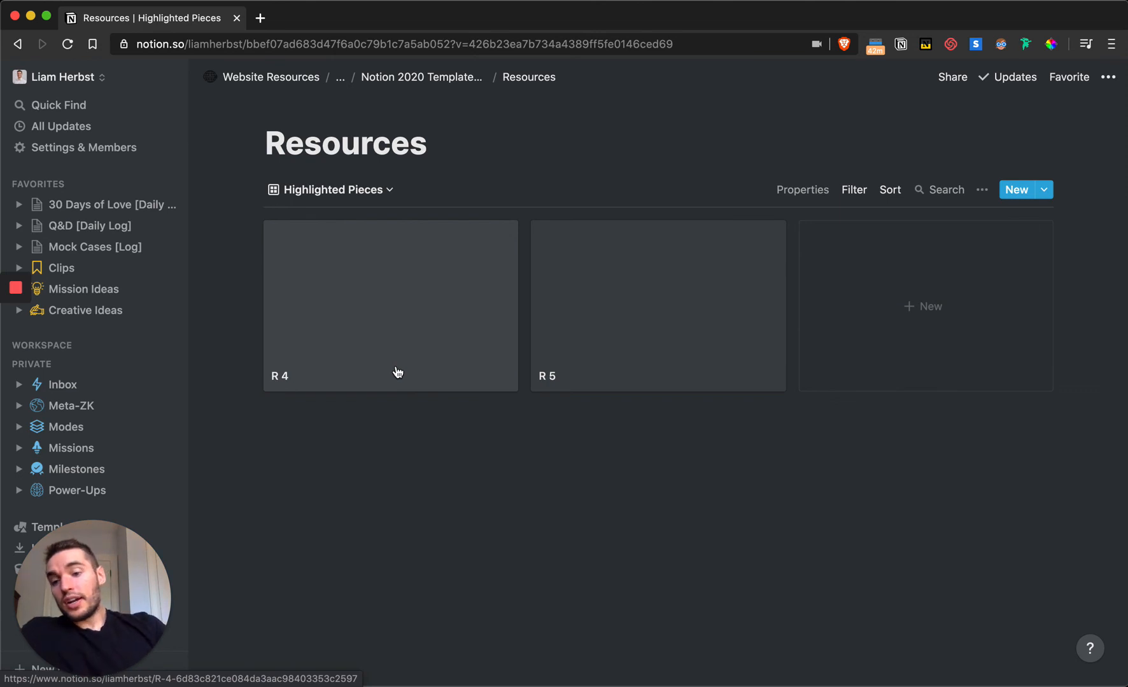
- Show Creator, Type, Tags and Completed on the Highlighted Pieces cards, arranged in that order
{"action": "left_click", "coordinate": [802, 194]}
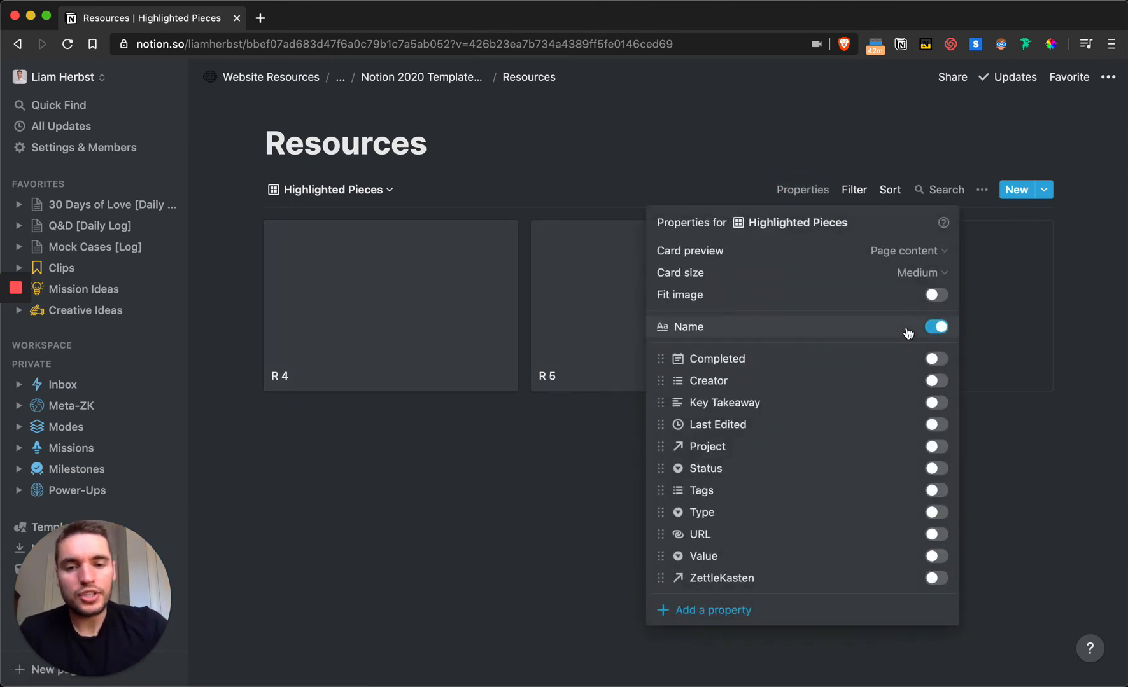
{"action": "left_click", "coordinate": [936, 381]}
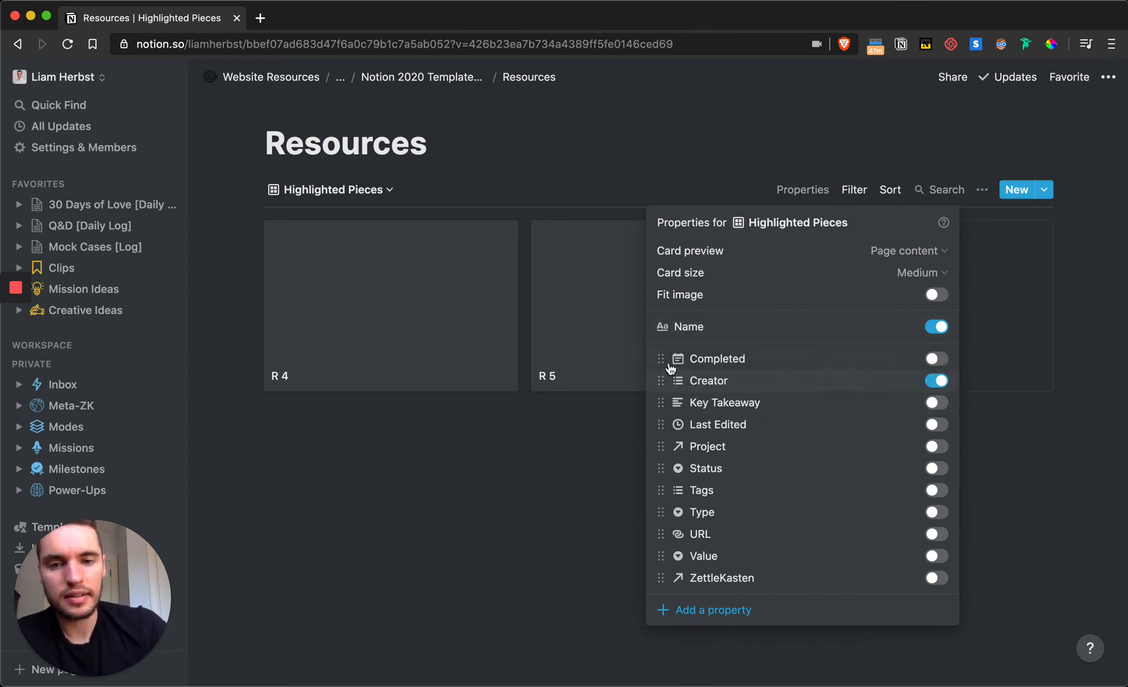
{"action": "left_click_drag", "start_coordinate": [660, 359], "coordinate": [660, 405]}
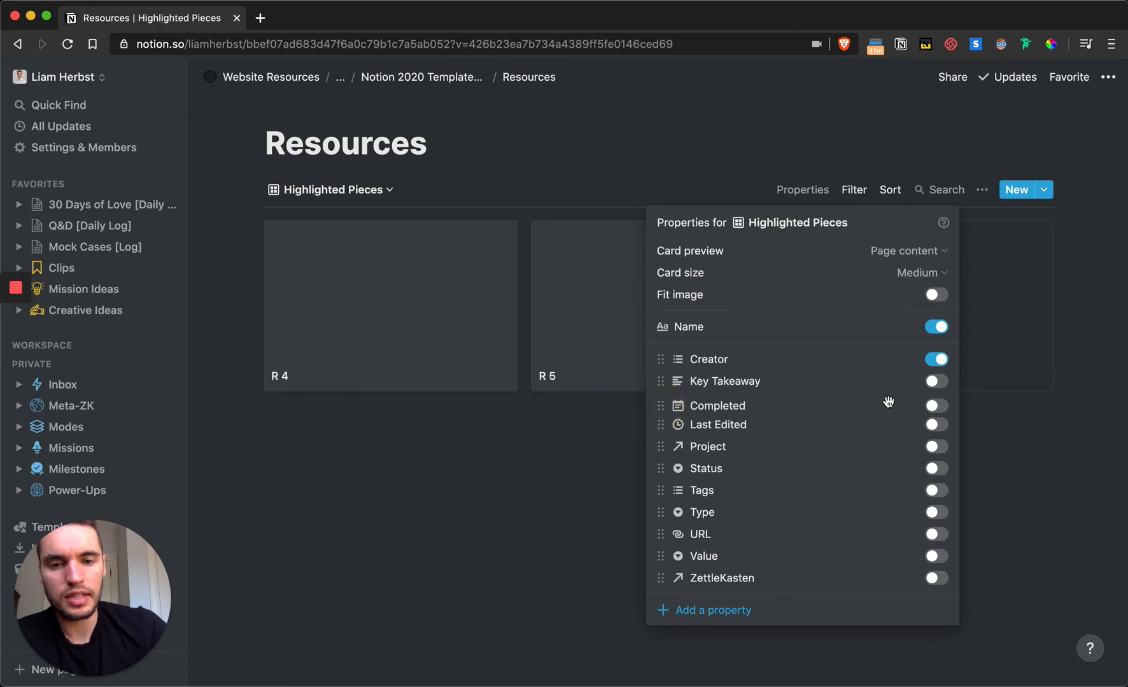
{"action": "left_click", "coordinate": [937, 408]}
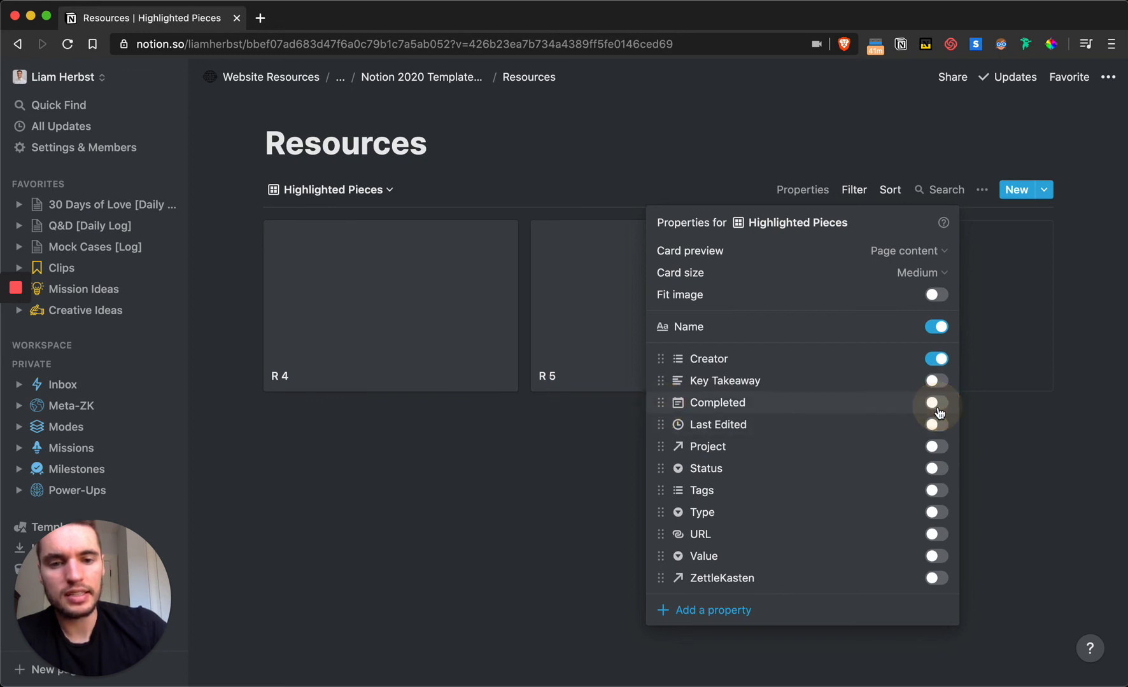
{"action": "left_click", "coordinate": [937, 491]}
{"action": "left_click_drag", "start_coordinate": [658, 494], "coordinate": [659, 396]}
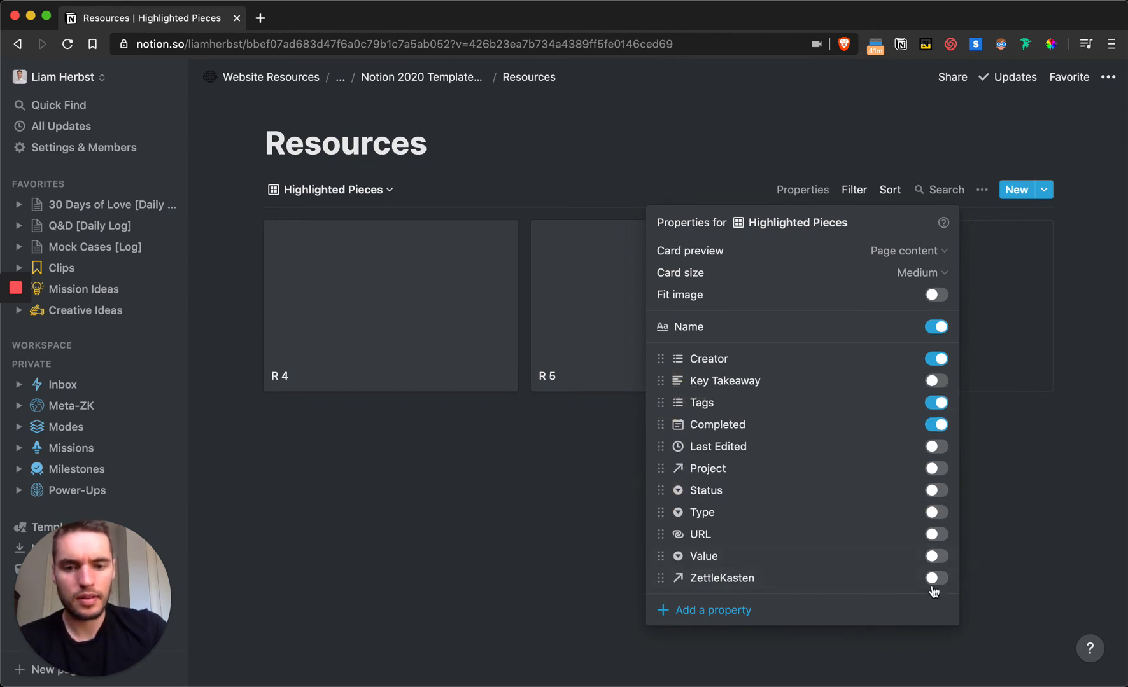
{"action": "left_click", "coordinate": [932, 513]}
{"action": "left_click_drag", "start_coordinate": [659, 514], "coordinate": [659, 380]}
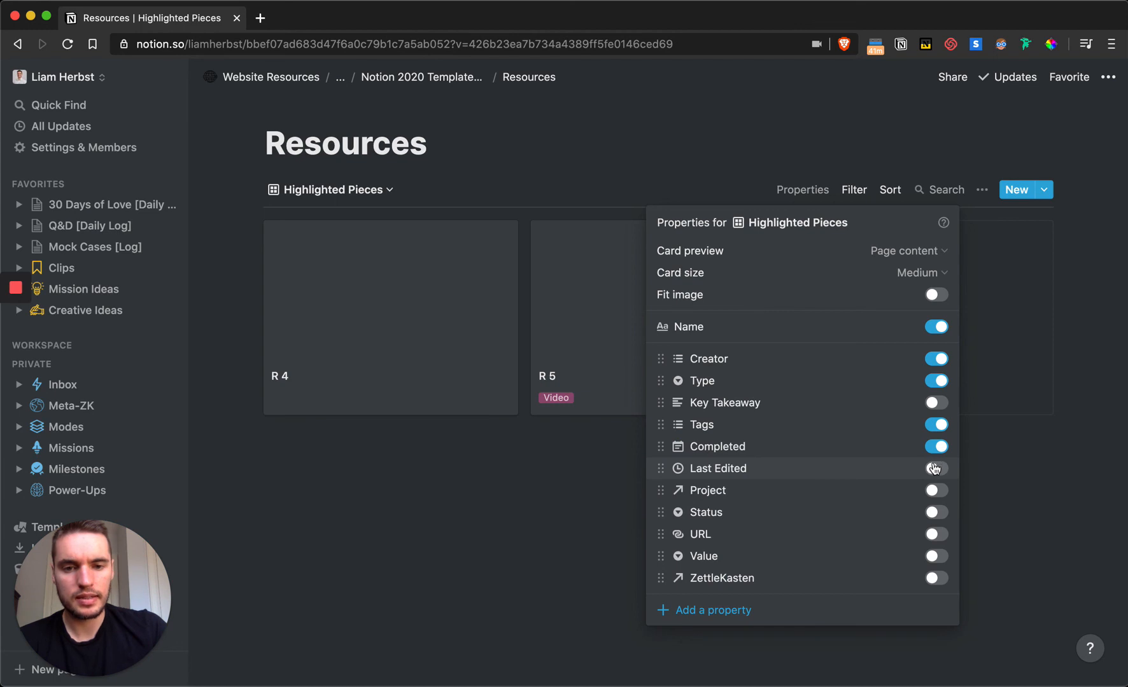
{"action": "left_click", "coordinate": [513, 554]}
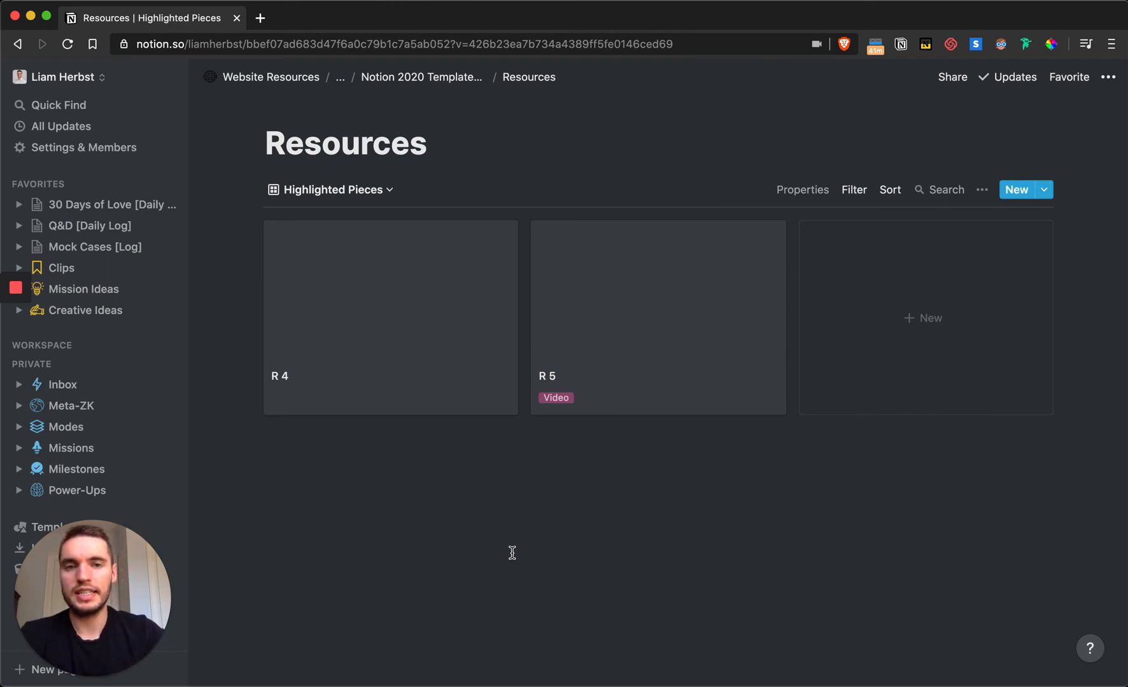
- Switch the Resources database to the ALL view and look across its columns
{"action": "left_click", "coordinate": [354, 197]}
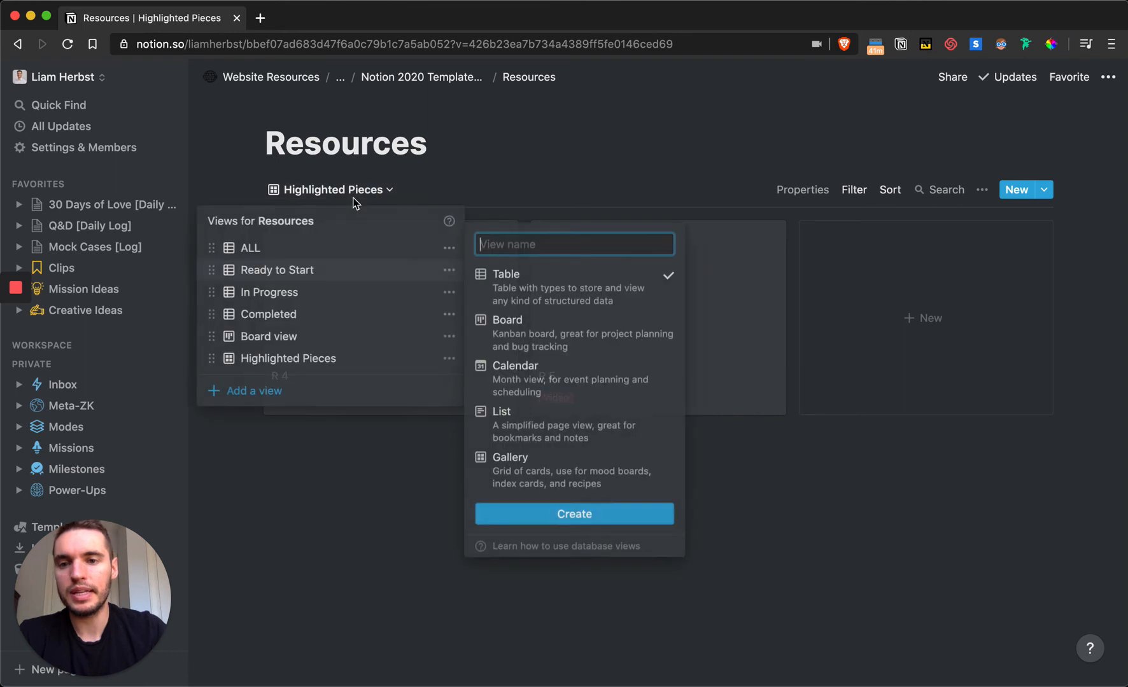
{"action": "left_click", "coordinate": [254, 251]}
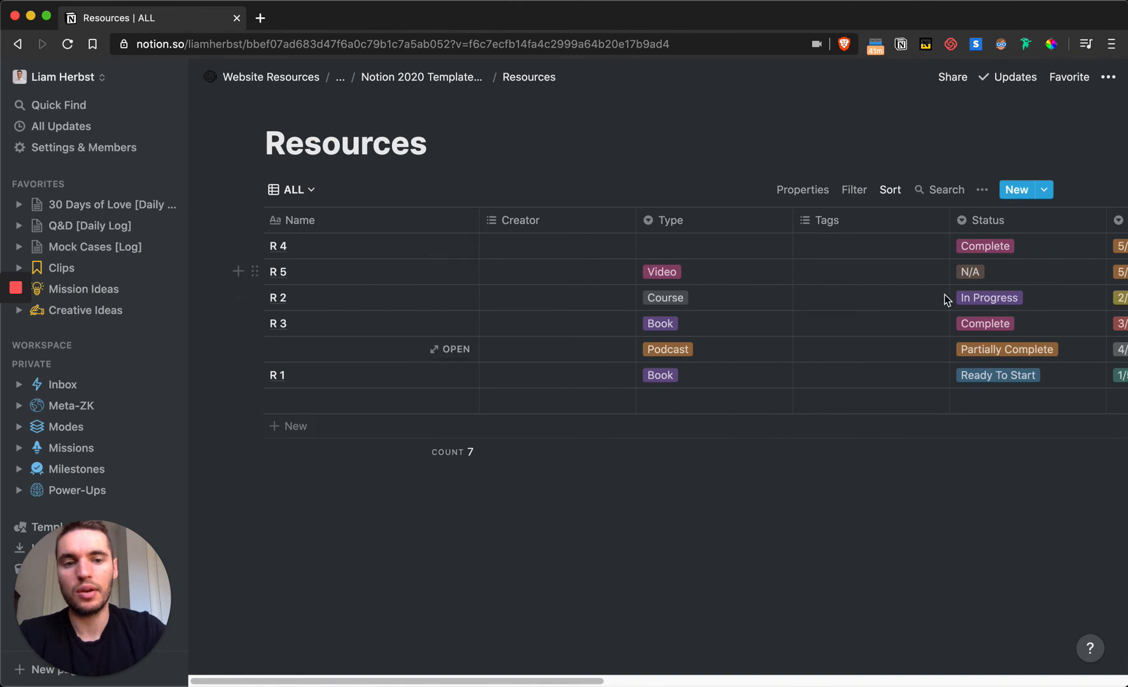
{"action": "scroll", "coordinate": [961, 293], "scroll_direction": "right", "scroll_amount": 6}
{"action": "scroll", "coordinate": [696, 326], "scroll_direction": "left", "scroll_amount": 2}
{"action": "scroll", "coordinate": [696, 323], "scroll_direction": "left", "scroll_amount": 3}
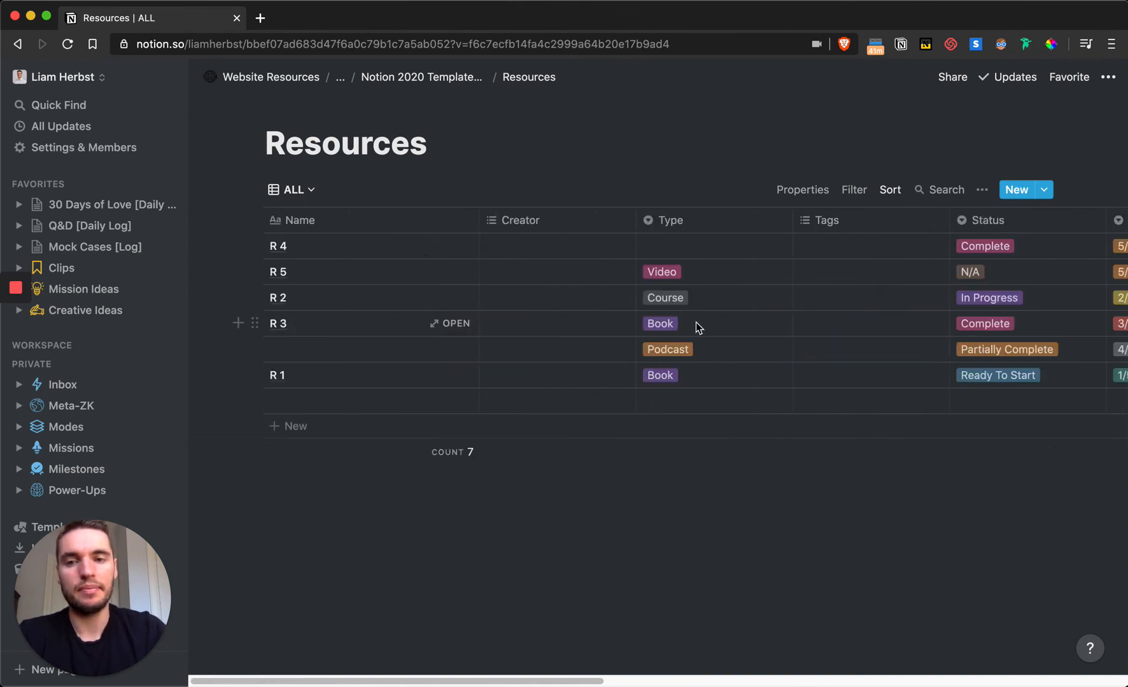
- Add a Gallery view named Clips to the Resources database
{"action": "left_click", "coordinate": [296, 191]}
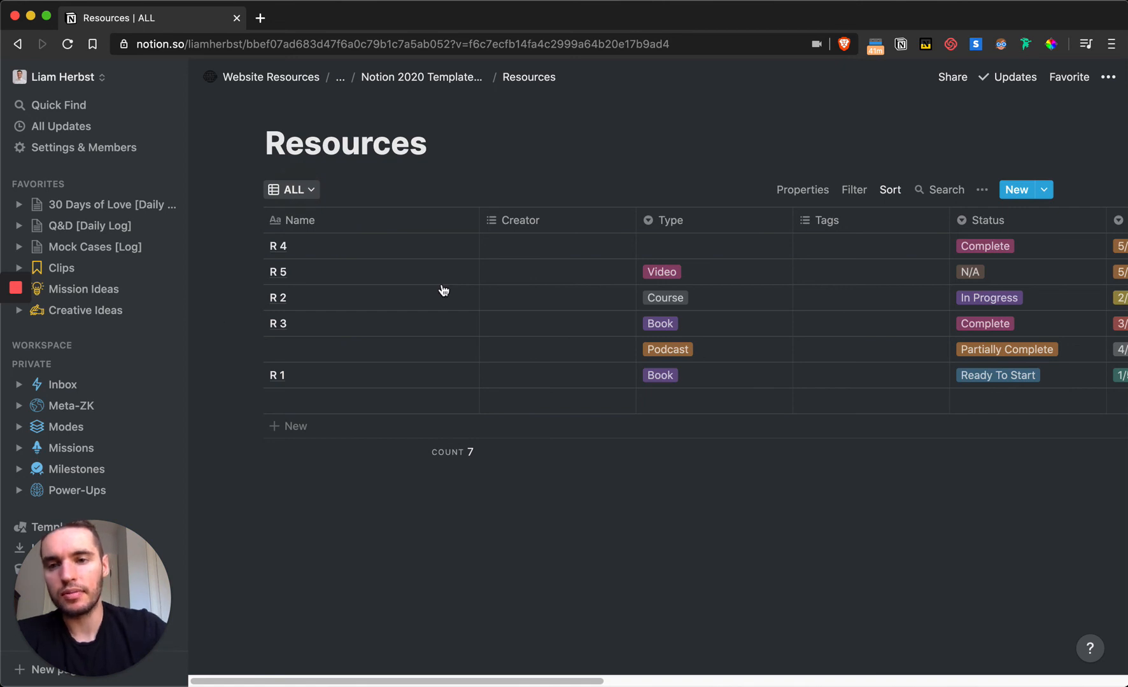
{"action": "left_click", "coordinate": [311, 191]}
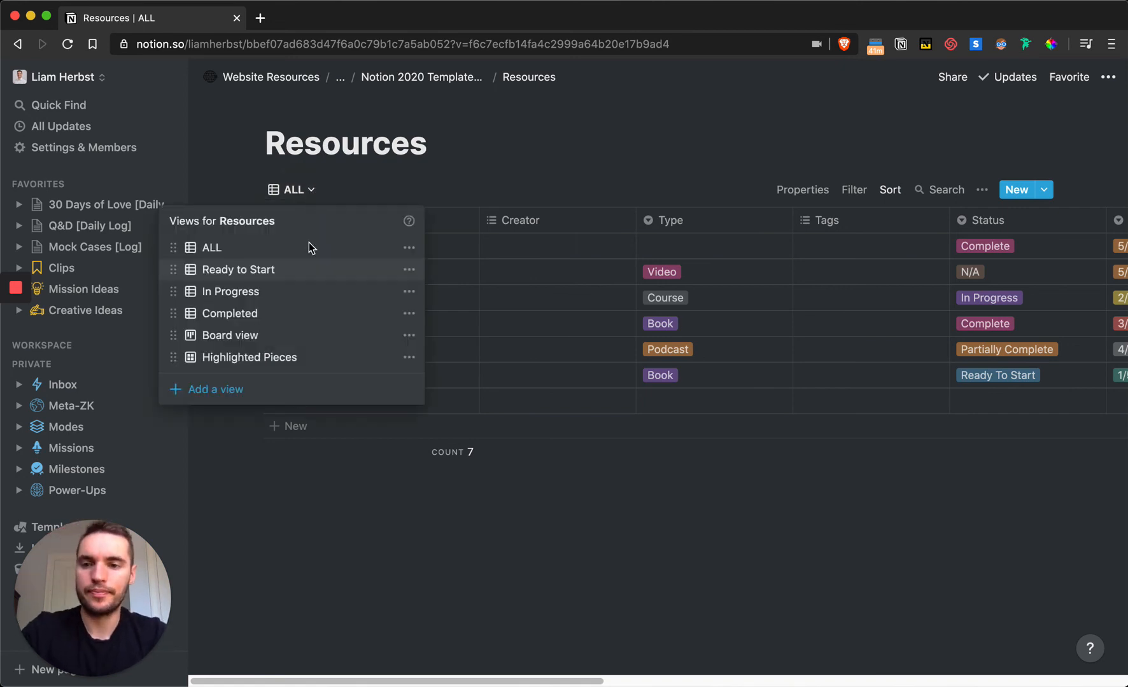
{"action": "left_click", "coordinate": [237, 388]}
{"action": "type", "text": "Clips"}
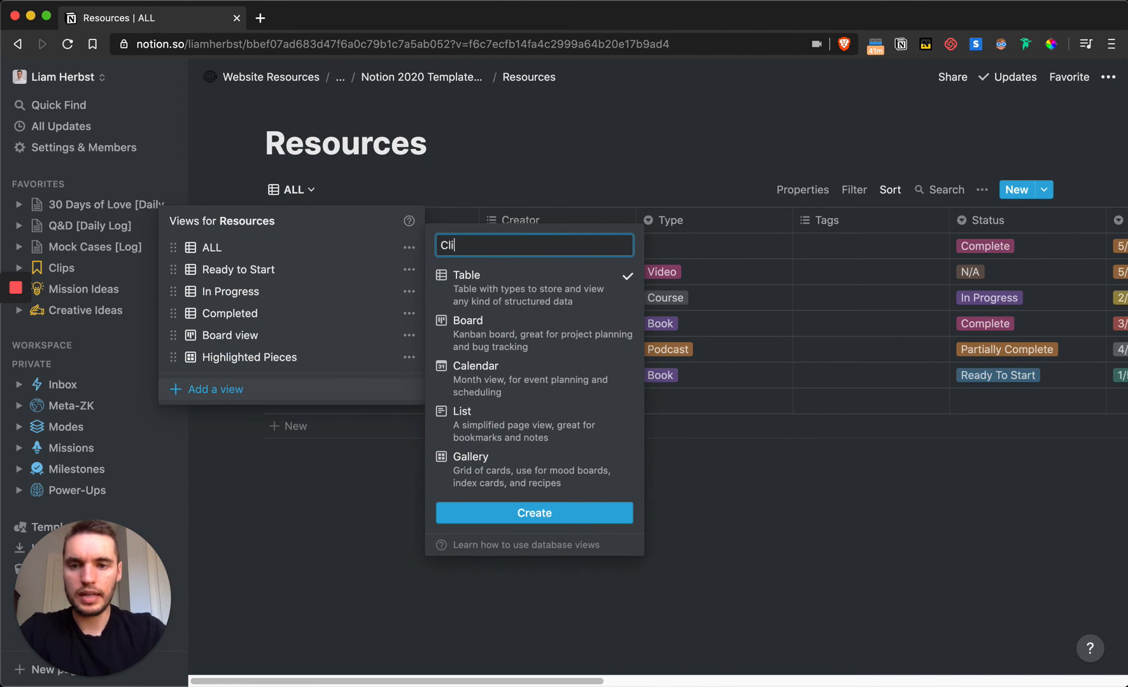
{"action": "left_click", "coordinate": [520, 469]}
{"action": "left_click", "coordinate": [549, 516]}
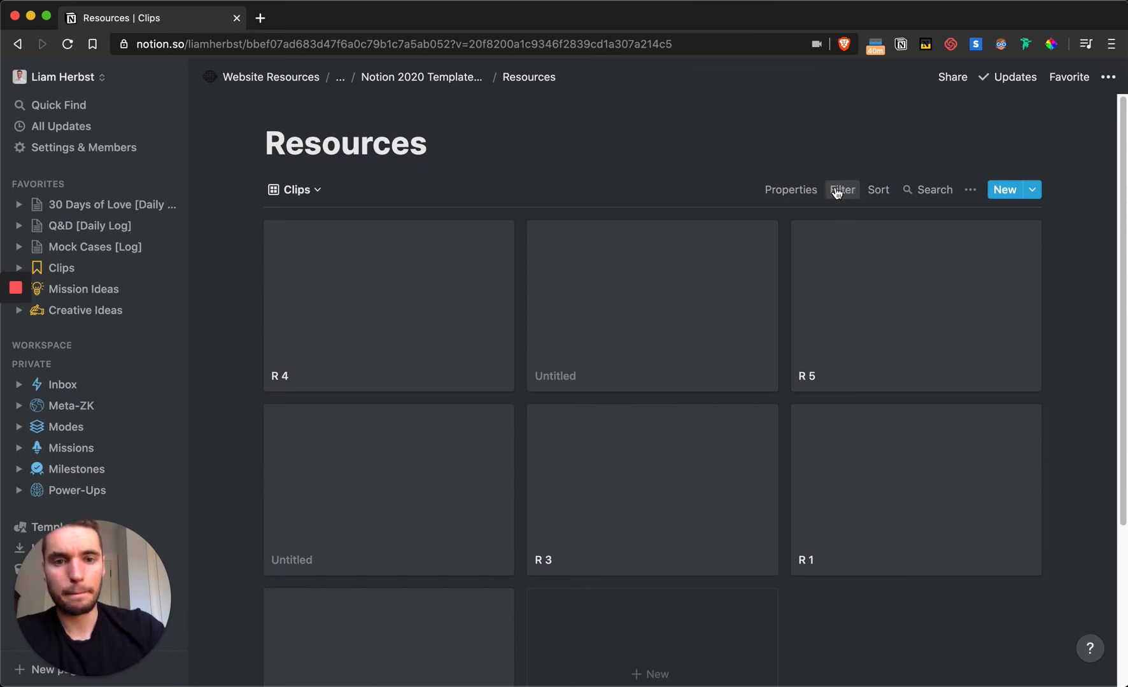
- Filter the Clips gallery to entries whose Type is empty
{"action": "left_click", "coordinate": [837, 189]}
{"action": "left_click", "coordinate": [700, 340]}
{"action": "left_click", "coordinate": [695, 366]}
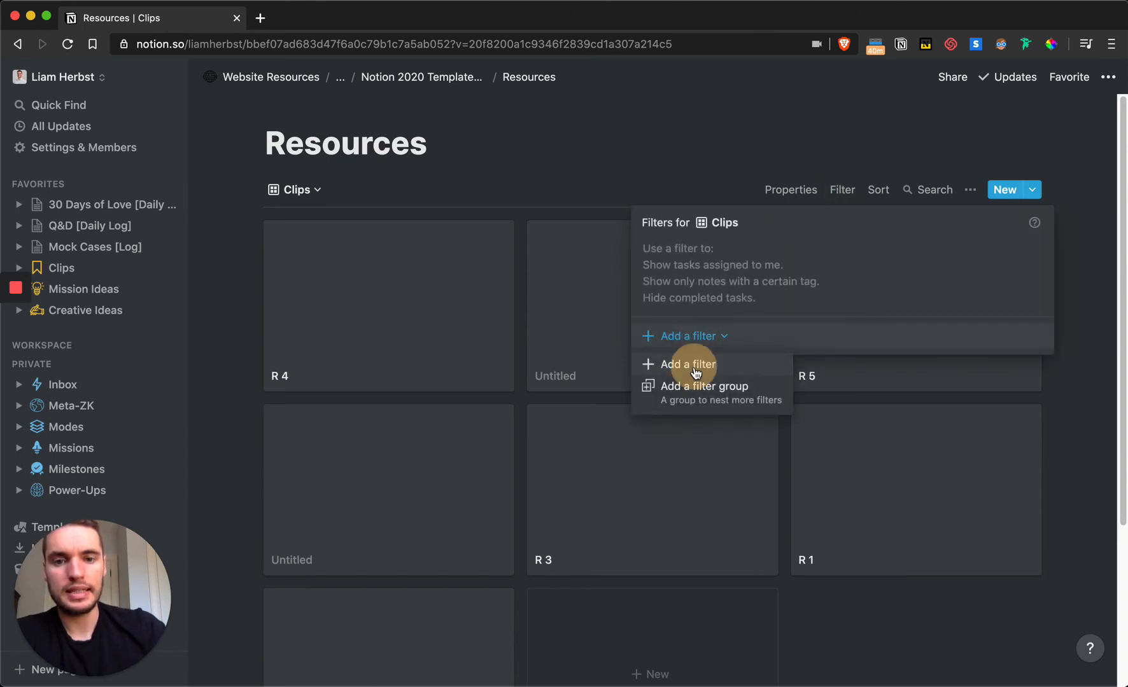
{"action": "left_click", "coordinate": [740, 263]}
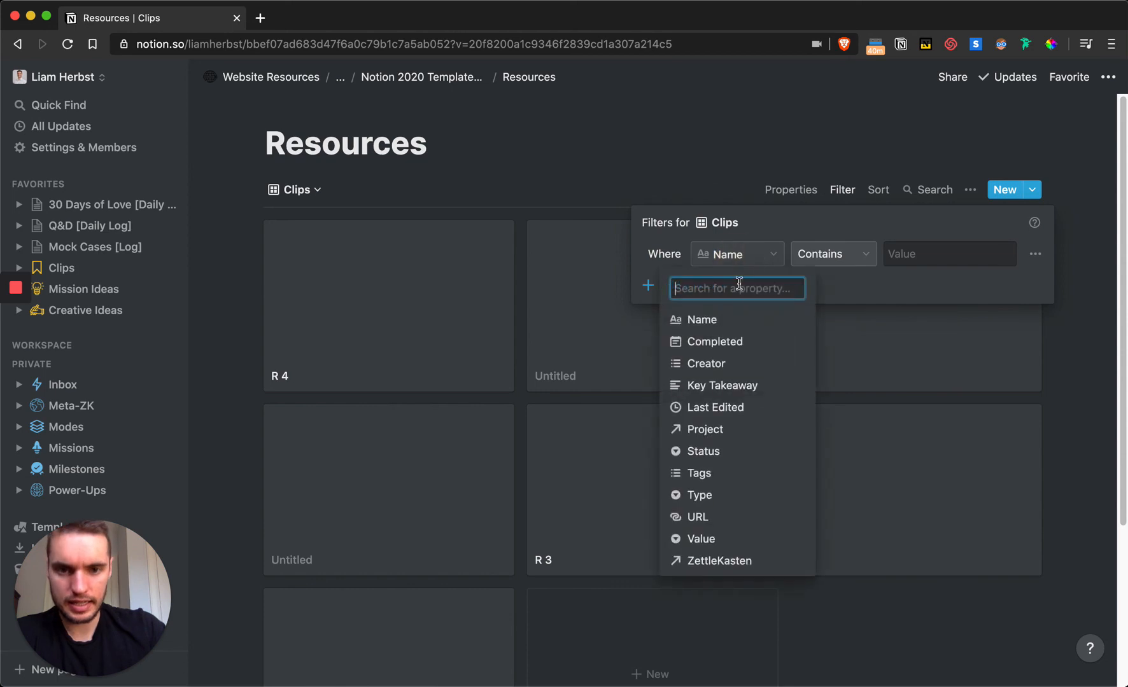
{"action": "left_click", "coordinate": [724, 491]}
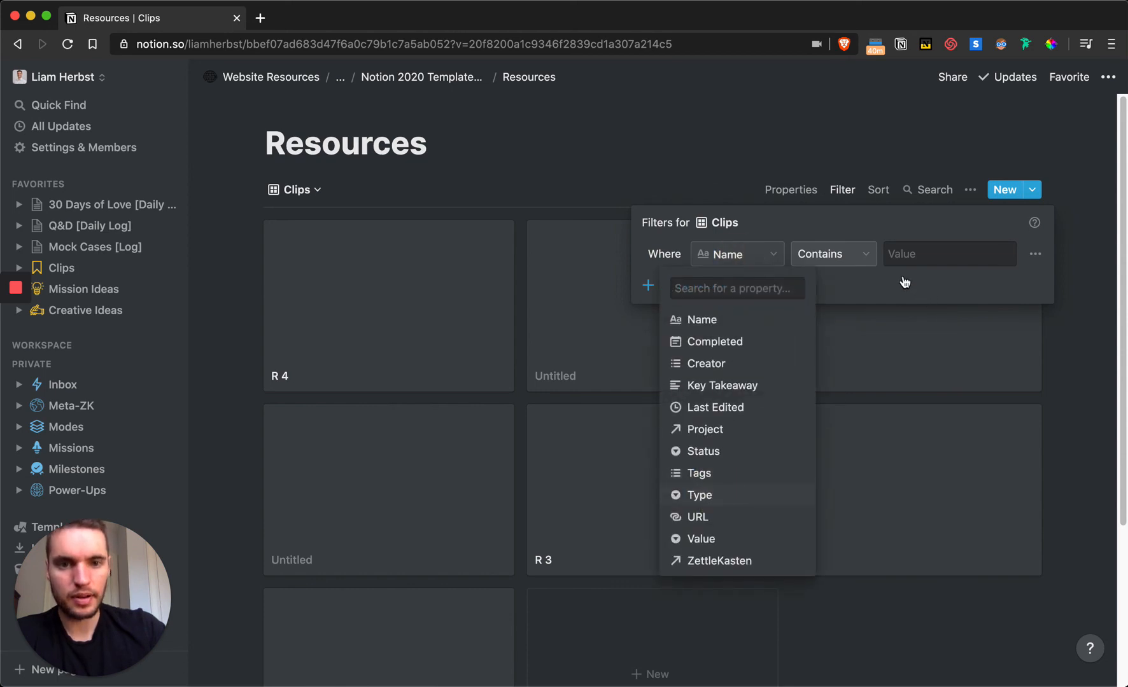
{"action": "left_click", "coordinate": [859, 255]}
{"action": "left_click", "coordinate": [825, 326]}
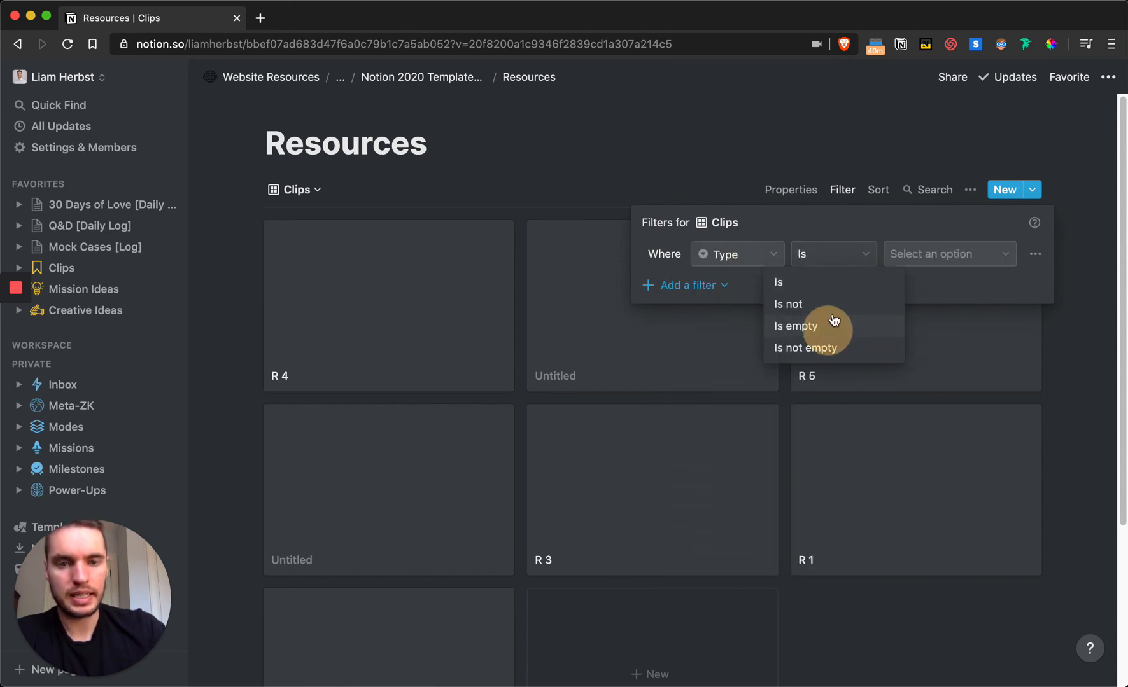
- Add a second Clips filter for Status is empty and combine the two filters with Or
{"action": "left_click", "coordinate": [694, 289]}
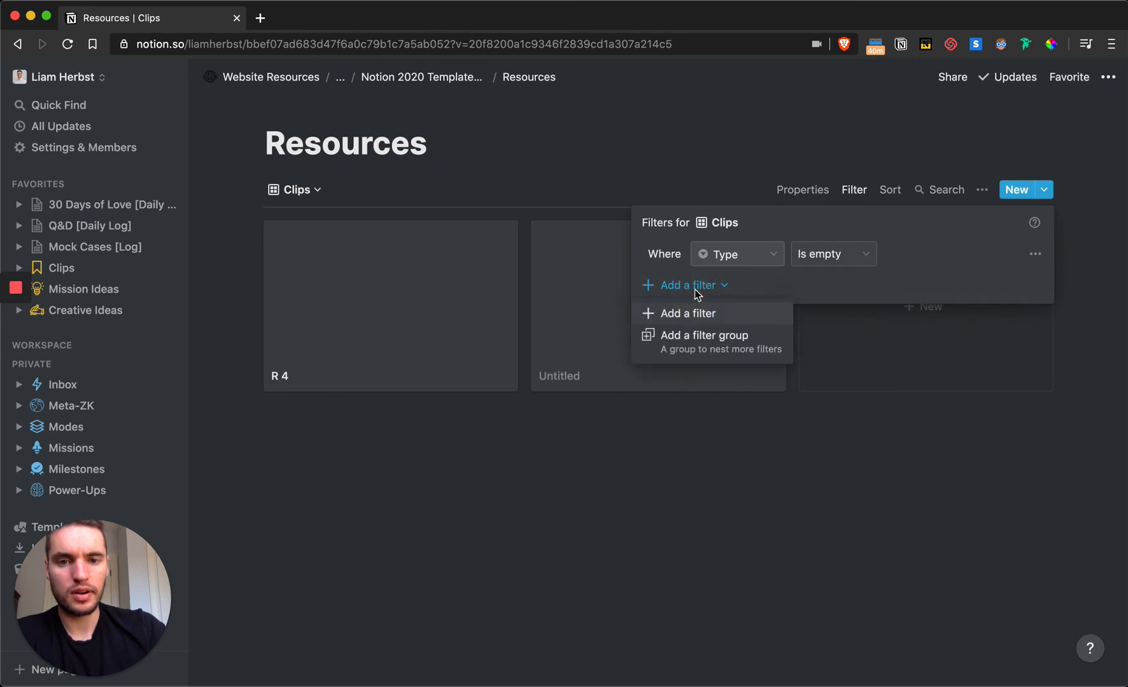
{"action": "left_click", "coordinate": [691, 319]}
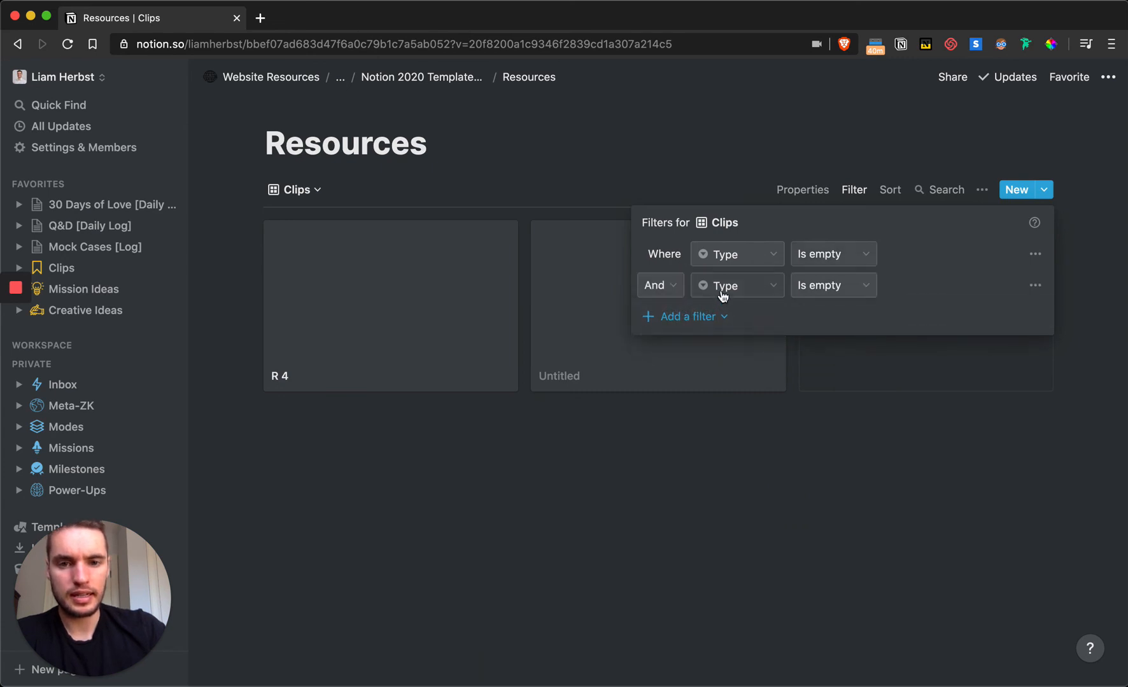
{"action": "left_click", "coordinate": [721, 290]}
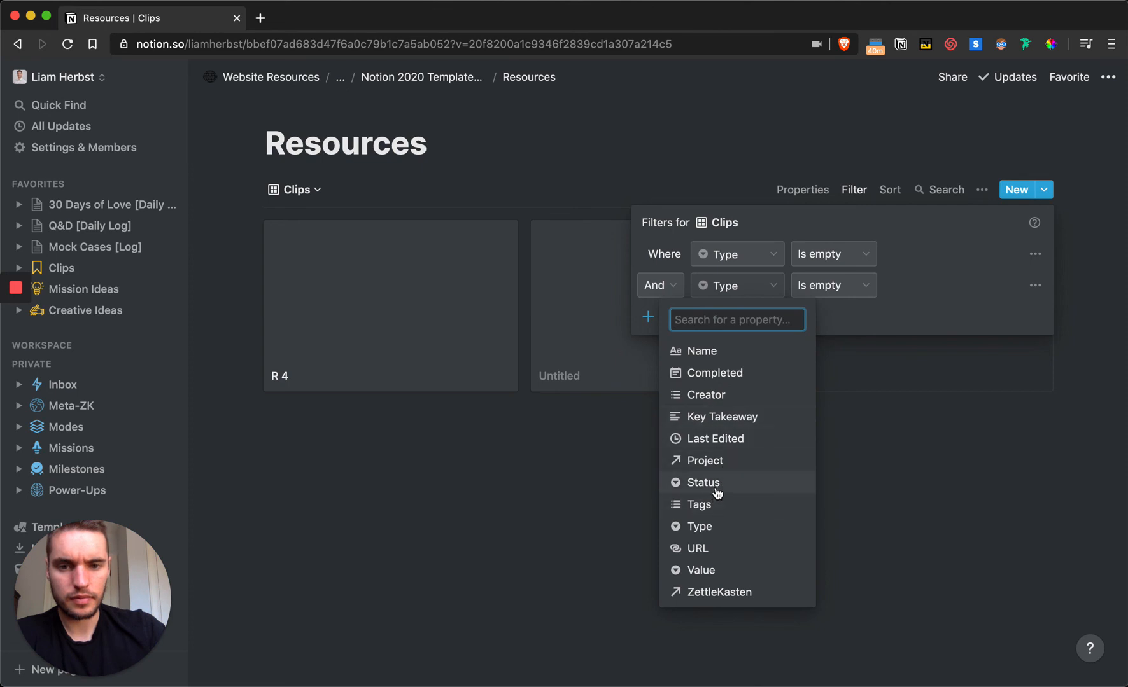
{"action": "left_click", "coordinate": [837, 286]}
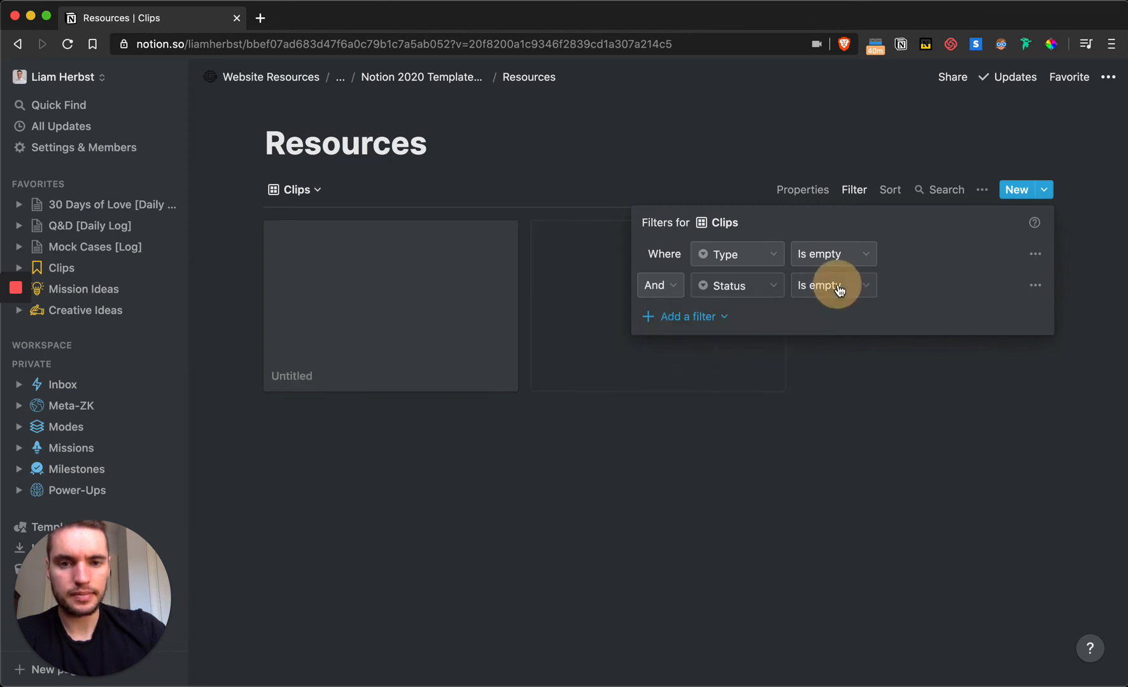
{"action": "left_click", "coordinate": [951, 269]}
{"action": "left_click", "coordinate": [666, 288]}
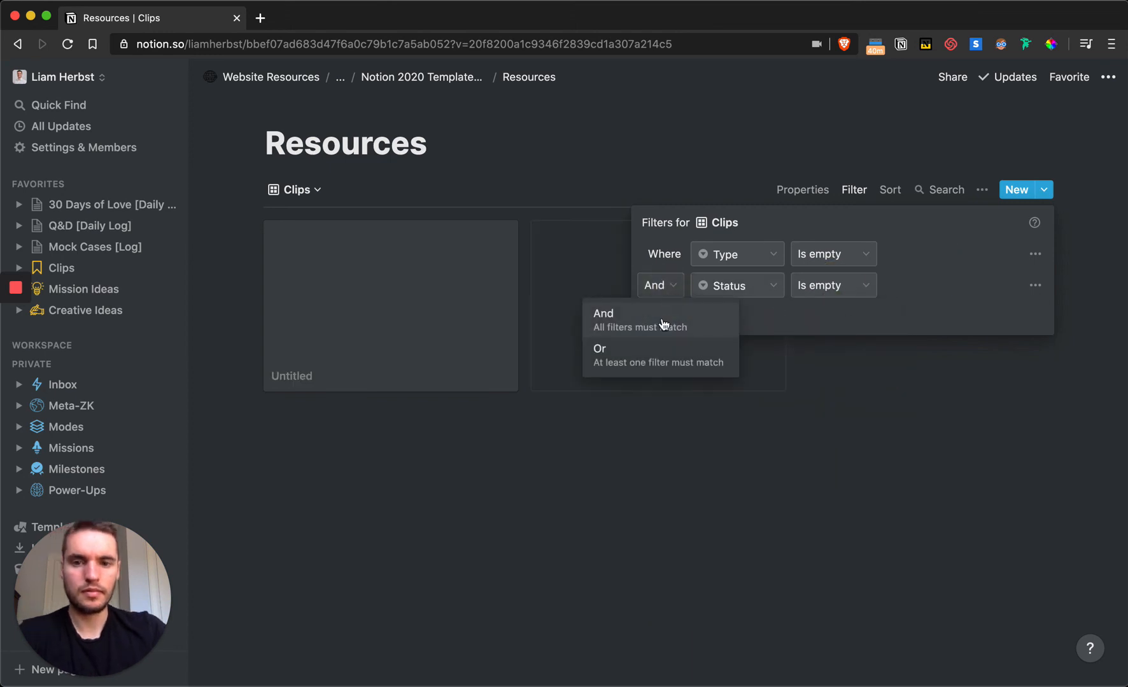
{"action": "left_click", "coordinate": [614, 357]}
{"action": "left_click", "coordinate": [291, 190]}
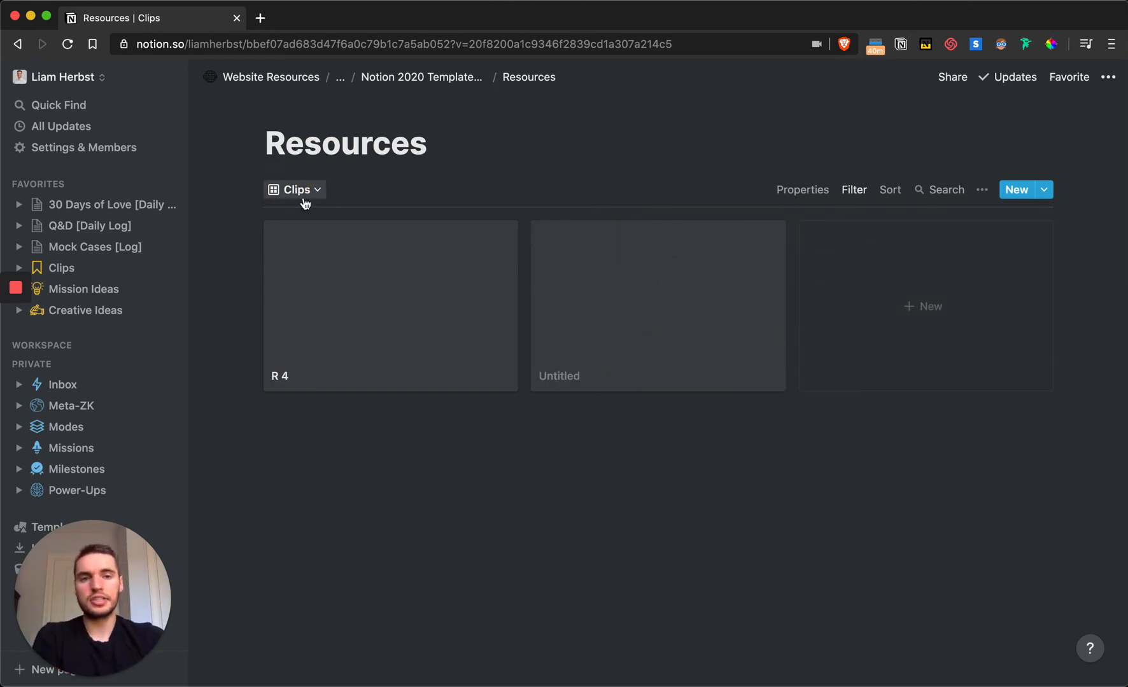
- Return to the ALL view and name the untitled Podcast entry R 6
{"action": "left_click", "coordinate": [322, 193]}
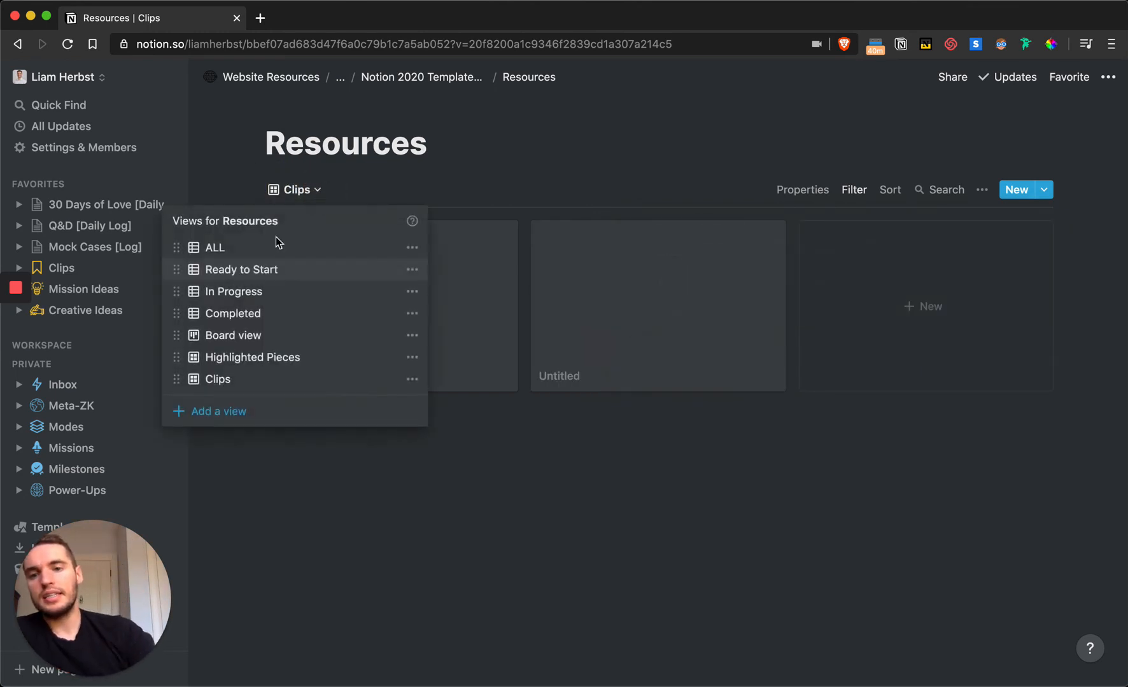
{"action": "left_click", "coordinate": [222, 251]}
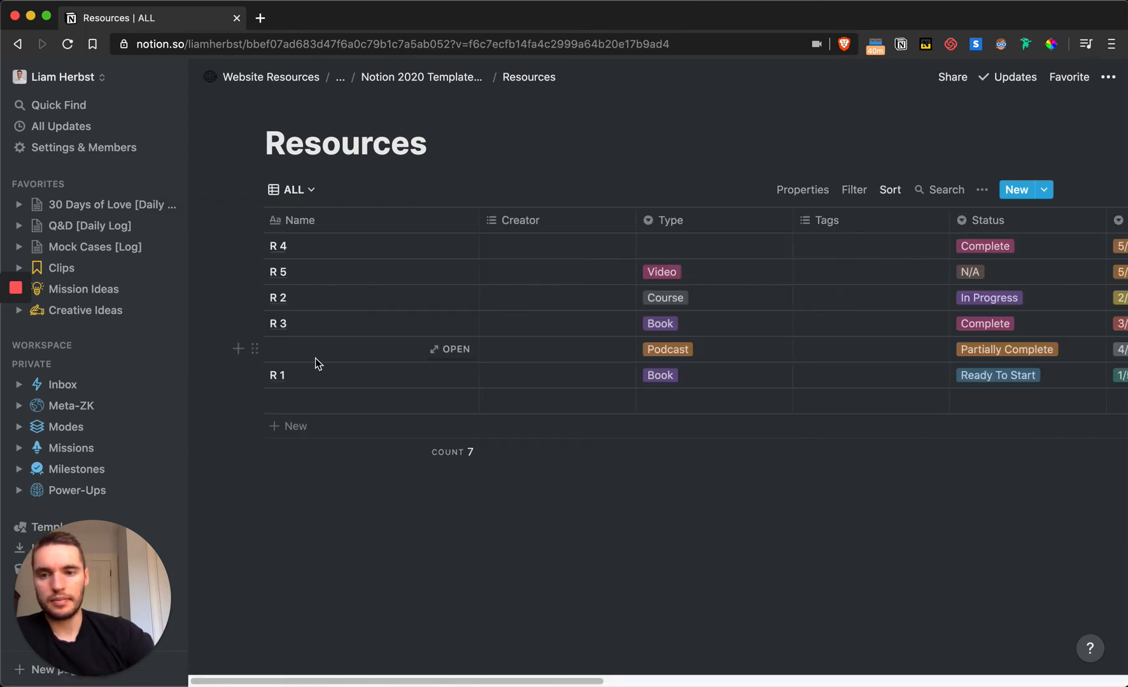
{"action": "left_click", "coordinate": [279, 349]}
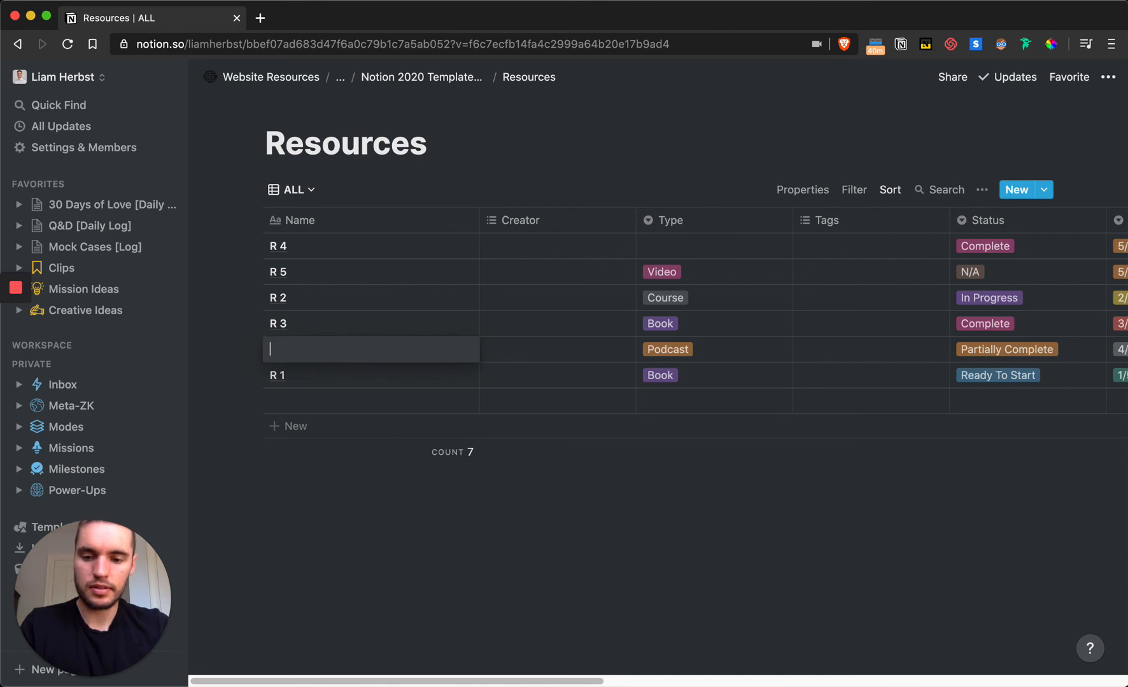
{"action": "type", "text": "R 6"}
- Delete the blank last entry from the Resources table
{"action": "left_click", "coordinate": [278, 406]}
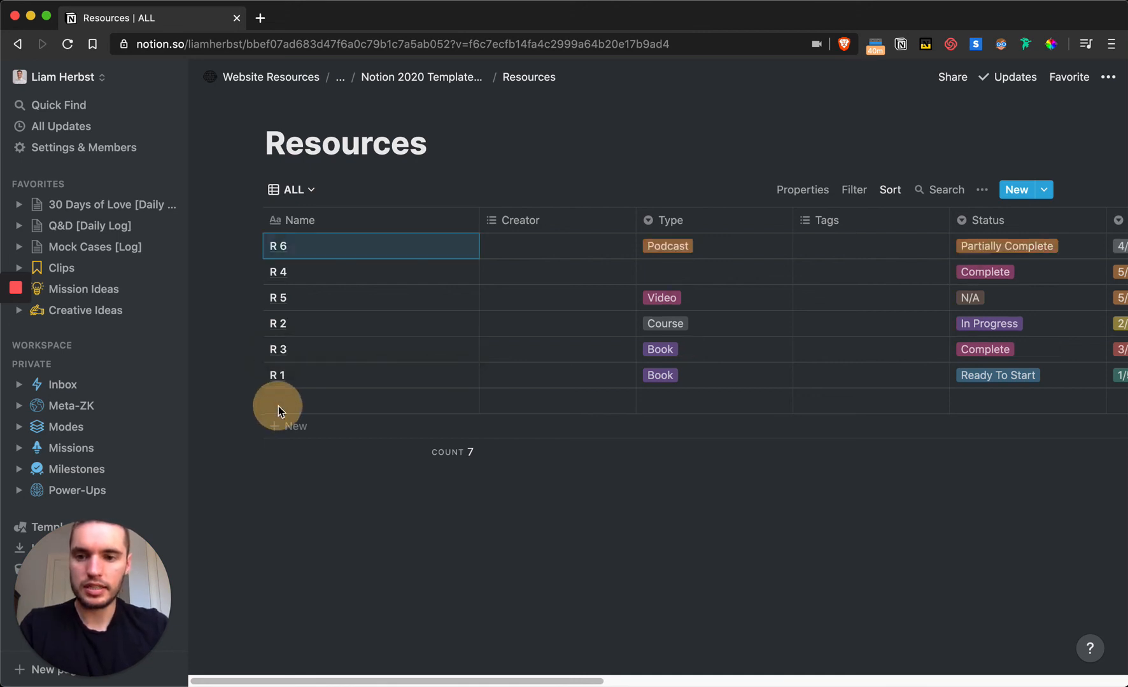
{"action": "left_click", "coordinate": [255, 403]}
{"action": "key", "text": "Delete"}
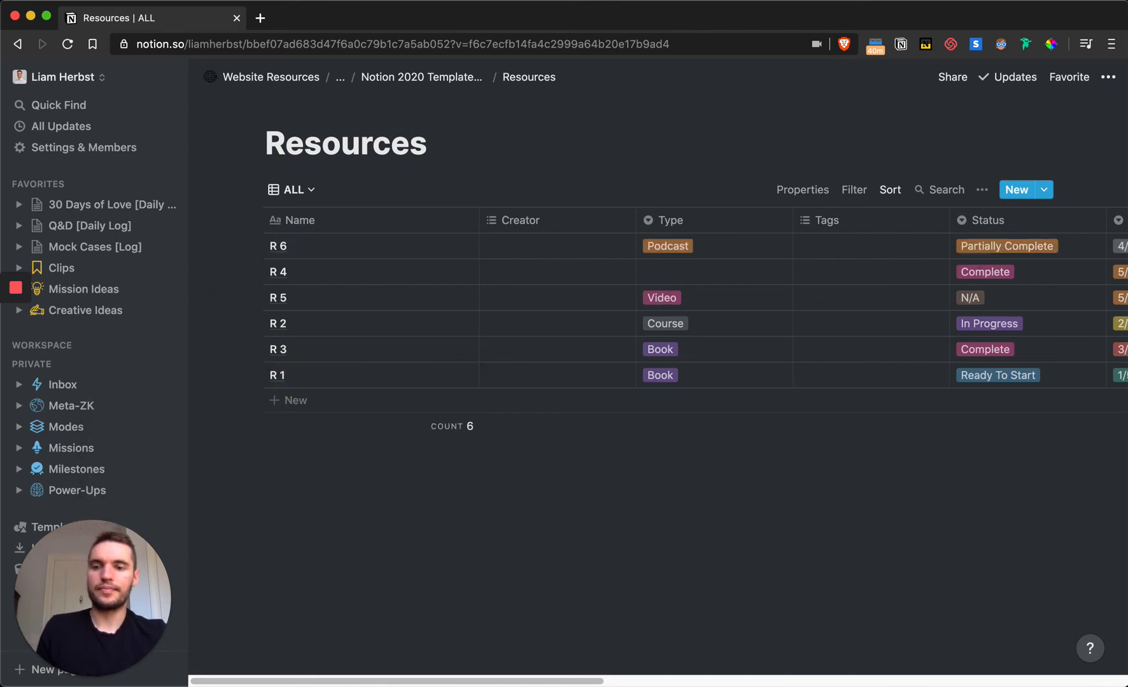